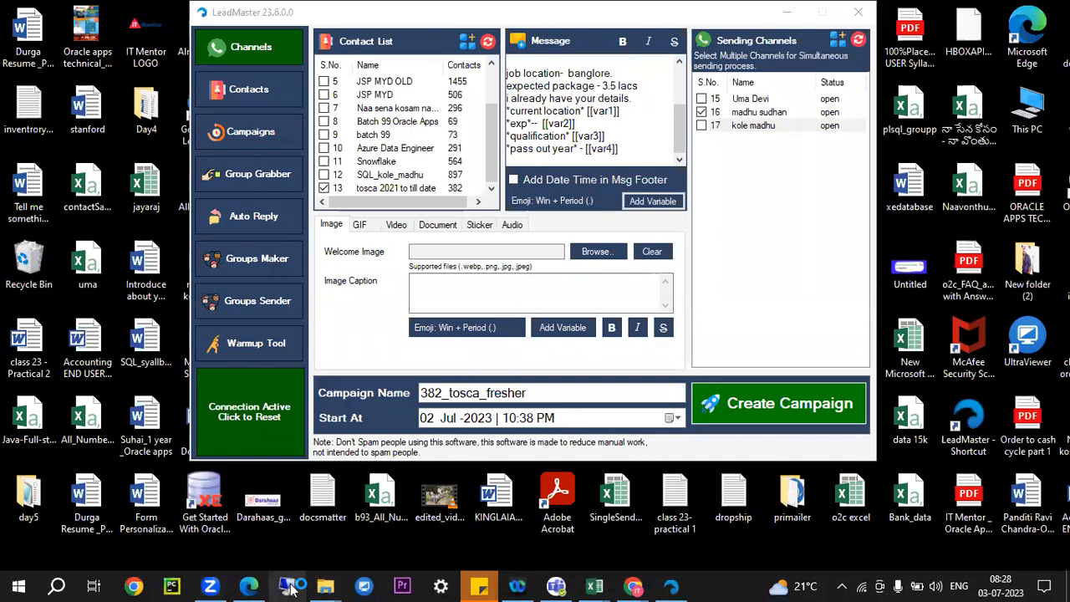
Connect to the remote Oracle server through Remote Desktop Connection
left_click(288, 588)
left_click(593, 274)
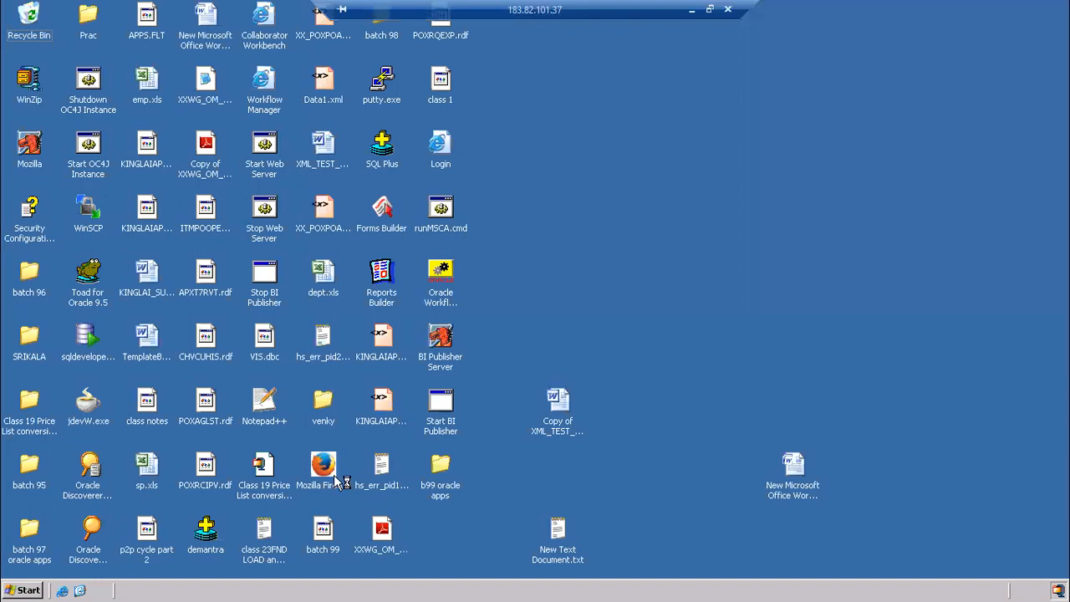
Browse the batch 95 and batch 96 course folders, selecting ITMAPXVCHCR.rdf, then minimize Explorer
double_click(25, 465)
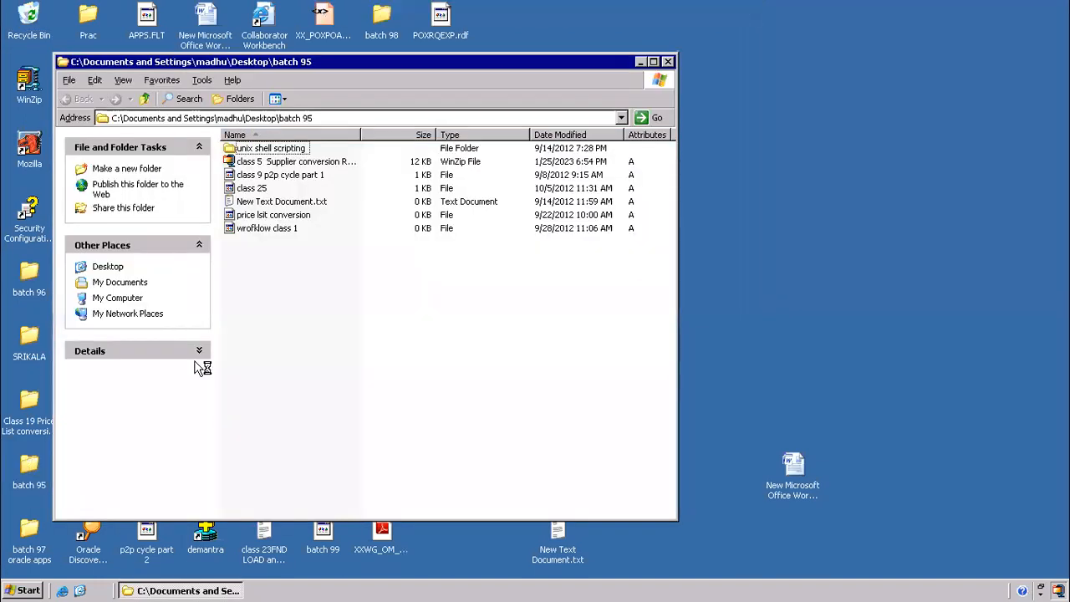
left_click(668, 62)
double_click(25, 272)
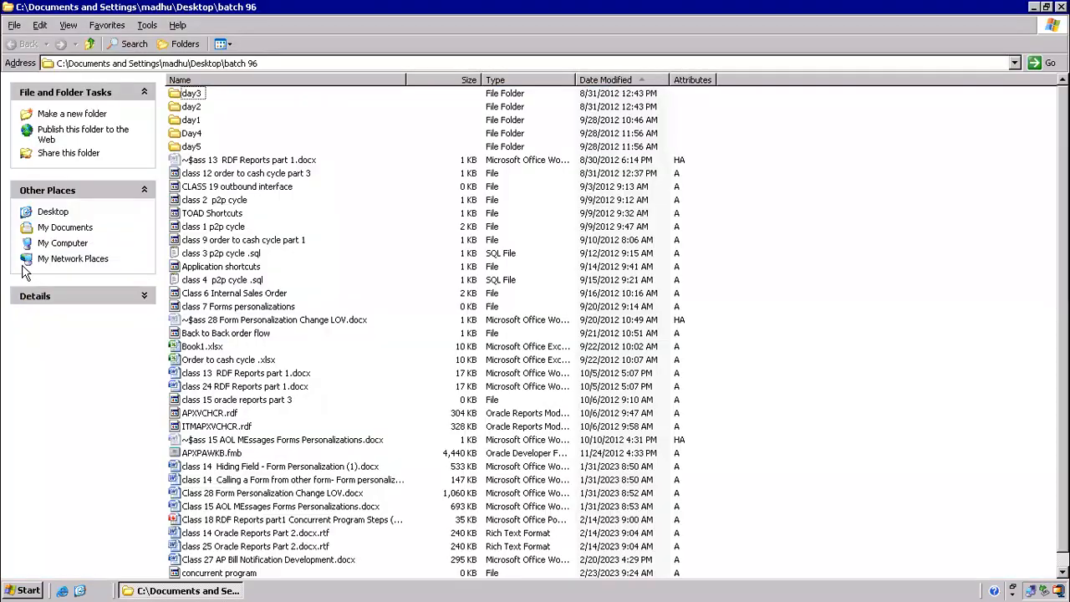
scroll(539, 465, "down", 1)
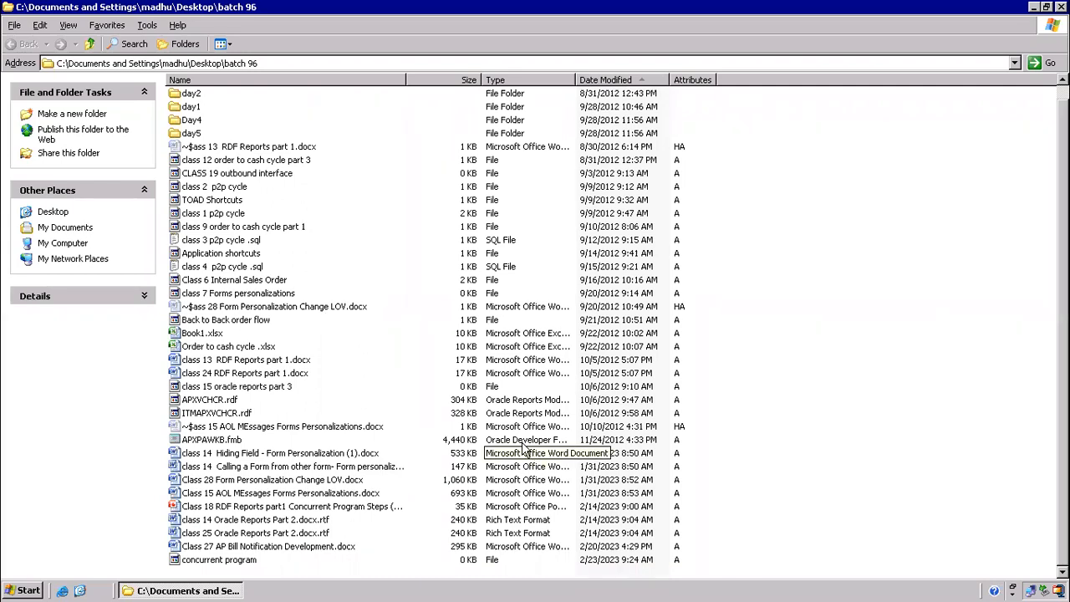
scroll(160, 266, "up", 1)
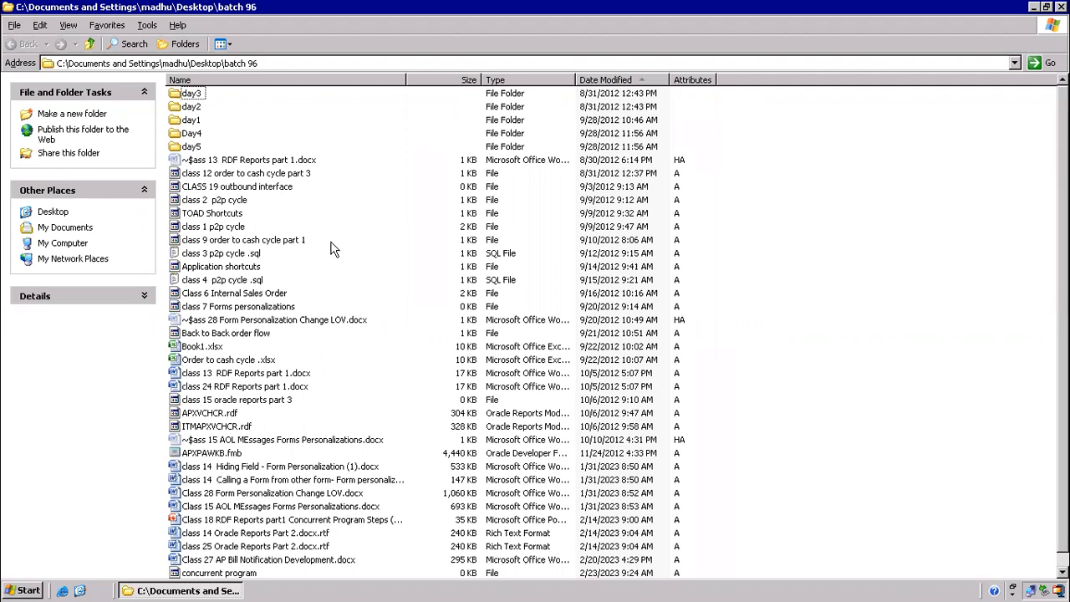
left_click(259, 254)
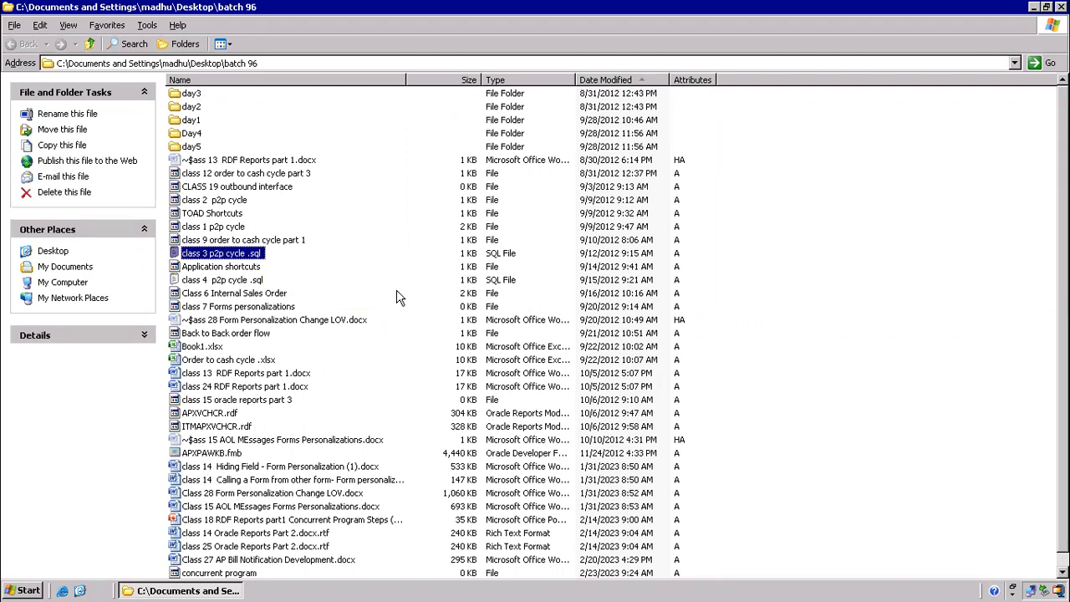
key("i")
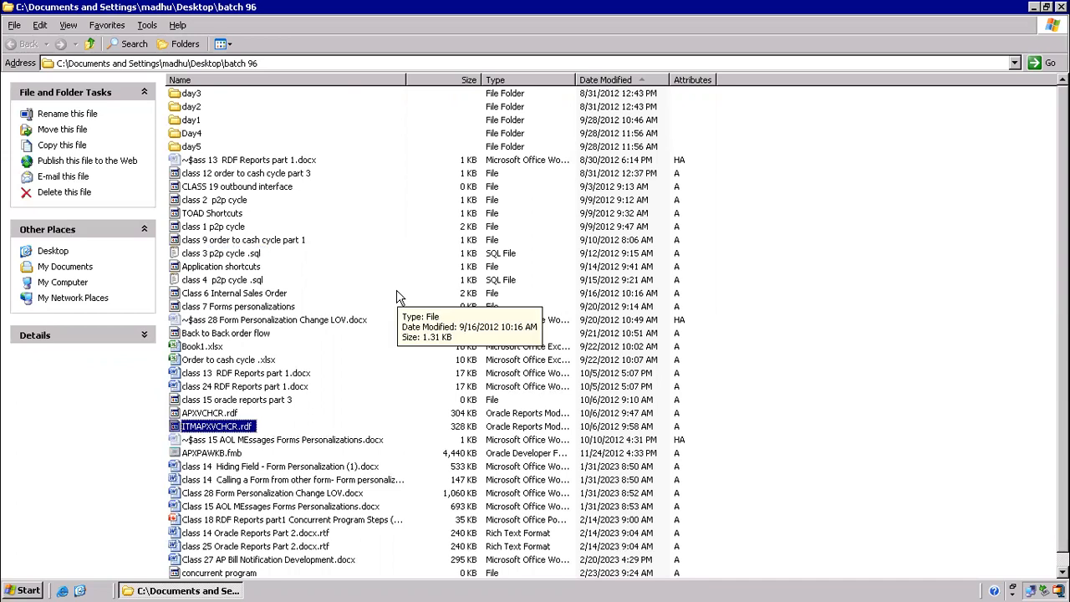
left_click(79, 591)
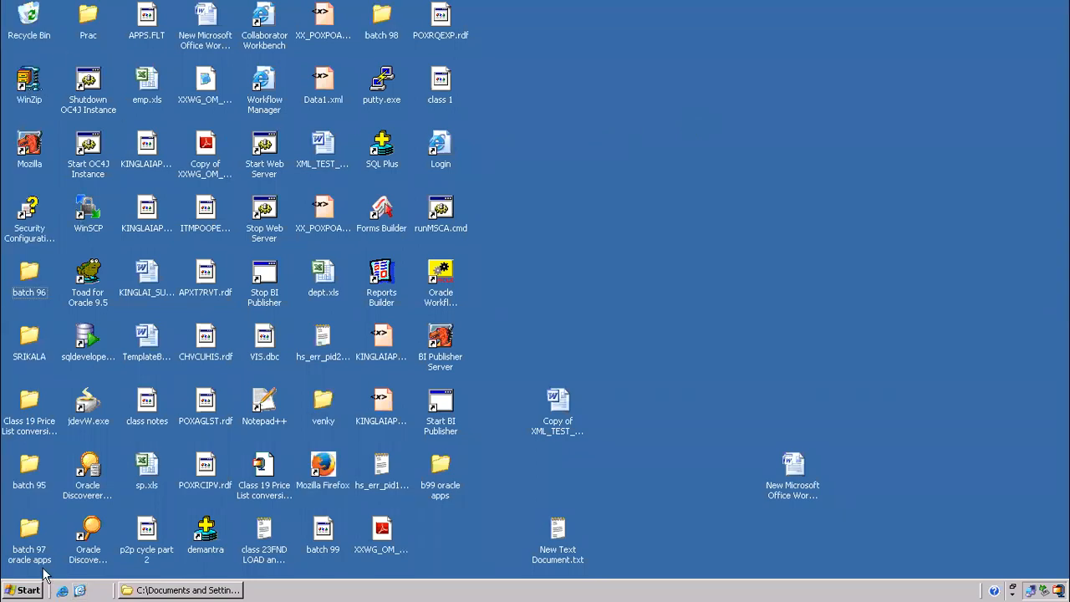
Open the batch 97 oracle apps folder and select LPEOMORDERS_OUT.xml and LPEOMORDERS.rdf
left_click(29, 539)
double_click(30, 539)
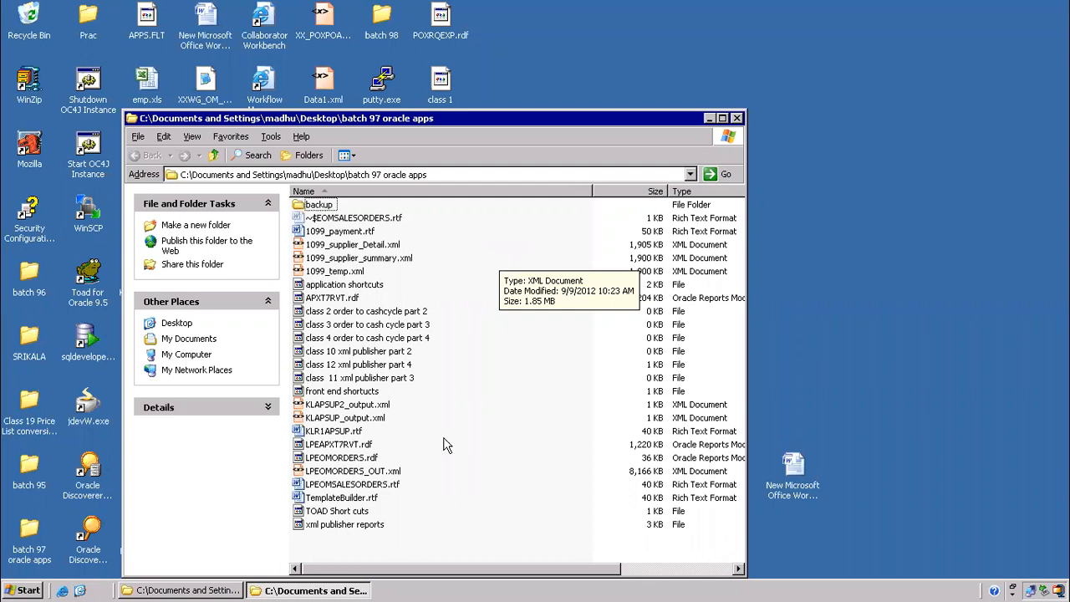
left_click(344, 472)
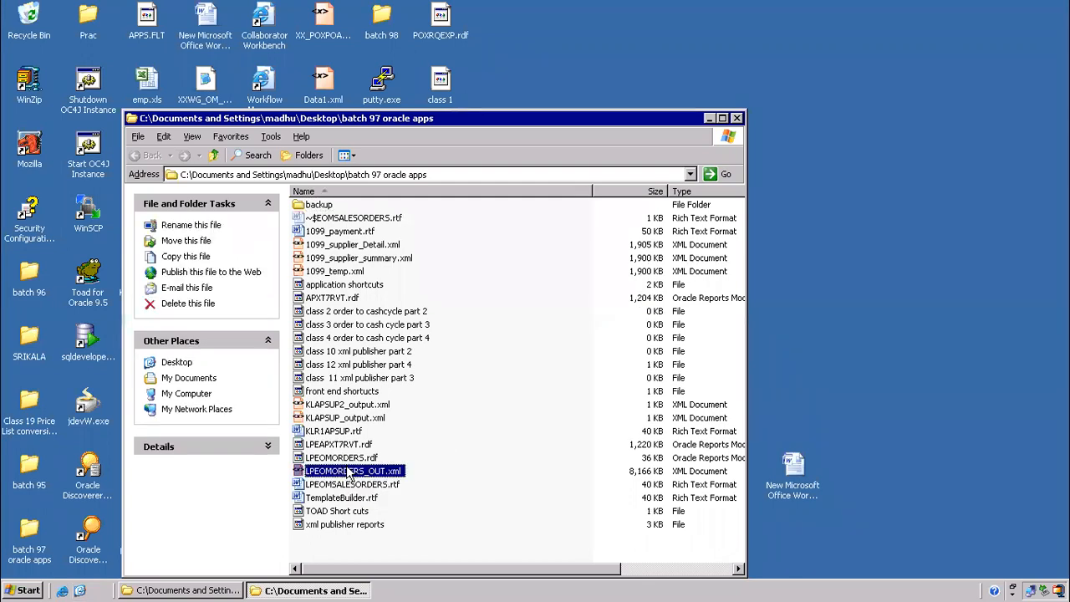
left_click(370, 460)
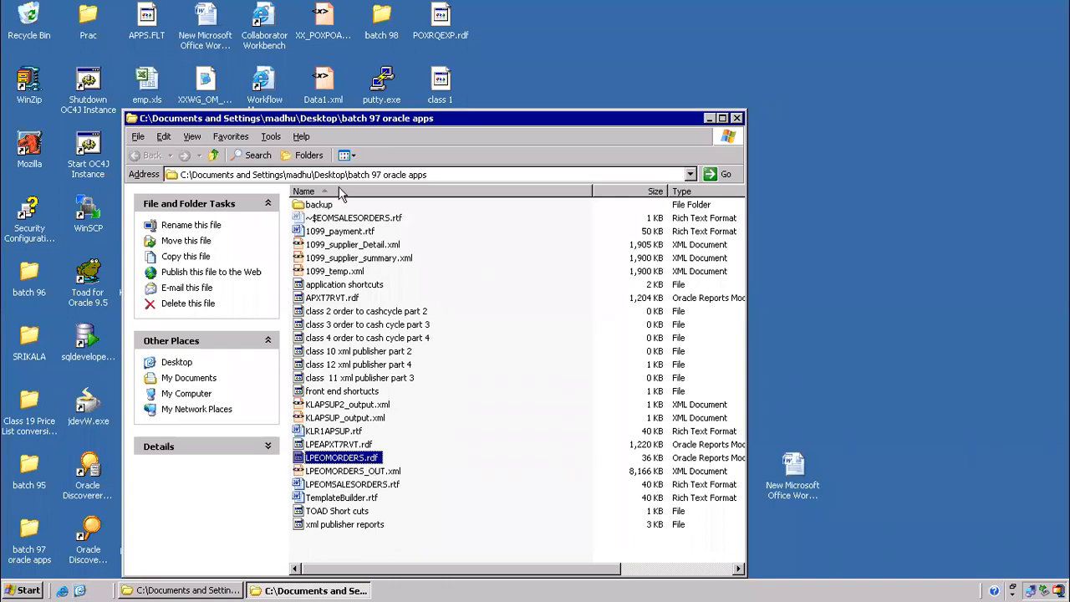
Check the backup subfolder, then bring up the actions menu for the xml publisher reports file
double_click(322, 205)
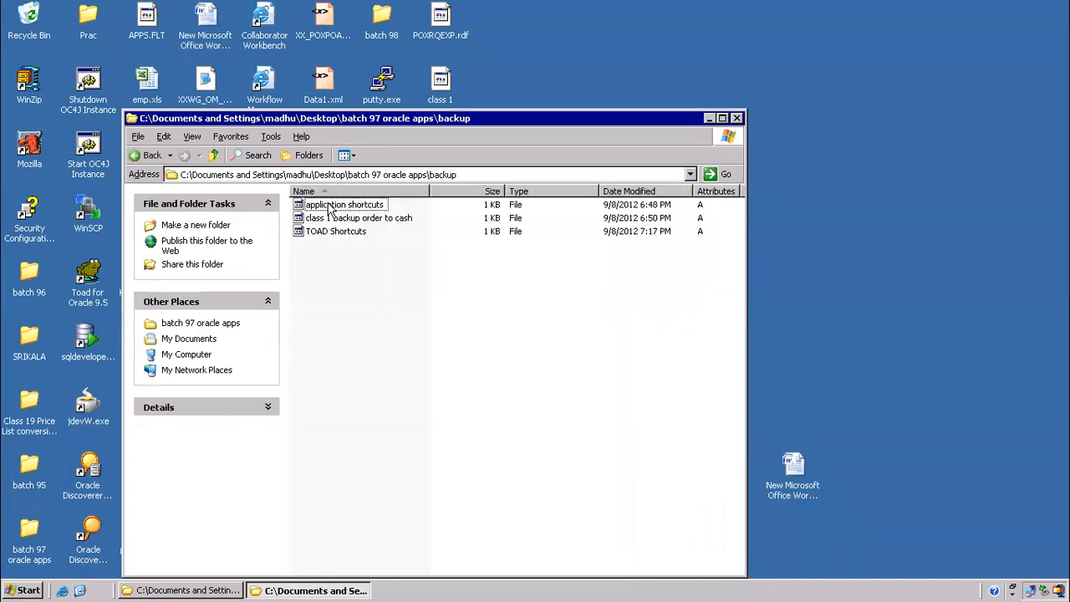
left_click(214, 154)
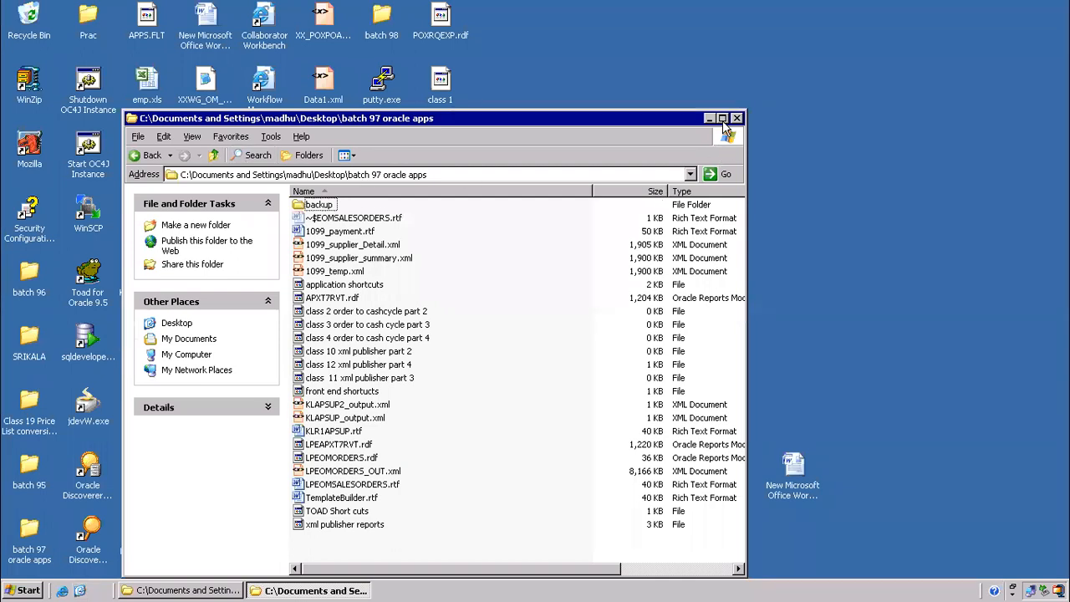
left_click(336, 527)
right_click(337, 526)
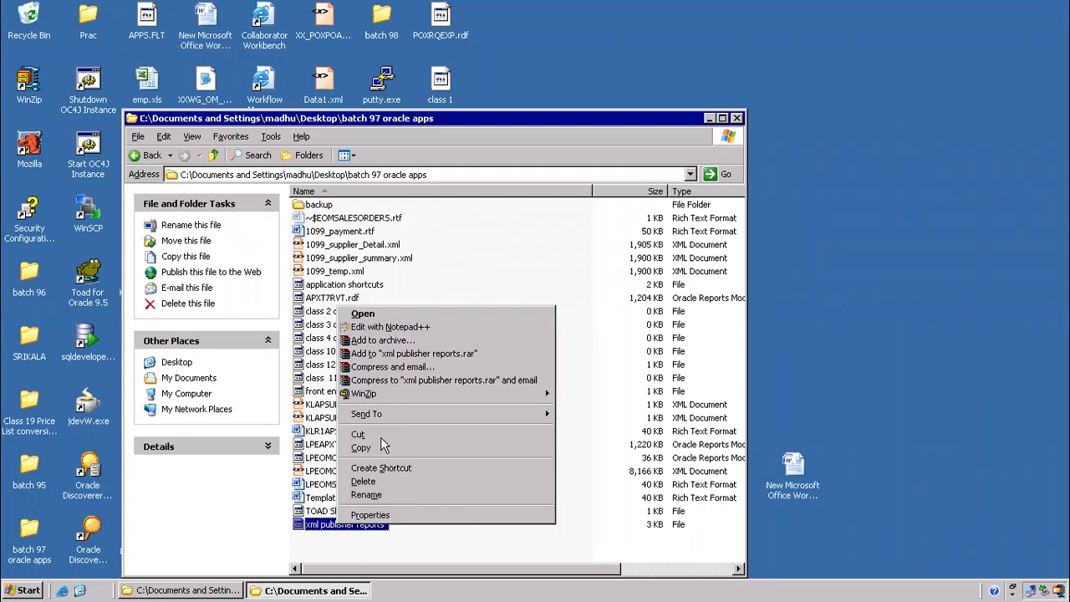
Open xml publisher reports in Notepad++ and scroll through its numbered topic list
left_click(380, 327)
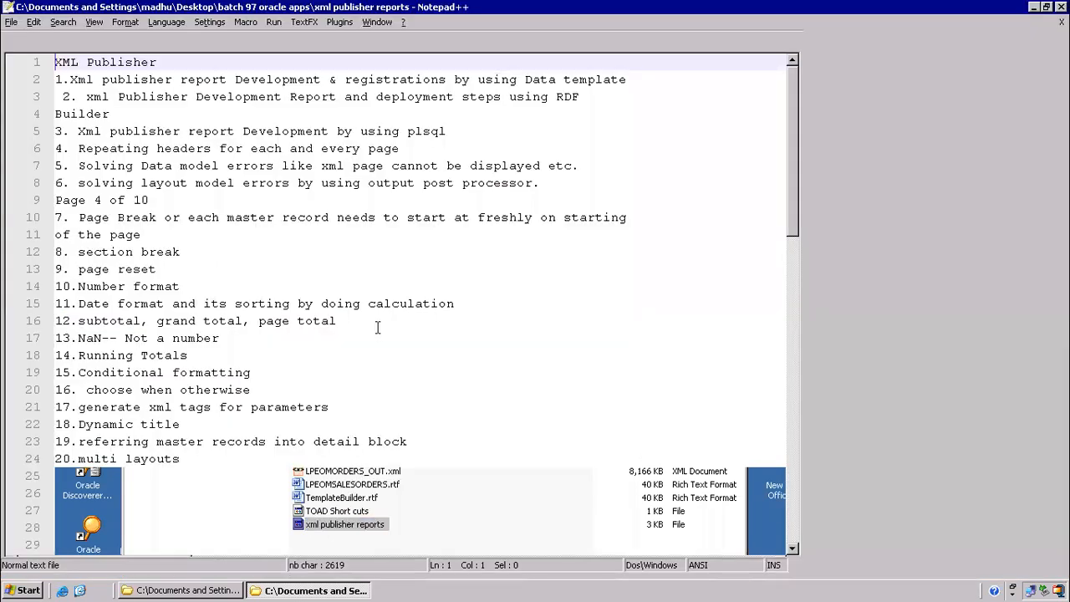
left_click(465, 288)
scroll(476, 333, "down", 18)
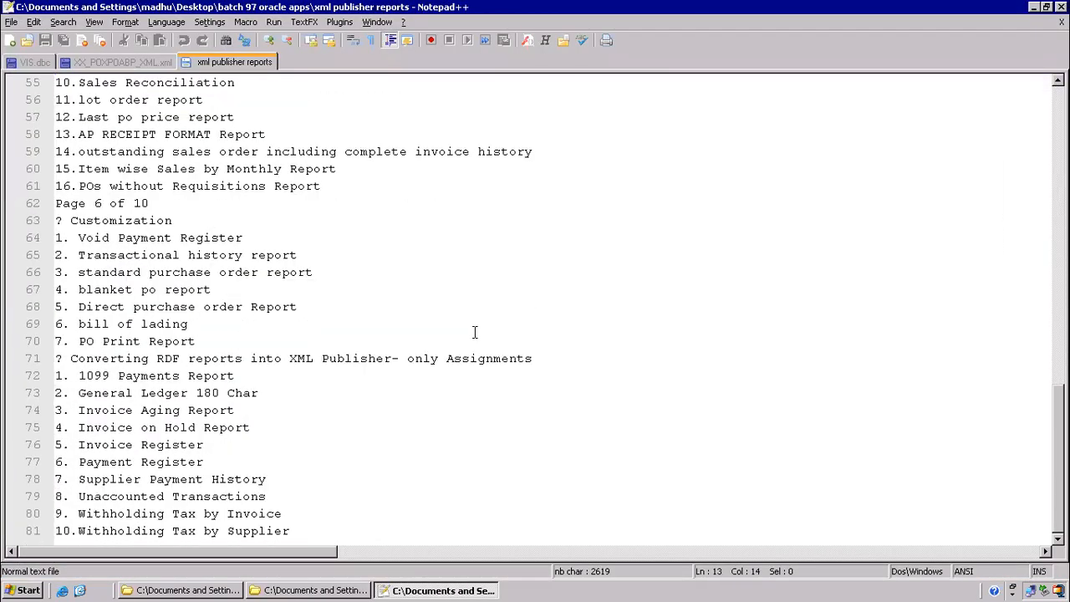
scroll(473, 332, "up", 18)
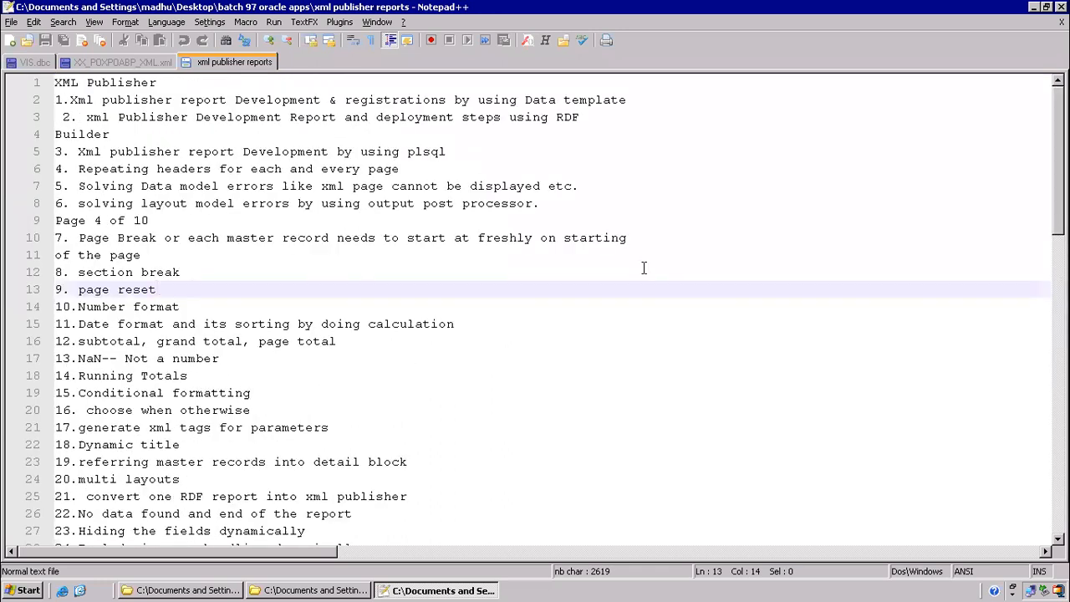
Close Notepad++ and the batch 97 oracle apps folder to return to the server desktop
left_click(1033, 7)
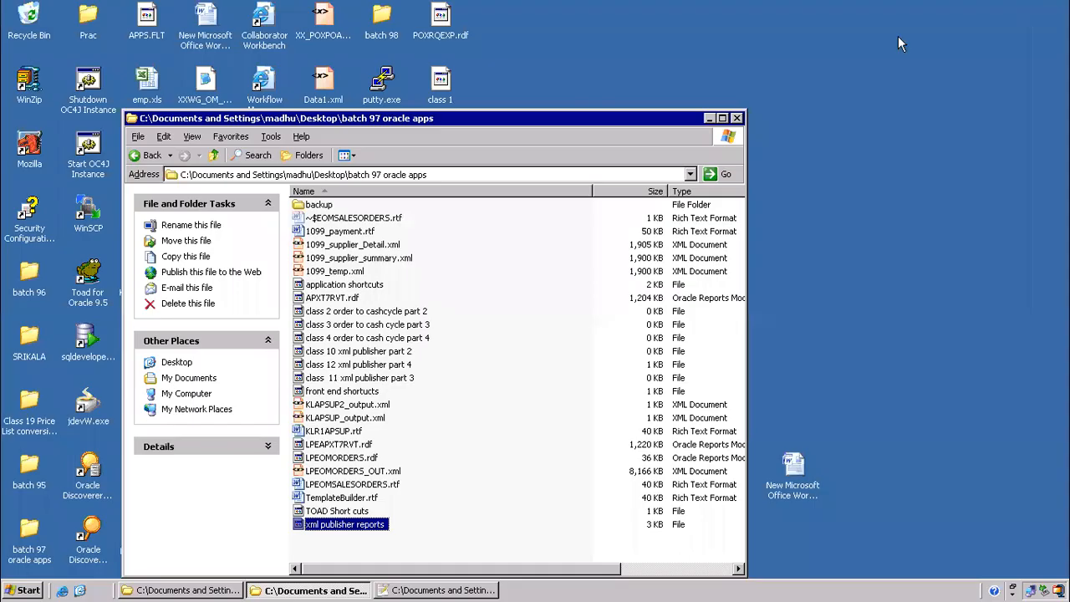
left_click(736, 118)
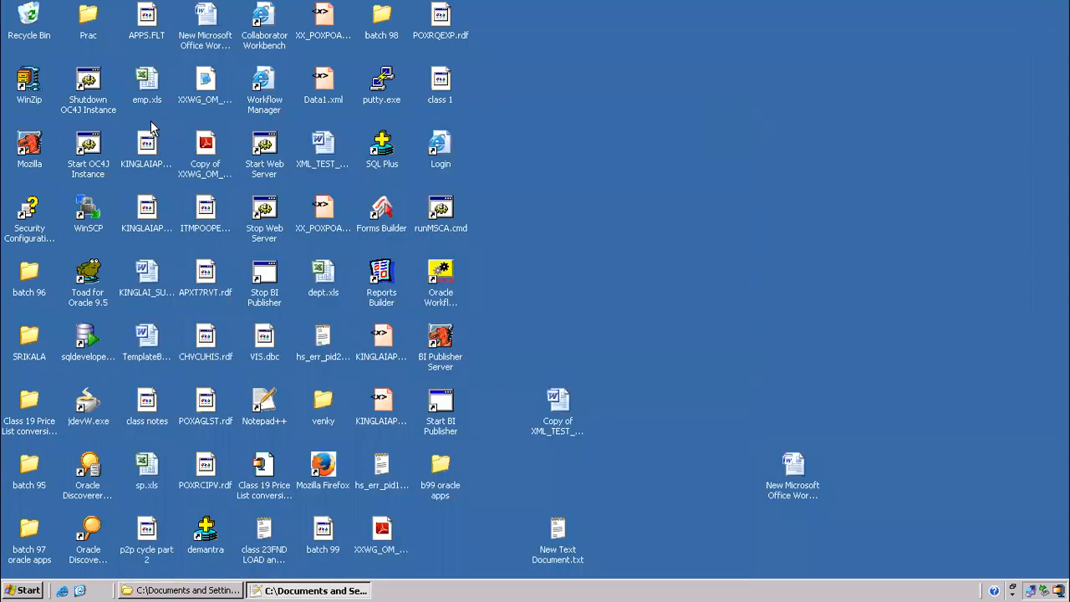
left_click(147, 213)
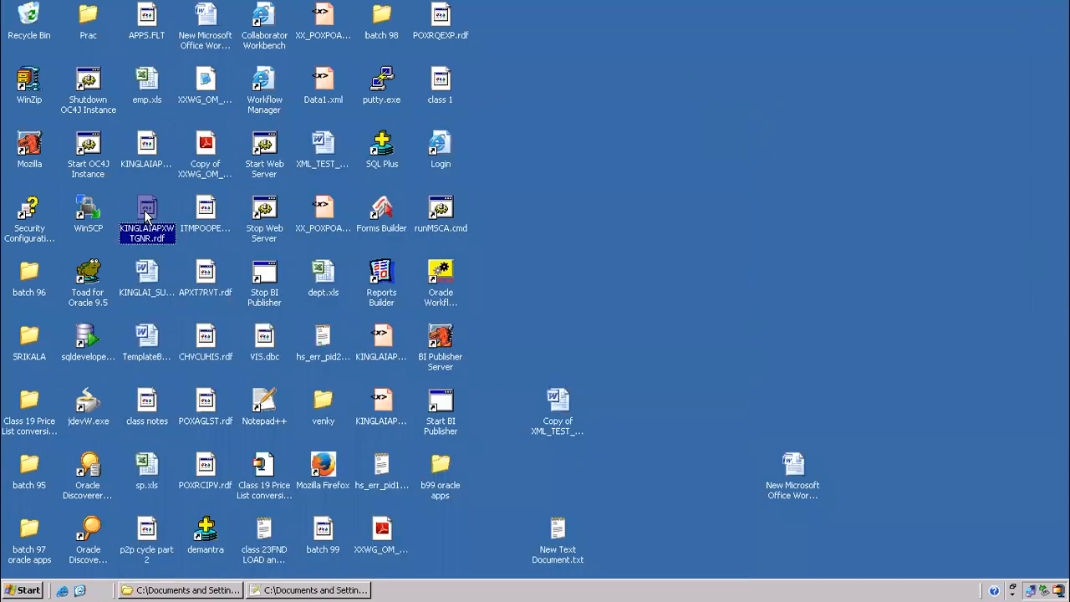
Select desktop items KINGLAIAPSUPPLIERS.rdf, sp.xls, p2p cycle part 2, b99 oracle apps and class 23 FND load
left_click(148, 163)
left_click(148, 464)
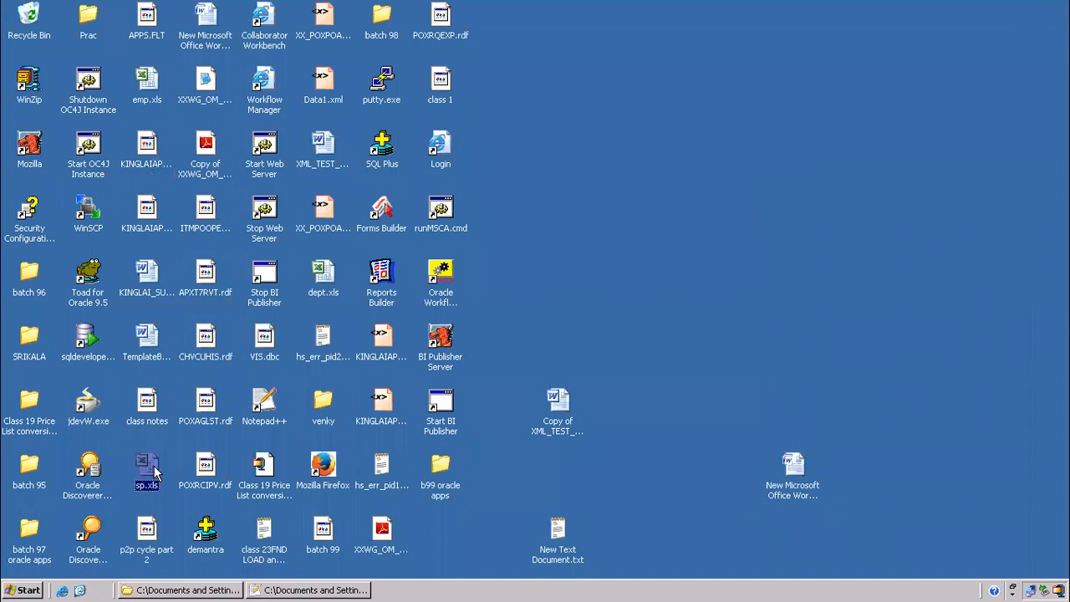
left_click(167, 553)
left_click(440, 466)
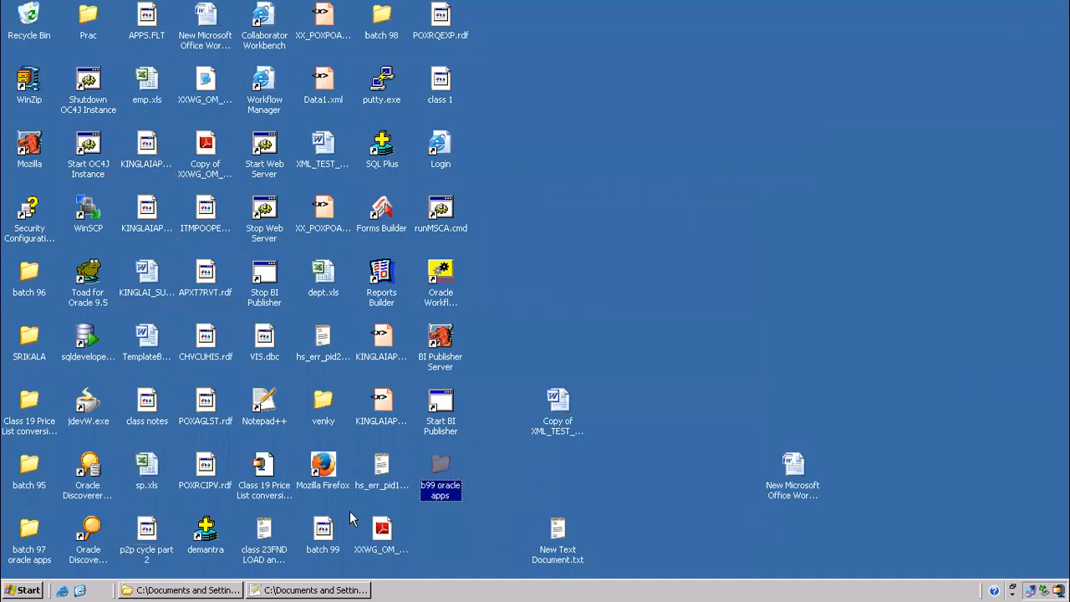
left_click(264, 530)
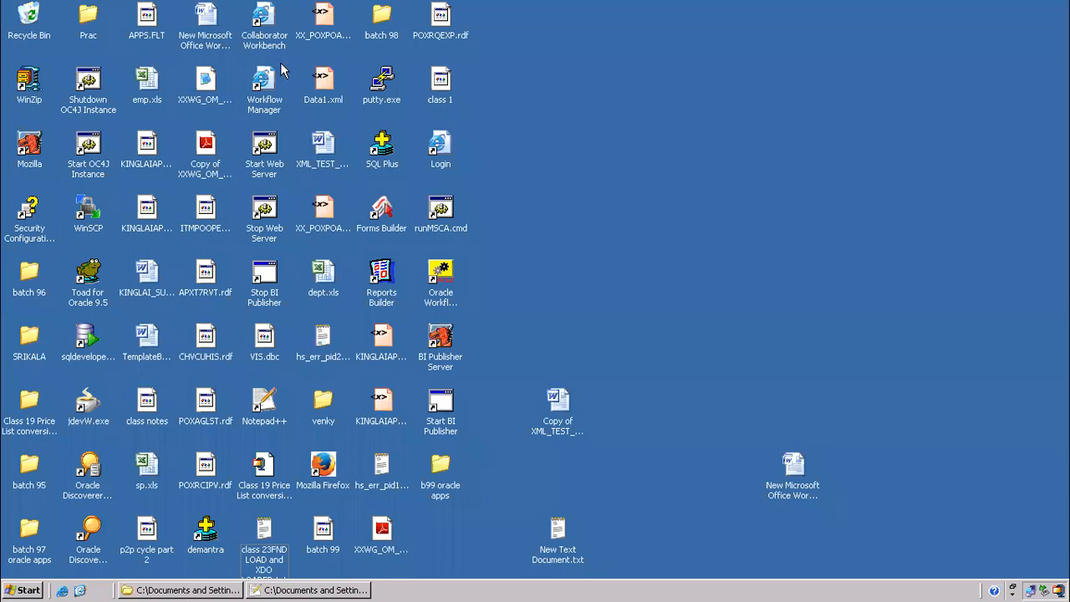
Open the Oracle applications login page and sign in with the account password
double_click(440, 142)
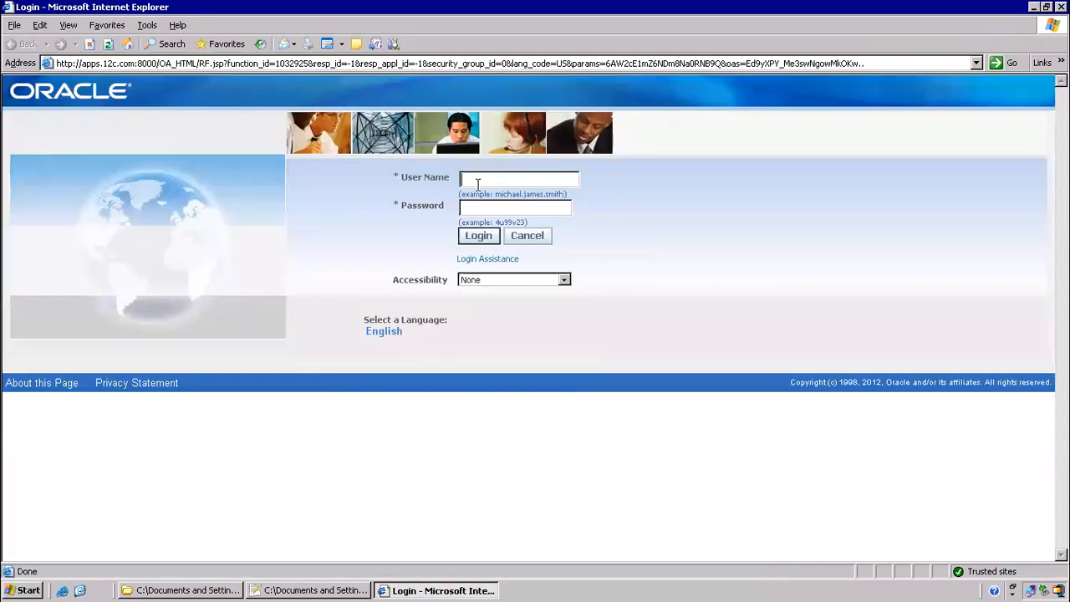
type("welcome")
key("Return")
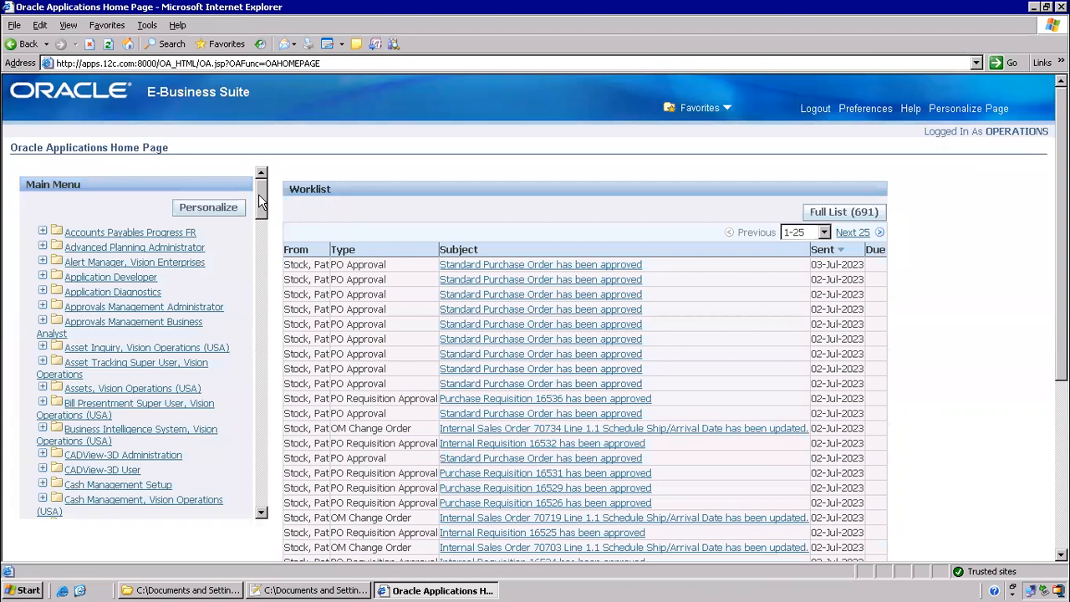
Open Data Definitions under XML Publisher Administrator > Home
left_click_drag(258, 194, 287, 591)
left_click(77, 482)
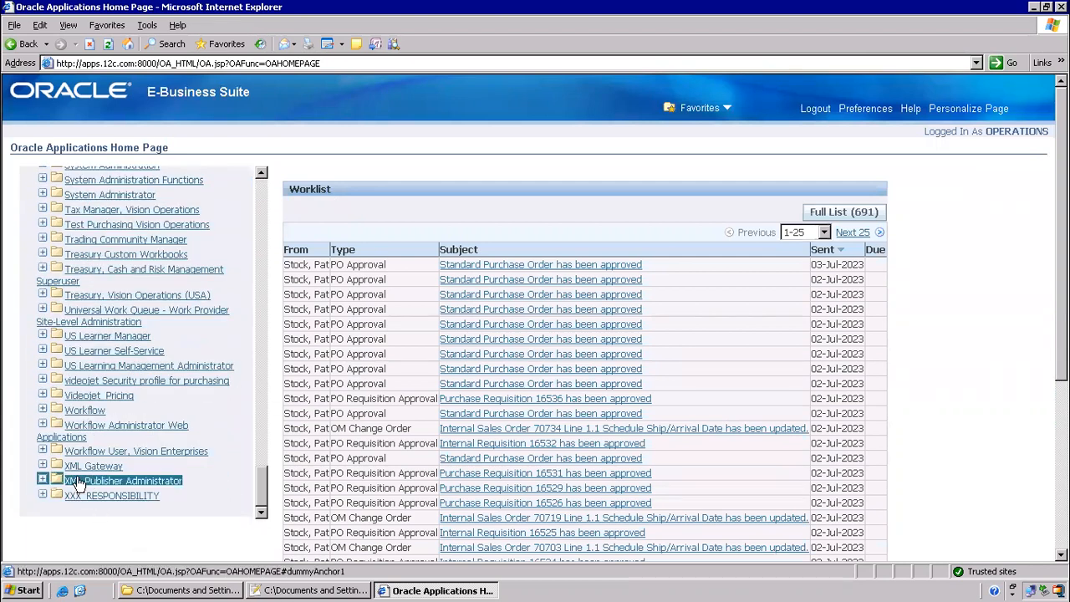
left_click(94, 495)
left_click(132, 510)
scroll(117, 505, "down", 1)
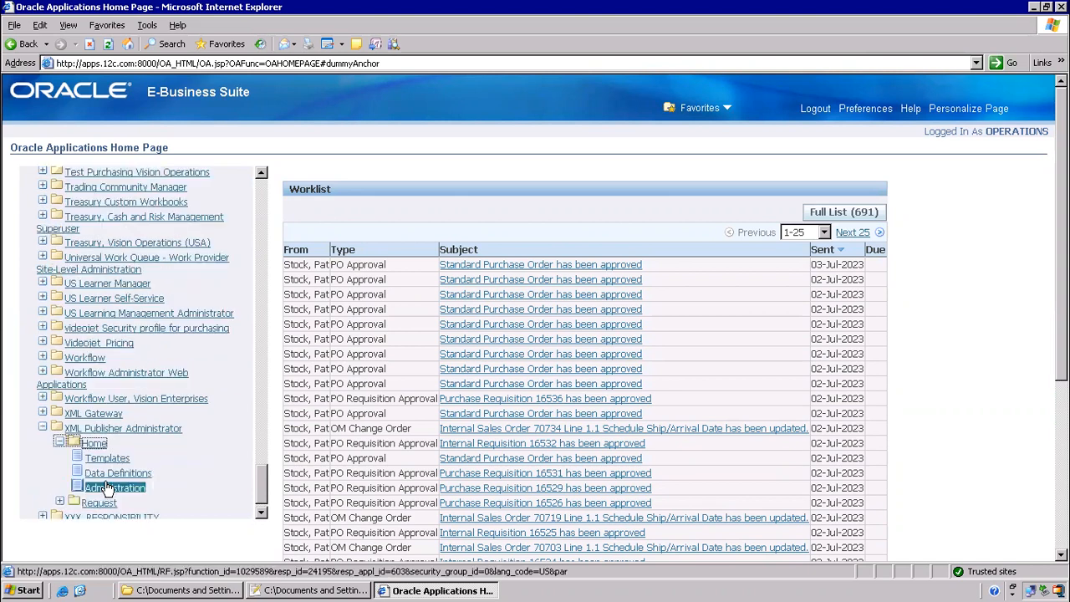
left_click(108, 473)
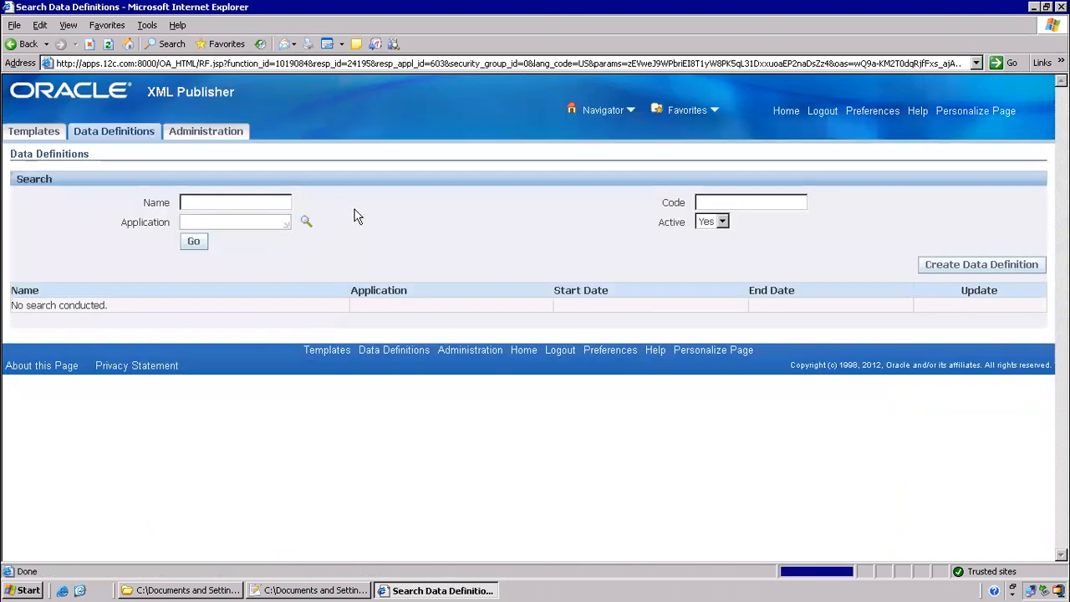
Search for ITM data definitions and open the ITMAPSUP definition
left_click(203, 223)
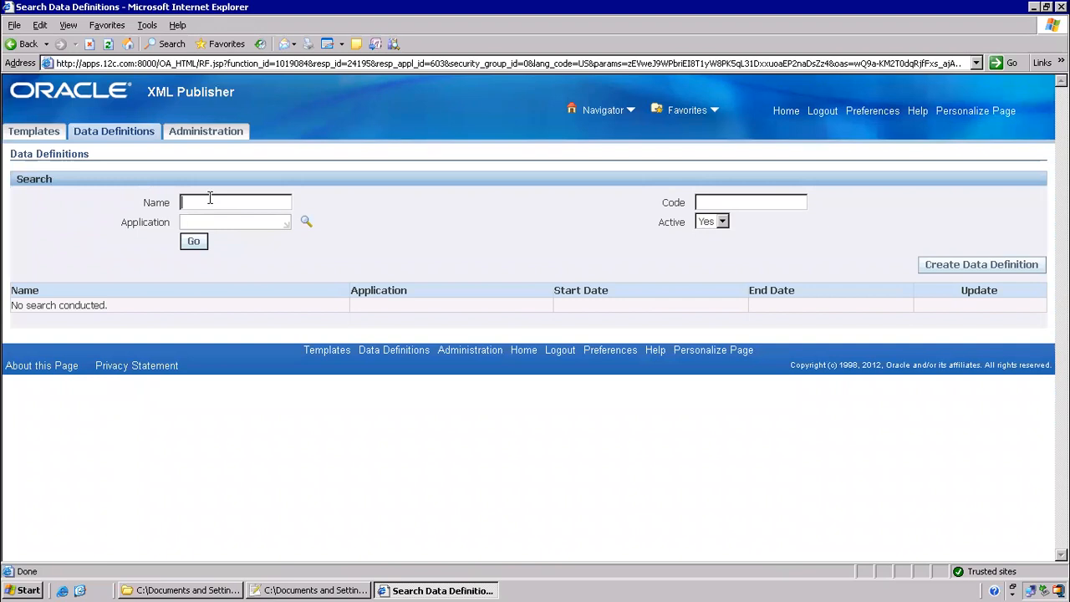
left_click(198, 244)
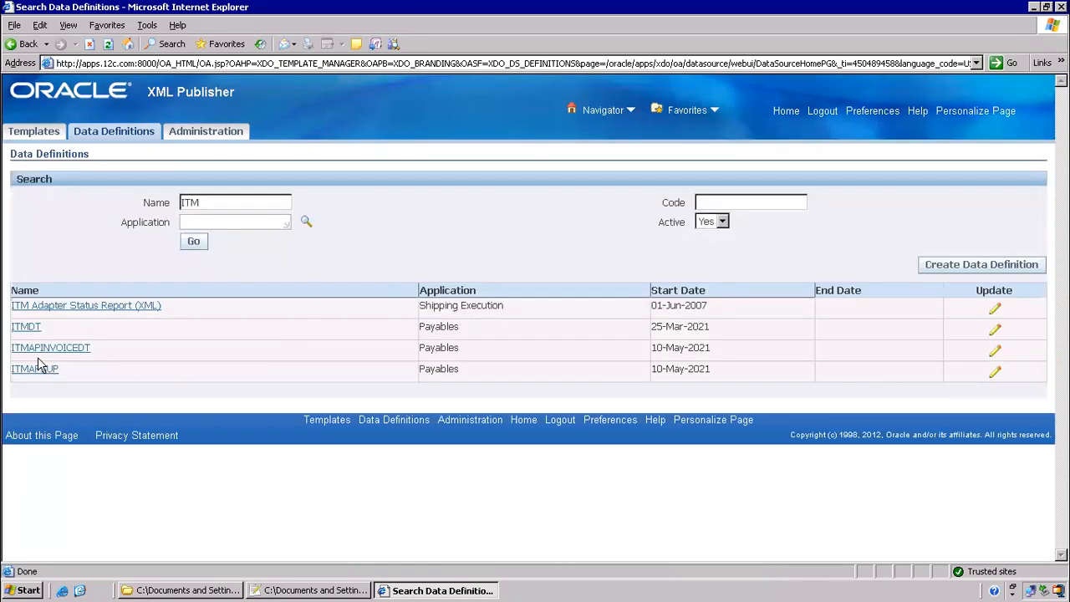
left_click(35, 368)
Save the ITMAPSUP.xml data template into the b99 oracle apps folder
scroll(516, 432, "down", 3)
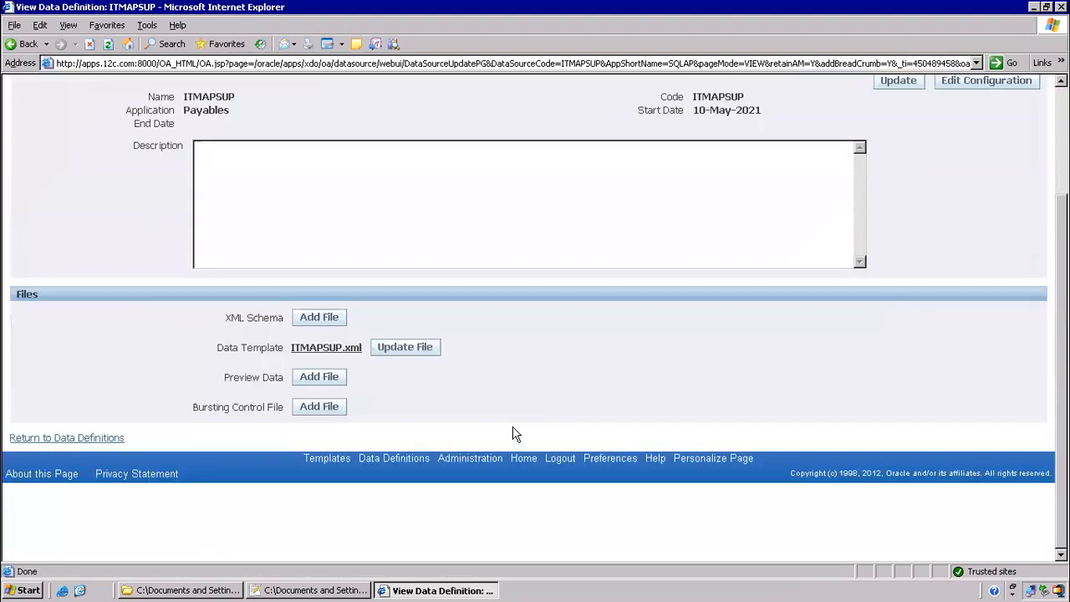
left_click(328, 347)
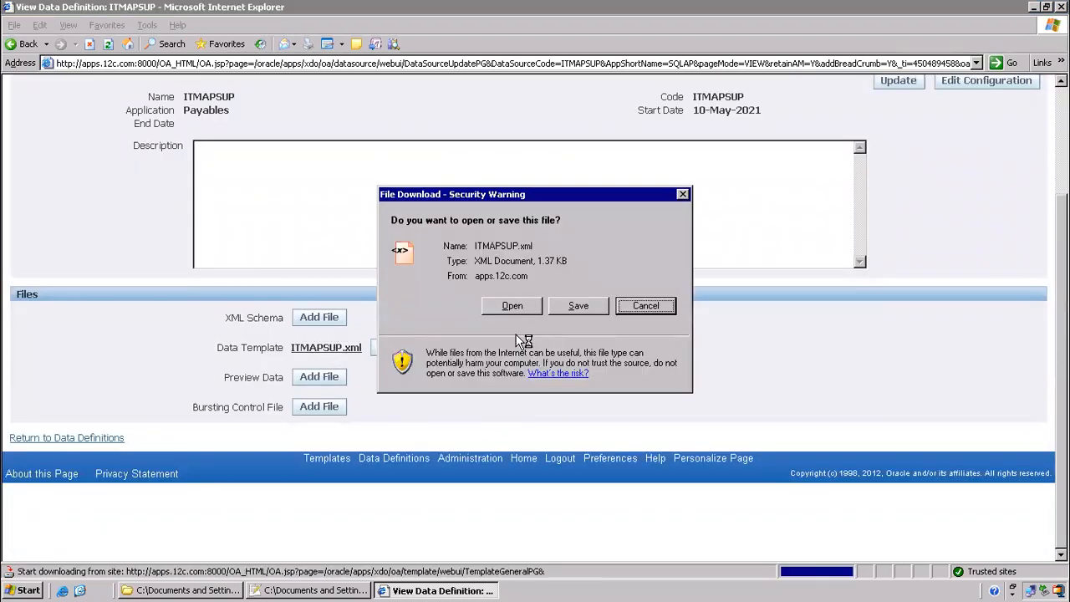
left_click(590, 305)
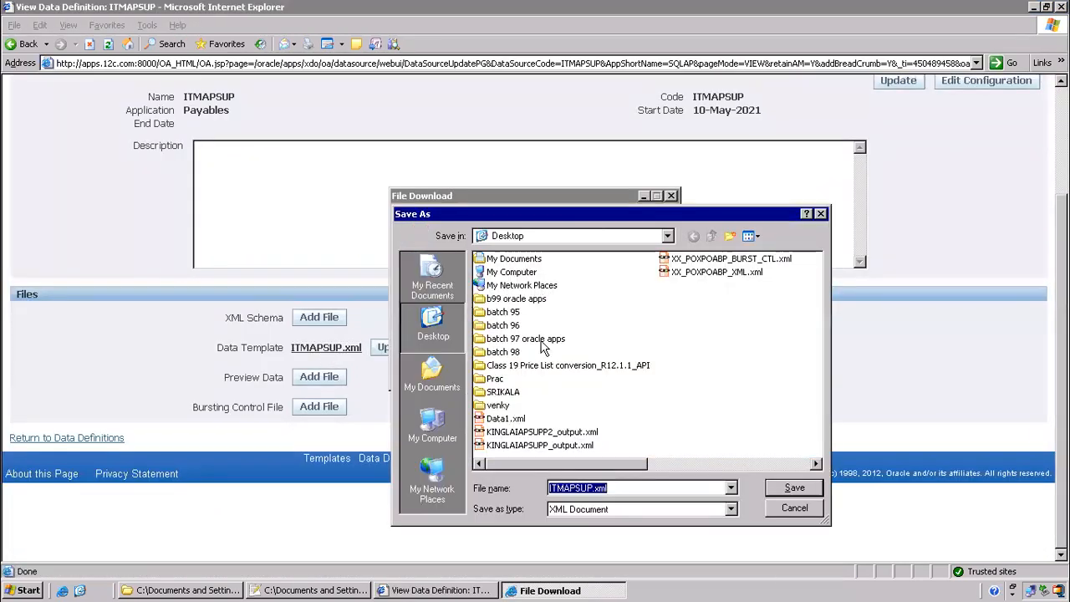
double_click(509, 300)
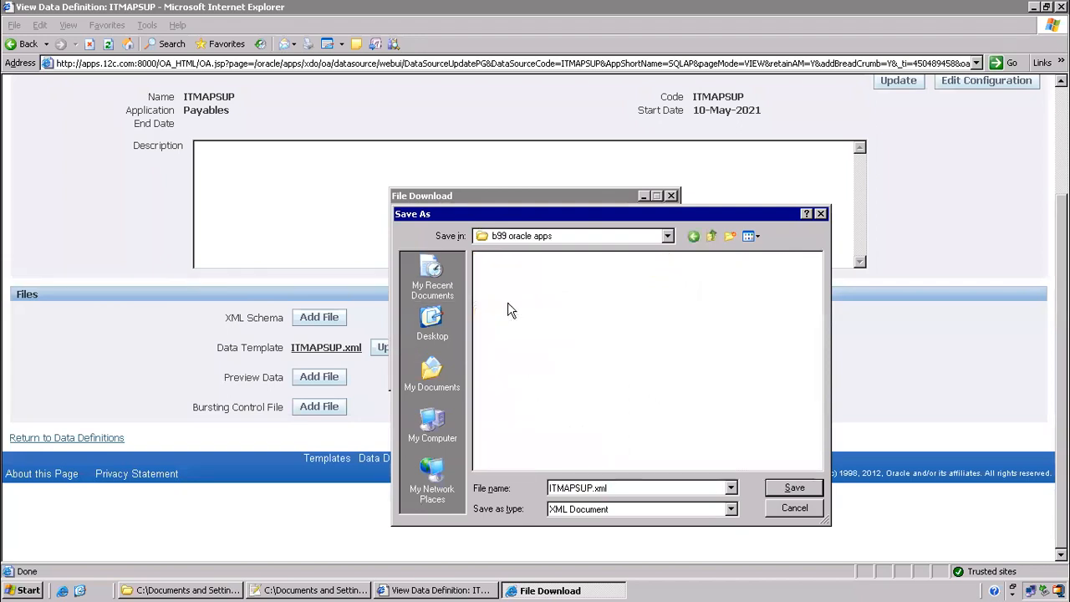
left_click(789, 488)
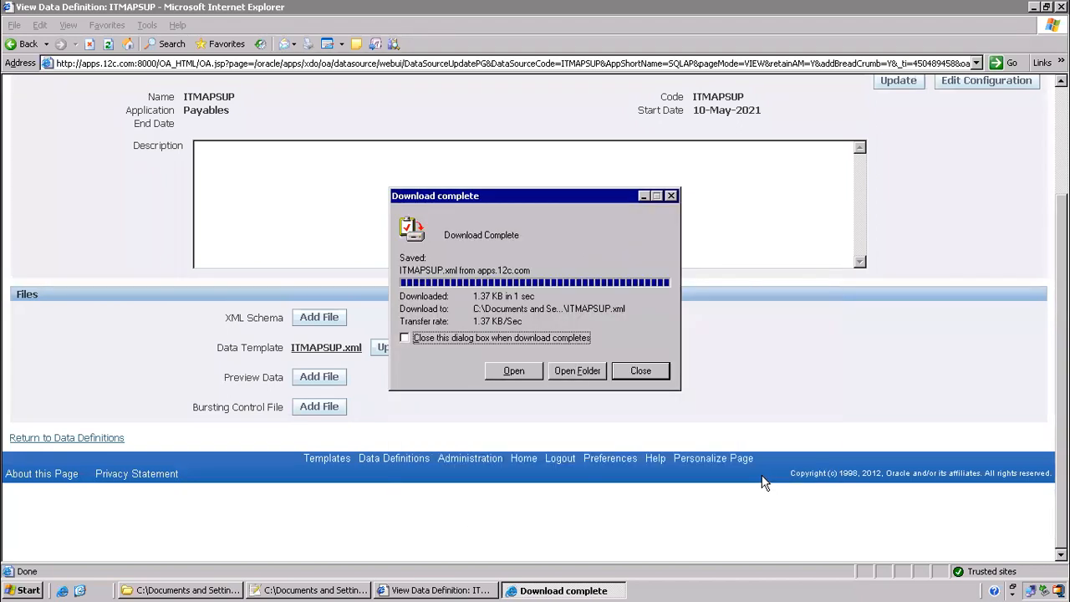
left_click(644, 373)
left_click(194, 589)
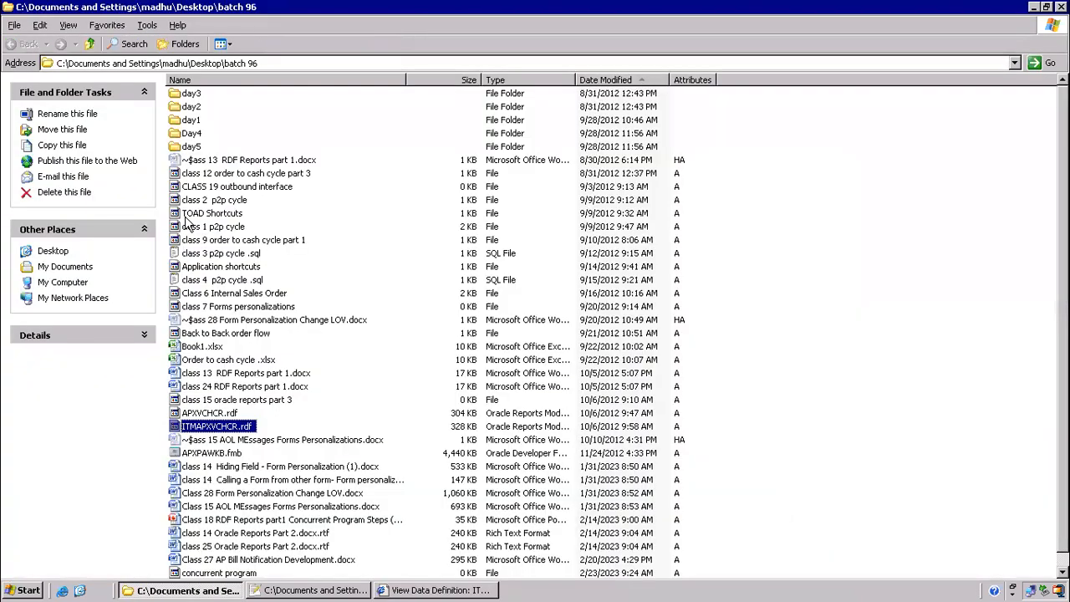
Copy the Class 18 RDF Reports file into the b99 oracle apps folder
right_click(241, 519)
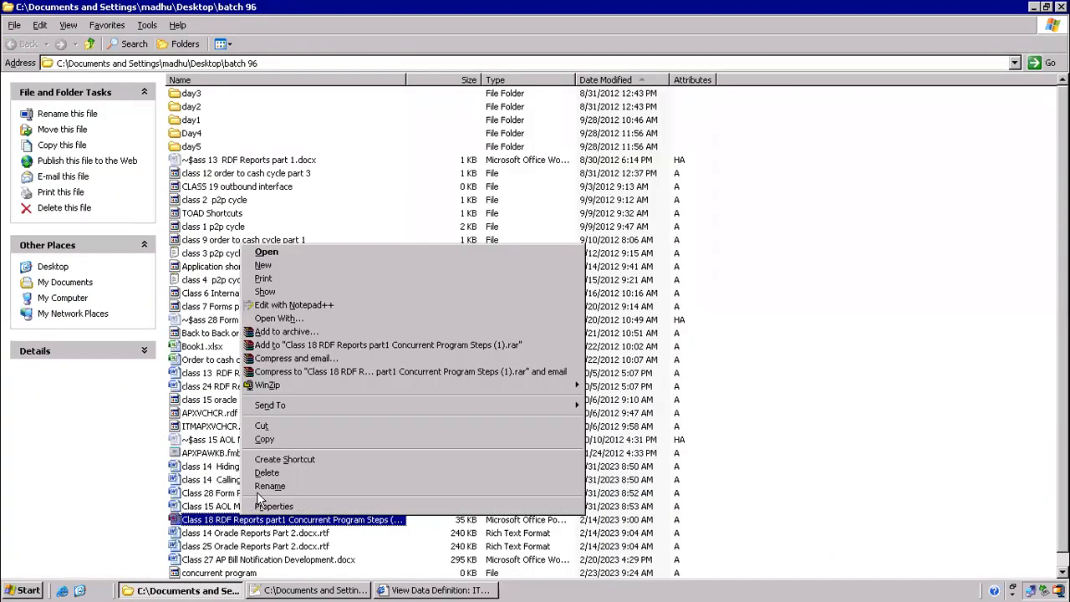
left_click(264, 438)
key("super+d")
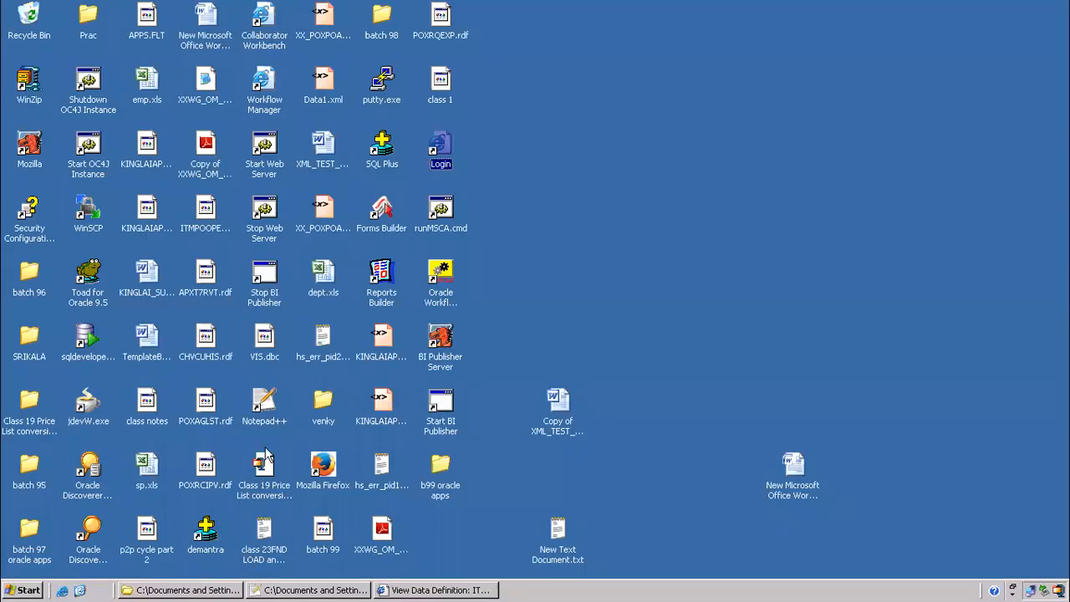
double_click(440, 468)
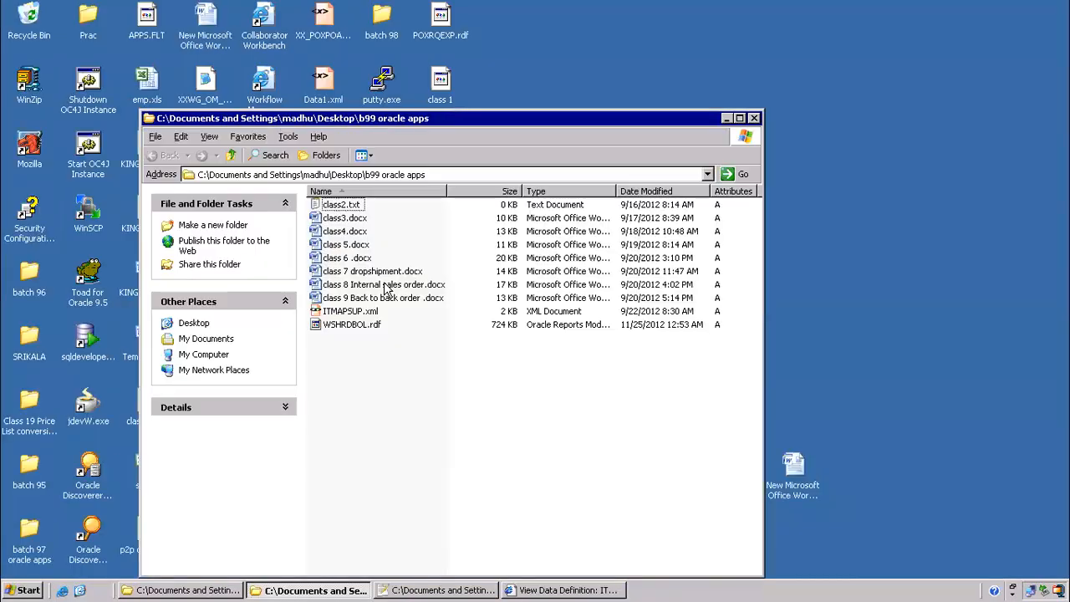
right_click(348, 403)
left_click(369, 485)
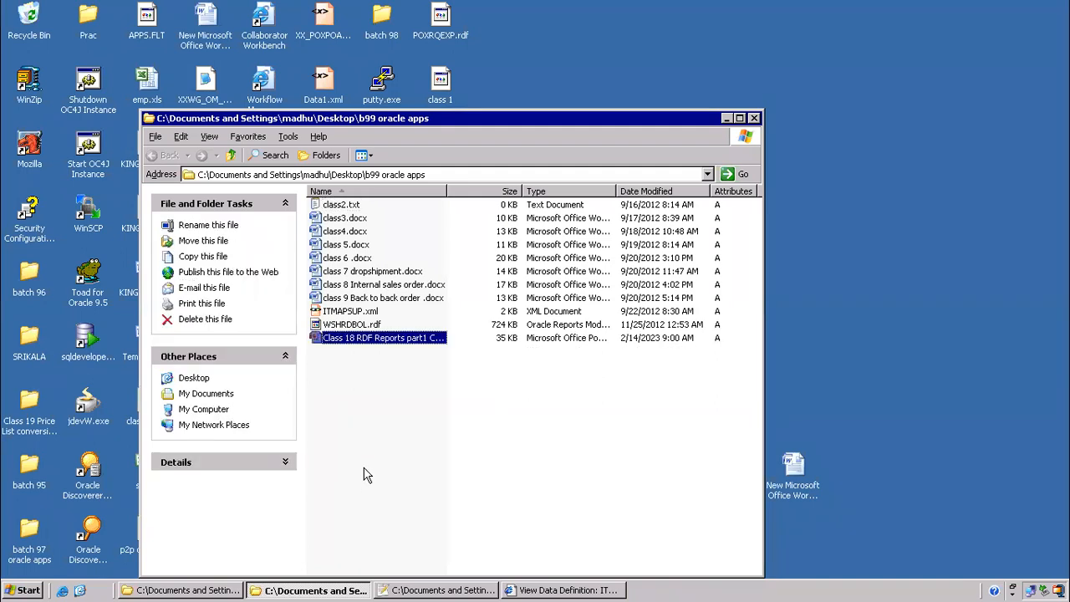
Create a Word document named 'class 10 xml publisher' there and open it
right_click(364, 403)
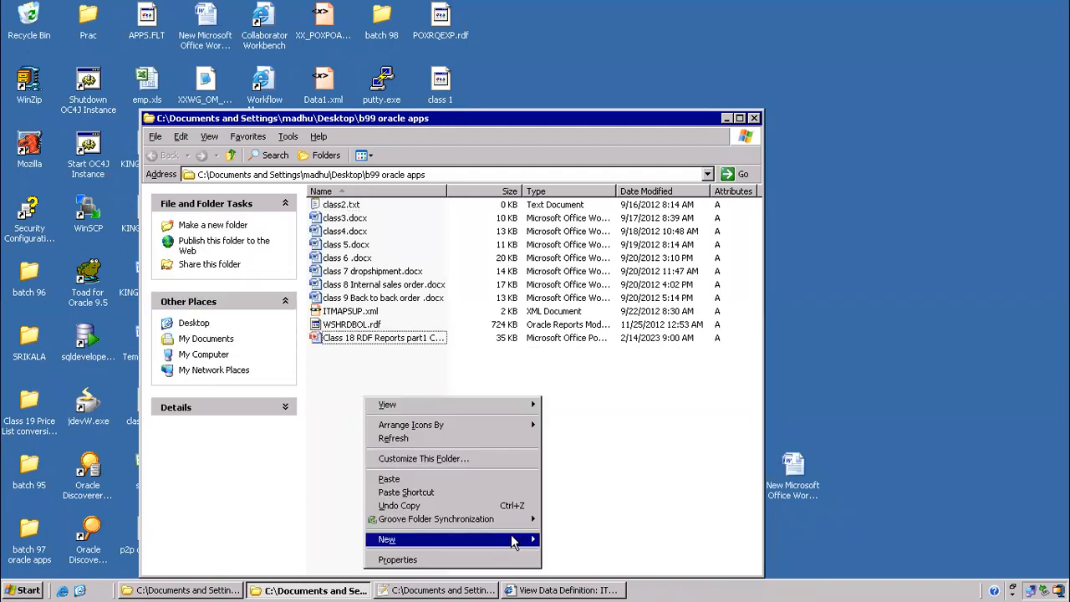
mouse_move(514, 539)
left_click(558, 451)
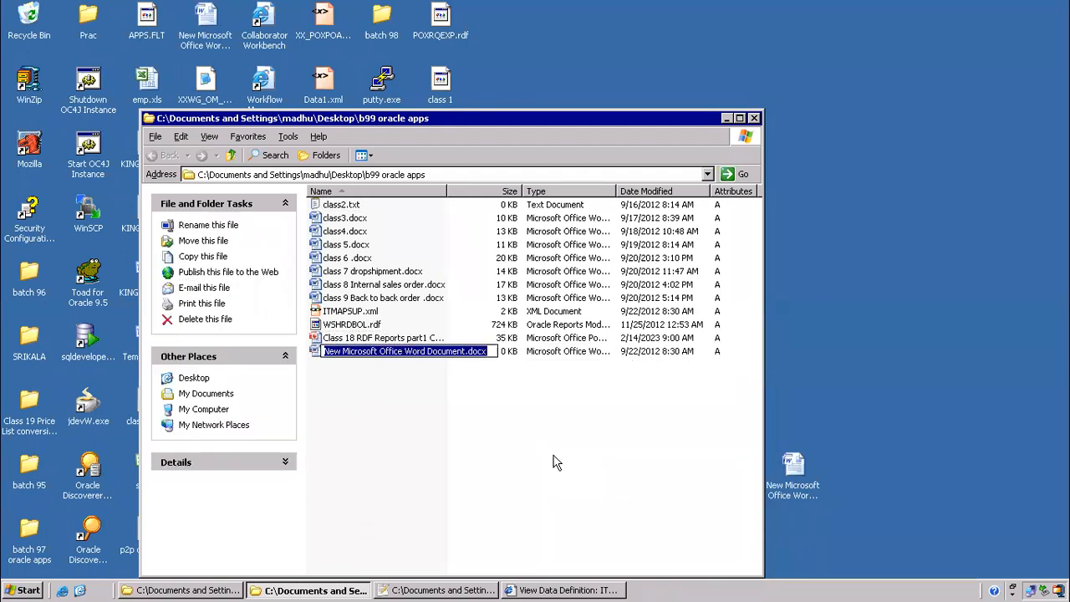
left_click(461, 353)
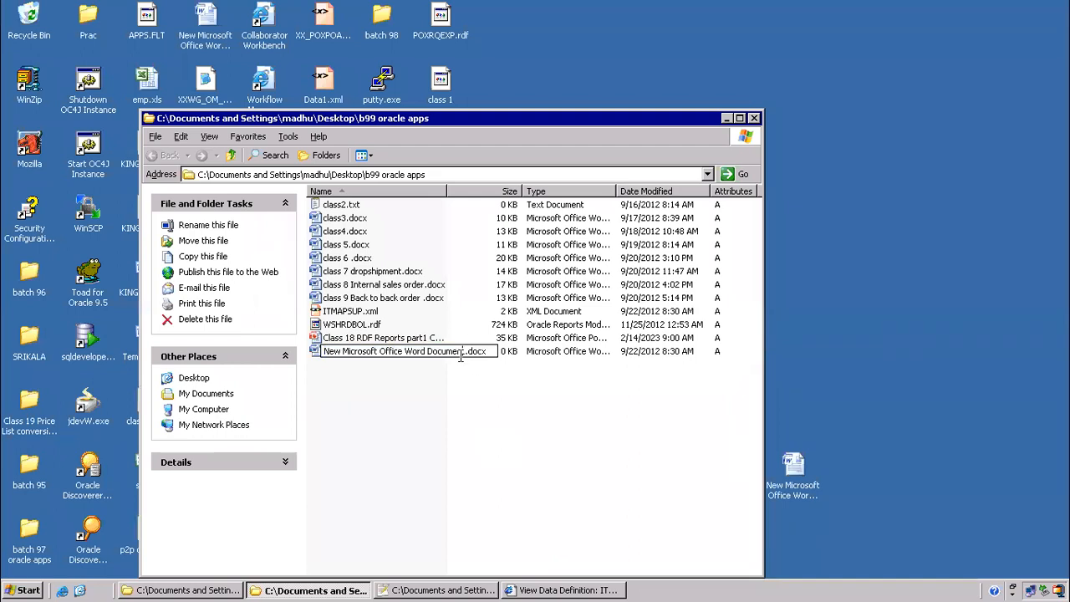
left_click_drag(468, 352, 165, 347)
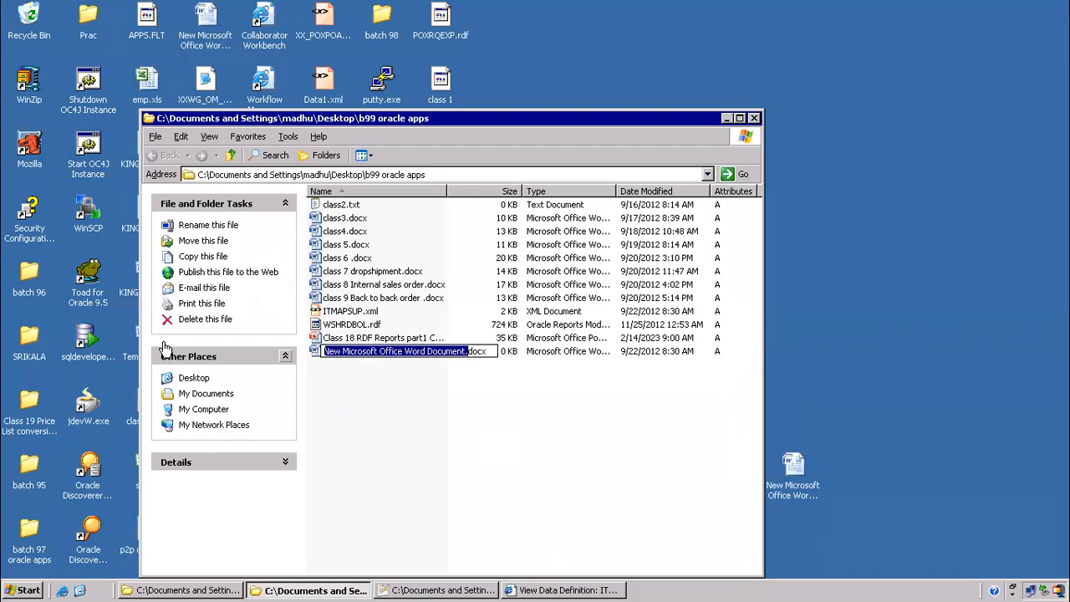
type("class 1")
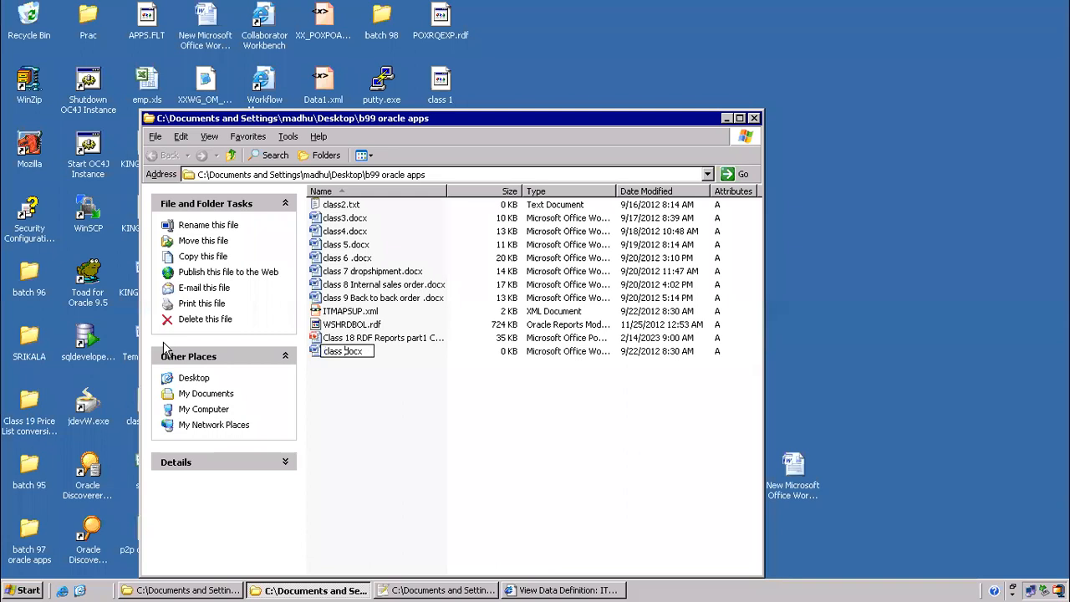
type("0 xml publisher")
key("Return")
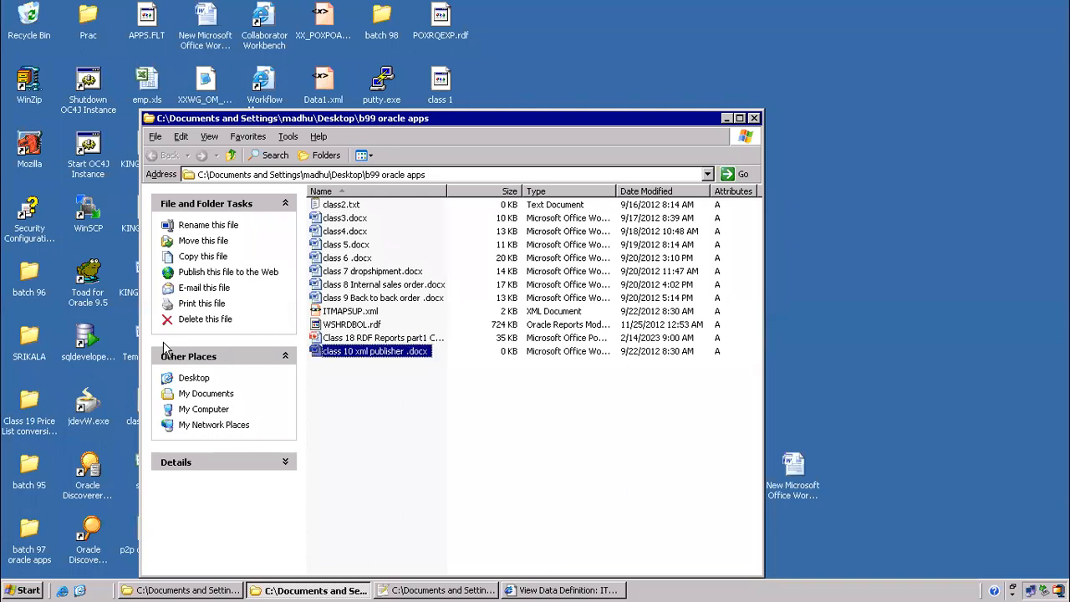
key("Return")
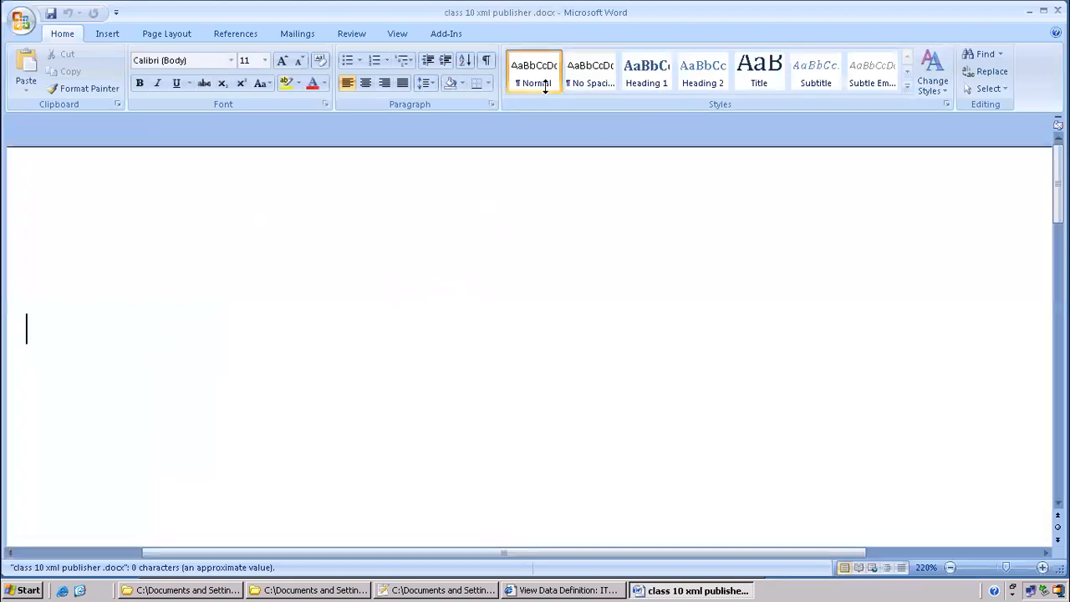
Title the document 'xml publisher reports' with a dashed rule beneath it
type("xml publisher reports")
key("Return")
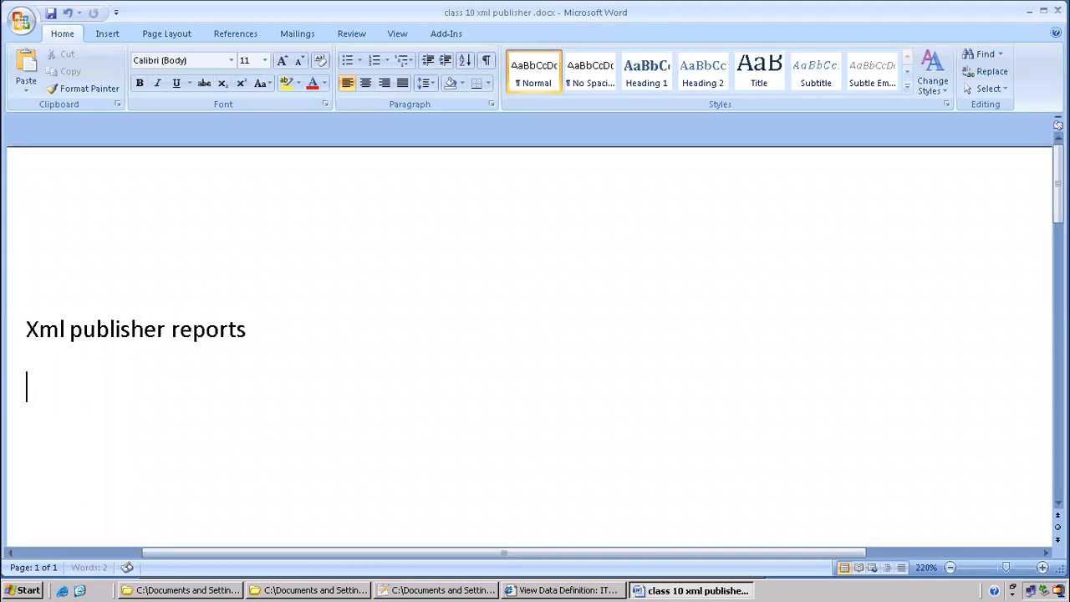
type("--------------------")
key("Return")
List 'rdf tool', 'data template' and 'plsql' on separate lines
scroll(343, 186, "down", 3)
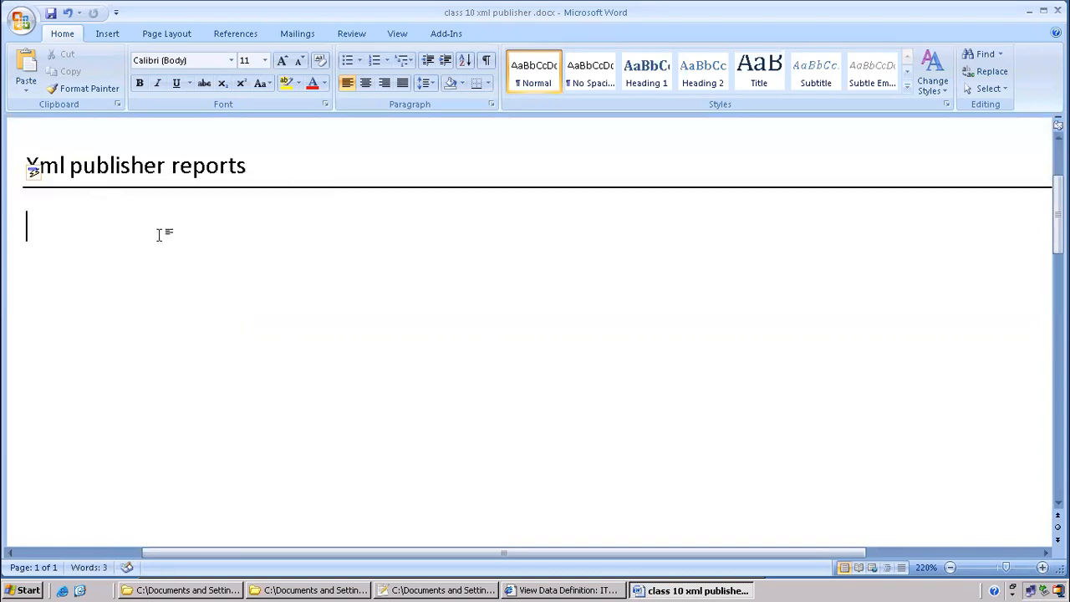
type("rdf r")
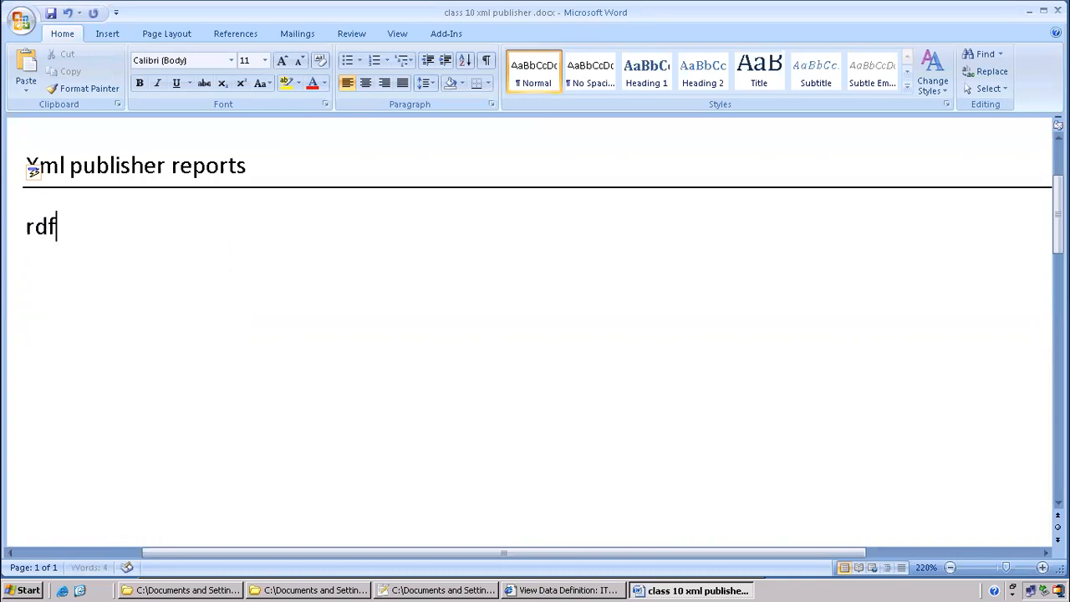
key("BackSpace")
type("tool")
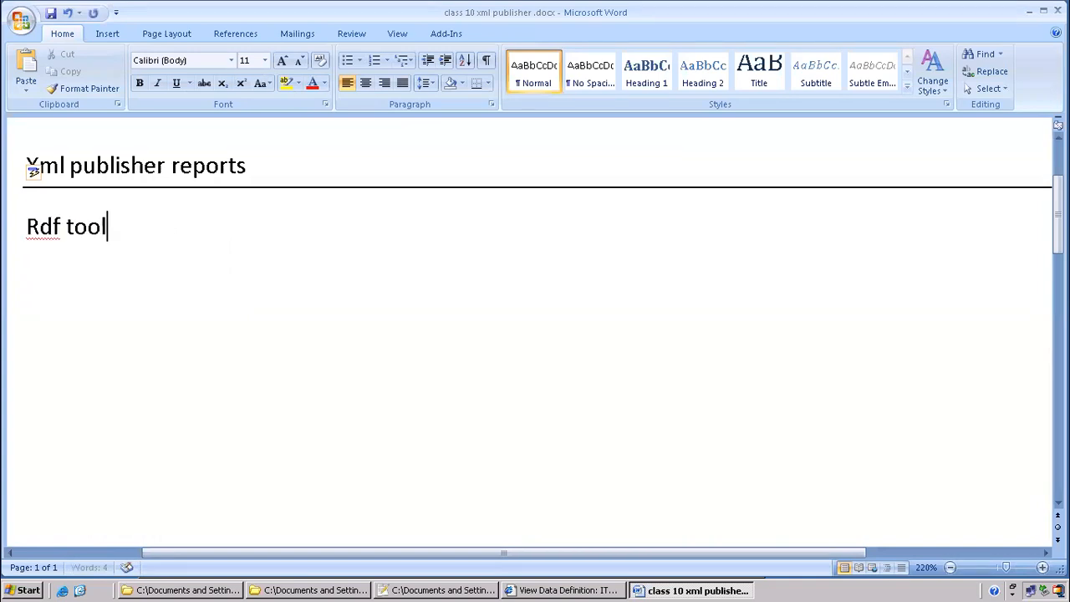
key("Return")
type("data tem")
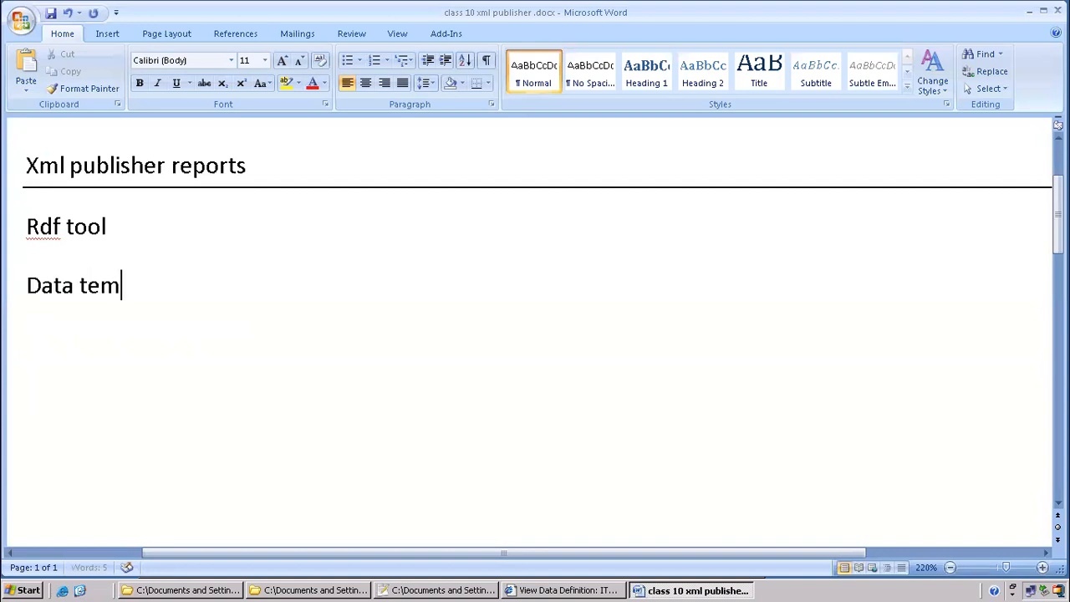
type("pa")
key("BackSpace")
type("late")
key("Return")
type("plsql")
key("Return")
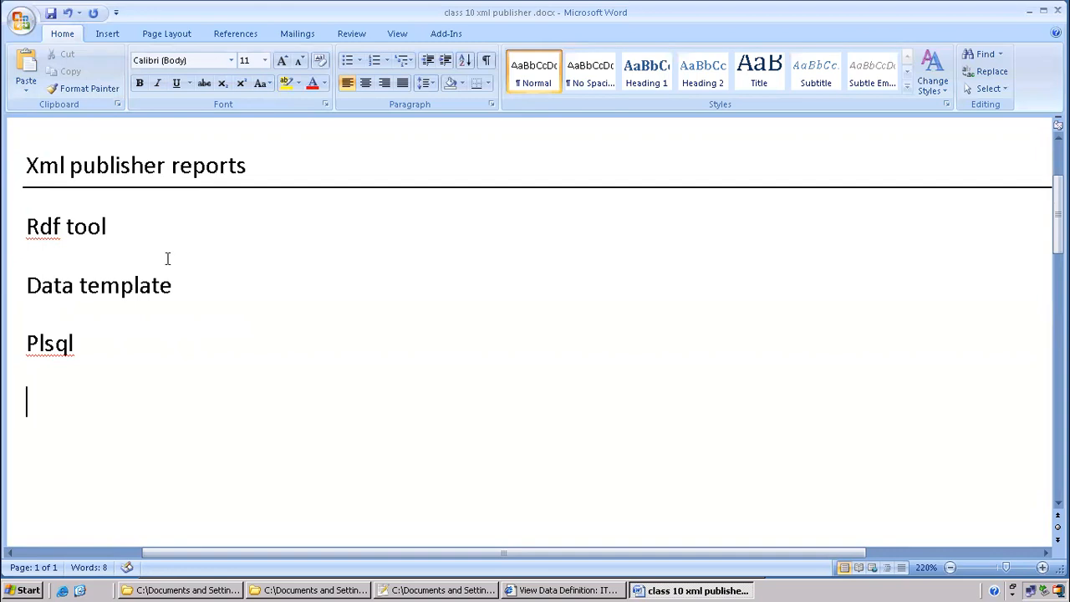
Repeat the Data template line on a new line after Plsql
left_click_drag(26, 286, 214, 280)
key("ctrl+c")
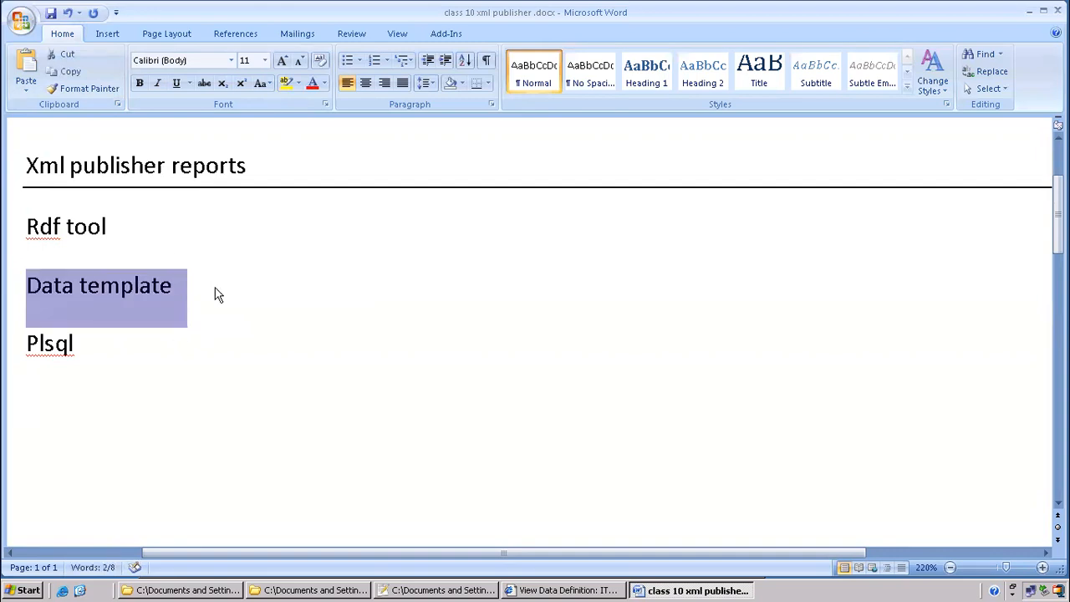
left_click(134, 361)
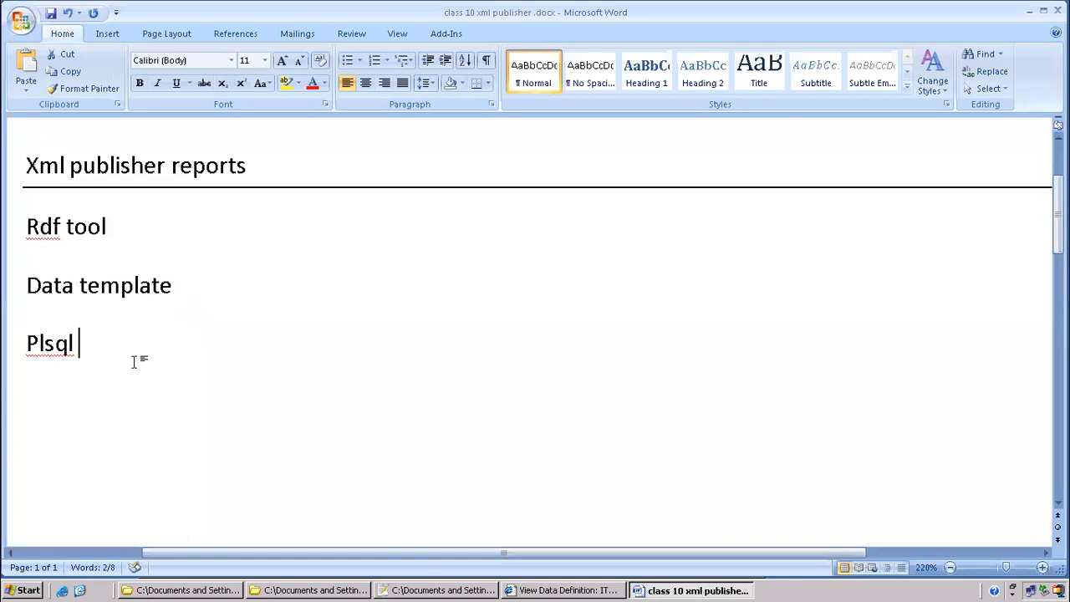
key("Return")
key("ctrl+v")
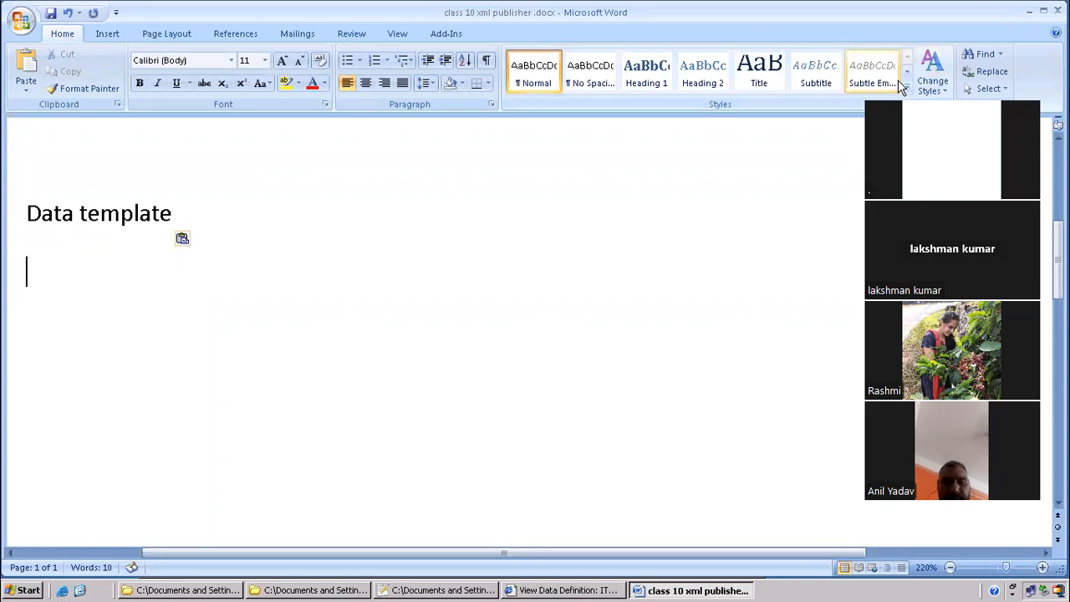
Add a rule under Data template and start a numbered list with '1) query'
type("----------------")
key("Return")
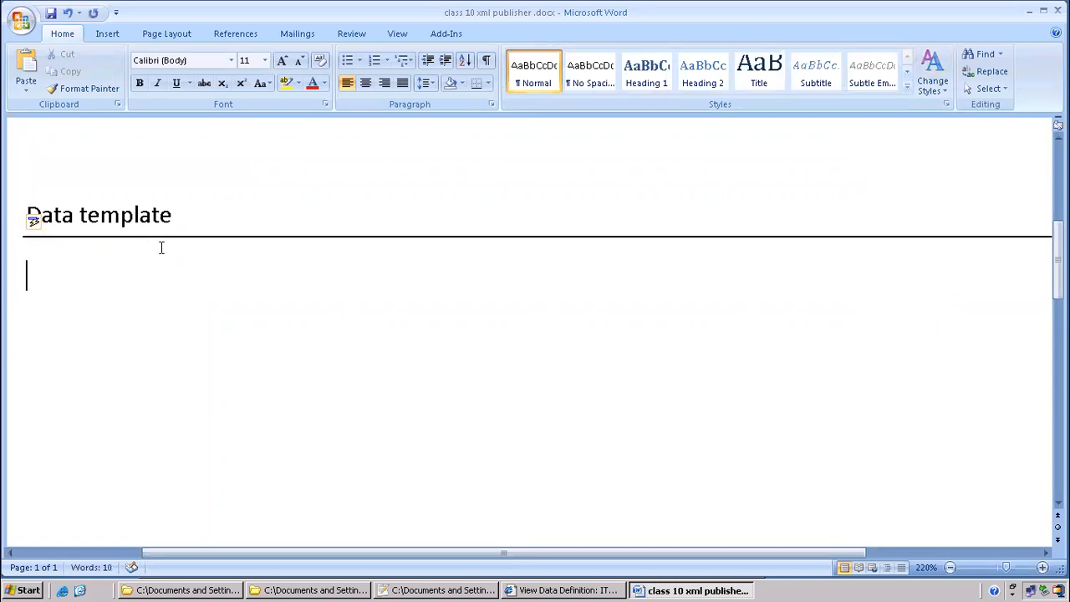
type("1) query")
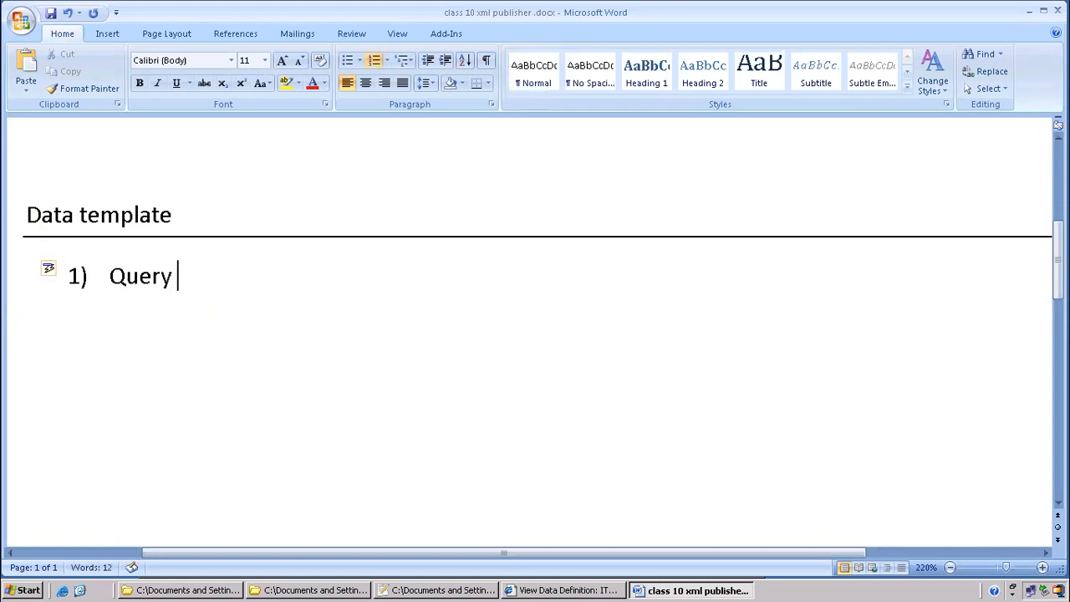
key("Return")
Add the second list item 'data template -- xml file'
type("data template")
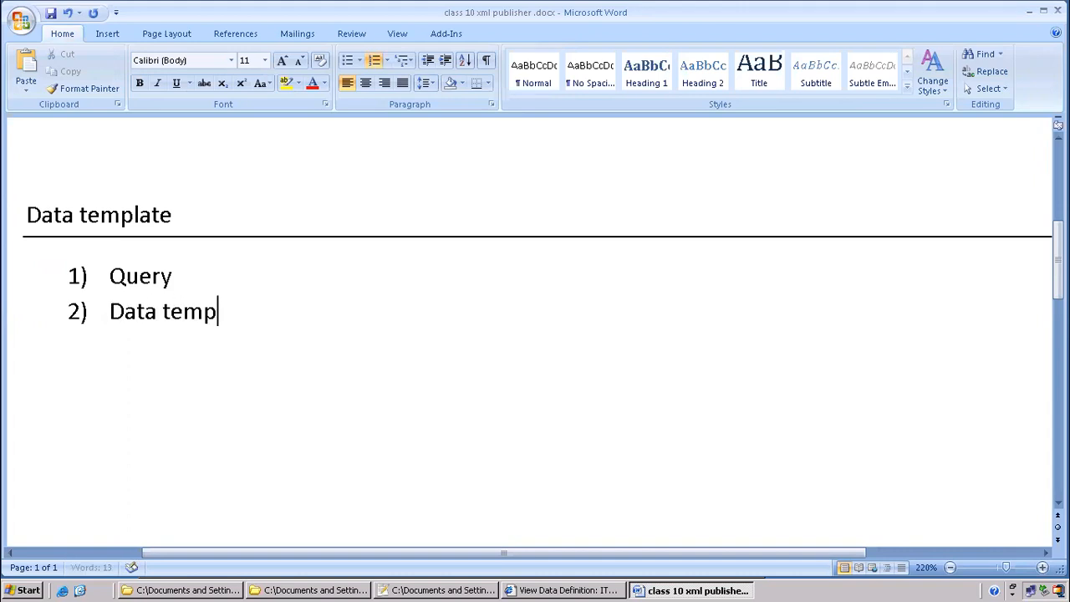
type(" -- x.")
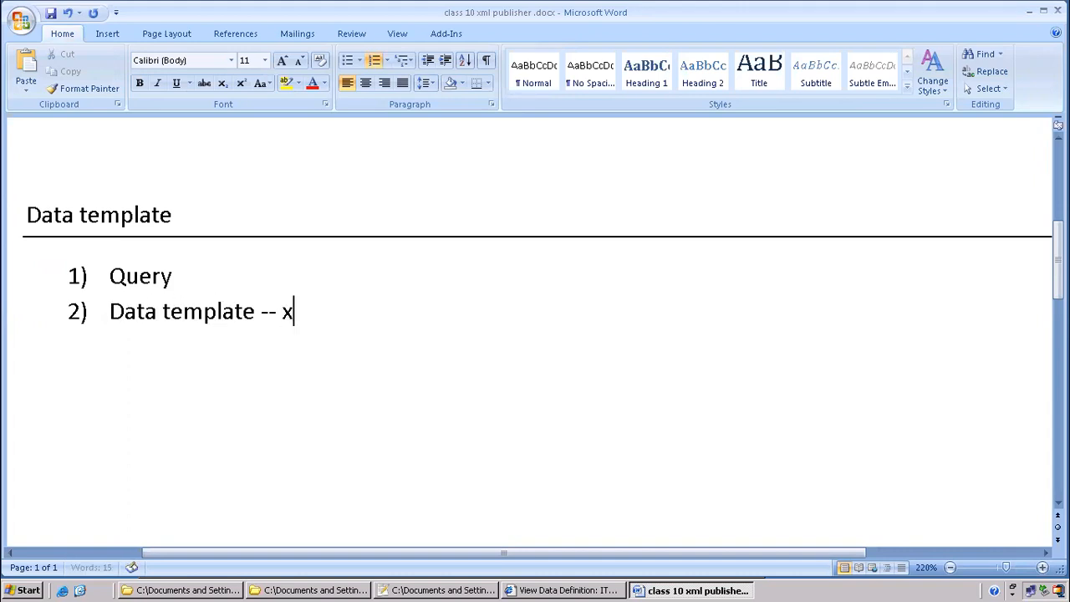
key("BackSpace")
key("BackSpace")
type("ml file")
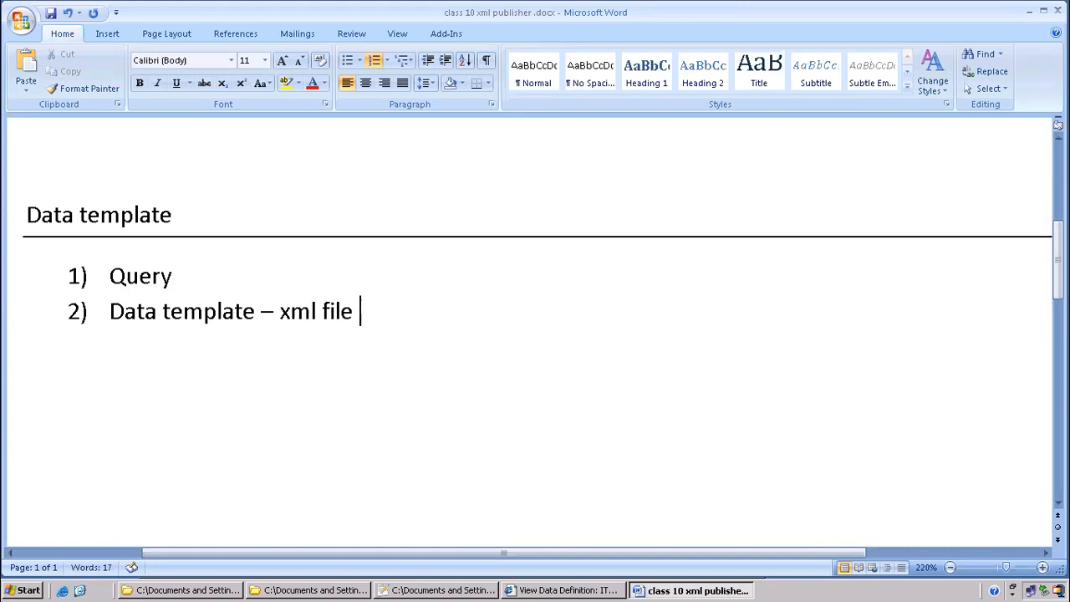
left_click(253, 590)
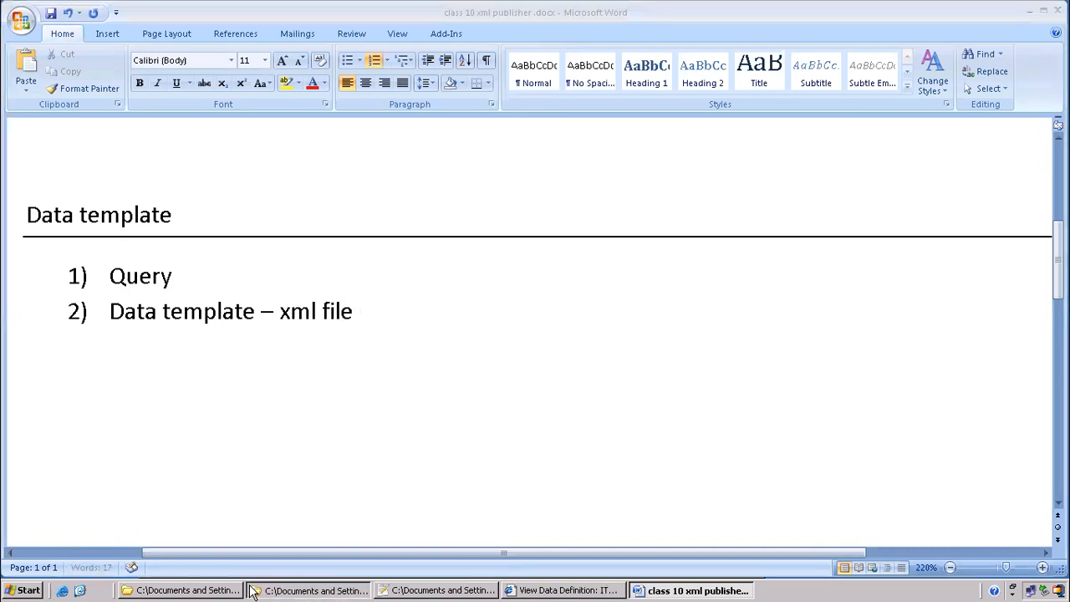
Open ITMAPSUP.xml in Notepad++ using Edit with Notepad++
left_click(355, 315)
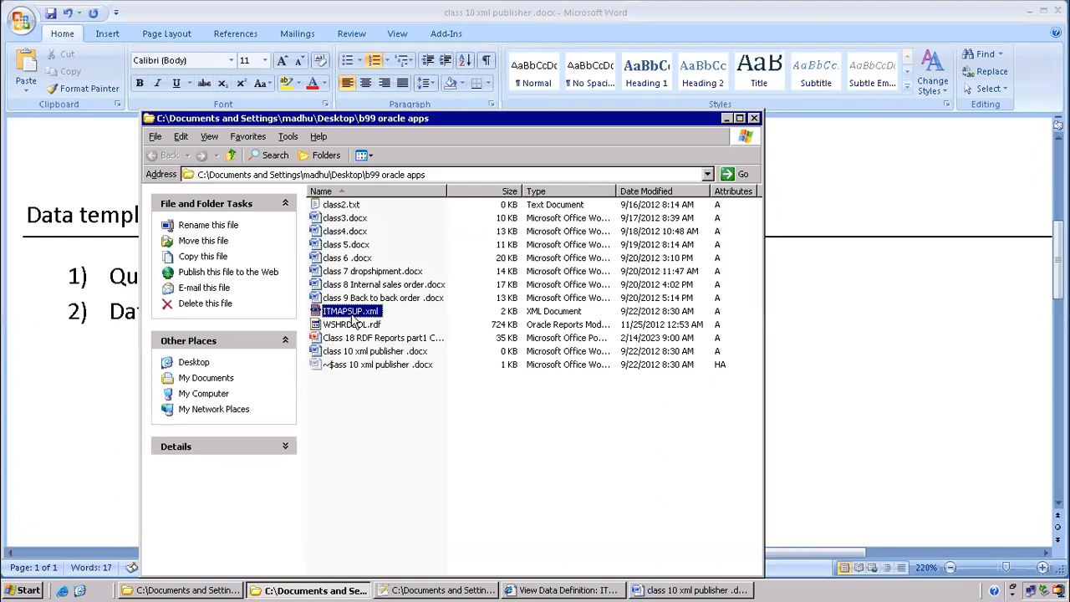
right_click(352, 317)
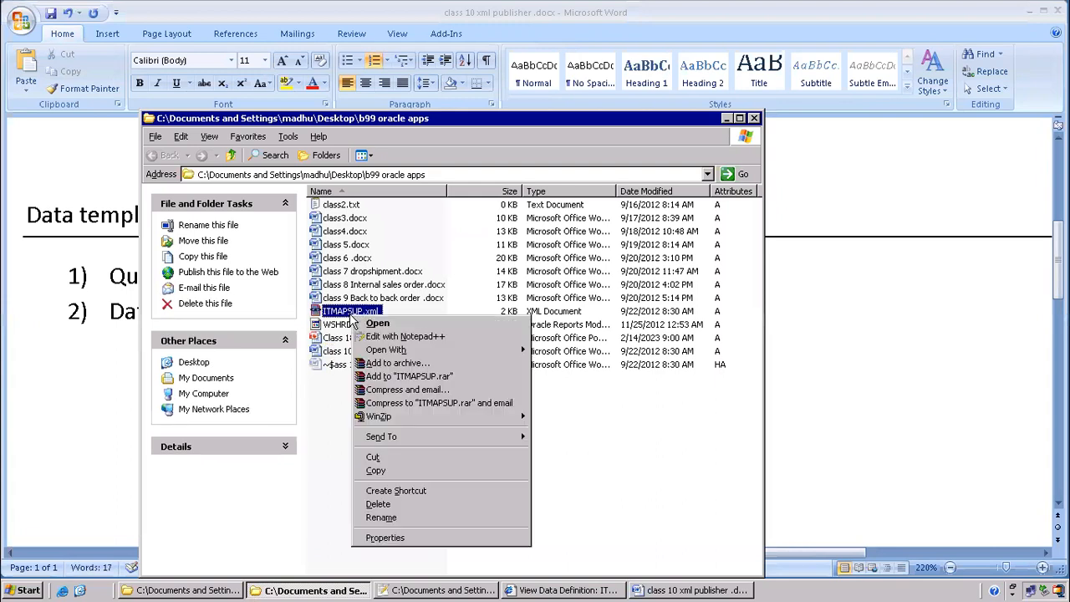
left_click(452, 338)
scroll(366, 220, "down", 4)
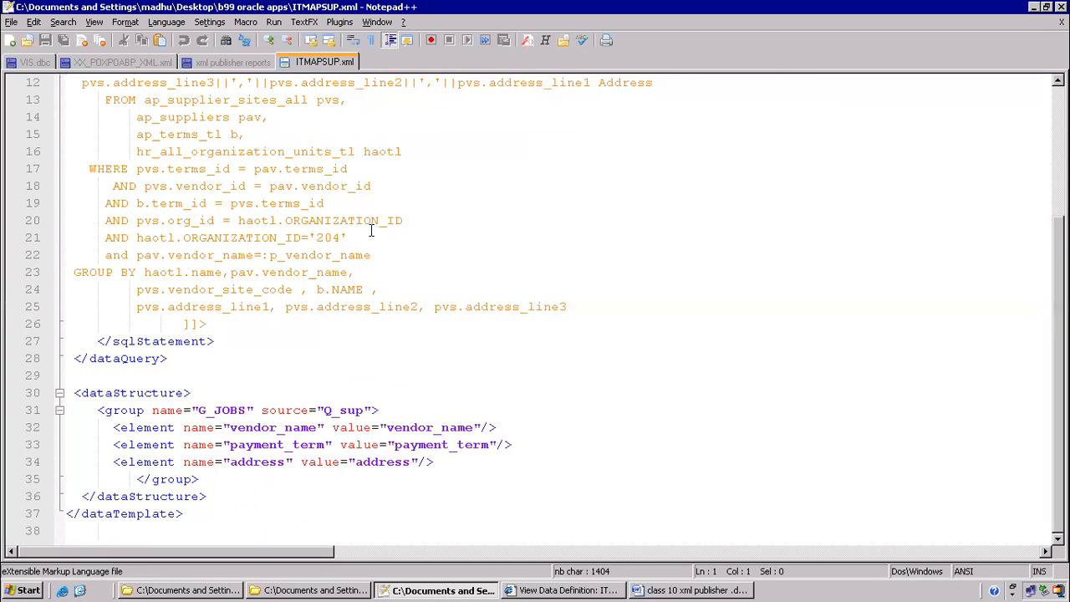
scroll(368, 225, "up", 4)
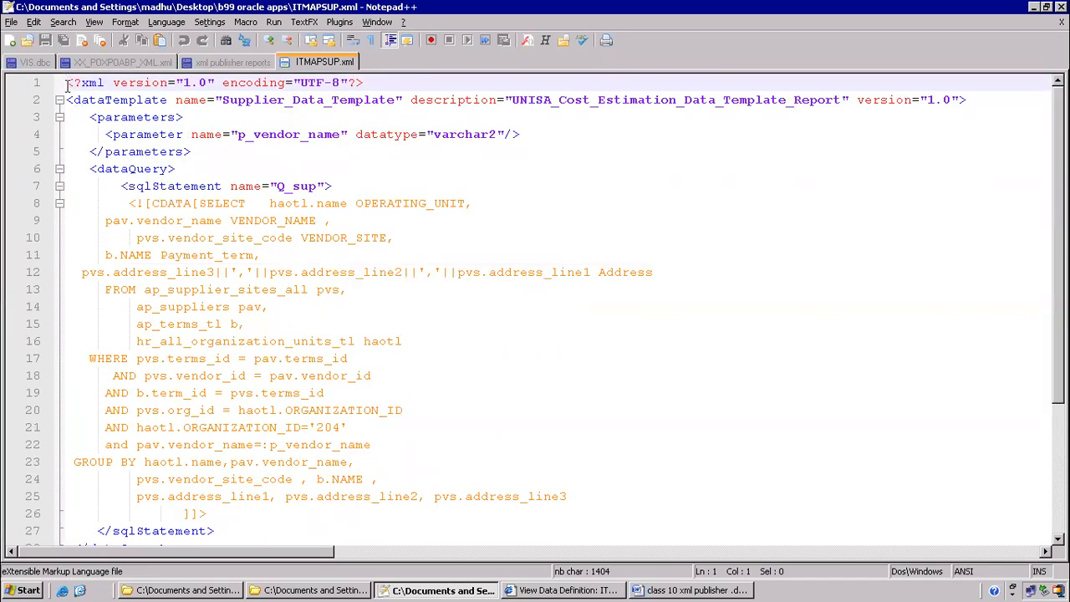
Go over the XML declaration, the dataTemplate and dataQuery elements, and the CDATA-wrapped SQL query
left_click_drag(73, 83, 66, 83)
left_click(74, 100)
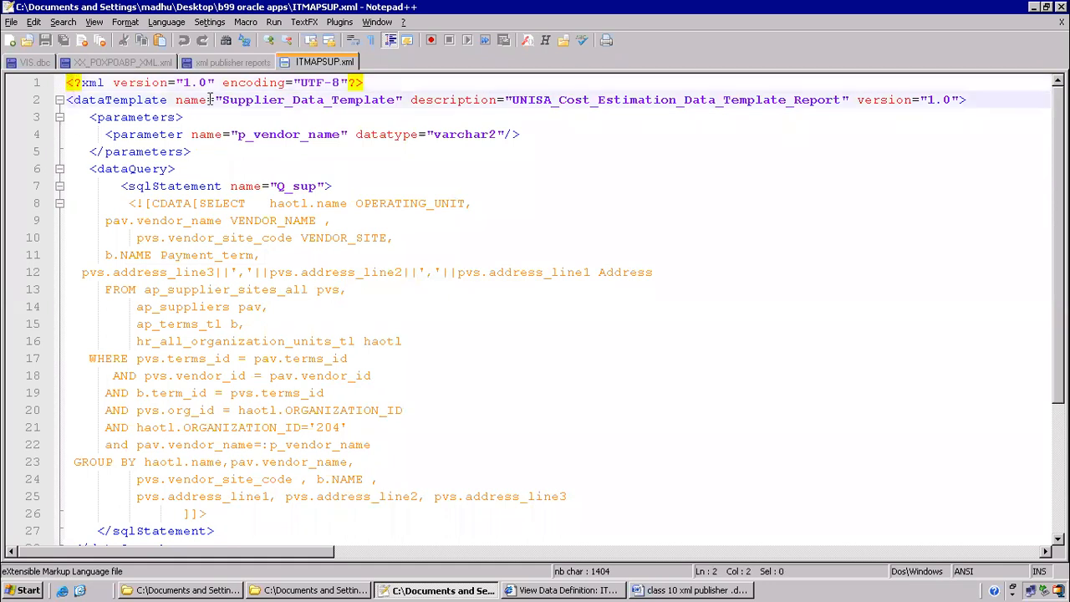
left_click(404, 164)
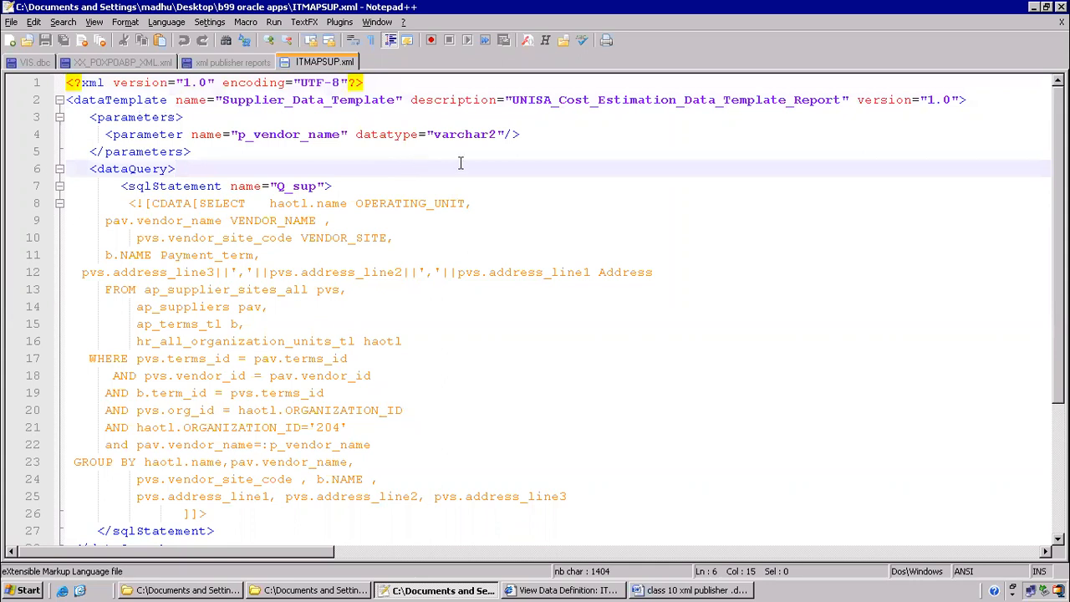
left_click_drag(153, 203, 185, 206)
left_click(217, 236)
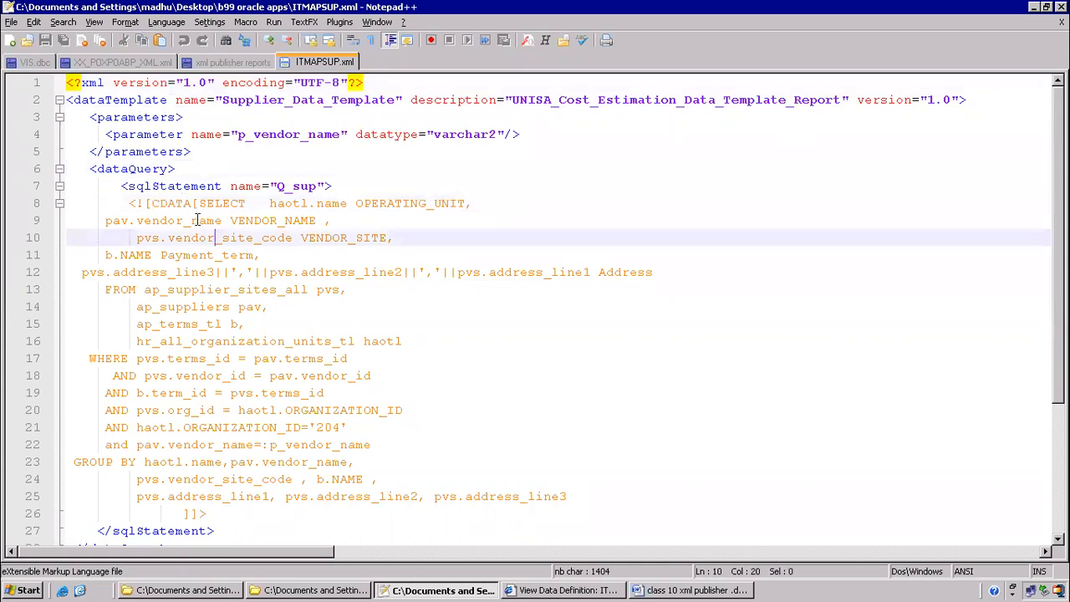
left_click_drag(191, 203, 153, 200)
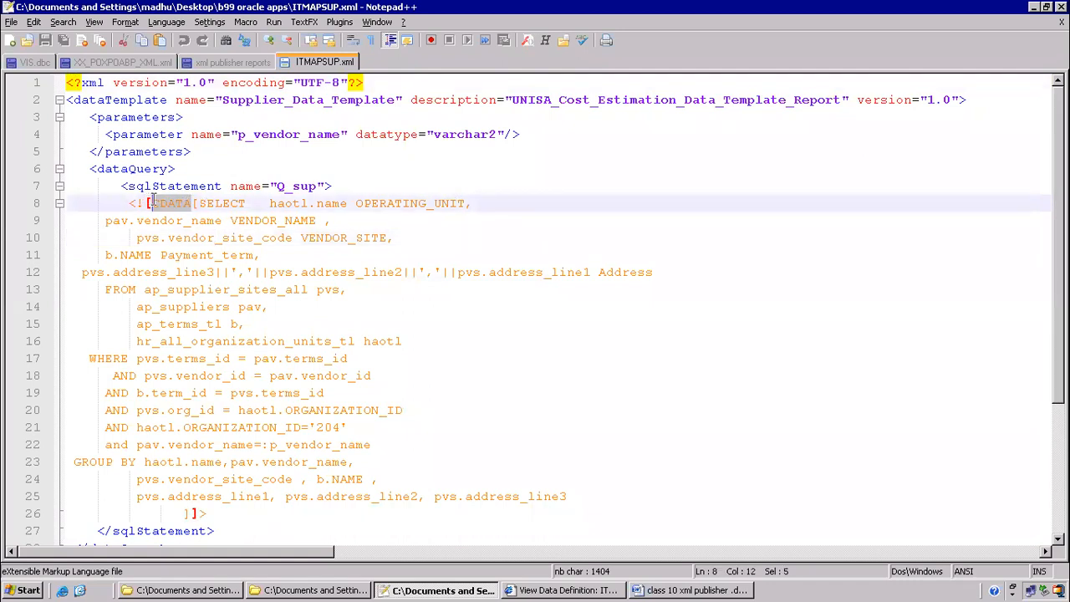
left_click(209, 223)
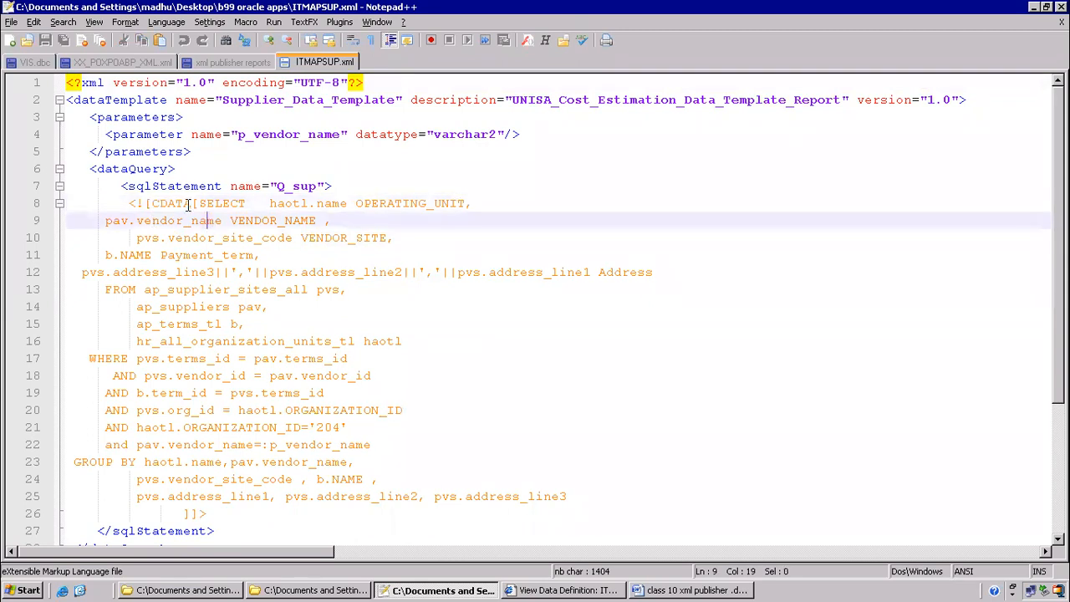
left_click_drag(191, 205, 195, 512)
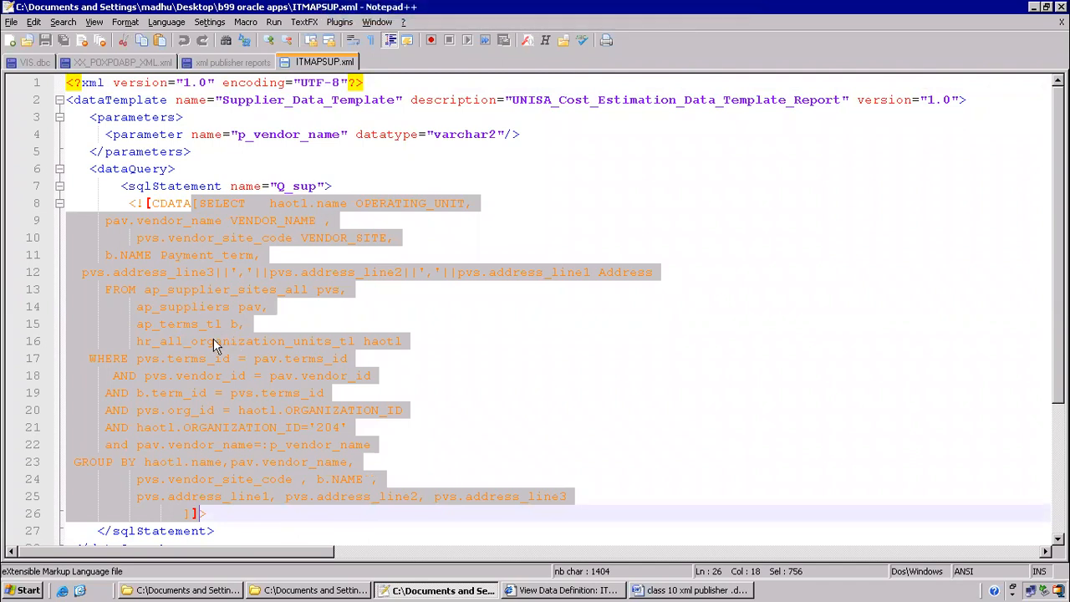
left_click(229, 382)
Highlight the supplier tables in the FROM clause, the full query, and the :p_vendor_name parameter
left_click_drag(142, 290, 275, 311)
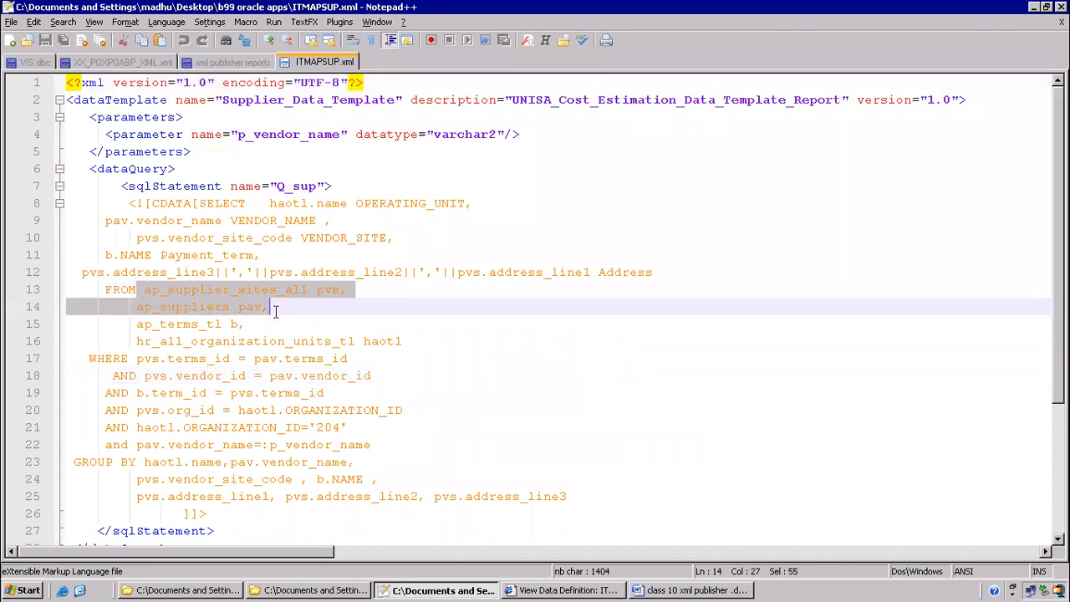
left_click(171, 317)
left_click(144, 290)
left_click_drag(144, 290, 238, 341)
left_click(238, 340)
left_click_drag(129, 337, 341, 341)
left_click(347, 358)
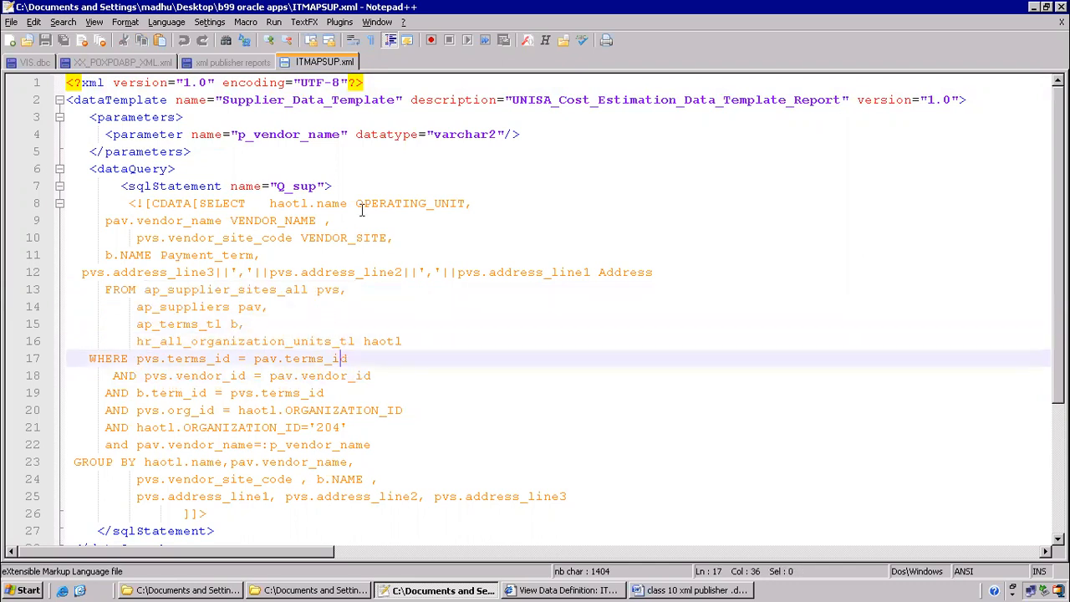
left_click_drag(201, 203, 593, 497)
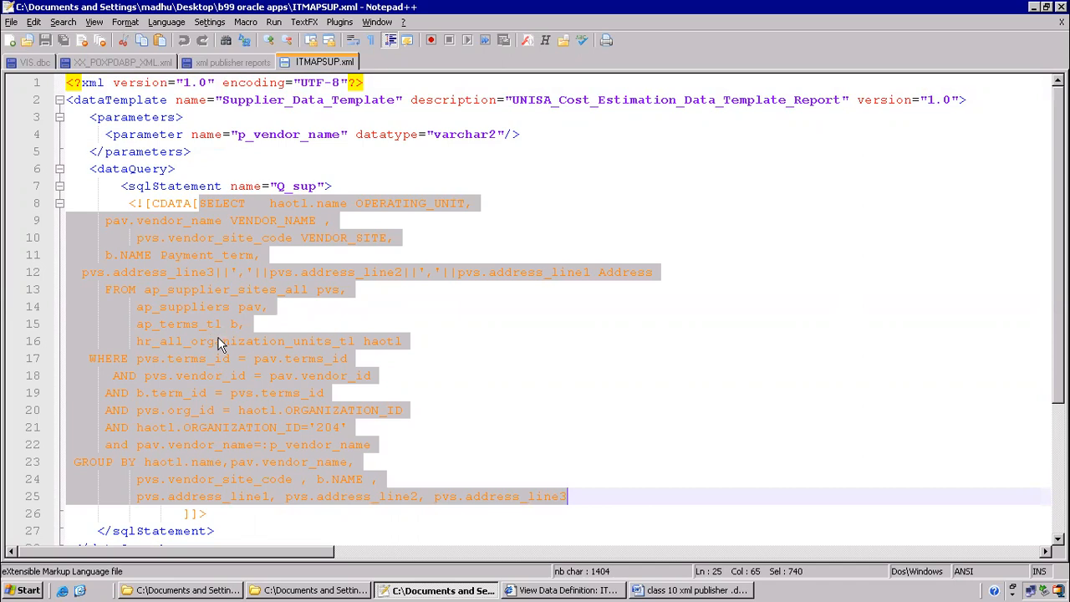
left_click(172, 214)
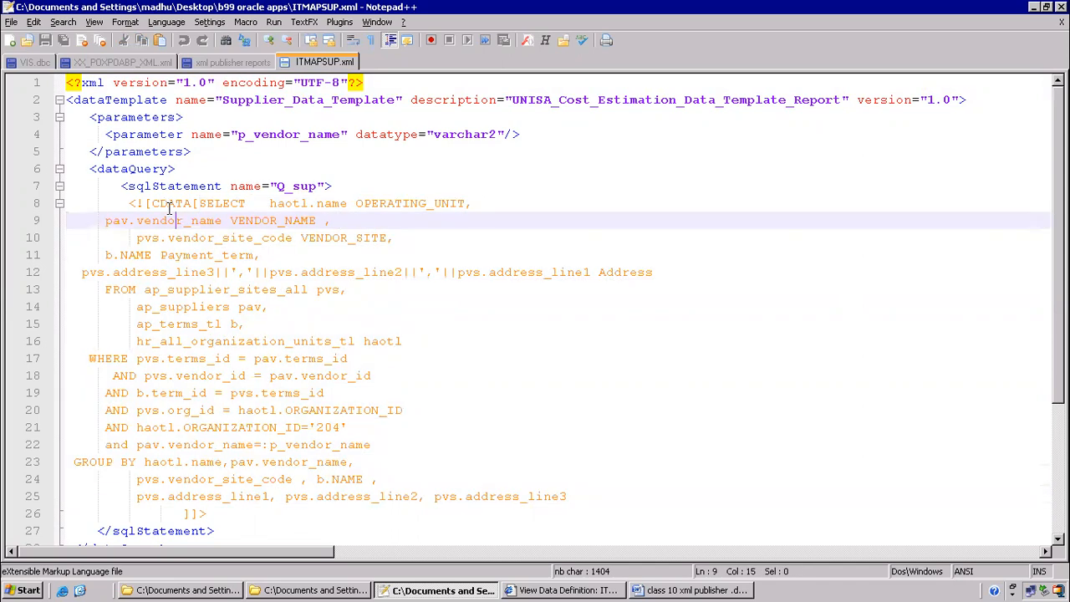
left_click_drag(147, 203, 195, 204)
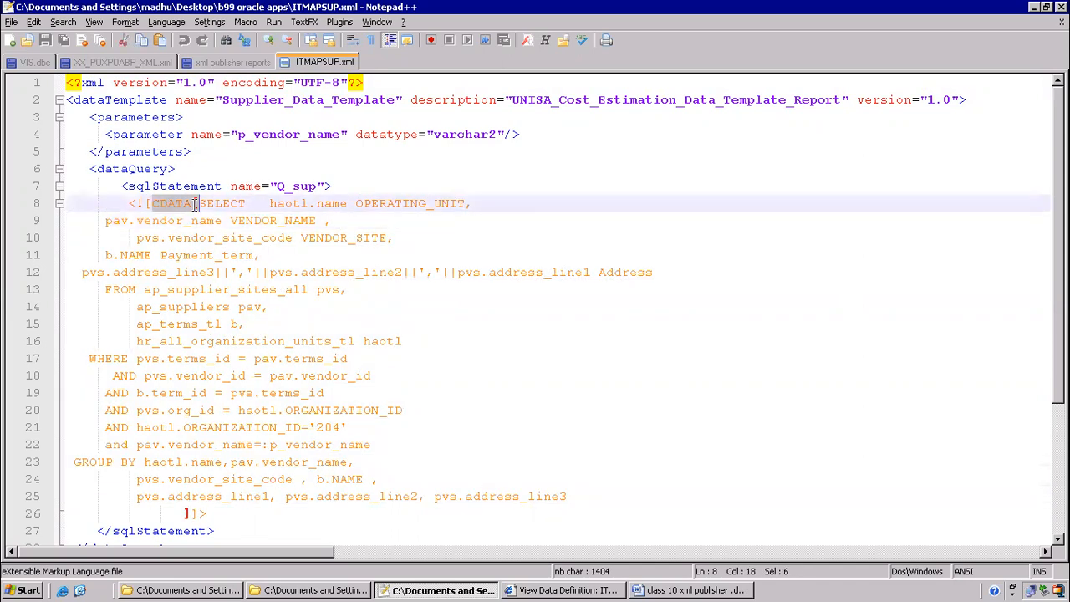
left_click(316, 358)
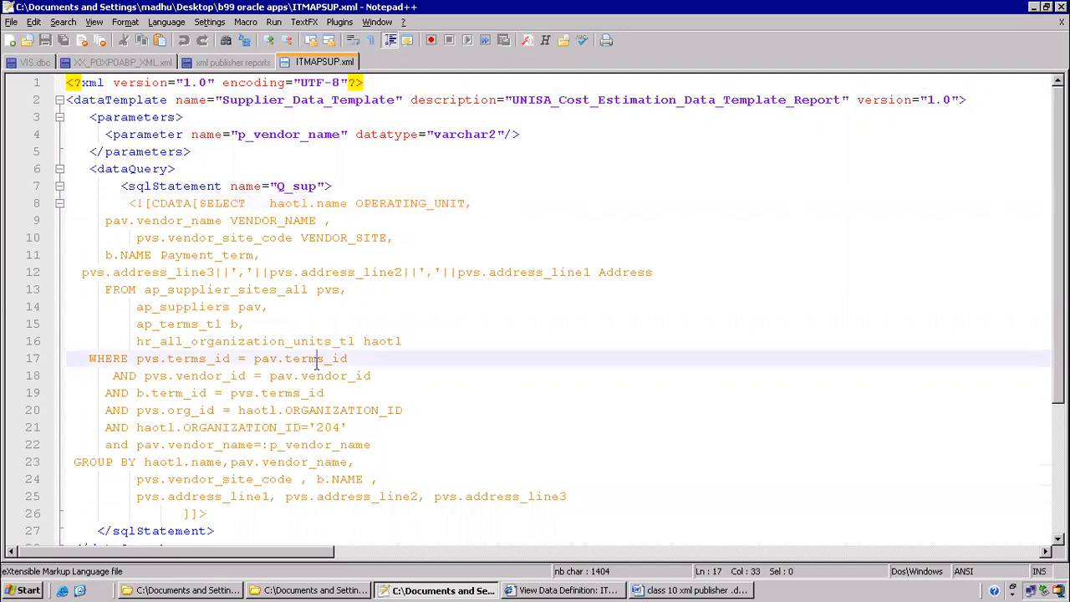
scroll(298, 364, "down", 3)
left_click_drag(262, 289, 270, 290)
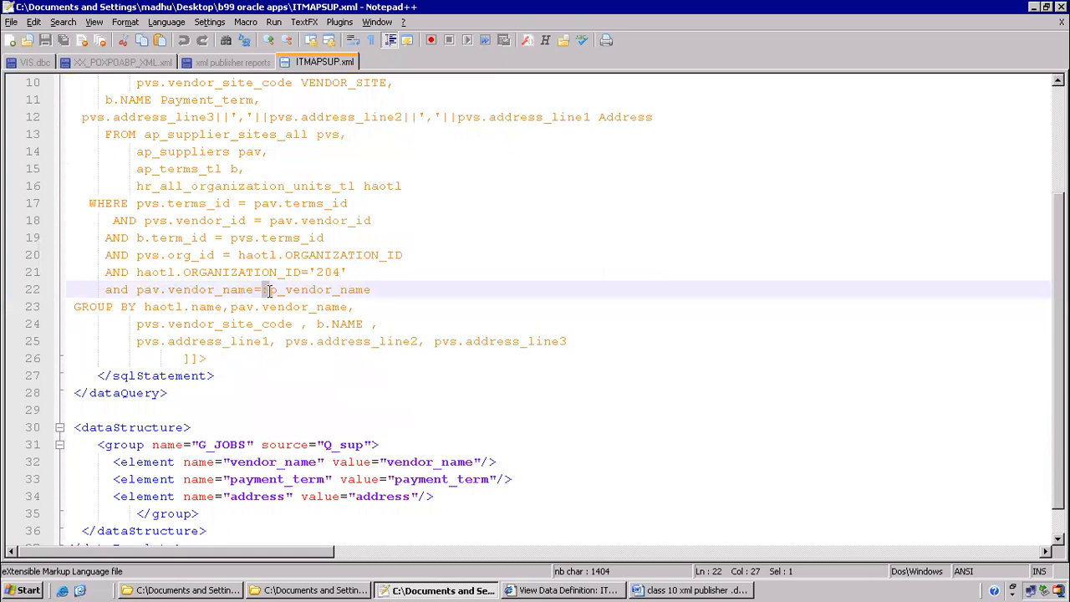
Highlight the :p_vendor_name bind parameter in the line 22 condition
left_click_drag(269, 289, 368, 289)
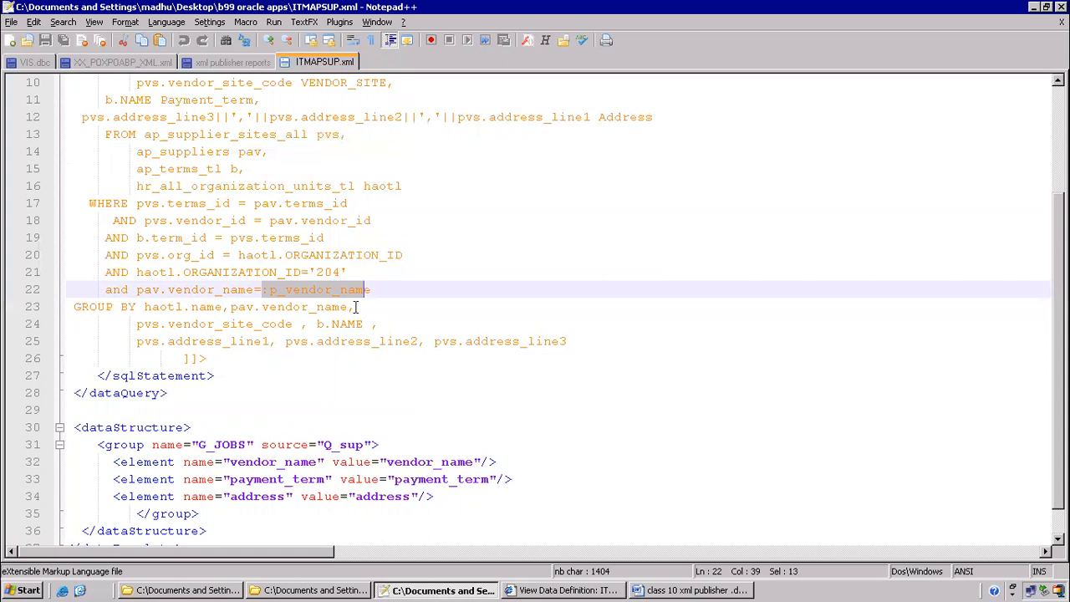
left_click(332, 324)
left_click(263, 289)
left_click_drag(263, 290, 383, 287)
Add a new line 'and pvs.site_code=:P_site_code' after the vendor name condition
left_click(389, 289)
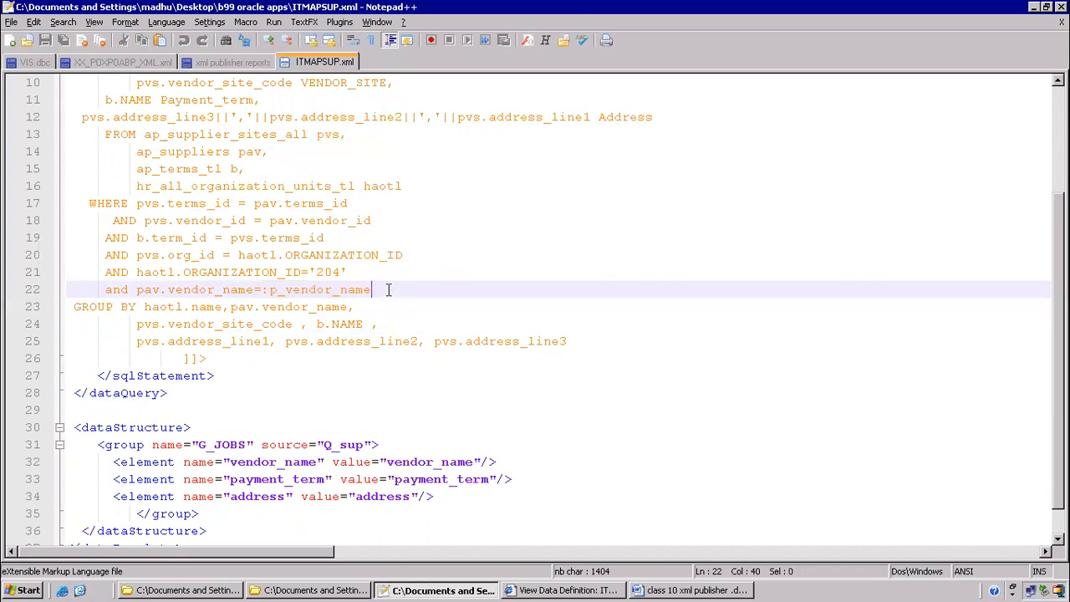
key("Return")
type("and pvvs")
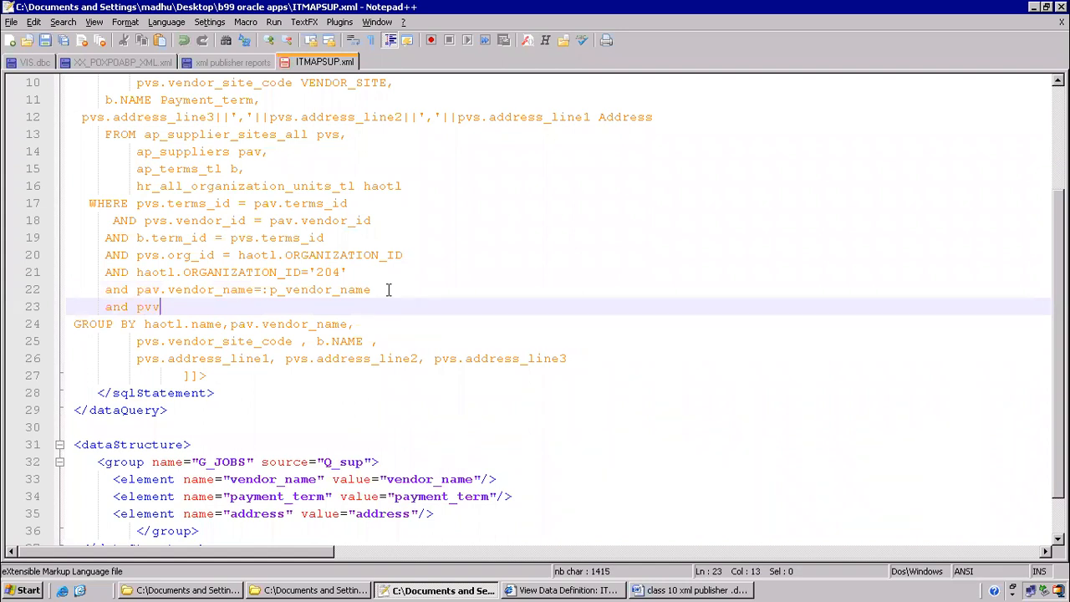
type(".site_code=:P_site_code")
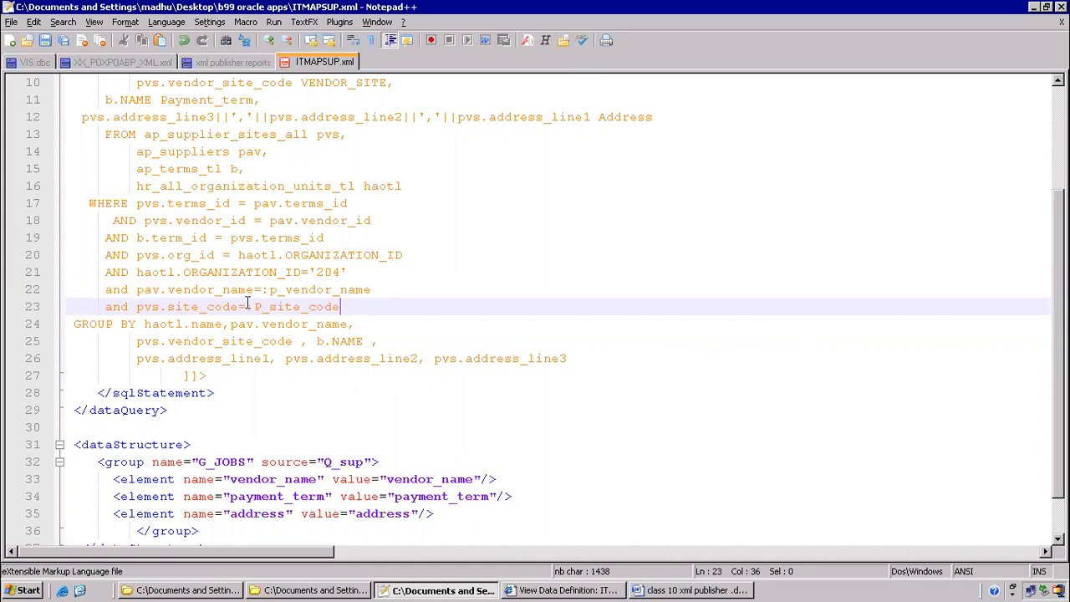
left_click_drag(247, 304, 251, 306)
left_click(308, 307)
Delete the added site_code condition line along with its leftover empty line
key("shift+Home")
key("BackSpace")
key("Delete")
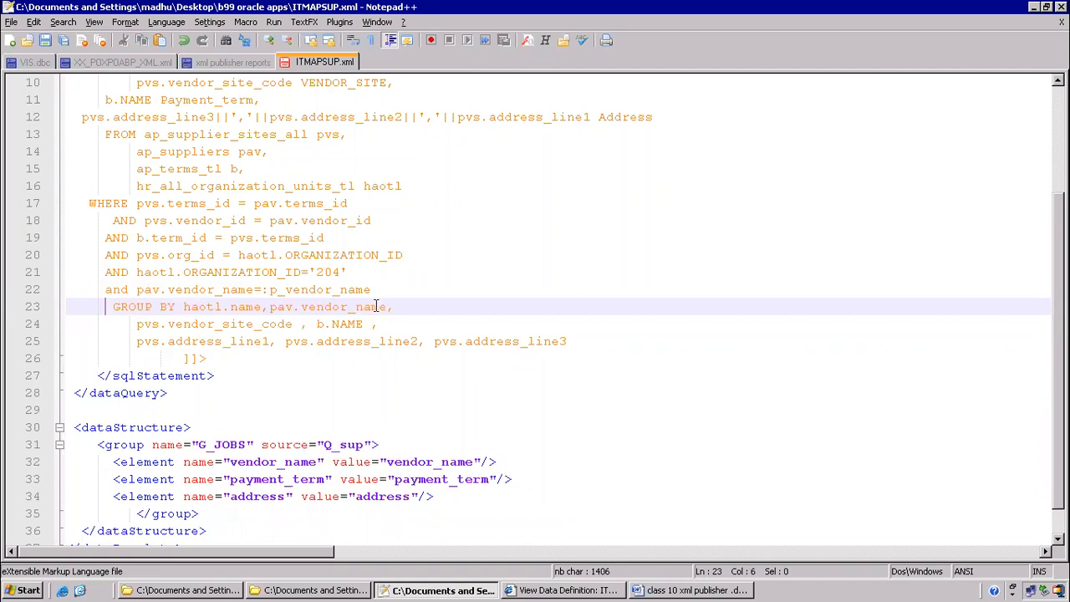
Highlight the :p_vendor_name parameter and the parameters block on lines 3–5
left_click_drag(261, 289, 407, 282)
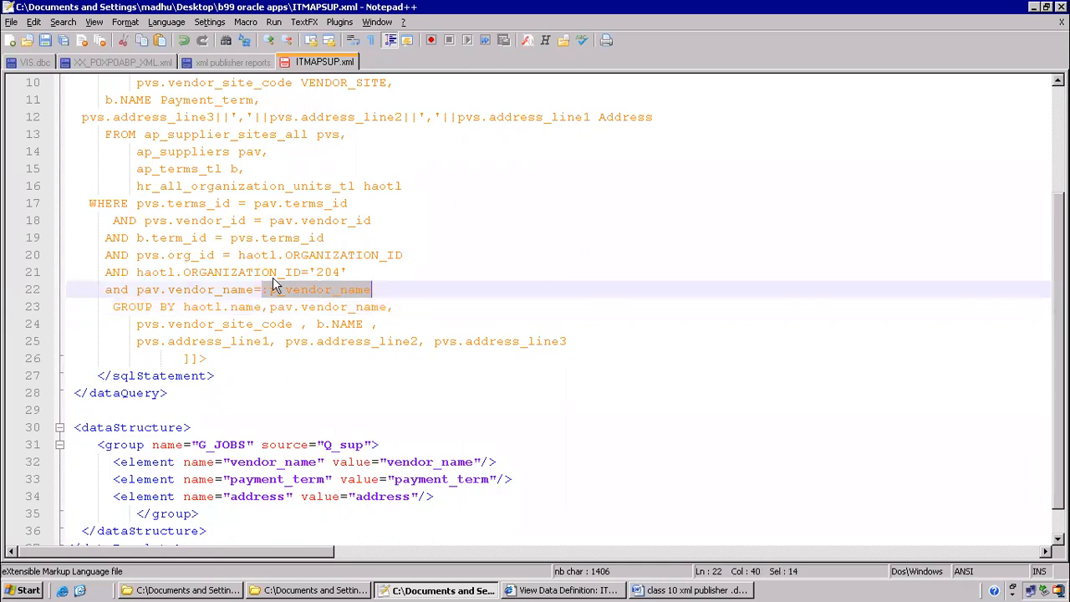
left_click(384, 271)
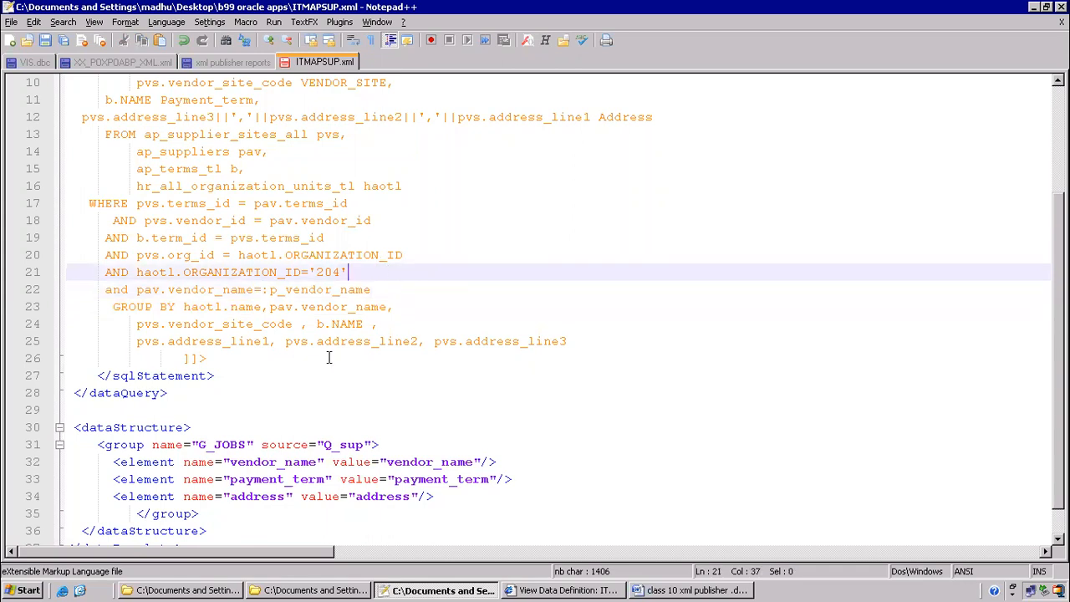
left_click(261, 289)
left_click_drag(262, 289, 371, 292)
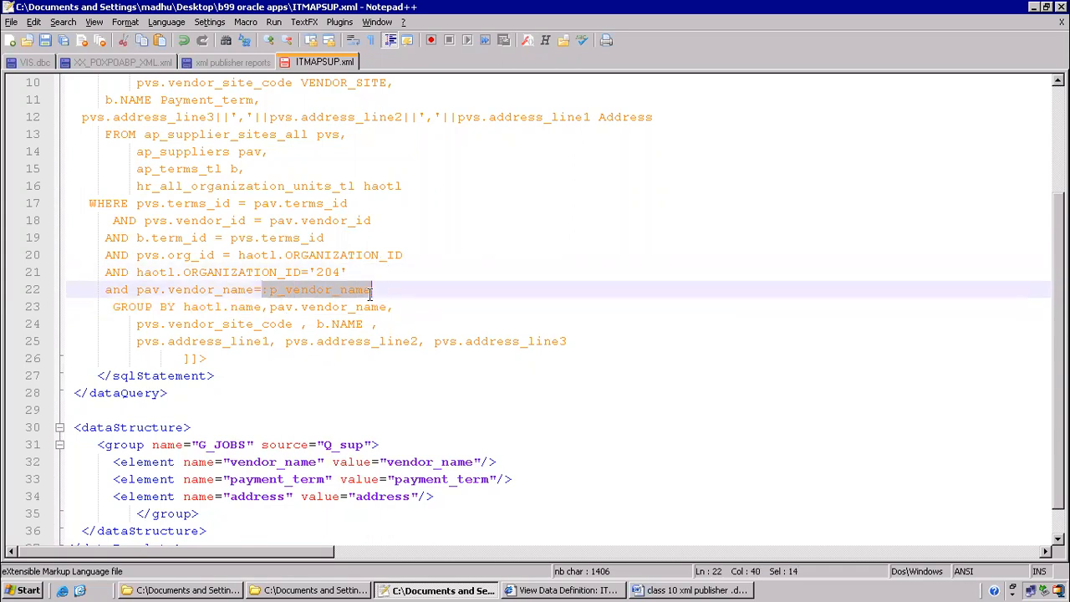
left_click(394, 293)
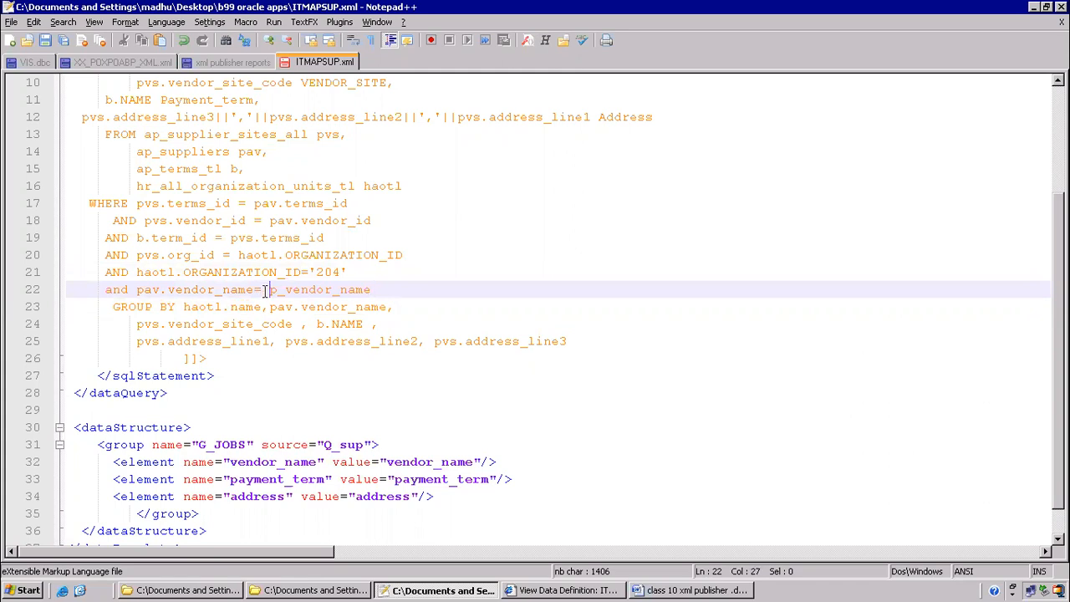
left_click_drag(262, 289, 371, 290)
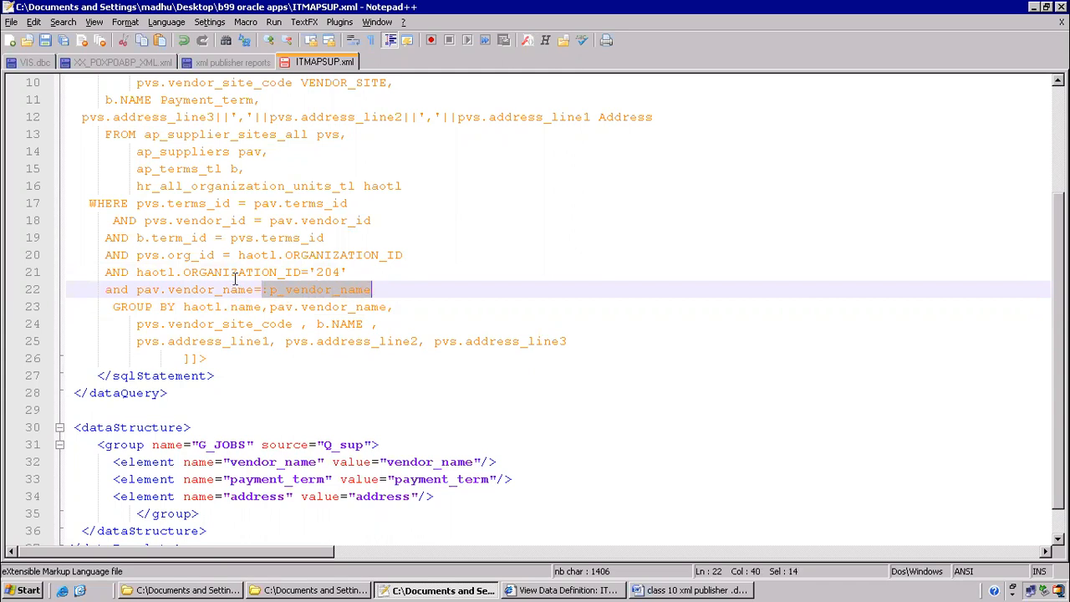
scroll(235, 281, "up", 3)
left_click_drag(81, 117, 227, 156)
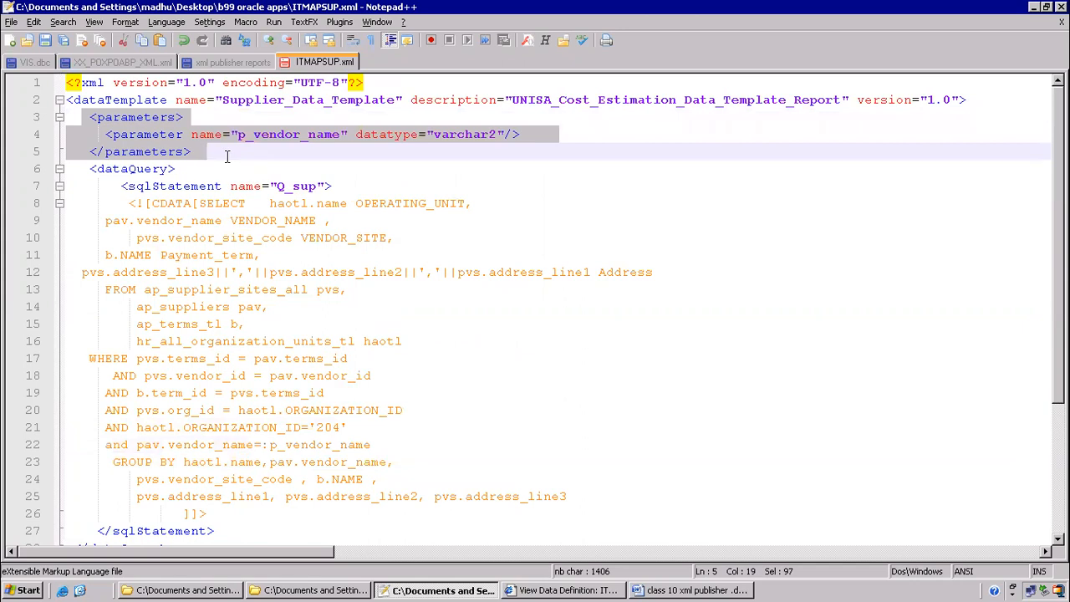
left_click(207, 152)
left_click_drag(89, 117, 215, 117)
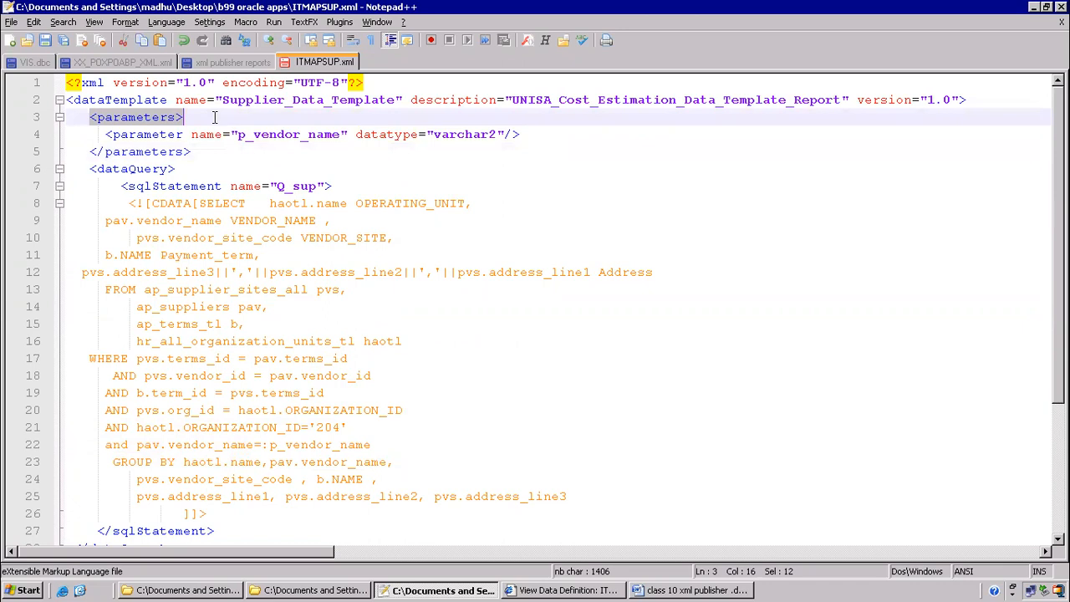
left_click_drag(88, 152, 230, 151)
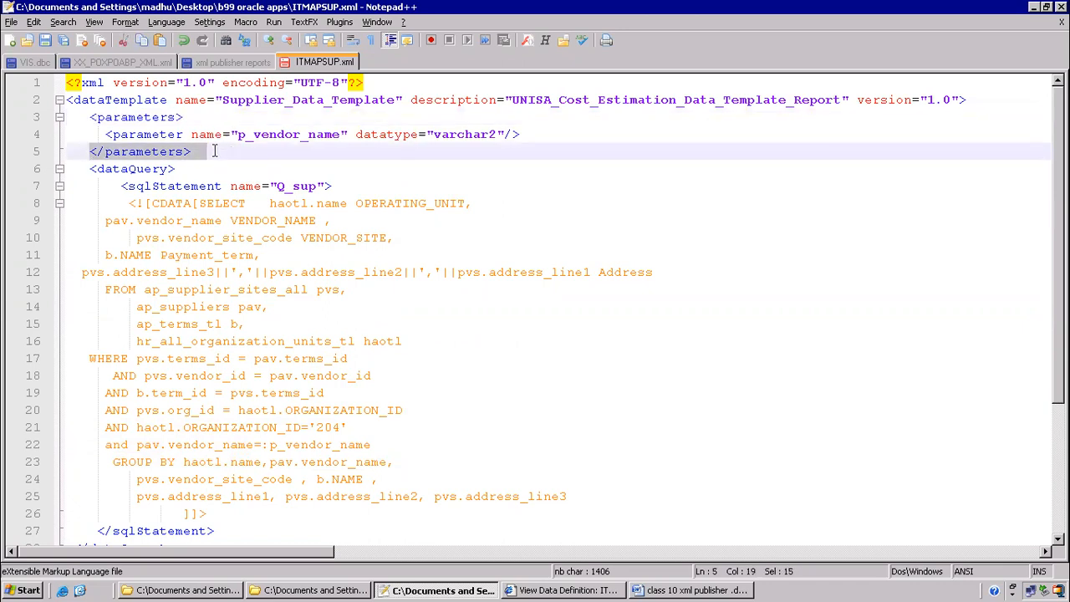
left_click(213, 151)
left_click(100, 148)
mouse_move(100, 148)
left_mouse_down()
mouse_move(111, 147)
mouse_move(101, 149)
left_mouse_up()
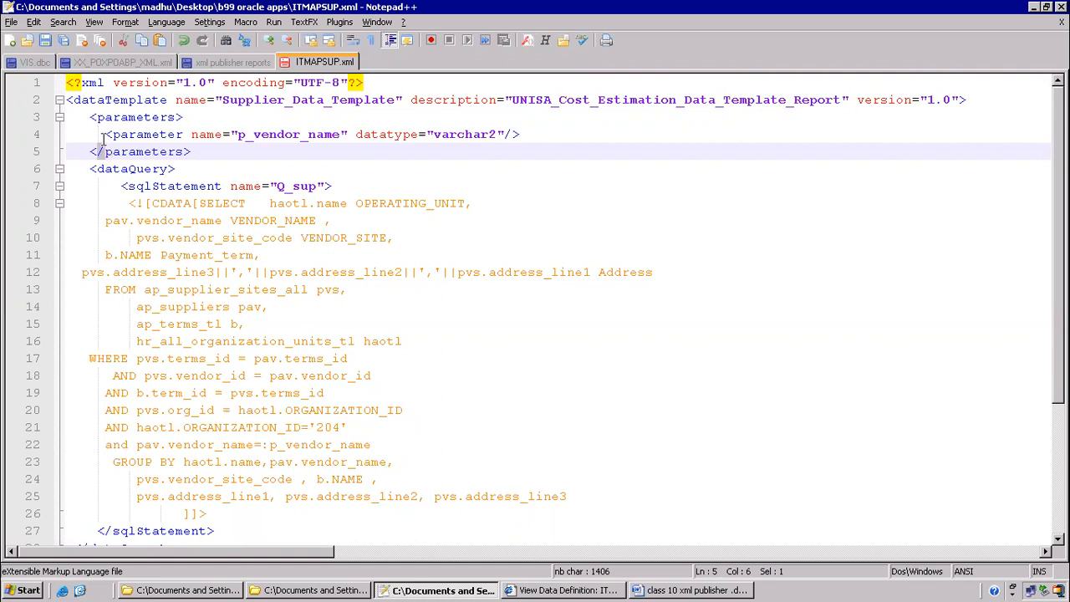
left_click(504, 136)
left_click_drag(505, 136, 509, 134)
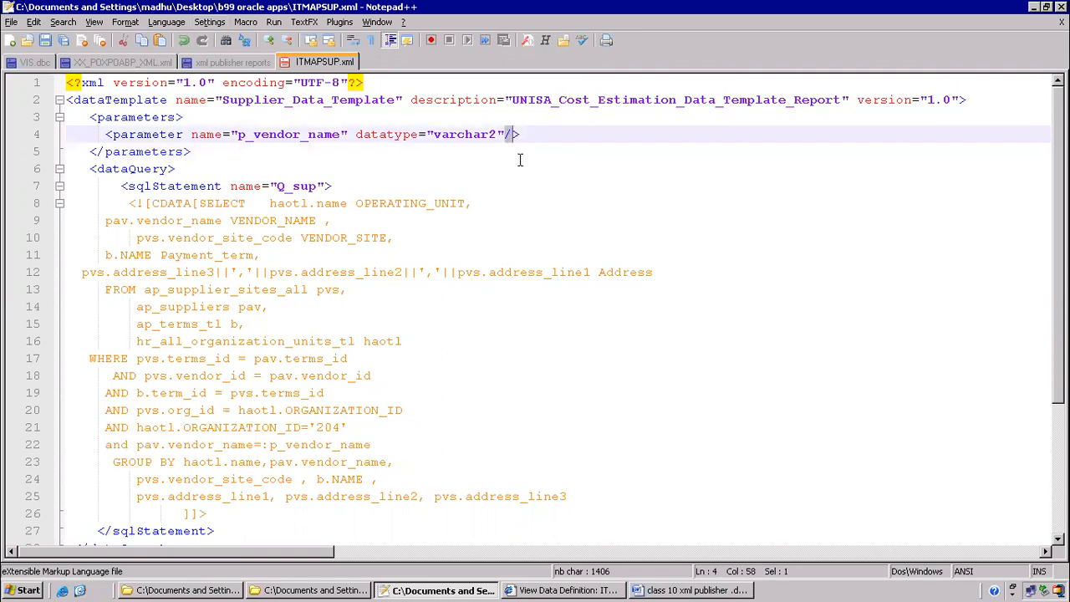
left_click(511, 135)
left_click(505, 122, "shift")
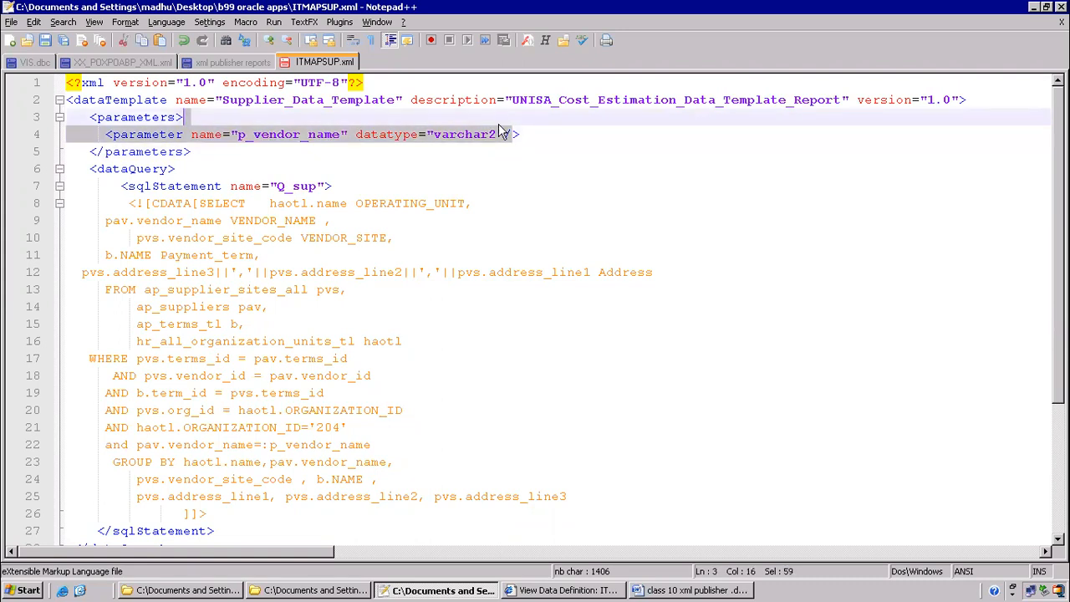
left_click(238, 169)
left_click_drag(82, 117, 186, 176)
left_click(87, 168)
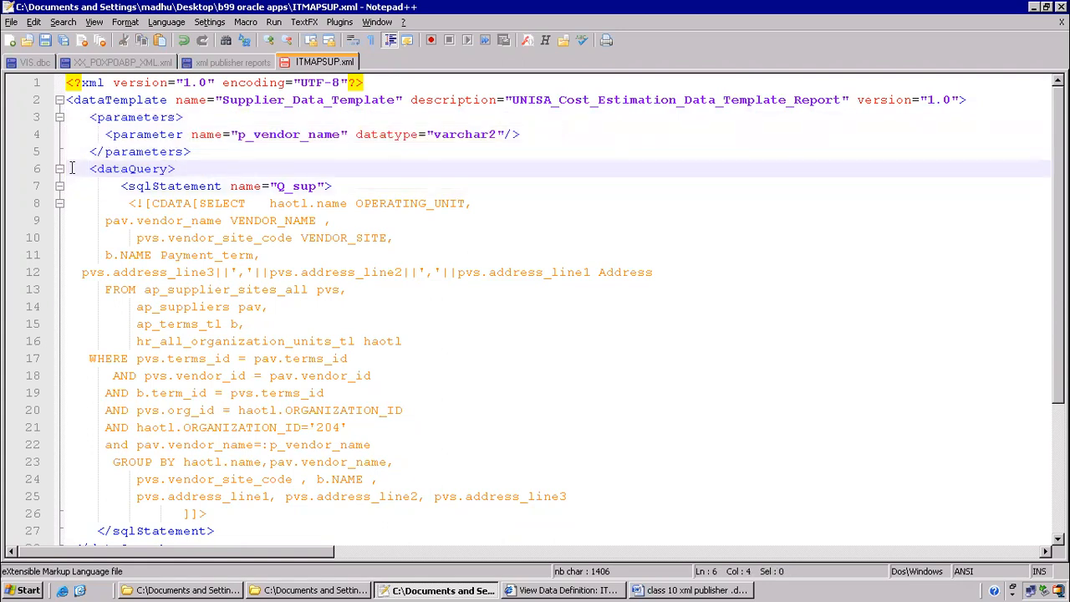
left_click(60, 169)
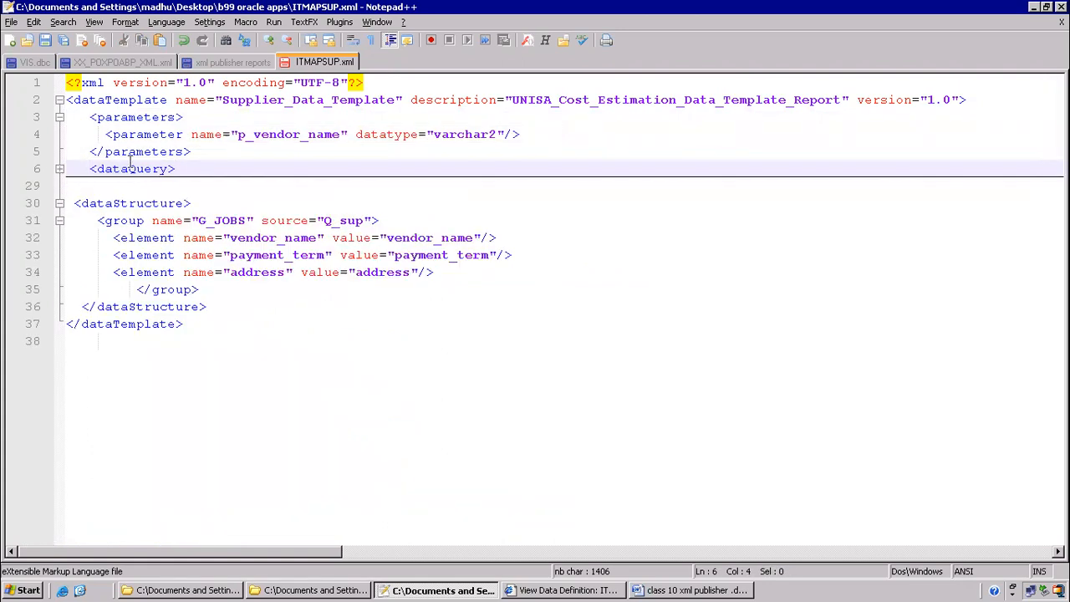
left_click(57, 171)
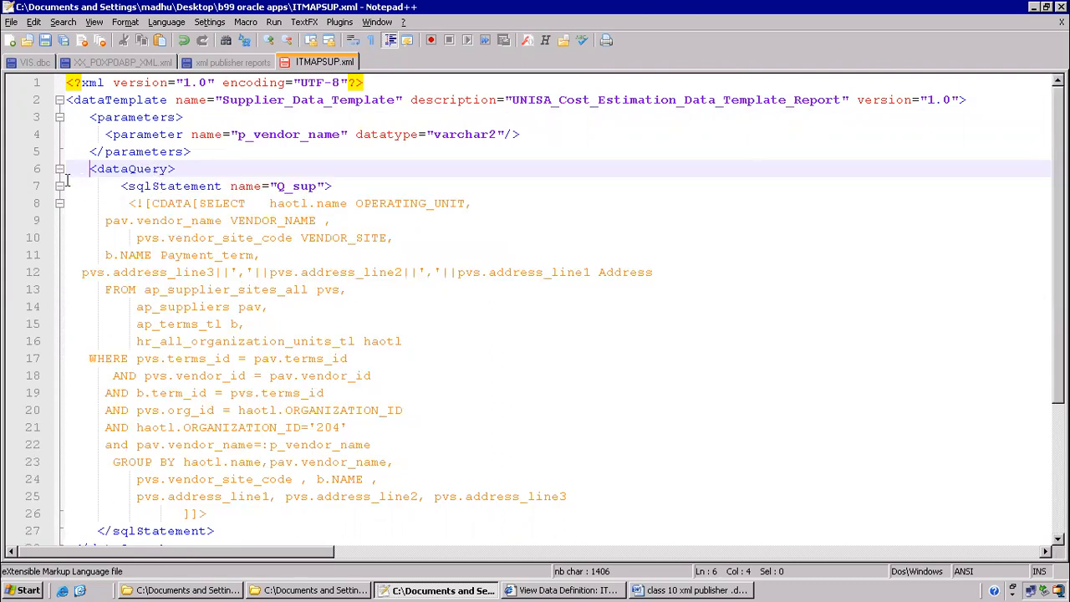
left_click(59, 186)
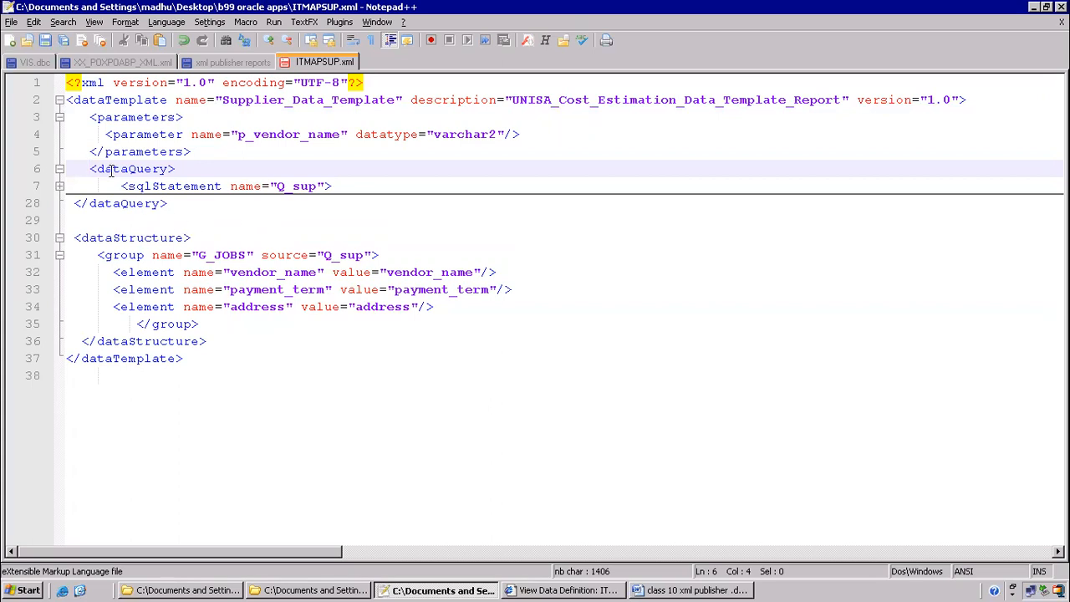
left_click(60, 185)
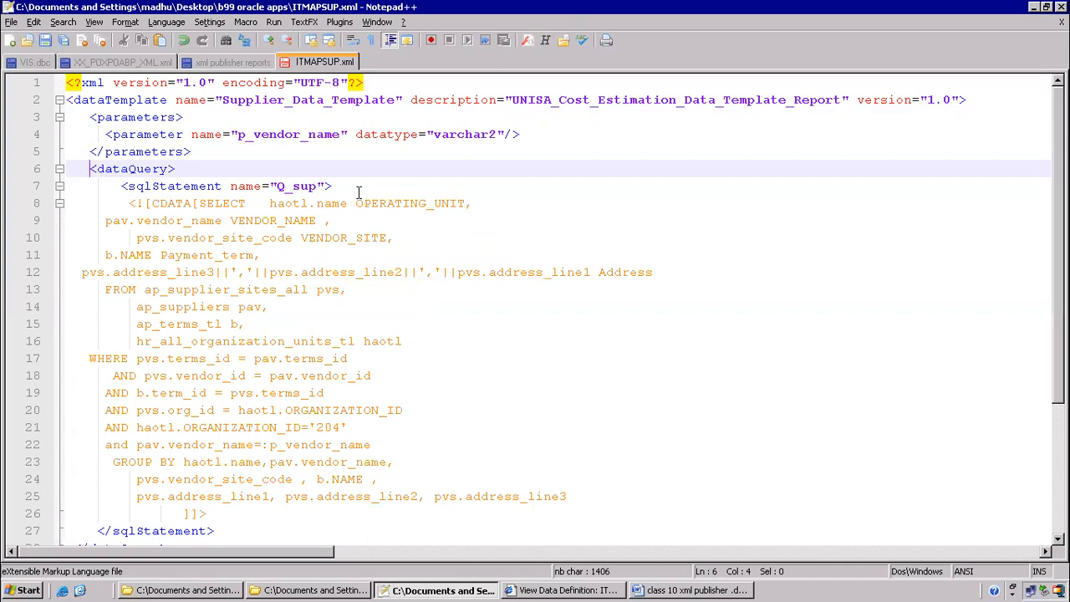
left_click_drag(355, 204, 466, 203)
left_click(276, 221)
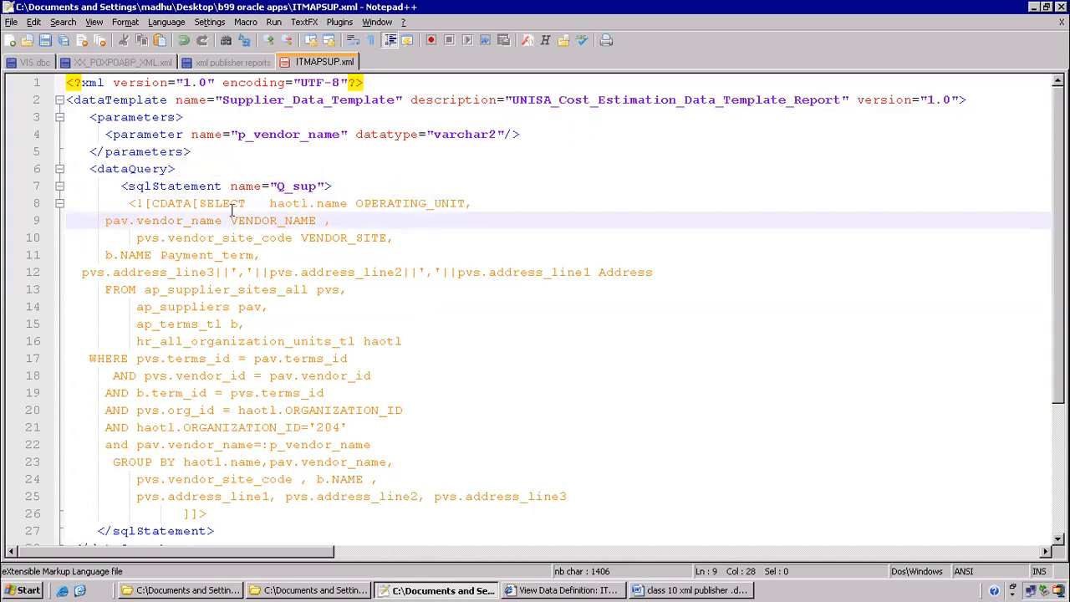
scroll(231, 253, "down", 4)
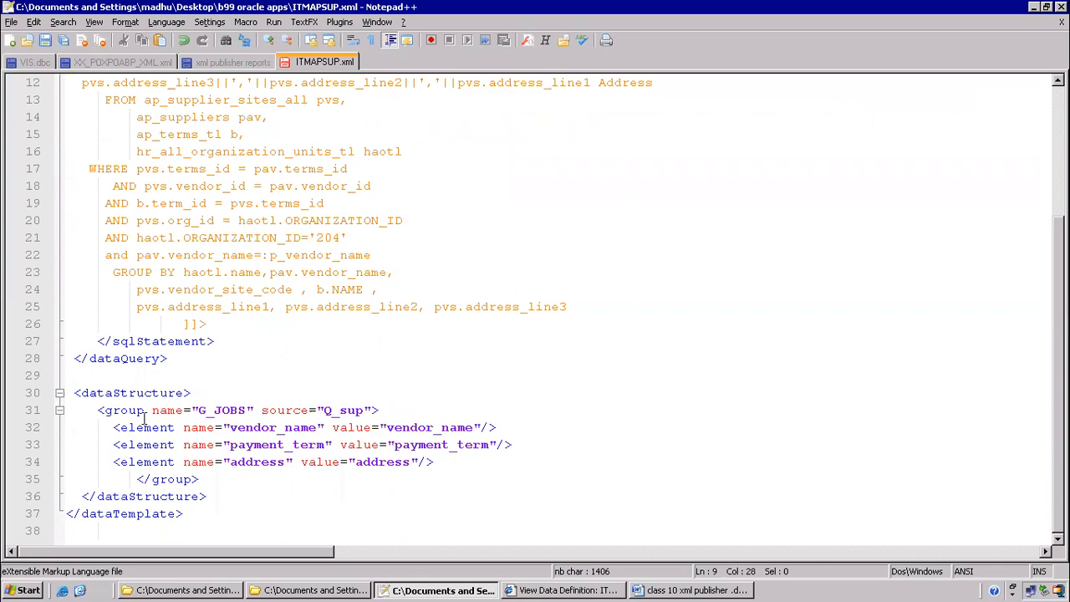
left_click_drag(121, 427, 177, 427)
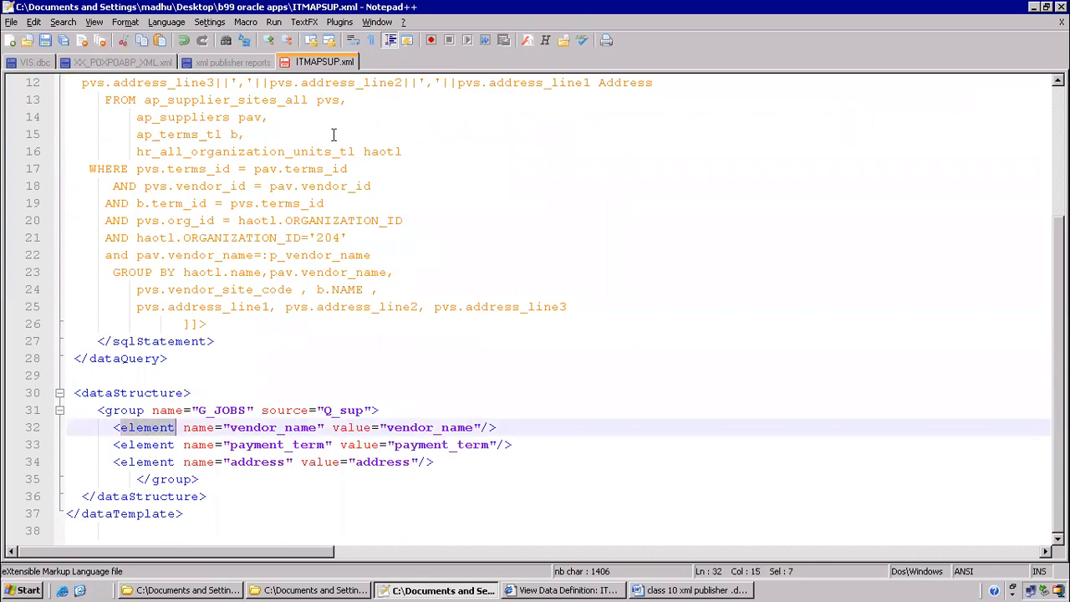
scroll(333, 134, "up", 3)
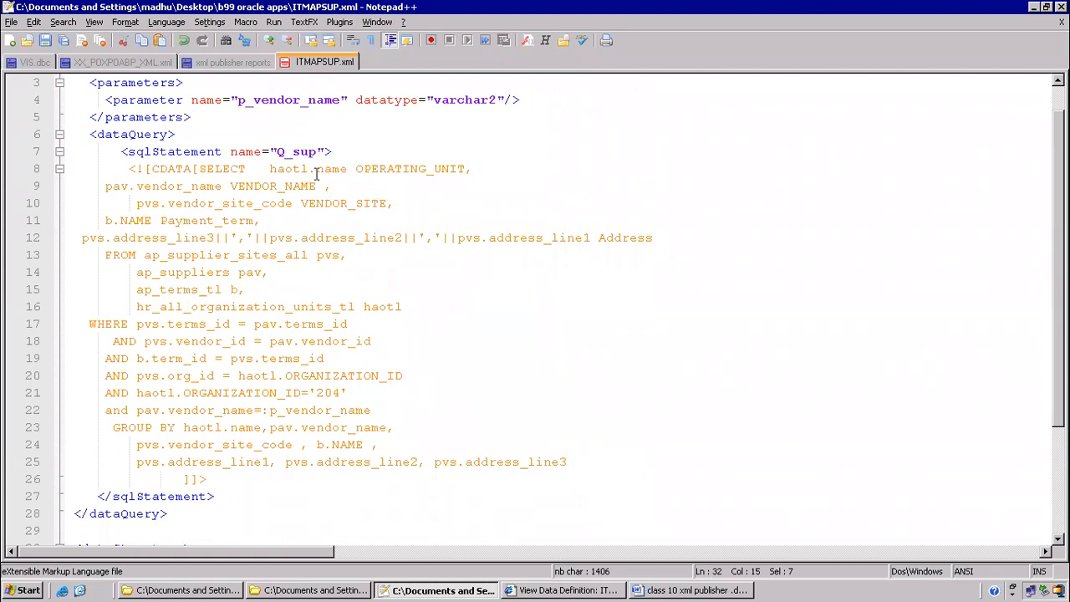
left_click_drag(226, 186, 336, 187)
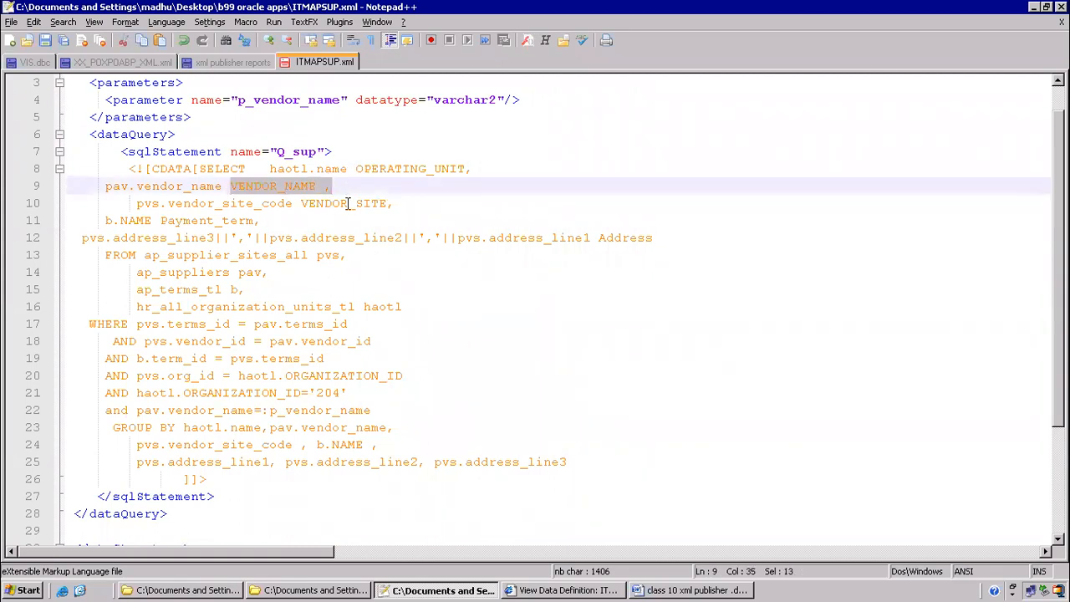
scroll(375, 322, "down", 3)
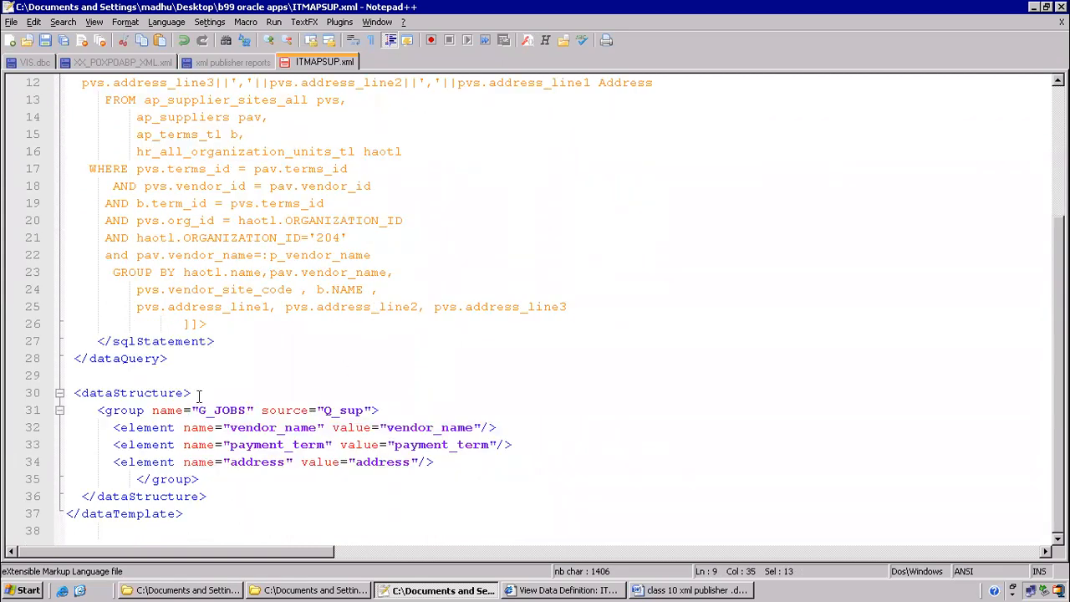
scroll(333, 75, "up", 3)
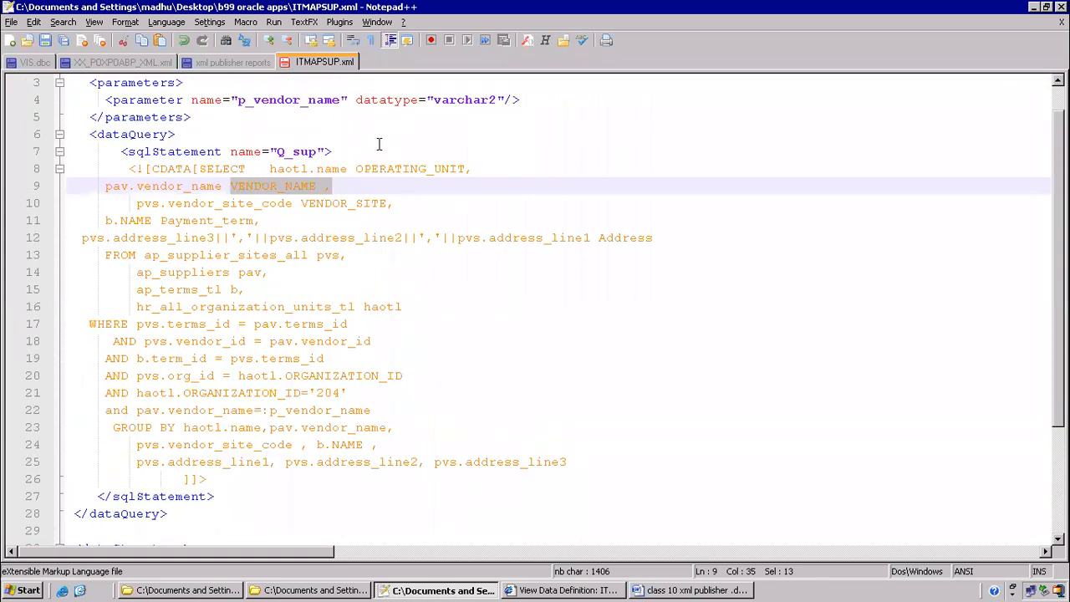
scroll(357, 335, "down", 3)
left_click_drag(122, 410, 466, 461)
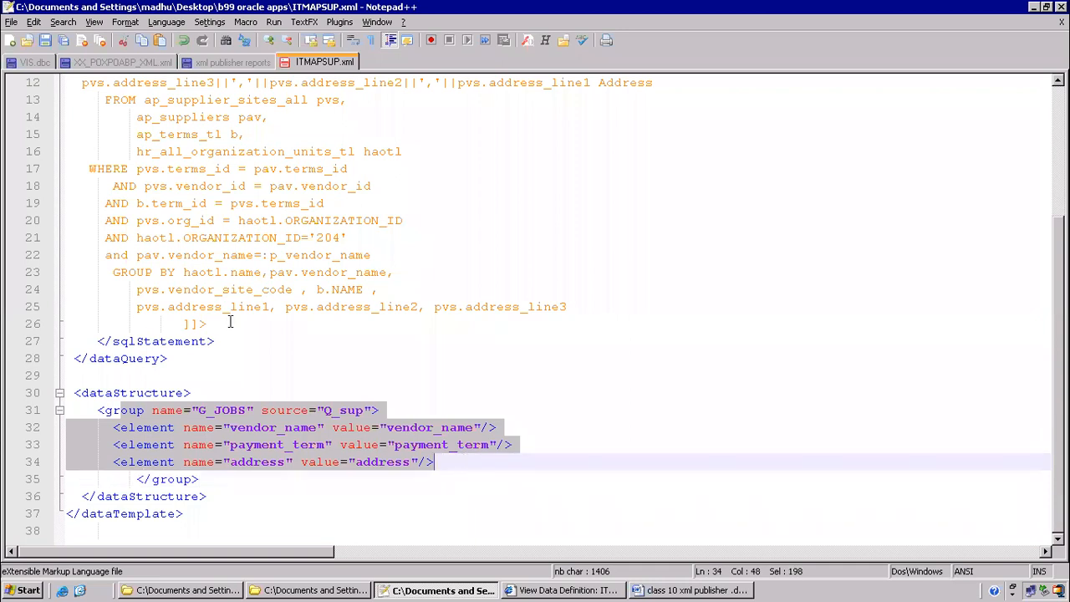
left_click(201, 254)
scroll(201, 255, "up", 4)
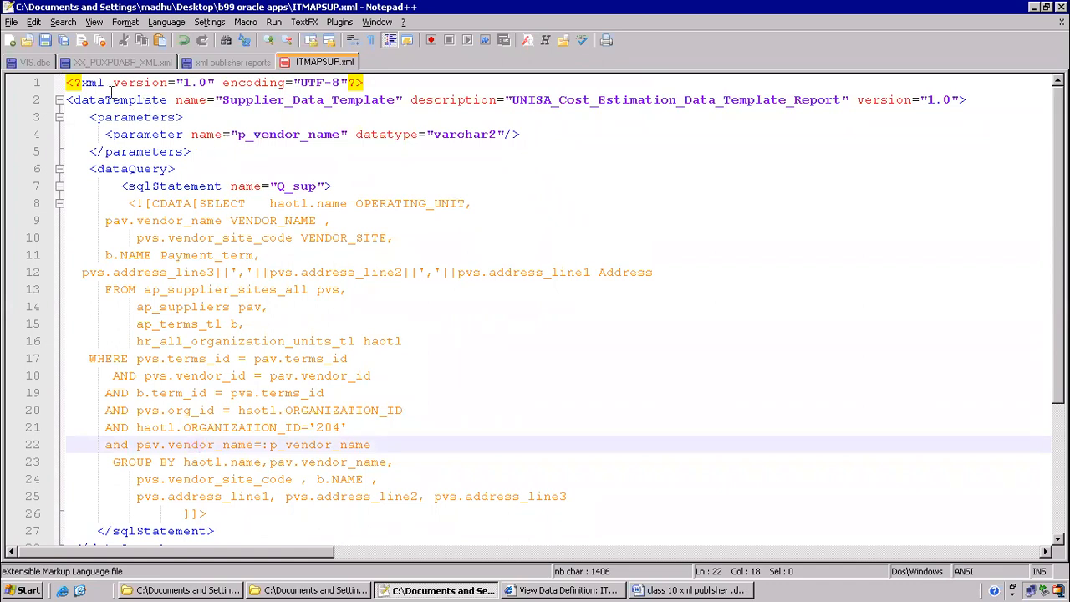
left_click_drag(244, 203, 262, 322)
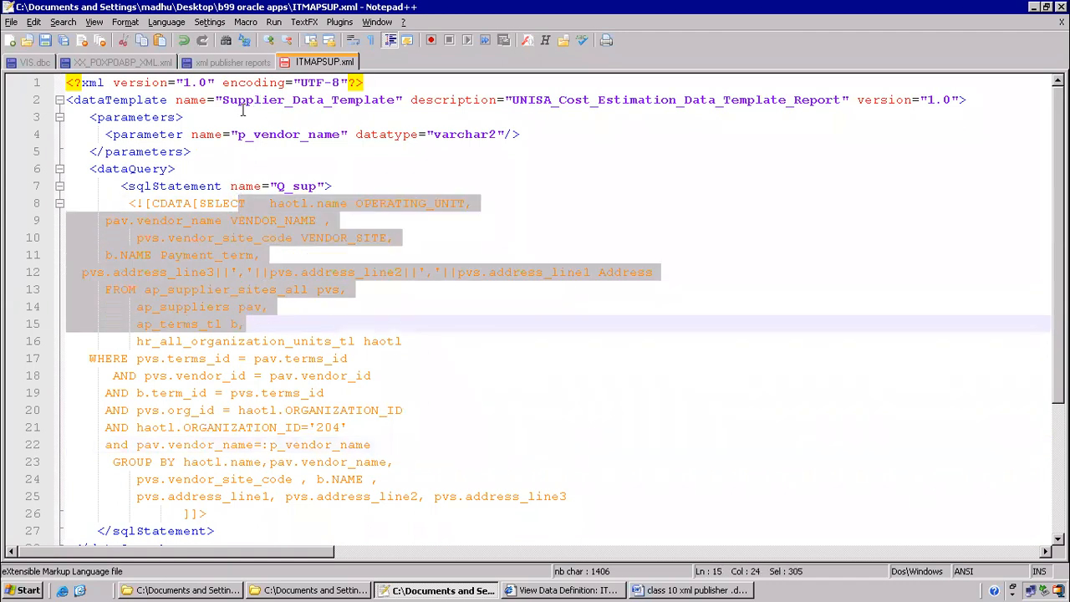
scroll(485, 327, "down", 4)
left_click(136, 393)
left_click_drag(144, 409, 505, 466)
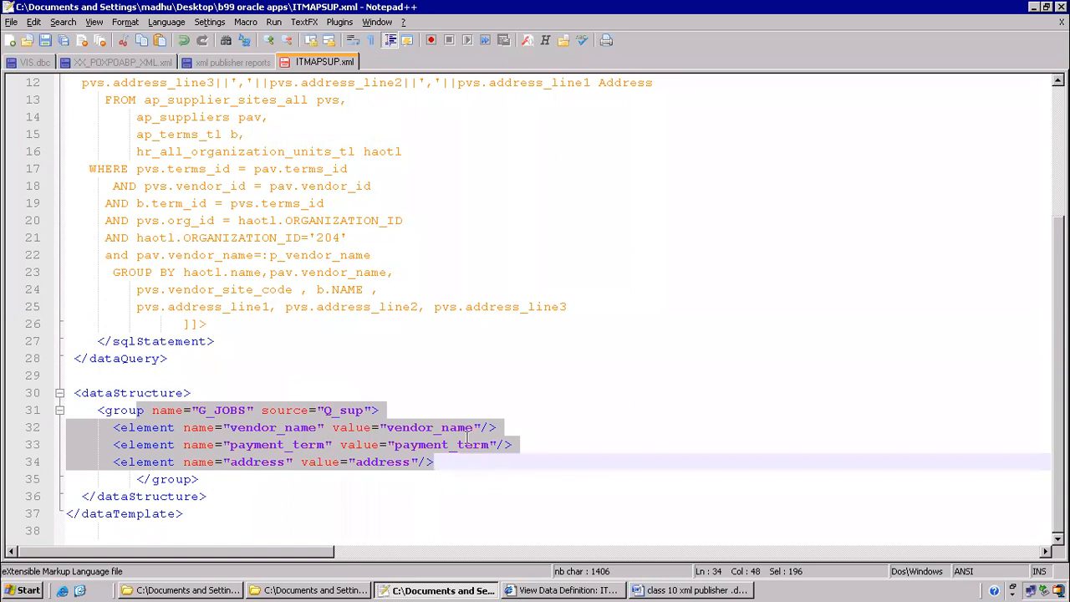
left_click(418, 347)
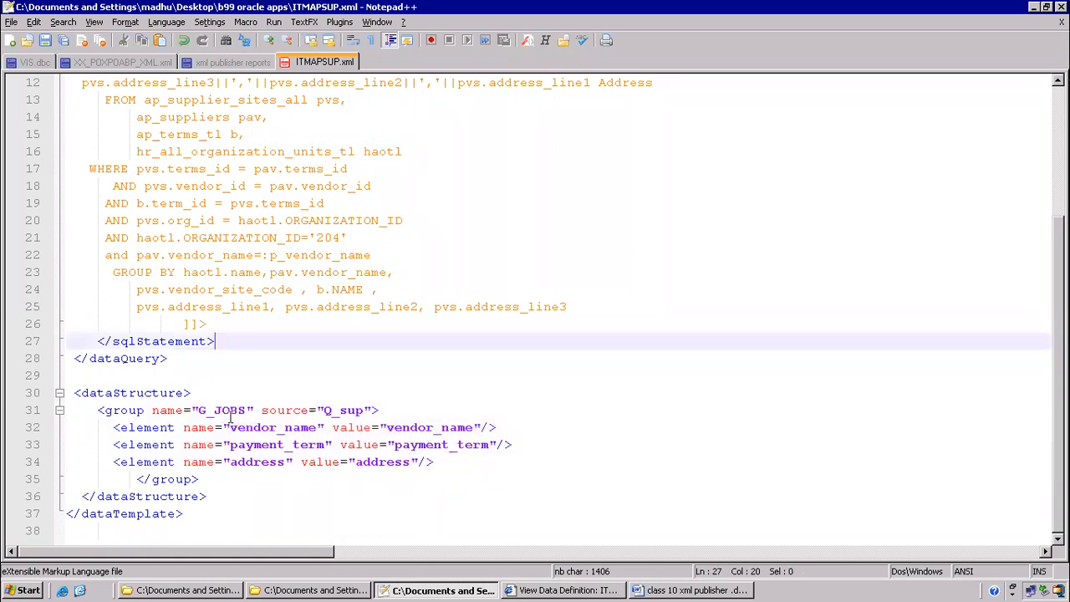
left_click(248, 410)
Rename the data group from G_JOBS to G_Supp
key("BackSpace")
key("BackSpace")
key("BackSpace")
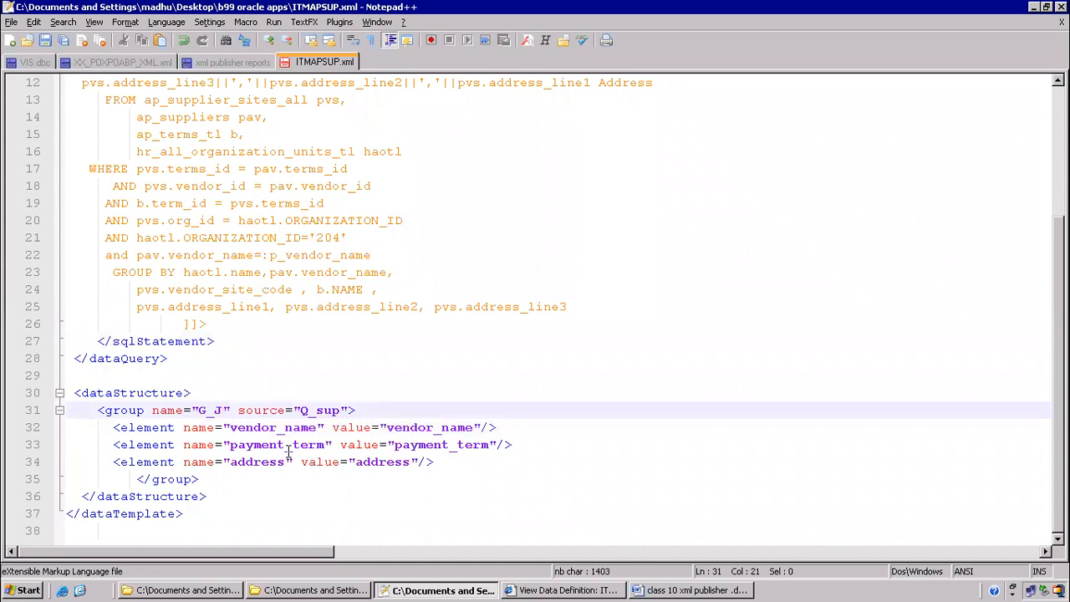
key("BackSpace")
type("Supp")
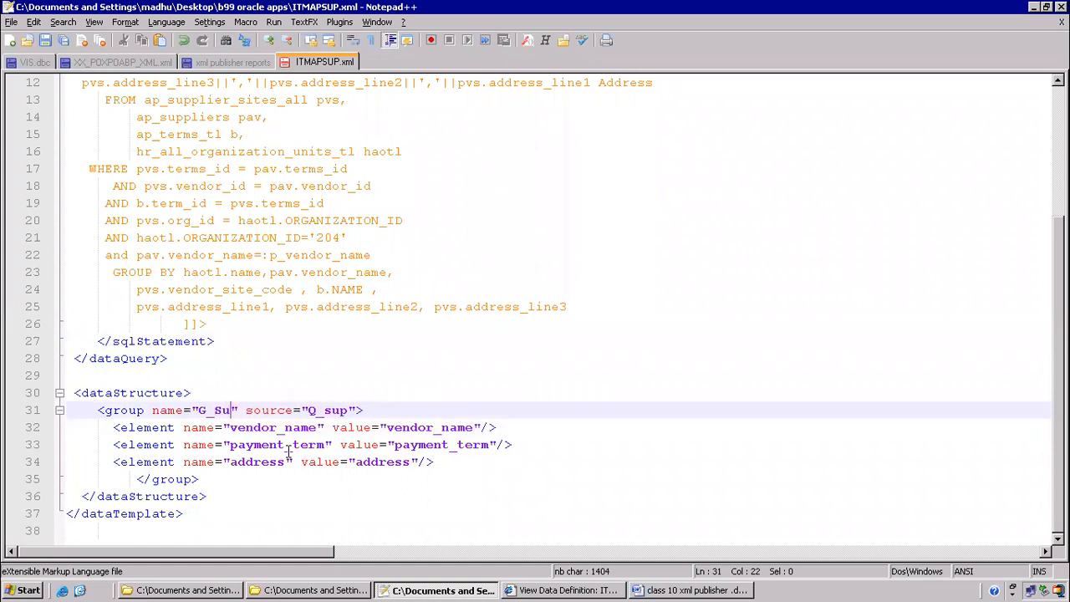
left_click(283, 341)
scroll(319, 263, "up", 4)
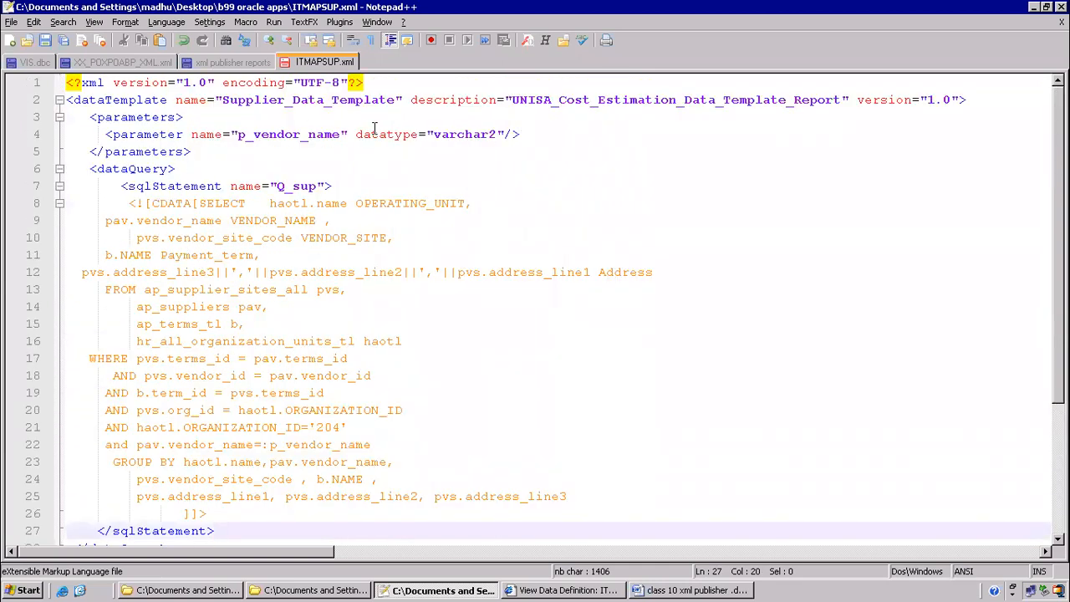
Replace the UNISA_Cost_Estimation description with 'Suppliers Report'
left_click(513, 100)
key("Delete")
key("Delete")
key("Delete")
key("Delete")
key("Delete")
key("Delete")
key("Delete")
key("Delete")
key("Delete")
key("Delete")
key("Delete")
key("Delete")
key("Delete")
key("Delete")
key("Delete")
key("Delete")
key("Delete")
key("Delete")
key("Delete")
key("Delete")
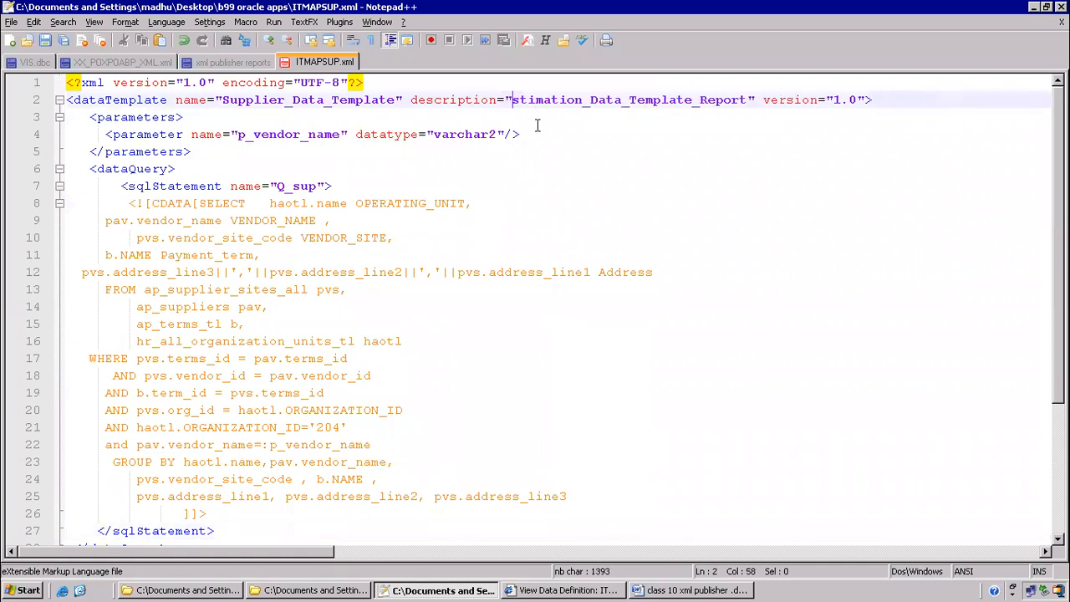
key("Delete")
key("Delete")
key("Delete")
key("Delete")
key("Delete")
key("Delete")
key("Delete")
key("Delete")
key("Delete")
key("Delete")
key("Delete")
key("Delete")
key("Delete")
key("Delete")
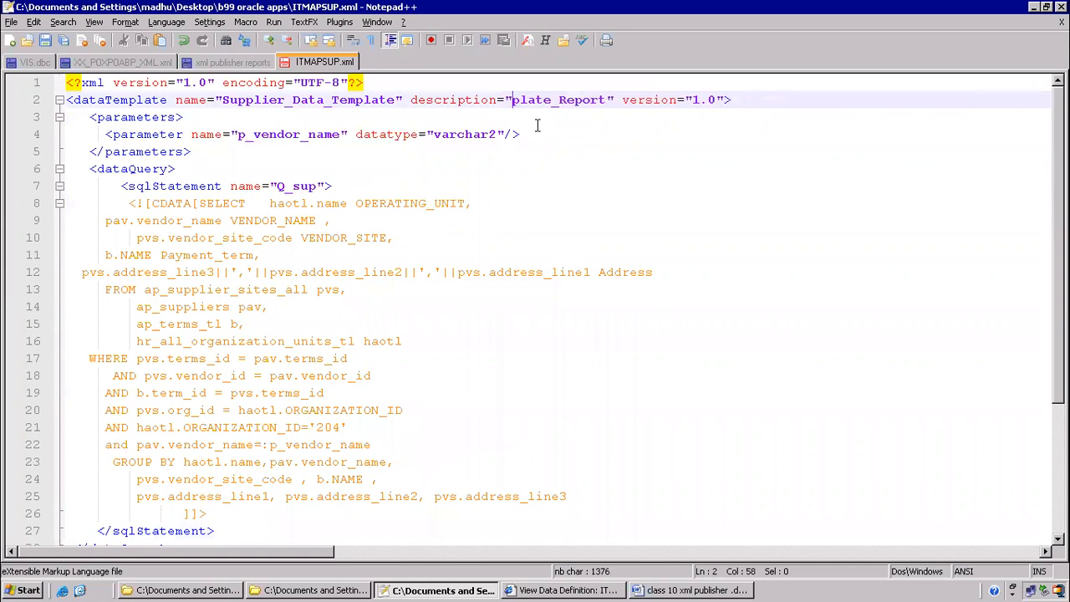
key("Delete")
type("Suppliers")
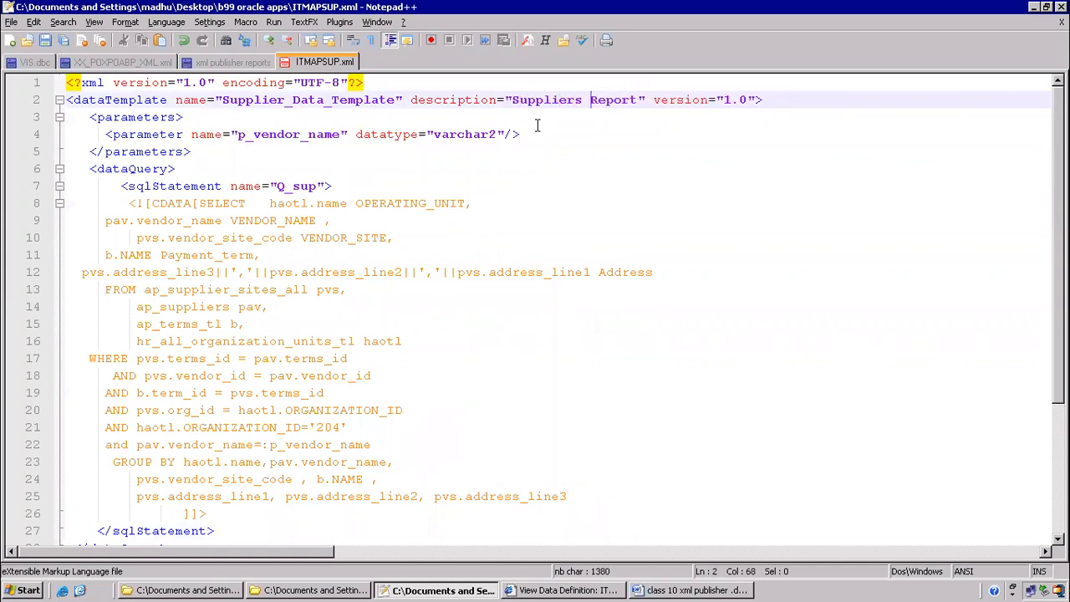
left_click(653, 174)
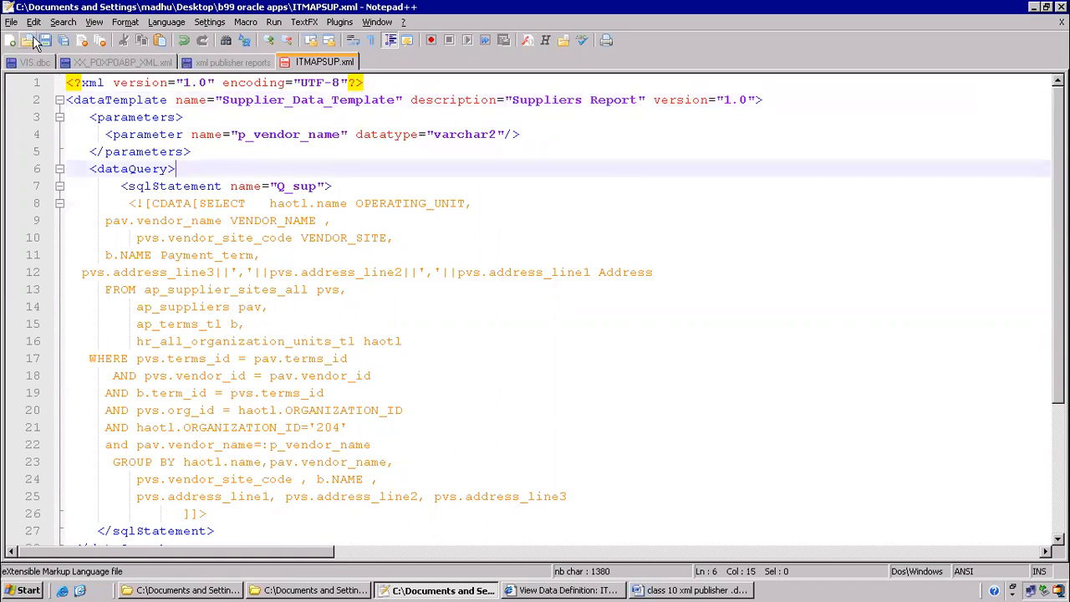
left_click(407, 235)
left_click(153, 117)
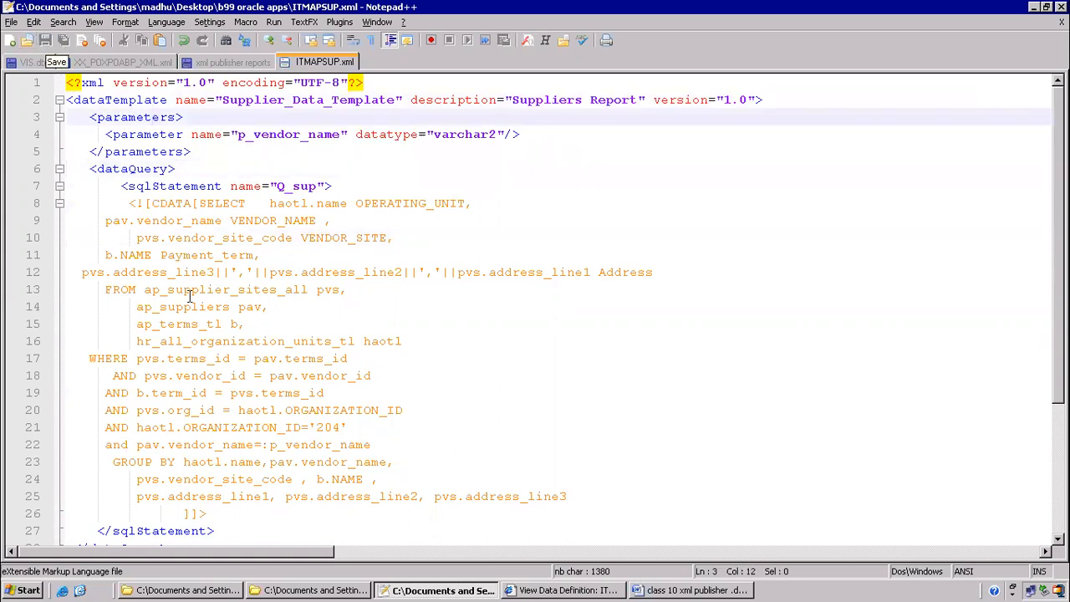
Copy ITMAPSUP.xml from the b99 oracle apps folder, then return to the data definition page
left_click(306, 587)
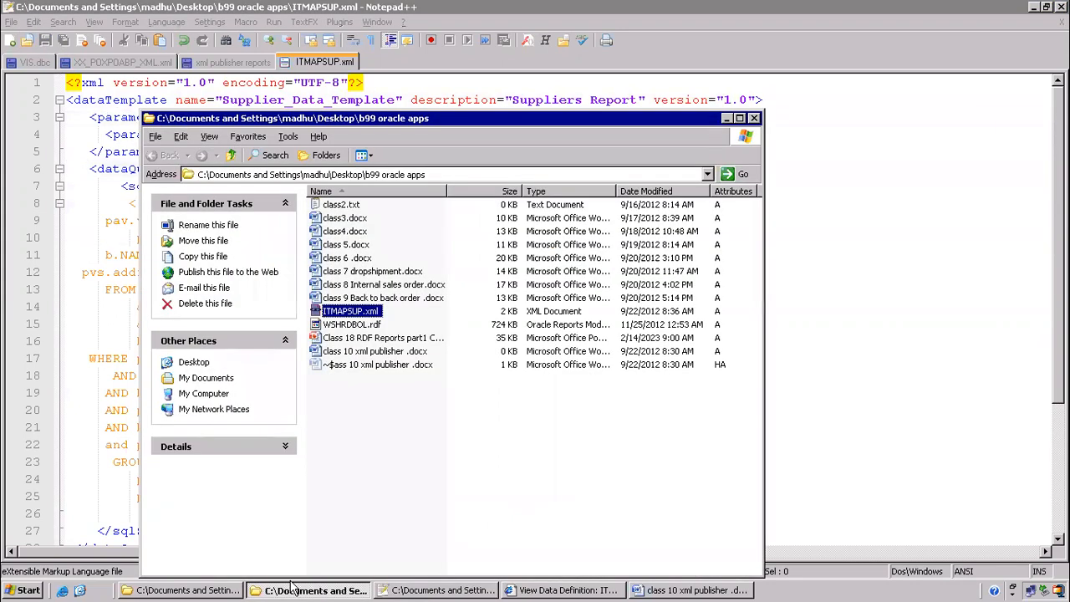
right_click(335, 310)
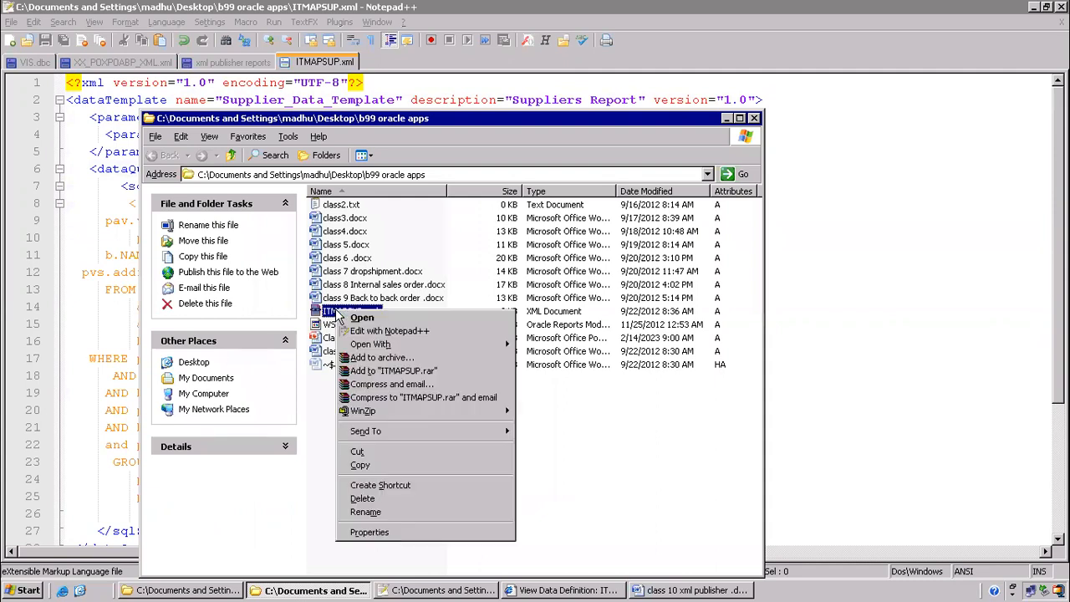
left_click(361, 465)
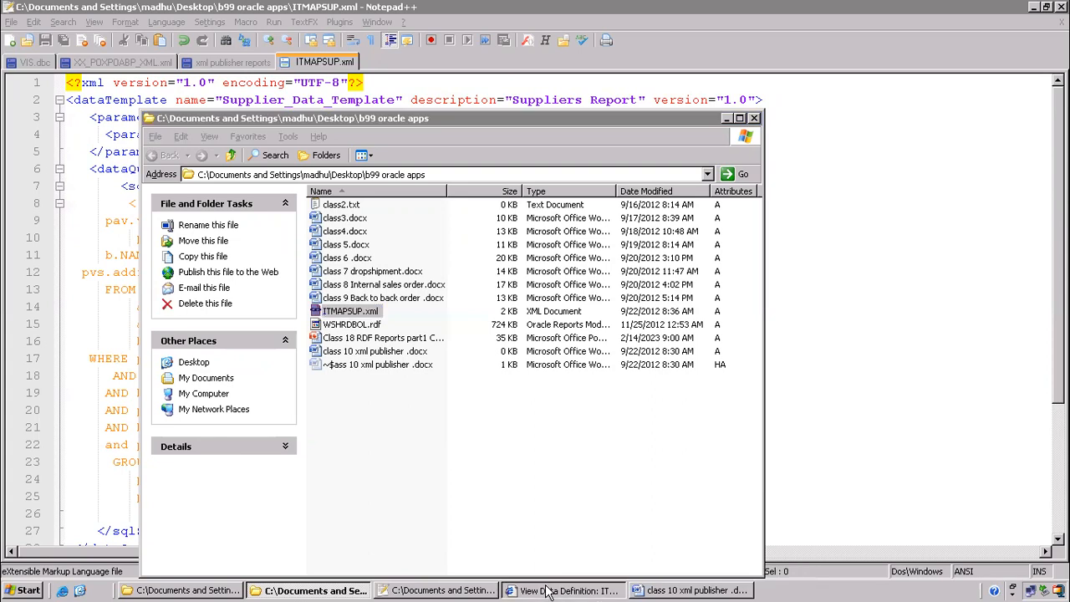
left_click(561, 590)
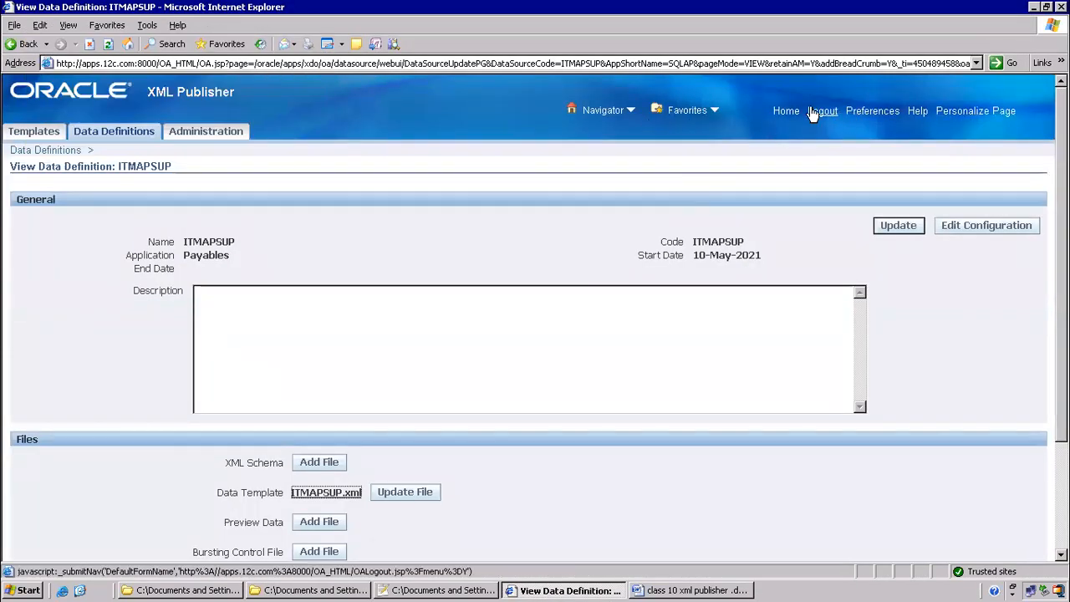
From Home, expand XML Publisher Administrator and open Data Definitions
left_click(782, 112)
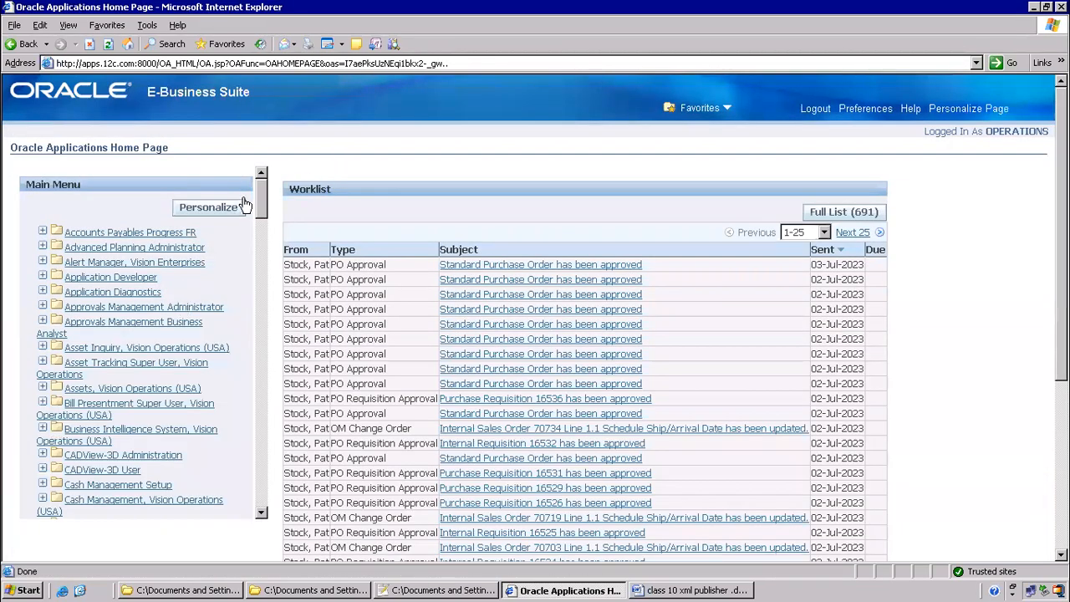
left_click_drag(260, 214, 233, 529)
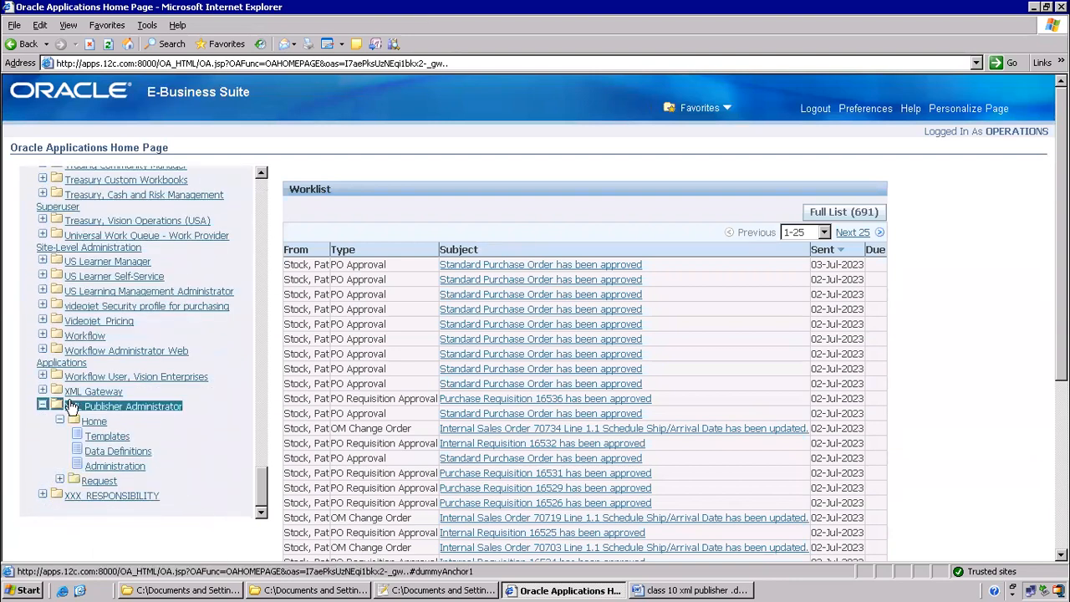
left_click(131, 405)
left_click(118, 451)
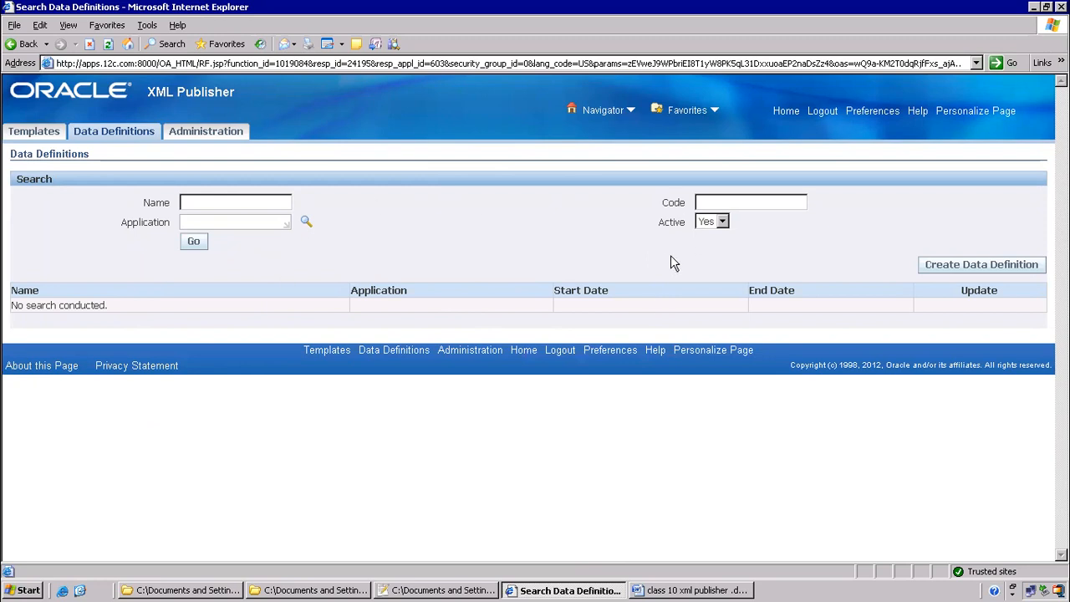
Start a new data definition with Application set to Payables
left_click(971, 271)
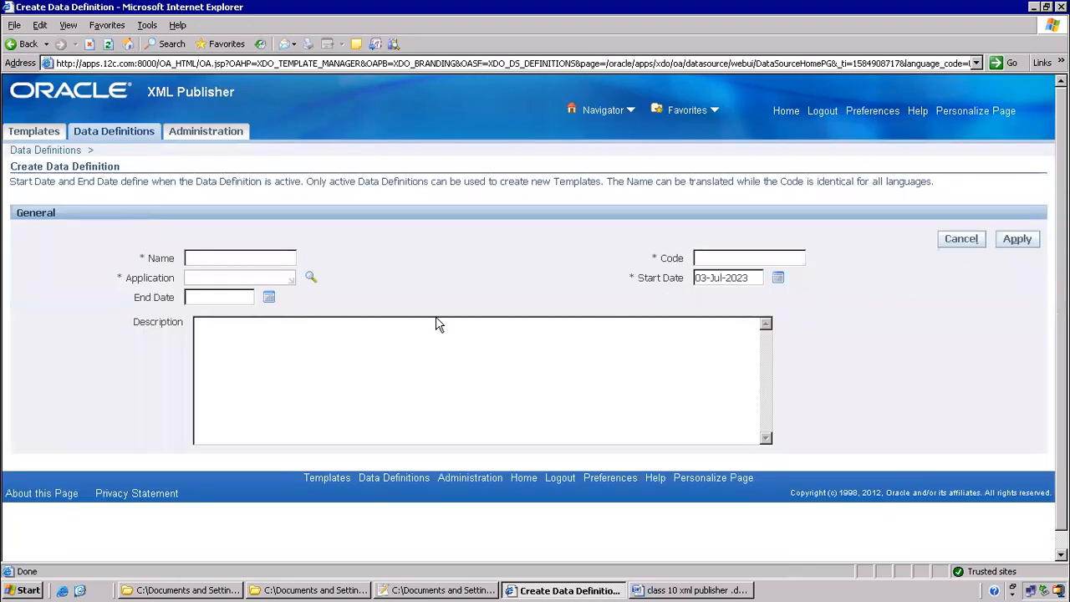
left_click(724, 254)
left_click(248, 258)
left_click(212, 272)
type("Payables")
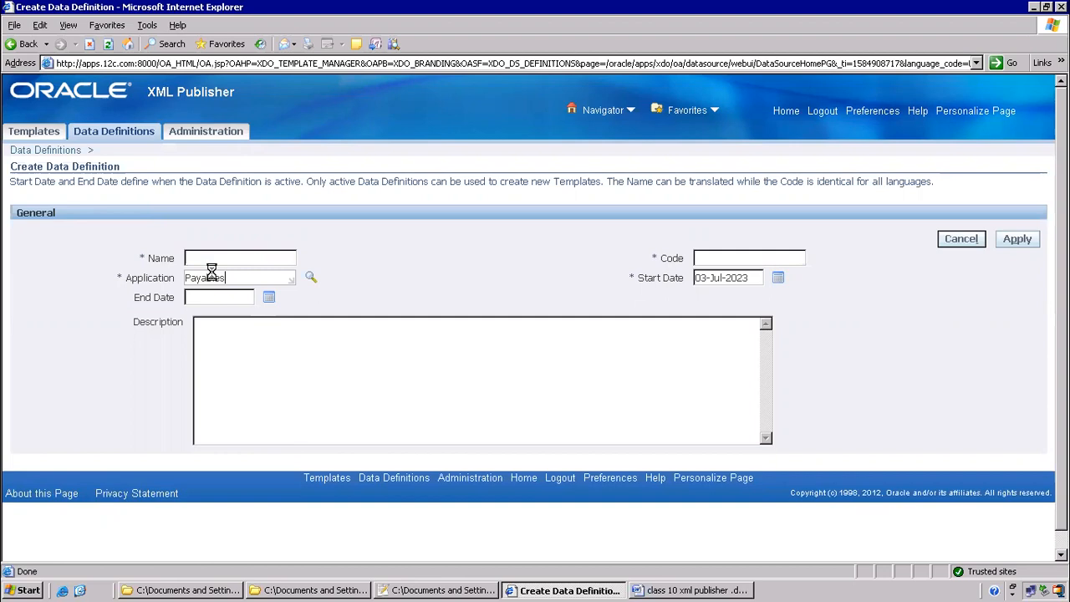
key("Tab")
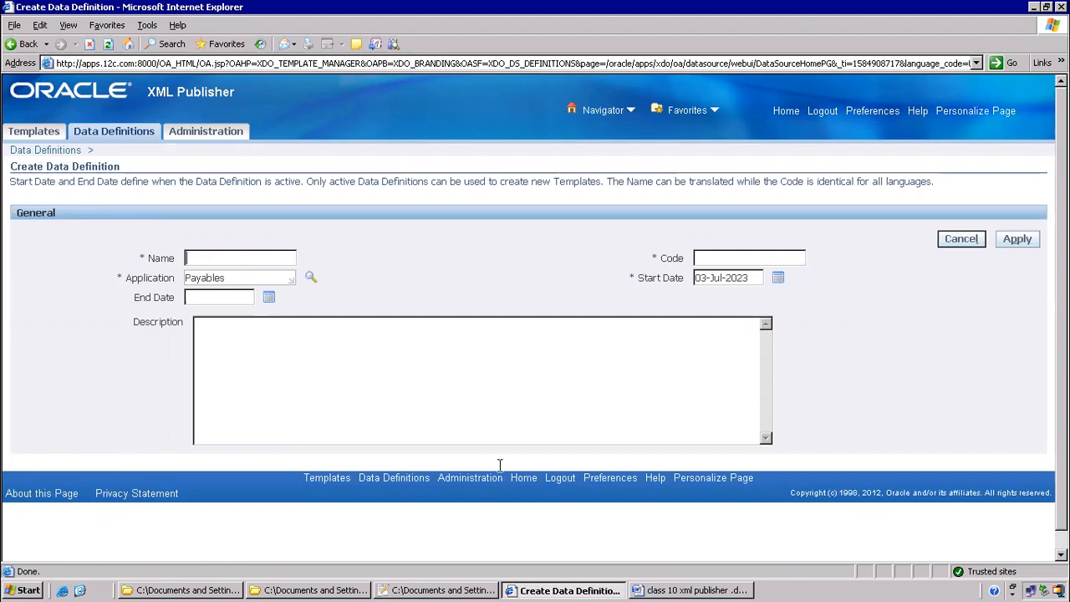
Fill Code and Name with ITMAPSUP, copied from the file name, and apply
left_click(332, 590)
left_click(321, 311)
key("shift+Left")
key("shift+Left")
key("shift+Left")
key("shift+Left")
key("ctrl+c")
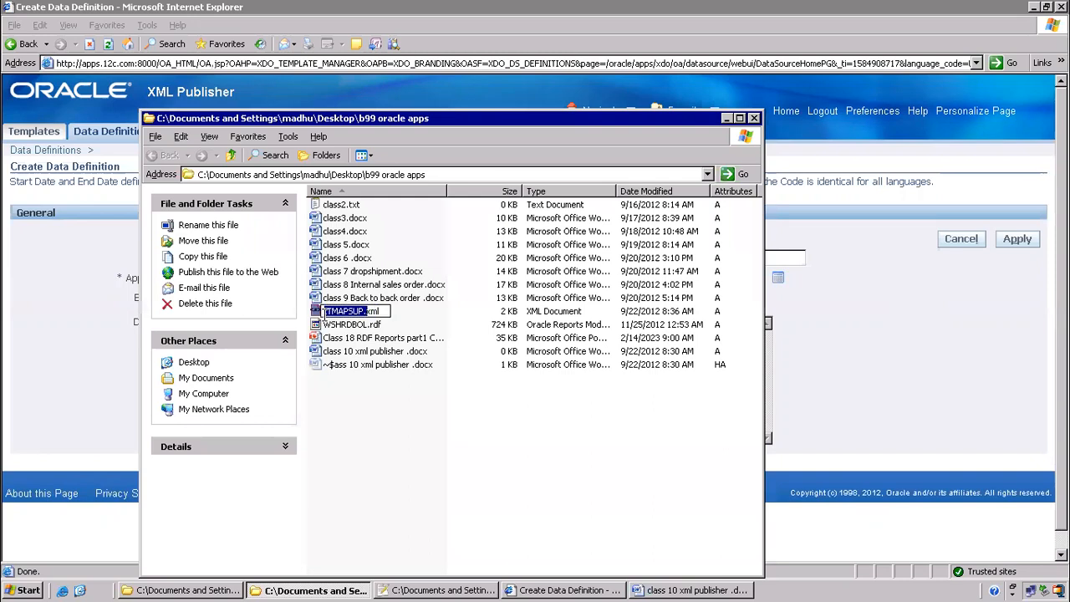
key("alt+Tab")
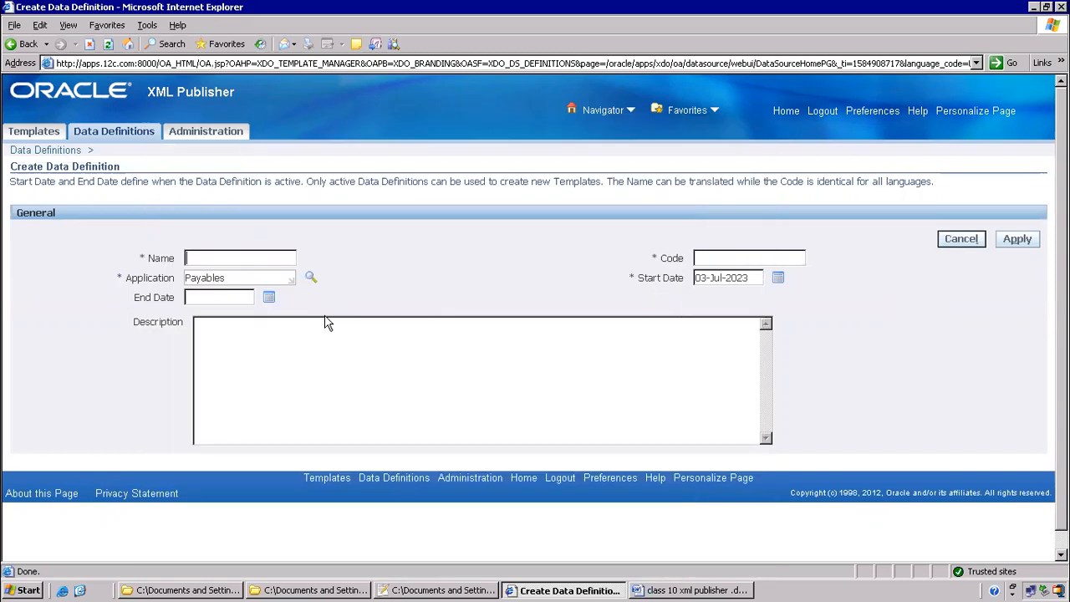
left_click(772, 255)
key("ctrl+v")
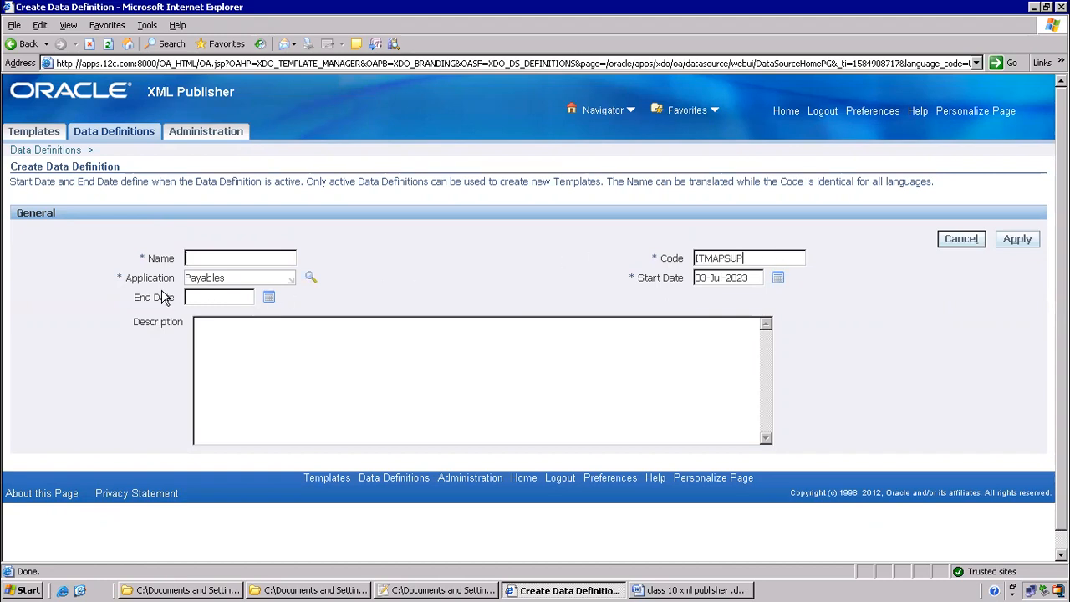
key("ctrl+v")
left_click(1021, 240)
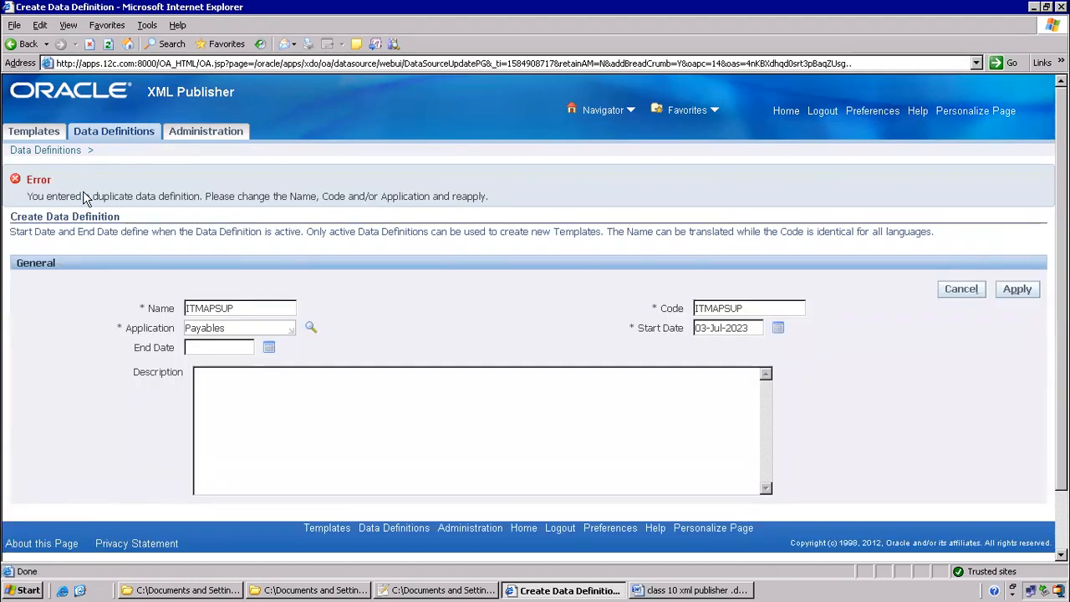
Rename ITMAPSUP.xml to ITMAPSUPPLIERS.xml in the b99 oracle apps folder
left_click(307, 590)
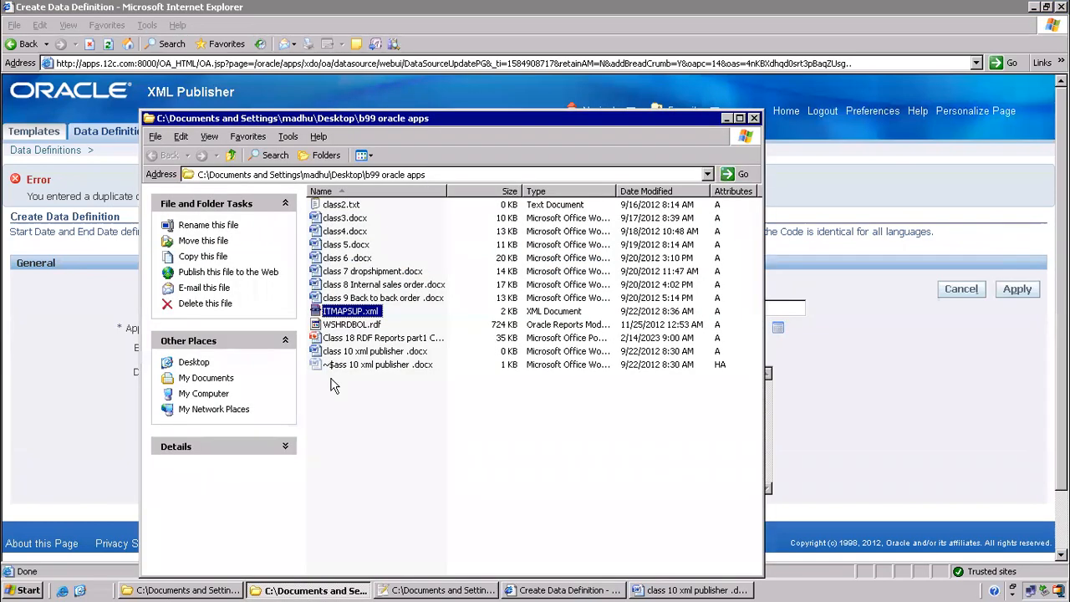
left_click(360, 311)
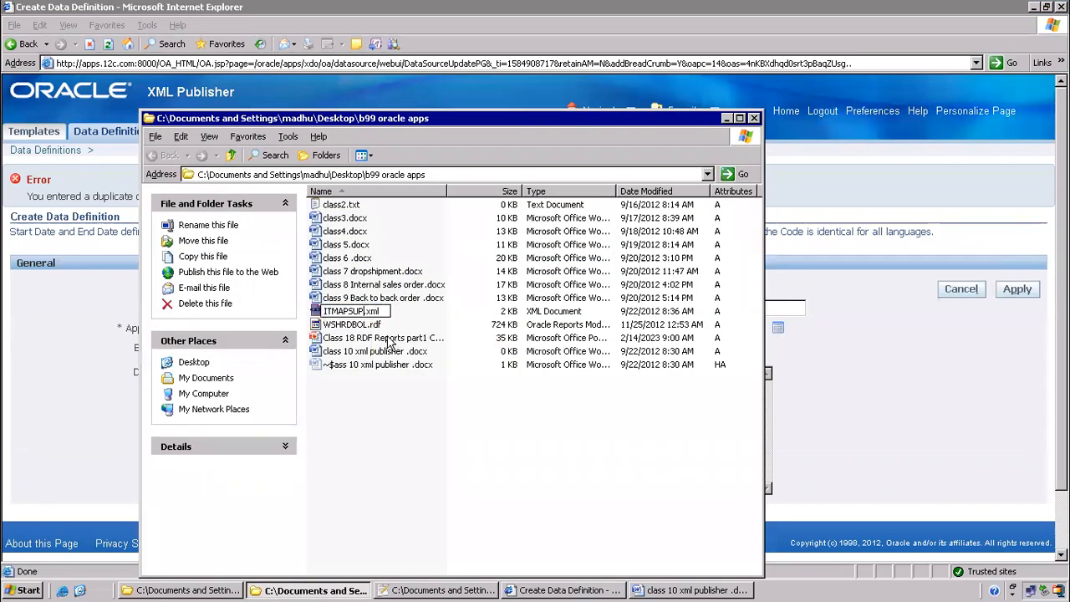
type("PLIERS")
key("Return")
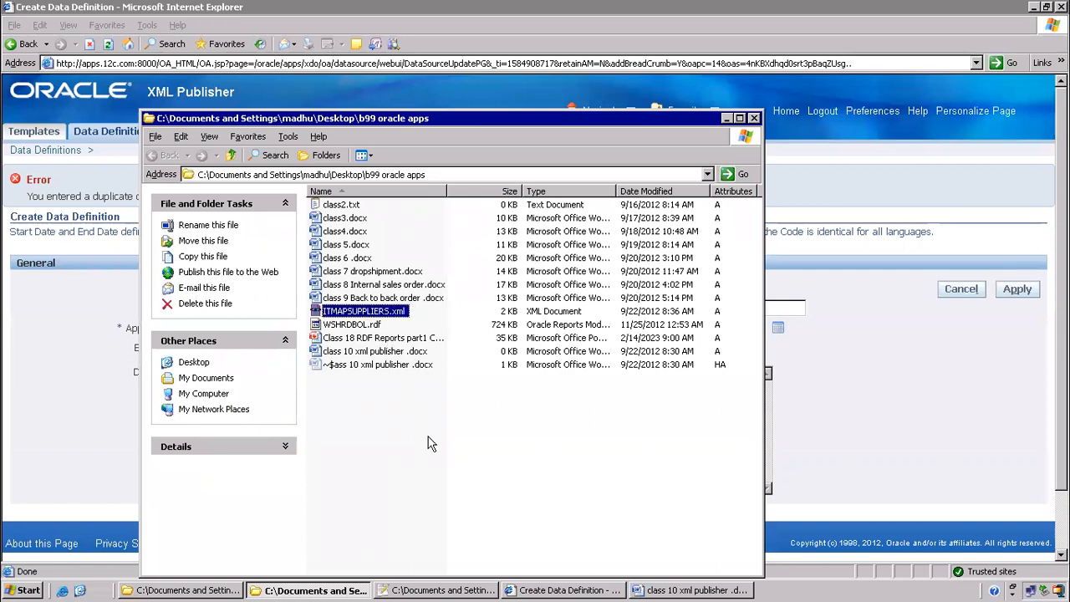
left_click(429, 441)
Replace the definition's Code and Name with ITMAPSUPPLIERS and apply
left_click(389, 313)
left_click(387, 311)
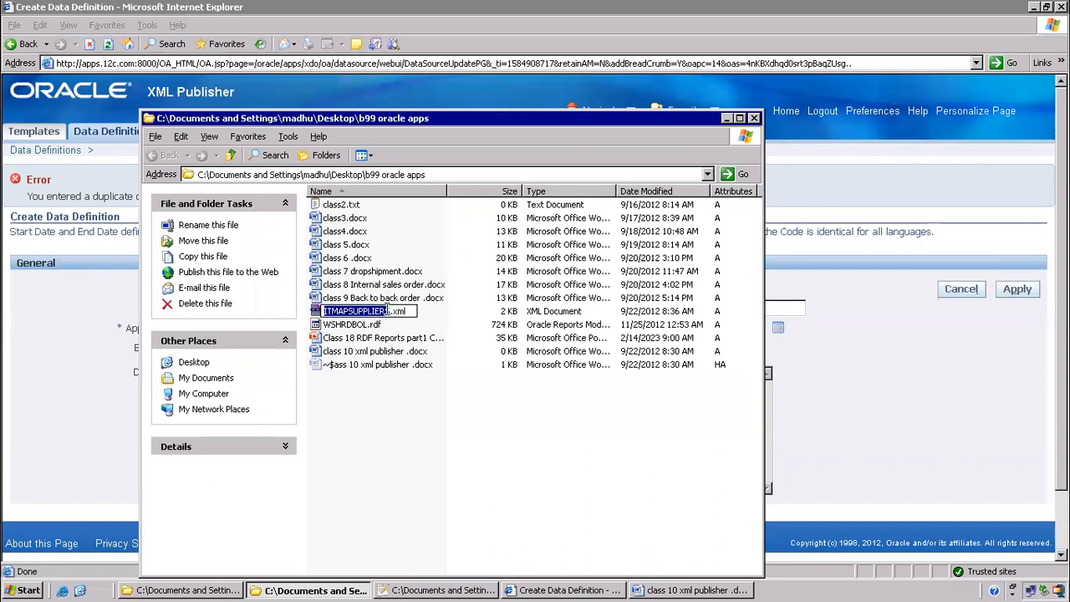
key("shift+Right")
key("ctrl+c")
key("alt+Tab")
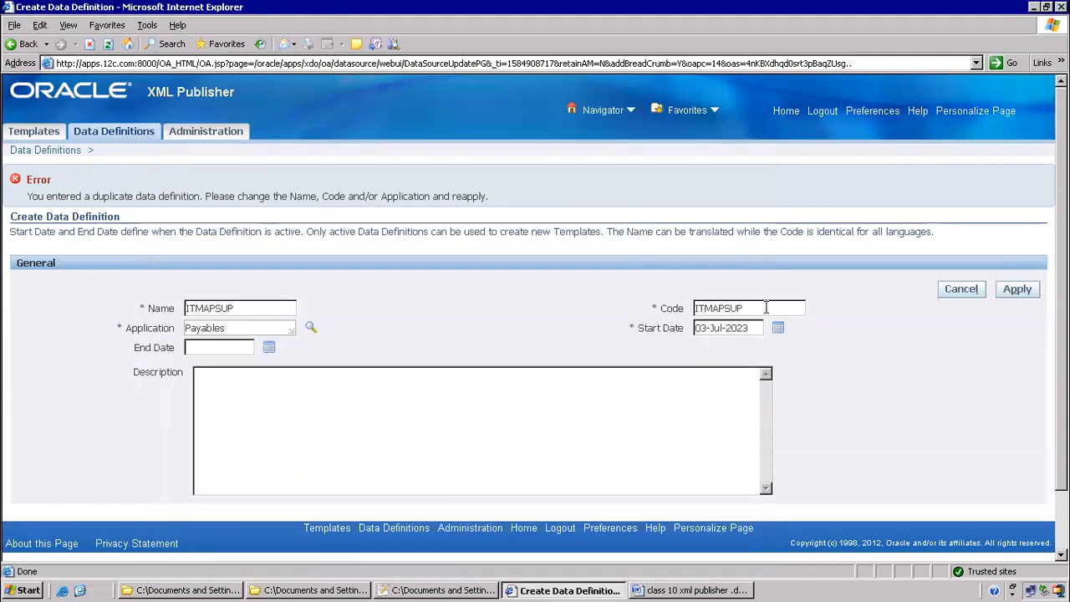
left_click_drag(765, 307, 578, 314)
key("ctrl+v")
left_click_drag(247, 309, 160, 301)
key("ctrl+v")
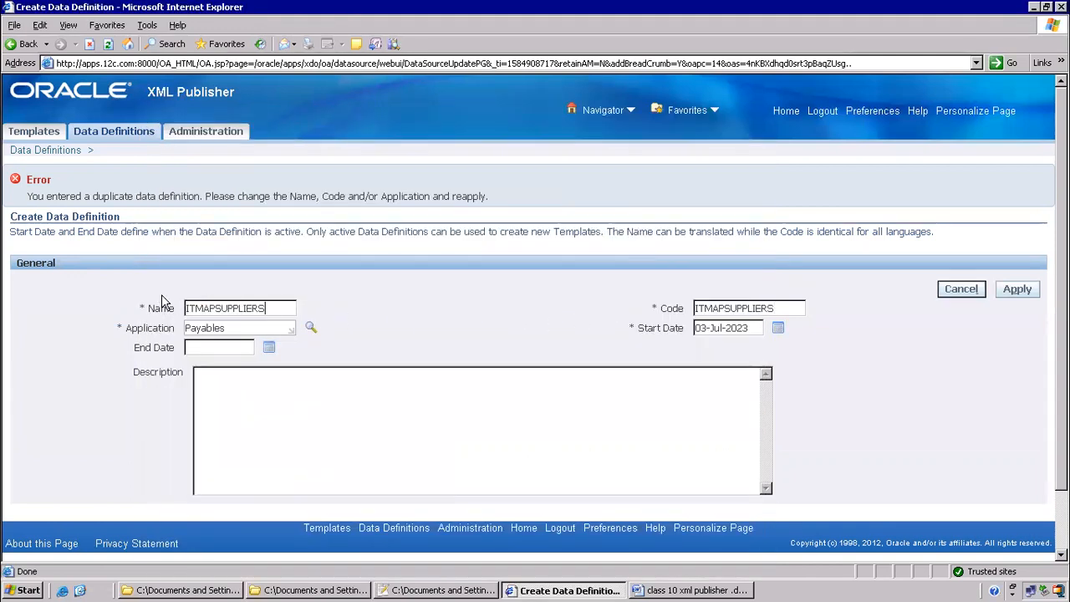
left_click(1011, 288)
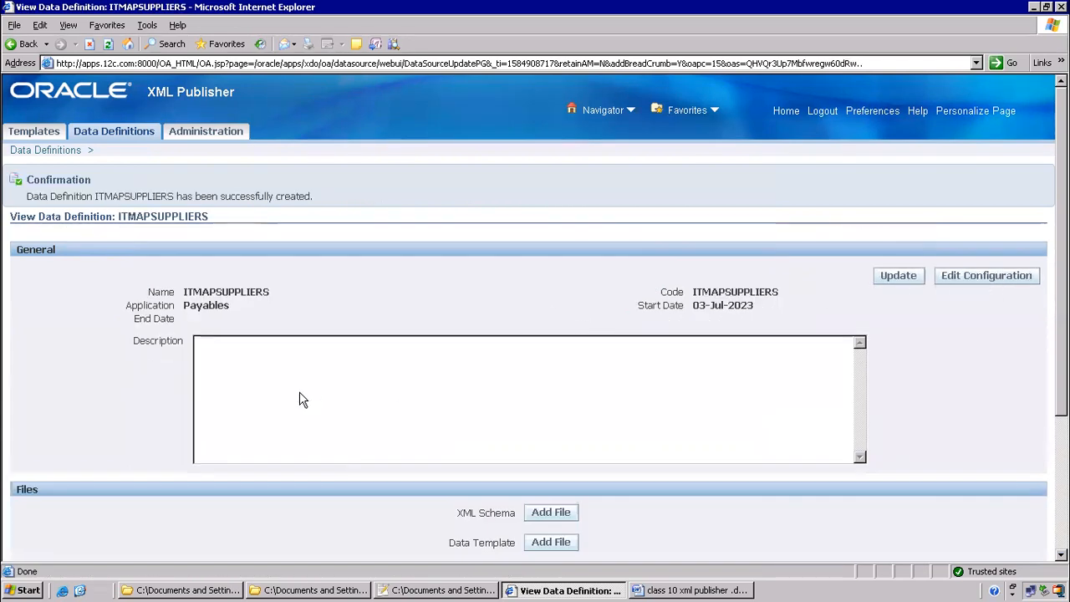
Scroll down to the Files section and point out the Data Template entry
scroll(423, 396, "down", 5)
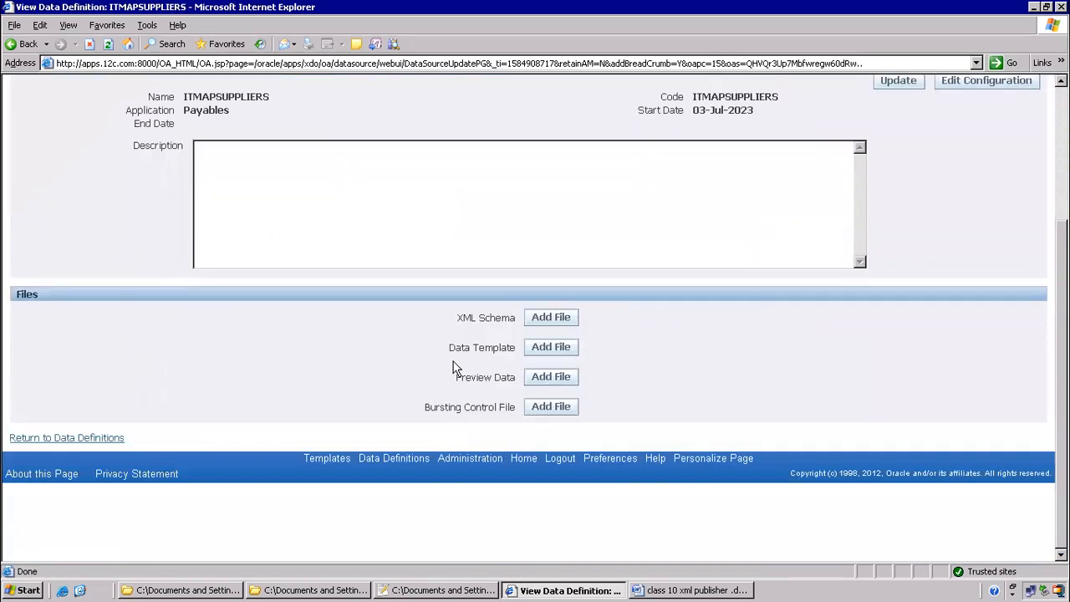
left_click_drag(468, 347, 499, 349)
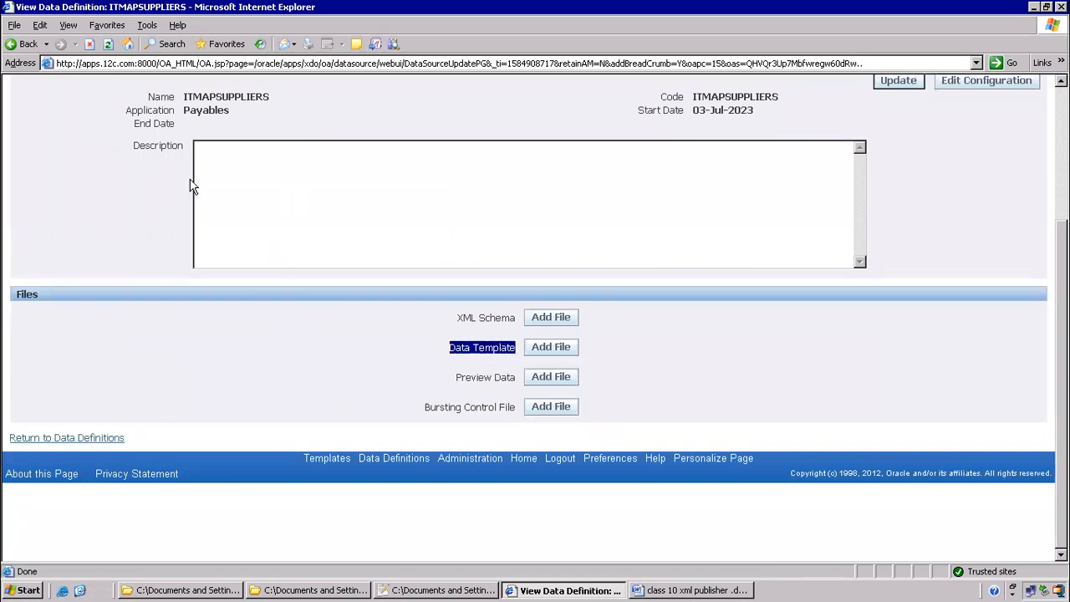
Attach ITMAPSUPPLIERS.xml as the definition's Data Template file and apply
left_click(545, 354)
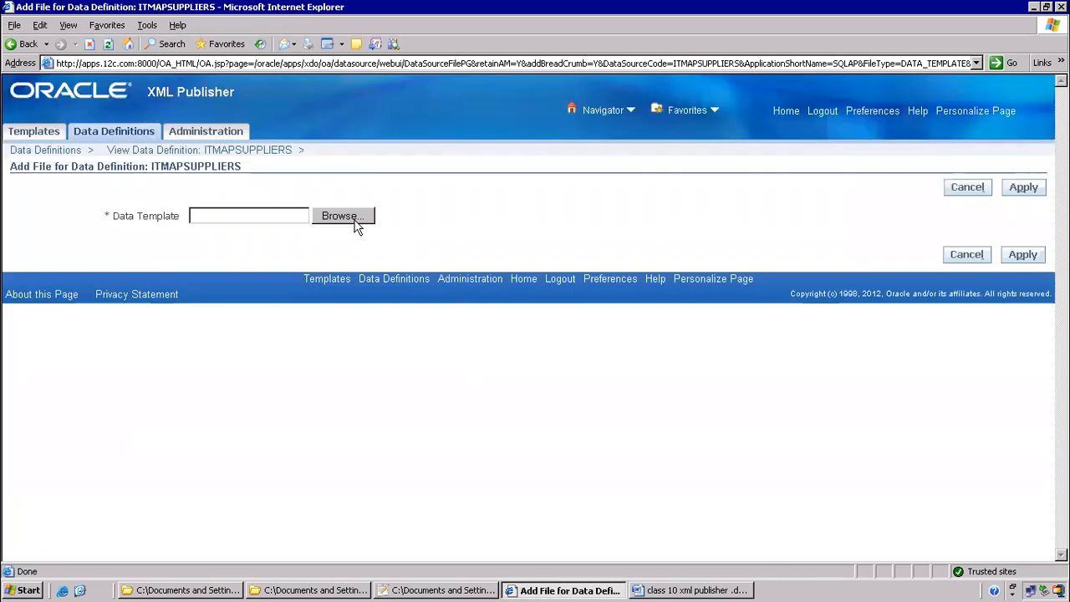
left_click(354, 220)
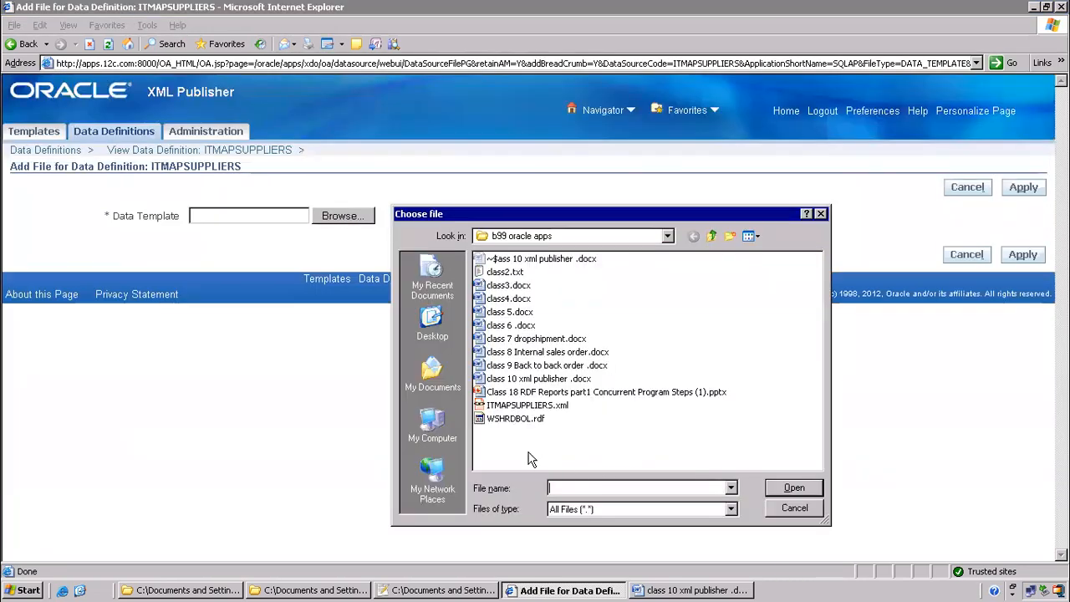
left_click(518, 408)
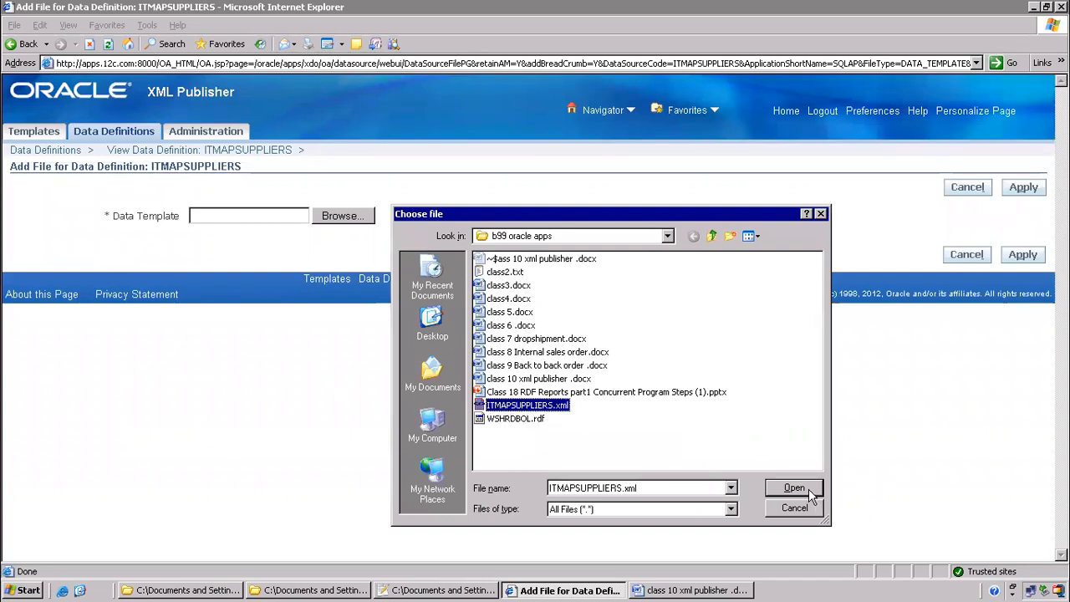
left_click(62, 590)
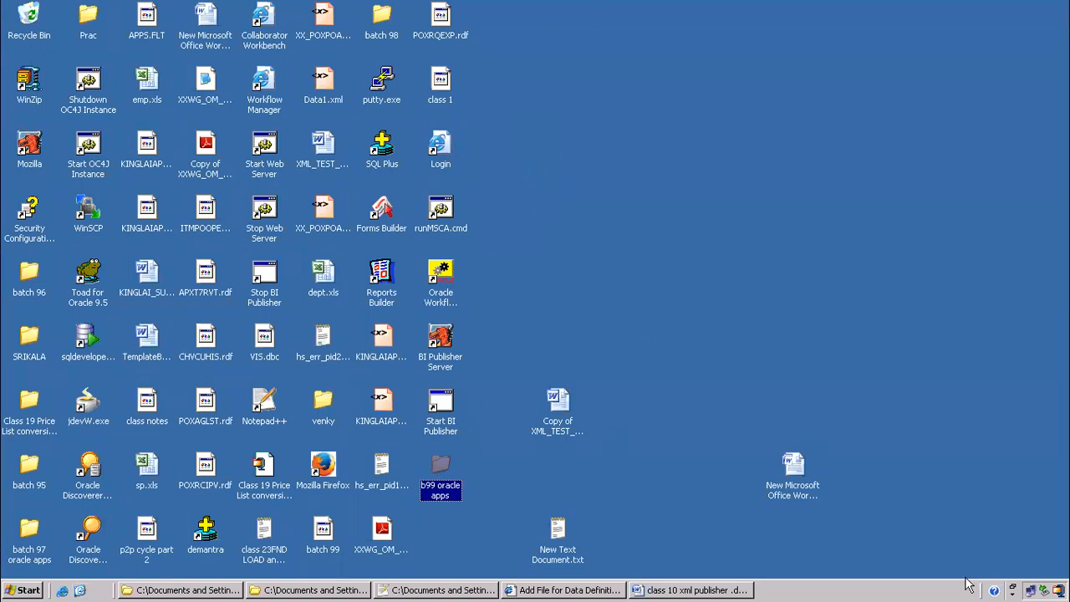
left_click(541, 590)
left_click(790, 488)
left_click(1024, 187)
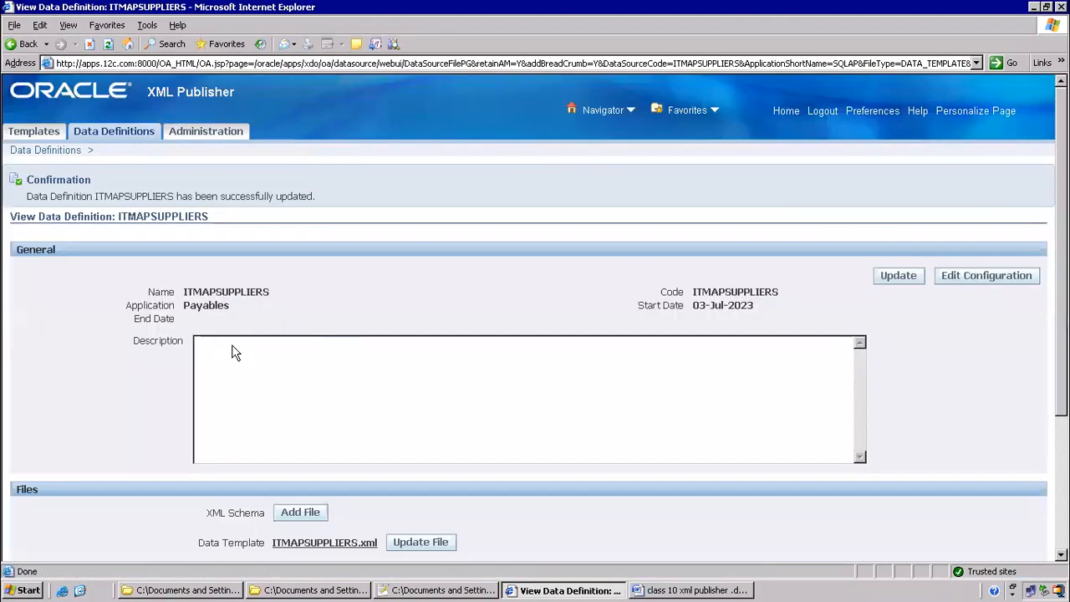
left_click(692, 590)
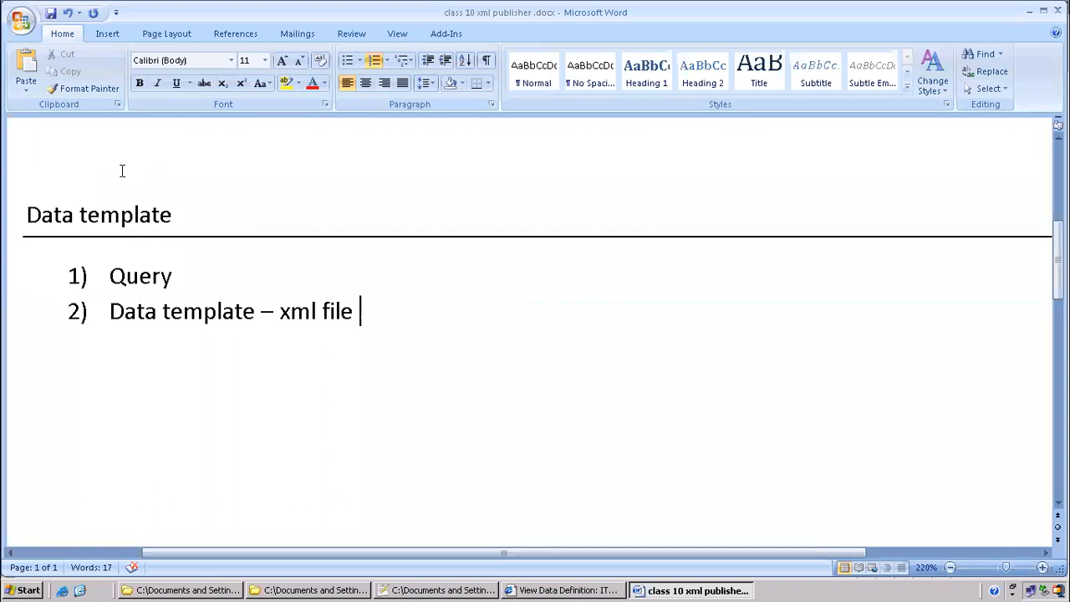
Add item 3 'Data definition – upload data template' to the Word notes
key("Return")
type("da")
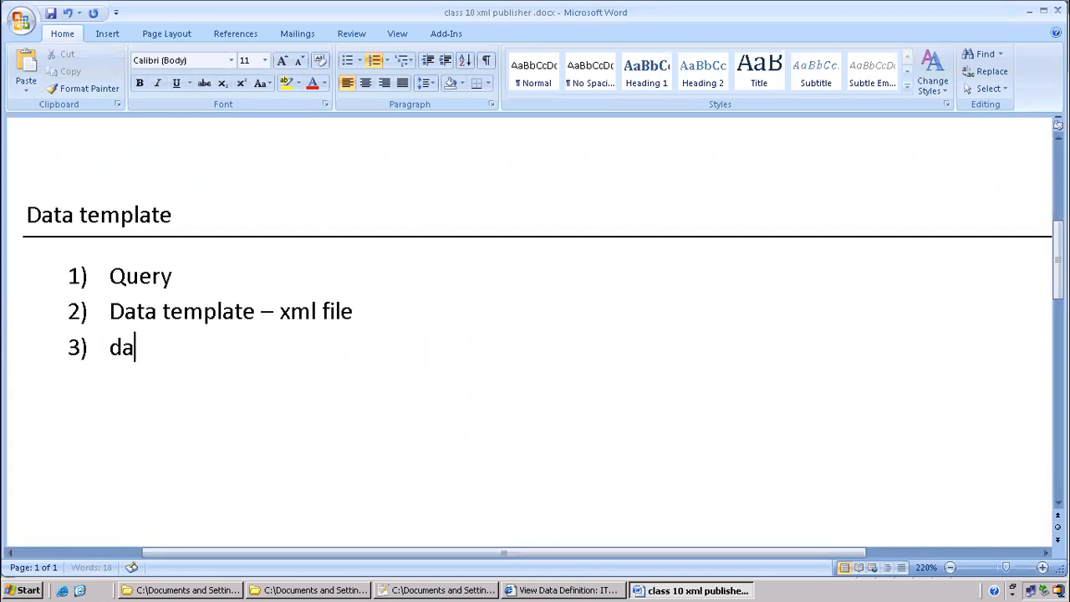
type("ta def")
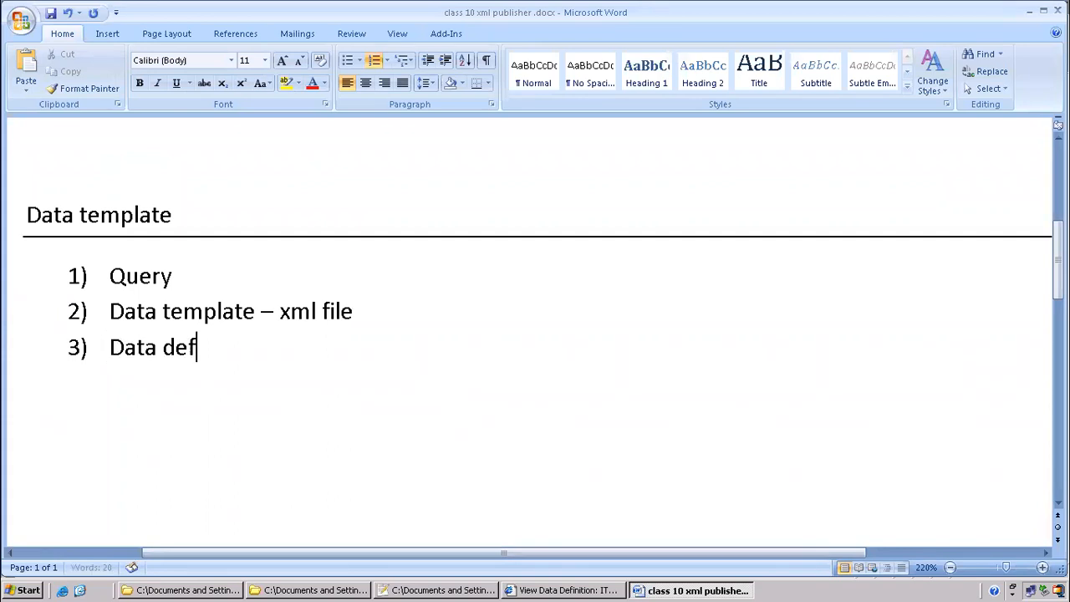
type("inition -")
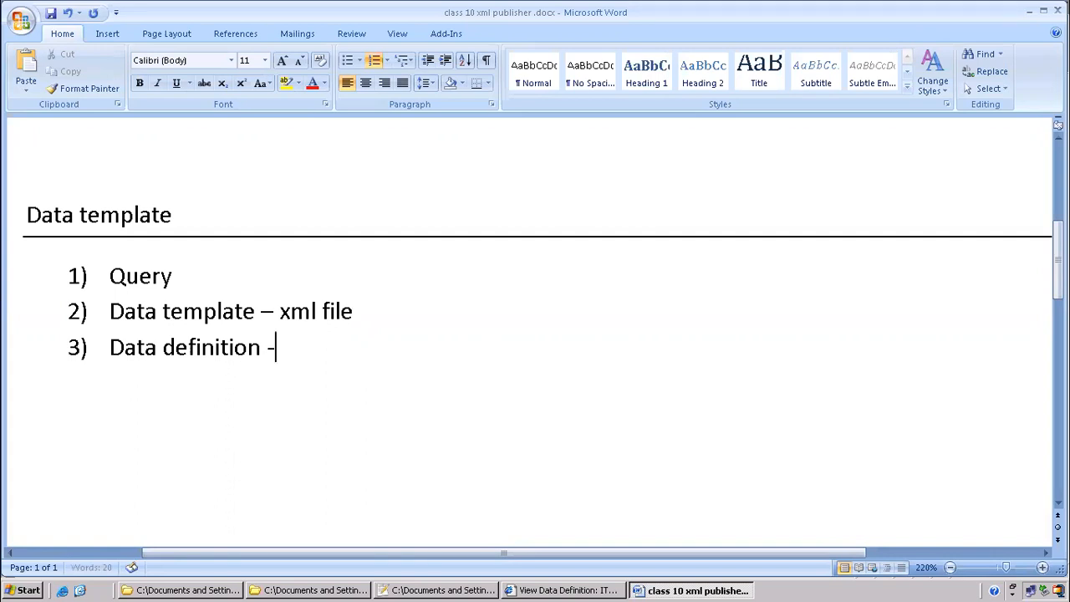
type(" upload xm")
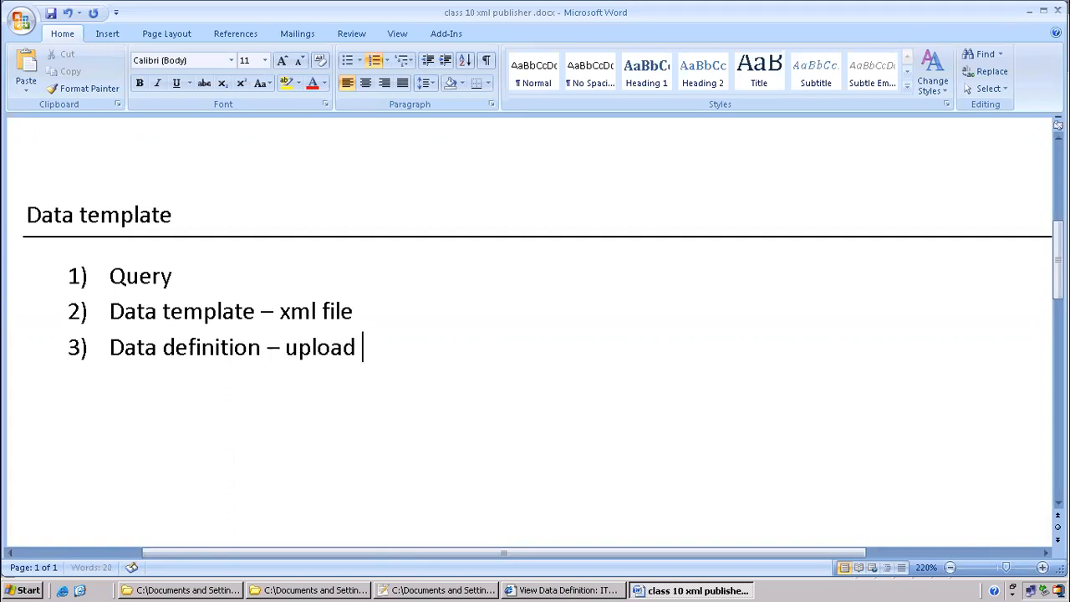
key("BackSpace")
key("BackSpace")
key("BackSpace")
type("data template")
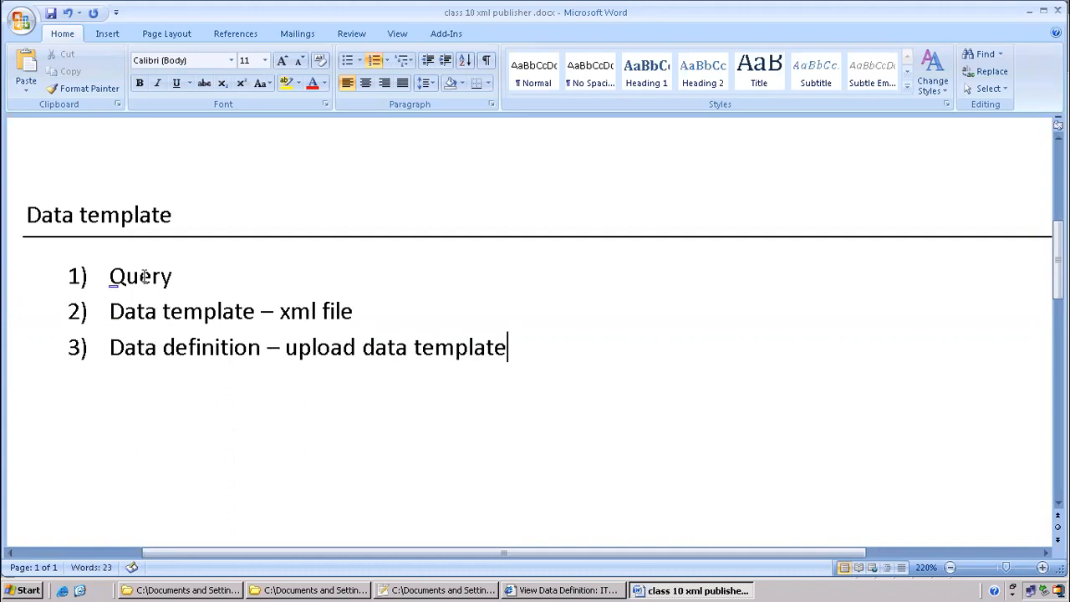
Open ITMAPSUPPLIERS.xml from the b99 oracle apps folder in Notepad++ and select its SQL query
left_click(392, 582)
left_click(572, 332)
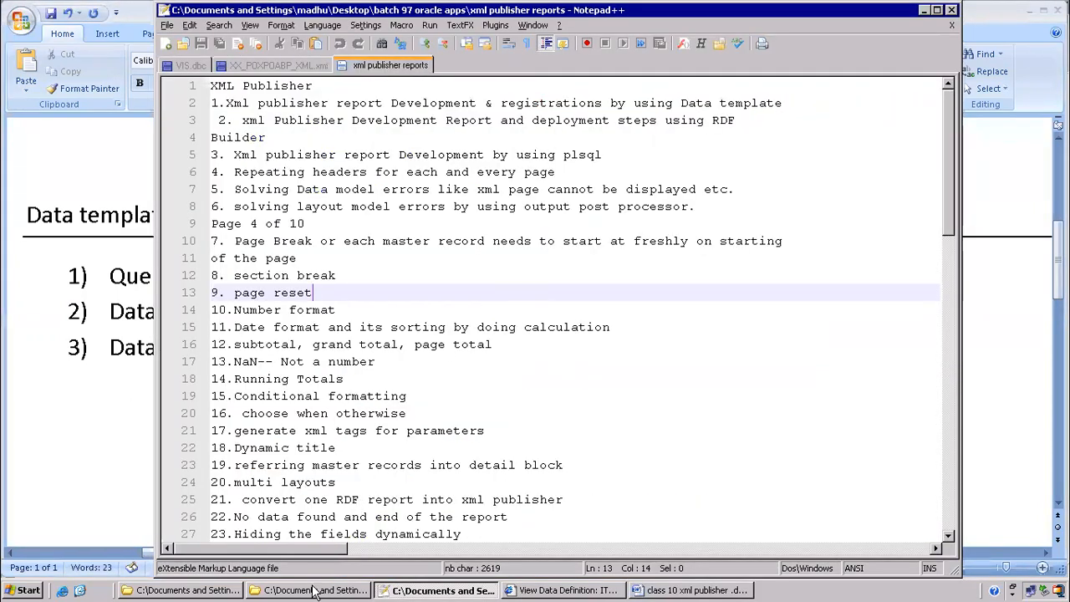
left_click(319, 589)
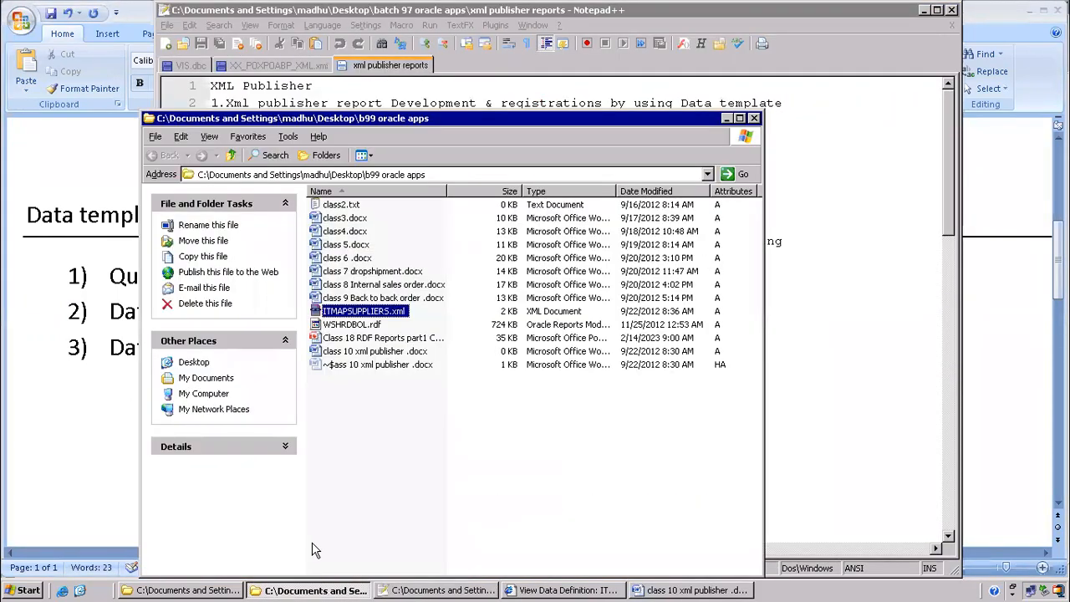
right_click(378, 312)
left_click(429, 334)
left_click_drag(426, 206, 522, 434)
key("alt+Tab")
key("alt+Tab")
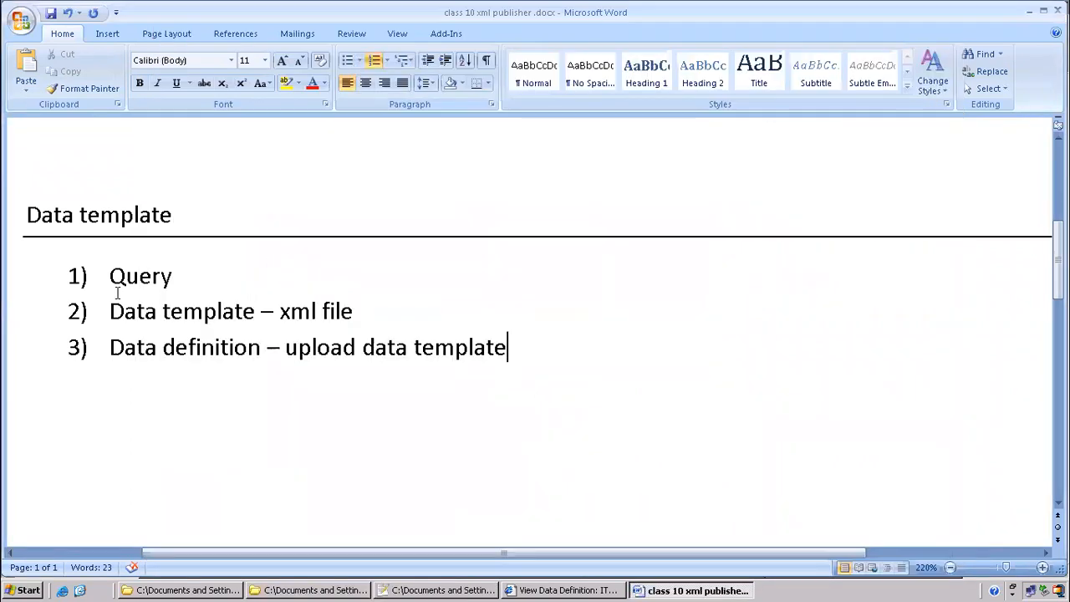
Compare item 3's wording with the View Data Definition page, then return to Word
left_click(343, 590)
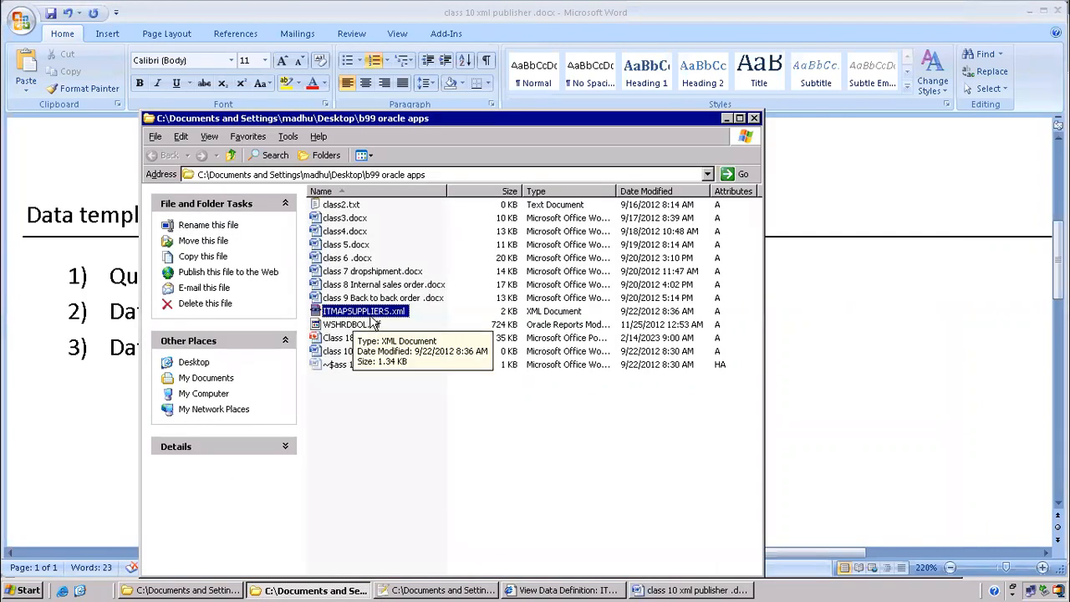
key("alt+Tab")
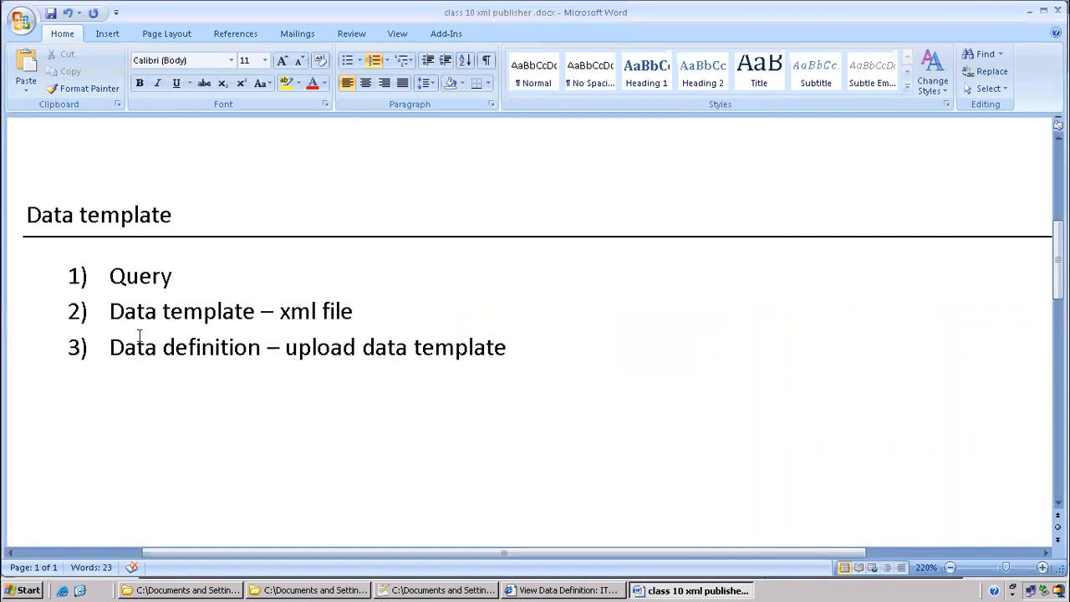
left_click_drag(111, 347, 266, 350)
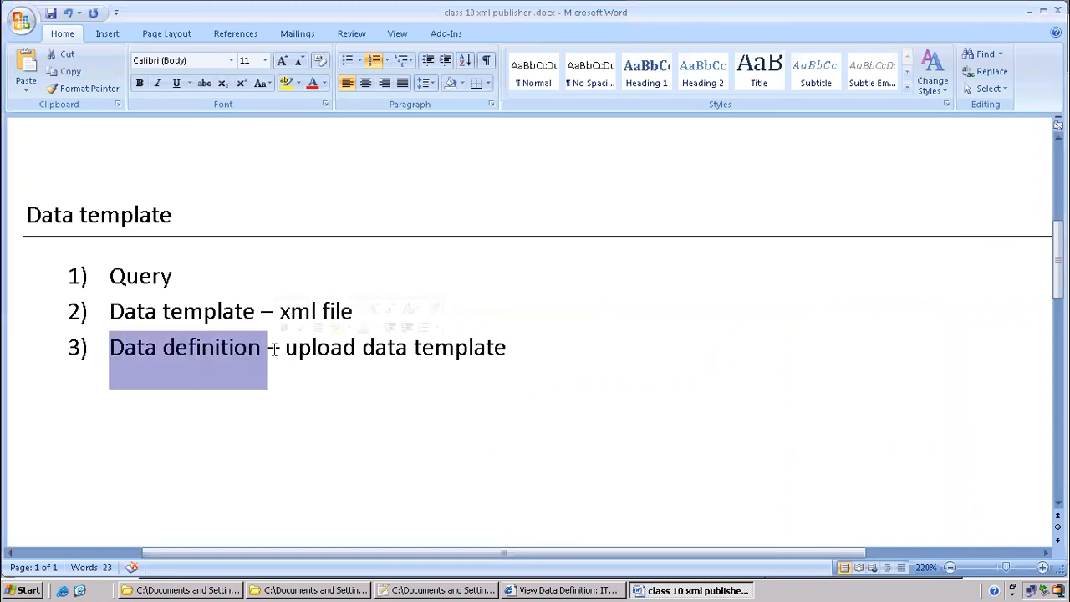
left_click(558, 590)
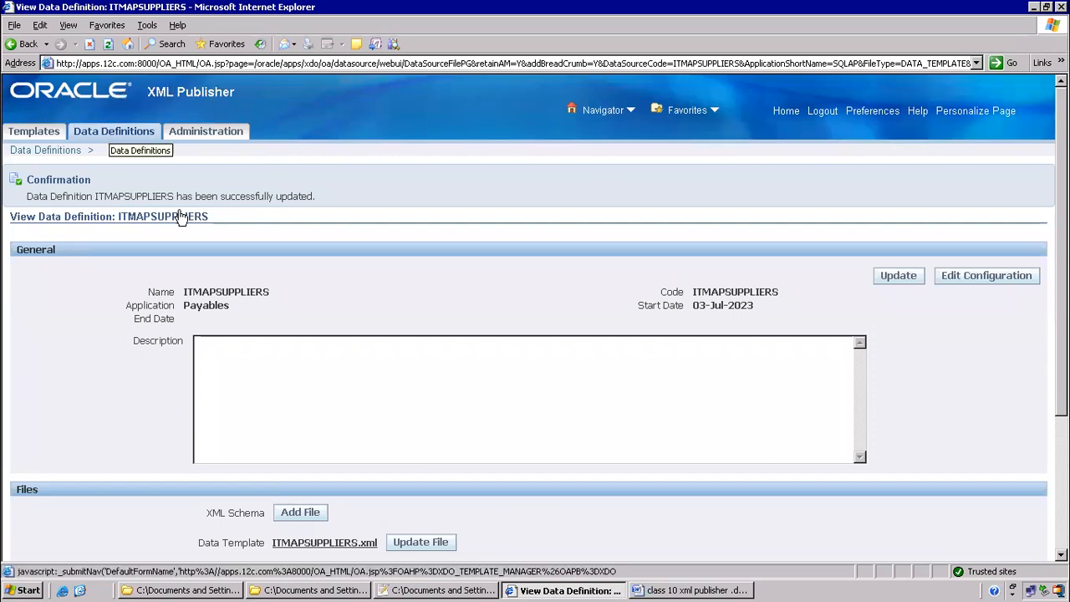
scroll(423, 473, "down", 3)
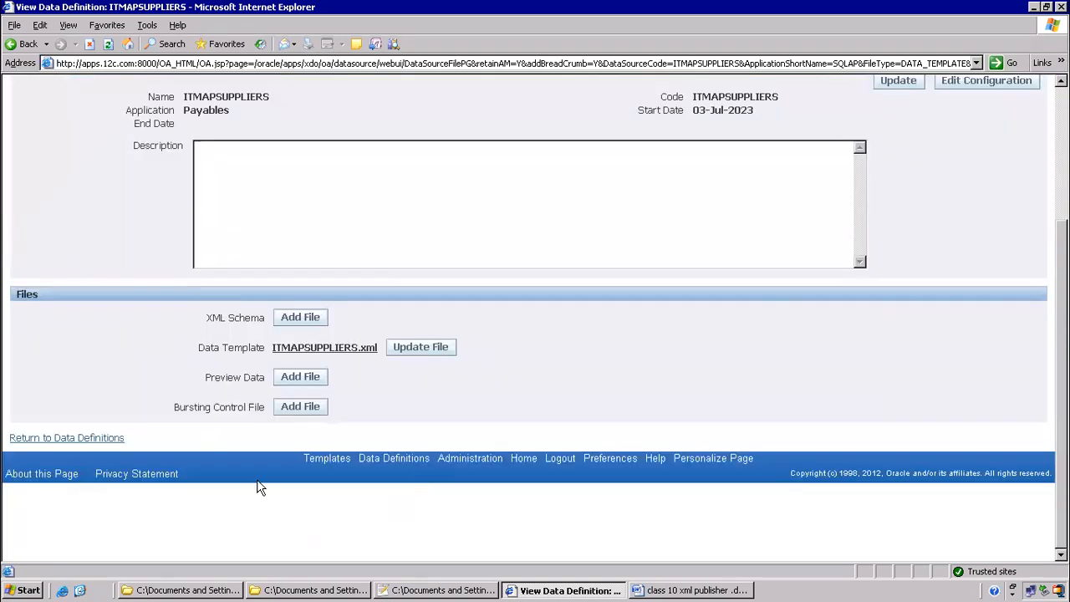
left_click_drag(199, 350, 284, 349)
key("alt+Tab")
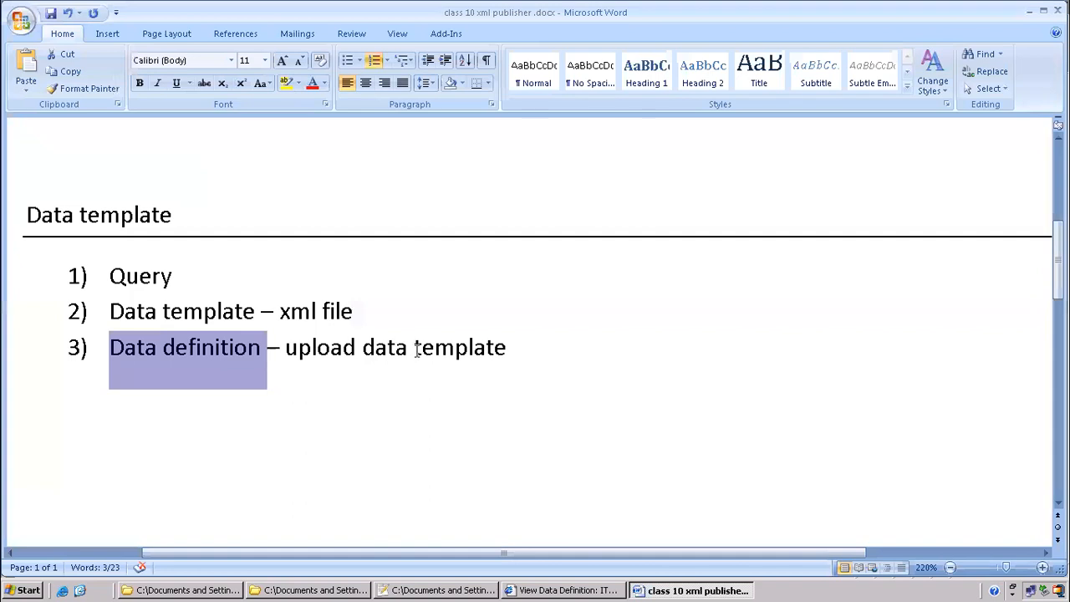
Add item 4 'Concurrent program ------------' below the data definition step
left_click(374, 400)
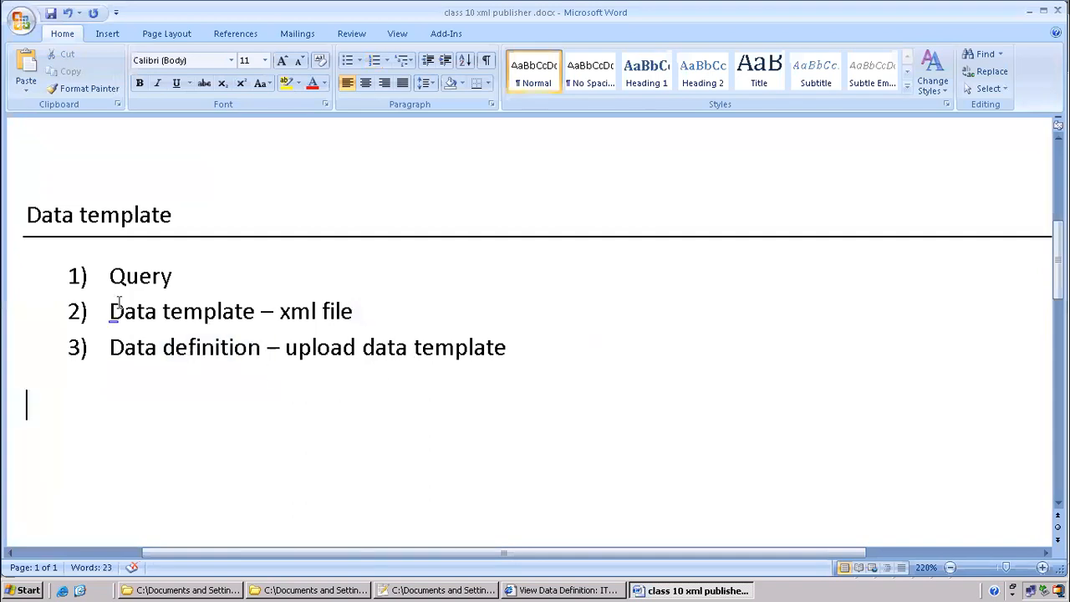
left_click(510, 348)
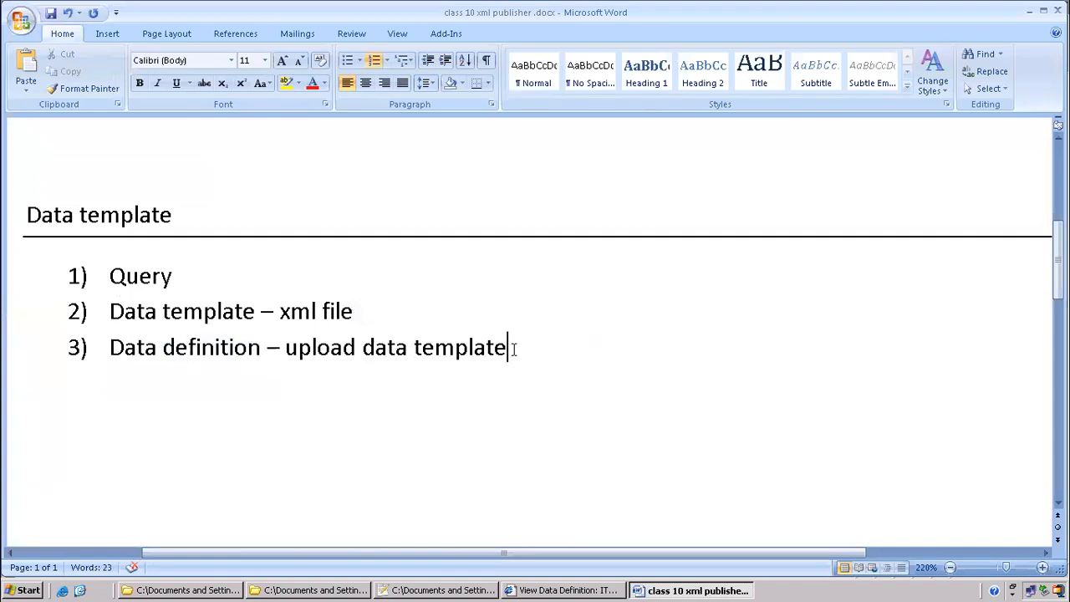
key("Return")
type("concurrent program ")
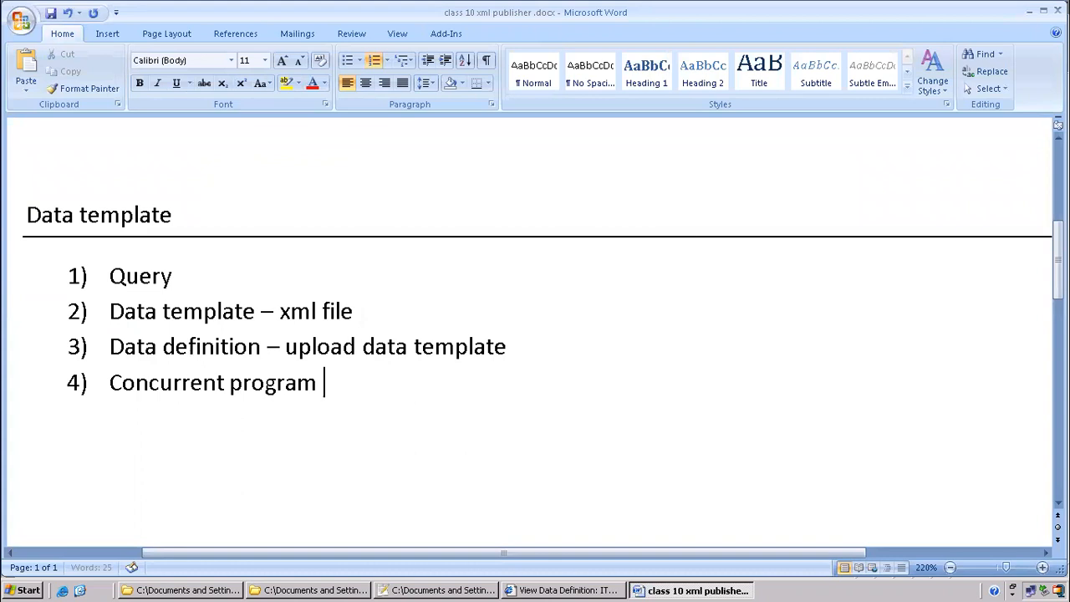
type("------------")
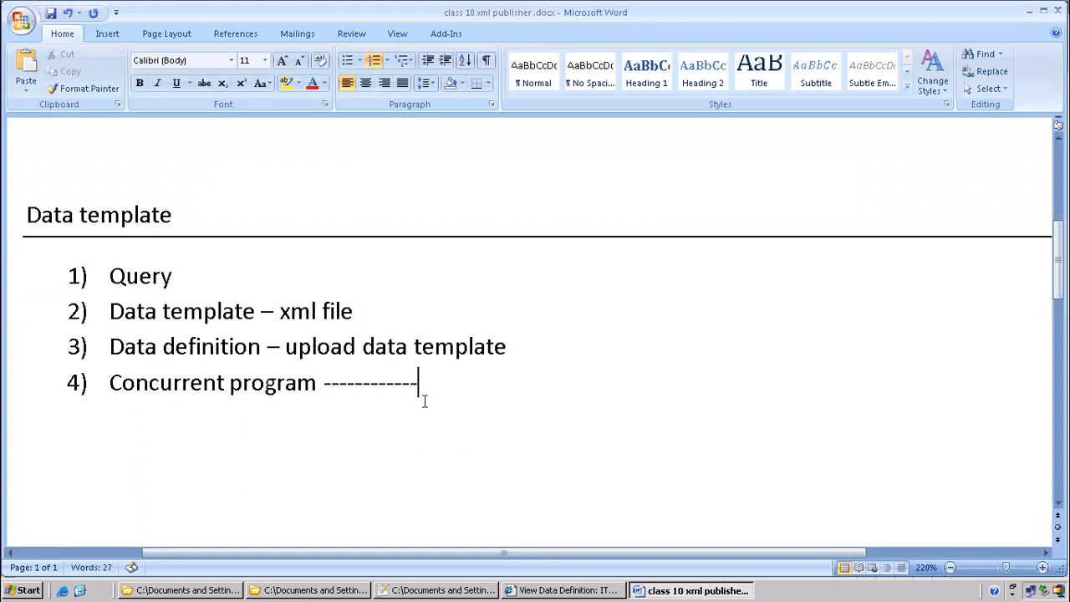
left_click_drag(110, 346, 411, 346)
left_click_drag(167, 382, 330, 386)
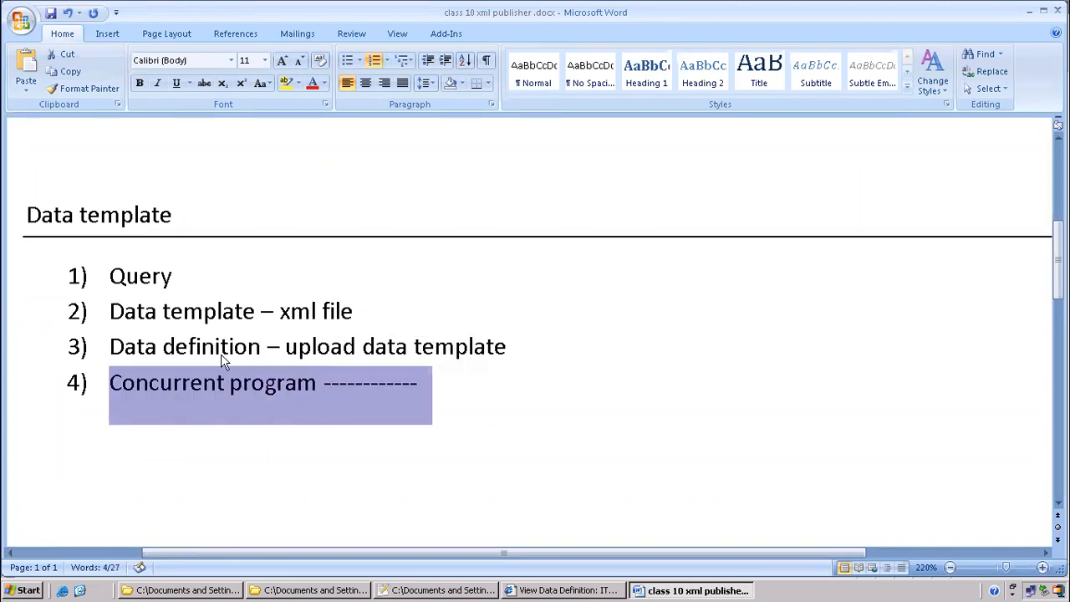
Copy the Code ITMAPSUPPLIERS row from the data definition page and paste it under item 4
left_click(582, 590)
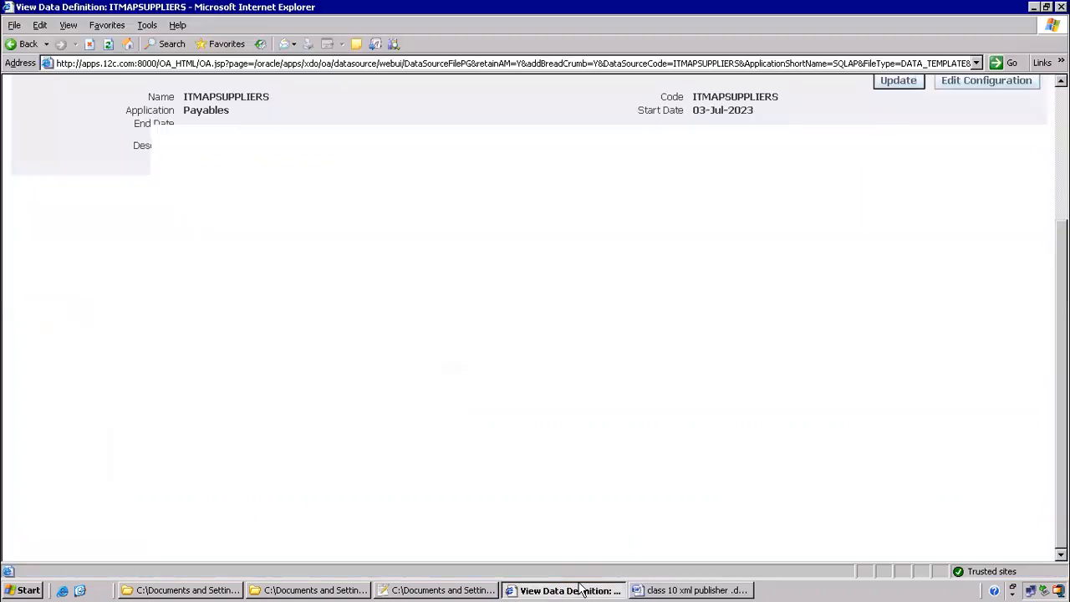
scroll(687, 262, "up", 3)
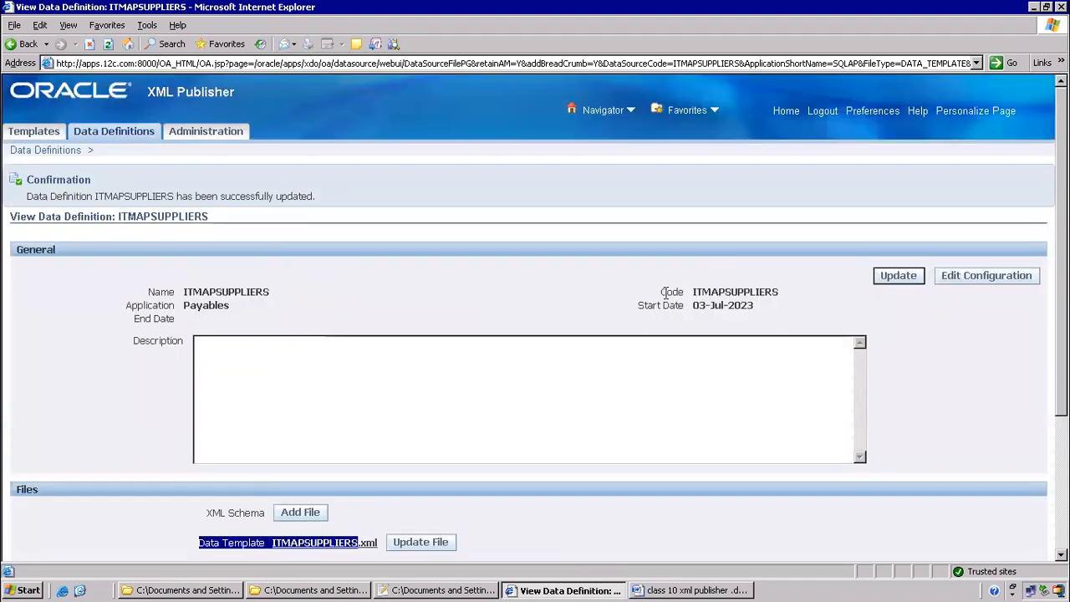
left_click(706, 298)
triple_click(707, 299)
key("ctrl+c")
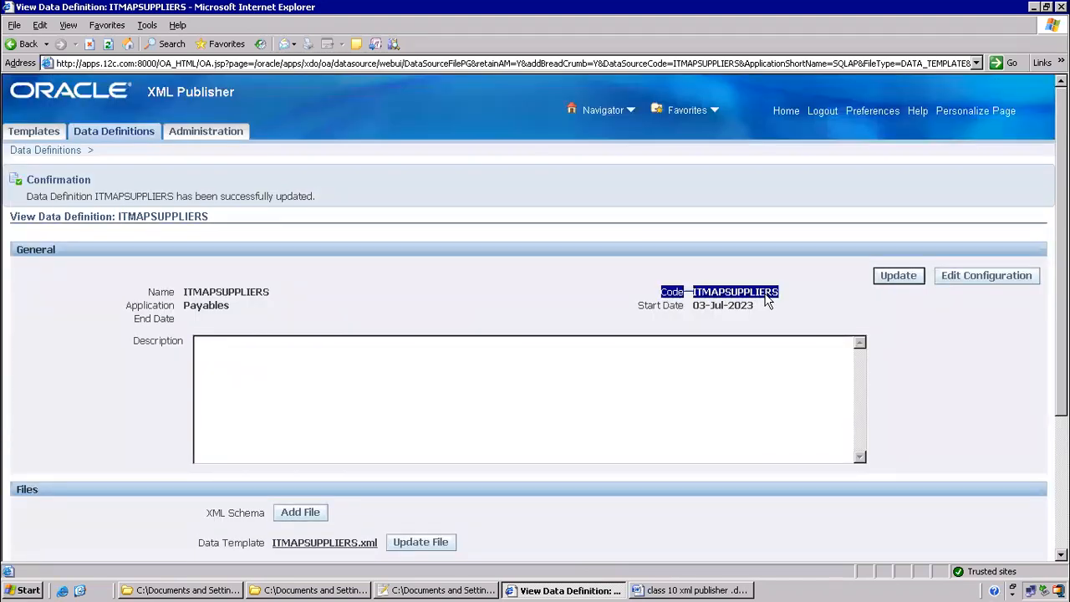
key("alt+Tab")
left_click(446, 388)
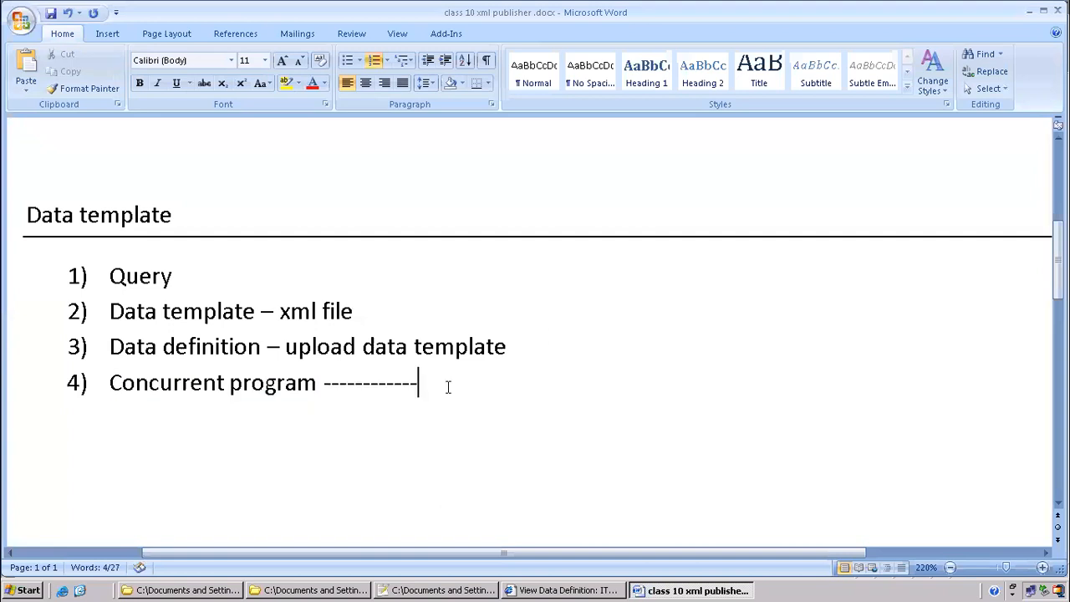
key("ctrl+v")
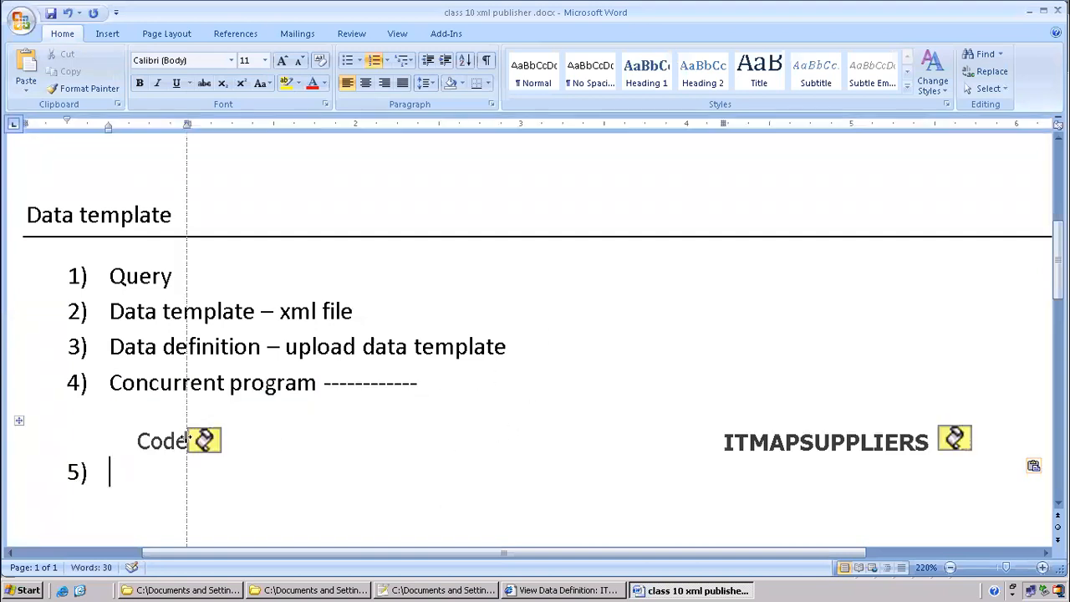
Remove the pasted icons so the row reads 'Code ITMAPSUPPLIERS'
left_click(207, 451)
key("Delete")
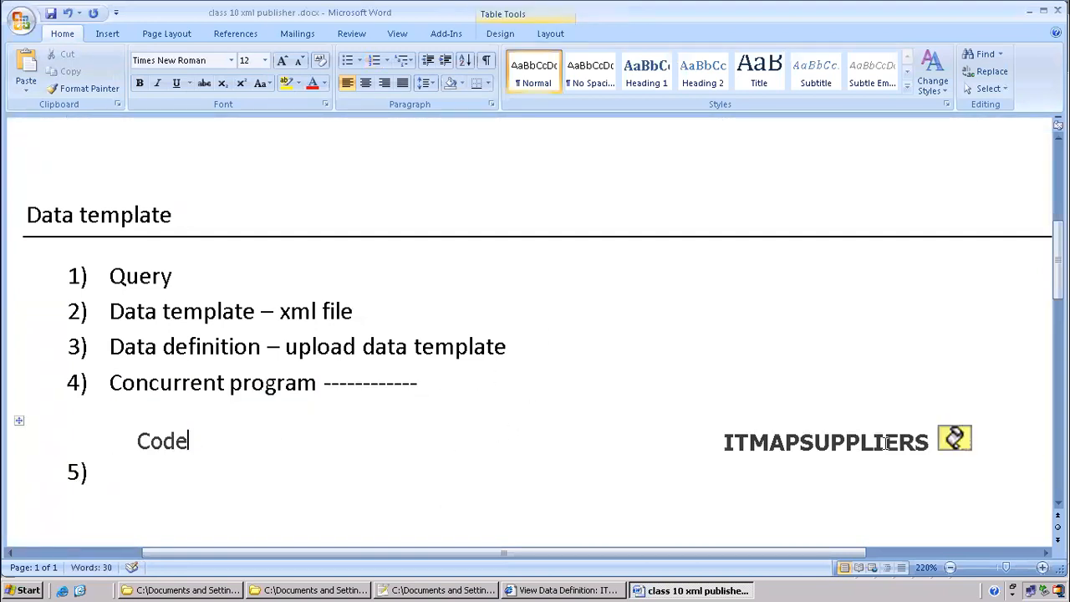
left_click(958, 436)
key("Delete")
left_click(704, 439)
key("Delete")
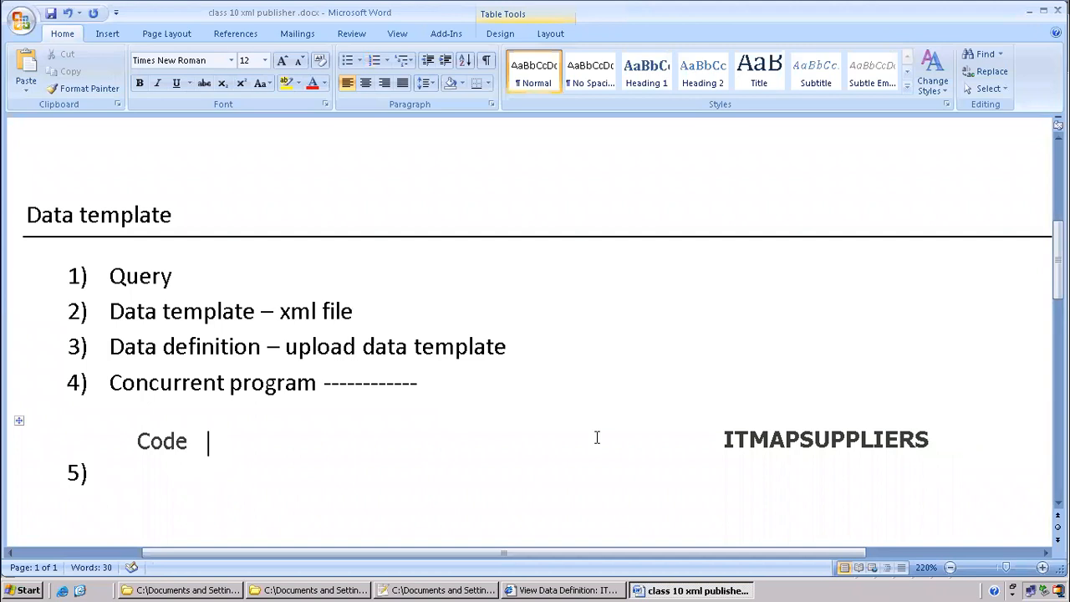
left_click(23, 591)
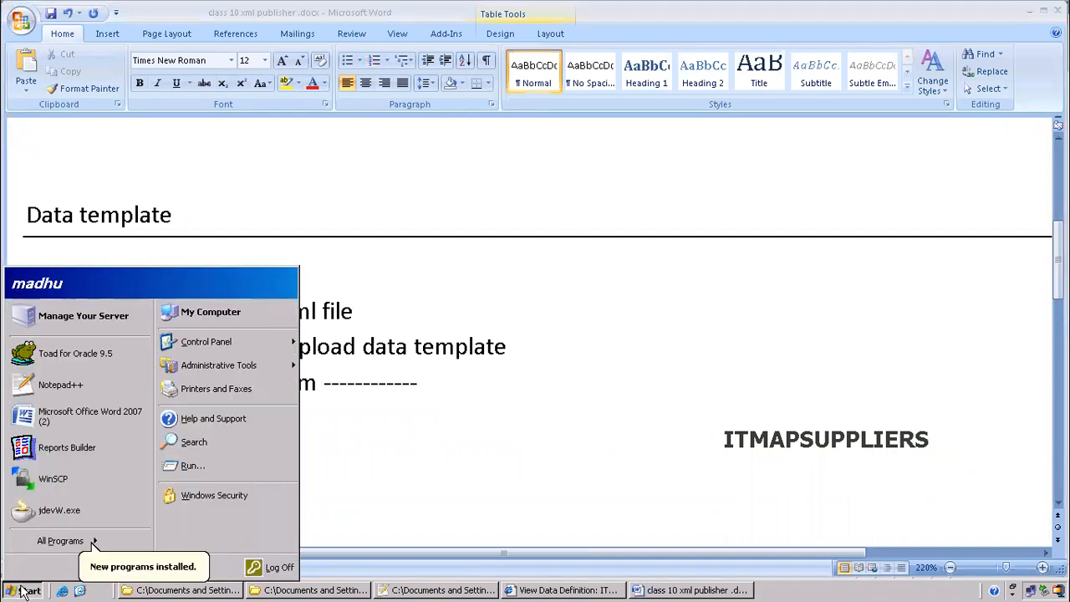
Paste the code row into a new Notepad++ document and select it as plain text
type("notep")
key("BackSpace")
key("BackSpace")
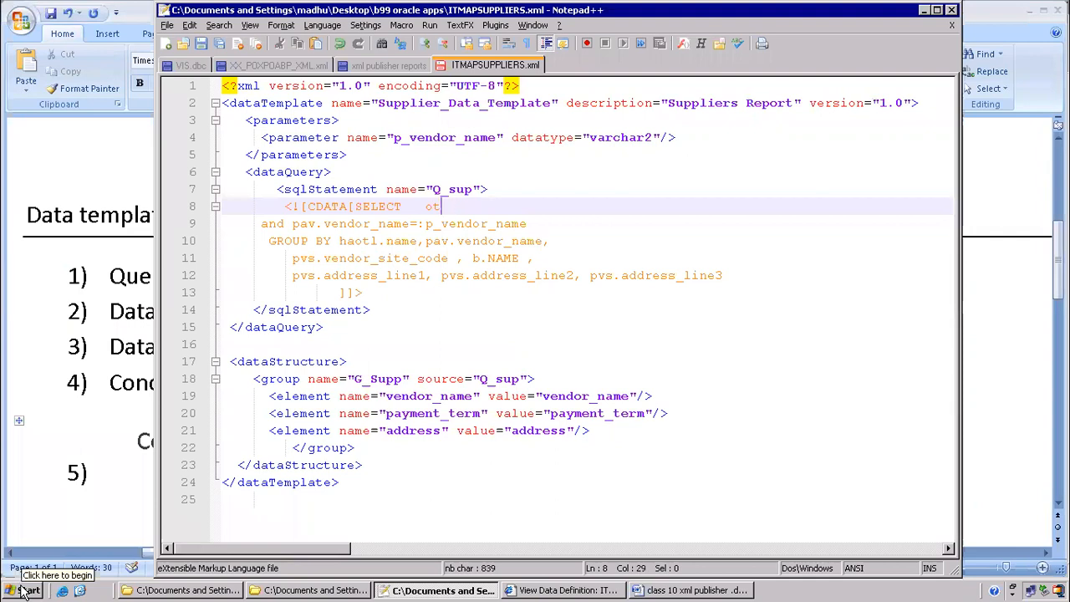
left_click(167, 44)
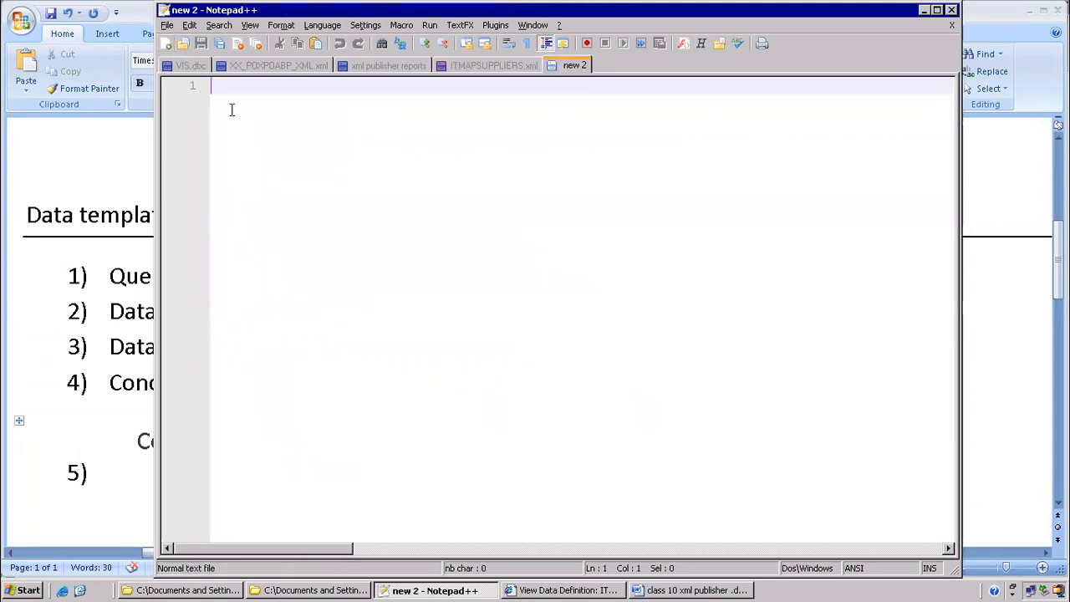
key("ctrl+v")
left_click_drag(398, 89, 7, 56)
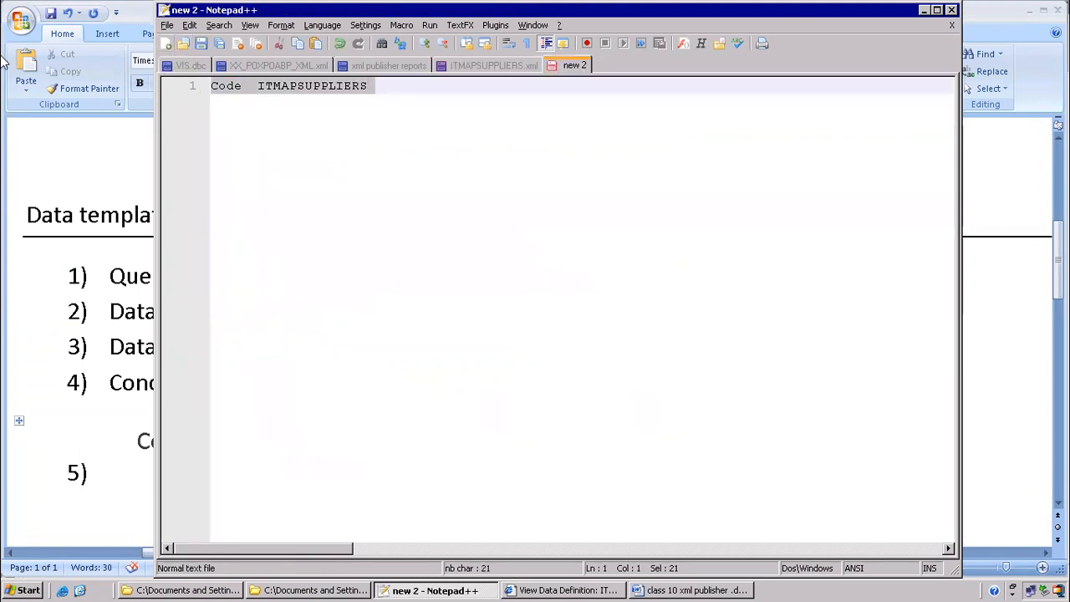
Replace the code table in Word with plain text 'Code -- ITMAPSUPPLIERS' after step 4
left_click(4, 61)
left_click(18, 421)
key("ctrl+c")
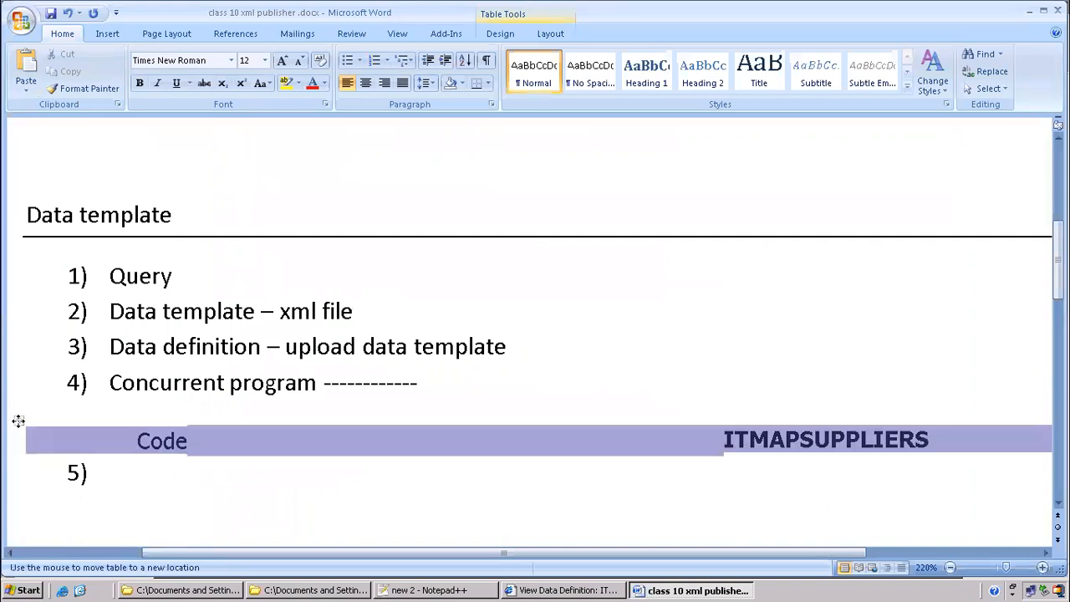
key("BackSpace")
left_click(468, 382)
key("ctrl+v")
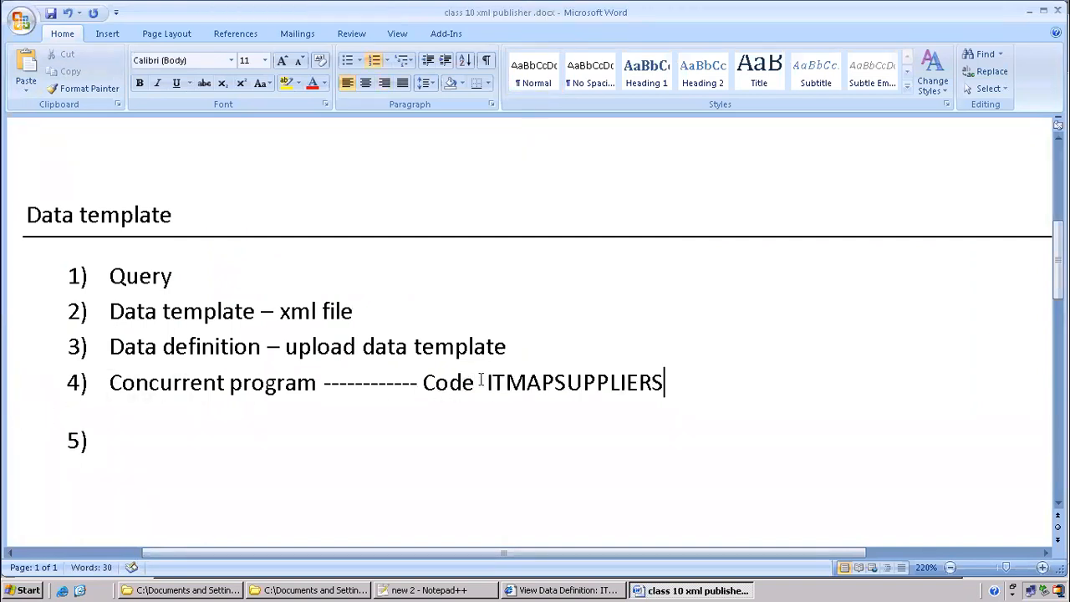
left_click(481, 381)
type("--")
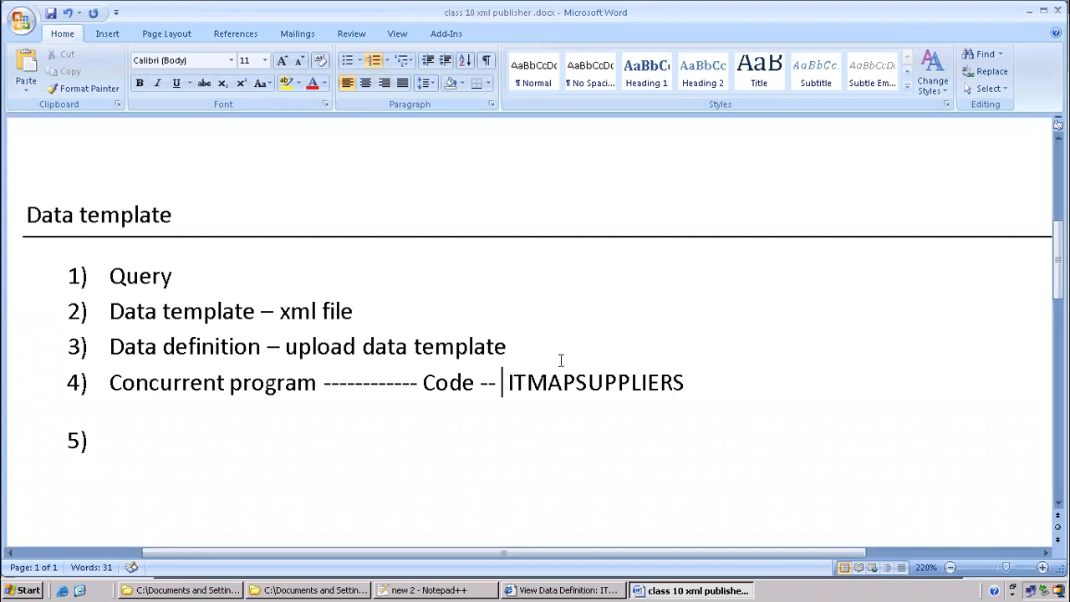
Move the code note to follow step 3 after a row of dashes
scroll(531, 354, "down", 3)
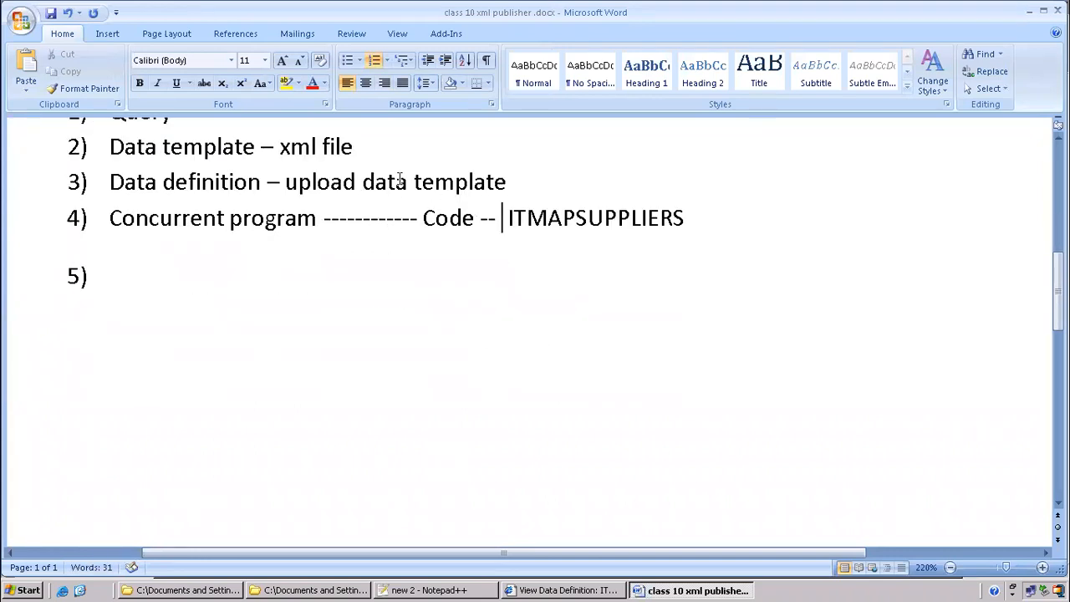
left_click_drag(425, 217, 649, 212)
key("ctrl+c")
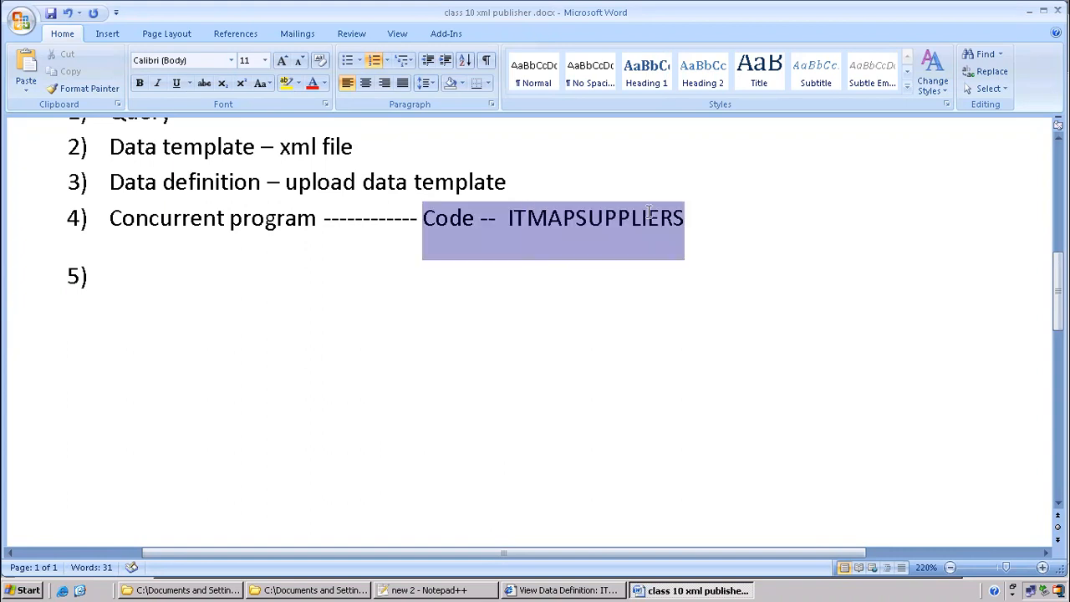
key("Delete")
scroll(544, 219, "up", 1)
left_click(543, 252)
type("--------------")
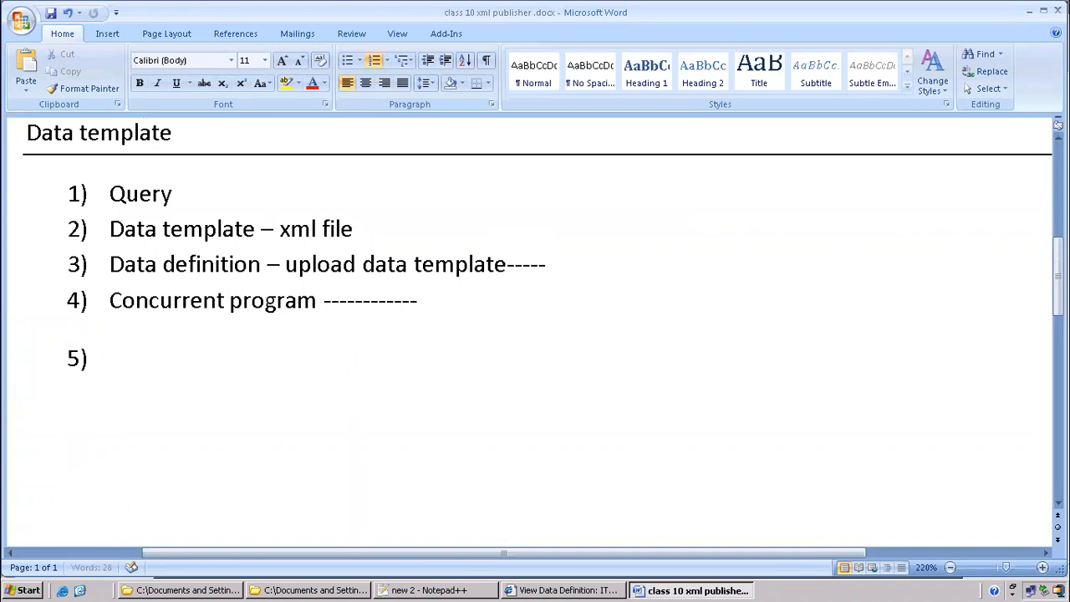
key("ctrl+v")
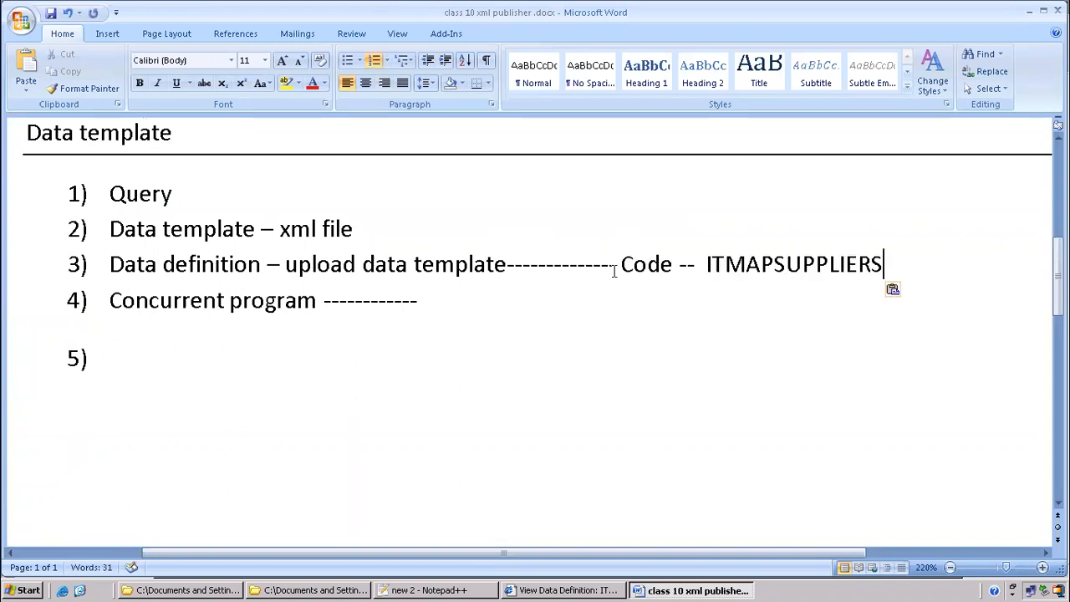
Highlight the dashes and code note in step 3 yellow
left_click_drag(507, 266, 883, 265)
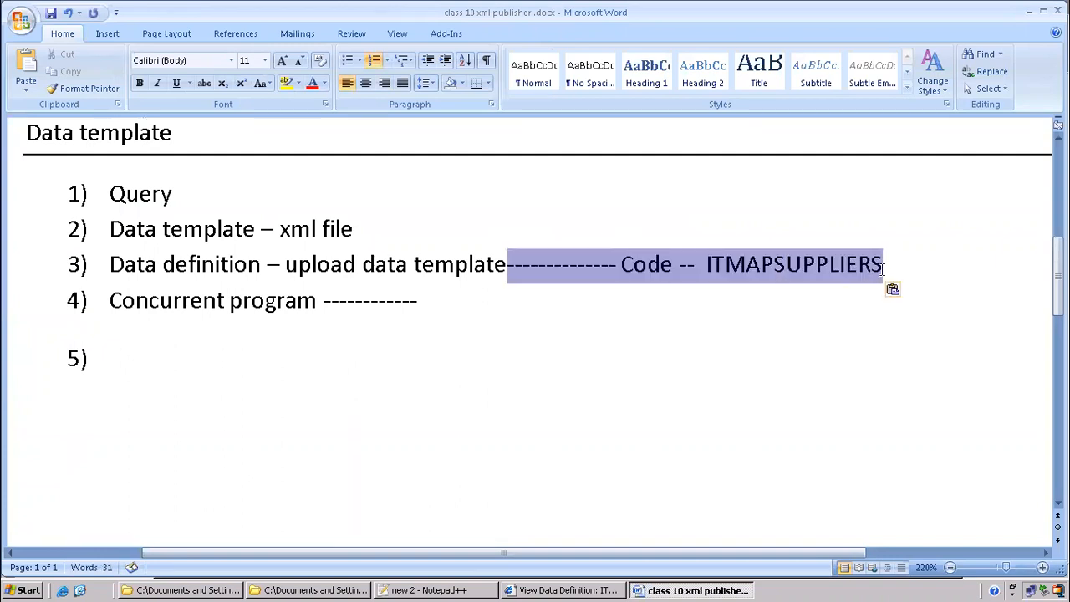
left_click(285, 84)
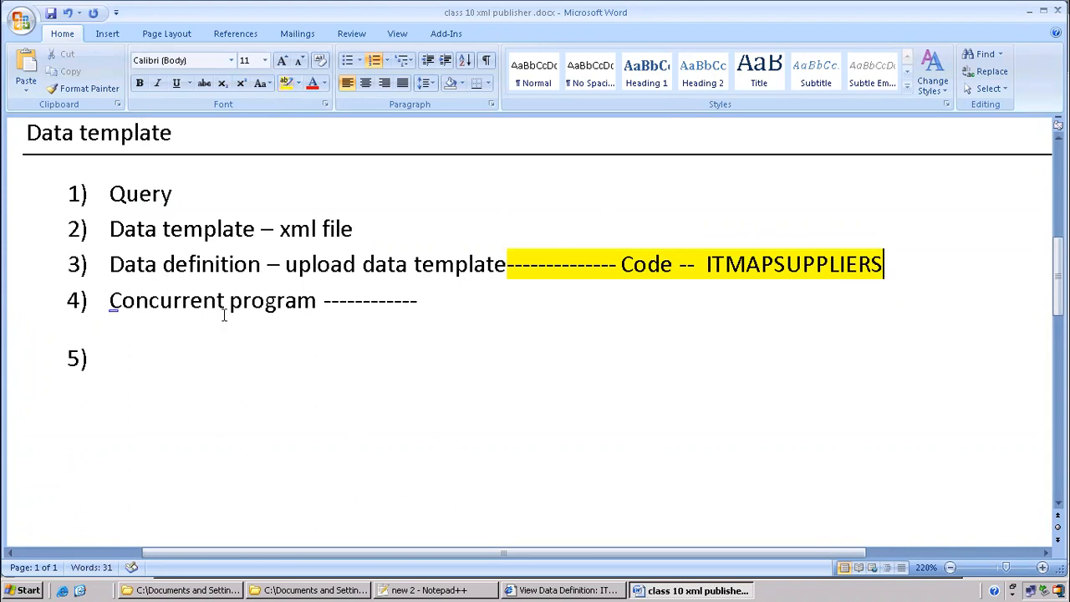
left_click(535, 588)
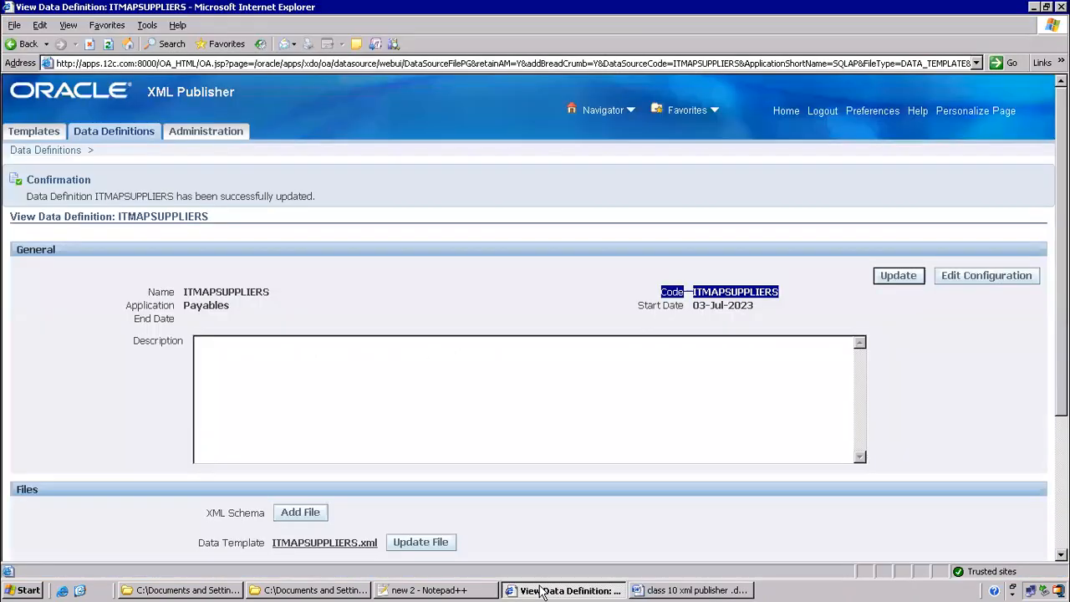
From the home page, open System Administrator > Concurrent > Program > Define
left_click(786, 112)
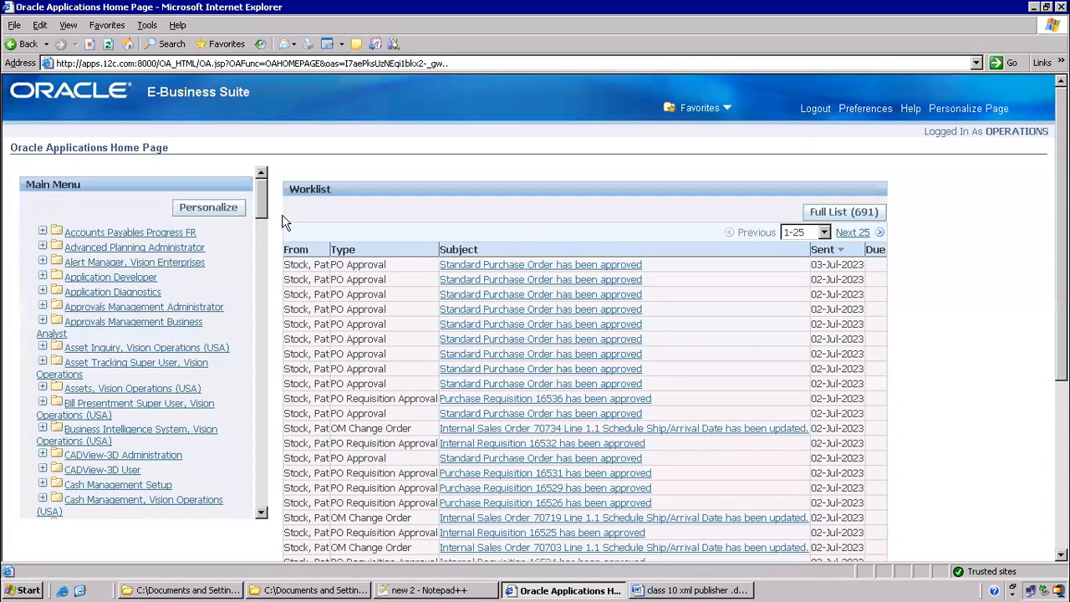
left_click_drag(262, 209, 253, 458)
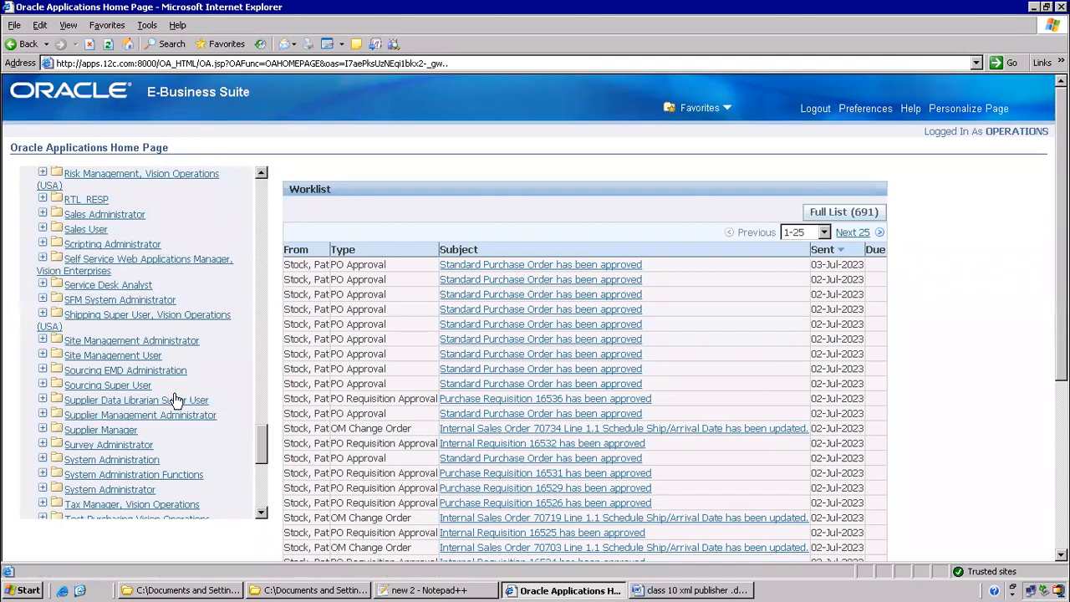
scroll(175, 399, "down", 4)
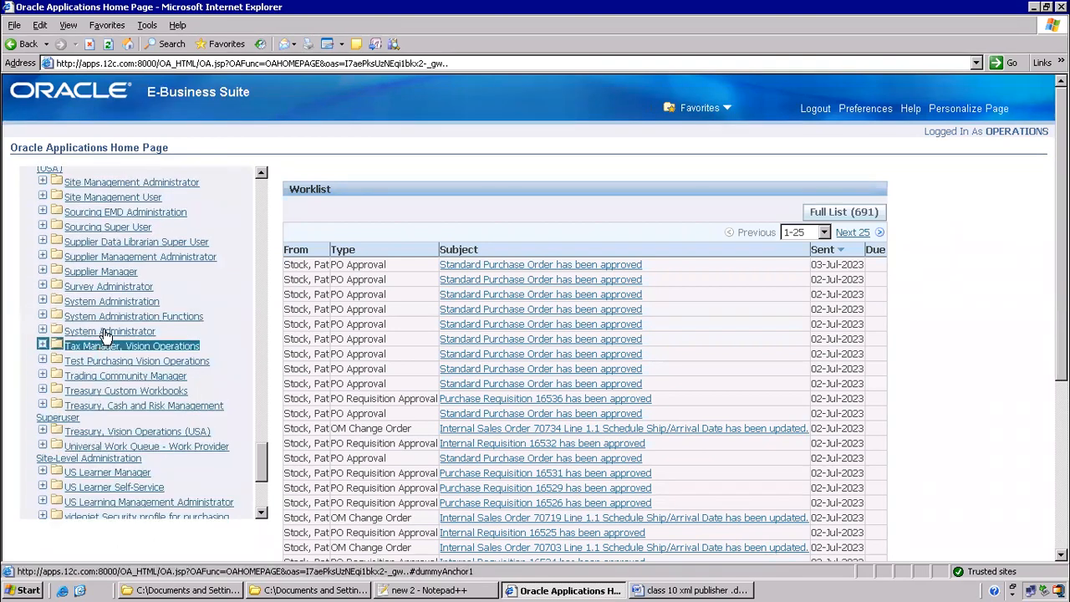
left_click(108, 333)
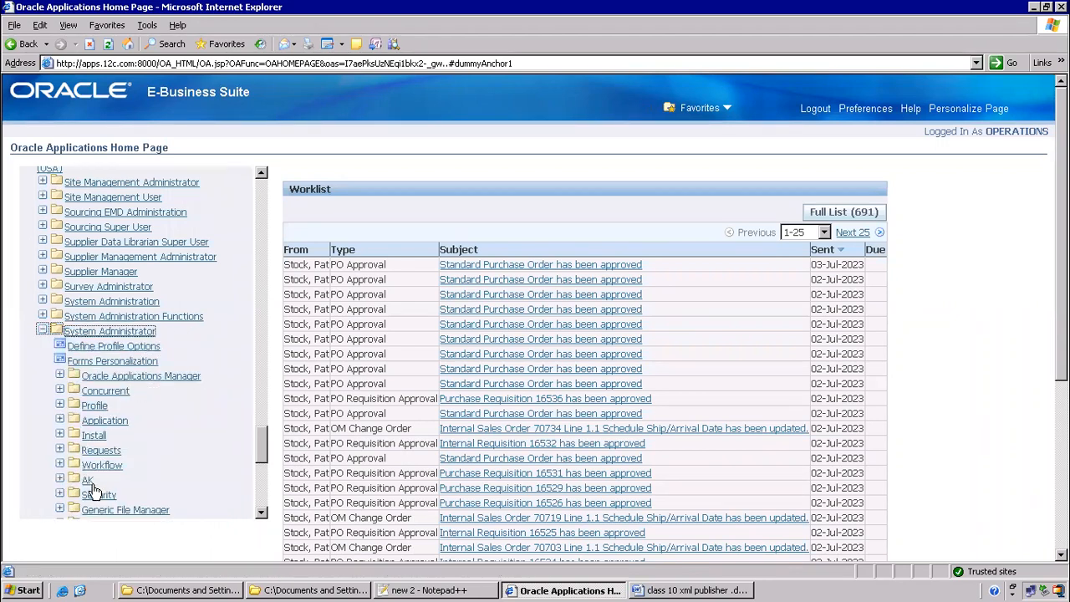
left_click(112, 393)
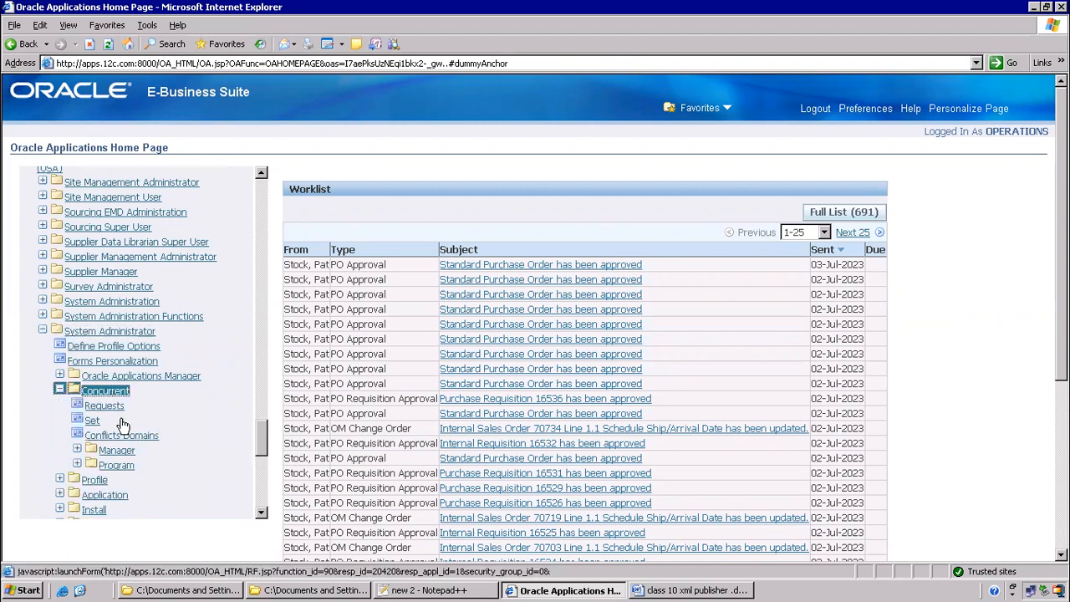
left_click(113, 467)
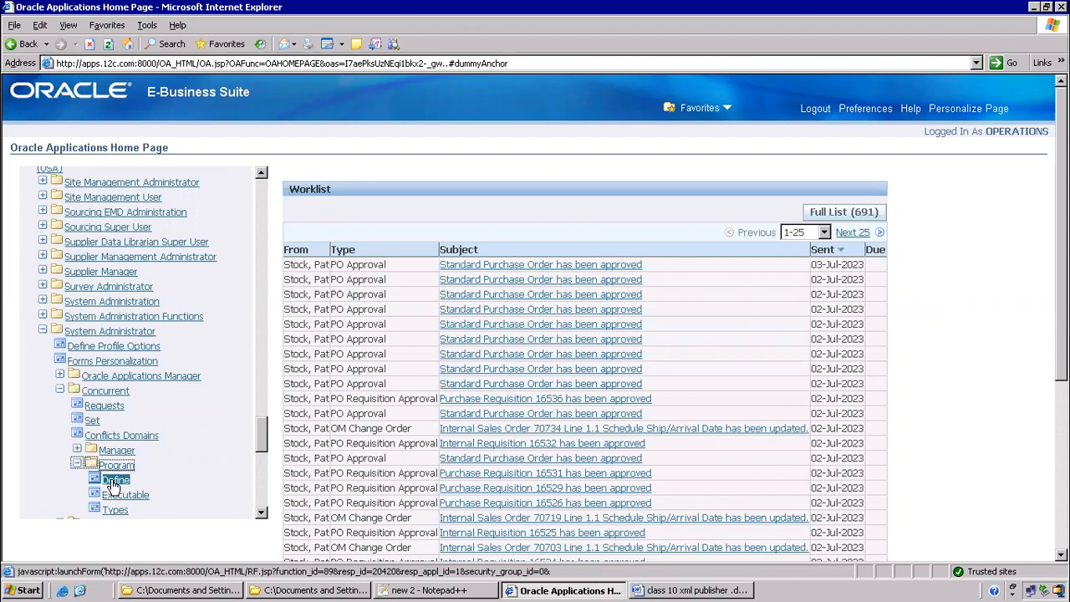
left_click(115, 481)
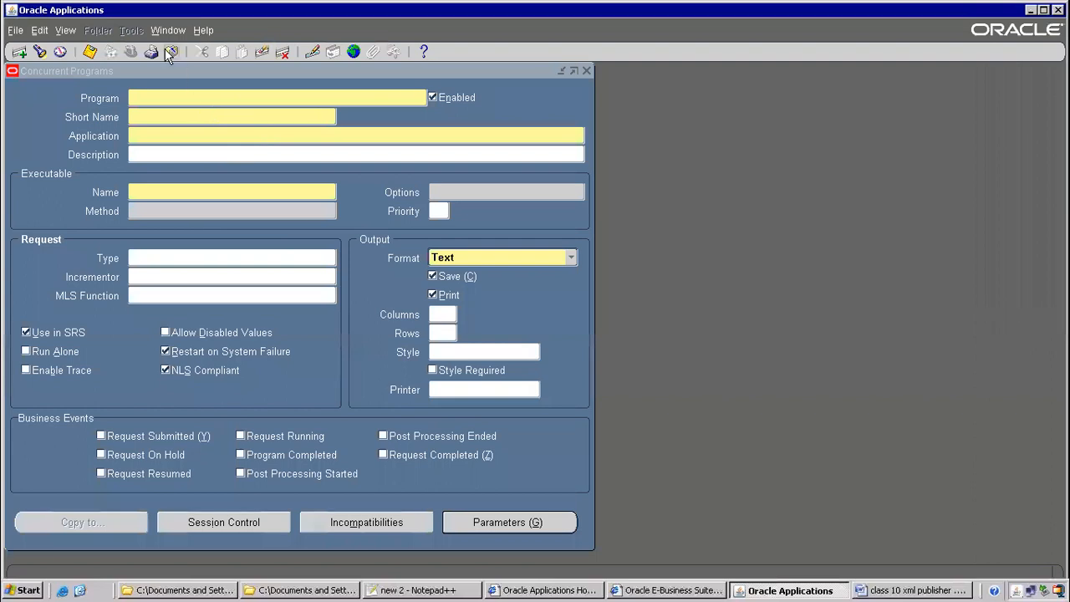
Close the form and reopen Concurrent > Program > Define from the Navigator
left_click(170, 52)
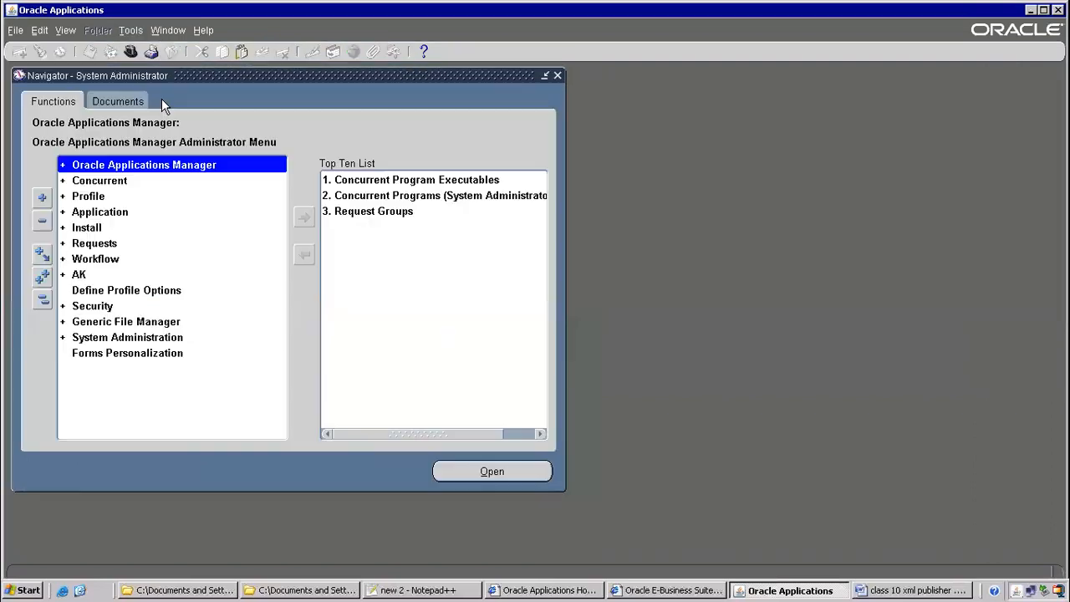
double_click(96, 181)
double_click(103, 242)
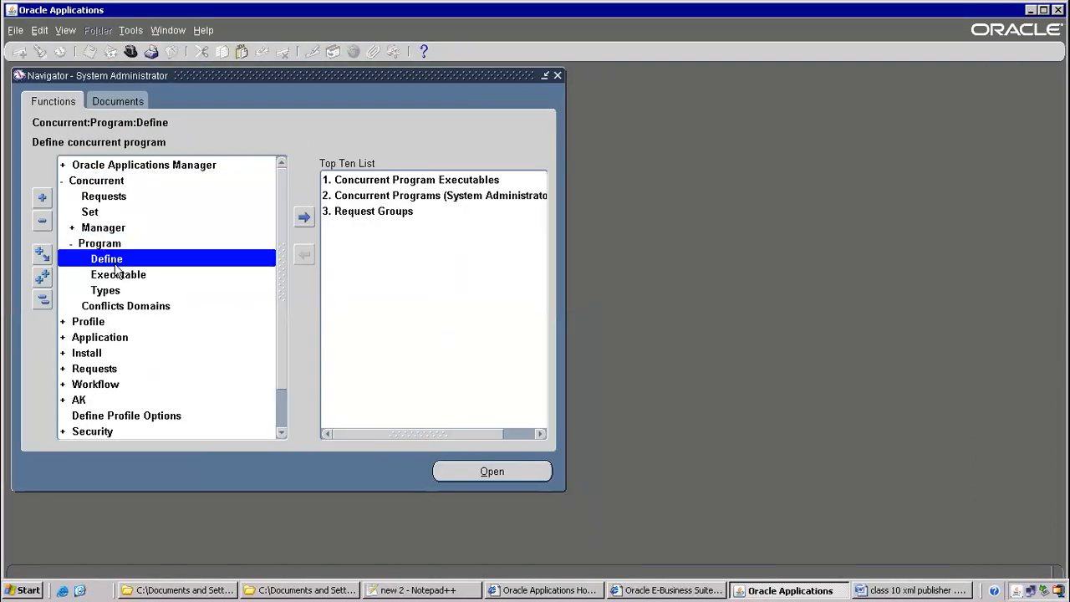
double_click(121, 250)
double_click(120, 250)
double_click(120, 255)
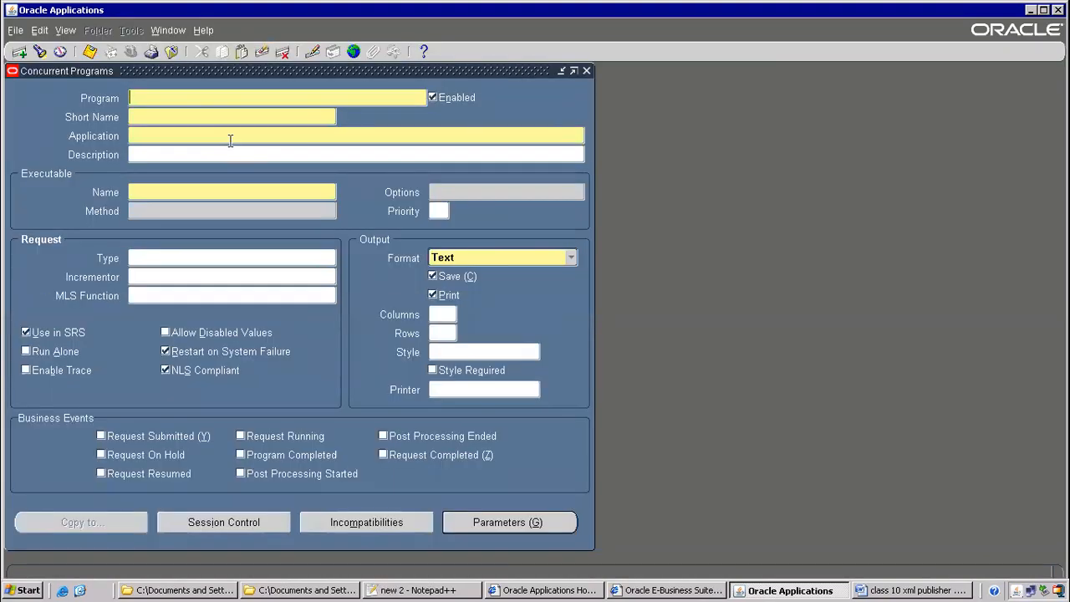
Query programs named Pick and bring up the Pick Slip Report (XML) definition
key("F11")
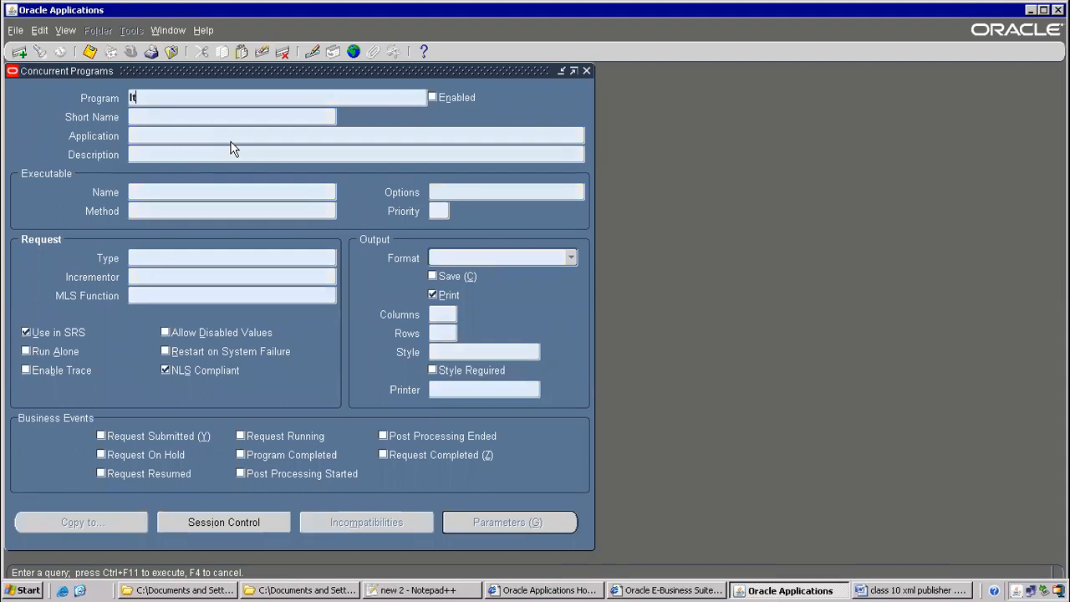
key("BackSpace")
key("BackSpace")
key("ctrl+F11")
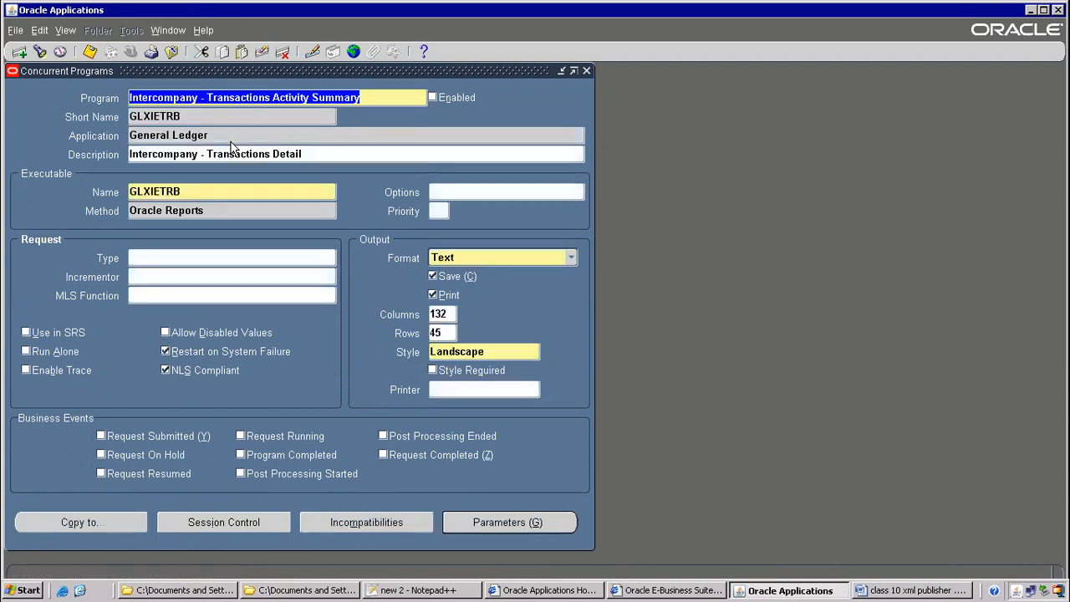
key("Down")
key("Down")
key("Down")
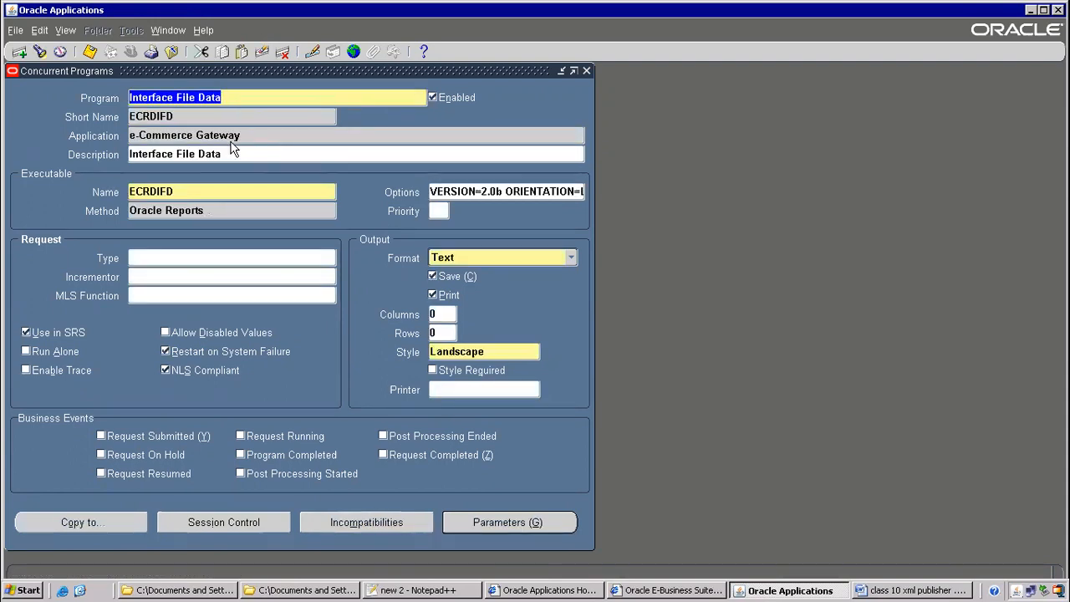
key("F11")
type("Pick%slip%")
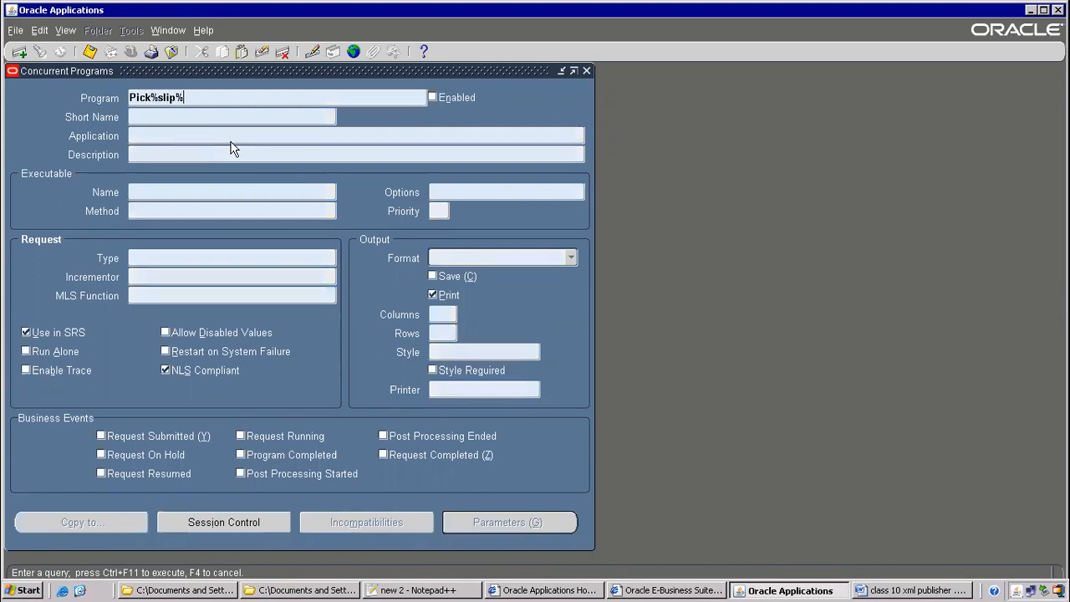
key("ctrl+F11")
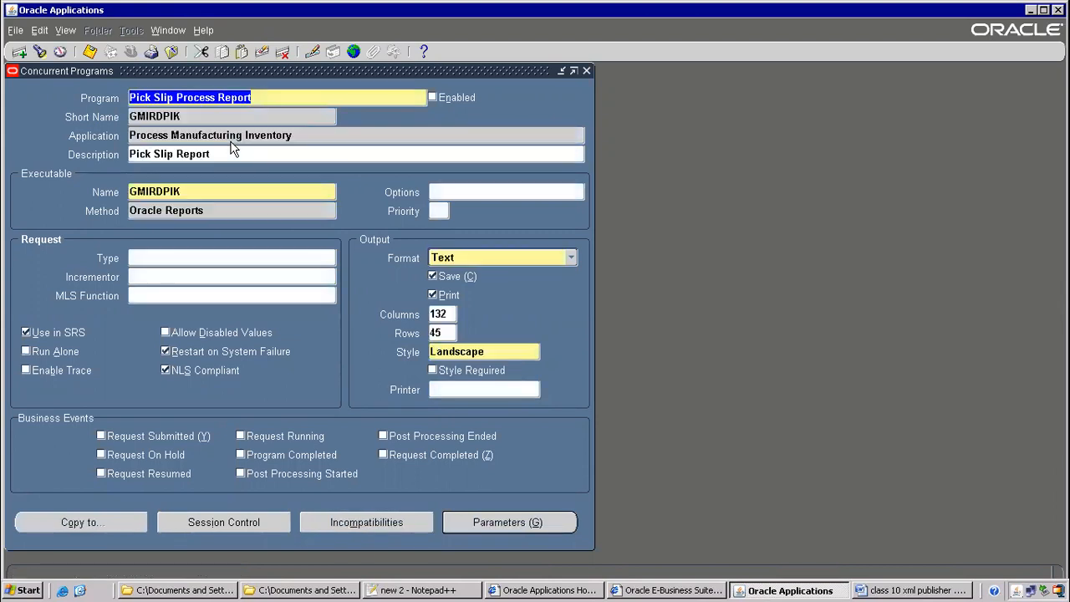
key("Down")
key("Down")
key("Down")
key("Down")
key("Down")
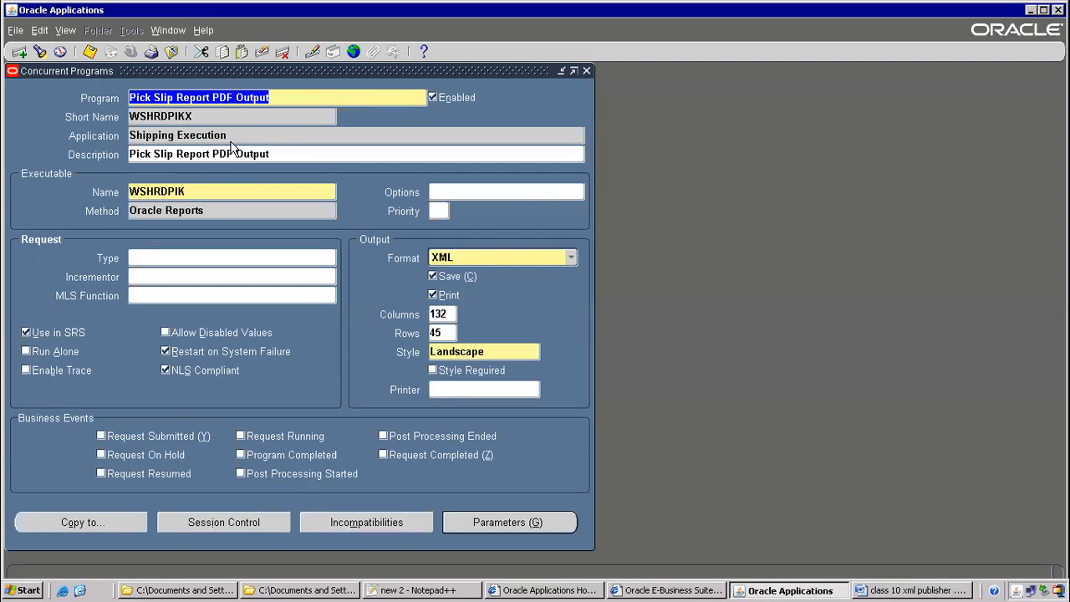
key("Up")
key("Up")
key("Up")
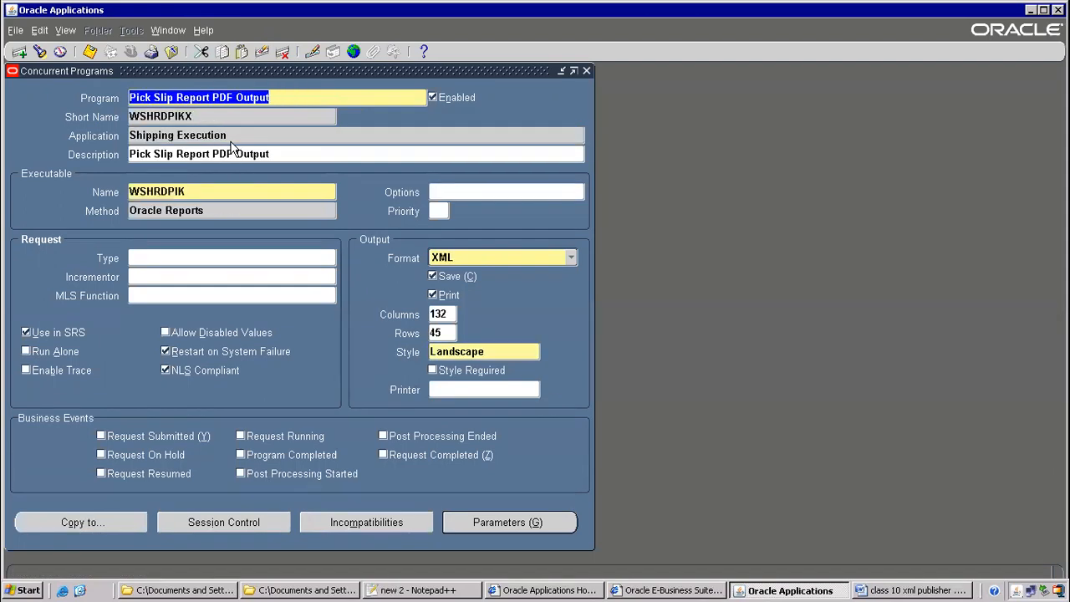
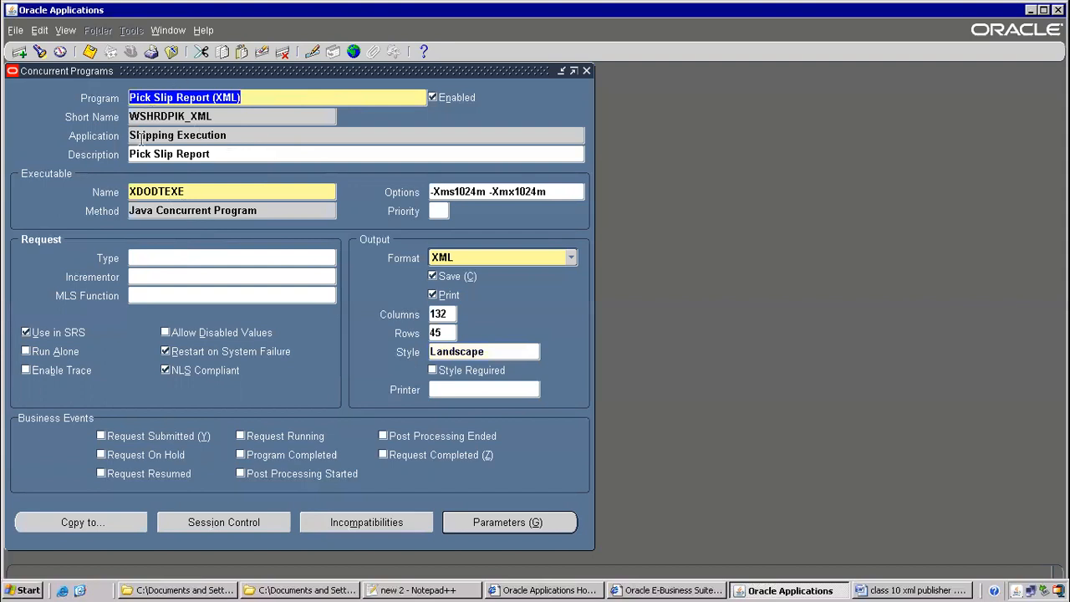
Create a new concurrent program record and paste ITMAPSUPPLIERS from the Word notes as its short name
left_click(20, 53)
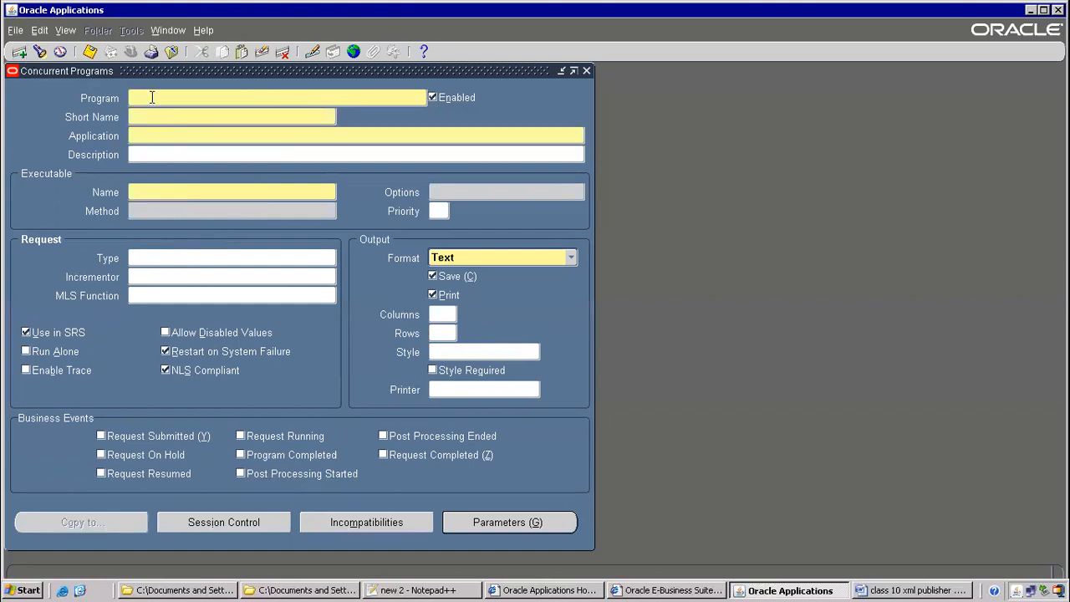
left_click(136, 116)
left_click(935, 590)
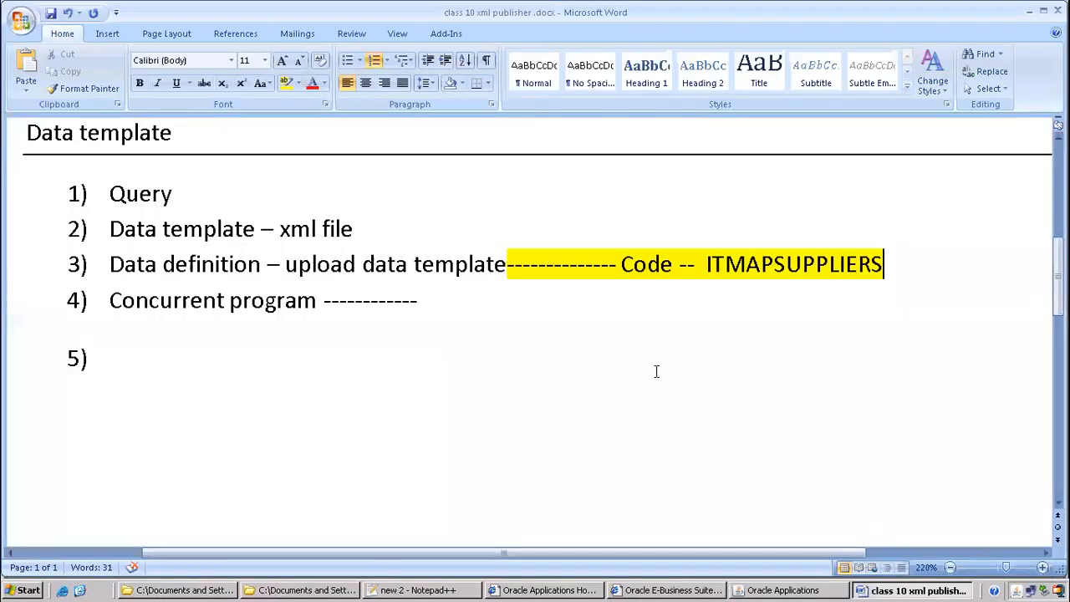
key("Down")
left_click_drag(708, 264, 745, 264)
left_click_drag(894, 264, 700, 257)
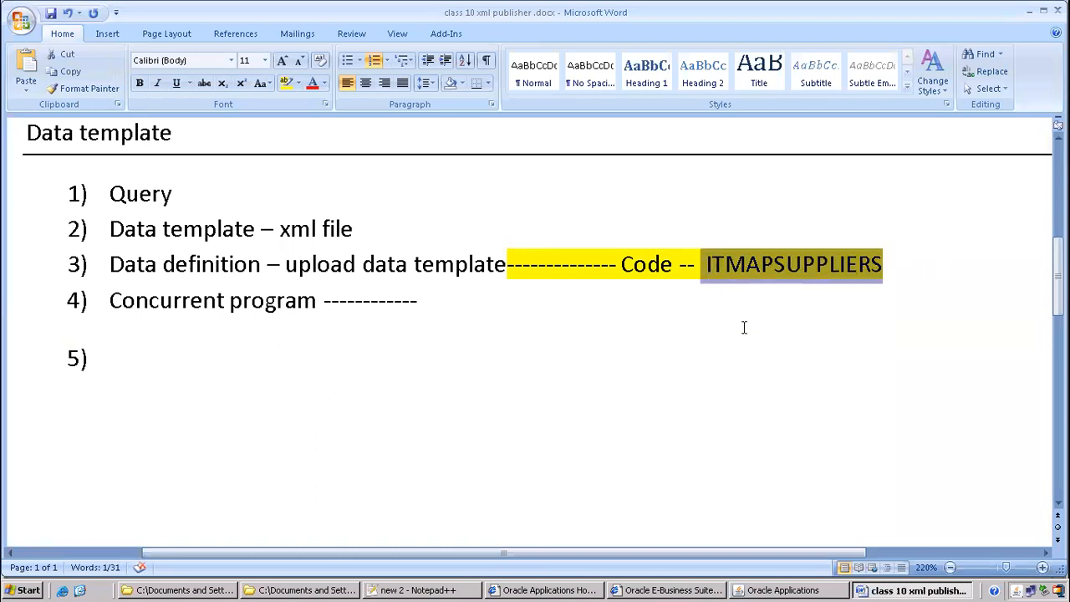
key("ctrl+c")
key("alt+Tab")
key("ctrl+v")
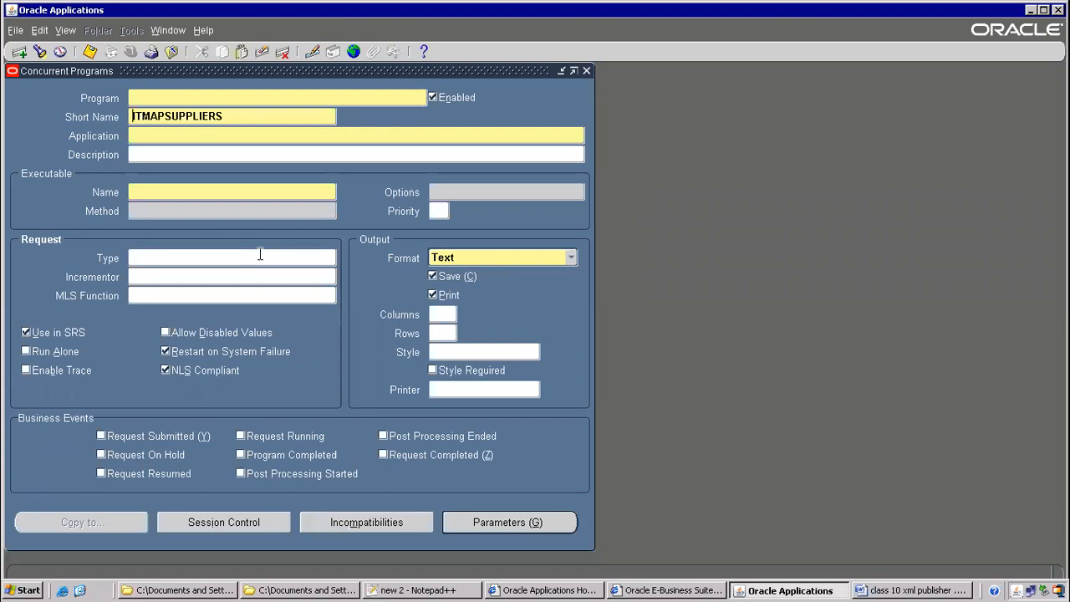
Tidy the short name, name the program ITMAPSUPPLIERS, and set its application to Payables
key("Left")
key("Left")
key("BackSpace")
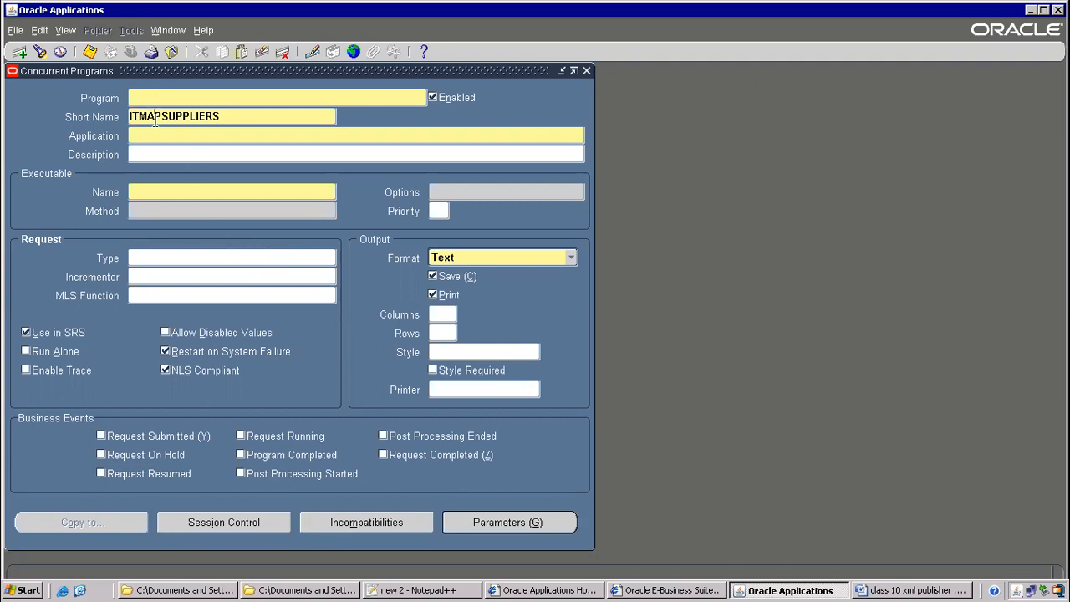
left_click_drag(251, 120, 58, 95)
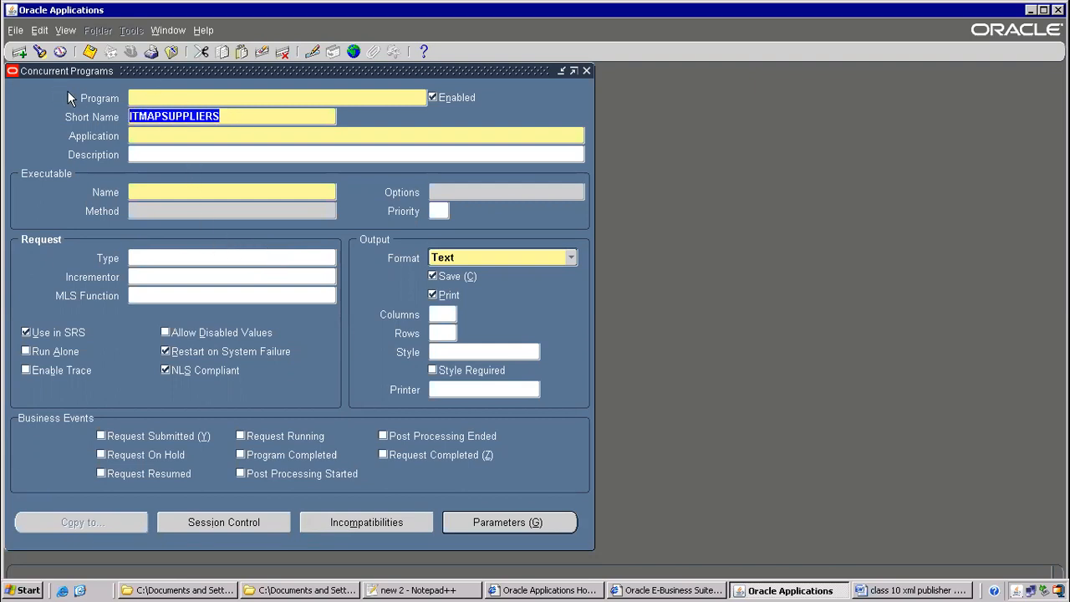
left_click(146, 99)
key("ctrl+v")
left_click(146, 136)
type("payables")
key("Tab")
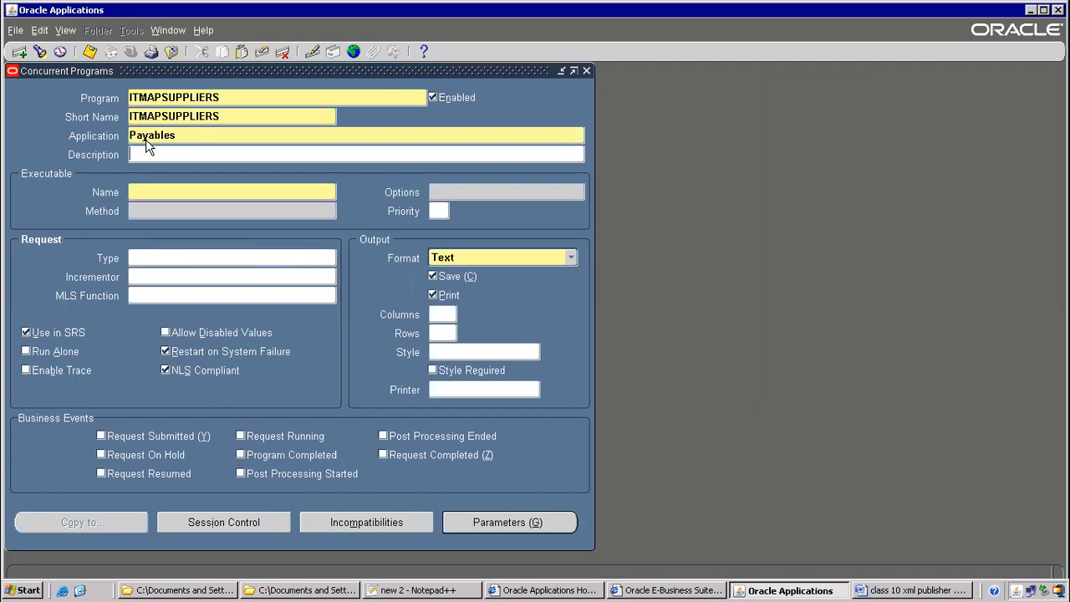
Choose XDODTEXE as the executable and XML as the output format
left_click(153, 194)
type("XDODTEXE")
key("Tab")
double_click(351, 299)
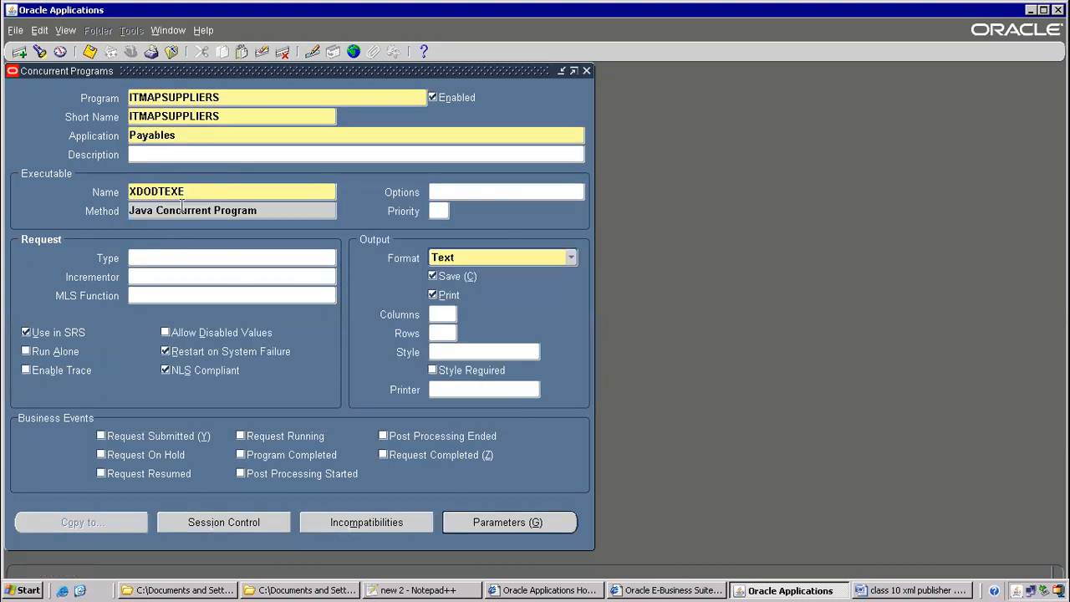
left_click(159, 214)
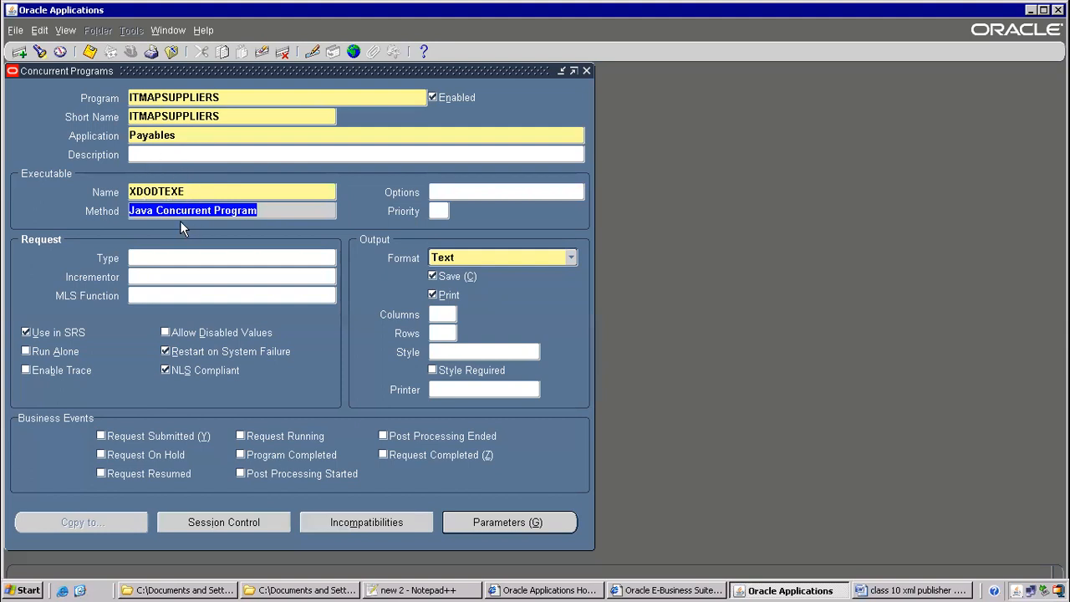
left_click(159, 191)
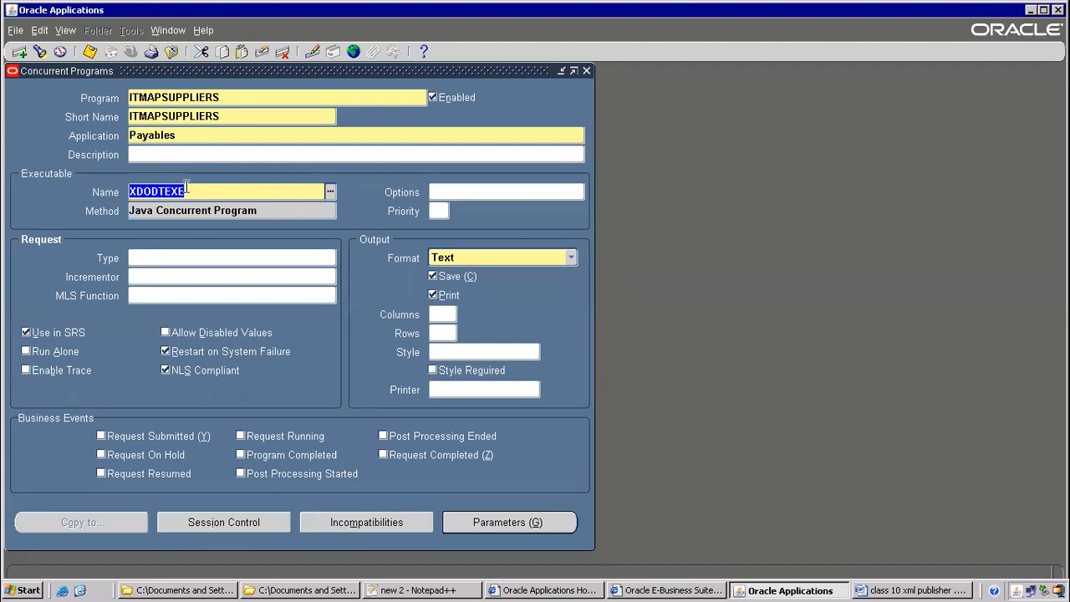
left_click(452, 260)
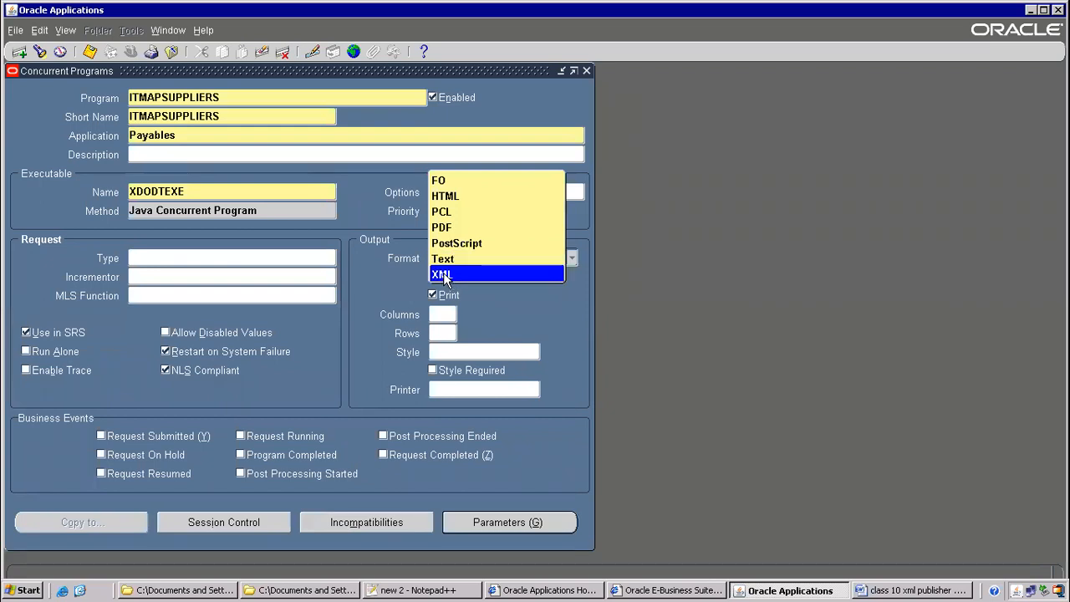
left_click(444, 276)
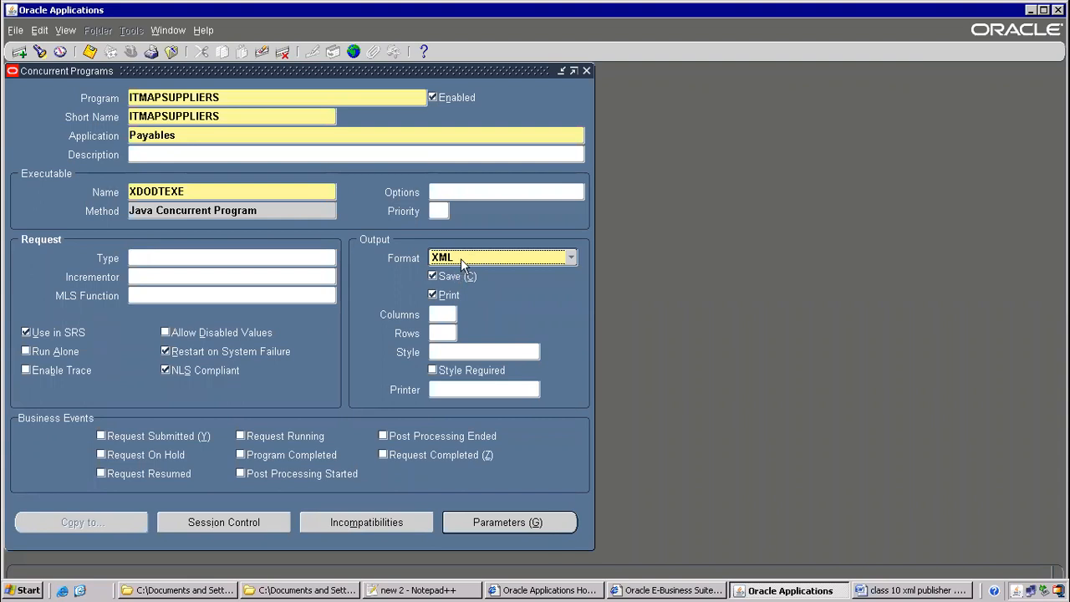
left_click(500, 526)
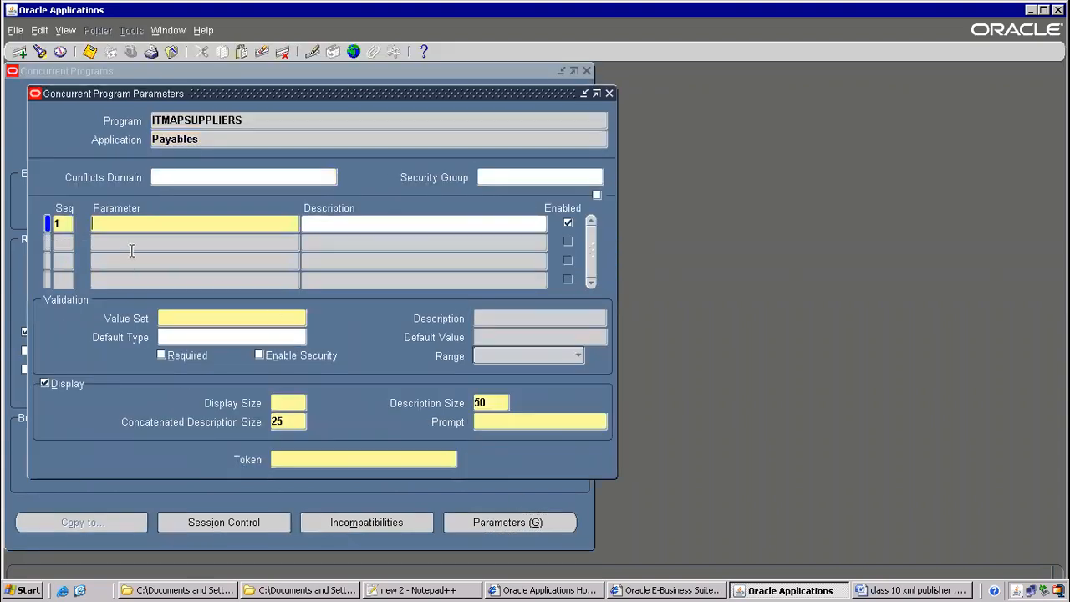
Copy p_vendor_name from the ITMAPSUPPLIERS.xml data template and paste it as the parameter token
left_click(422, 591)
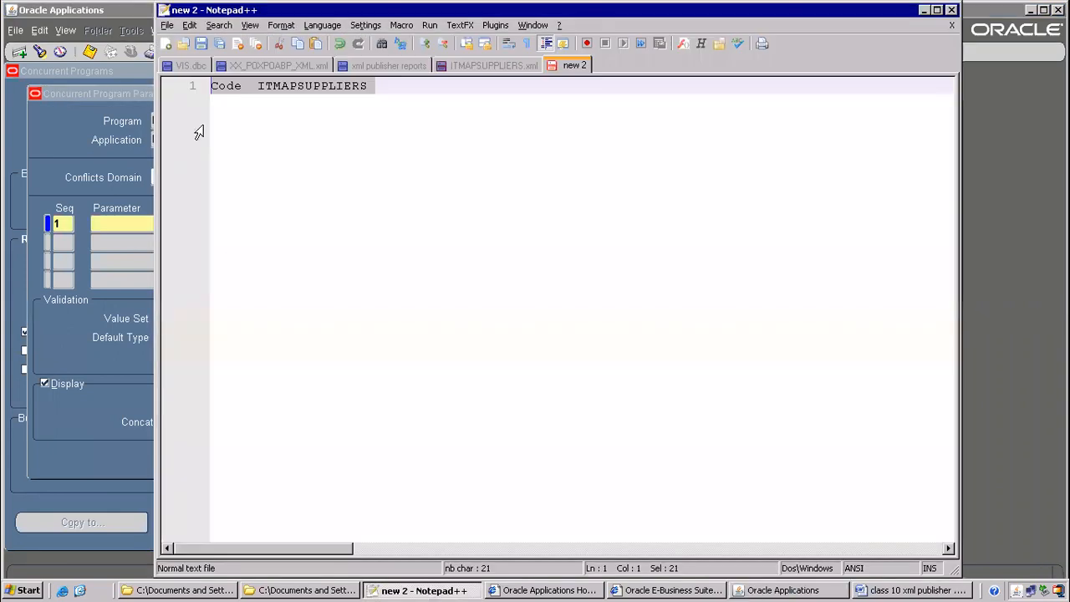
left_click(503, 70)
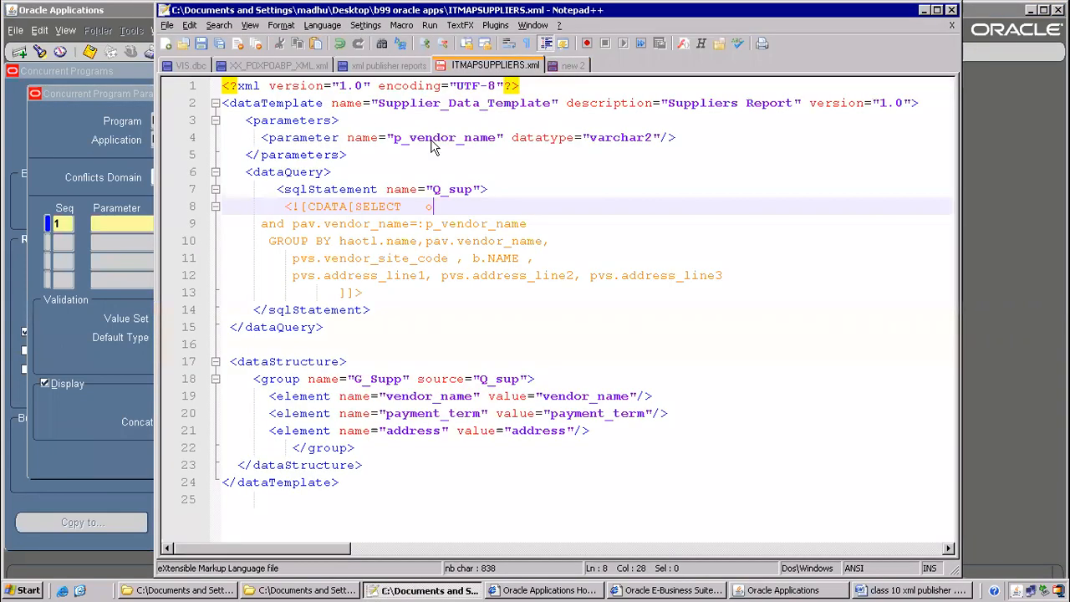
left_click(393, 137)
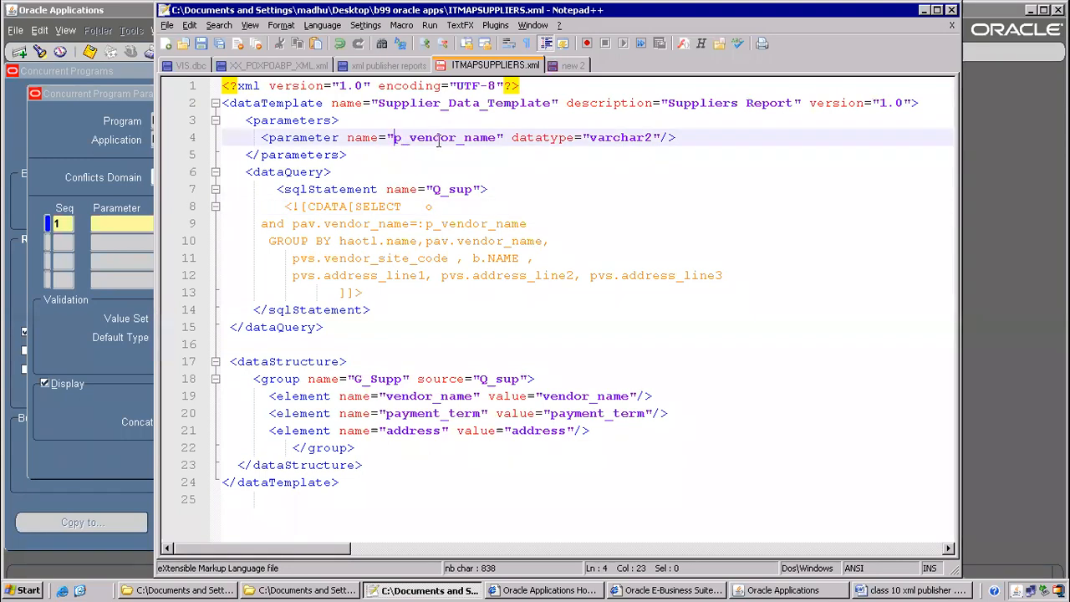
double_click(483, 138)
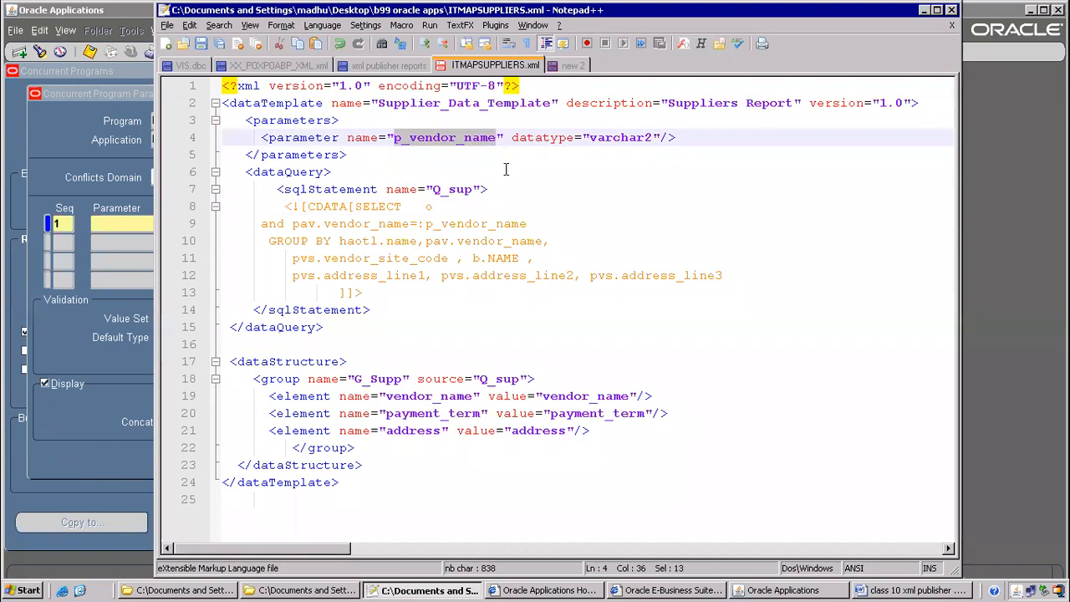
key("alt+Tab")
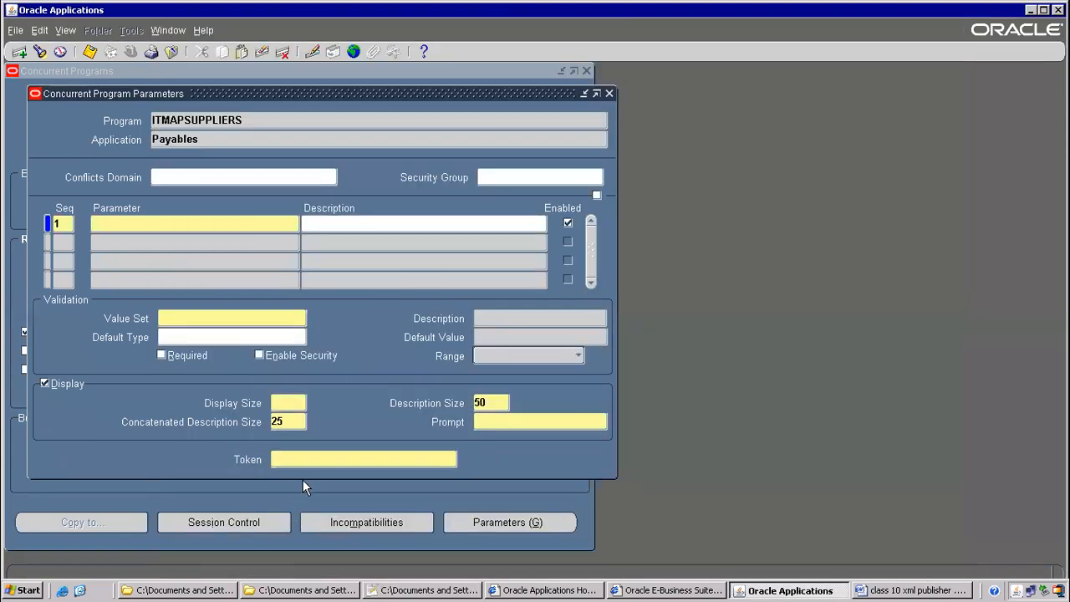
left_click(313, 459)
key("ctrl+v")
Name the parameter Supplier Name with value set AP_SRS_VENDOR_NAME, make it required, and save
left_click(124, 226)
type("Supplier Name")
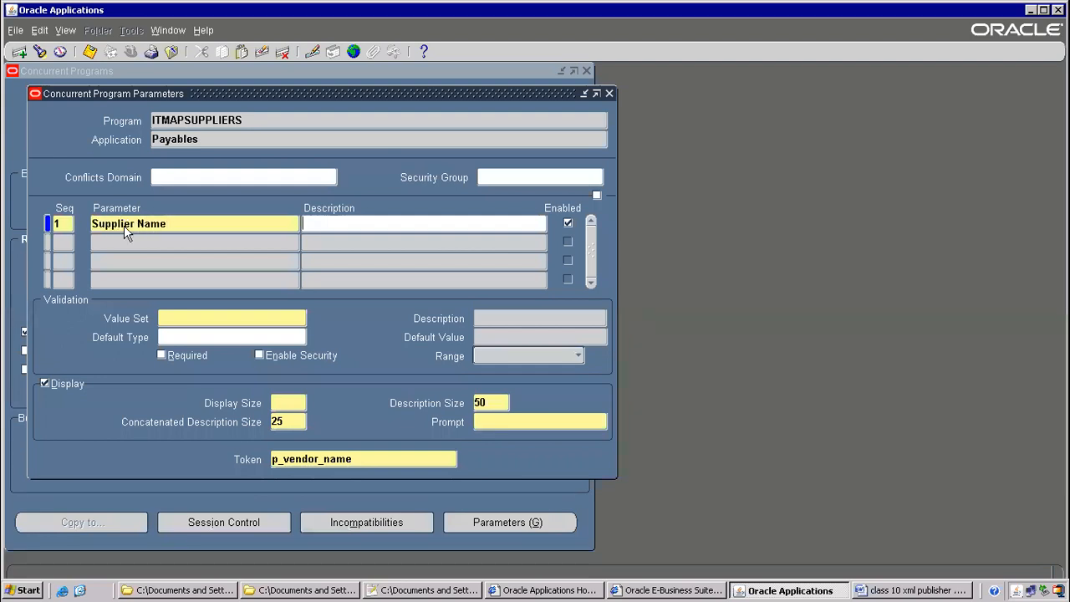
key("Tab")
left_click(201, 310)
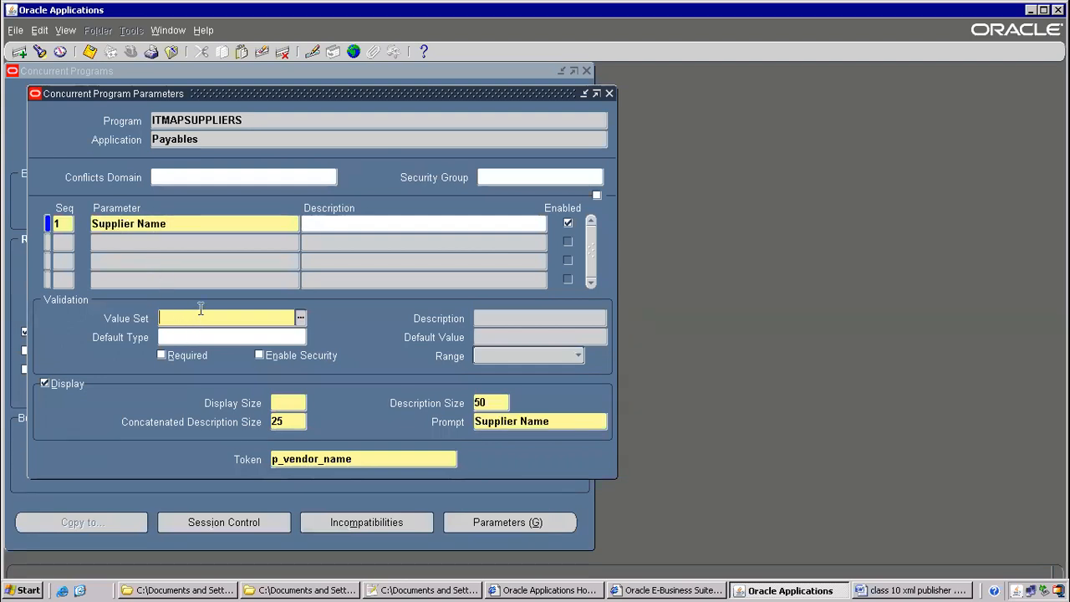
type("AP%SRS%VENDO%")
key("Tab")
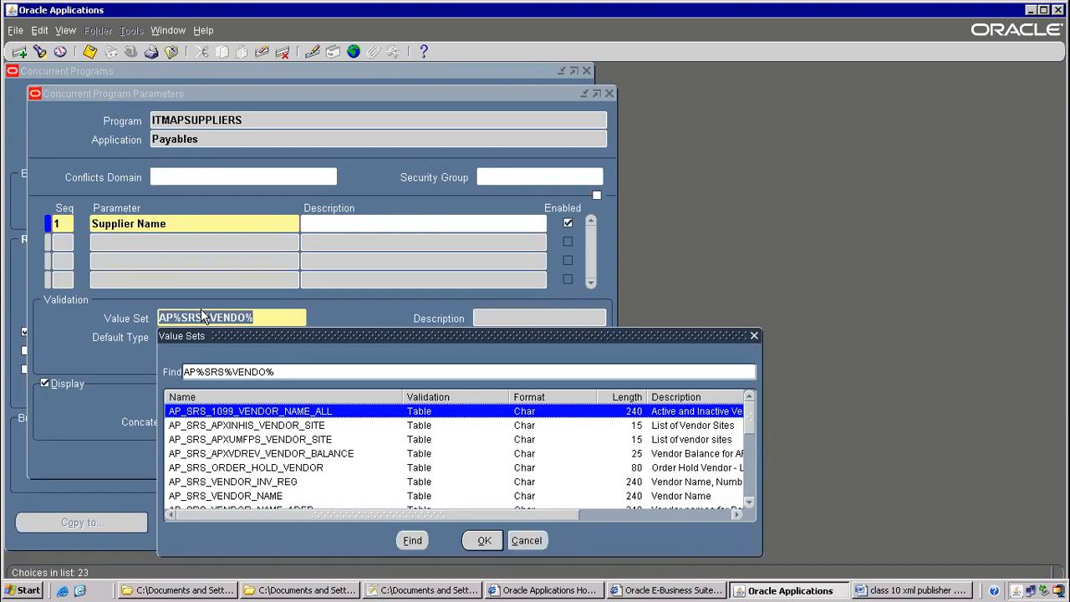
double_click(236, 495)
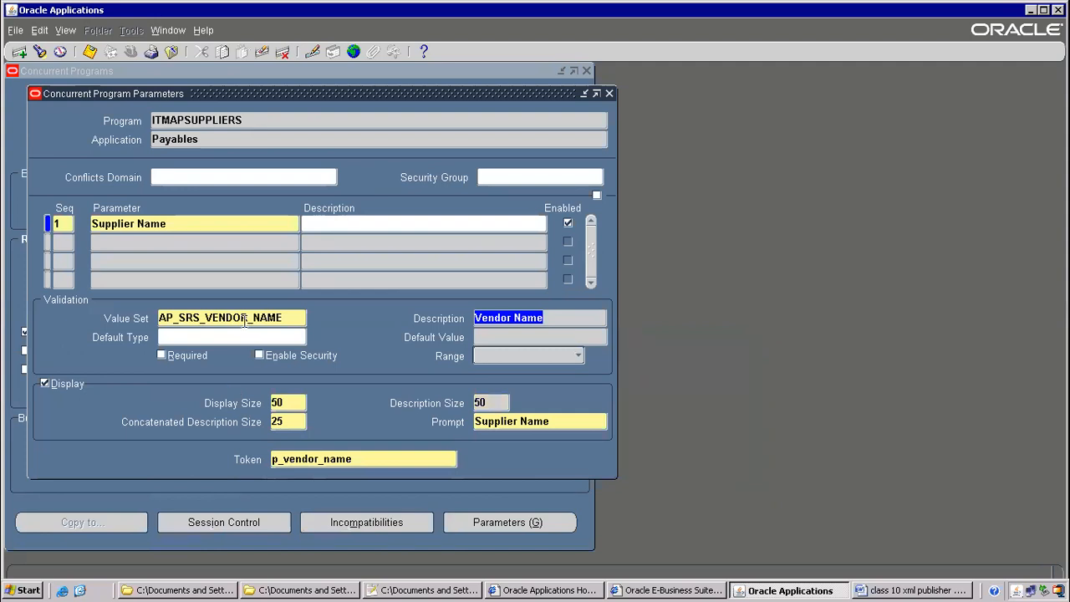
left_click(160, 355)
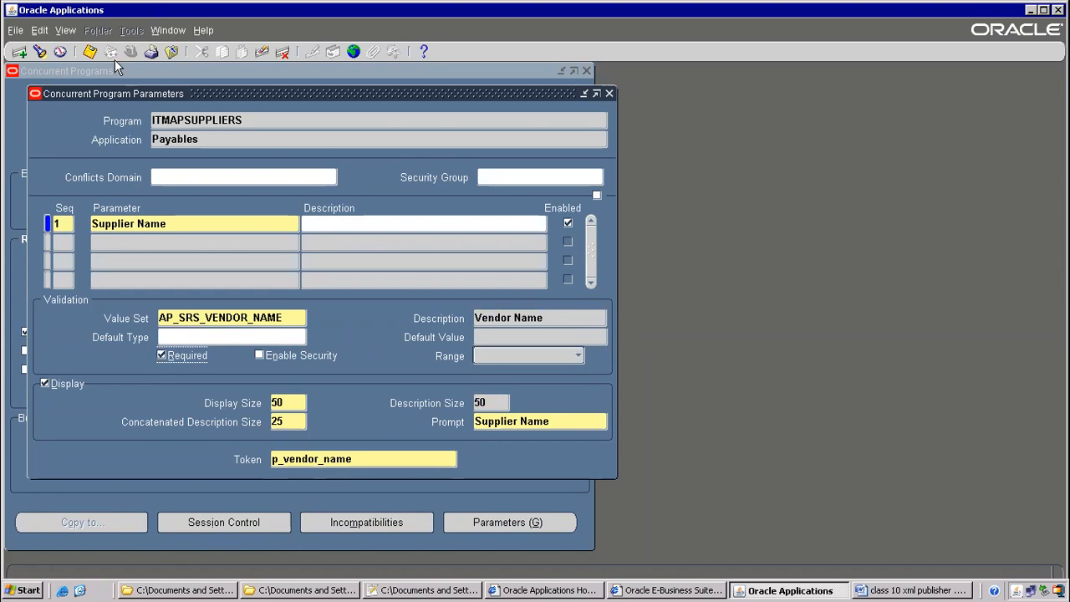
left_click(90, 52)
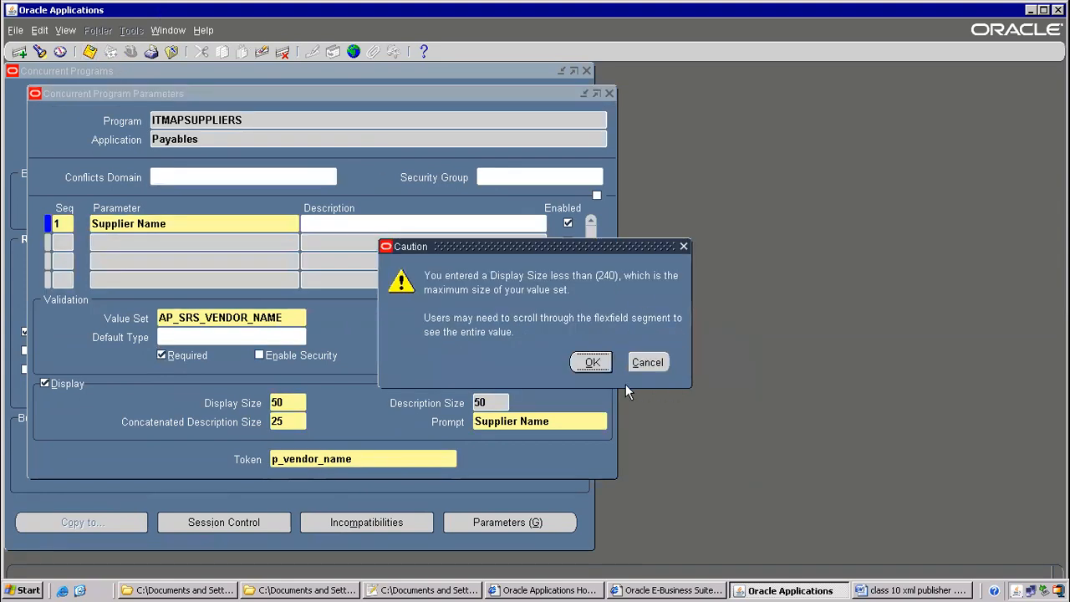
left_click(590, 363)
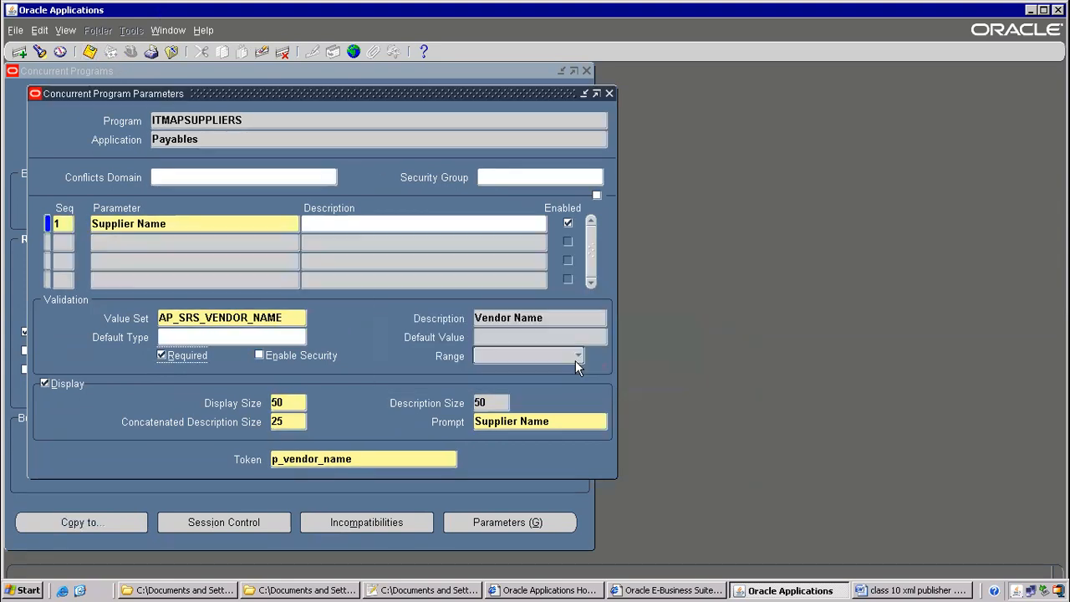
Copy the program name ITMAPSUPPLIERS and recheck its parameter definitions
left_click(609, 94)
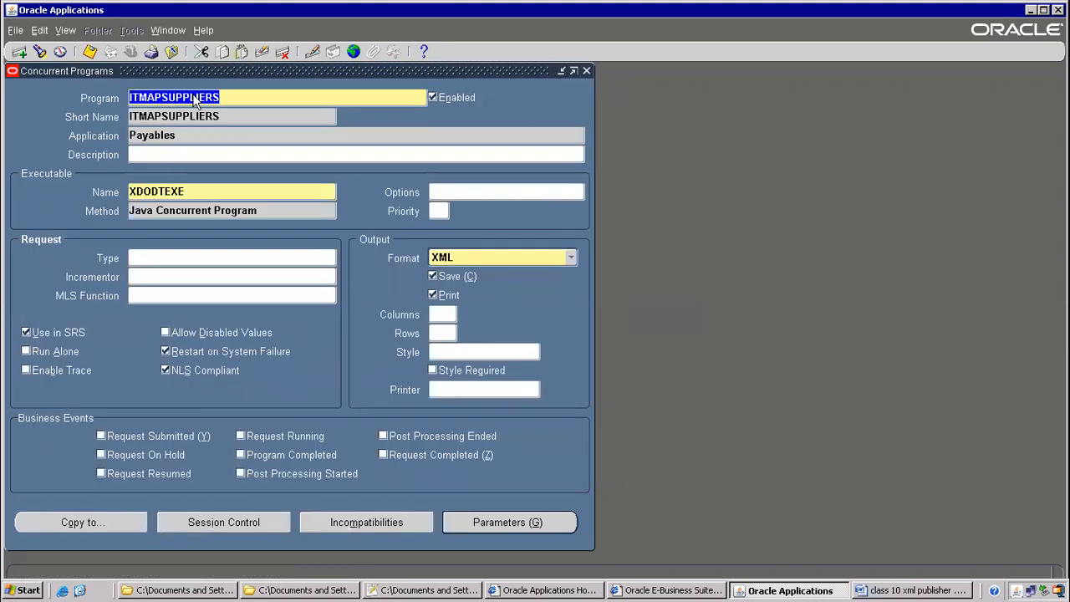
right_click(193, 98)
left_click(202, 120)
left_click(511, 523)
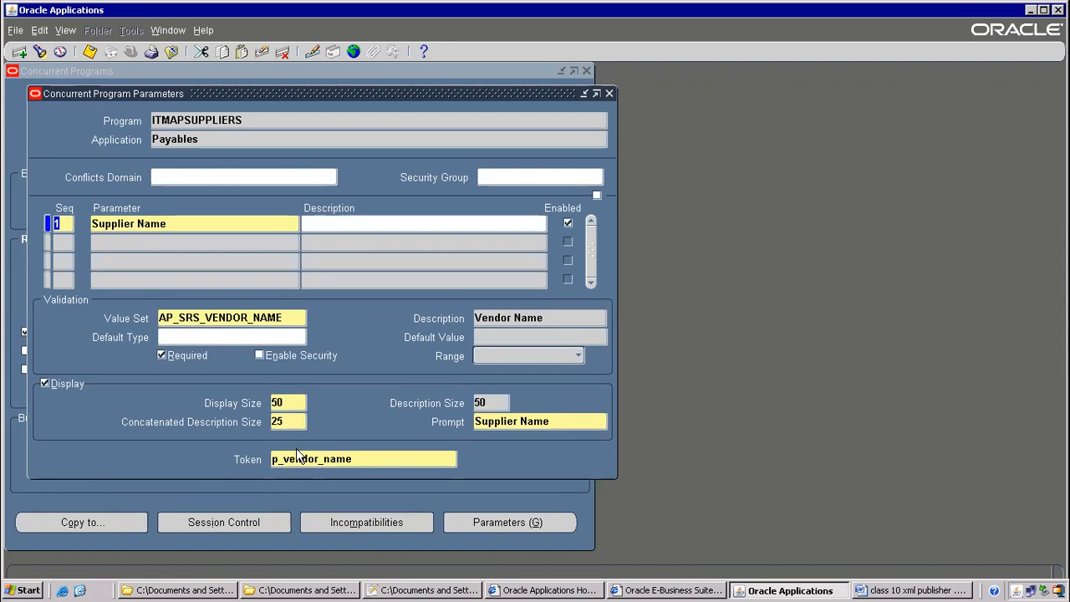
left_click(609, 93)
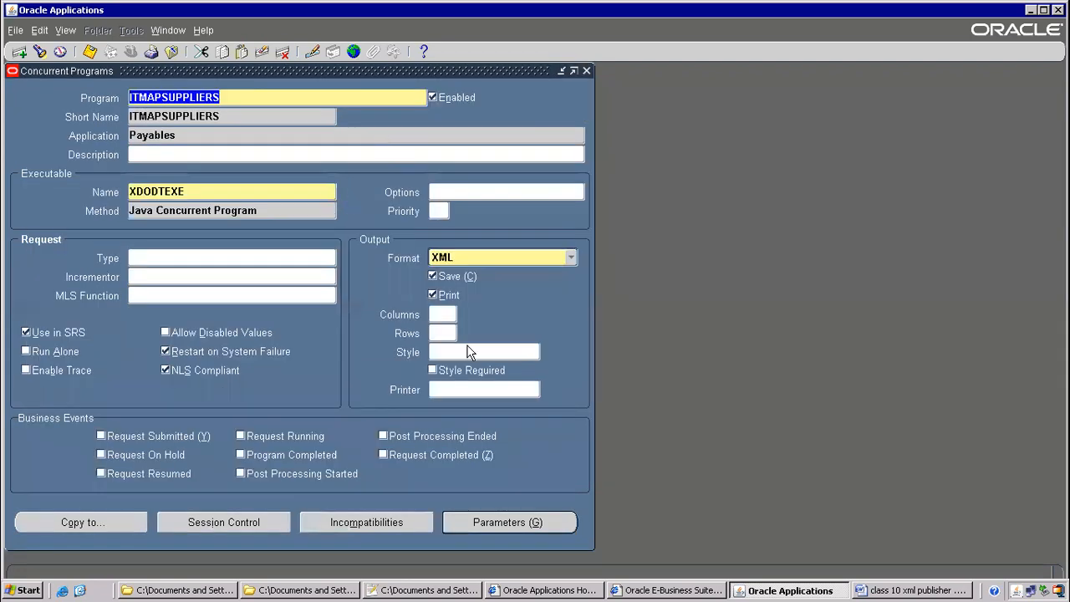
Review the SQL query from Q_sup in the ITMAPSUPPLIERS data template
left_click(451, 590)
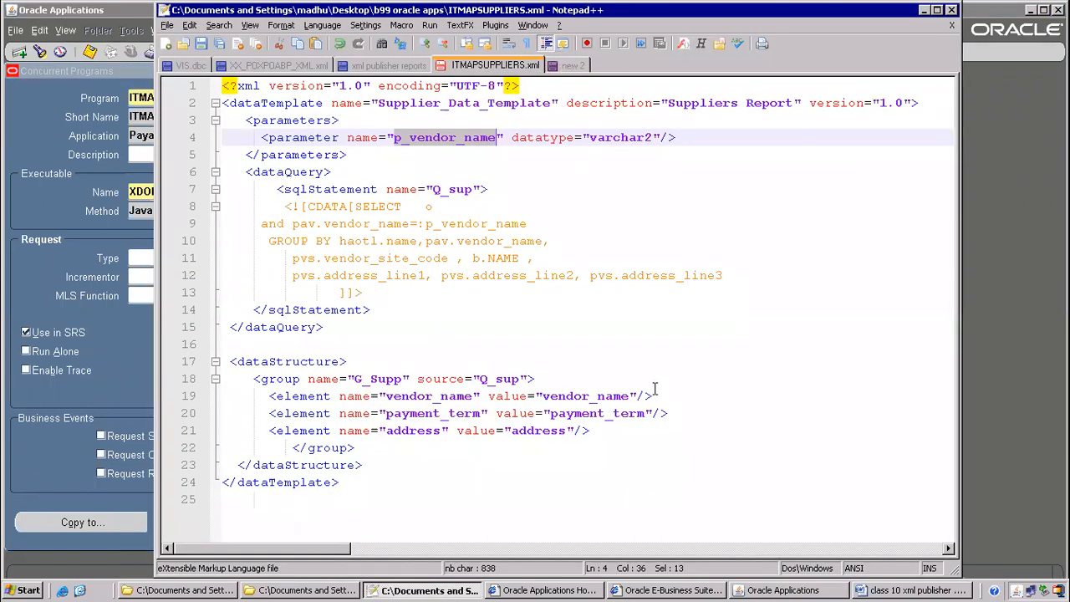
left_click(139, 116)
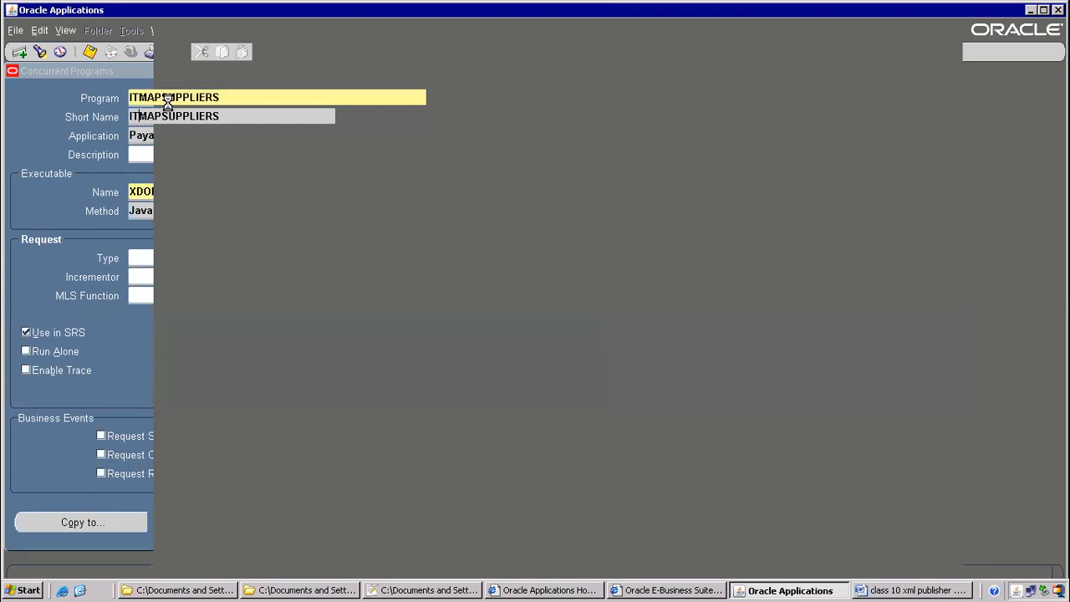
left_click(168, 97)
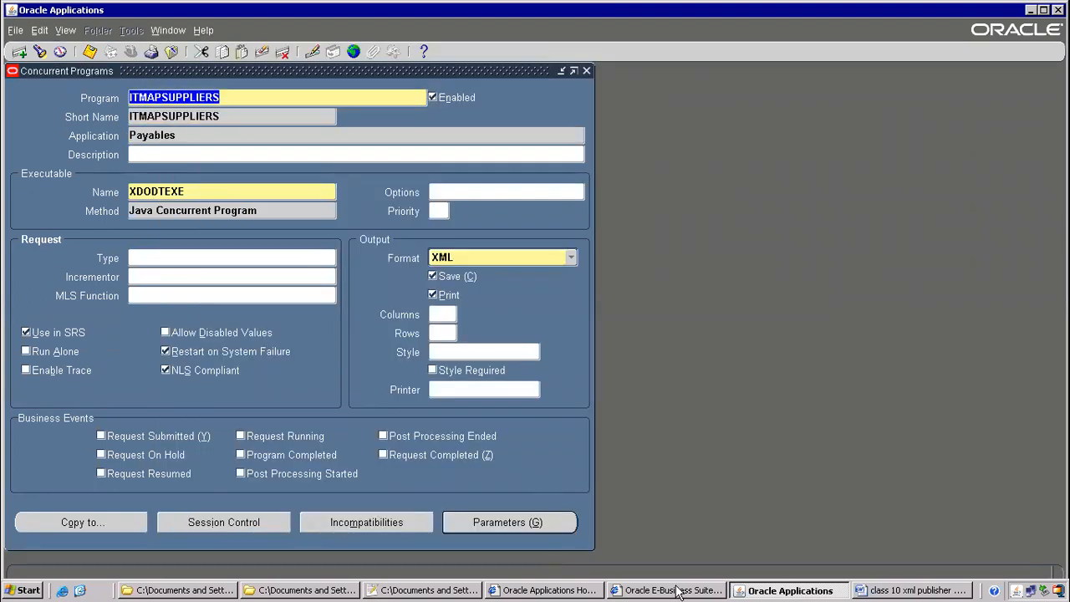
left_click(424, 591)
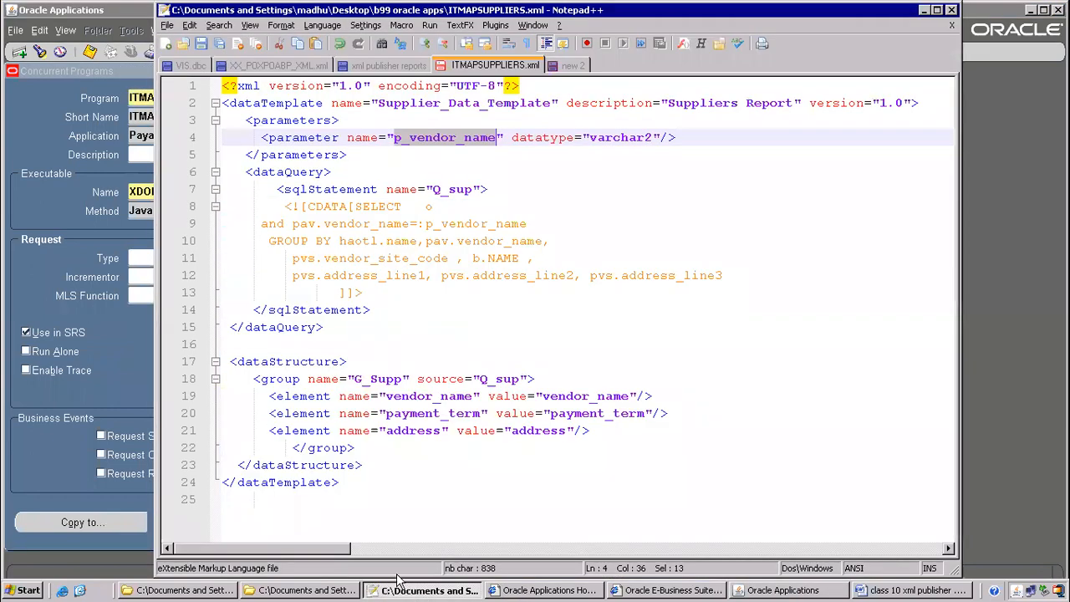
left_click_drag(407, 206, 446, 292)
left_click(68, 122)
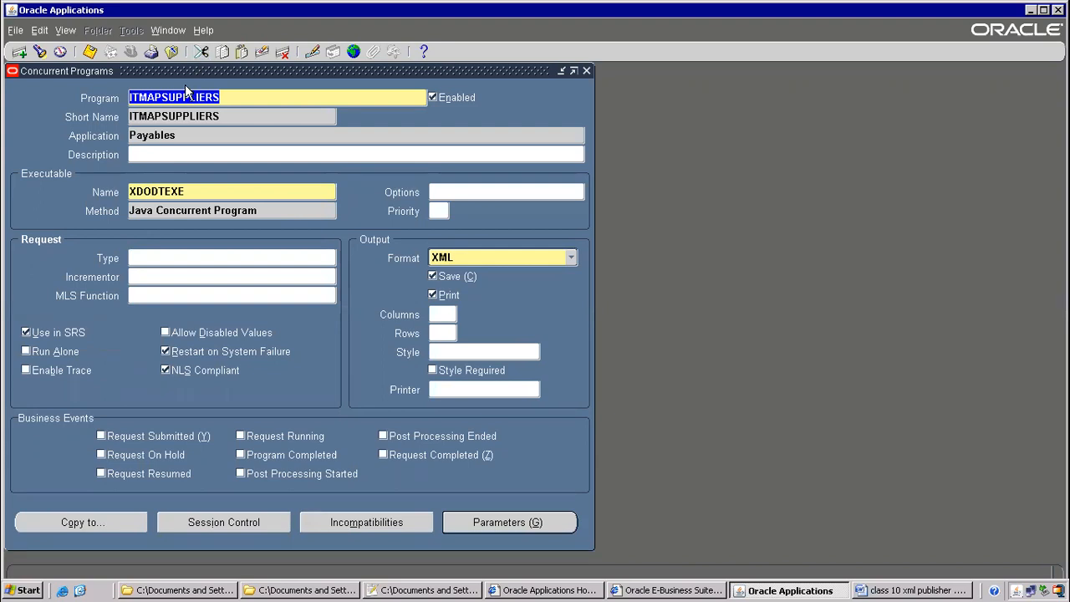
left_click_drag(177, 74, 264, 118)
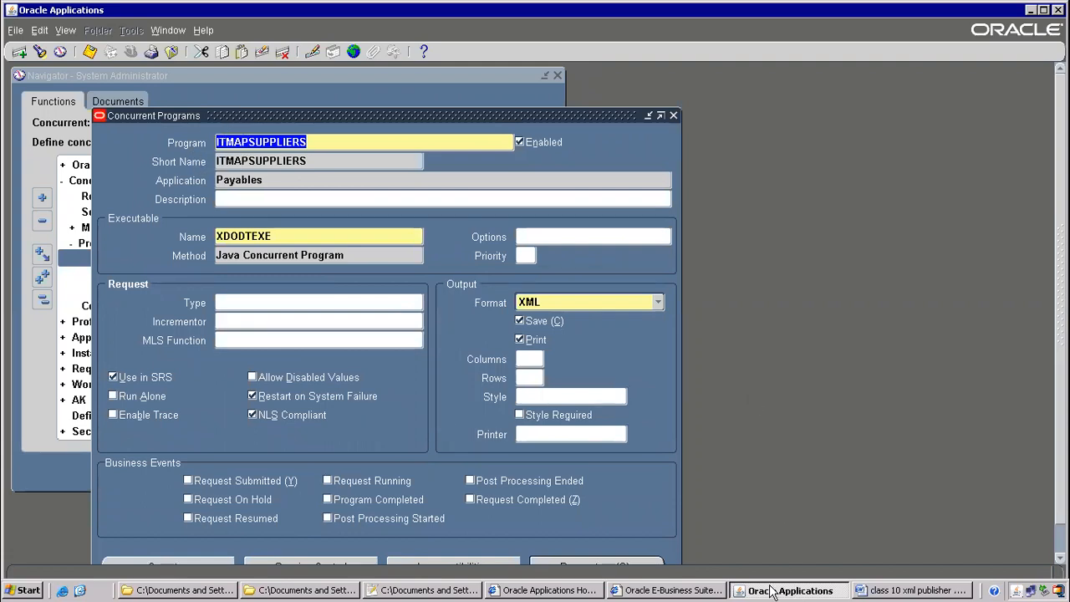
left_click(448, 590)
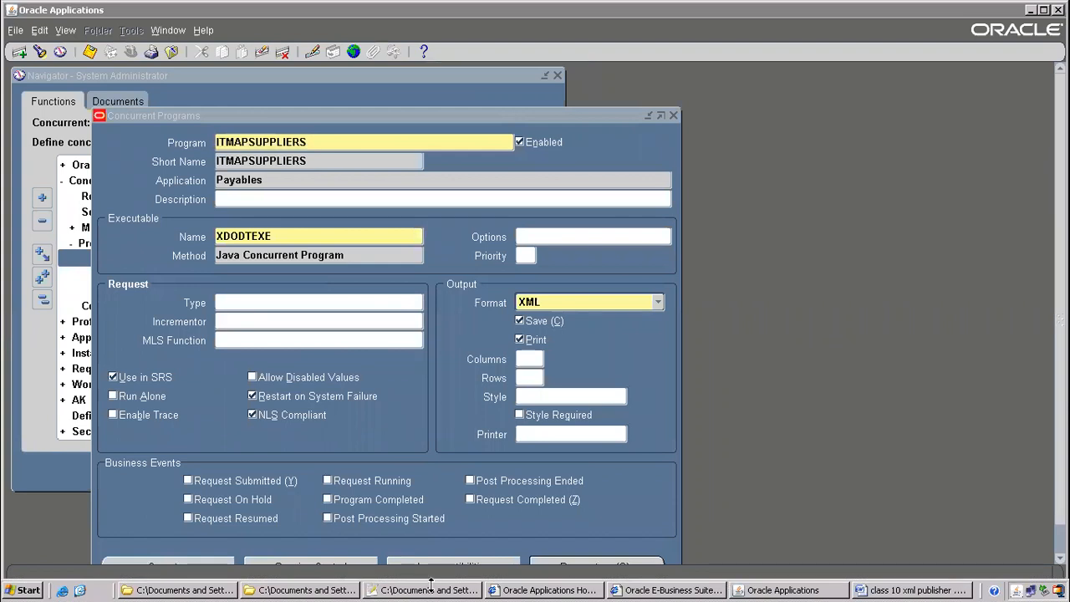
left_click(429, 590)
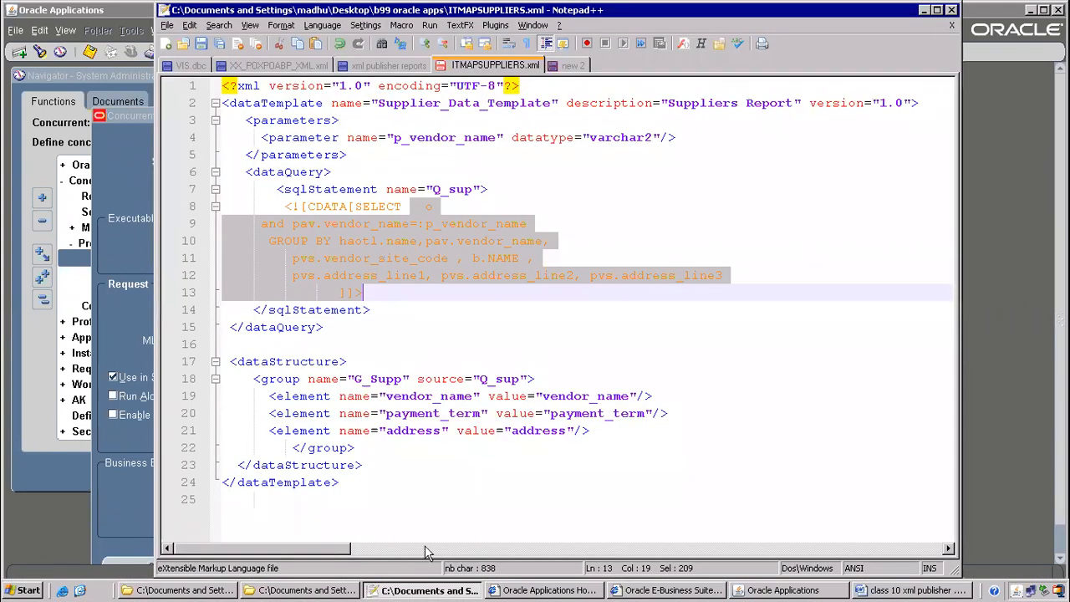
left_click(436, 243)
left_click_drag(427, 189, 458, 276)
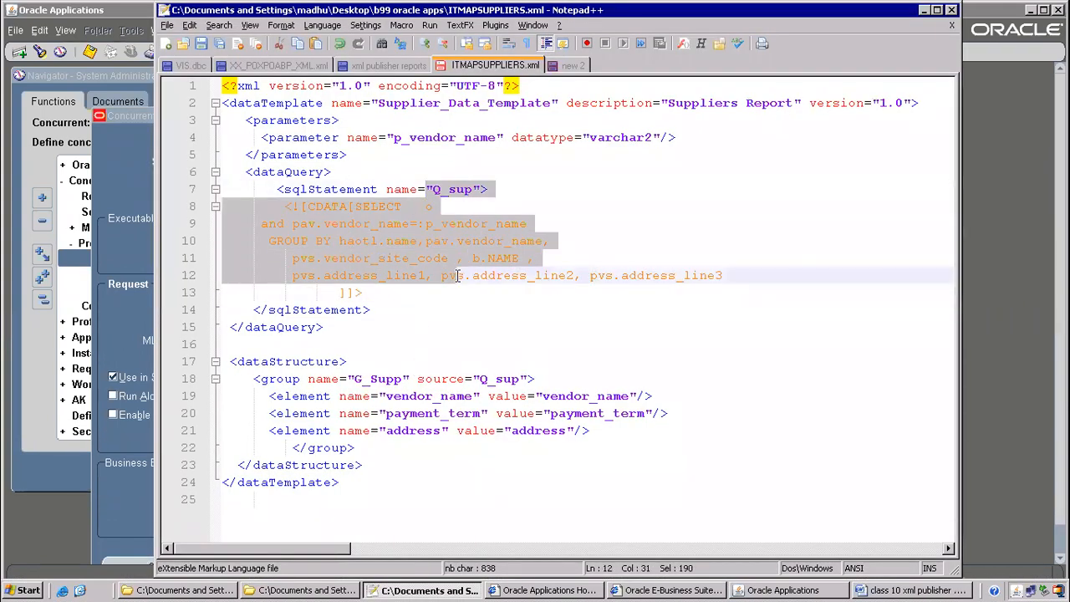
Check the Word notes against the ITMAPSUPPLIERS short and program names in the form
left_click(897, 590)
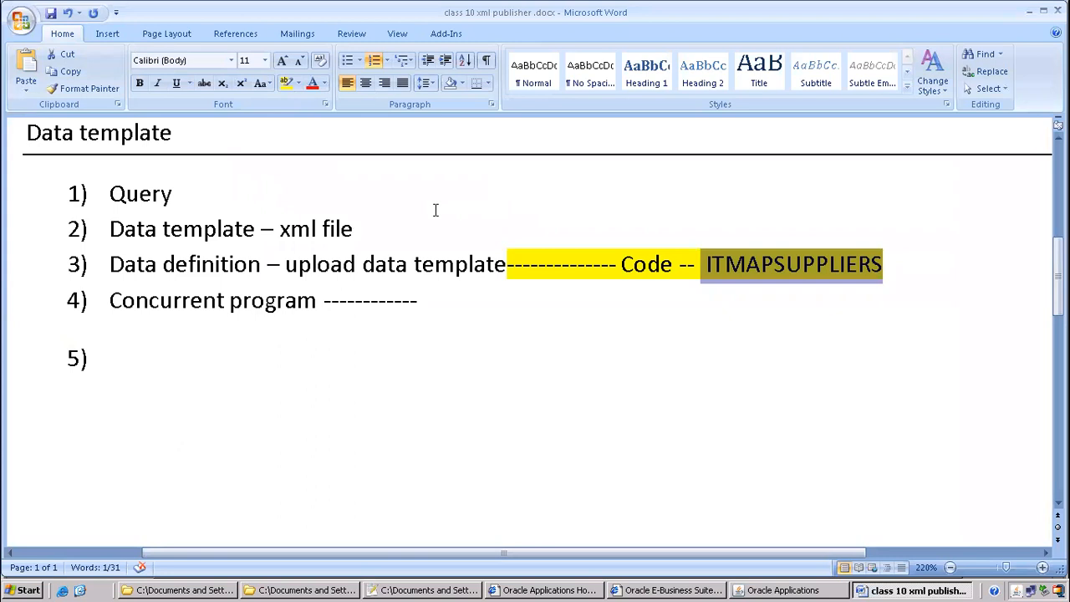
left_click(797, 590)
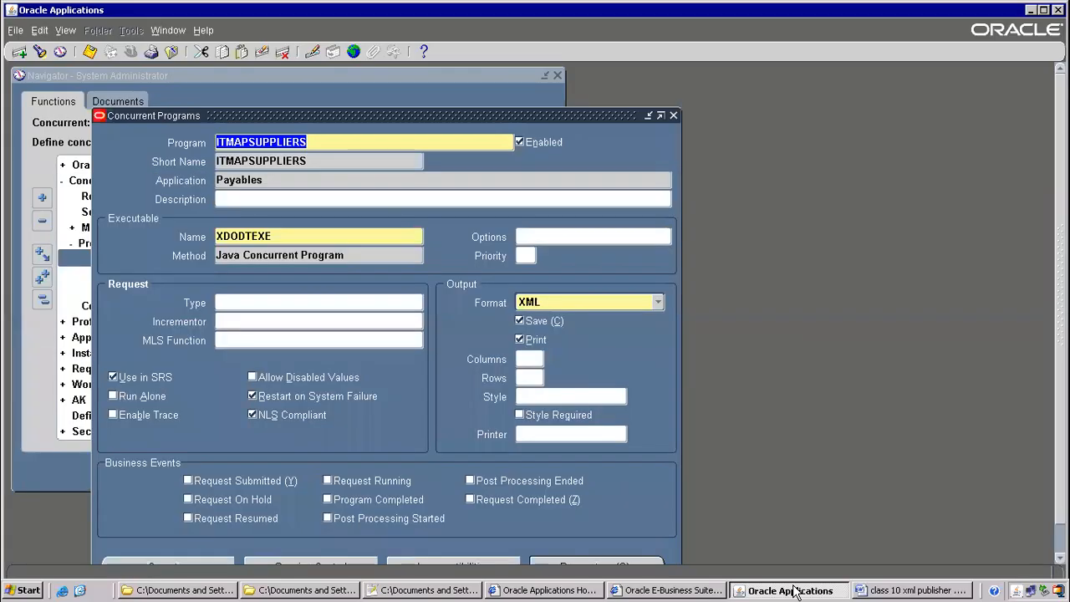
double_click(301, 159)
left_click(309, 147)
double_click(308, 146)
left_click_drag(361, 115, 326, 91)
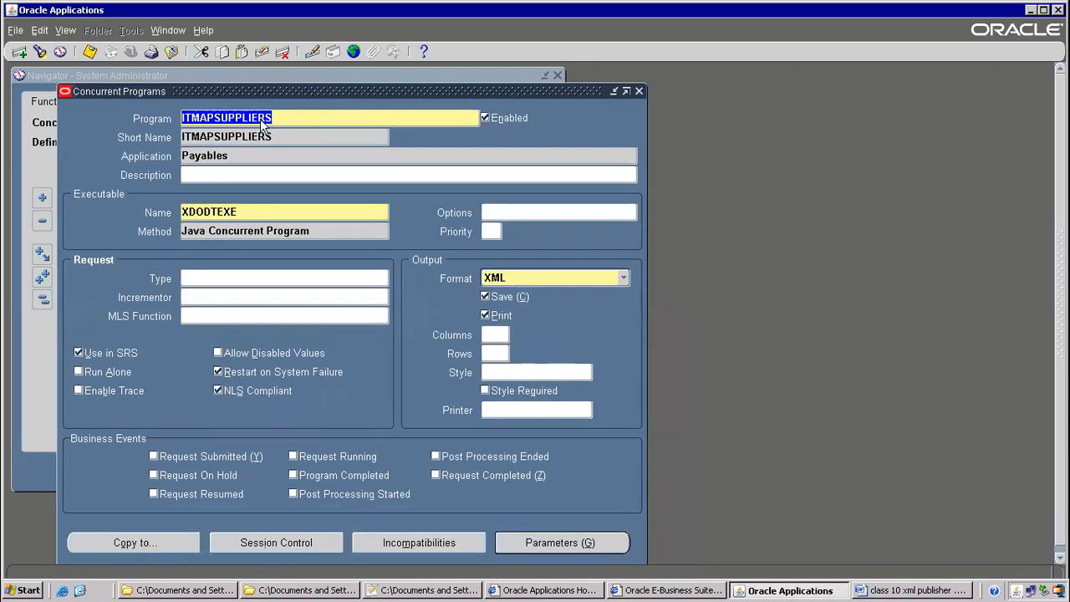
Save and close the program, then filter the responsibilities list with pay
left_click(90, 52)
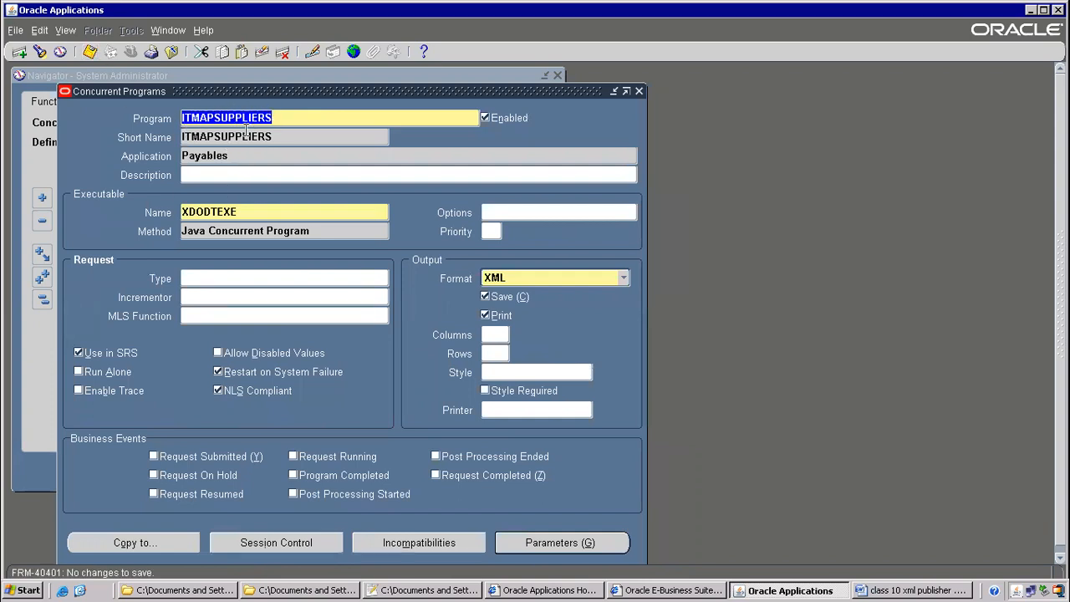
left_click(169, 52)
left_click(131, 52)
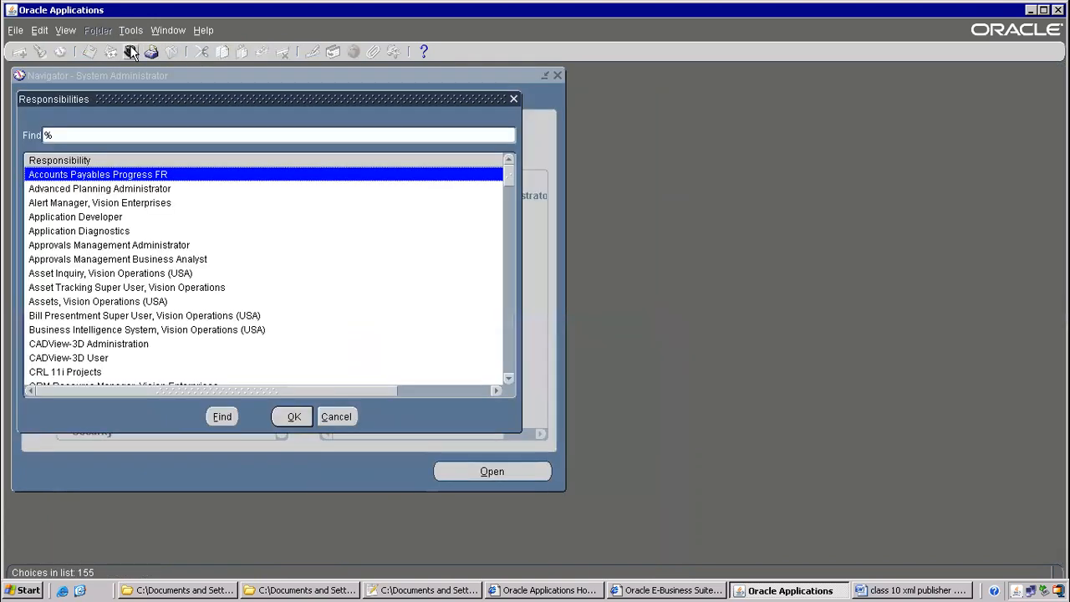
type("pay")
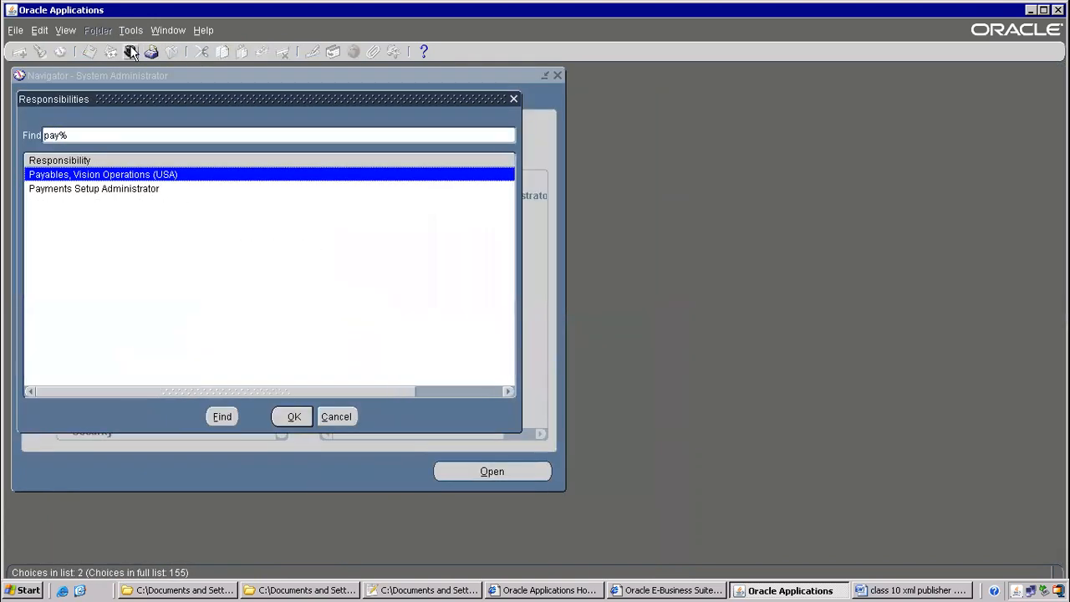
Switch to Payables, Vision Operations (USA) and start a single request submission
key("Return")
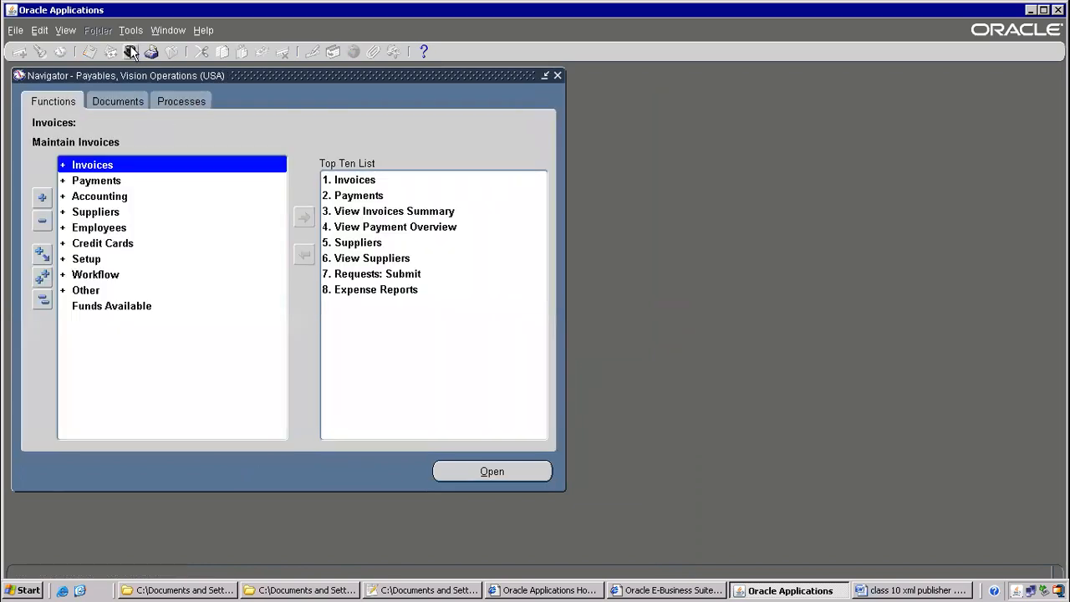
left_click(65, 30)
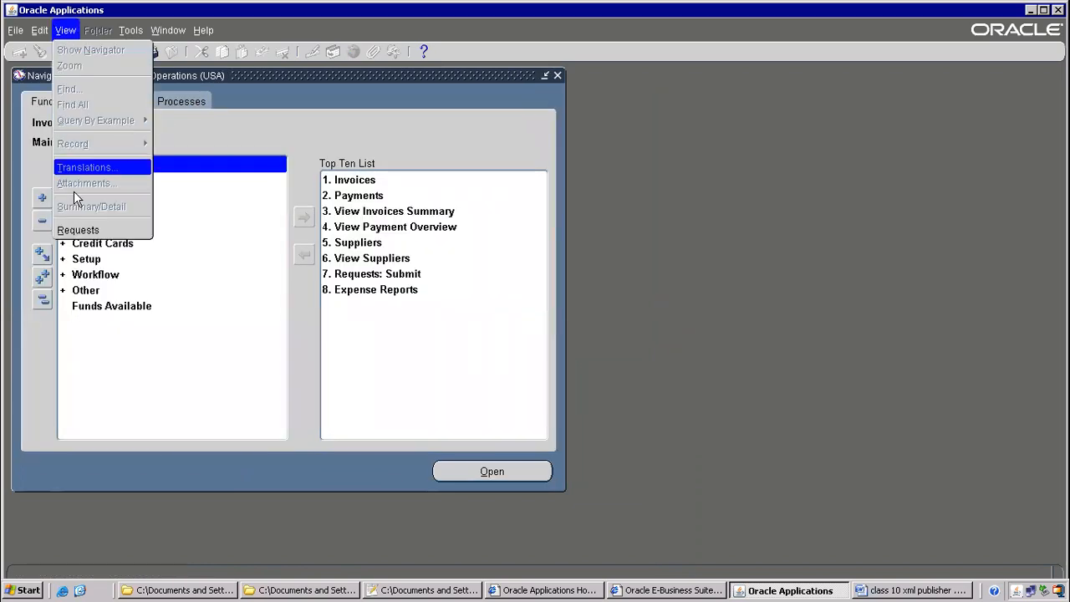
left_click(92, 232)
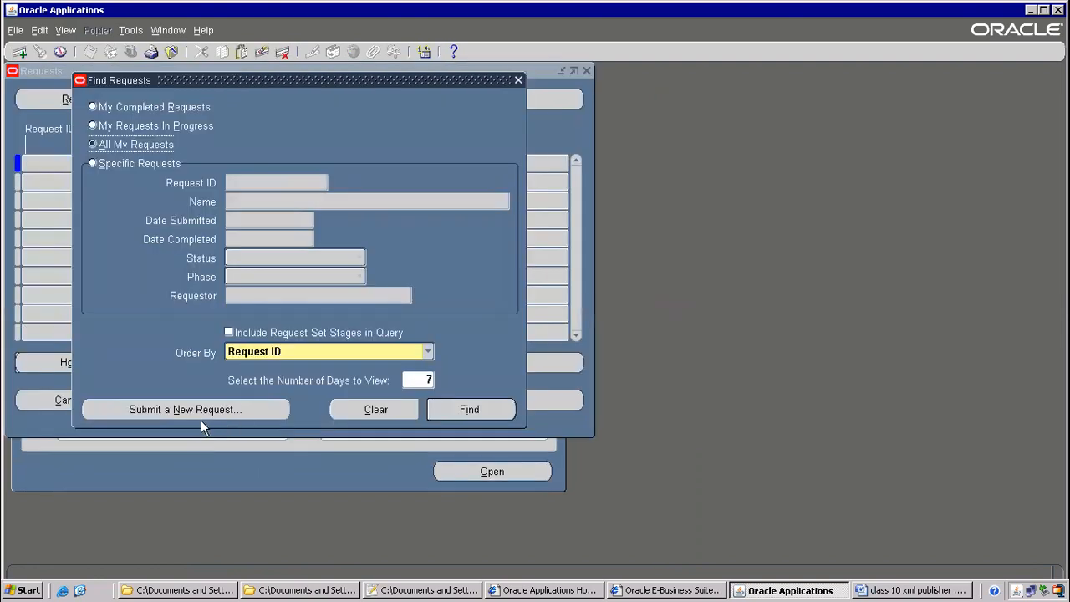
left_click(197, 412)
left_click(244, 335)
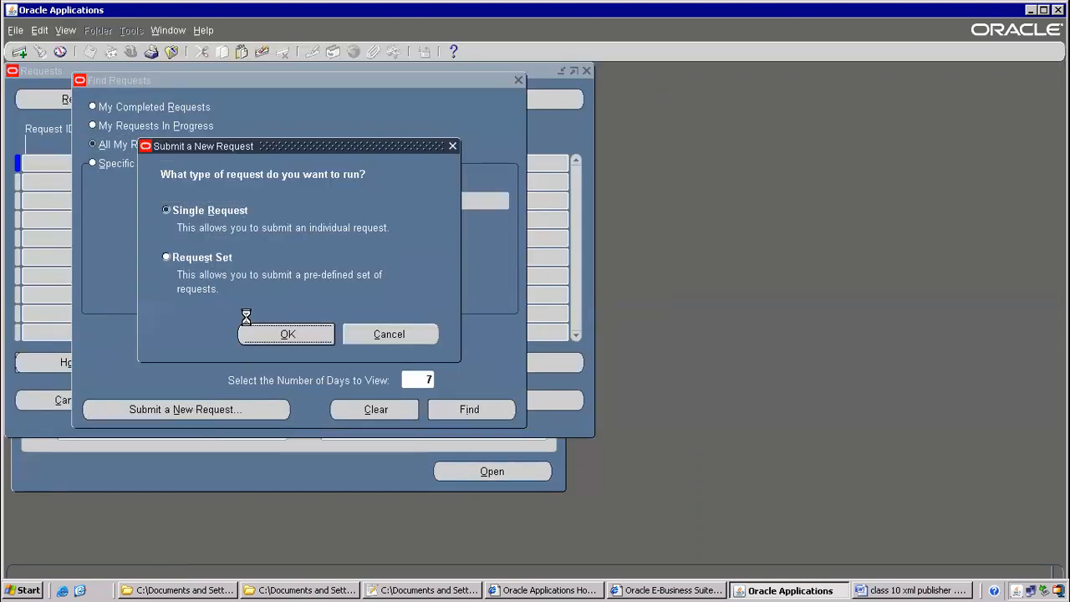
Enter ITMAPSUPPLIERS as the request name and dismiss the Reports list after it's rejected
type("ITMAPSUPPLIERS")
key("Tab")
key("ctrl+c")
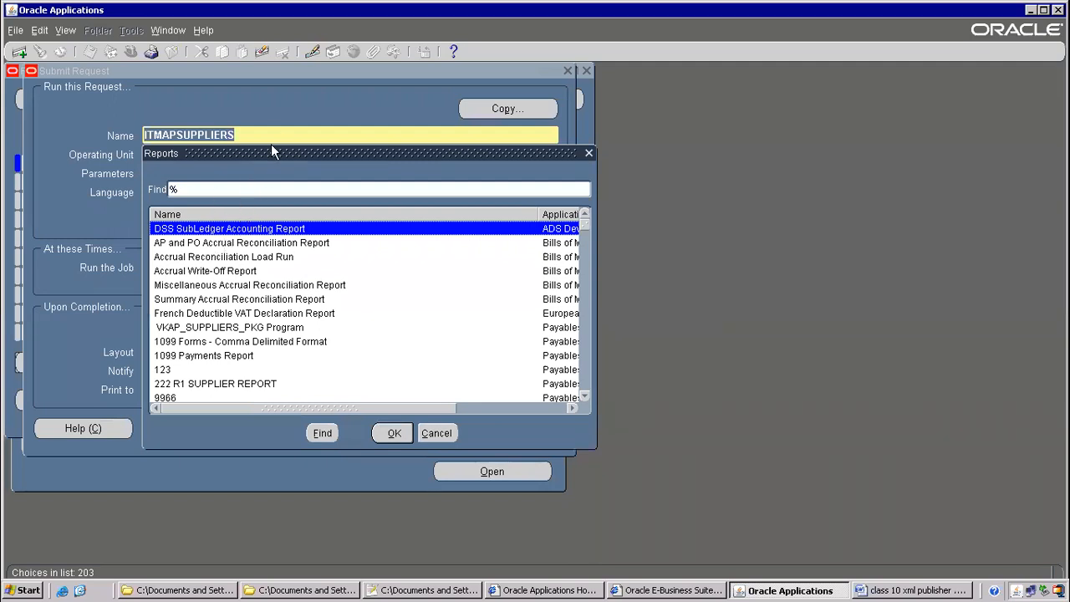
left_click_drag(269, 146, 593, 153)
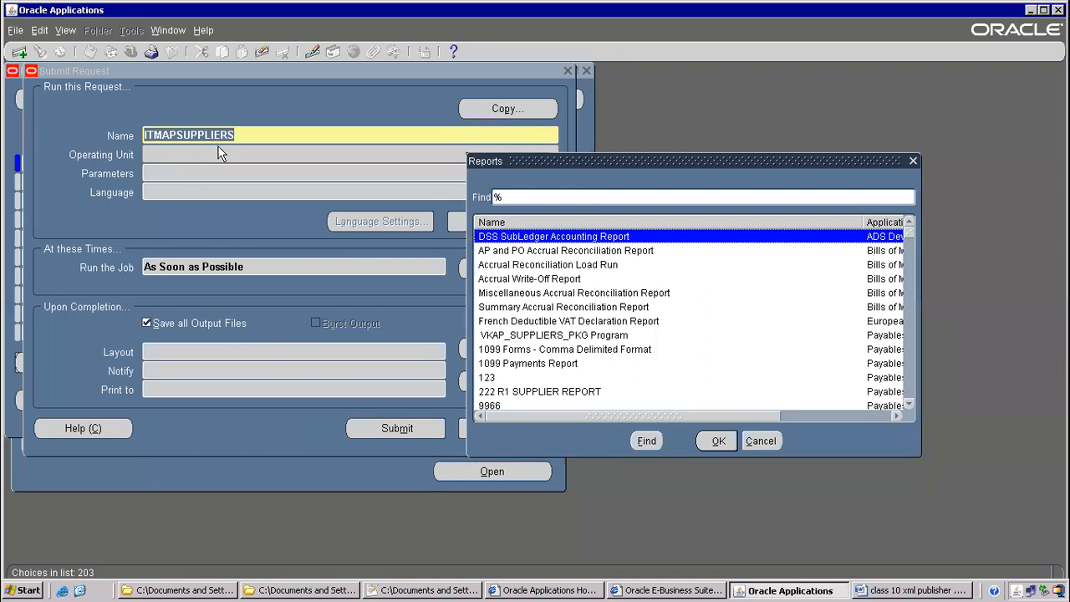
left_click(754, 443)
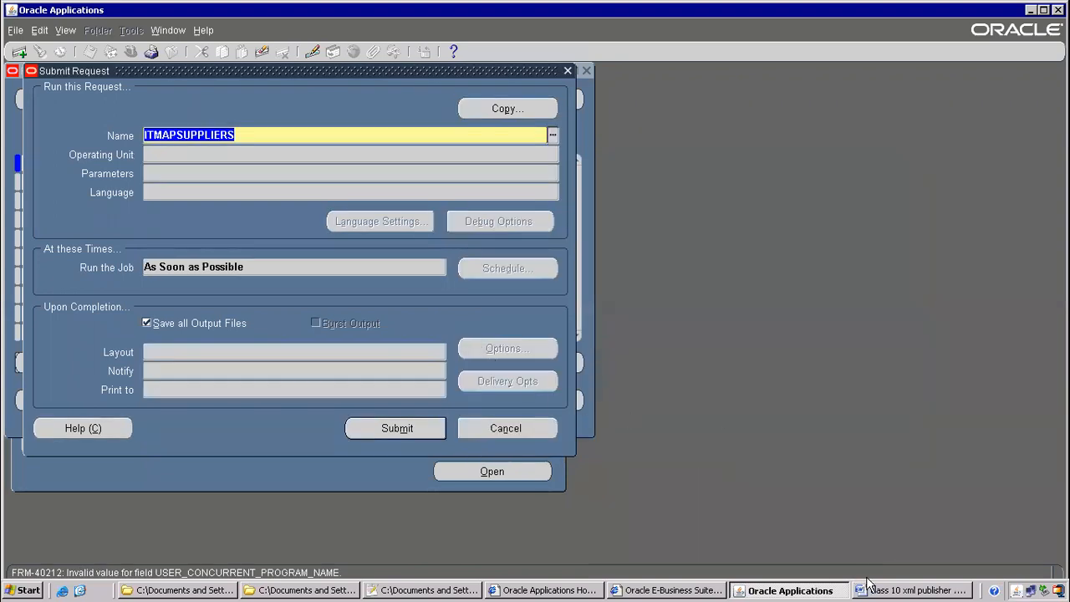
left_click(865, 589)
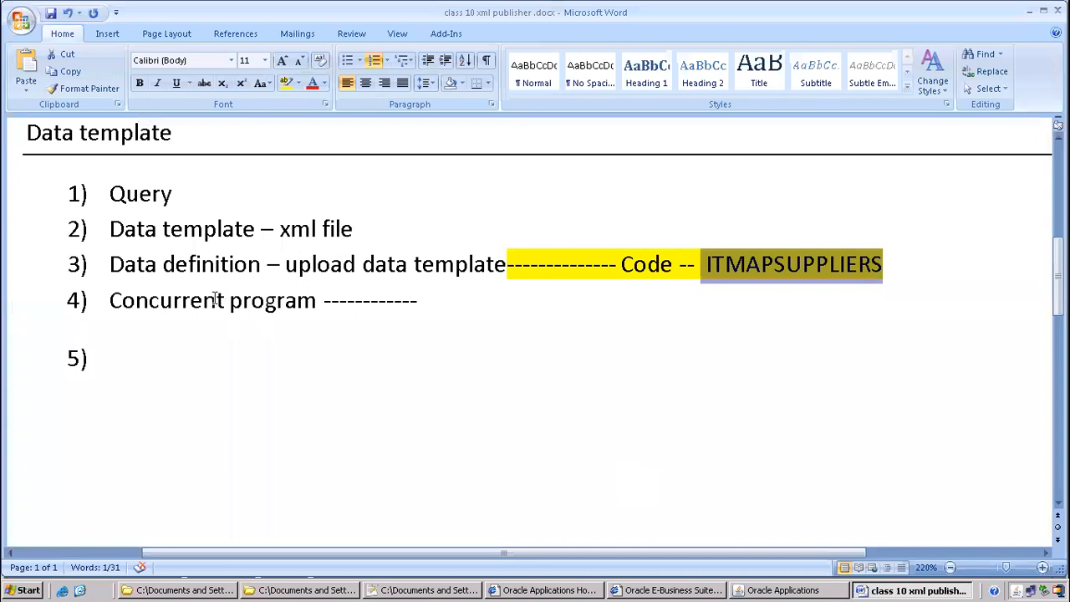
Add a 'responsibility --' item in the Word notes and cancel the Oracle request submission
left_click(141, 371)
type("respo")
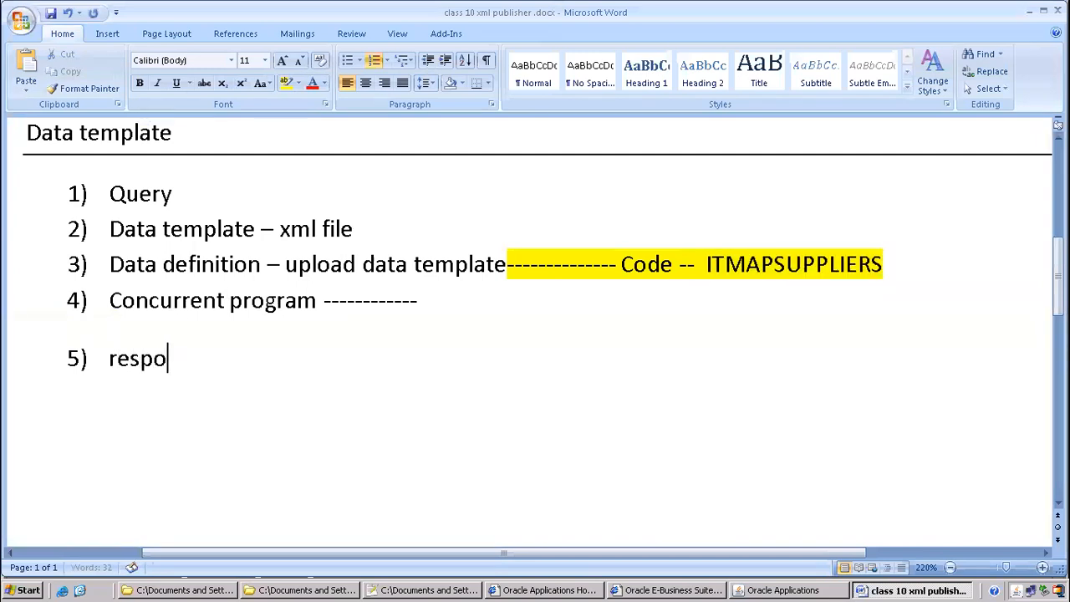
type("nsibility --")
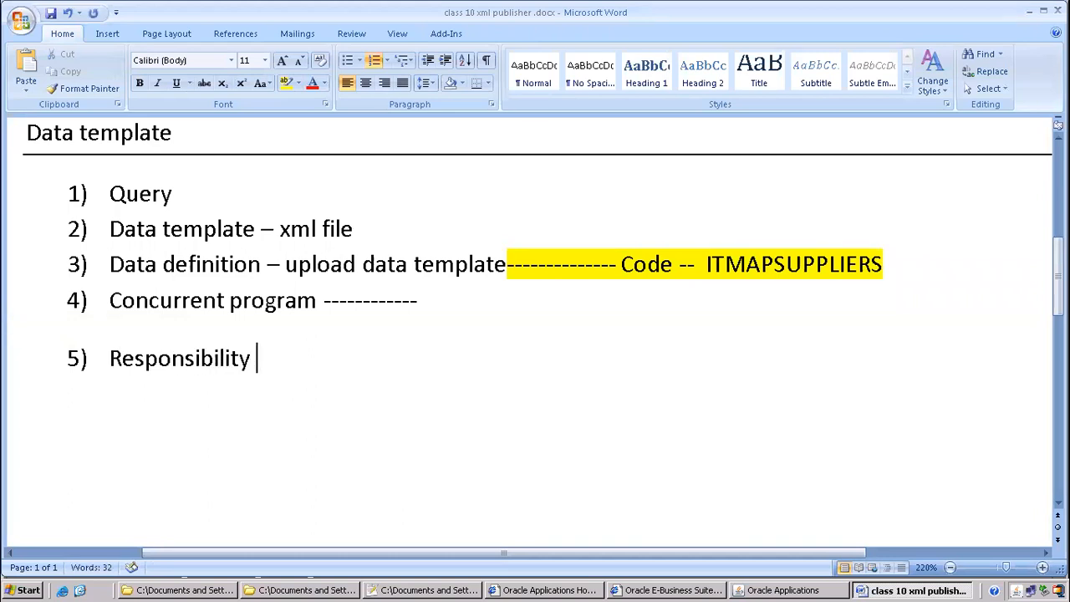
key("alt+Tab")
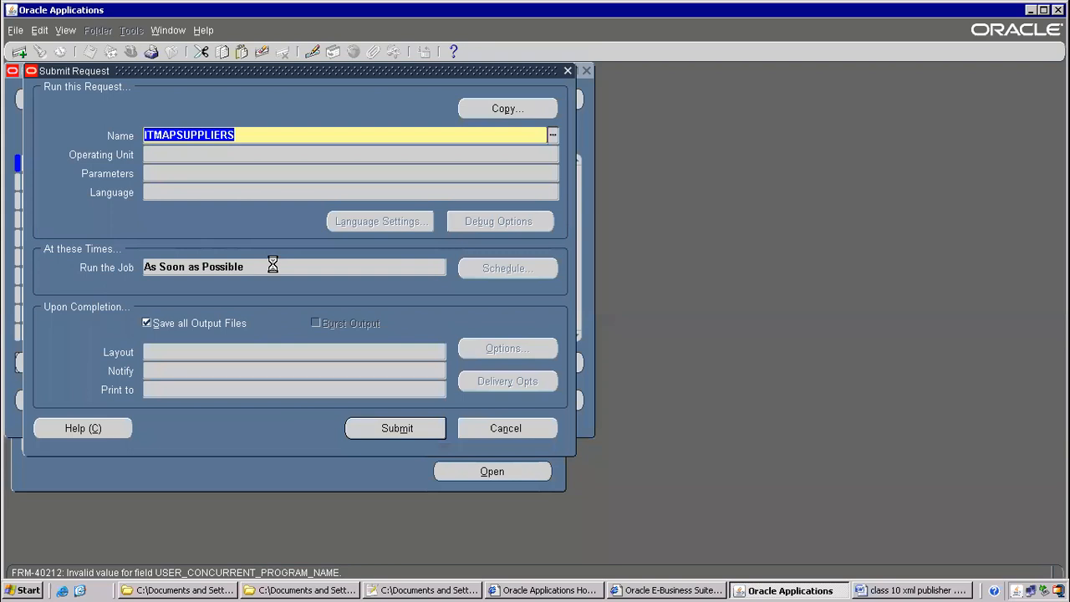
key("ctrl+l")
left_click(393, 433)
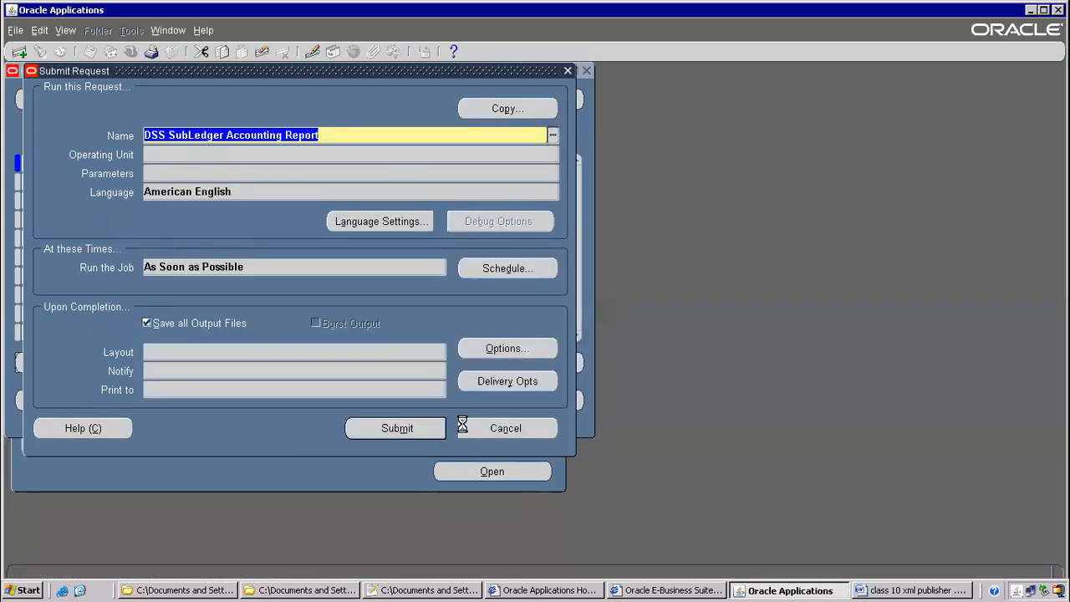
left_click(502, 425)
left_click(573, 357)
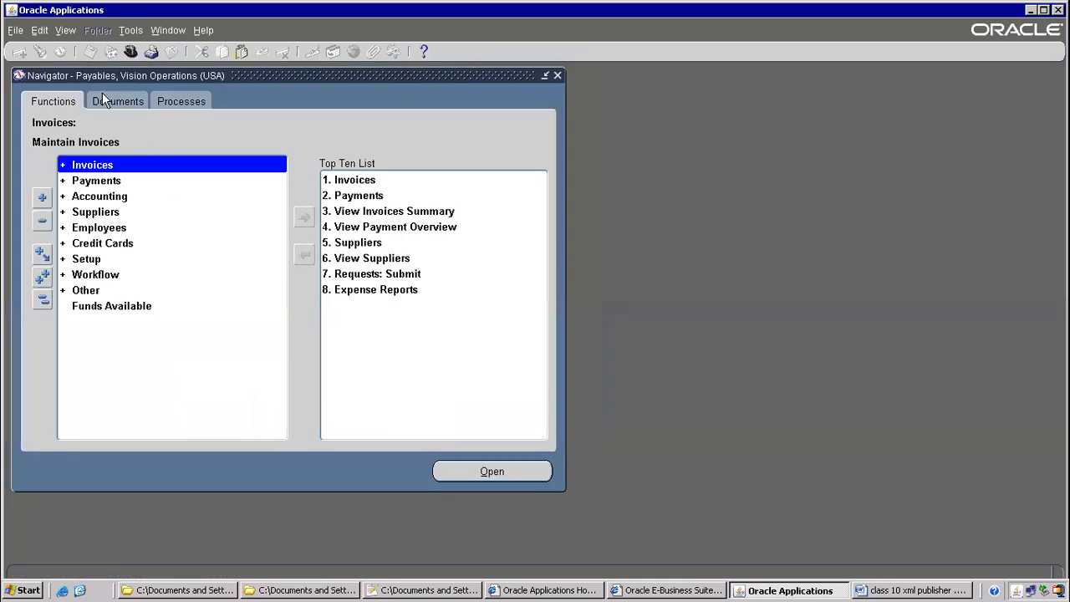
Finish the line as 'Payables vision operations USA' and paste ITMAPSUPPLIERS beside Concurrent program
key("Down")
key("alt+Tab")
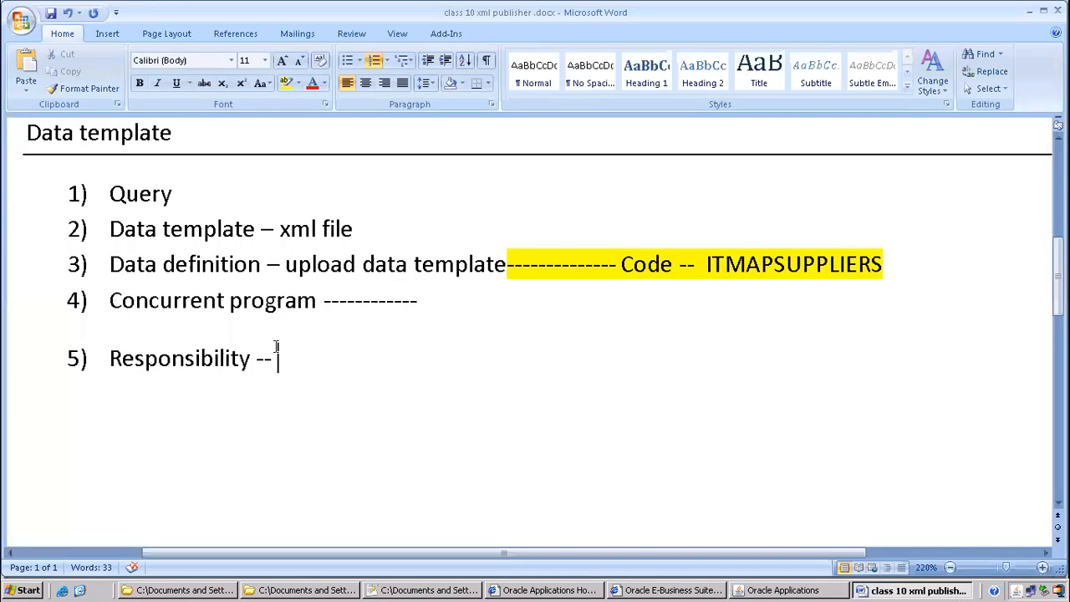
type("Pyable")
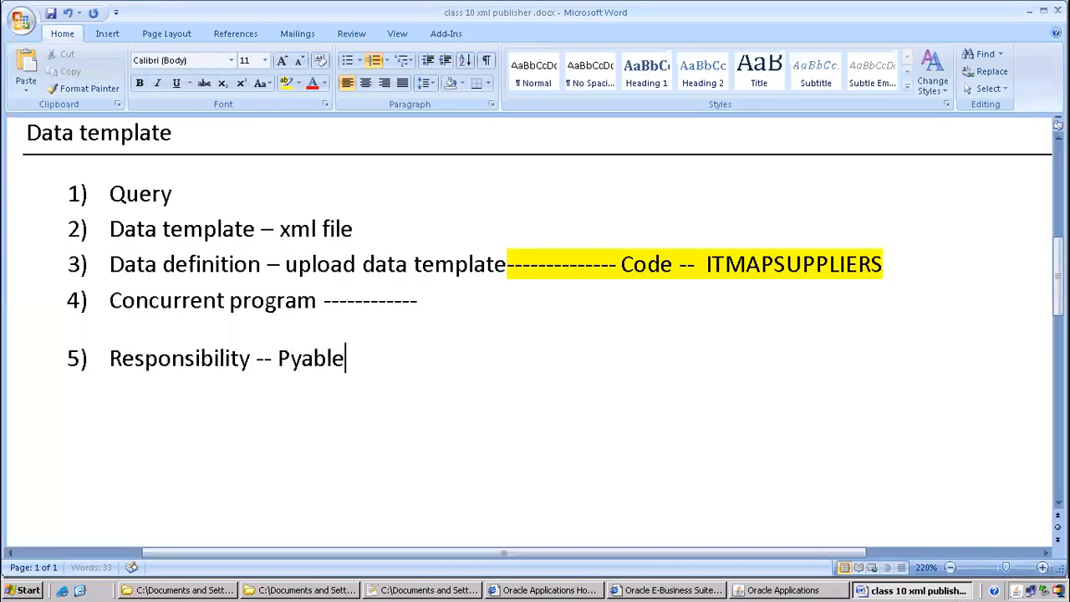
key("BackSpace")
key("BackSpace")
key("BackSpace")
key("BackSpace")
key("BackSpace")
type("aya")
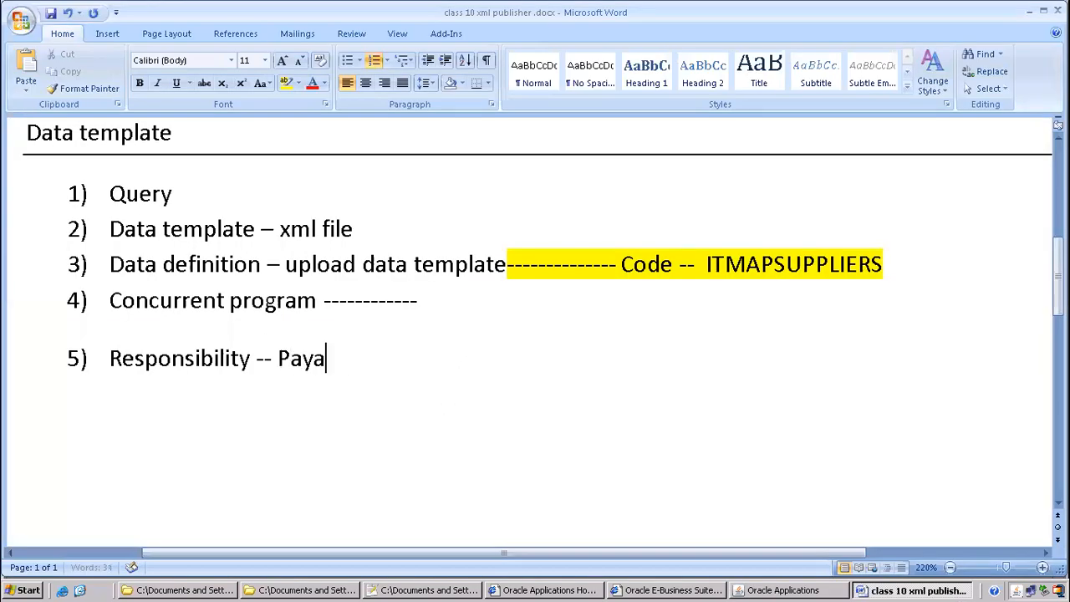
type("bles vision operat")
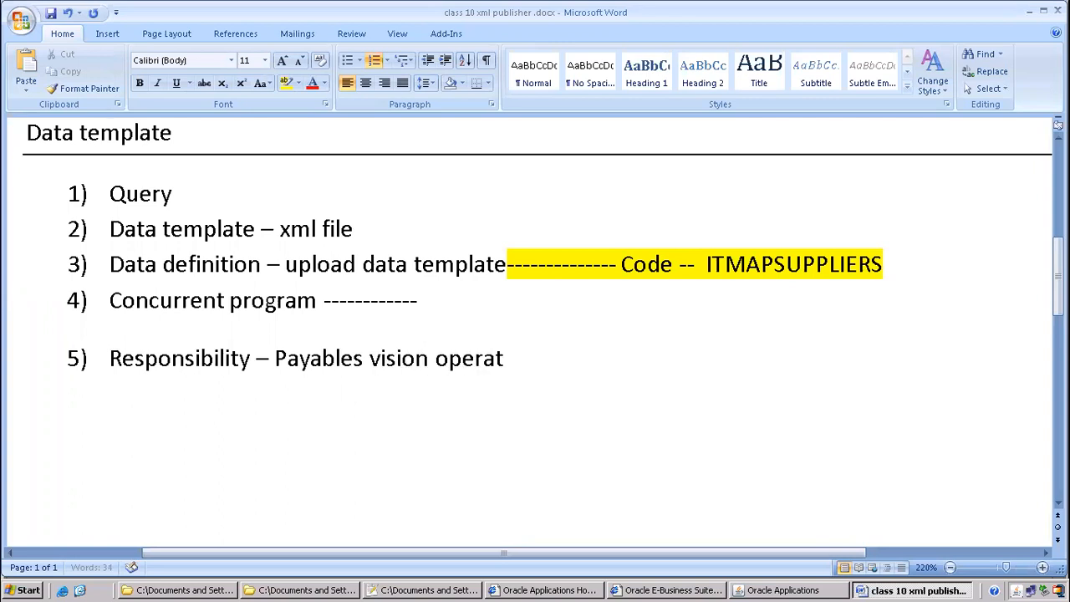
type("ions USA")
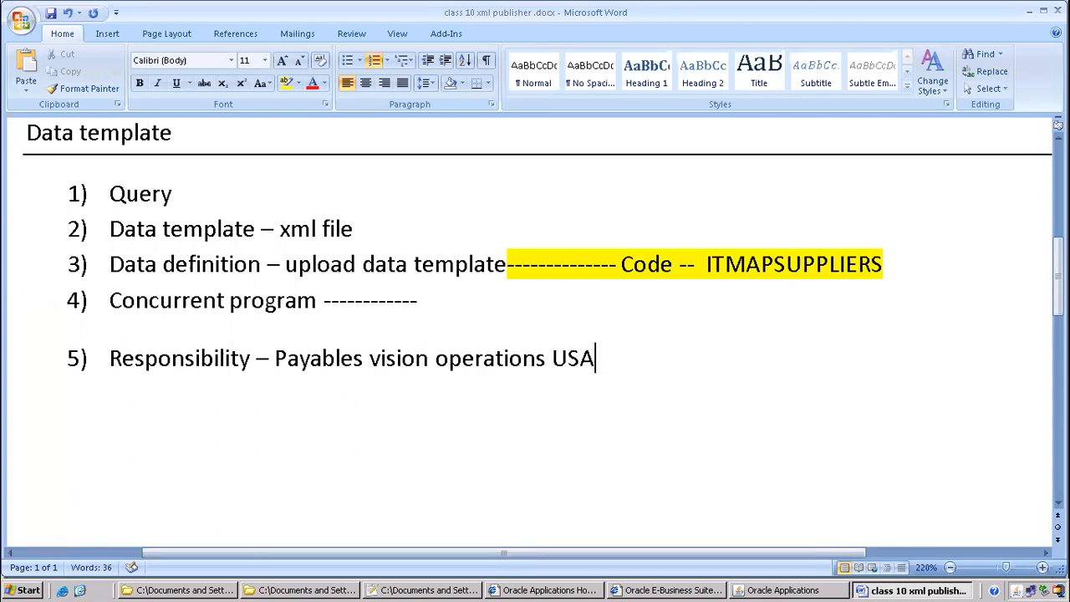
left_click(461, 299)
key("ctrl+v")
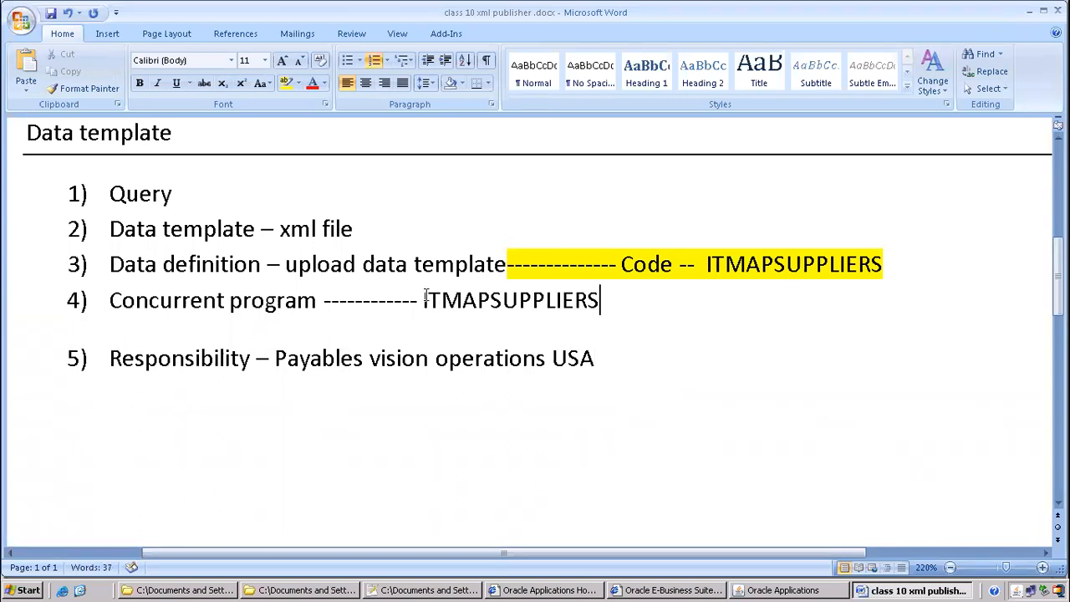
Insert a new item 'Request group --' after the concurrent program line
left_click_drag(404, 300, 625, 301)
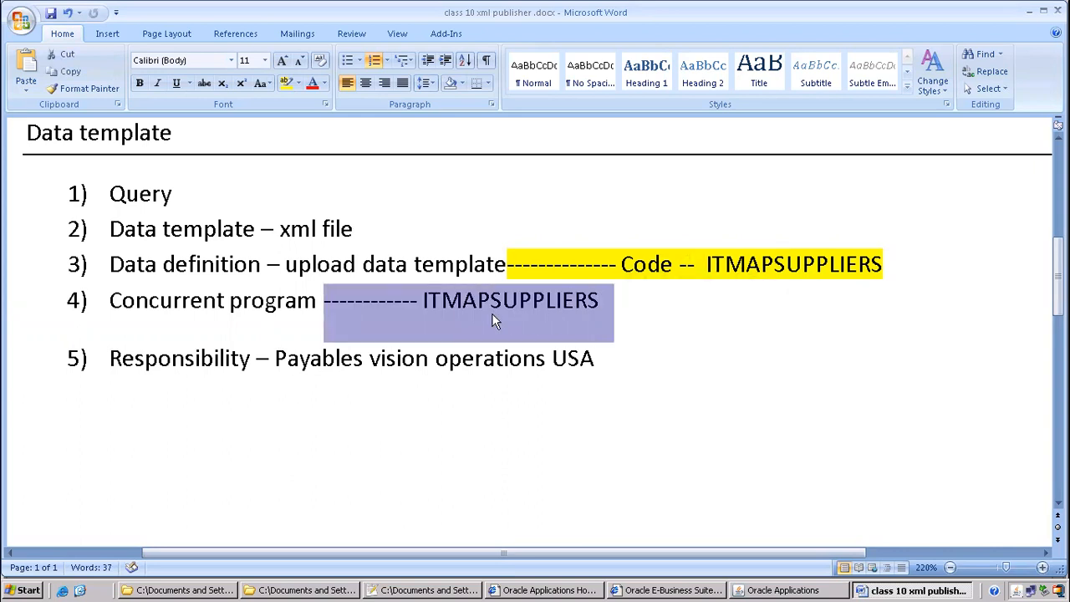
left_click_drag(275, 358, 581, 371)
left_click(625, 313)
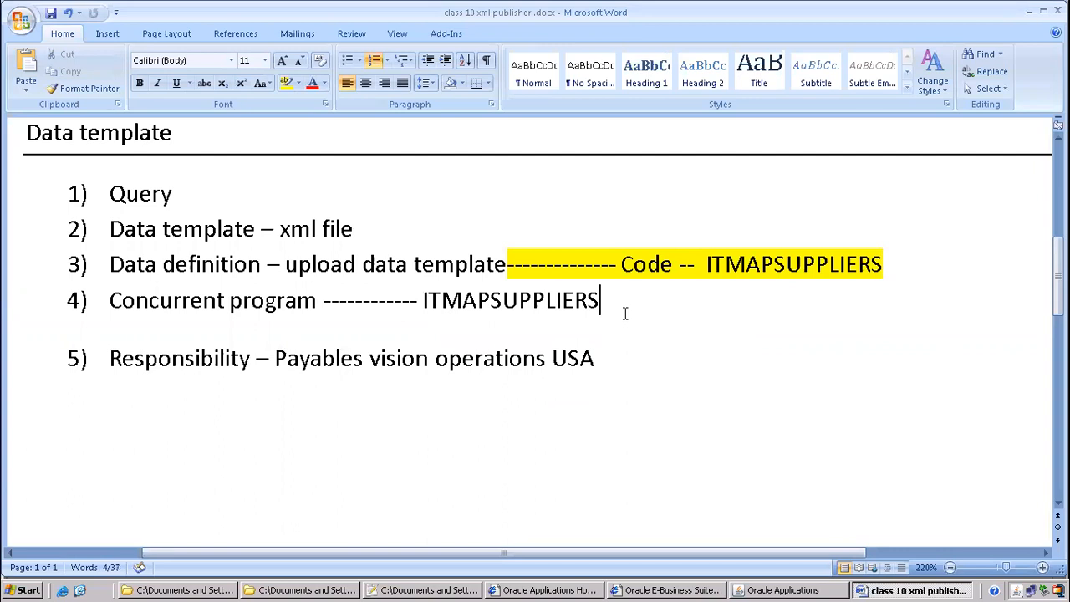
key("Return")
type("REq")
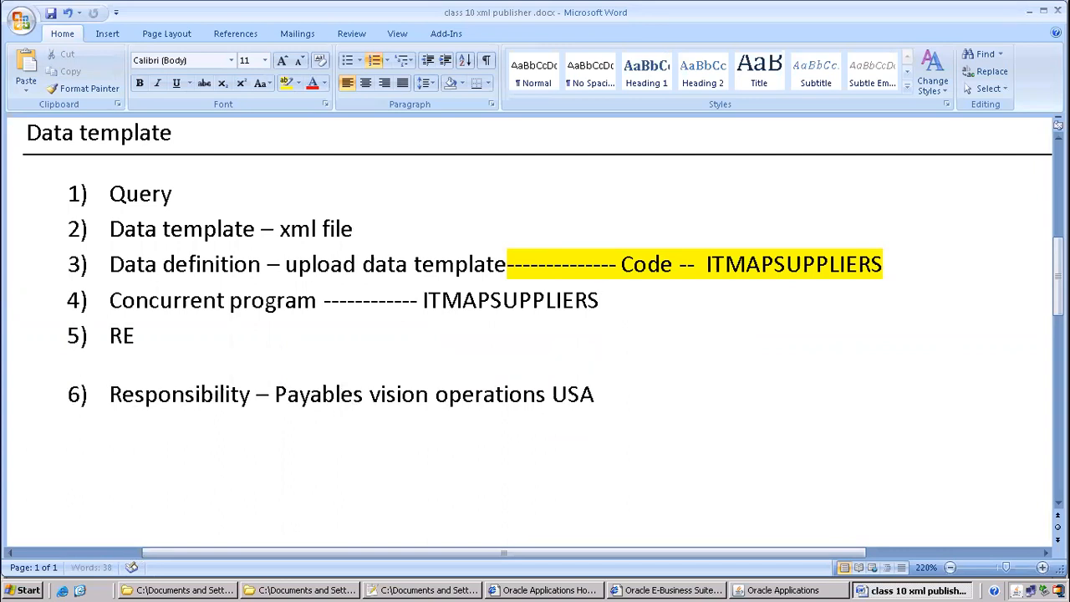
key("BackSpace")
key("BackSpace")
type("equest g")
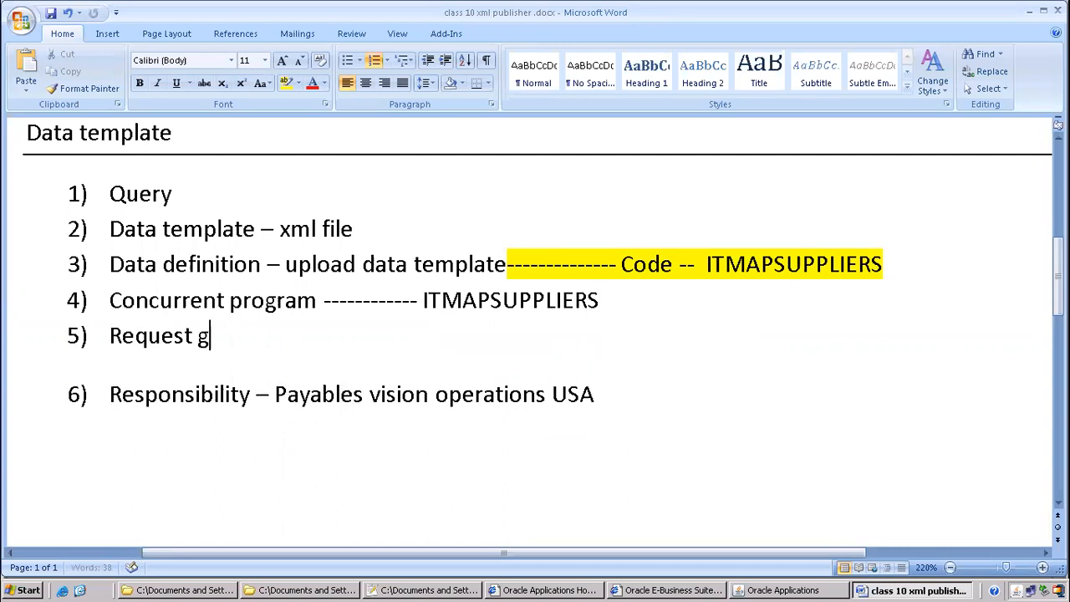
type("roup --")
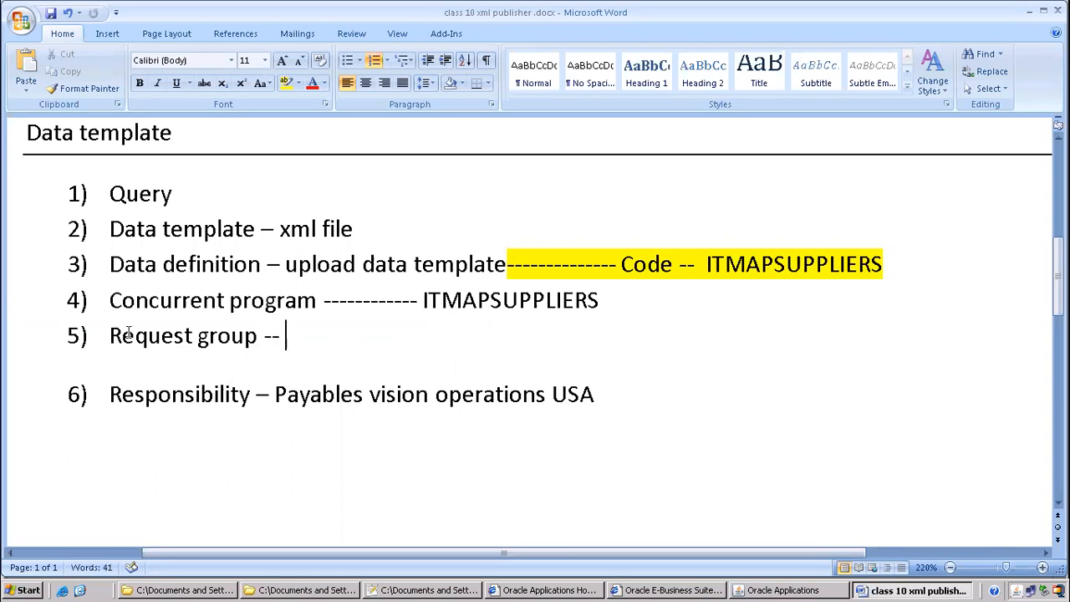
left_click_drag(111, 334, 298, 402)
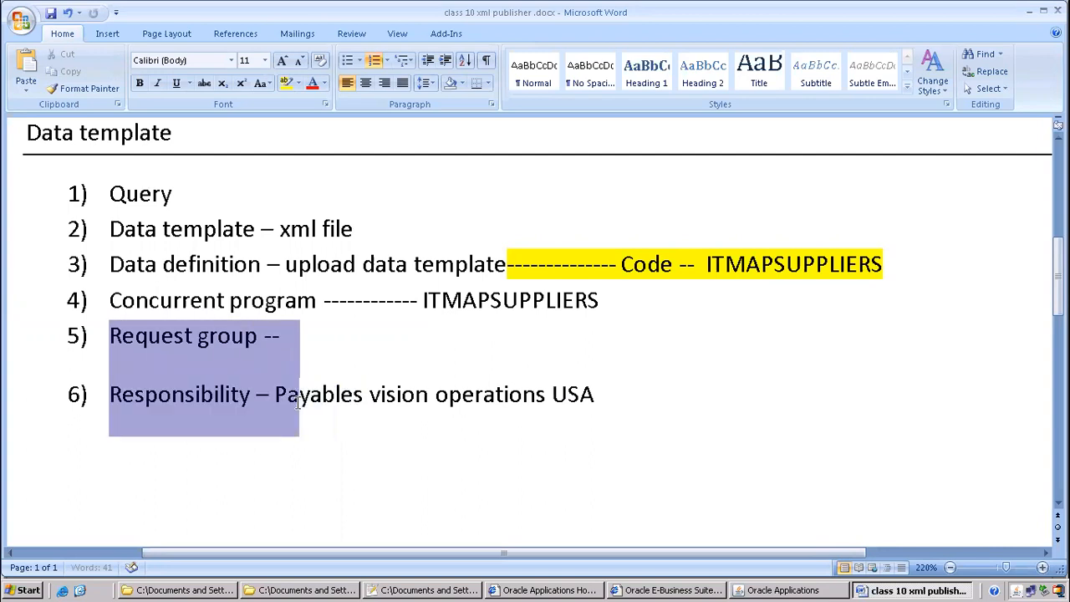
left_click(775, 590)
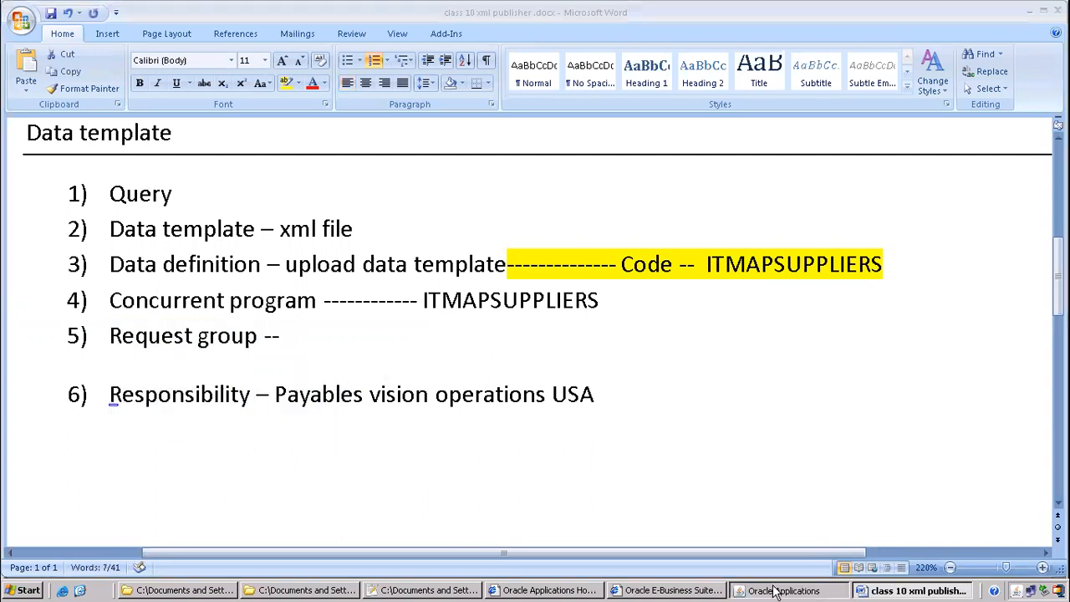
Switch to System Administrator and open the Security > Responsibility > Define form
left_click(130, 51)
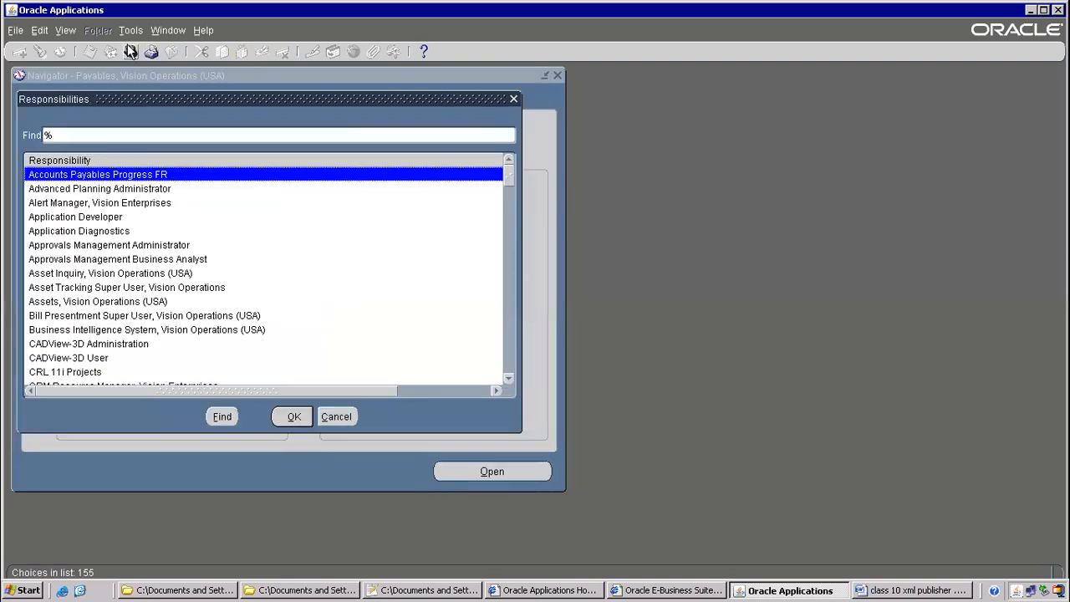
type("system Administrat")
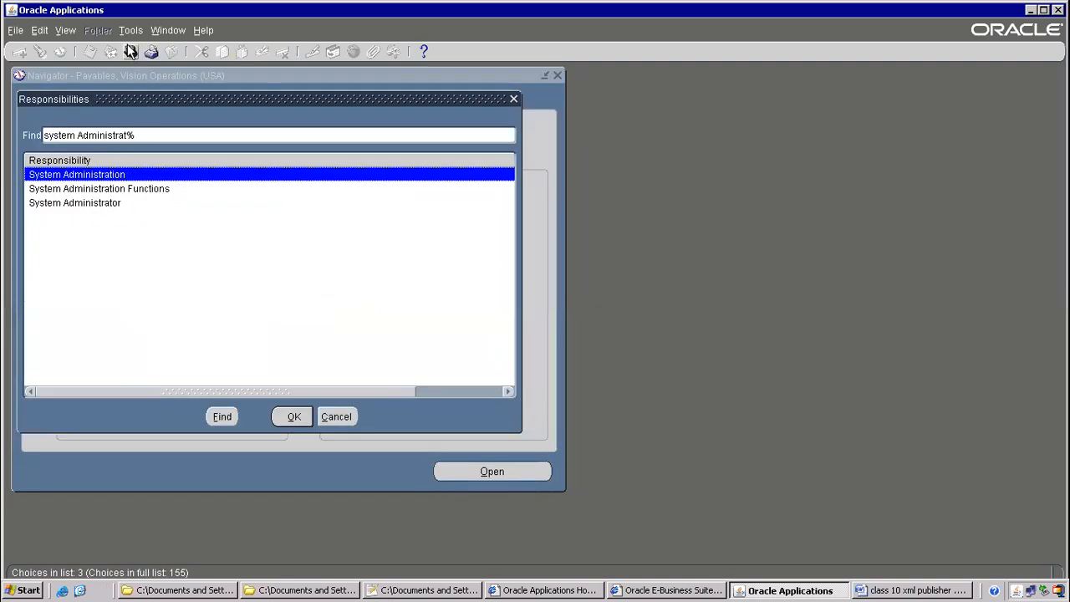
key("Down")
key("Down")
key("Return")
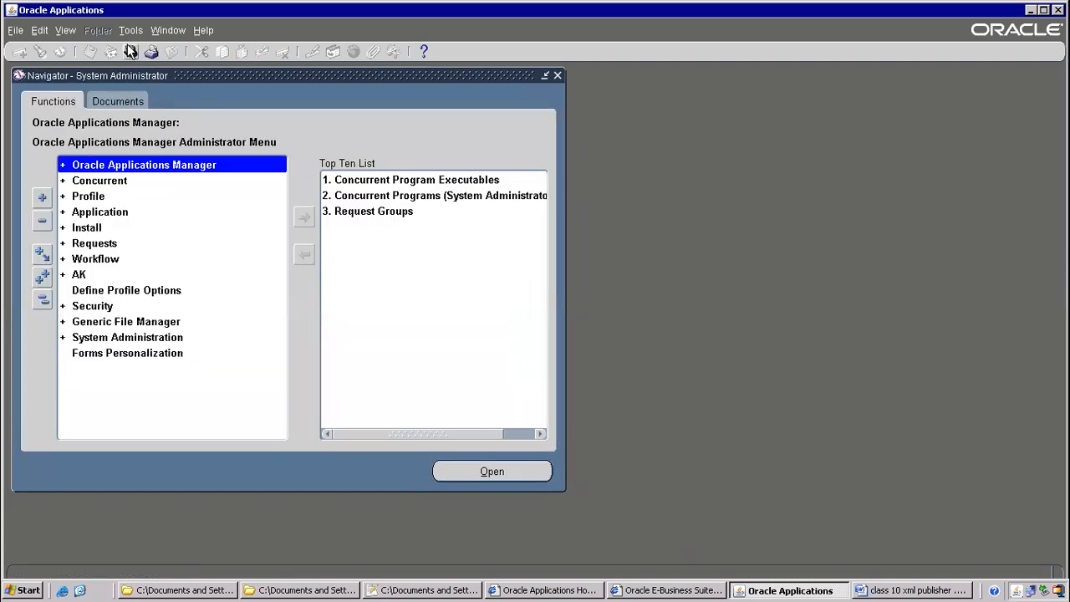
double_click(92, 307)
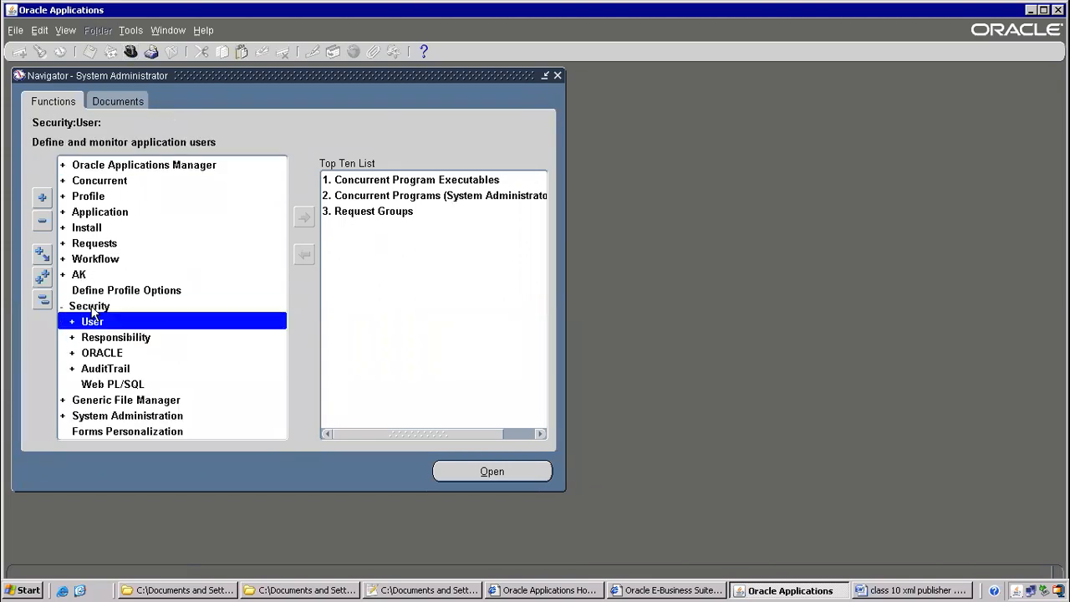
double_click(106, 338)
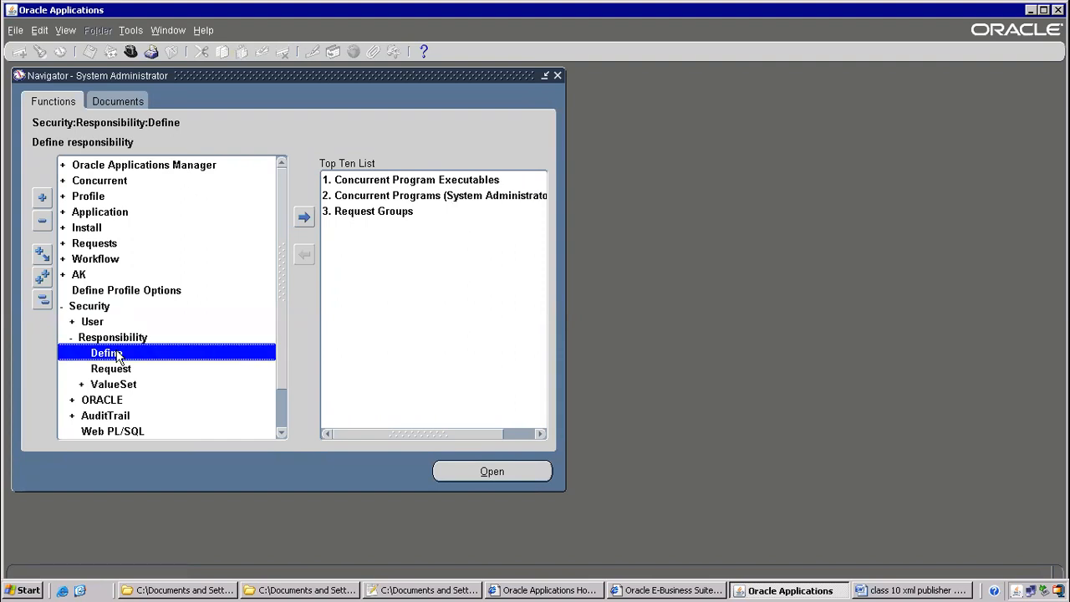
double_click(118, 353)
Query Payables%Vision%USA and copy its request group name, All Reports
key("F11")
type("Payables%Vision%USA%")
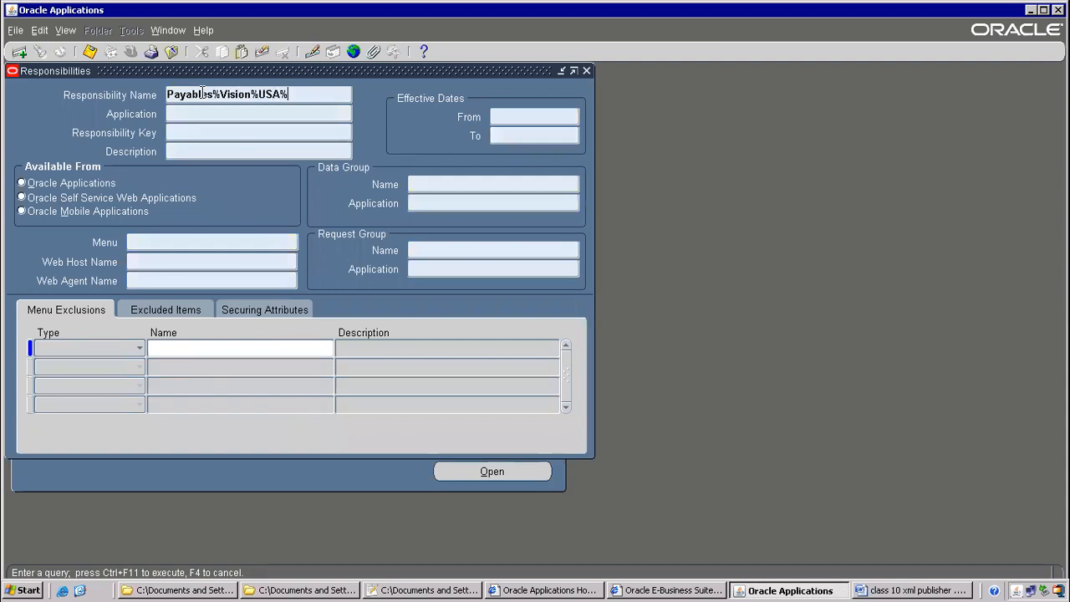
key("ctrl+F11")
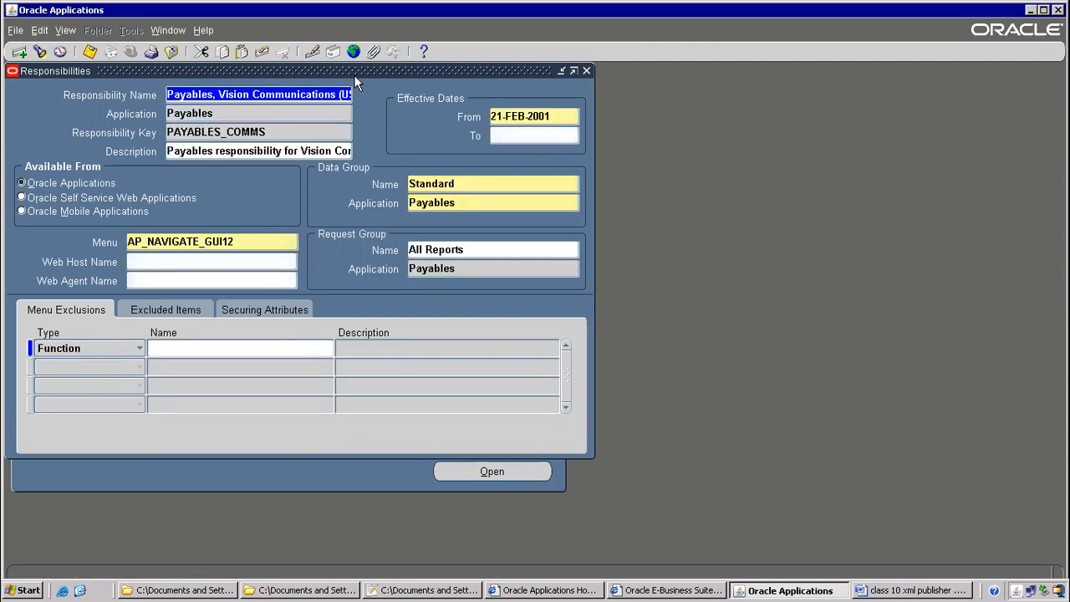
key("Down")
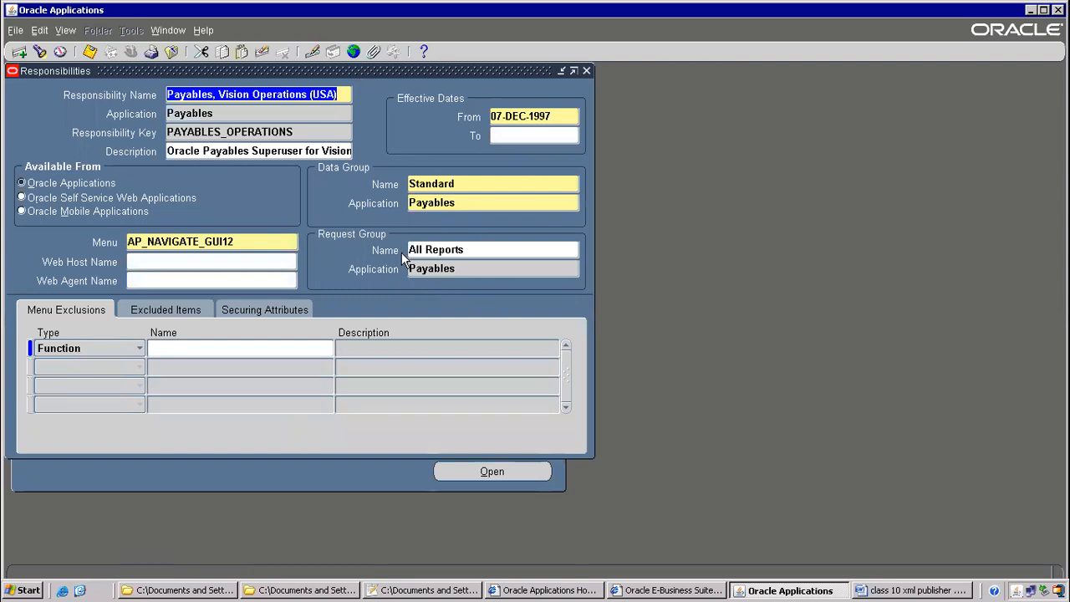
left_click(460, 254)
key("ctrl+c")
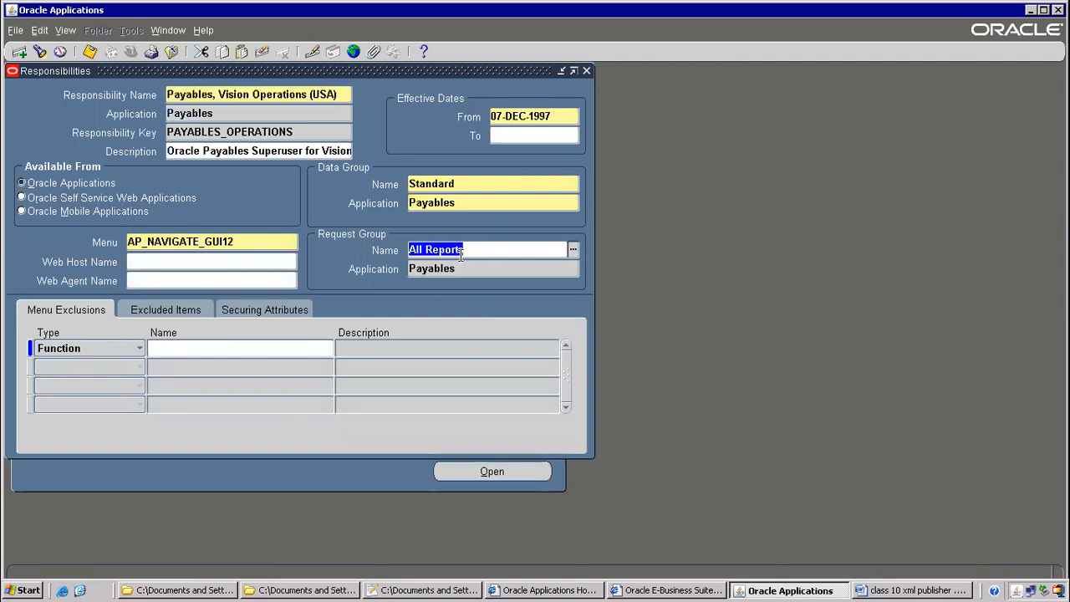
key("alt+Tab")
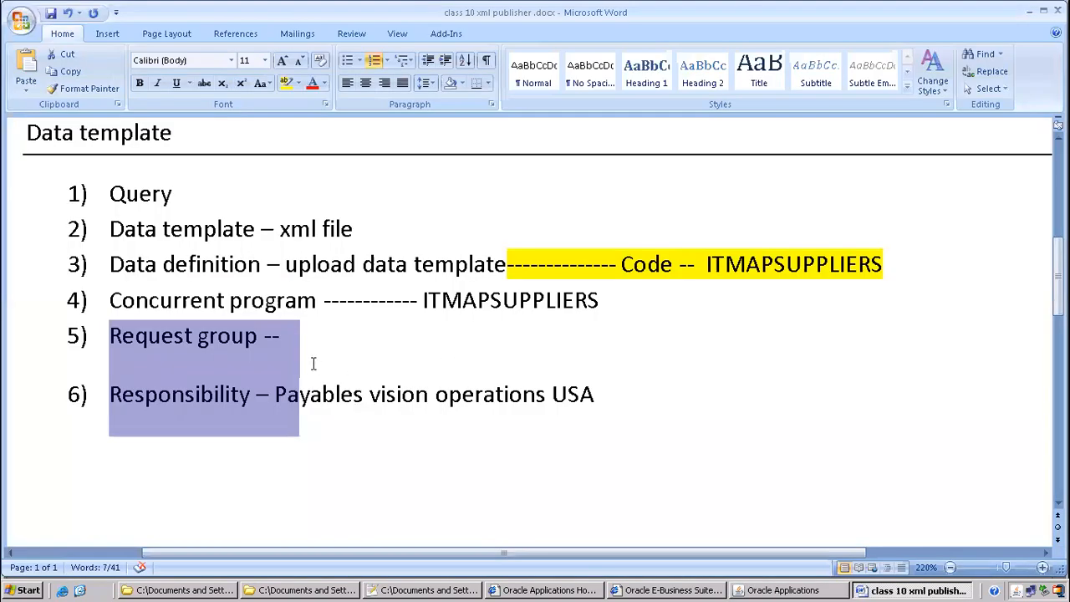
Paste All Reports after 'Request group --' in the Word notes and review the entries
left_click(311, 334)
key("ctrl+v")
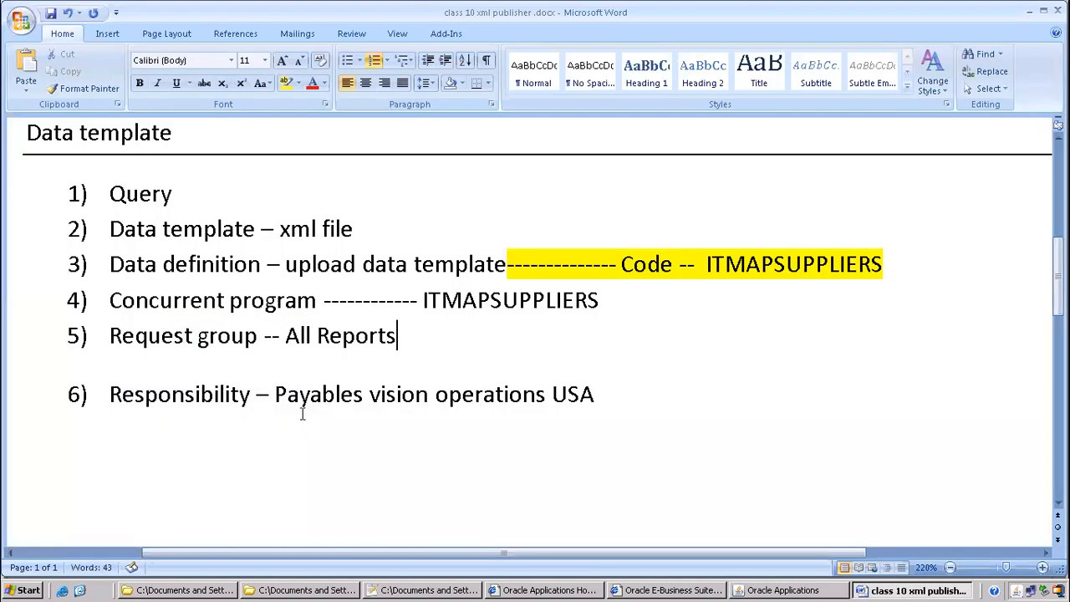
left_click_drag(322, 300, 616, 302)
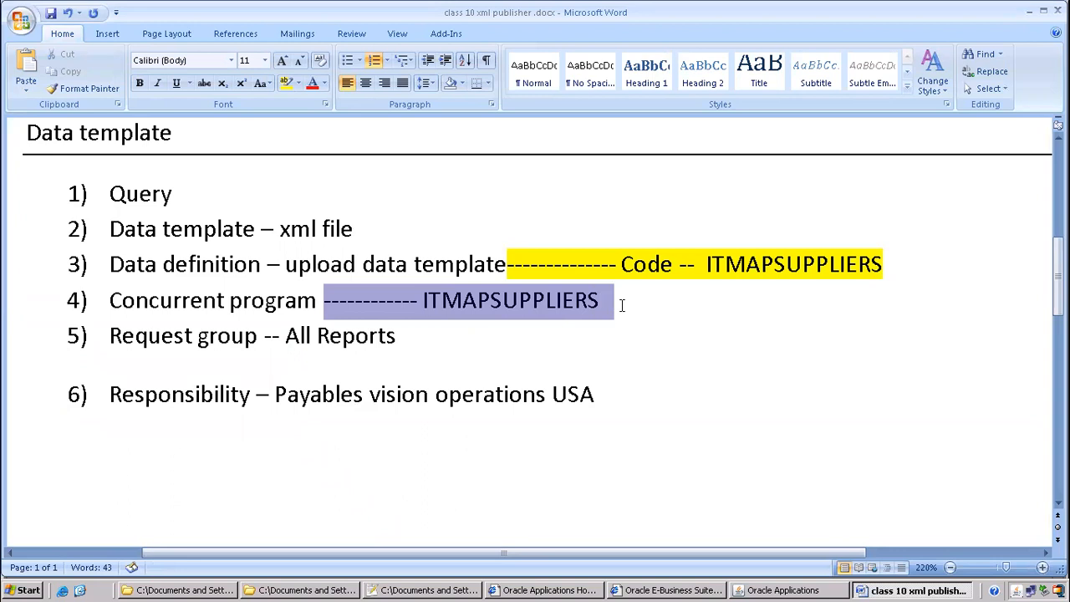
left_click(325, 394)
left_click_drag(341, 390, 547, 430)
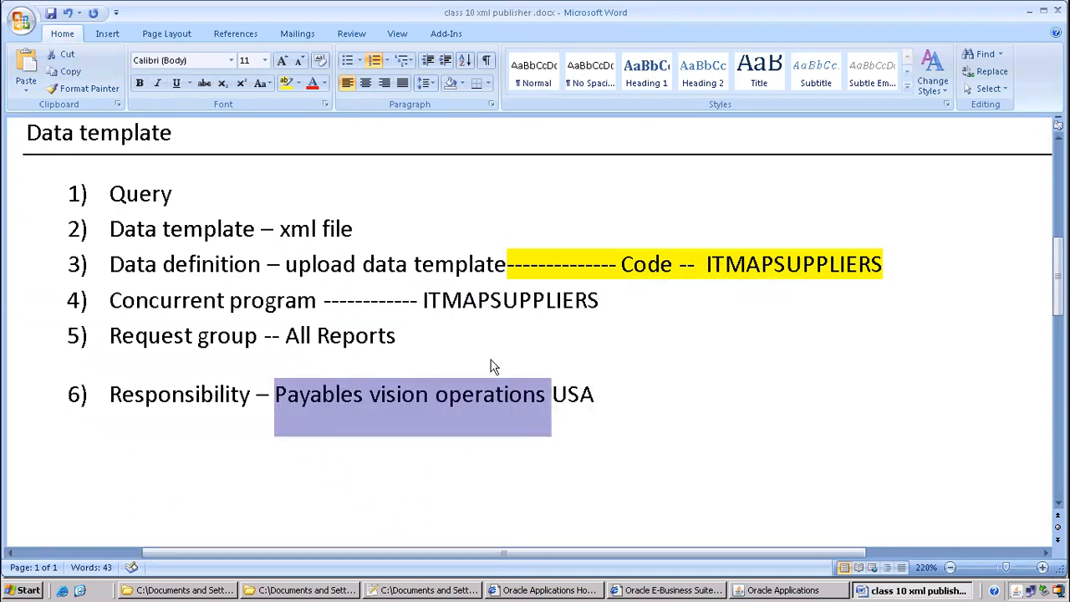
left_click_drag(410, 300, 598, 302)
left_click_drag(265, 335, 397, 341)
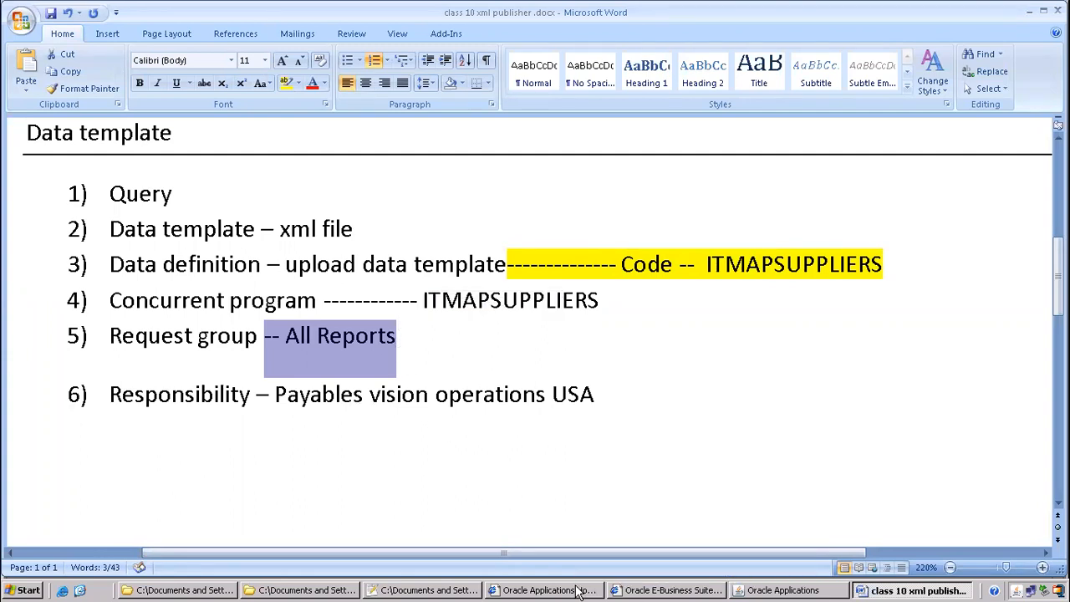
left_click(777, 590)
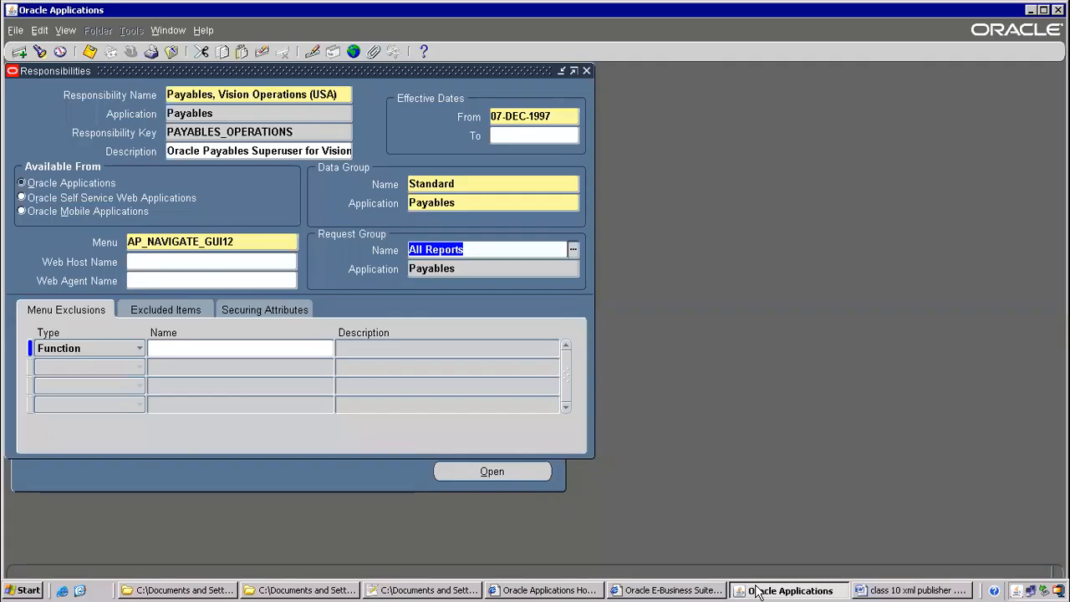
Close the Responsibilities form and open Request Groups from Security > Responsibility > Request
left_click(170, 52)
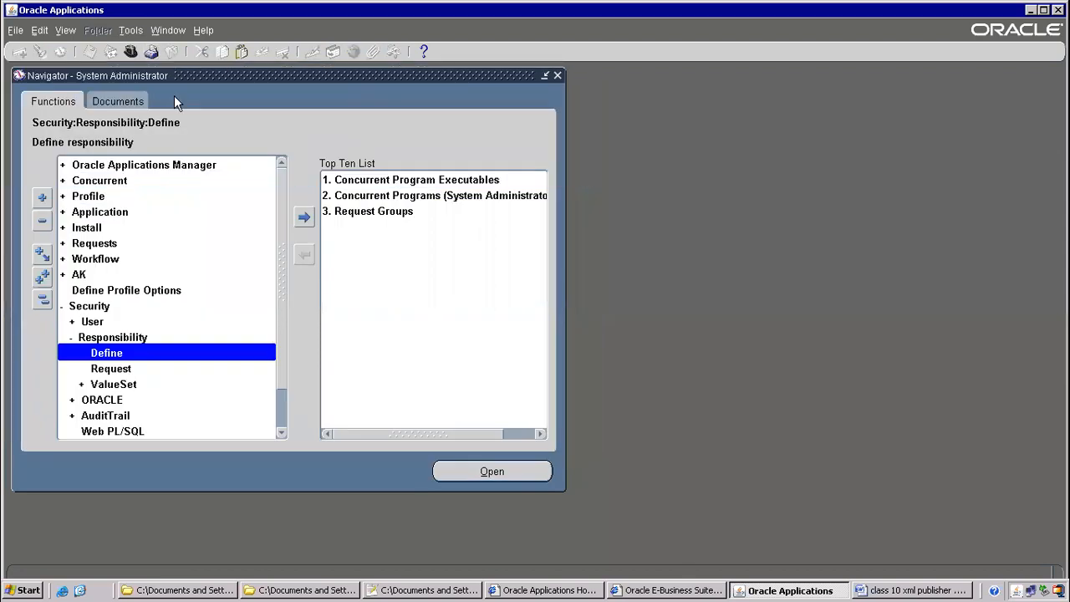
left_click(107, 376)
left_click(100, 308)
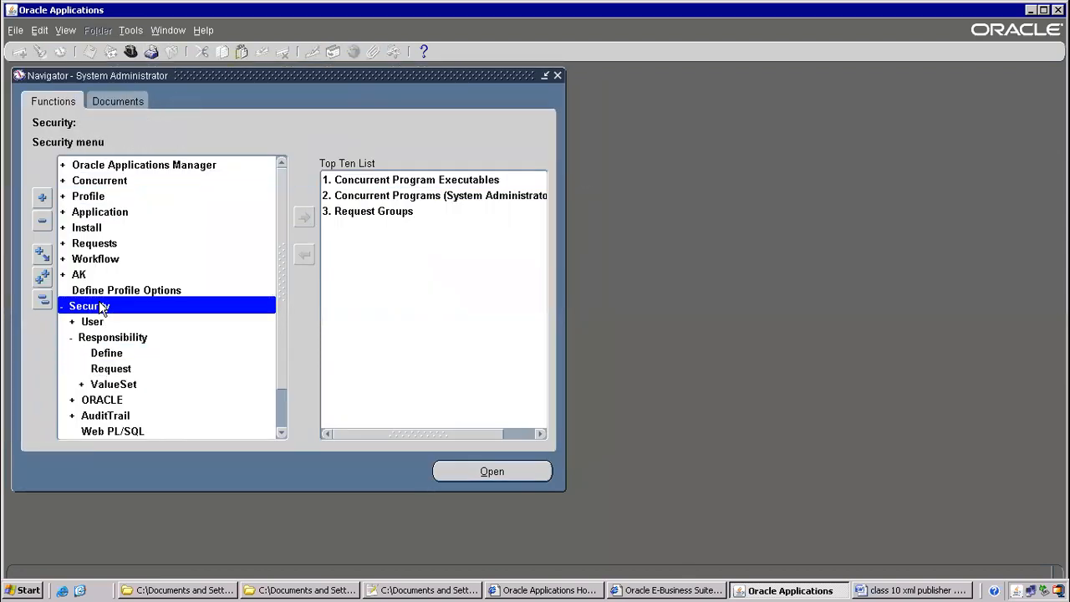
left_click(100, 339)
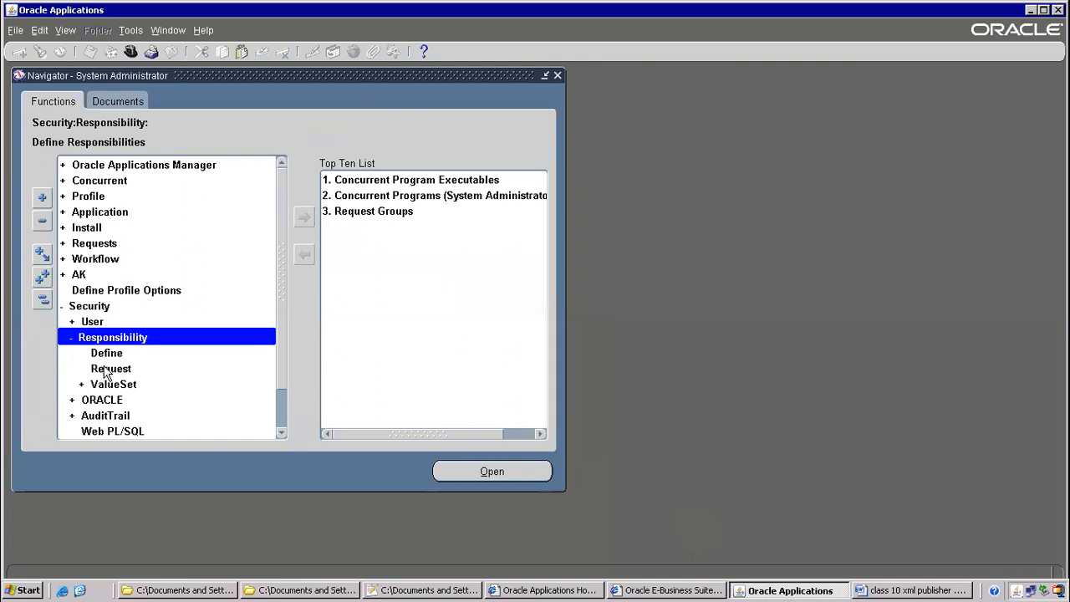
left_click(106, 371)
left_click(109, 354)
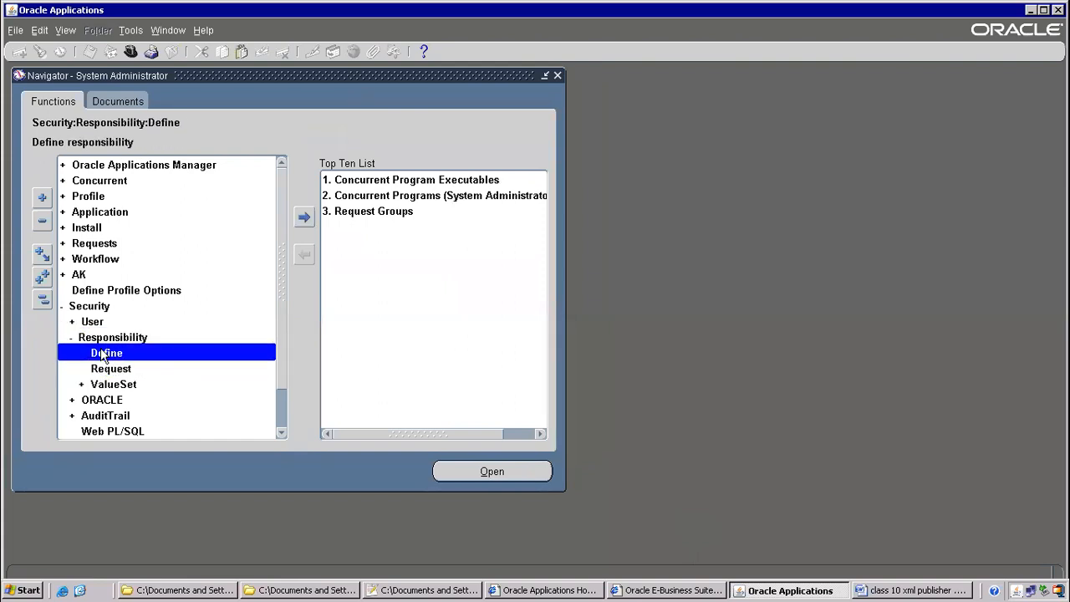
left_click(115, 376)
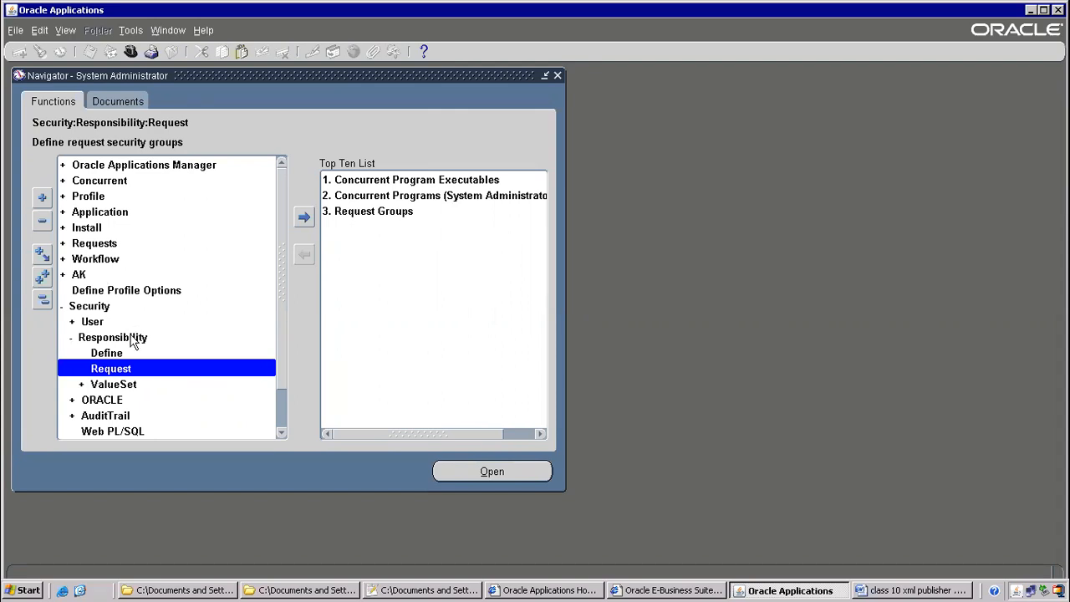
double_click(95, 368)
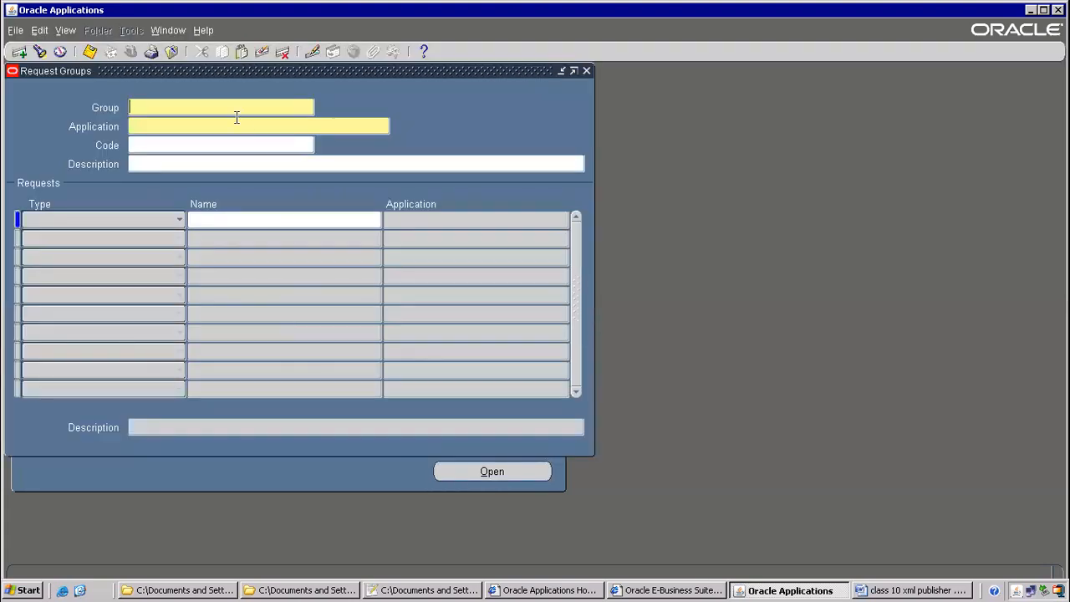
Query the All Reports request group for the Payables application
key("F11")
type("All Reports")
key("Tab")
type("Payables")
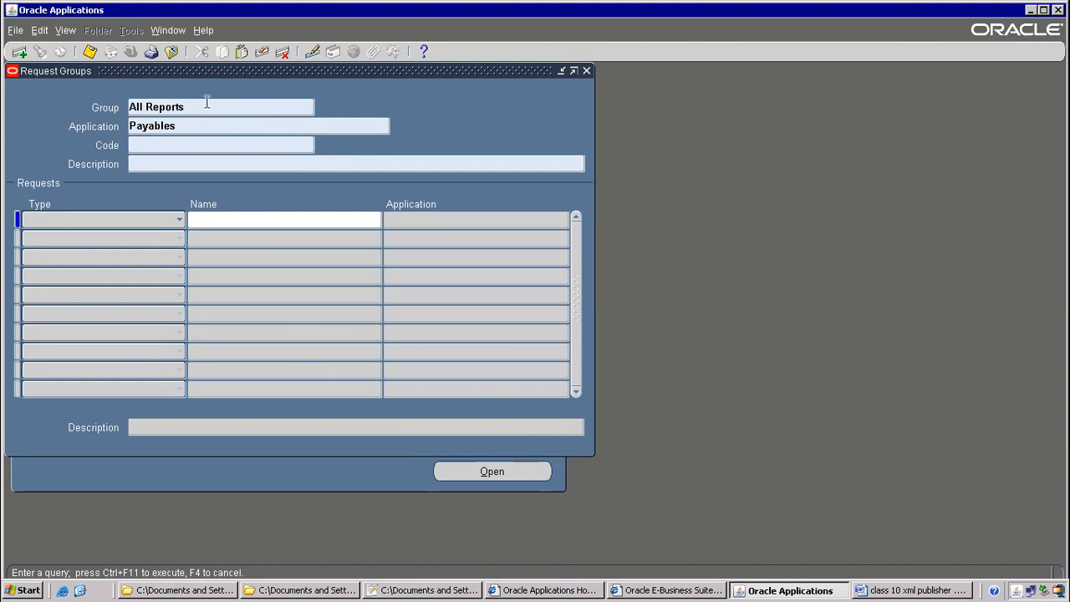
key("ctrl+F11")
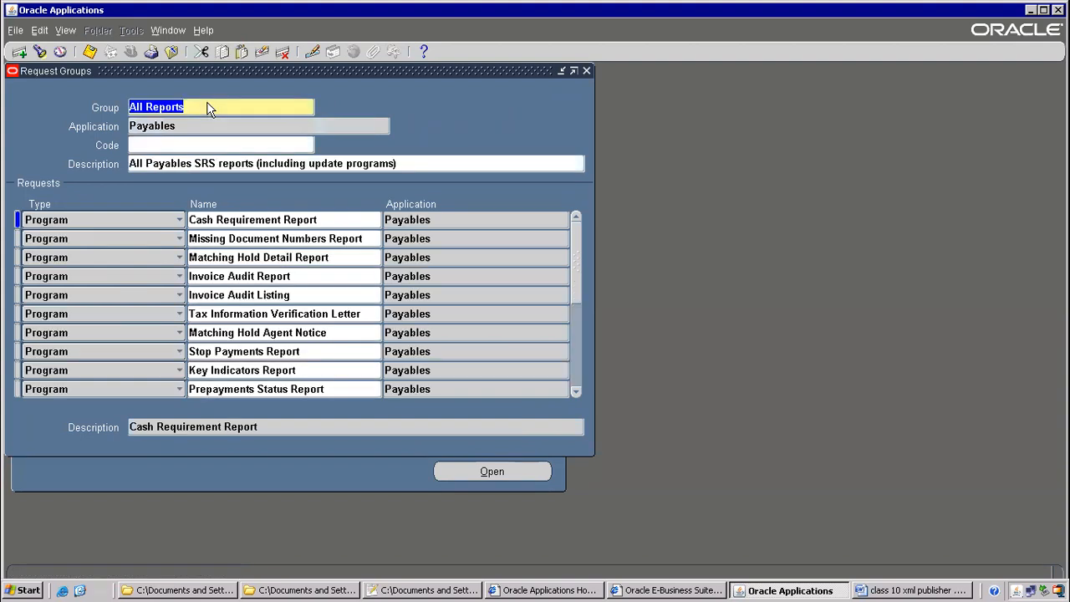
Add a new program row for ITMAPSUPPLIERS to the group and save it
left_click(275, 240)
key("ctrl+Down")
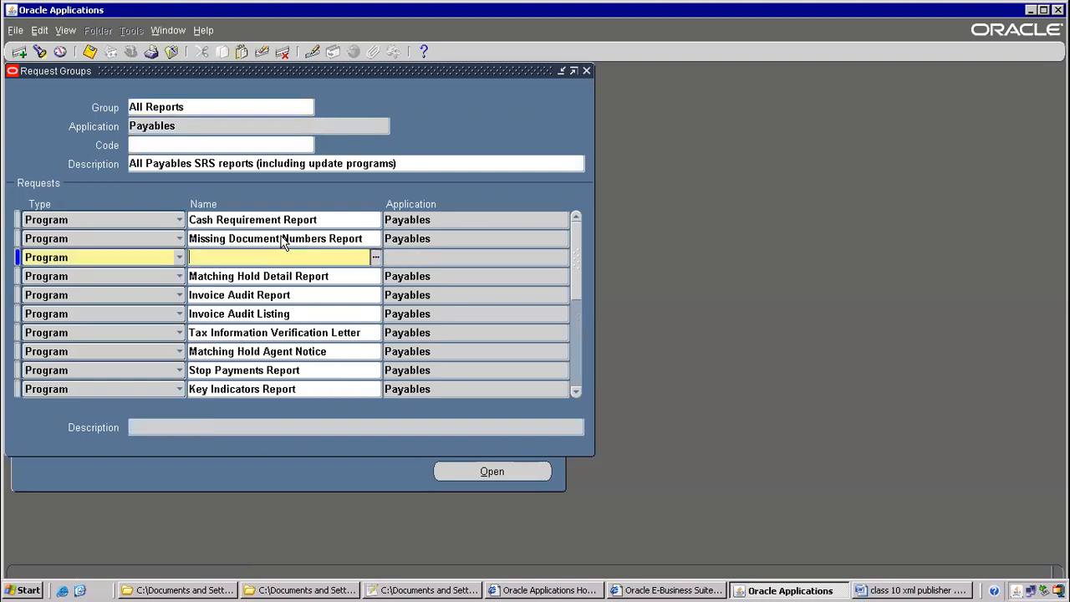
type("ITB")
key("BackSpace")
key("BackSpace")
key("alt+Tab")
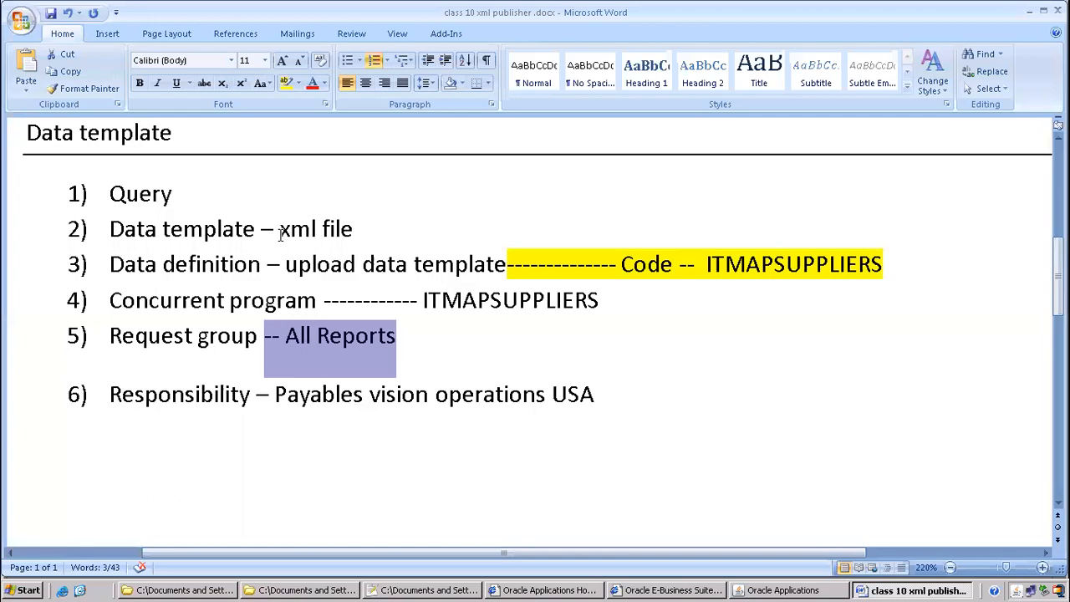
key("alt+Tab")
type("TMAPSUPPLIERS")
key("Tab")
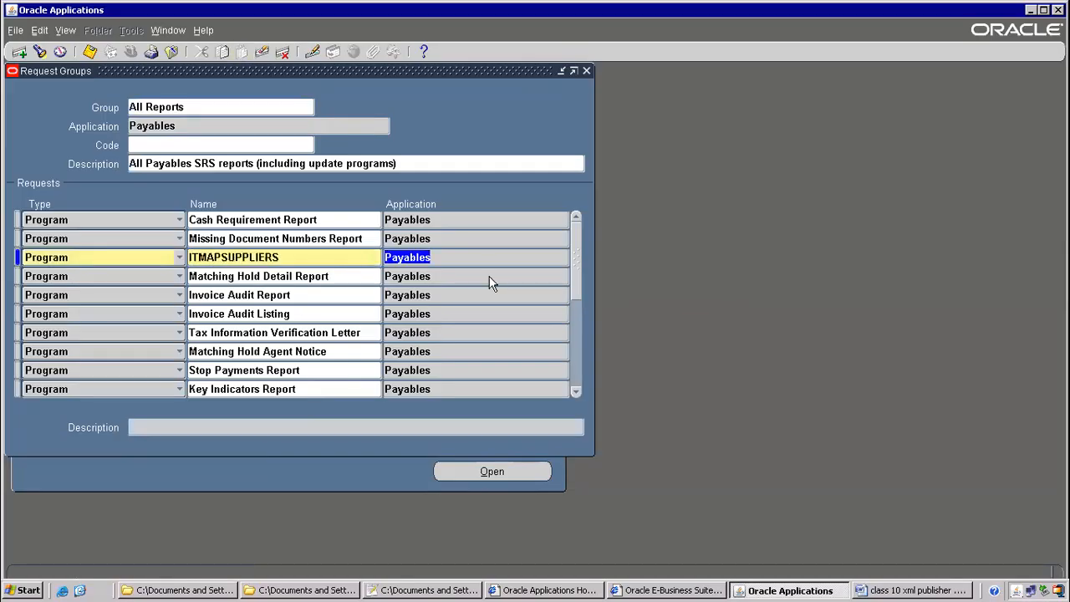
left_click(89, 51)
key("alt+Tab")
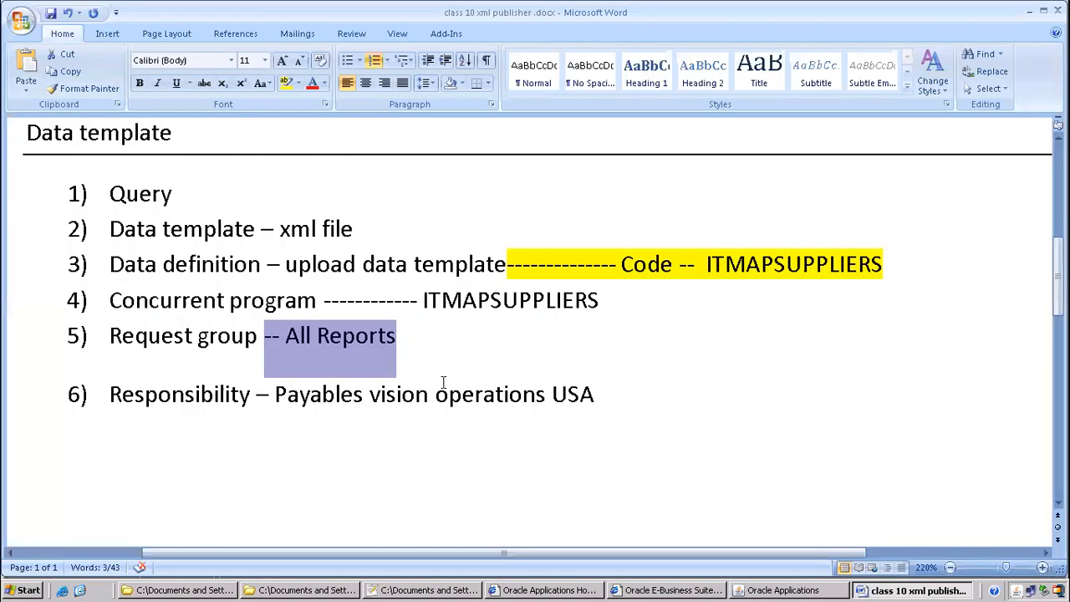
Review the notes' last three steps: concurrent program, request group All Reports, responsibility Payables
left_click(418, 326)
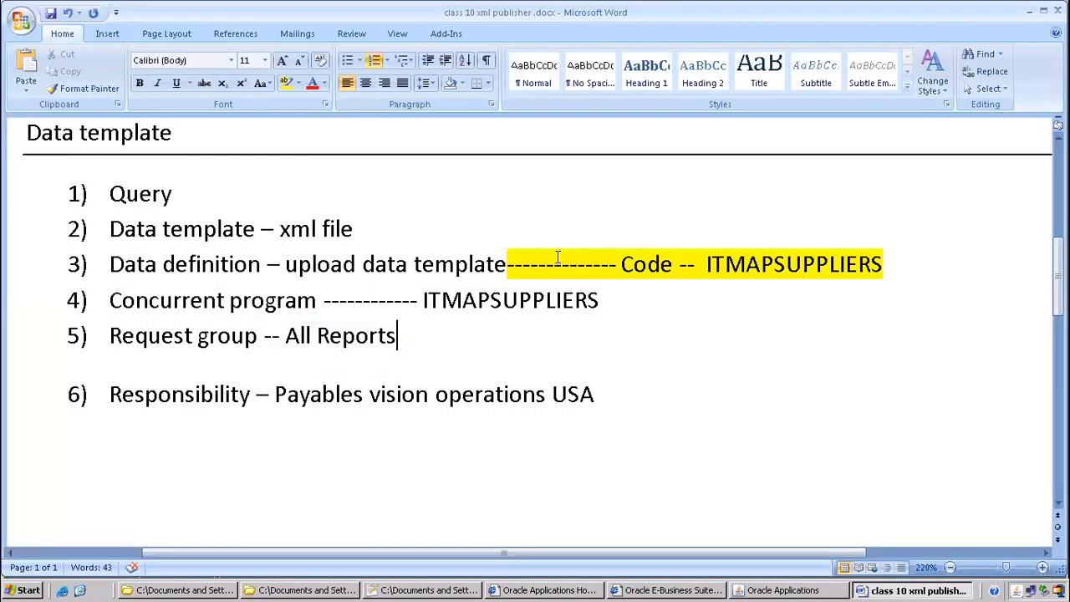
left_click_drag(230, 301, 295, 305)
left_click_drag(152, 335, 373, 414)
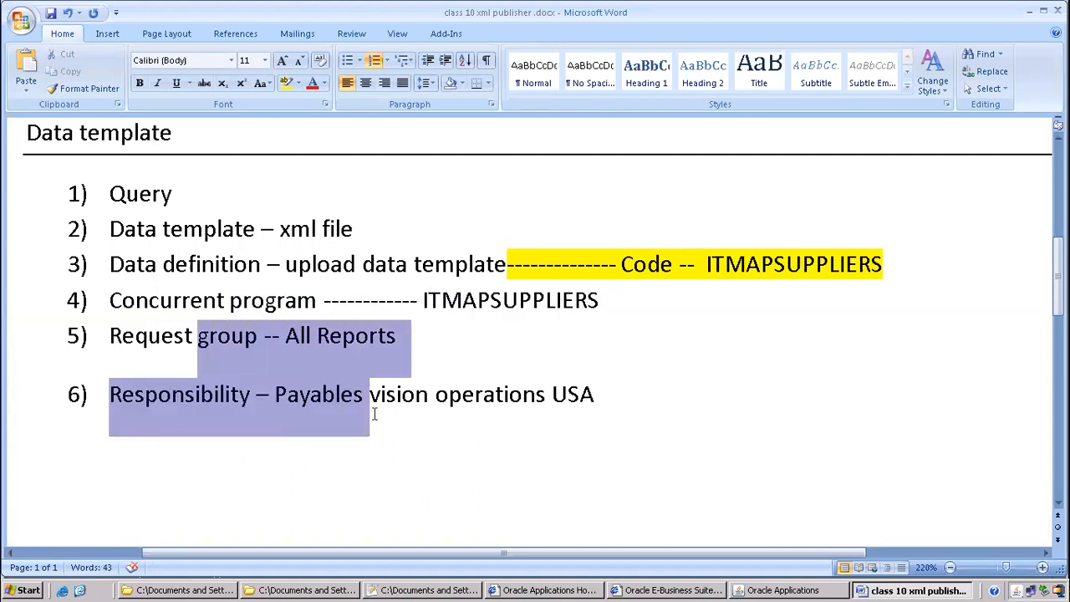
left_click_drag(418, 300, 613, 319)
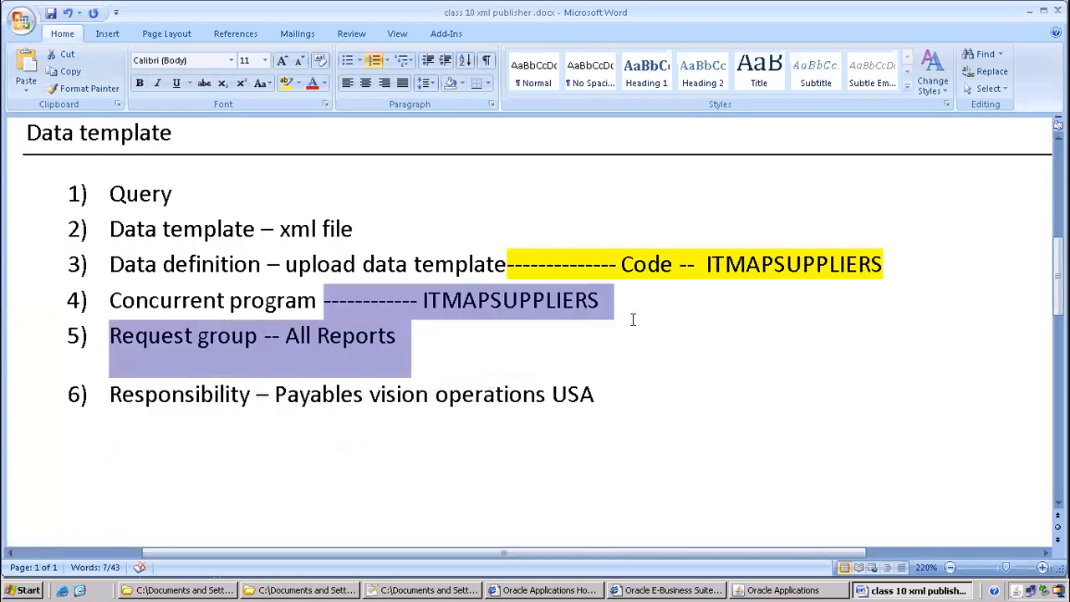
left_click_drag(108, 303, 664, 404)
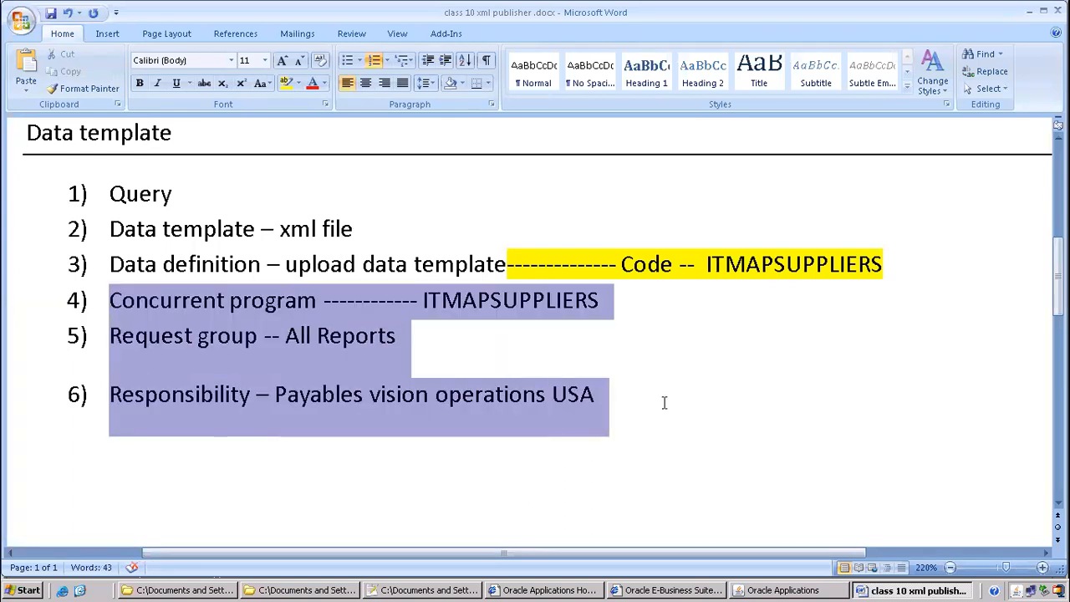
left_click(677, 428)
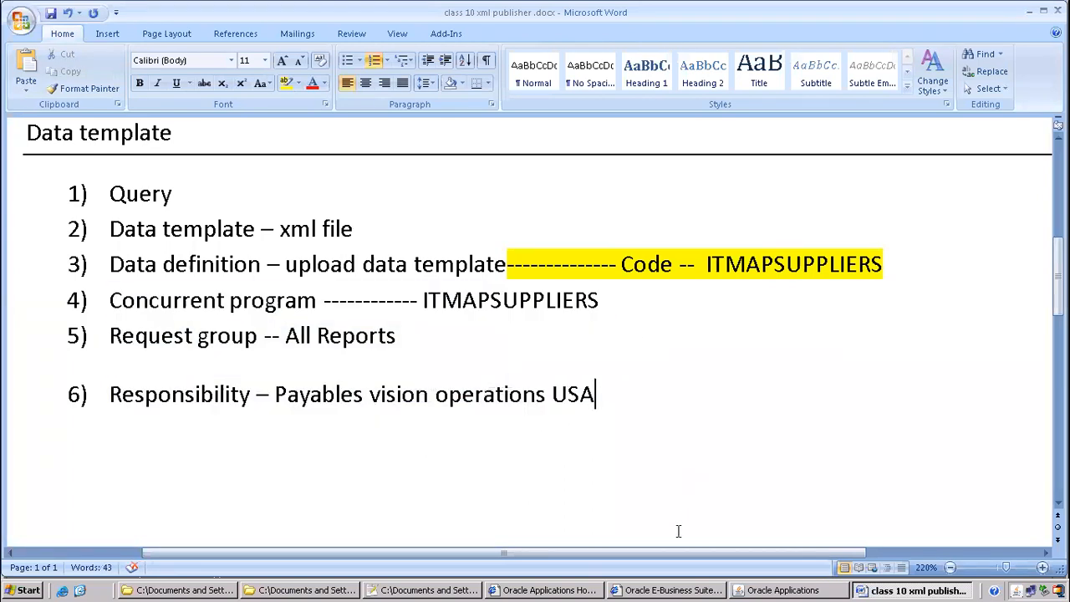
left_click(743, 590)
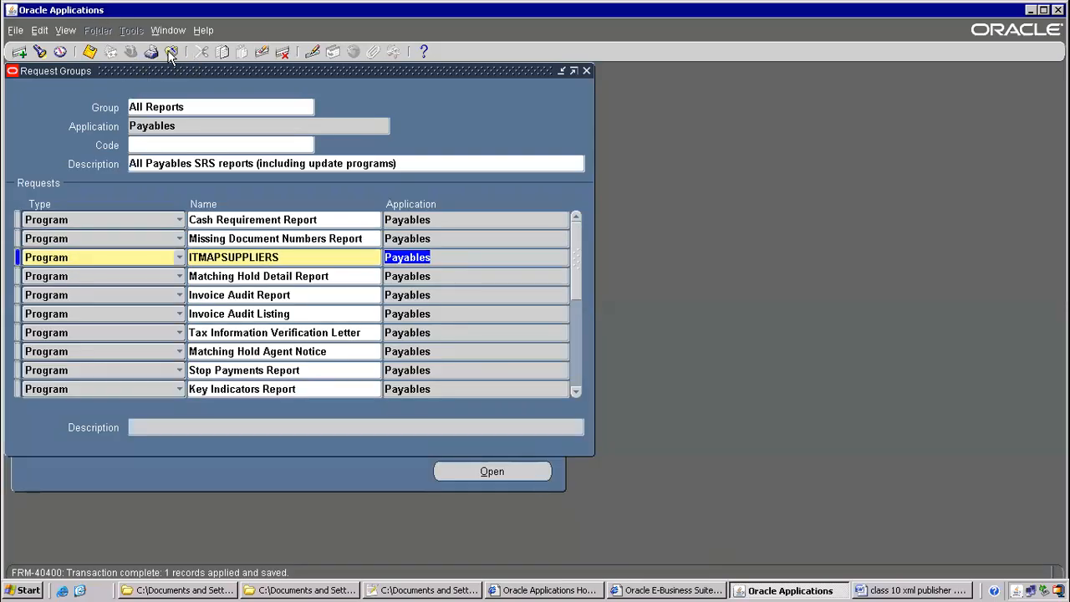
Close Request Groups and switch to the Payables, Vision Operations (USA) responsibility
left_click(172, 51)
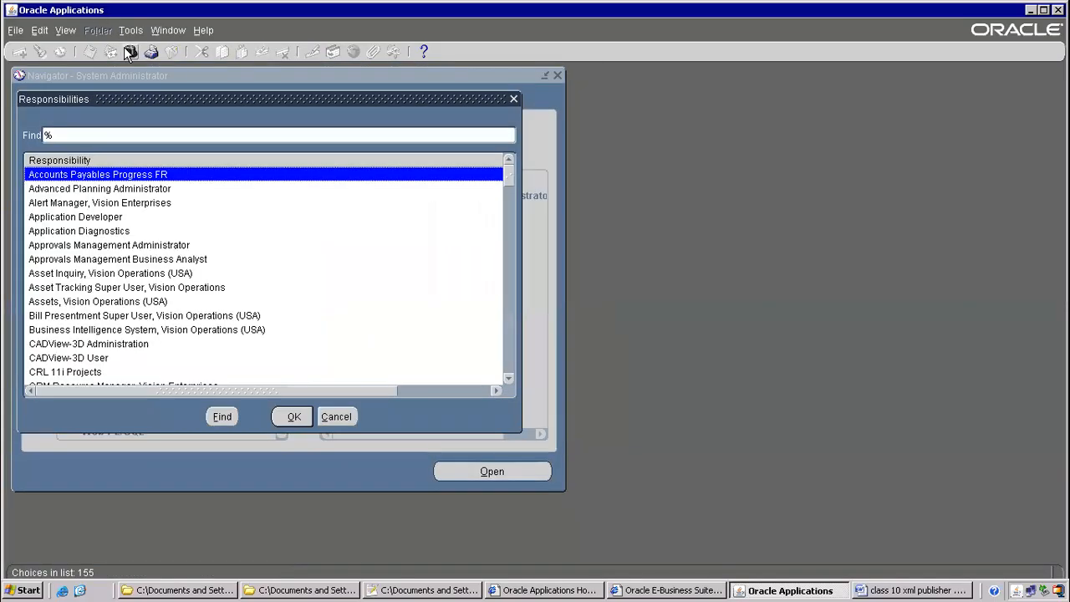
type("pay")
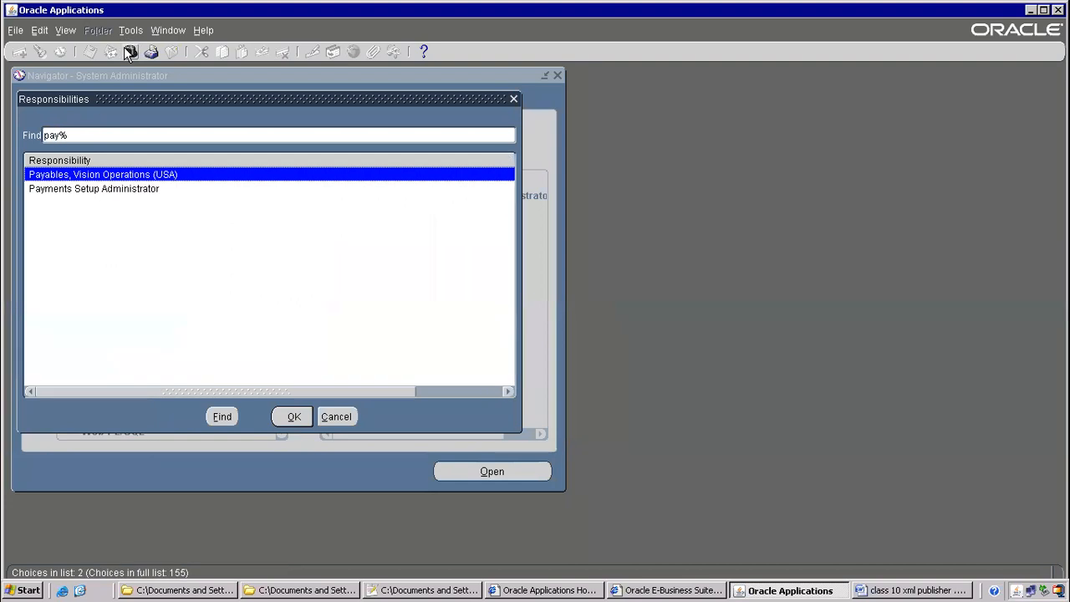
key("Return")
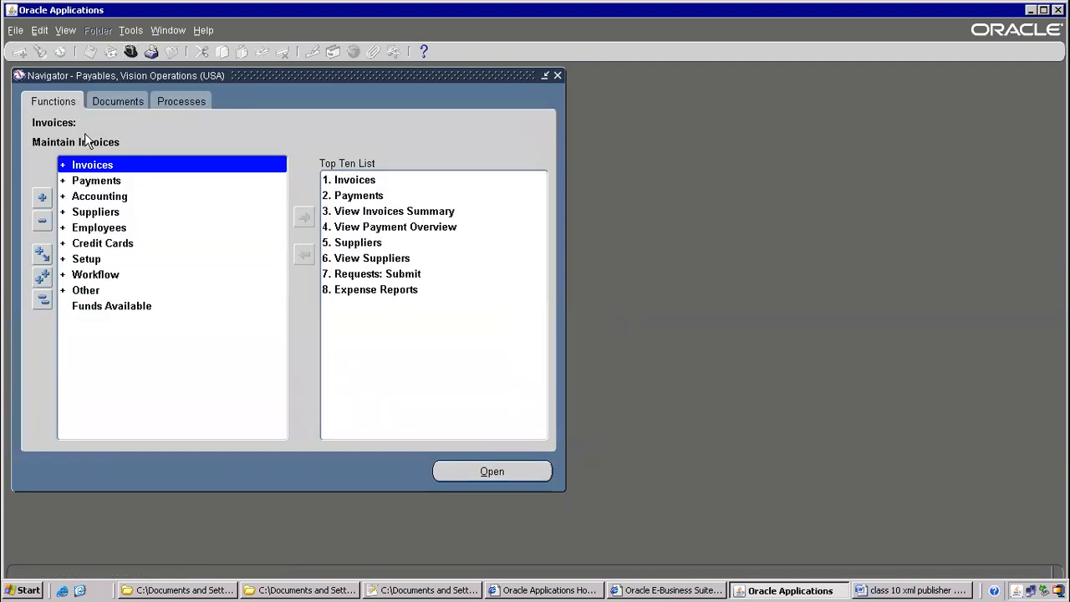
Start a new Single Request submission from the Requests window
left_click(62, 31)
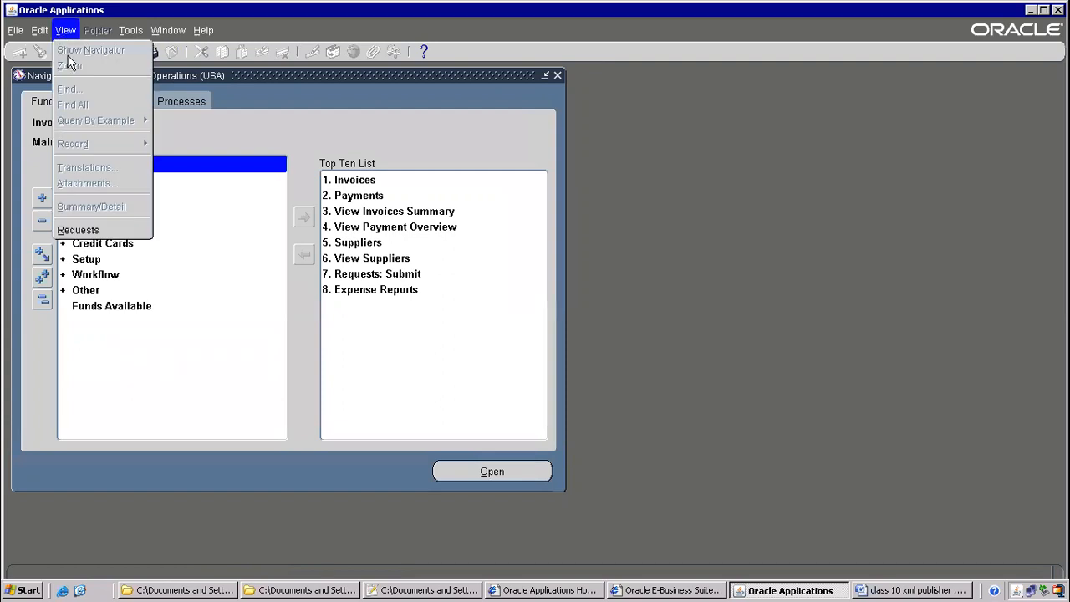
left_click(92, 236)
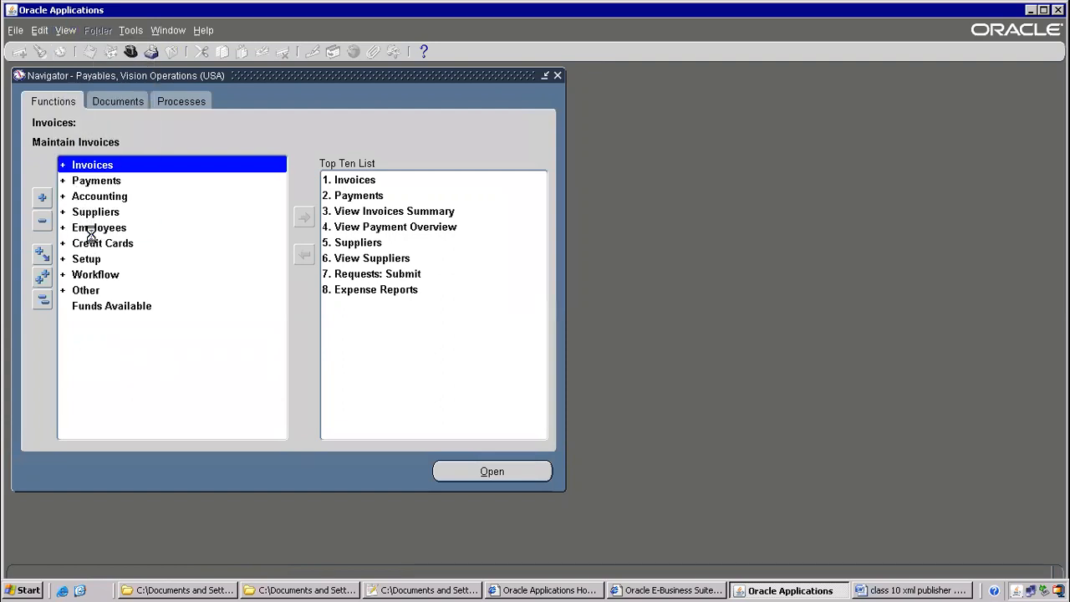
left_click(213, 411)
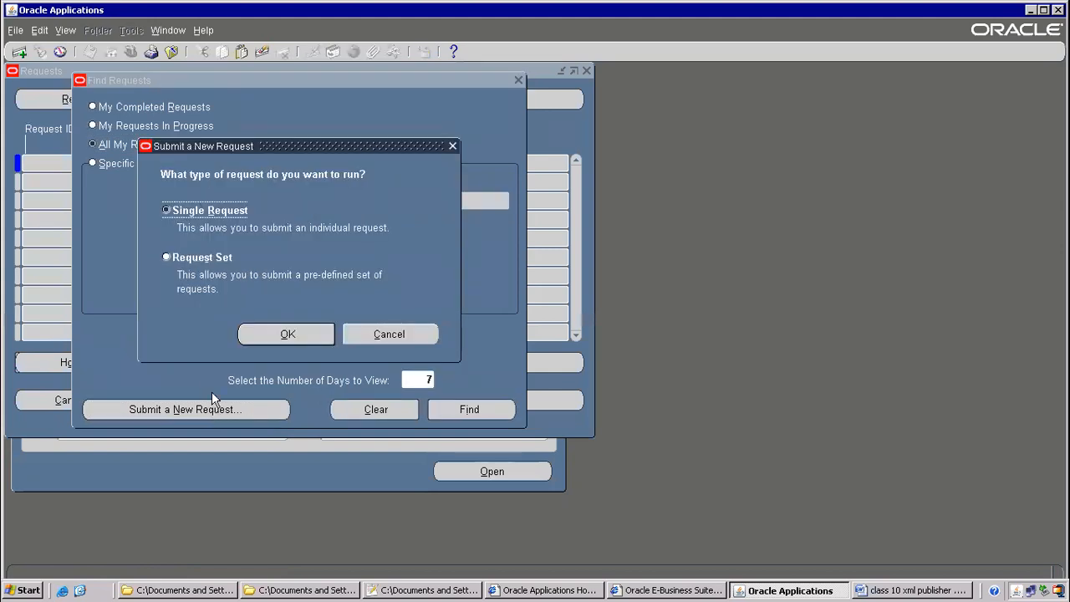
left_click(201, 258)
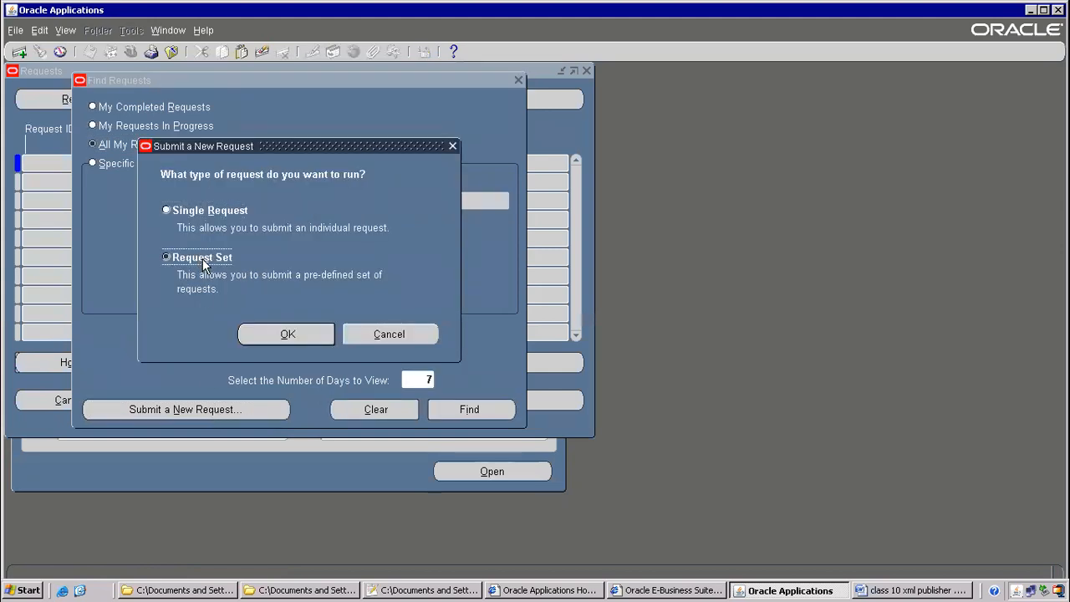
left_click(207, 213)
left_click(268, 343)
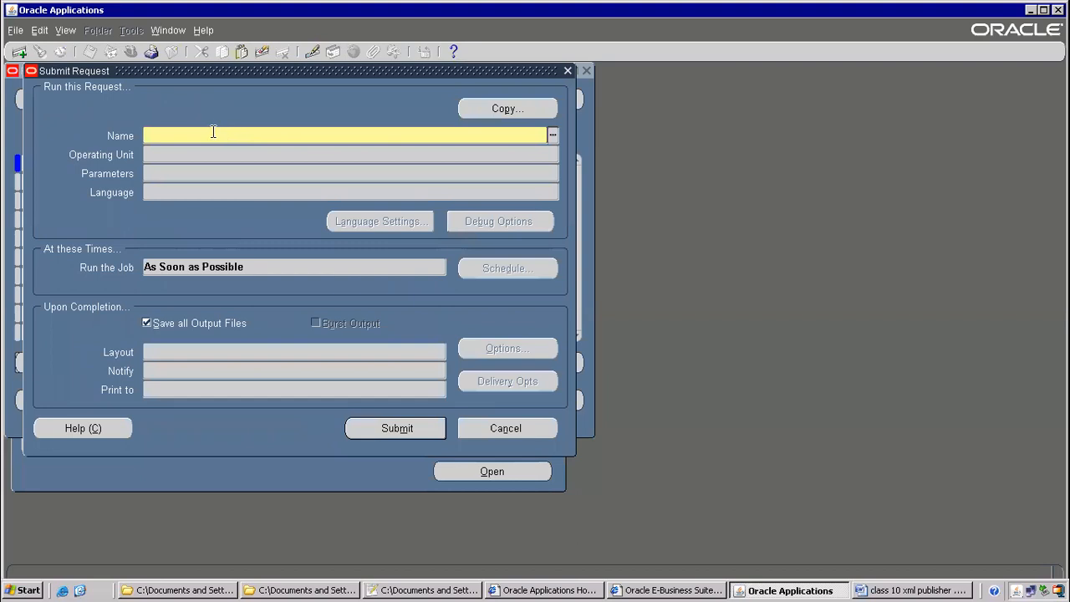
Choose ITMAPSUPPLIERS as the request to run
type("All Reports")
triple_click(214, 134)
type("ITM")
key("Tab")
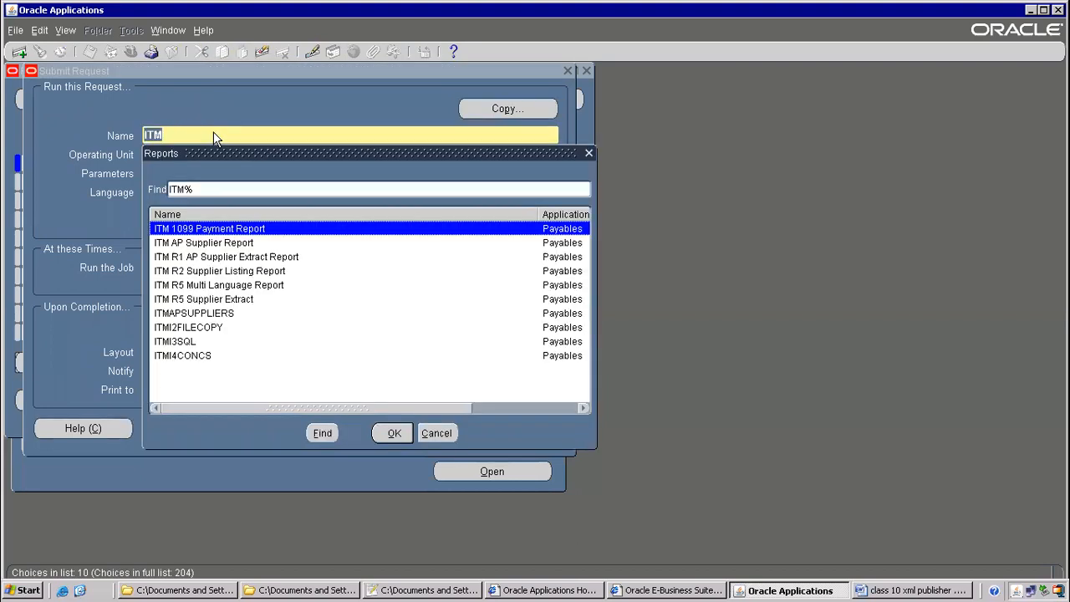
left_click(191, 314)
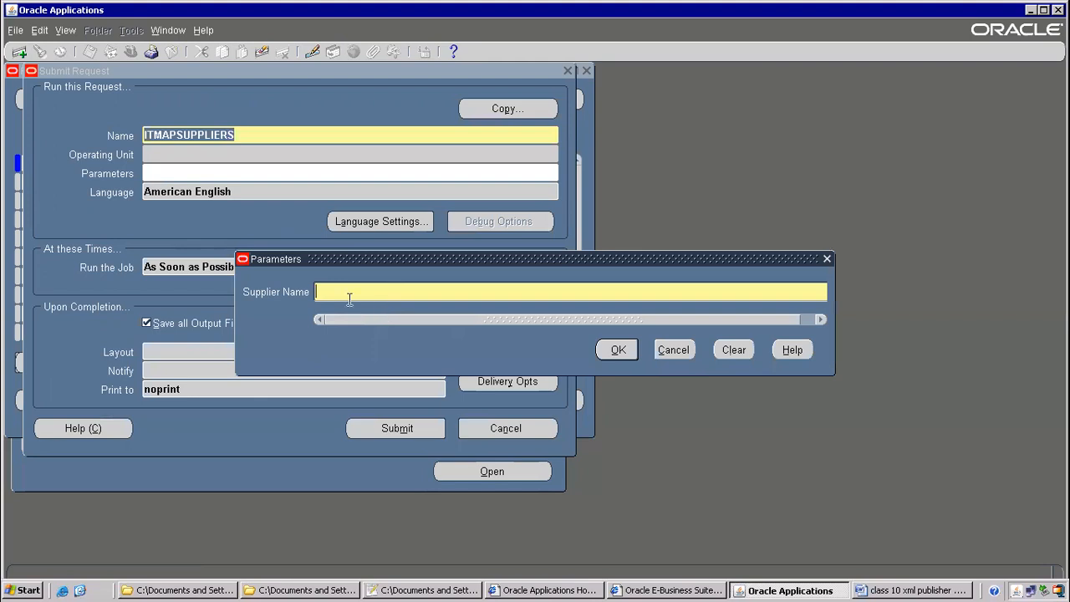
Set Supplier Name to Advantage Corp and submit, declining another request
left_click(821, 317)
left_click(821, 293)
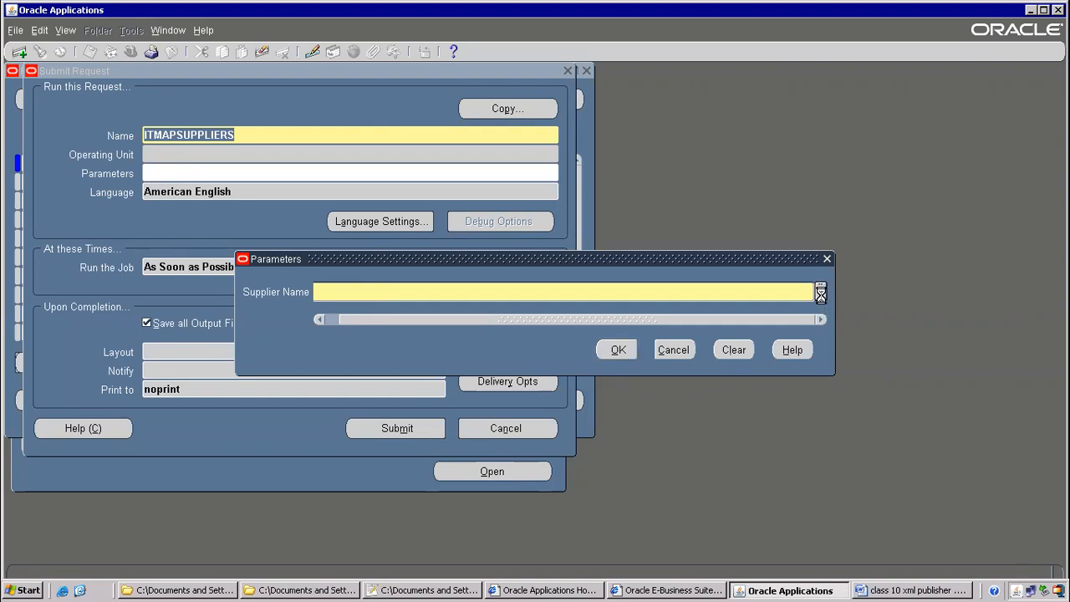
left_click_drag(507, 173, 473, 148)
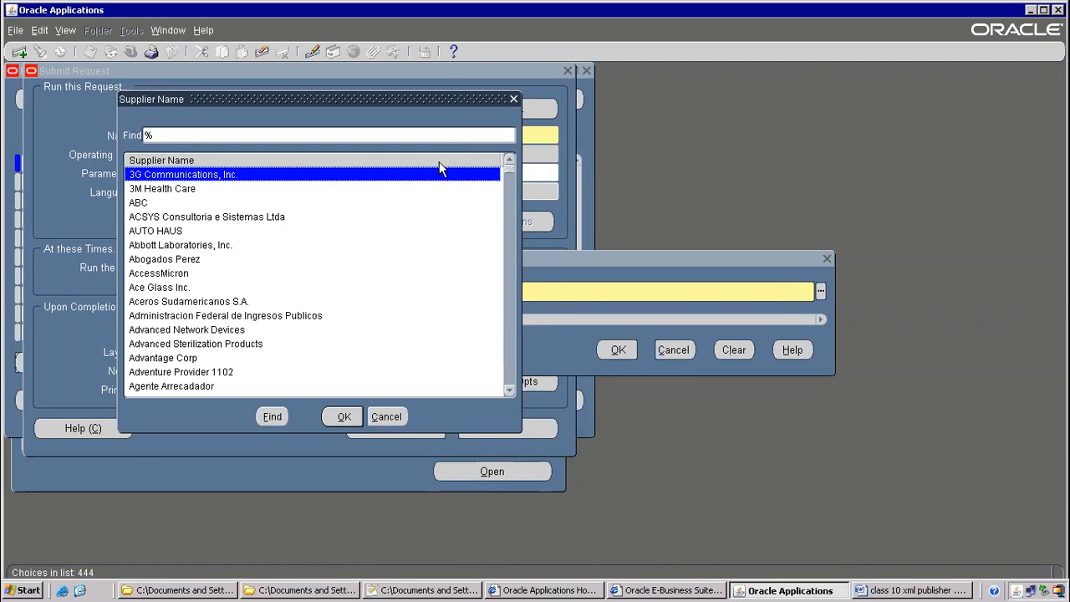
double_click(151, 358)
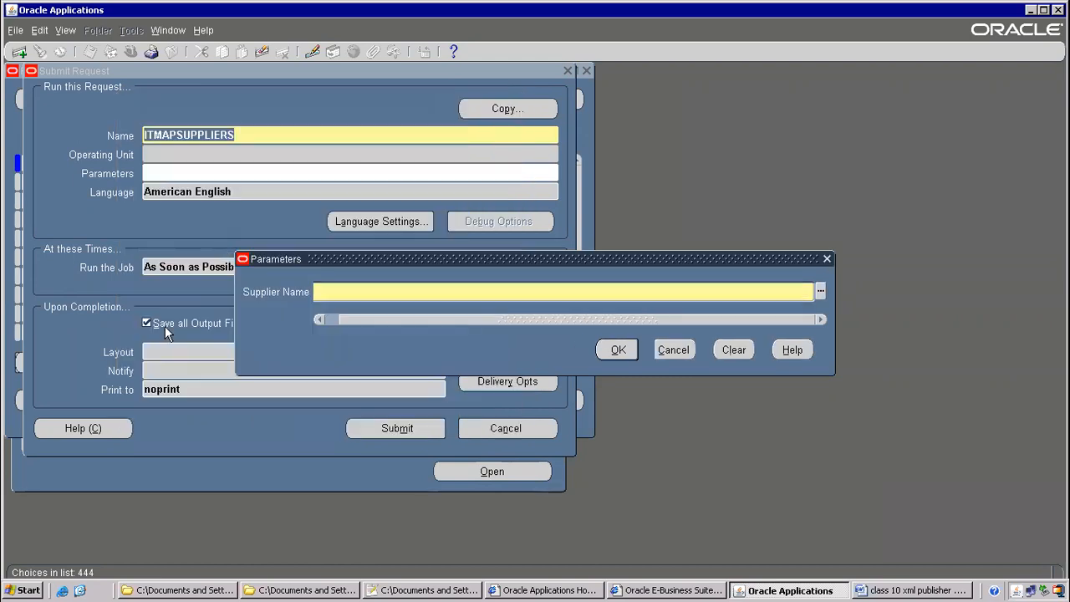
left_click(631, 352)
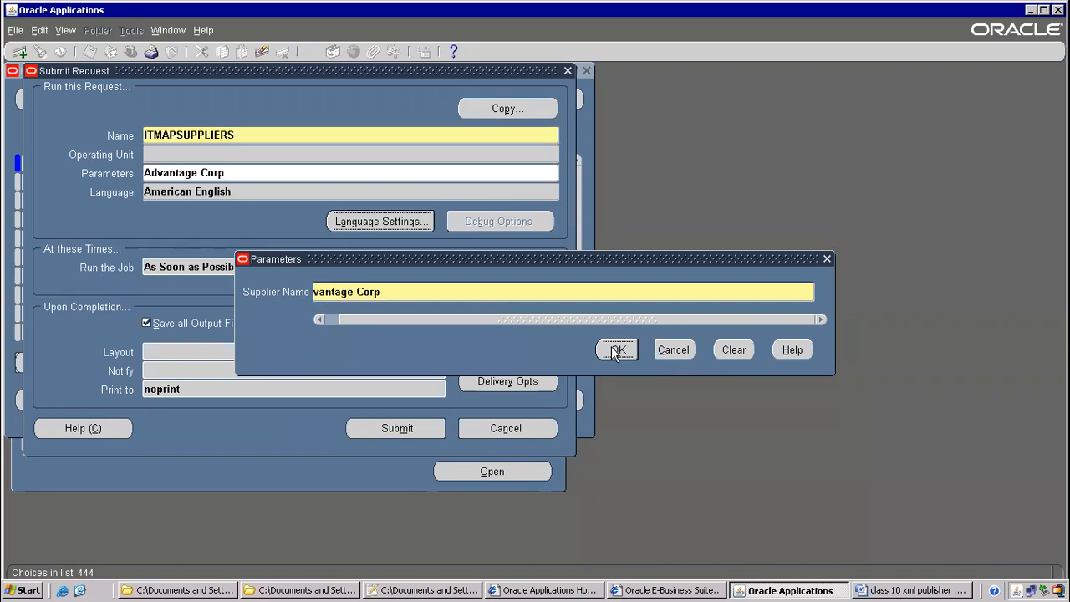
left_click(387, 432)
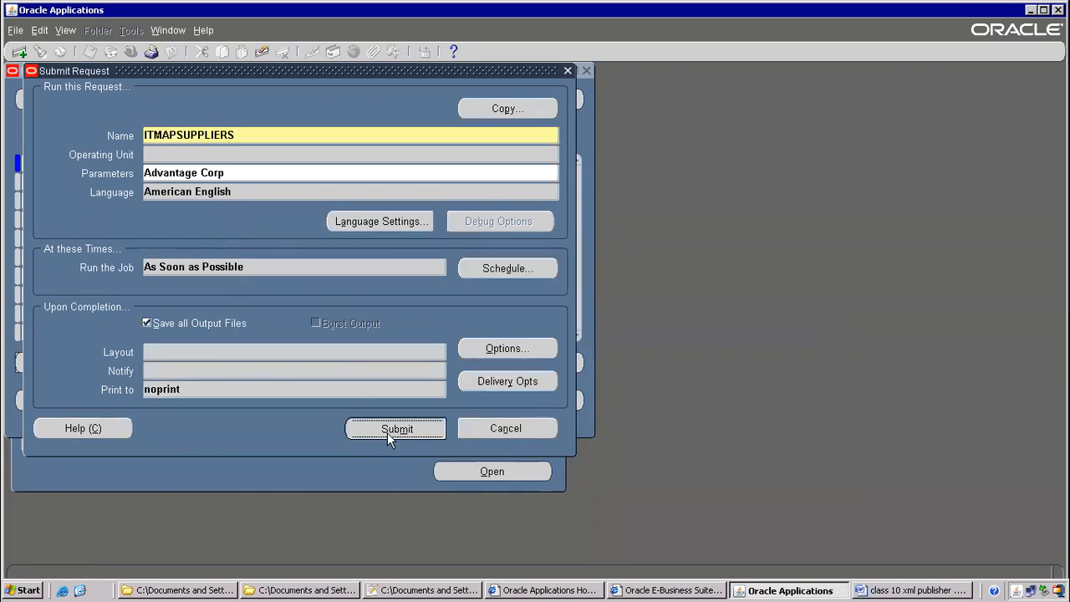
left_click(580, 356)
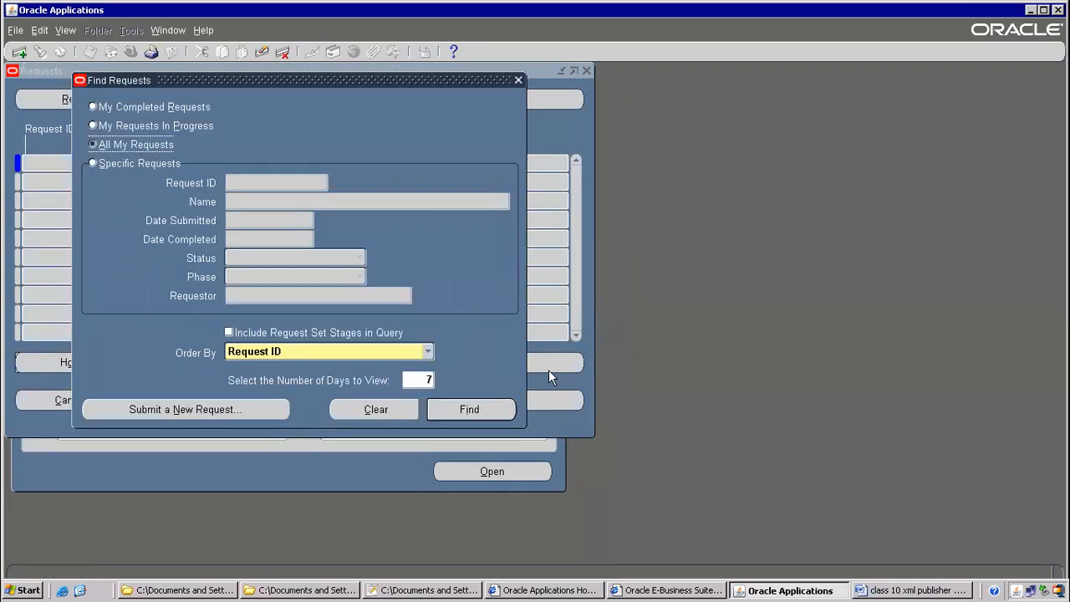
Find my submitted requests and refresh the status of request 7601936
left_click(460, 409)
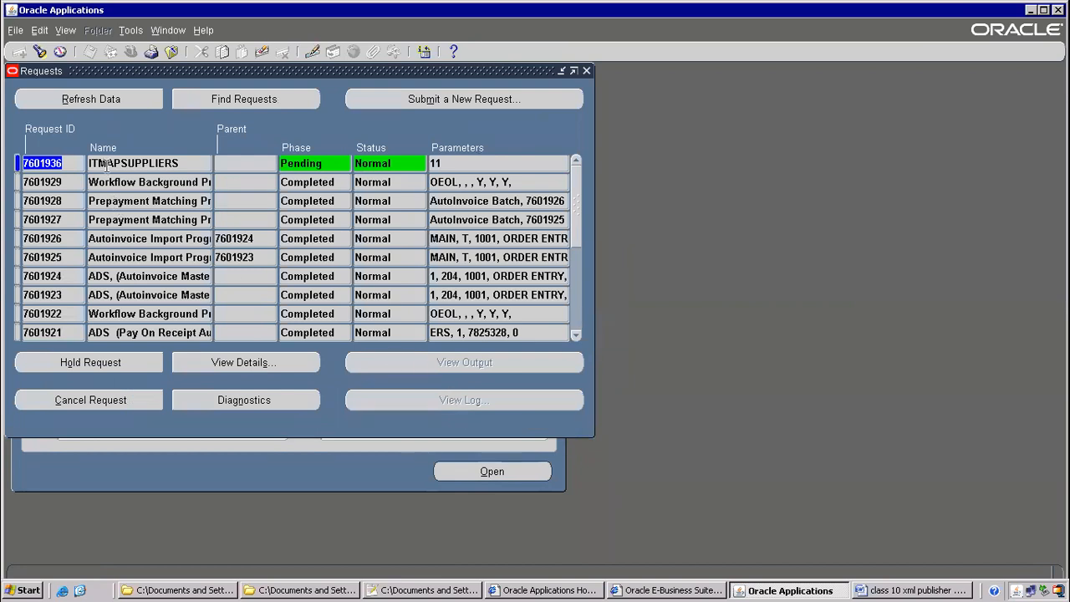
left_click(87, 100)
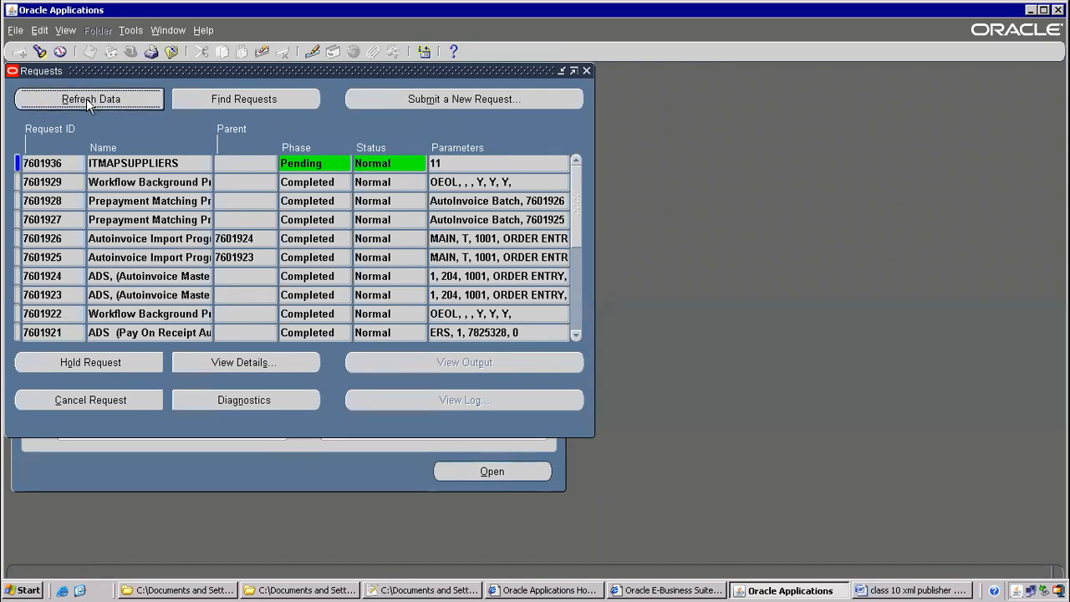
left_click(165, 160)
Cancel a stray new request, refresh until 7601936 completes, and view its output
left_click(481, 99)
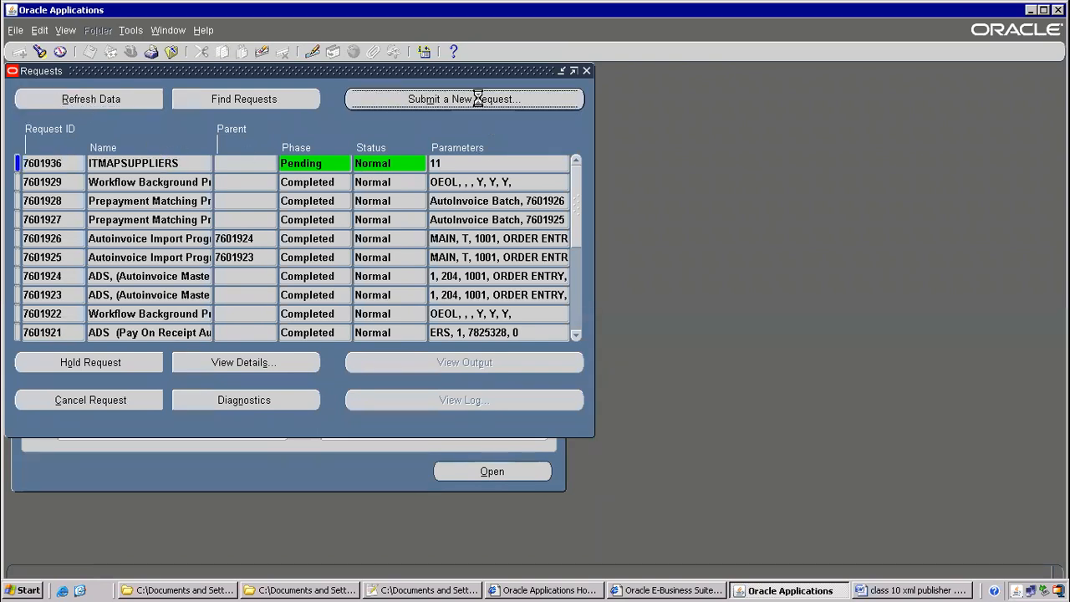
left_click(291, 336)
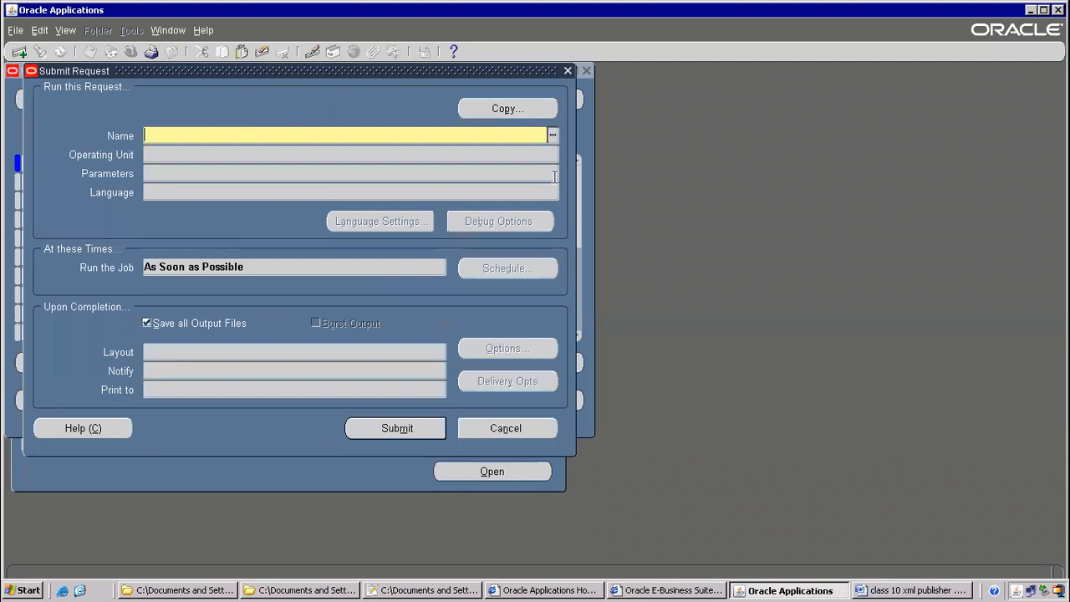
left_click(509, 112)
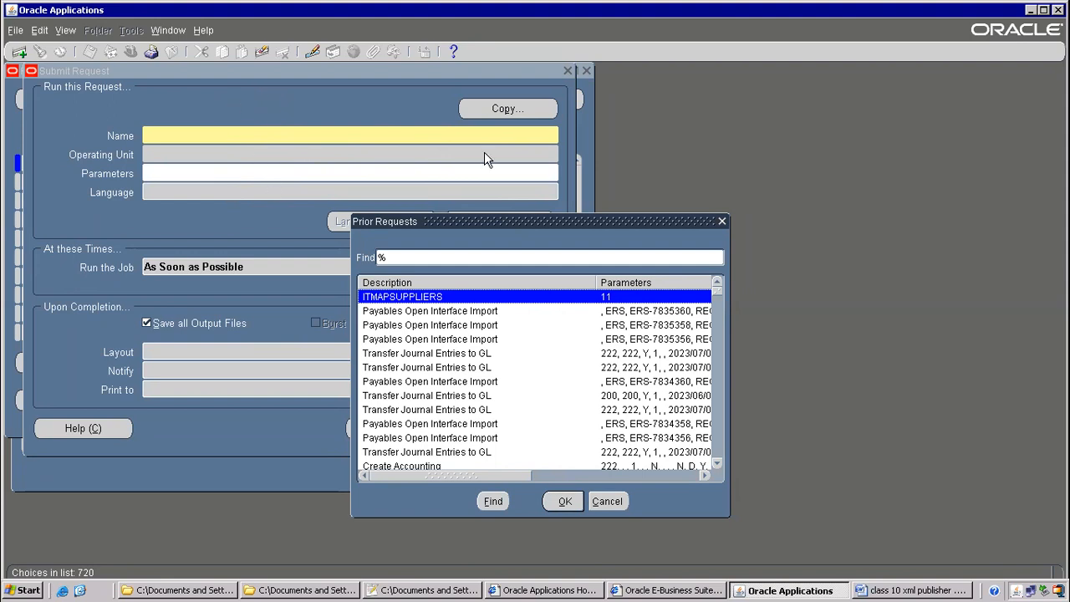
left_click(604, 506)
left_click(536, 428)
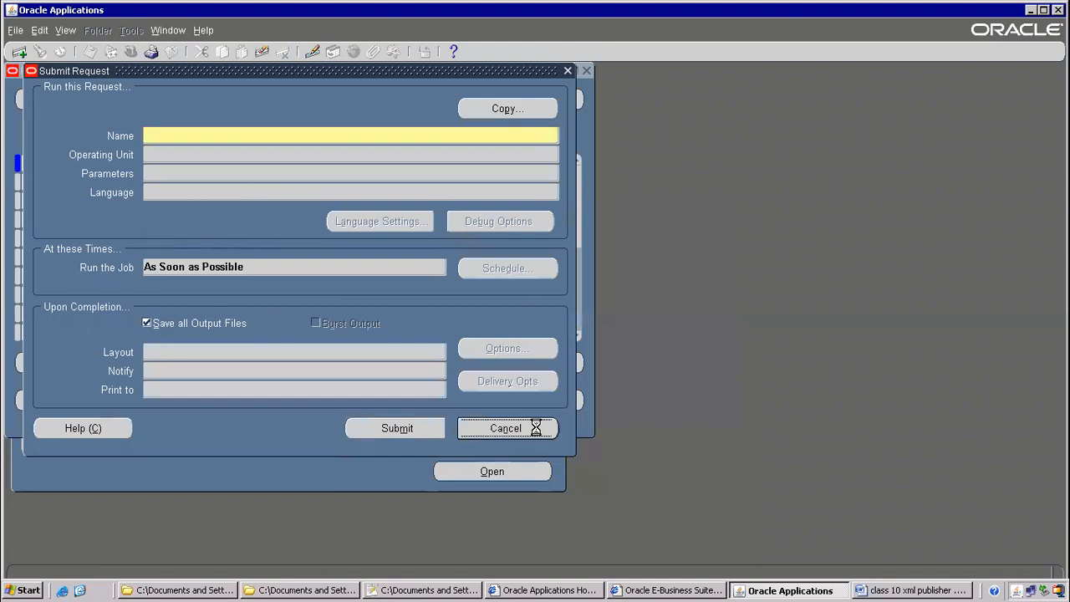
left_click(372, 340)
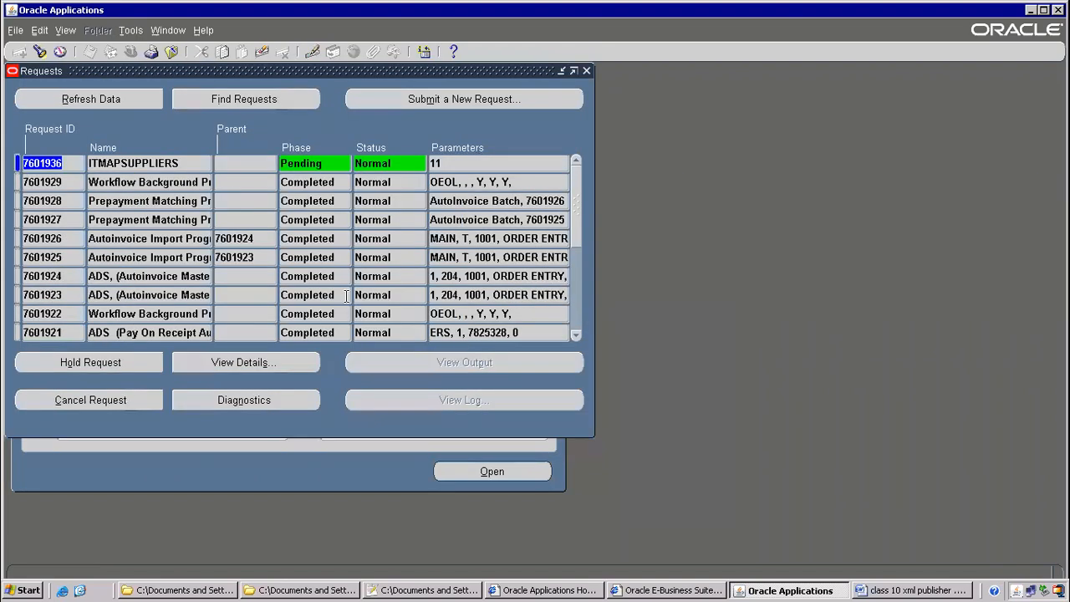
left_click(116, 101)
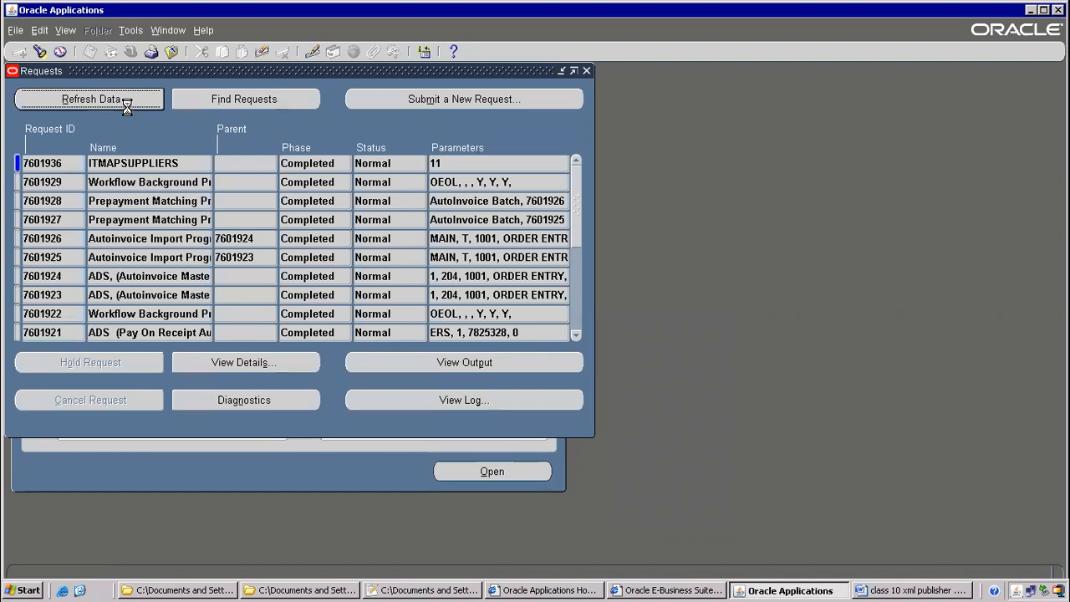
left_click(441, 364)
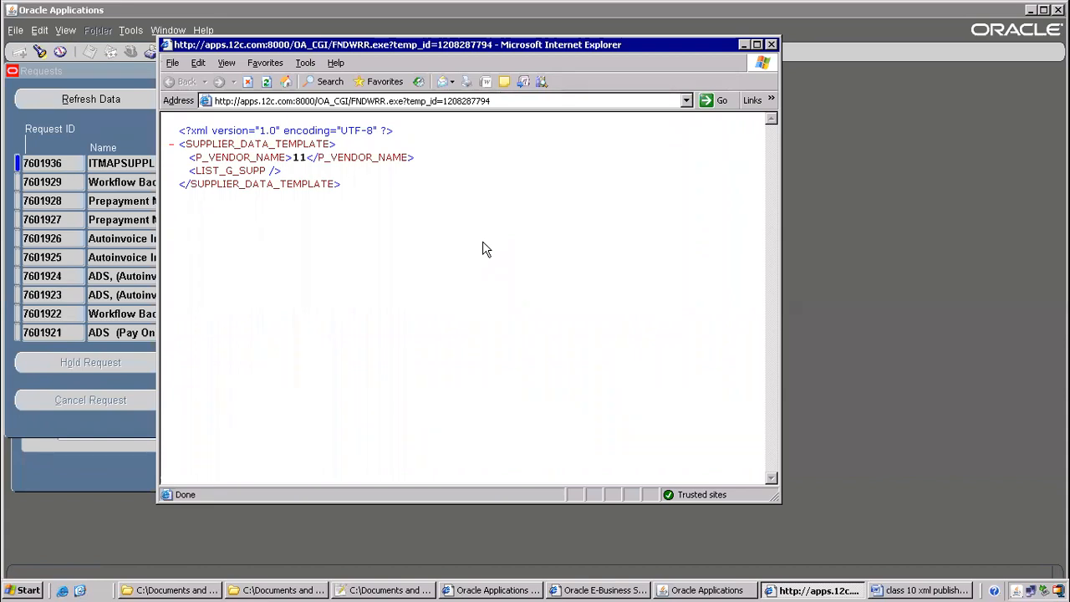
Close the XML output window and check request 7601936's parameter value 11
left_click(770, 44)
left_click(435, 165)
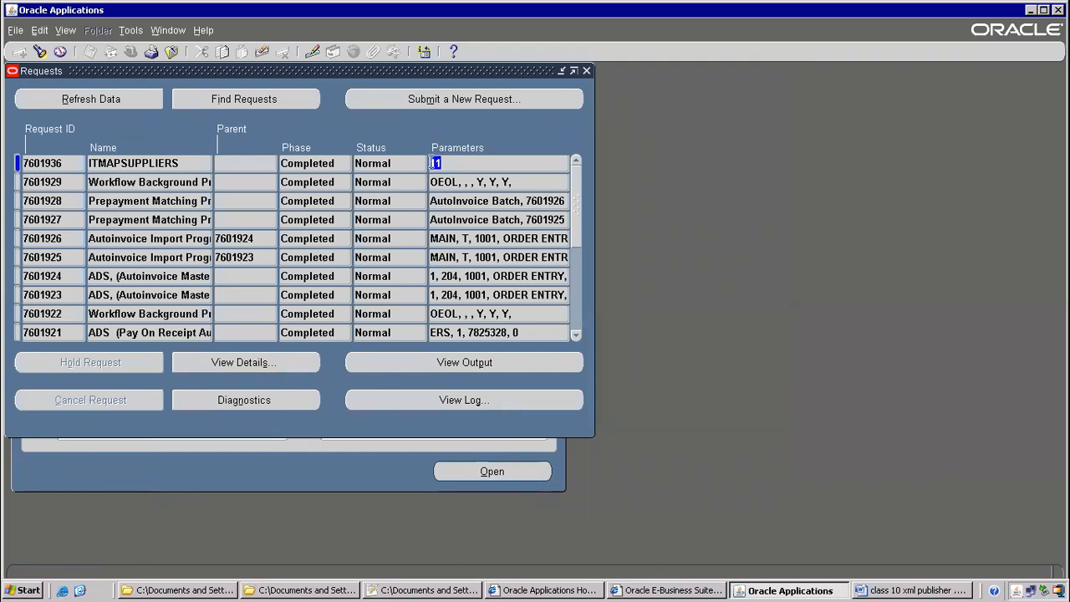
Close Requests and switch to the System Administrator responsibility
left_click(190, 162)
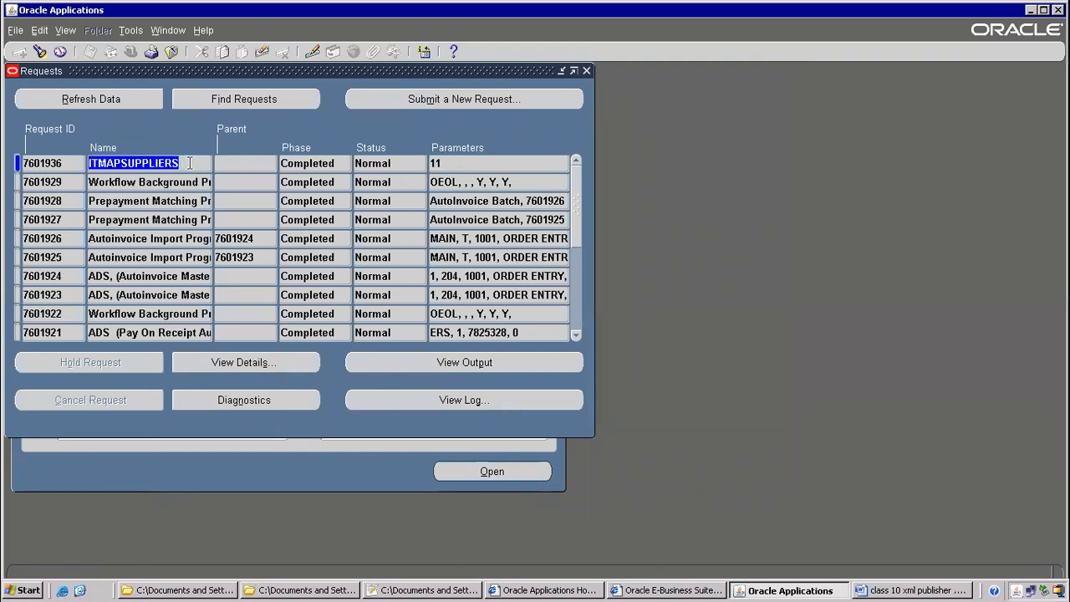
key("F4")
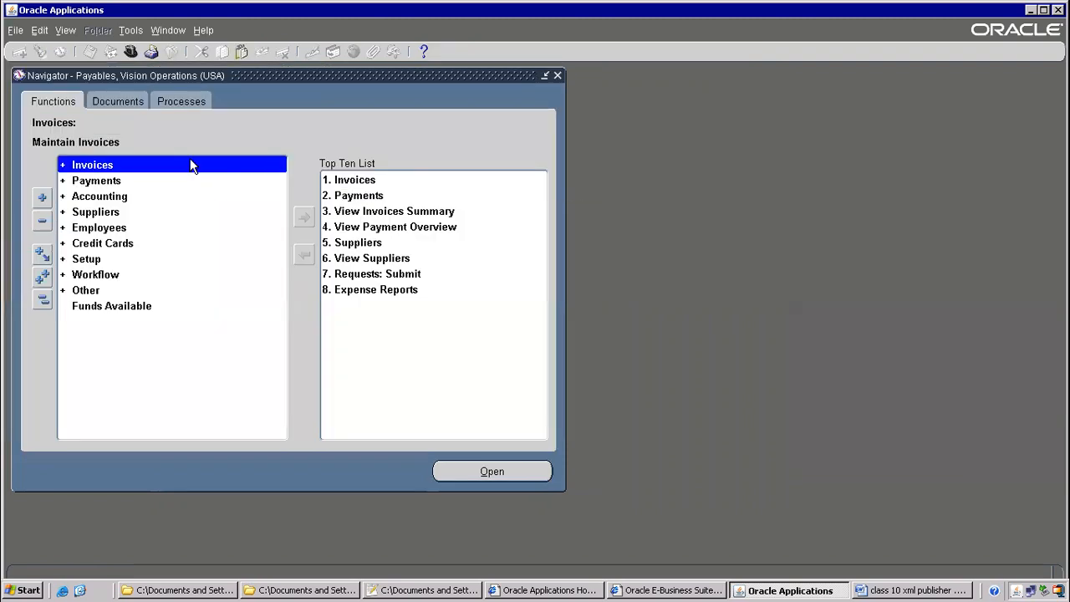
left_click(130, 52)
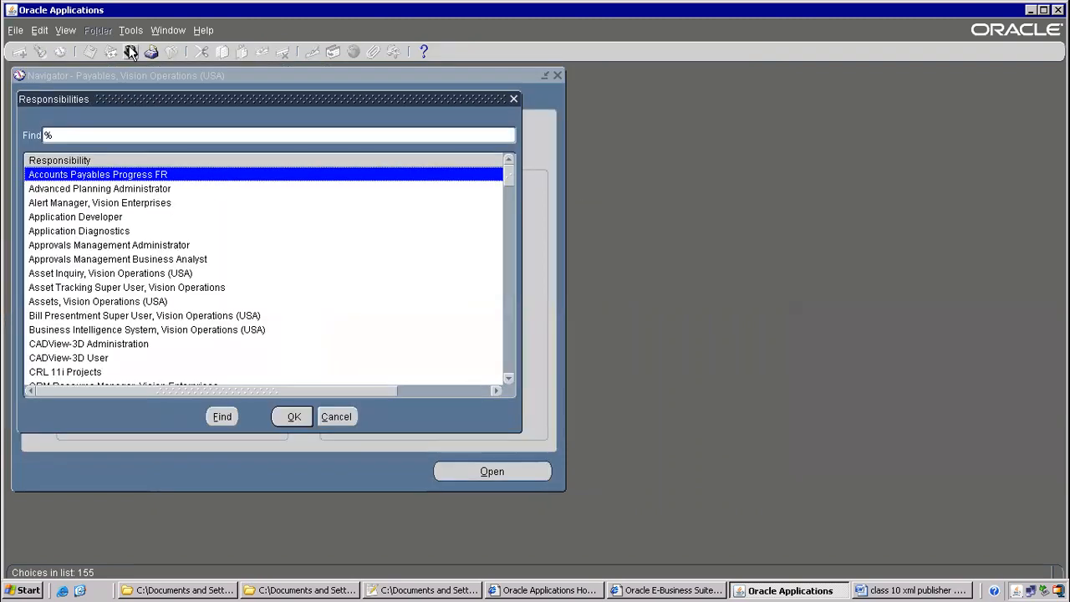
type("system Administrat")
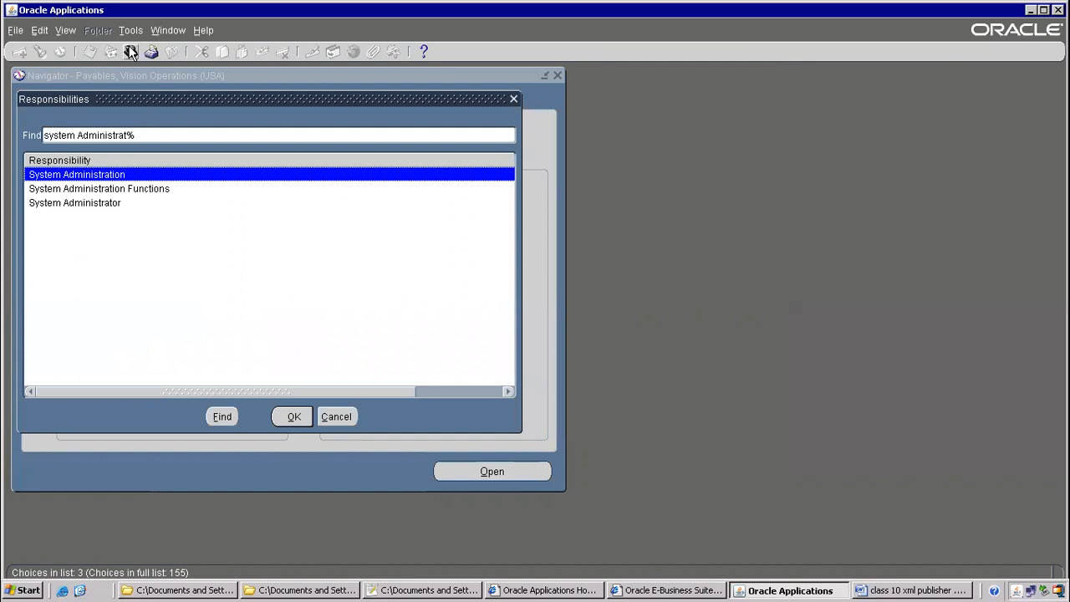
key("Down")
key("Down")
key("Return")
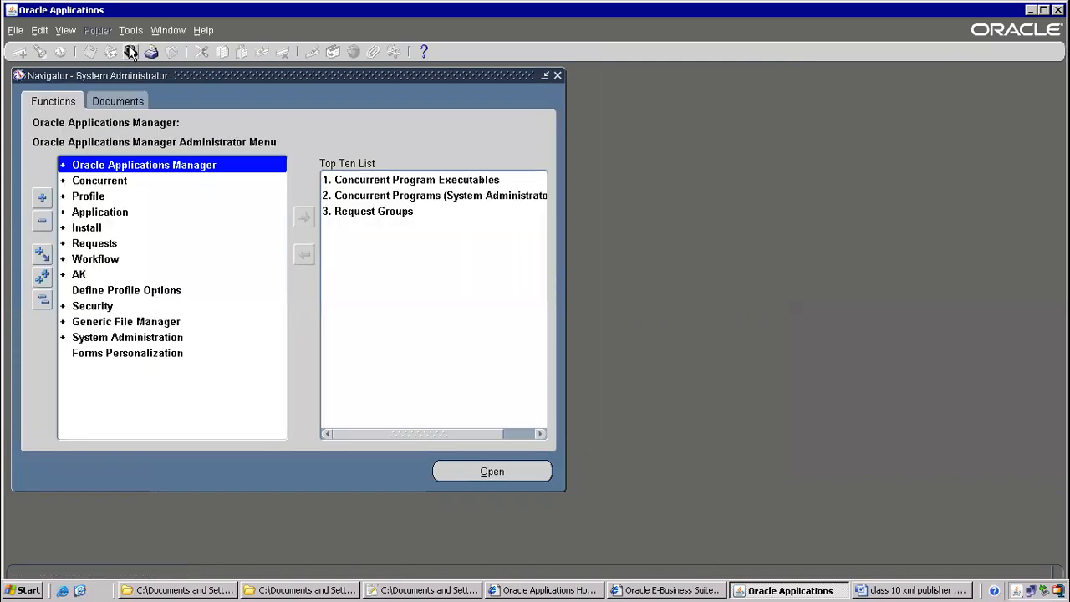
Expand Application > Validation and open the value Set form
left_click(107, 214)
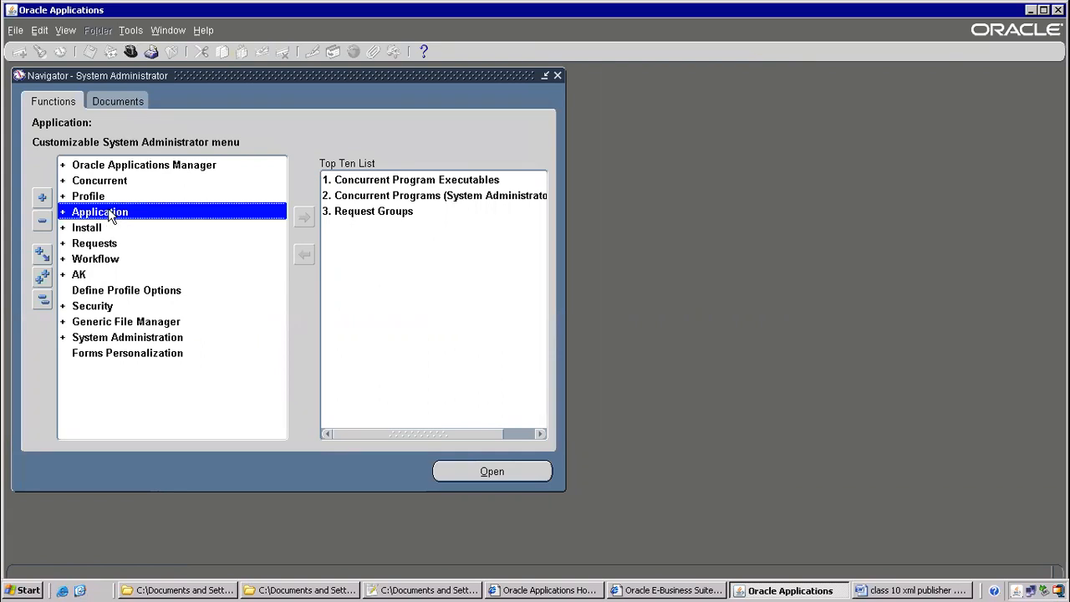
double_click(114, 214)
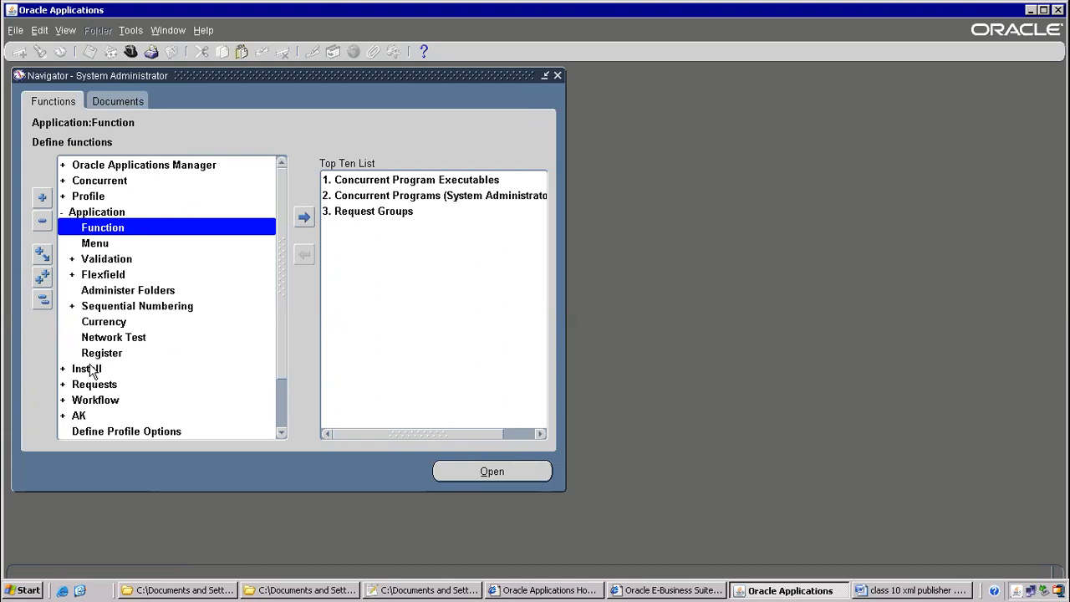
left_click(117, 264)
double_click(116, 261)
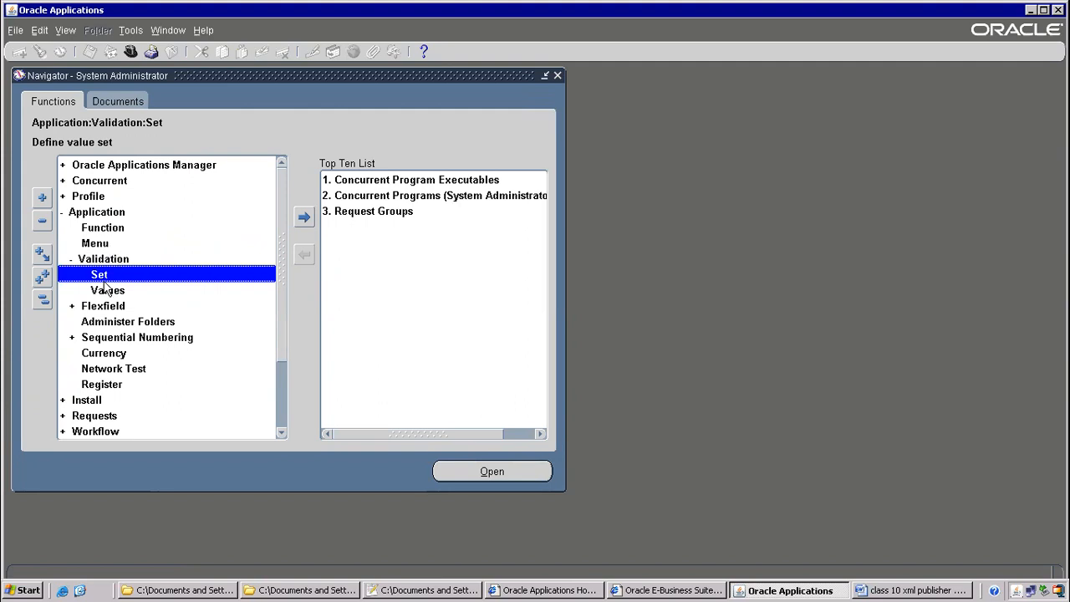
double_click(107, 277)
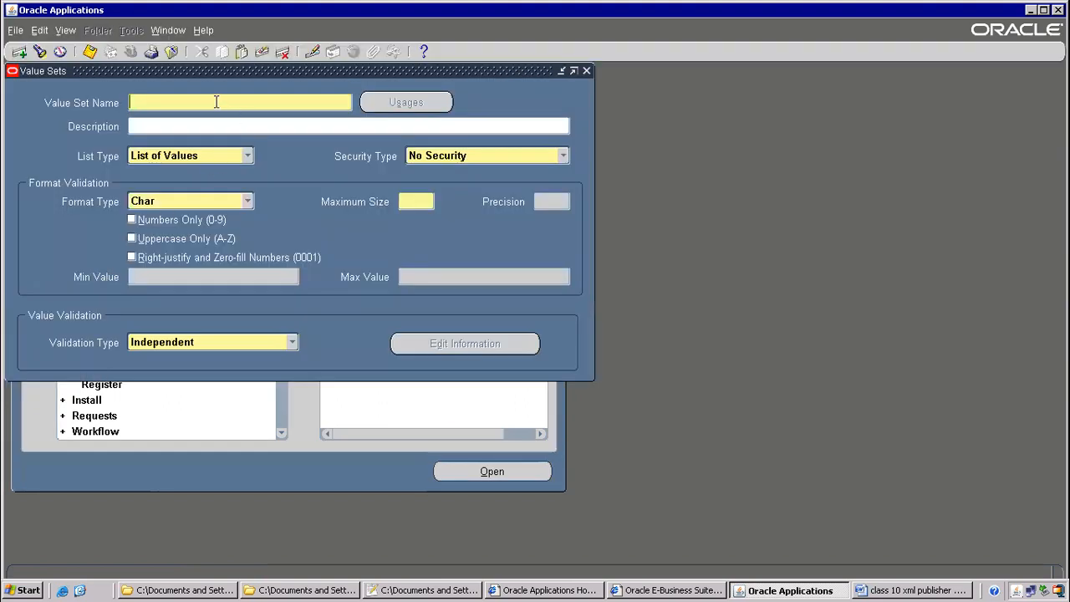
Name the value set ITM AP Suppliers, size 60, Table validation, and open Edit Information
type("ITM AP Suppliers")
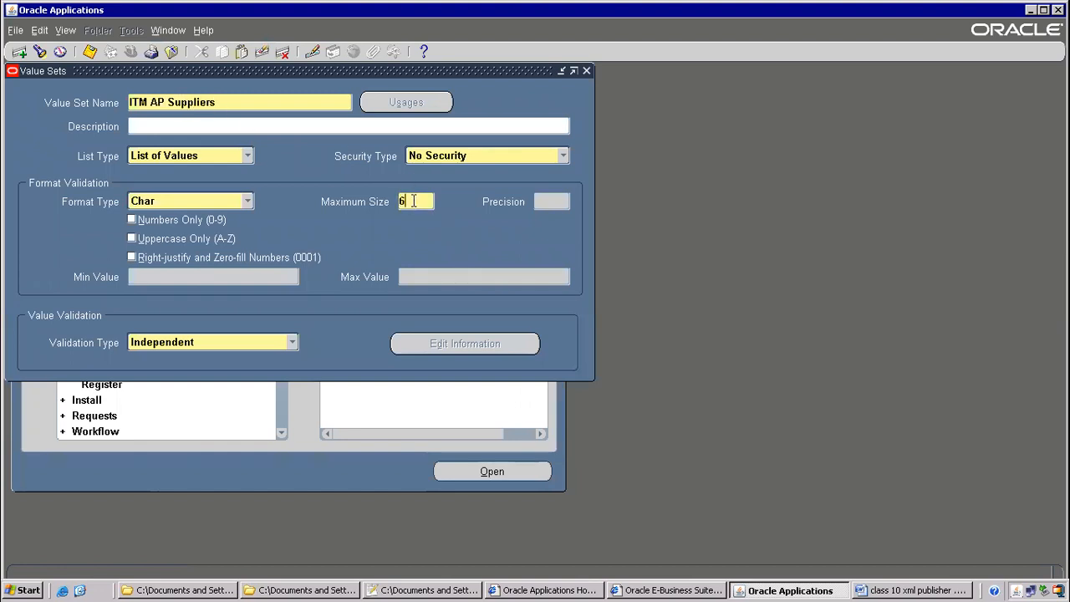
left_click(233, 343)
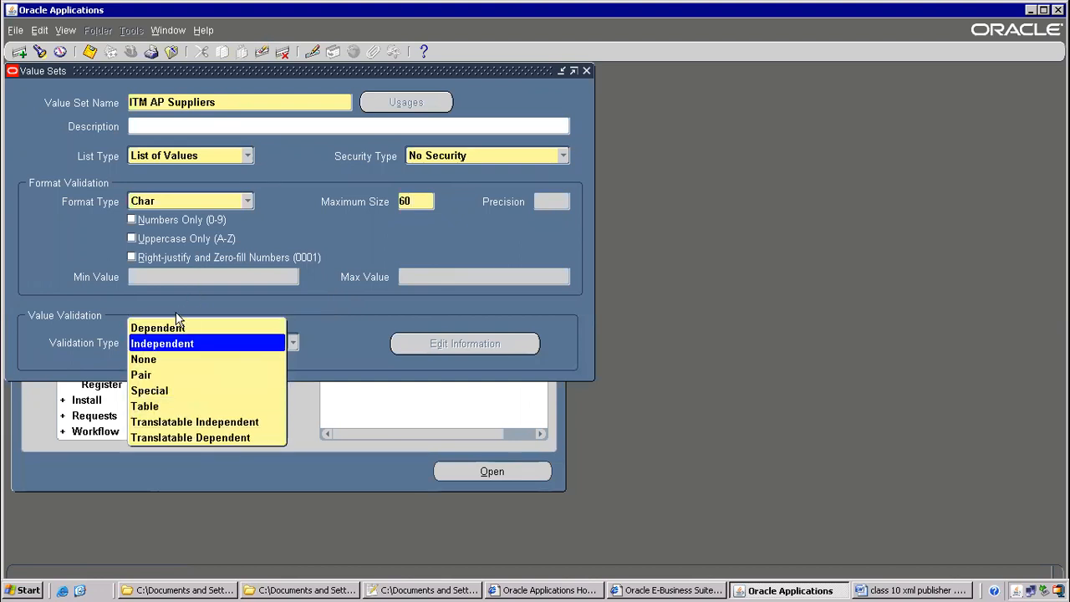
left_click(150, 408)
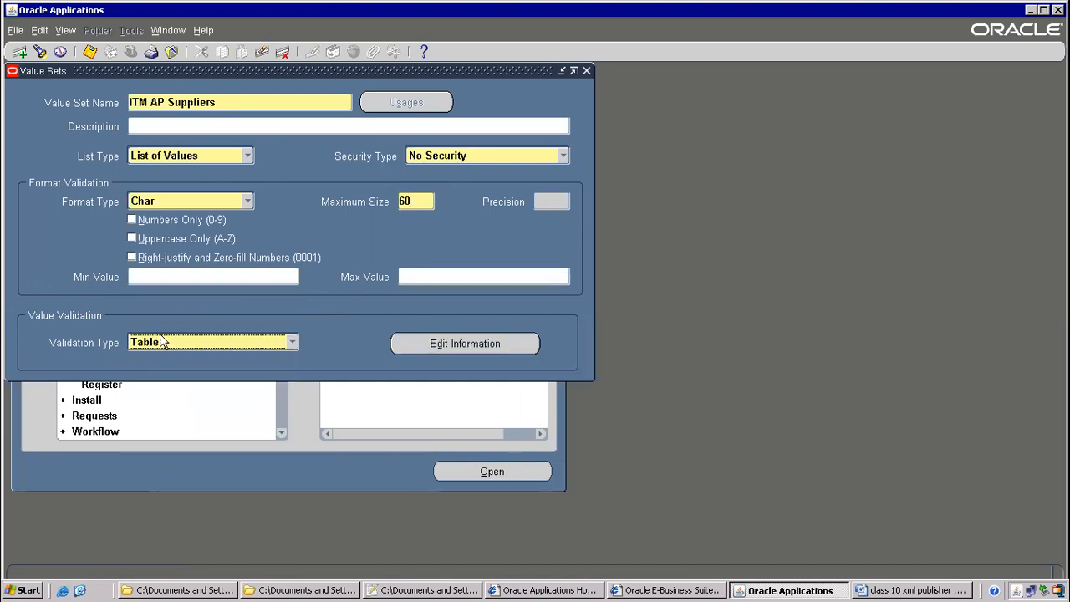
left_click(442, 344)
Validate against Payables table ap_suppliers, value column vendor_name, Varchar2 size 60
left_click(449, 125)
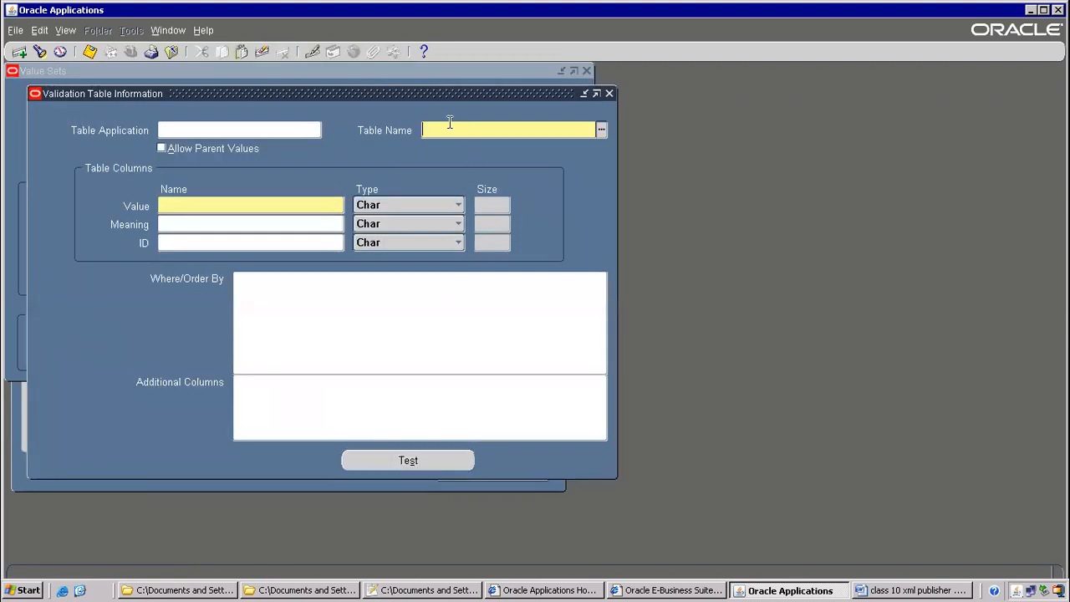
type("aps")
type("suppliers")
key("Tab")
left_click(186, 205)
type("vendor_name")
key("Tab")
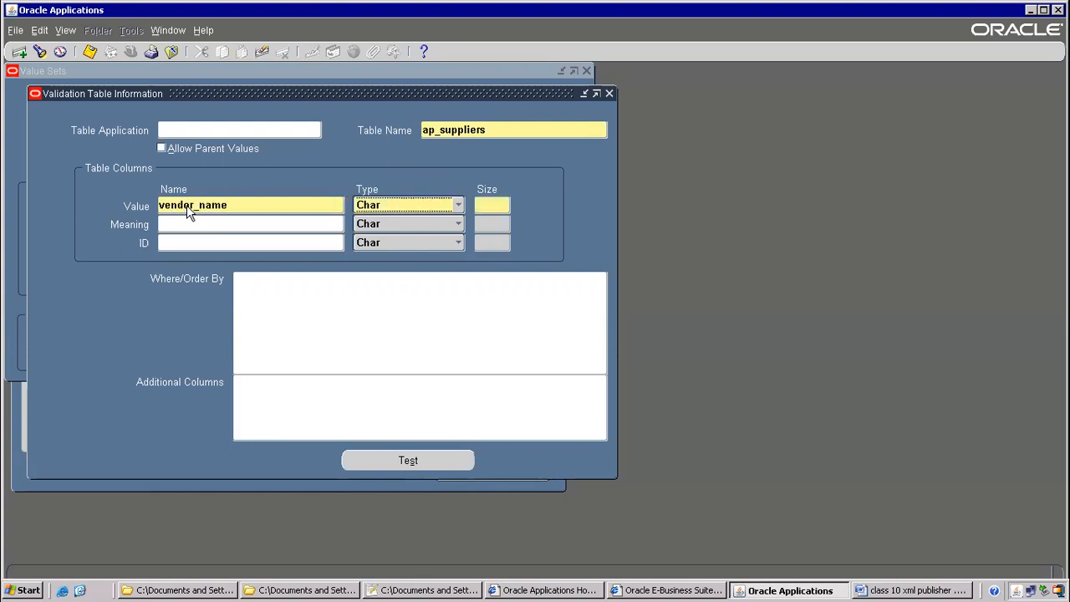
key("v")
key("Tab")
type("60")
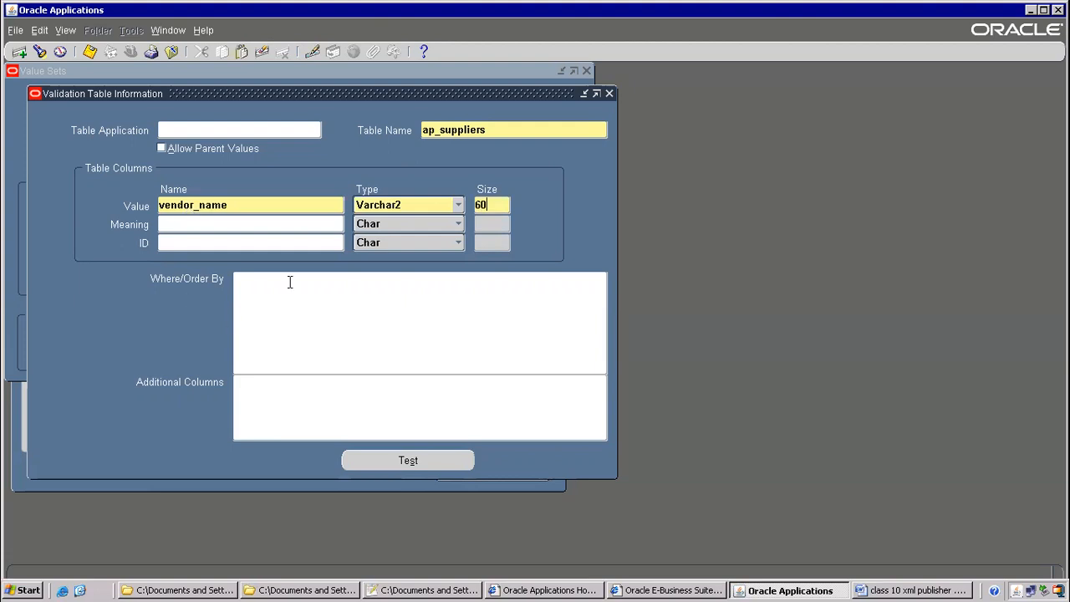
left_click(192, 128)
type("Payables")
key("Tab")
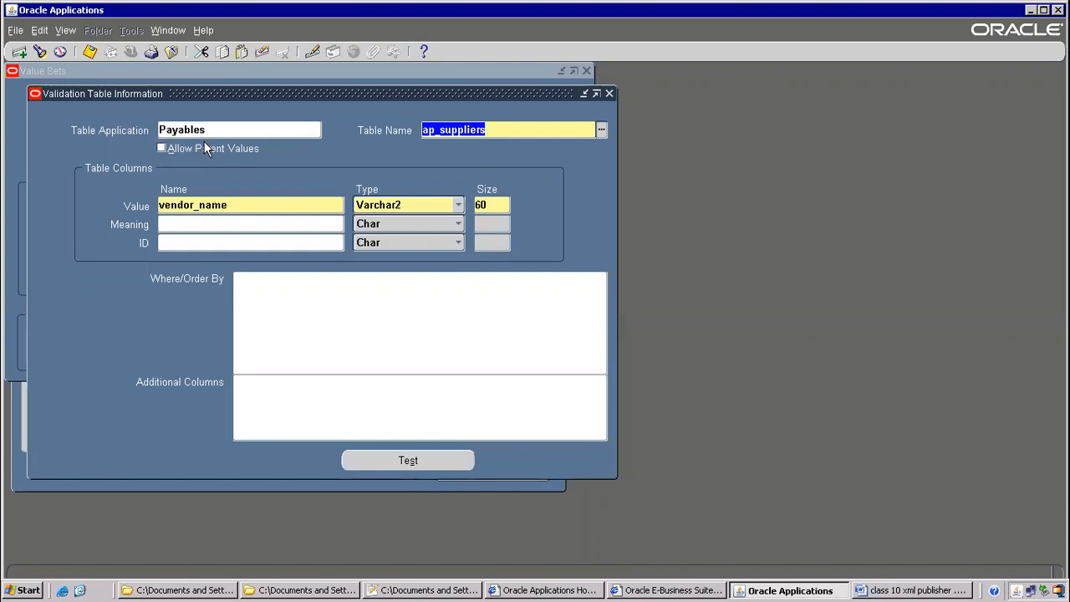
Save the value set definition and close its forms
left_click(89, 53)
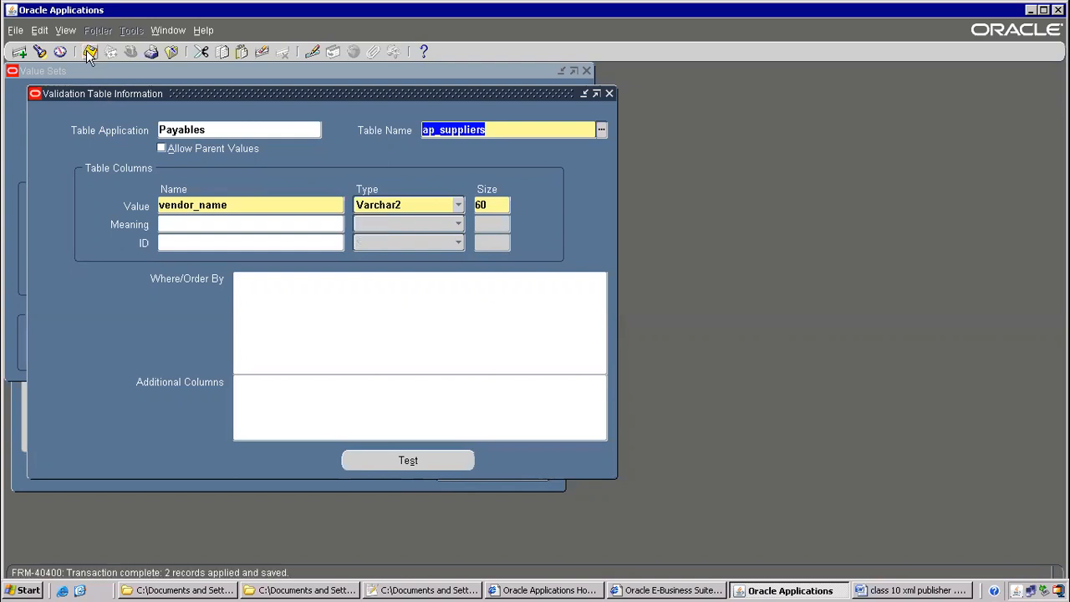
left_click(609, 93)
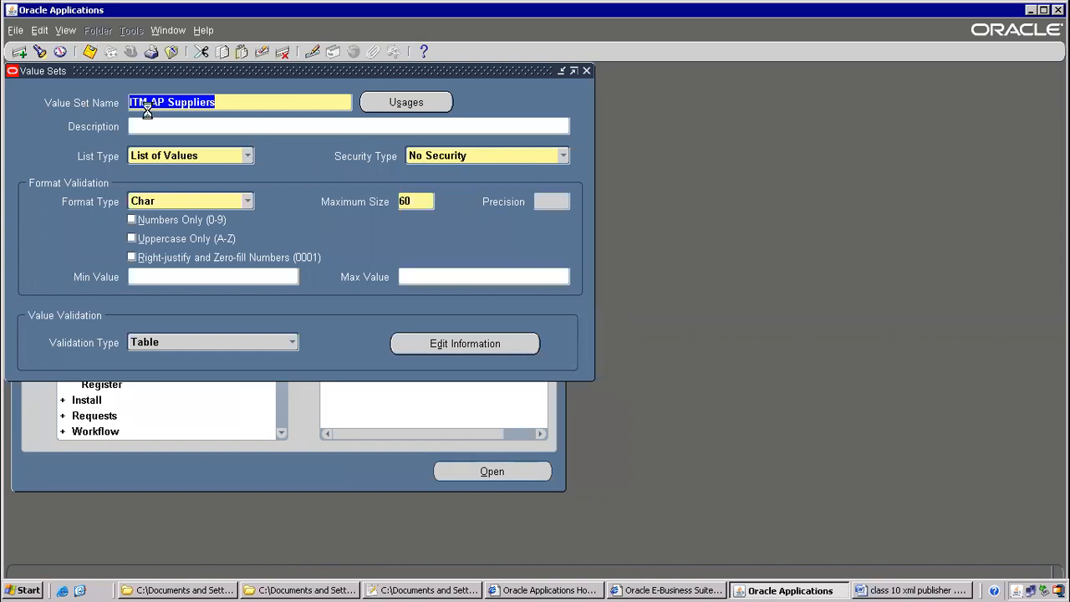
key("ctrl+F4")
left_click(100, 183)
Open Concurrent > Program > Define and query the ITMAPSUPPLIERS program
double_click(101, 183)
left_click(104, 196)
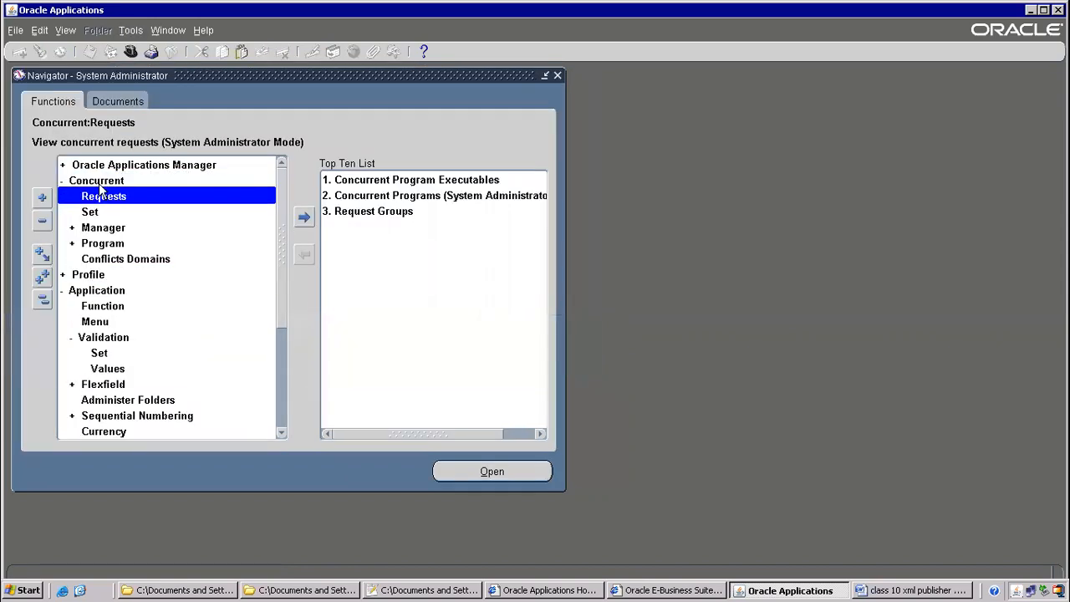
double_click(107, 244)
left_click(106, 256)
double_click(114, 259)
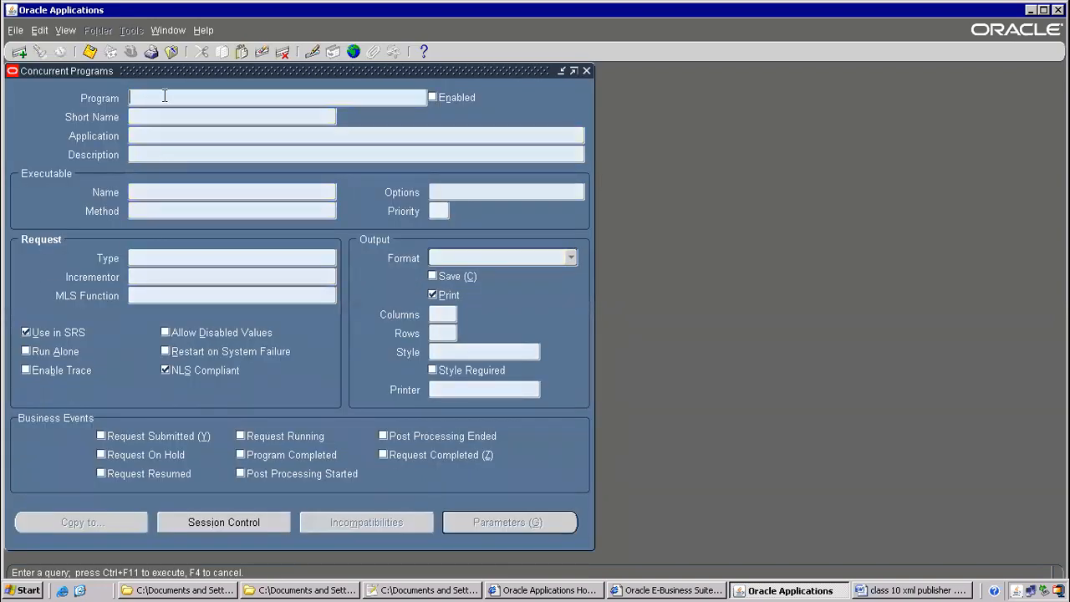
type("AP%")
key("ctrl+F11")
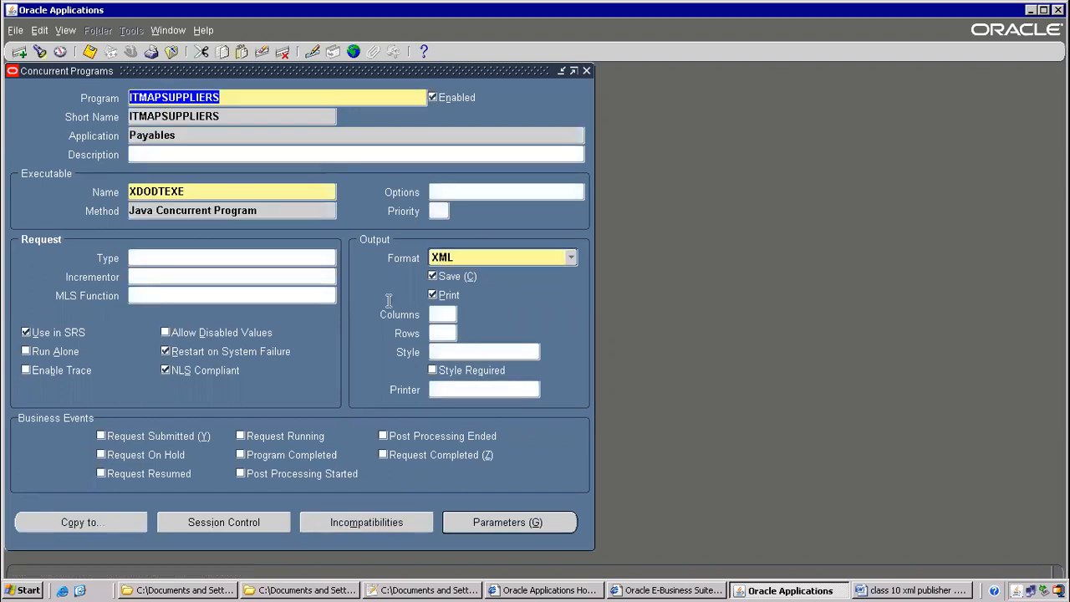
Set the Supplier Name parameter's value set to ITM AP Suppliers and close the form
left_click(529, 522)
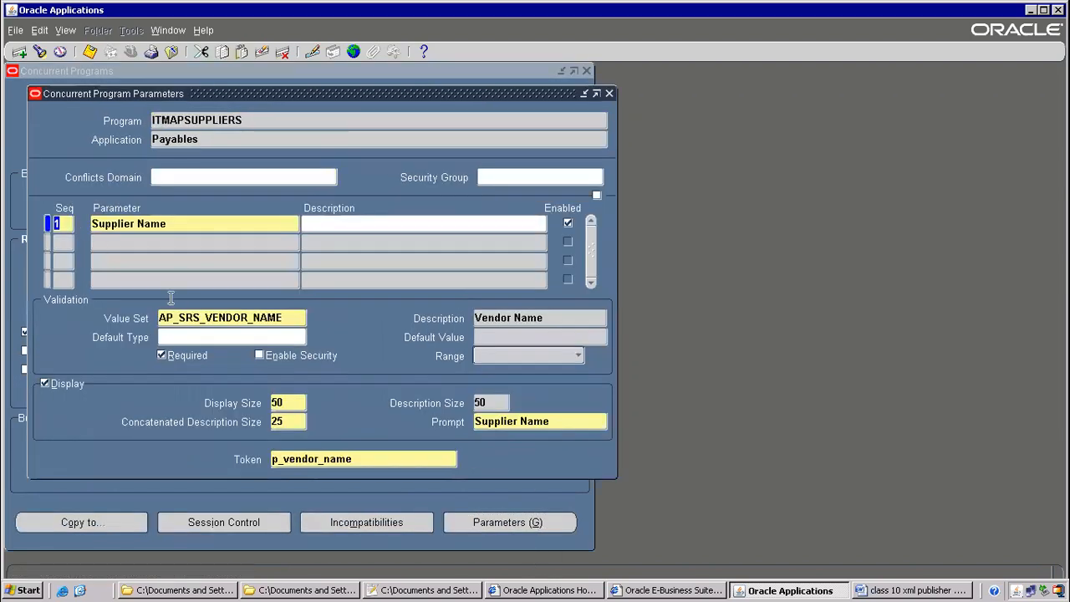
double_click(230, 318)
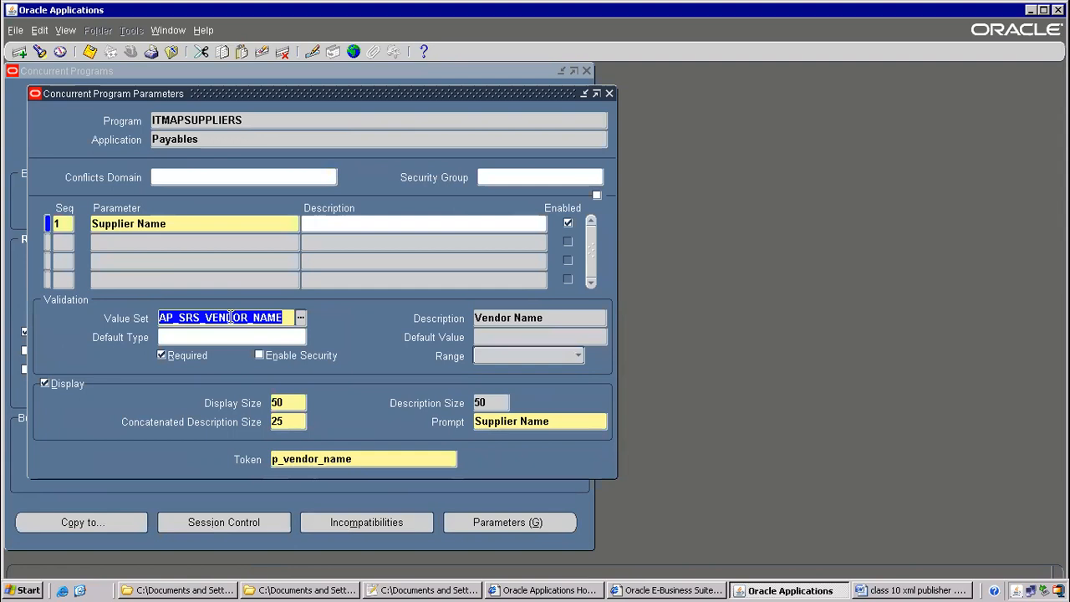
type("ITMAPSUPPLIERS")
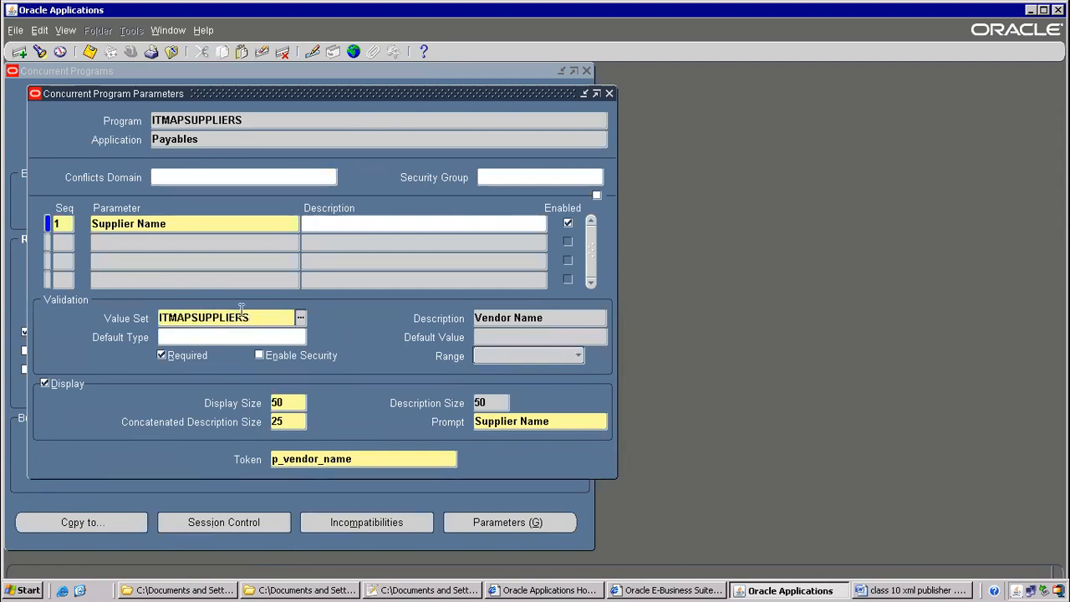
left_click_drag(262, 317, 103, 305)
key("ctrl+c")
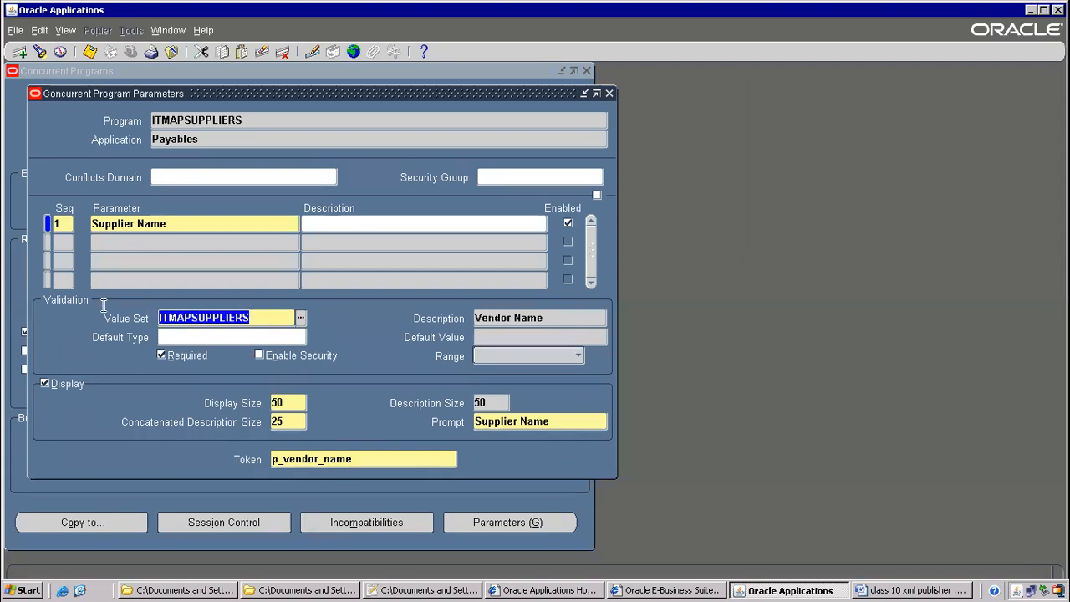
type("ITM%")
key("Tab")
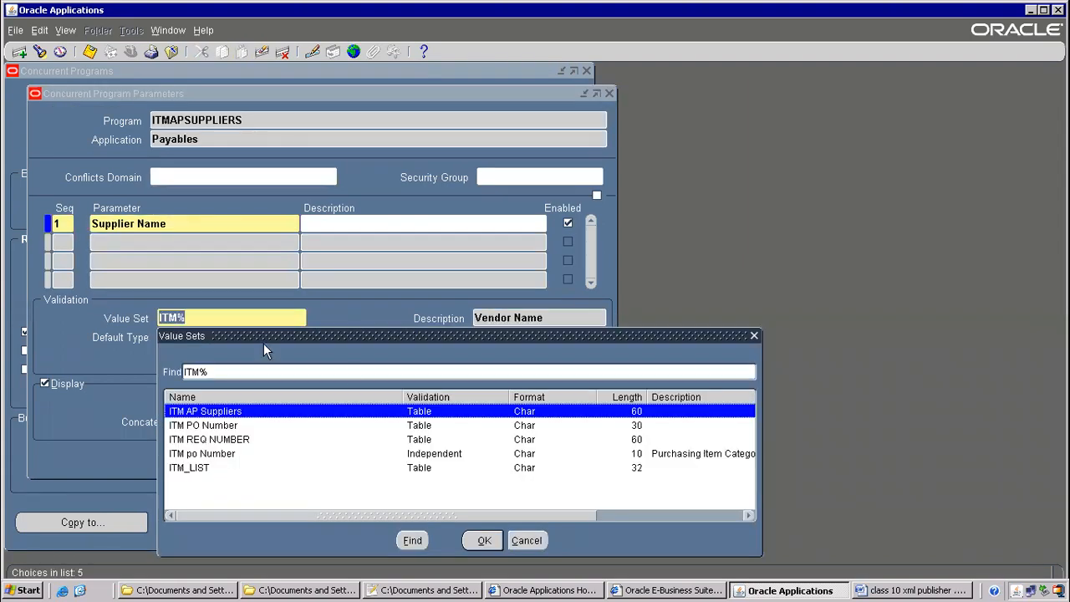
double_click(213, 415)
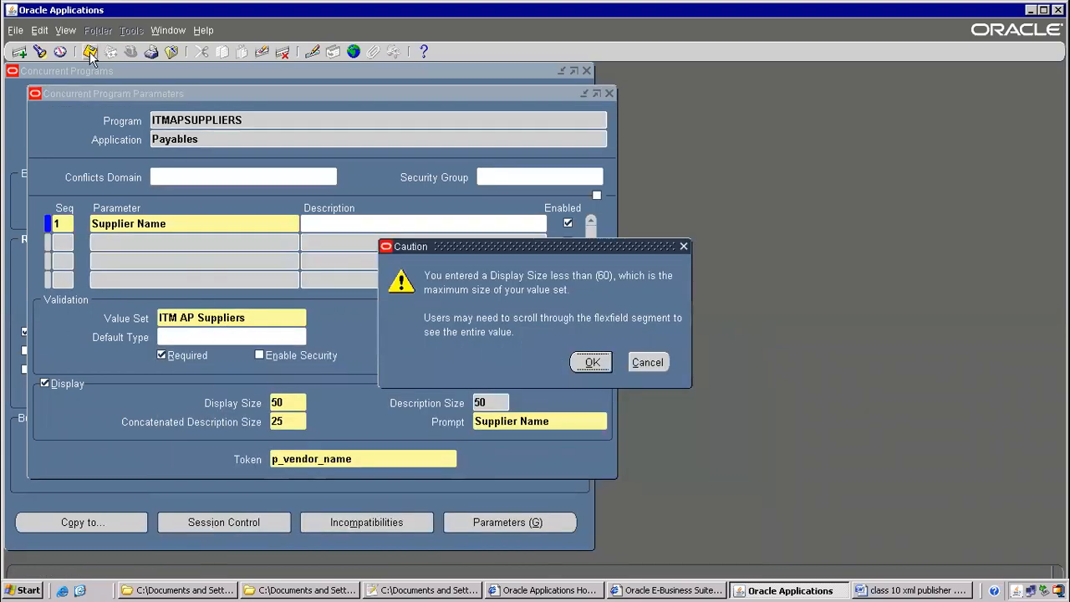
left_click(592, 362)
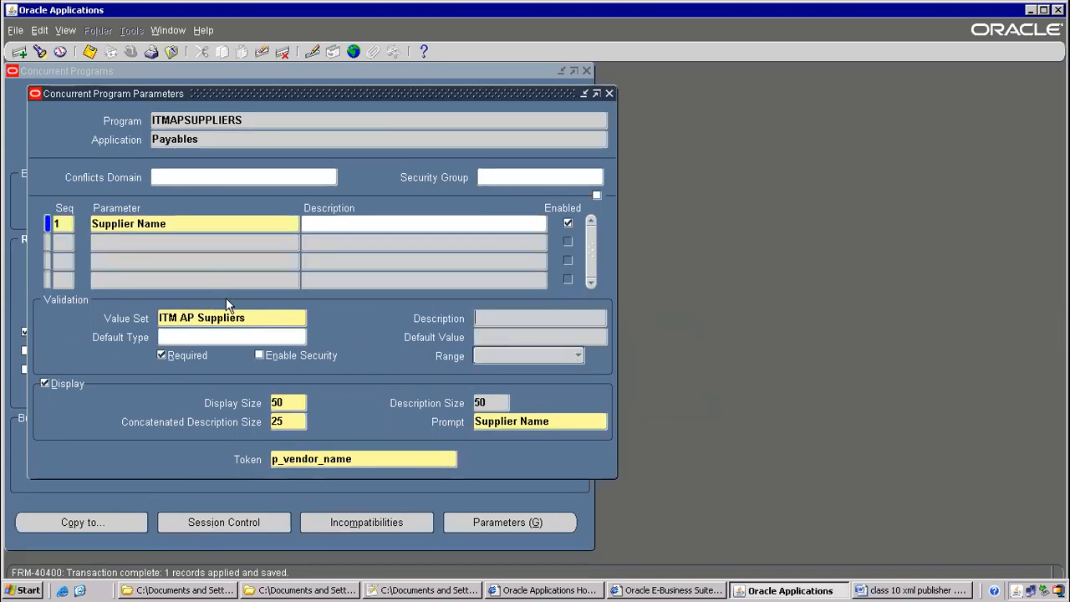
key("F4")
Switch to the Payables, Vision Operations (USA) responsibility
left_click(126, 46)
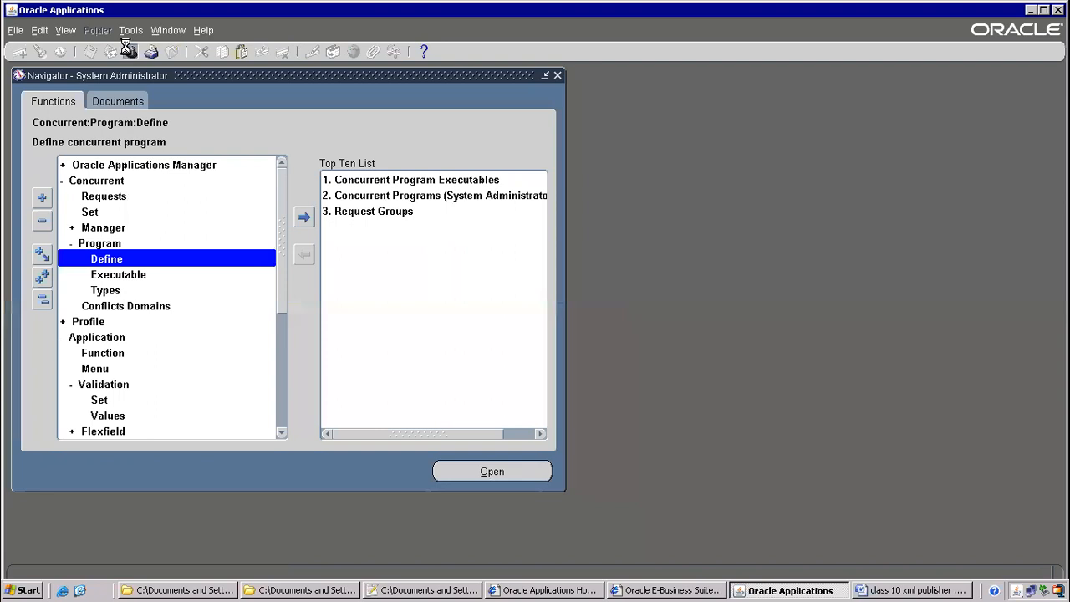
type("pay%")
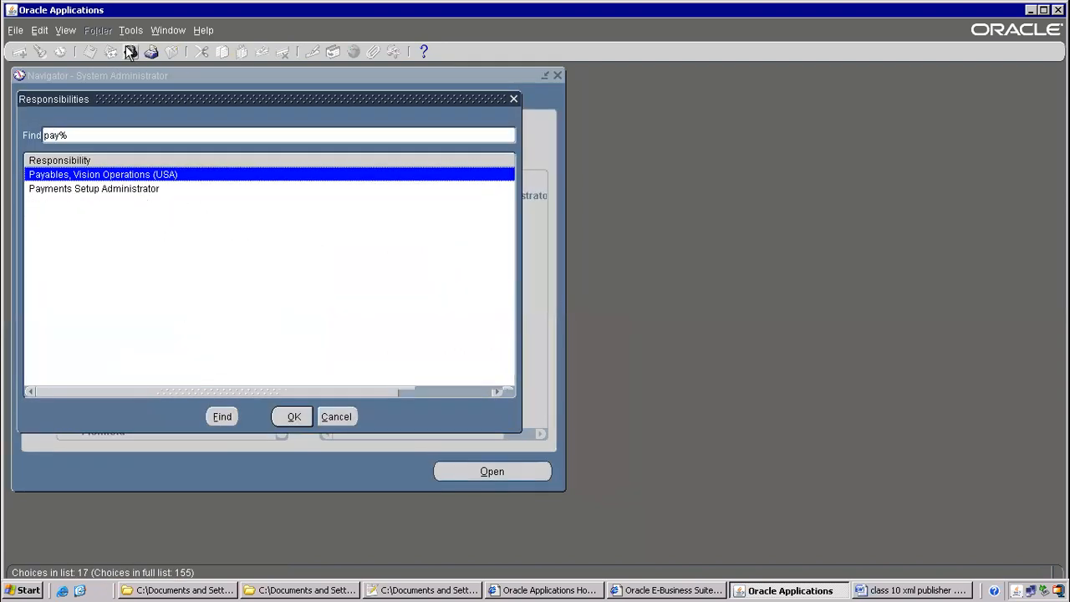
key("Return")
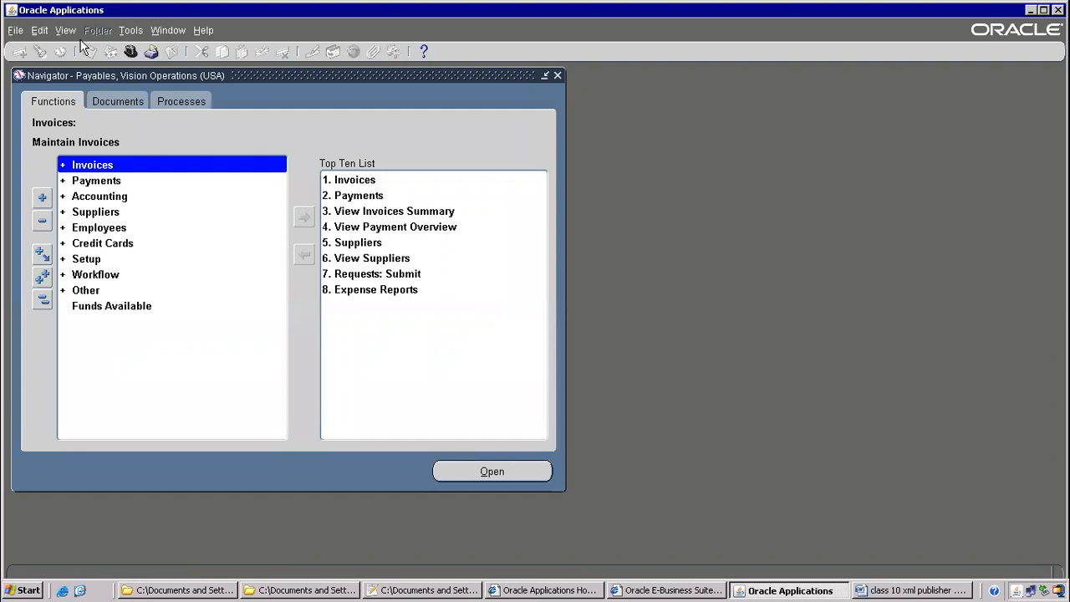
Submit a single ITMAPSUPPLIERS request with Supplier Name United Parcel Service
key("alt+v")
key("r")
key("alt+n")
key("Return")
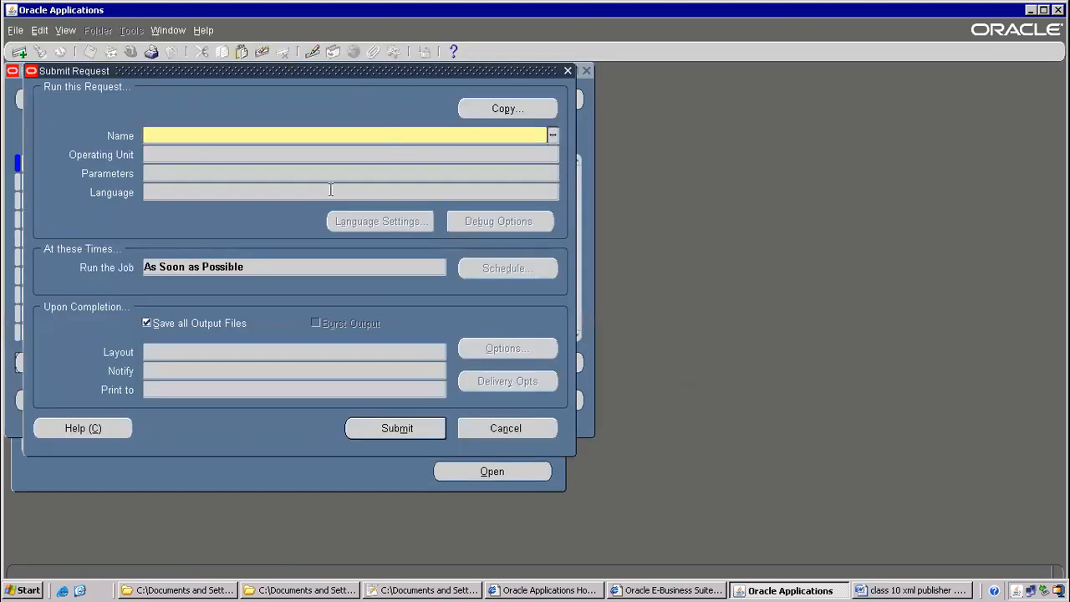
key("ctrl+v")
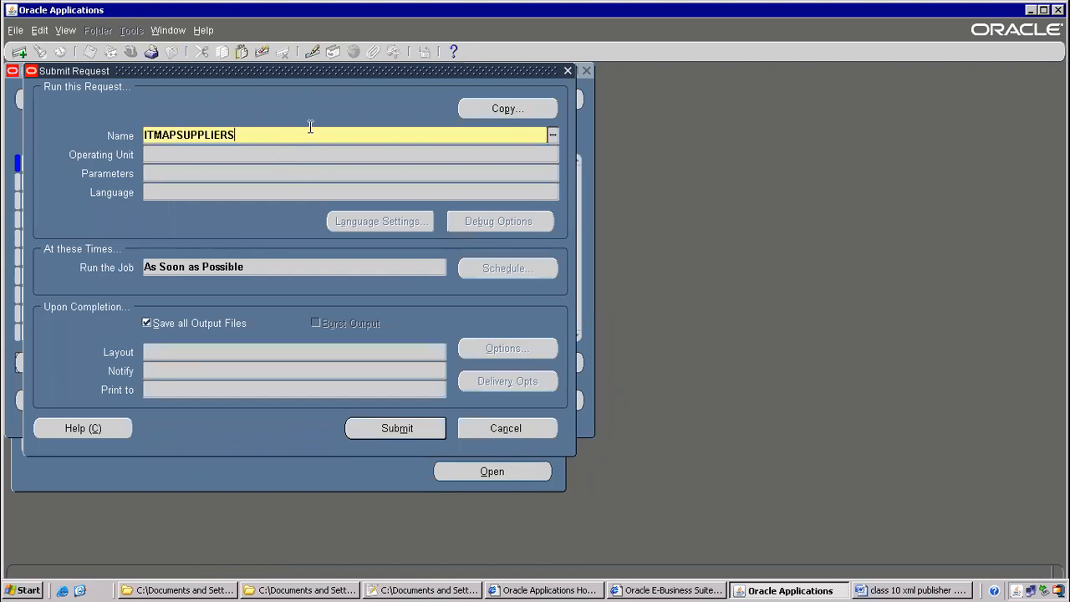
key("Tab")
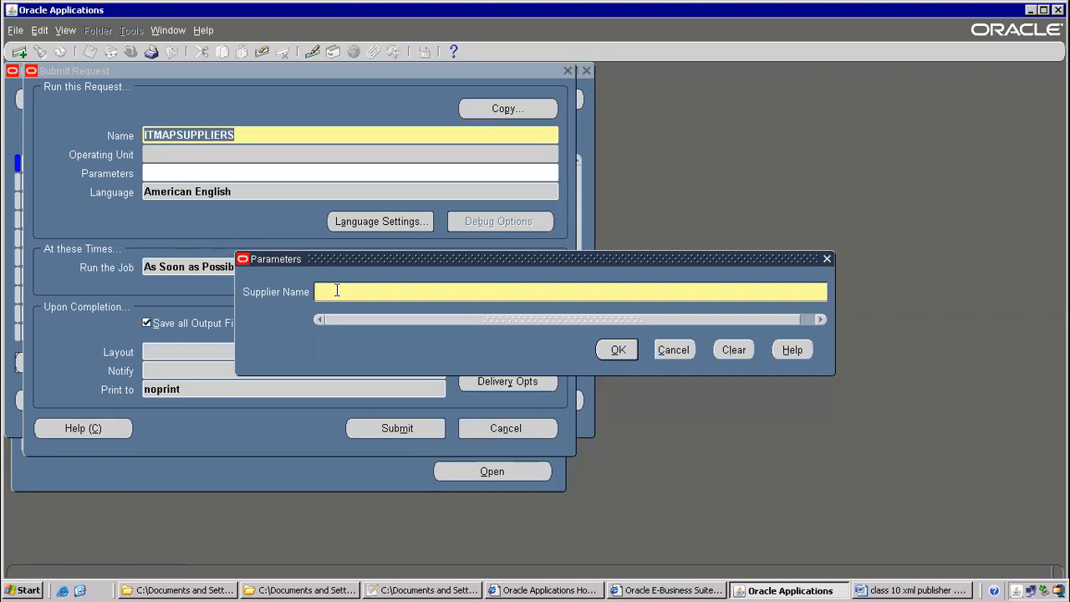
type("UNITED")
key("Tab")
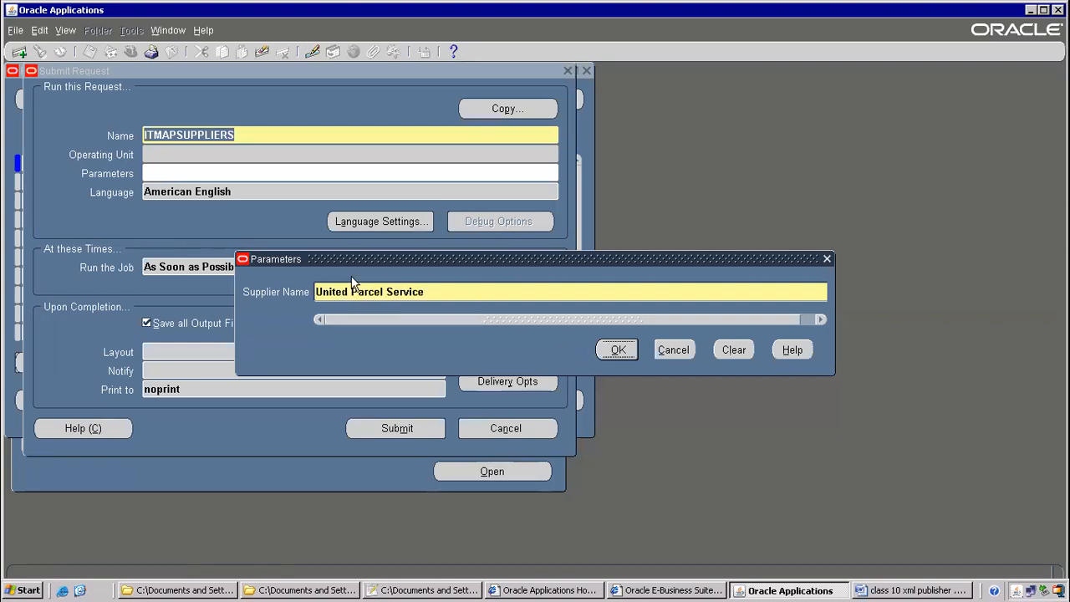
left_click(617, 350)
left_click(373, 426)
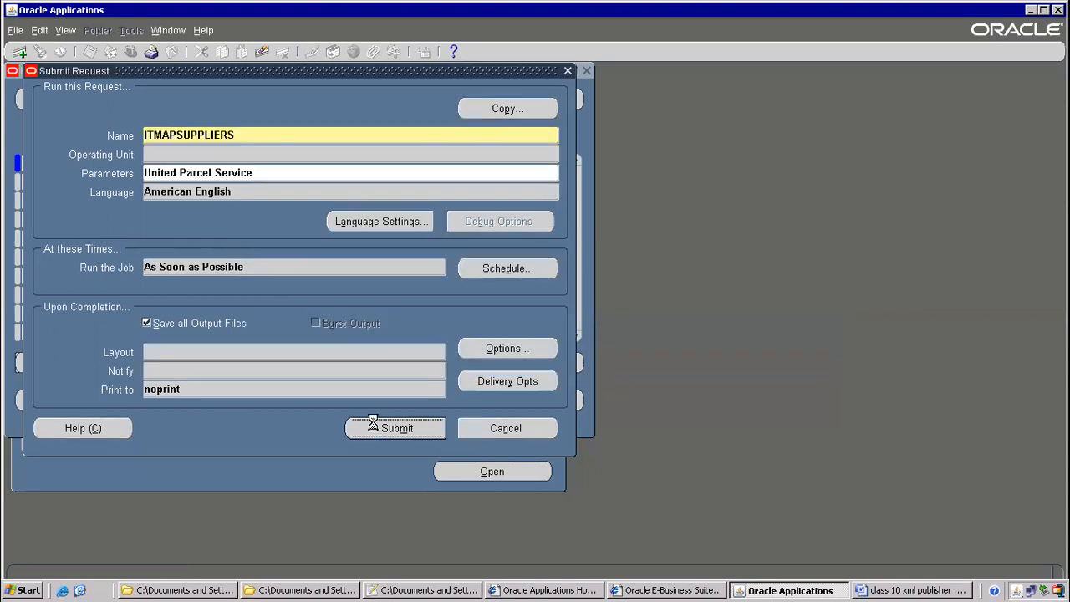
left_click(575, 356)
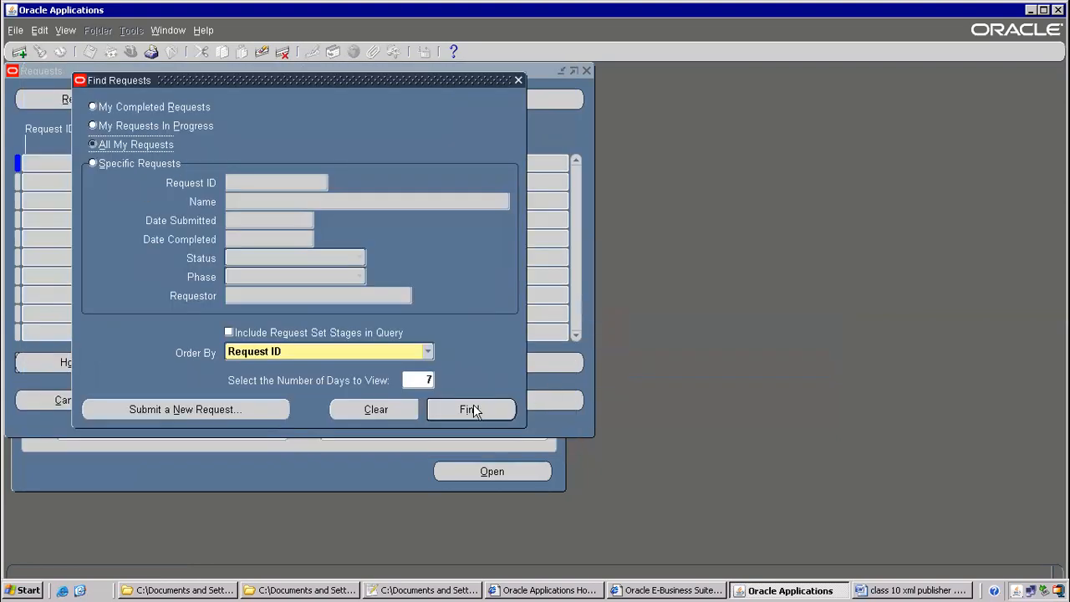
List all requests and view the empty XML output of earlier request 7601936
left_click(470, 408)
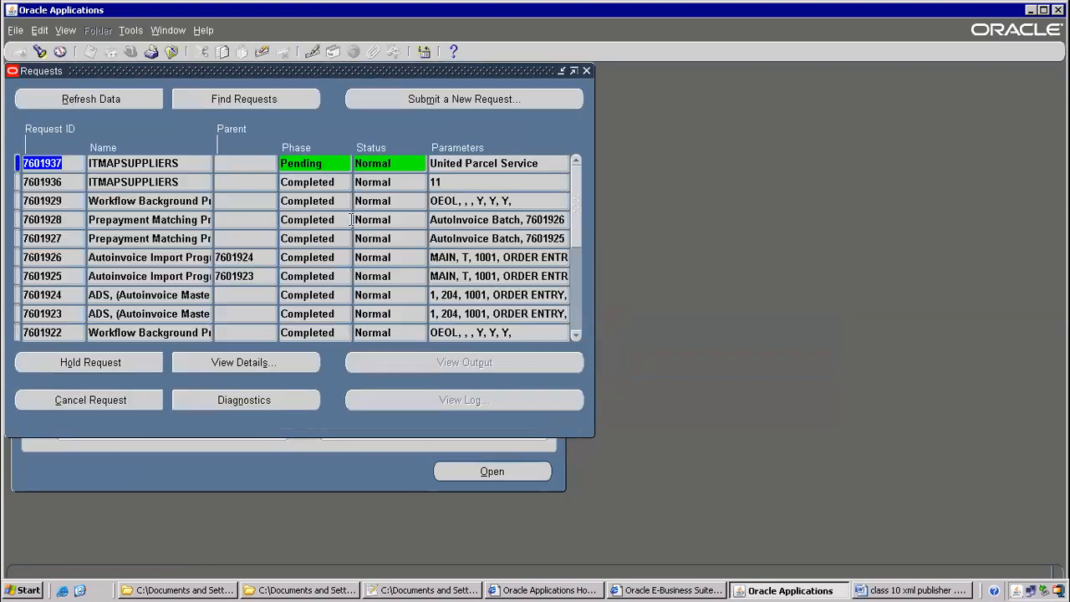
left_click(440, 184)
left_click(445, 166)
left_click(445, 184)
left_click(446, 165)
left_click(444, 185)
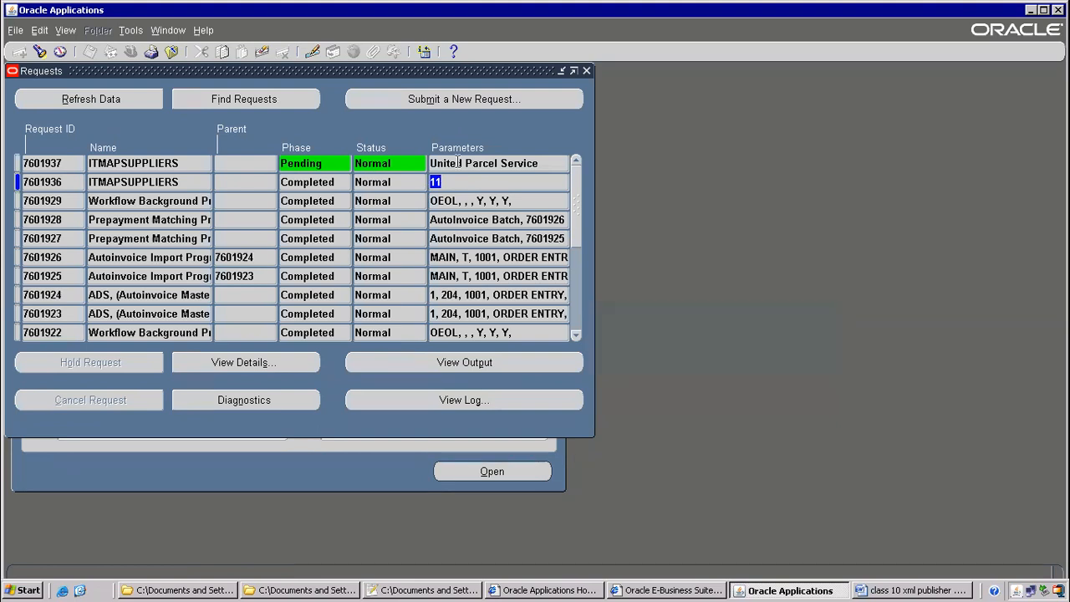
left_click(458, 163)
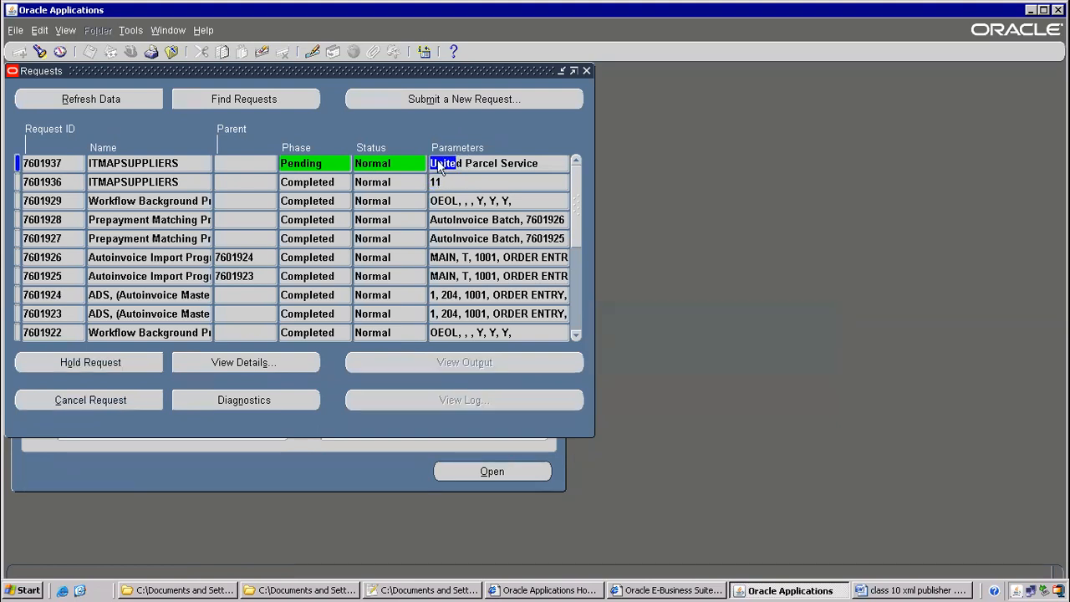
left_click(453, 181)
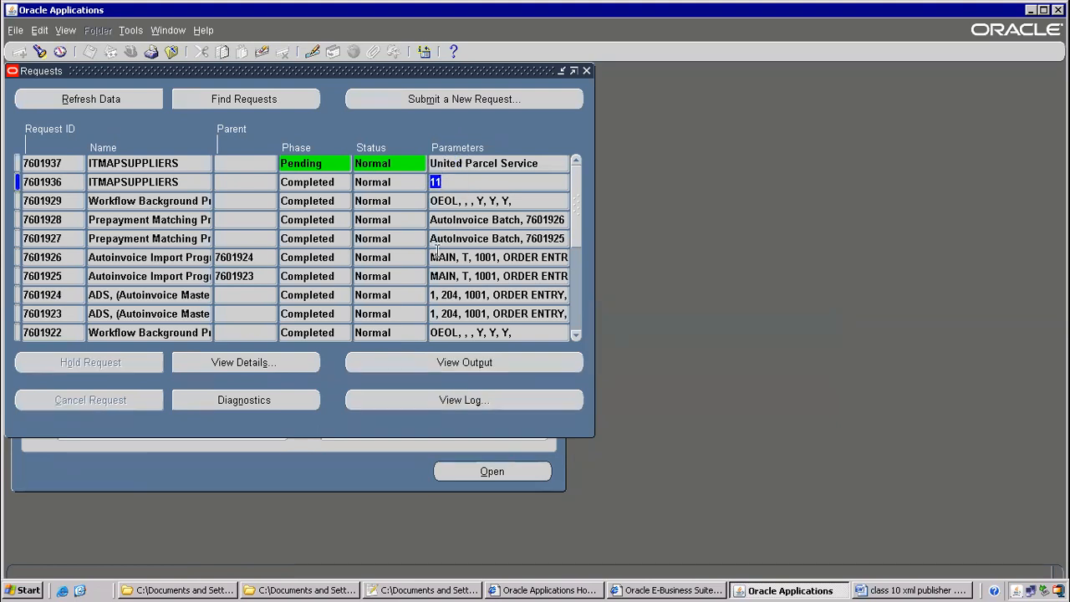
left_click(428, 363)
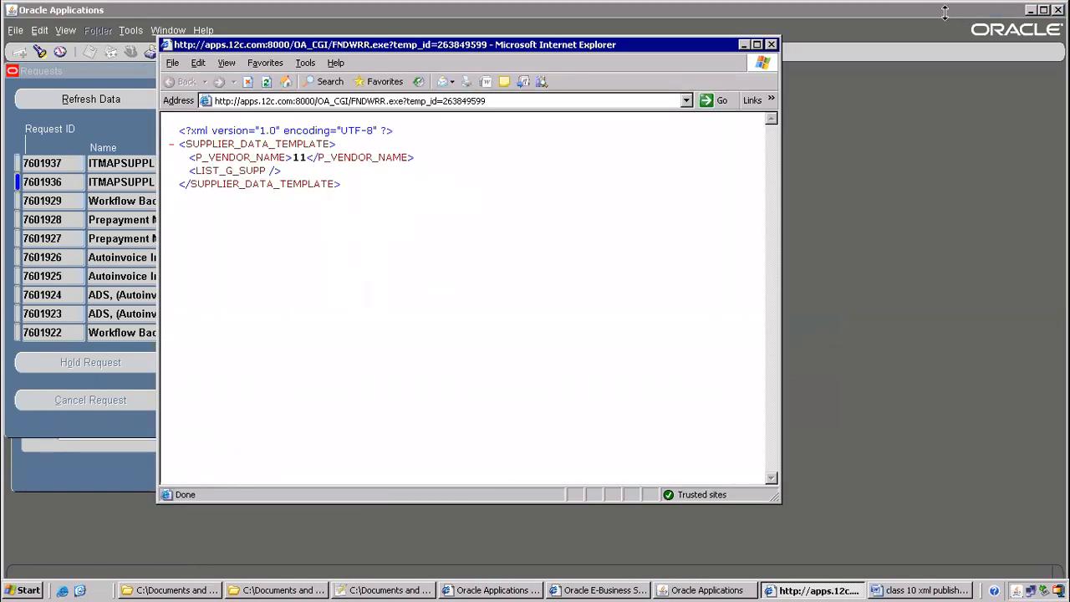
left_click(770, 44)
Refresh the requests and check request 7601937's XML output lists United Parcel Service
left_click(147, 102)
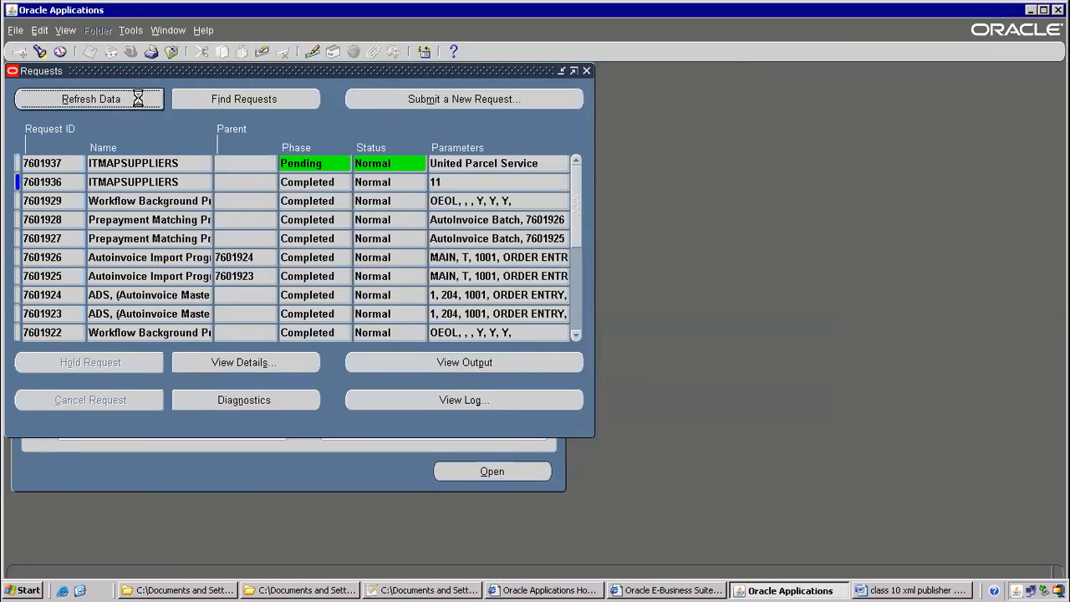
left_click(442, 364)
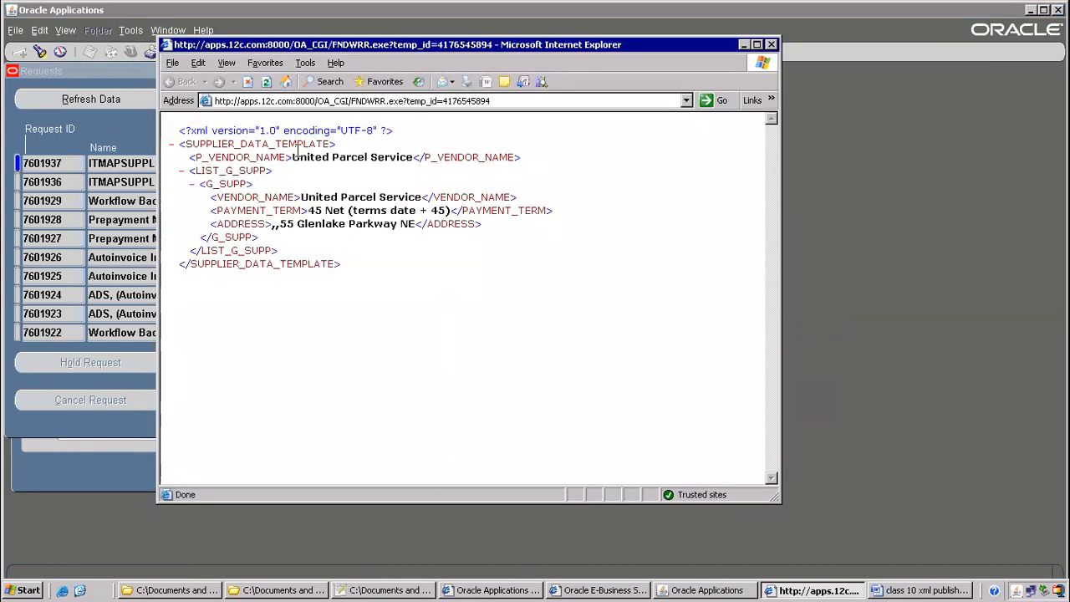
left_click_drag(293, 158, 413, 157)
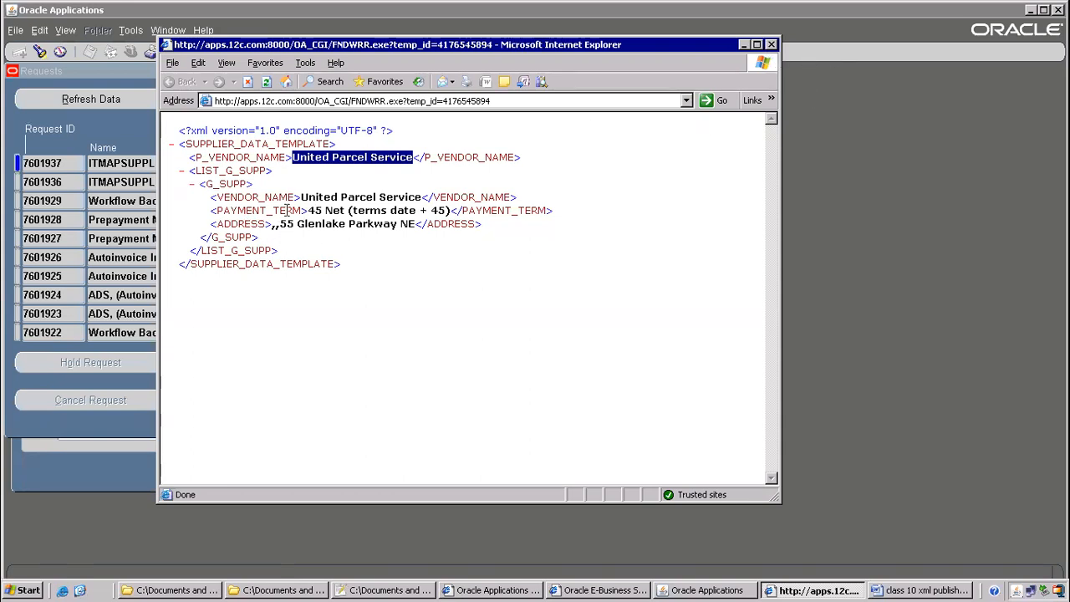
left_click(771, 45)
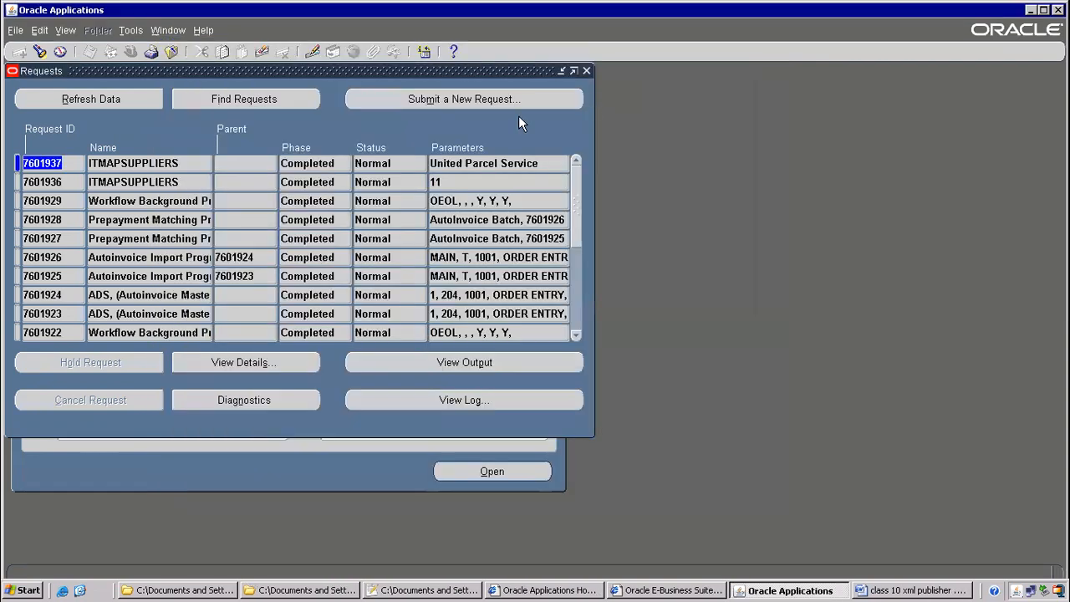
left_click(429, 99)
Copy the earlier ITMAPSUPPLIERS request, change Supplier Name to GE Plastics, and submit it
left_click(301, 332)
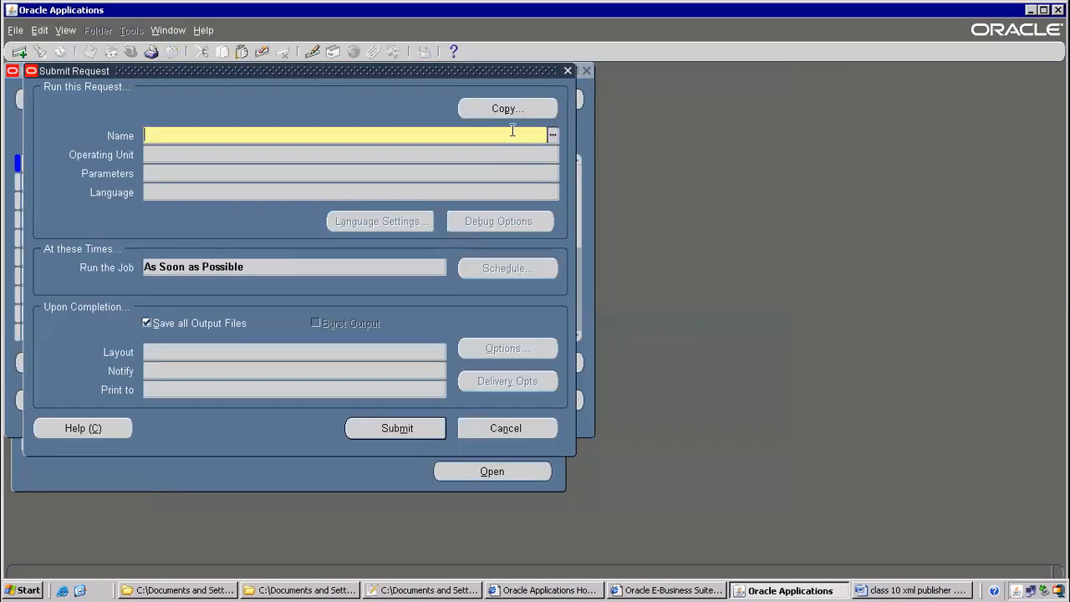
left_click(509, 108)
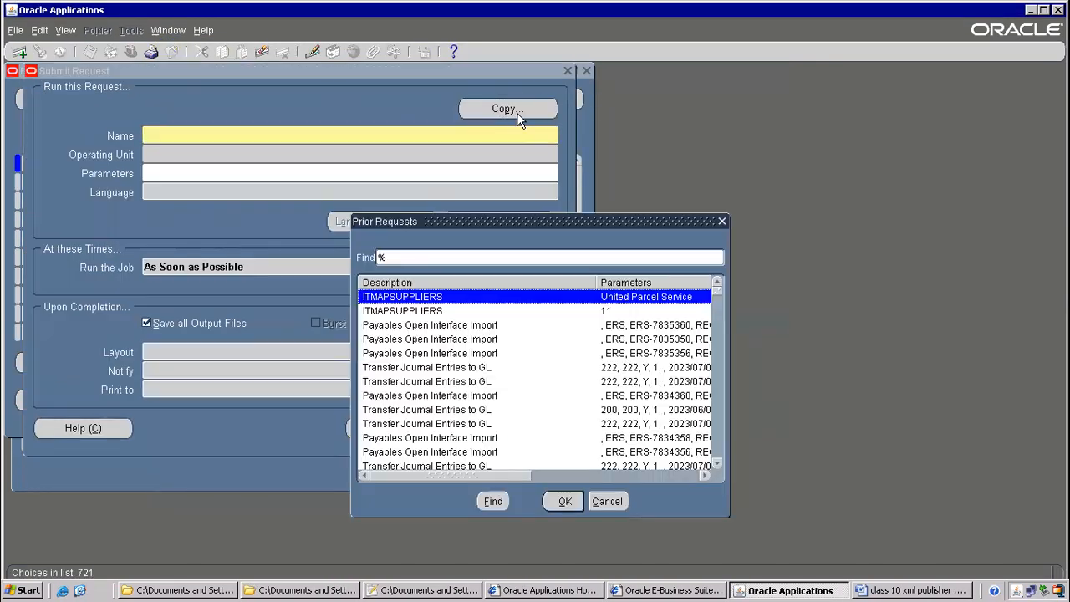
double_click(468, 300)
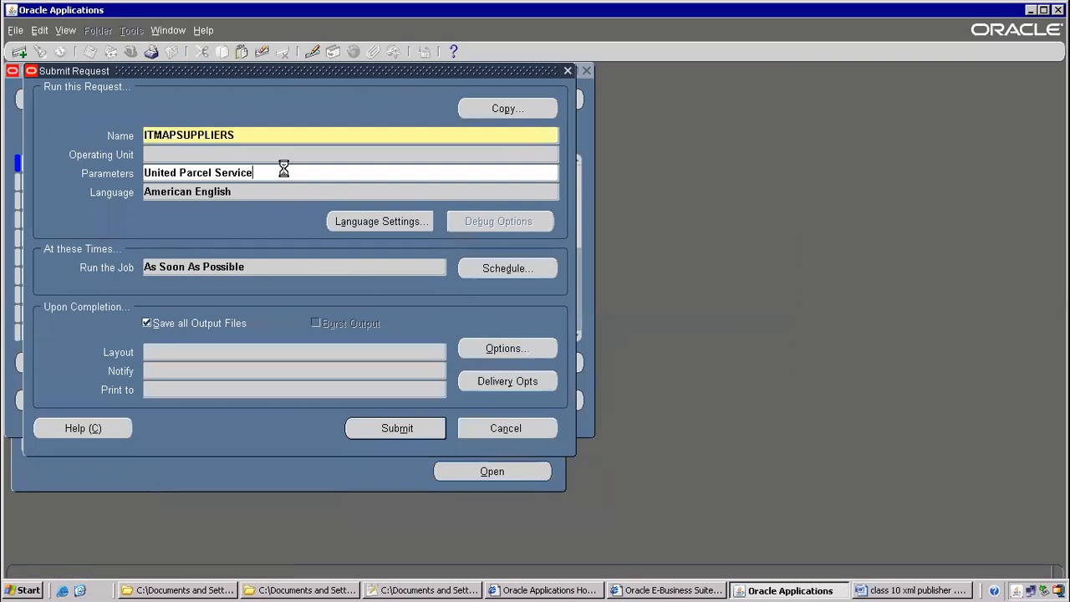
type("Ge")
key("Tab")
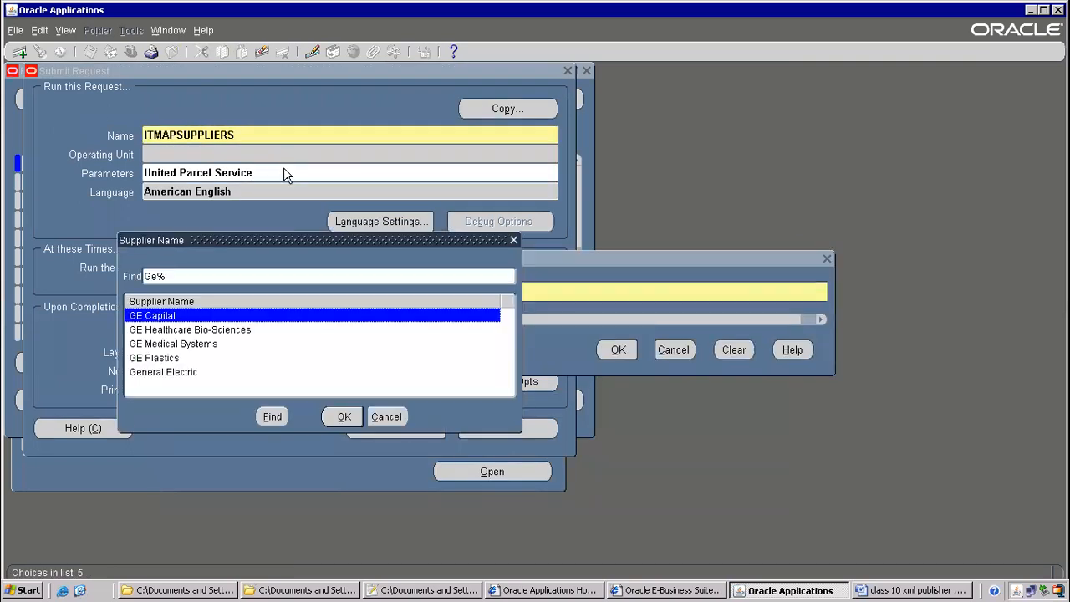
double_click(167, 357)
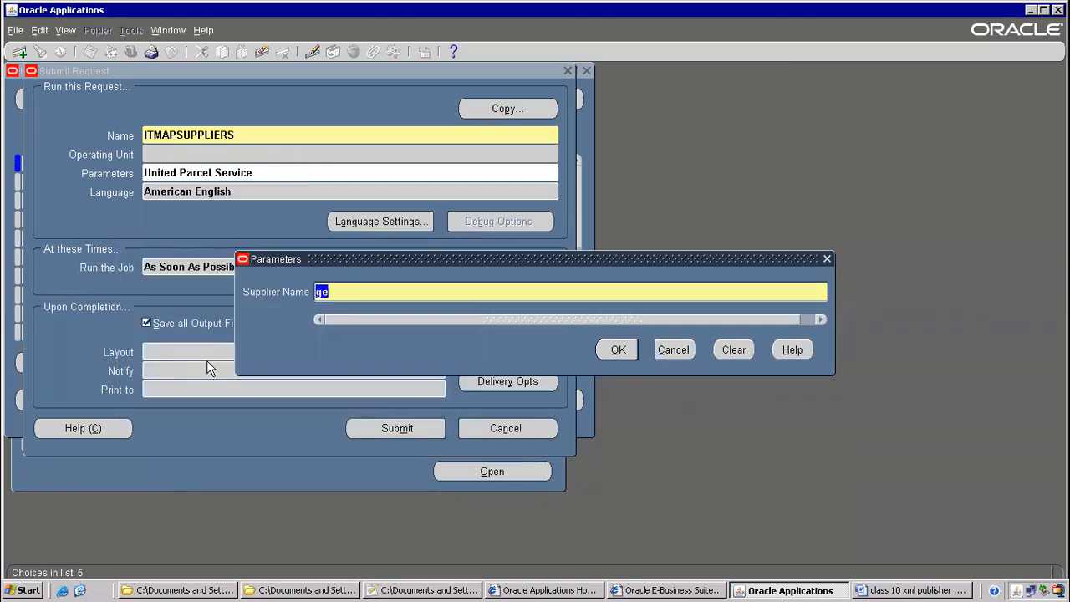
left_click(617, 350)
left_click(361, 428)
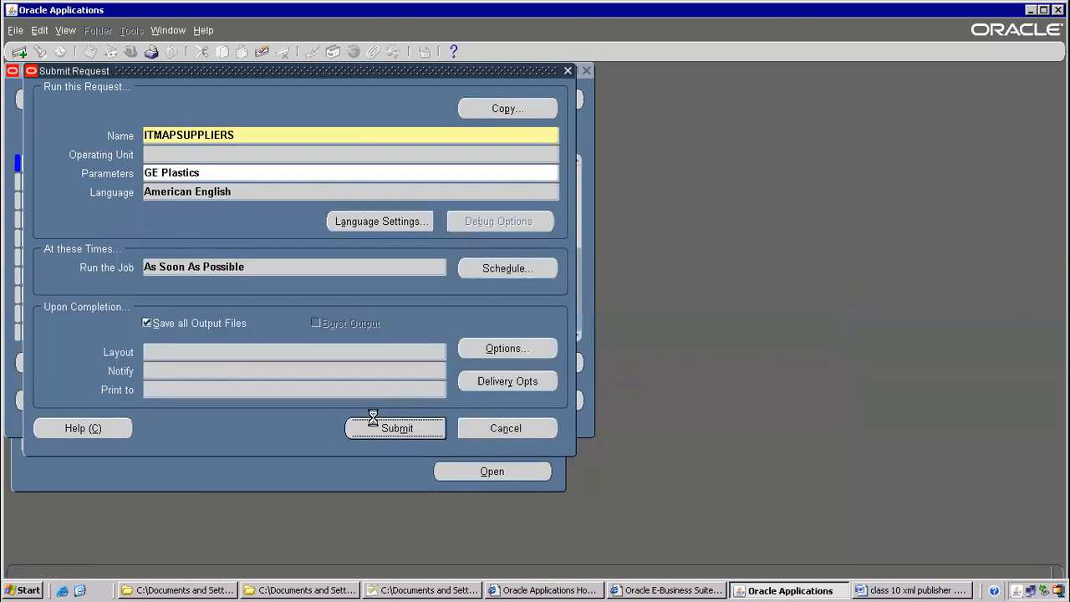
left_click(577, 355)
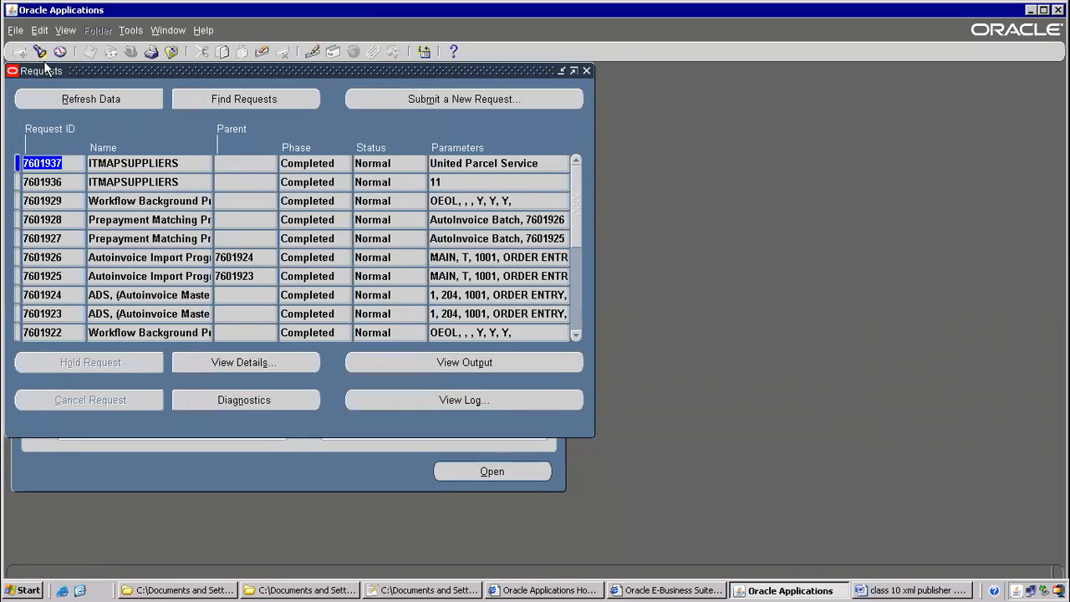
Refresh until request 7601938 completes, open its XML output, and collapse/expand LIST_G_SUPP
left_click(74, 100)
left_click(74, 99)
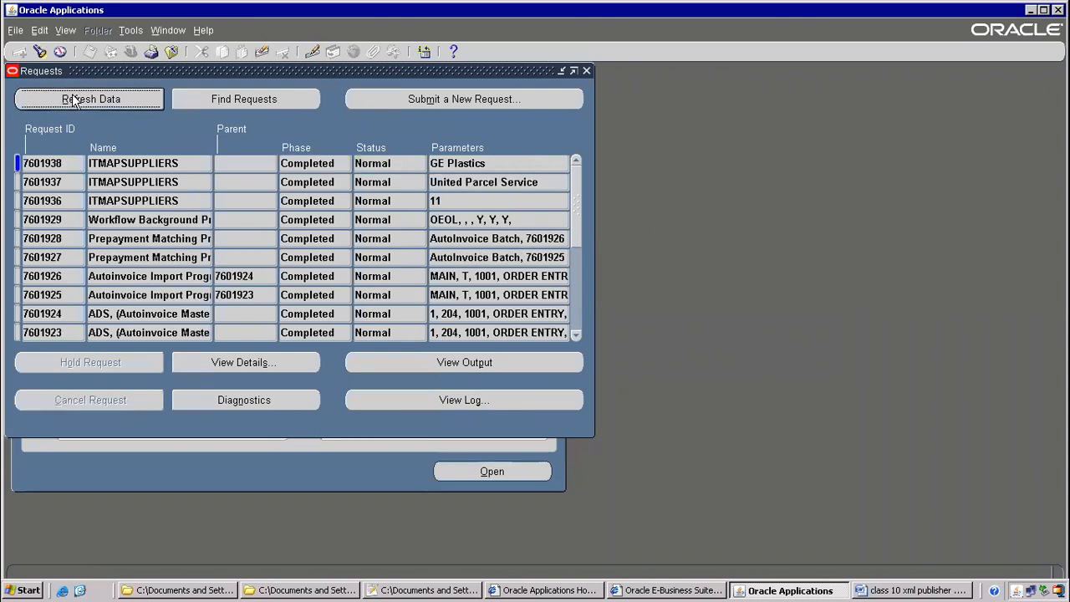
left_click(481, 365)
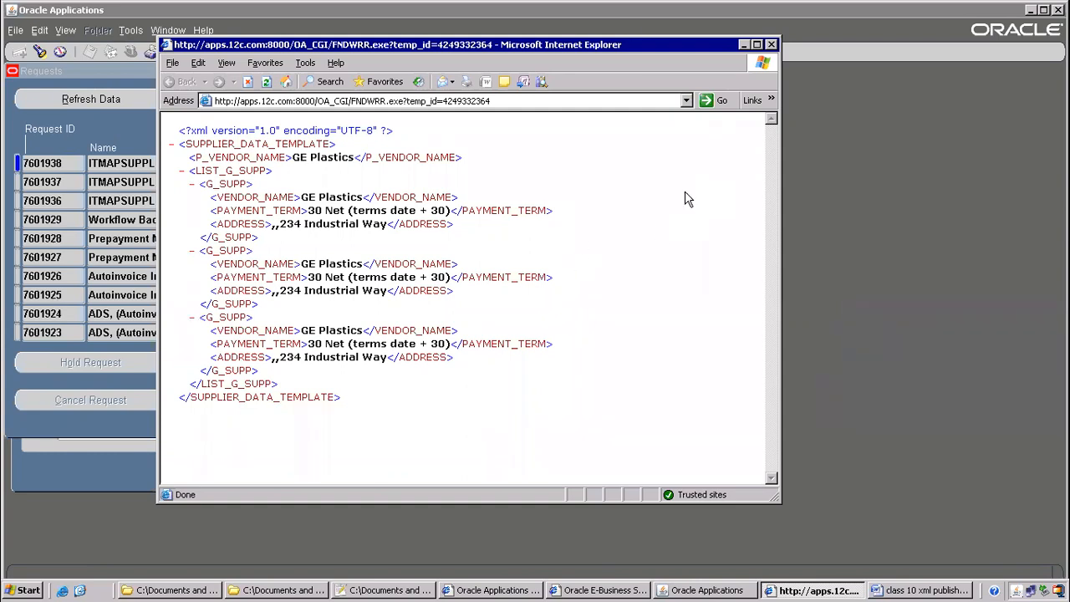
left_click(640, 175)
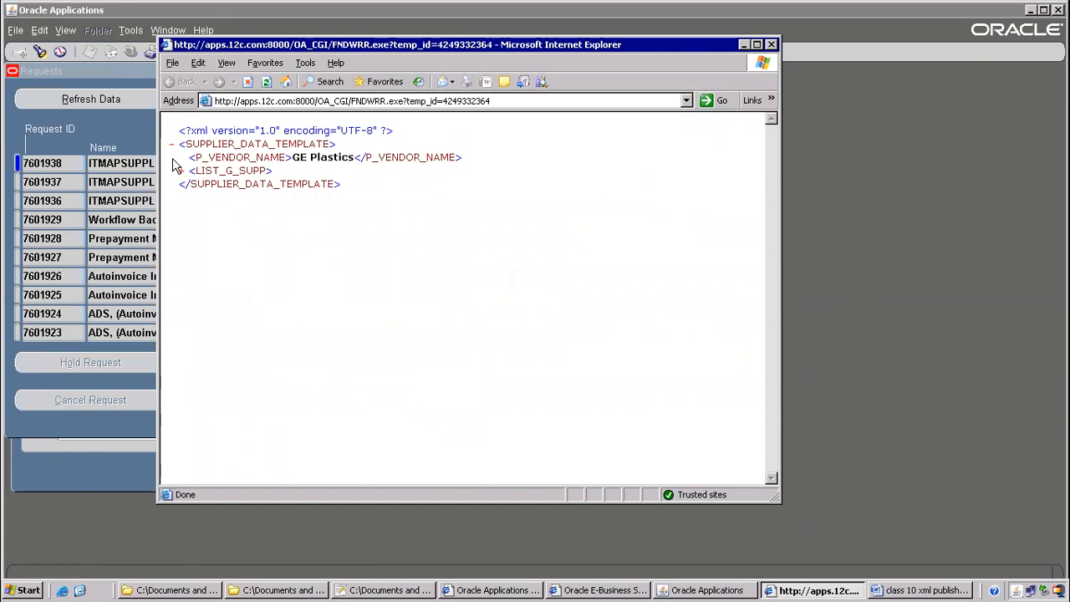
left_click(179, 172)
Save the XML output as ITMAPSUPPLIERS_output.xml using the XML Files type
left_click(173, 63)
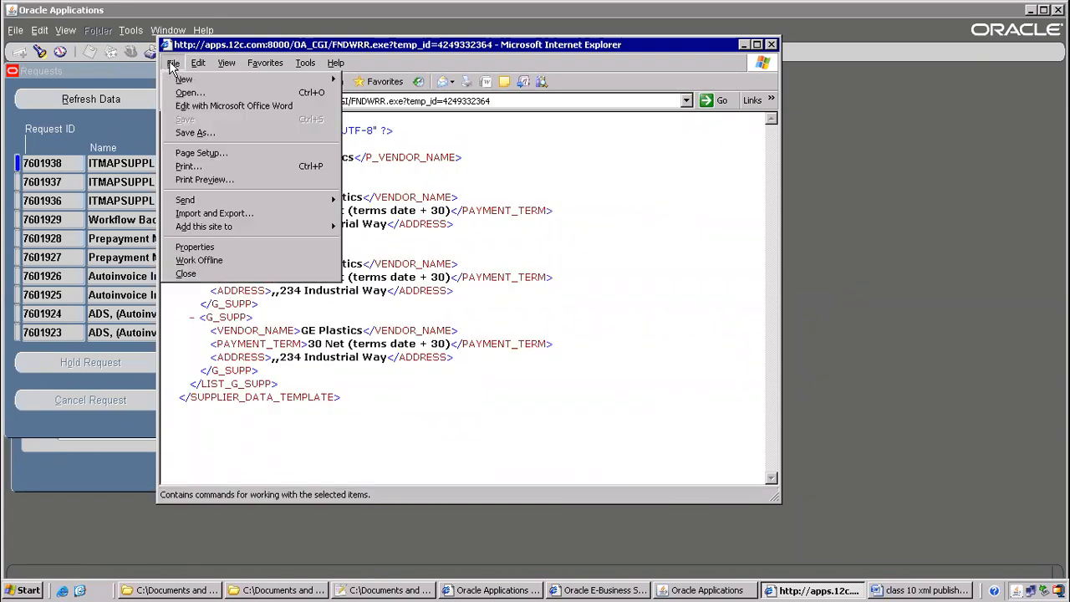
left_click(195, 132)
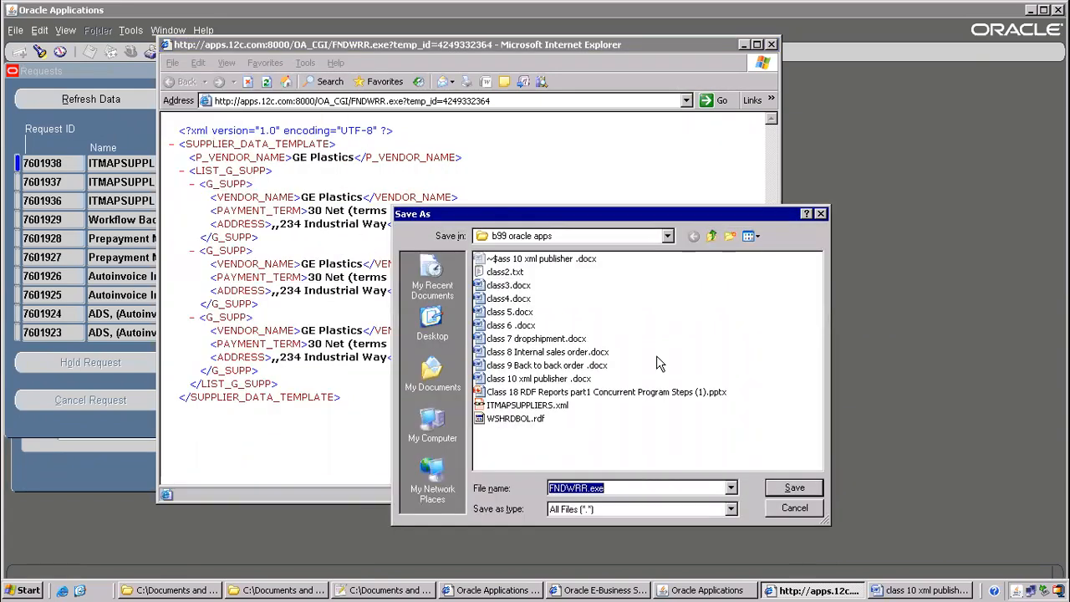
left_click(731, 509)
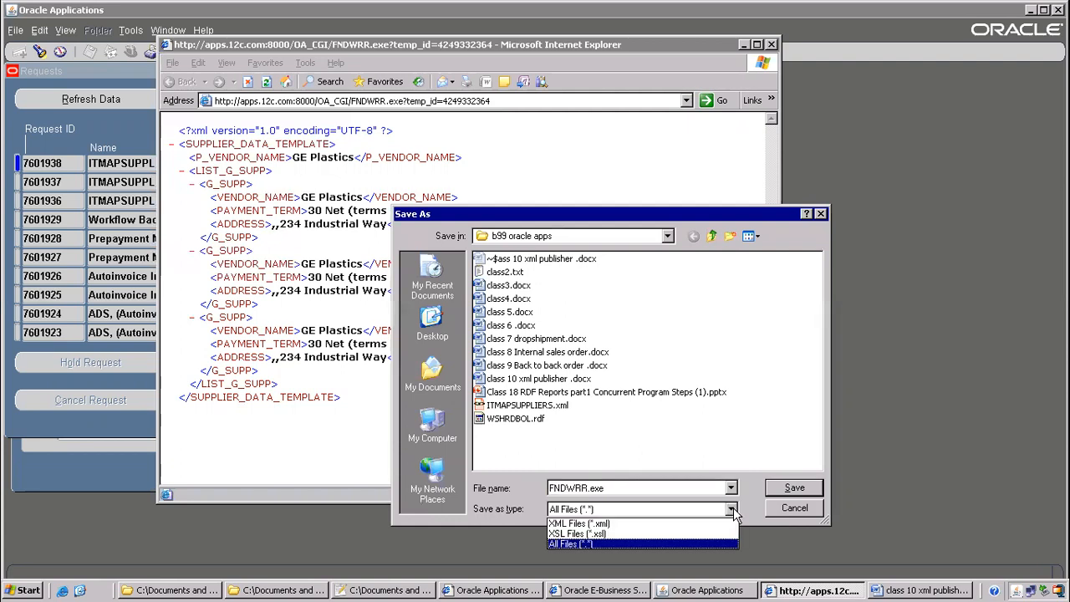
left_click(602, 526)
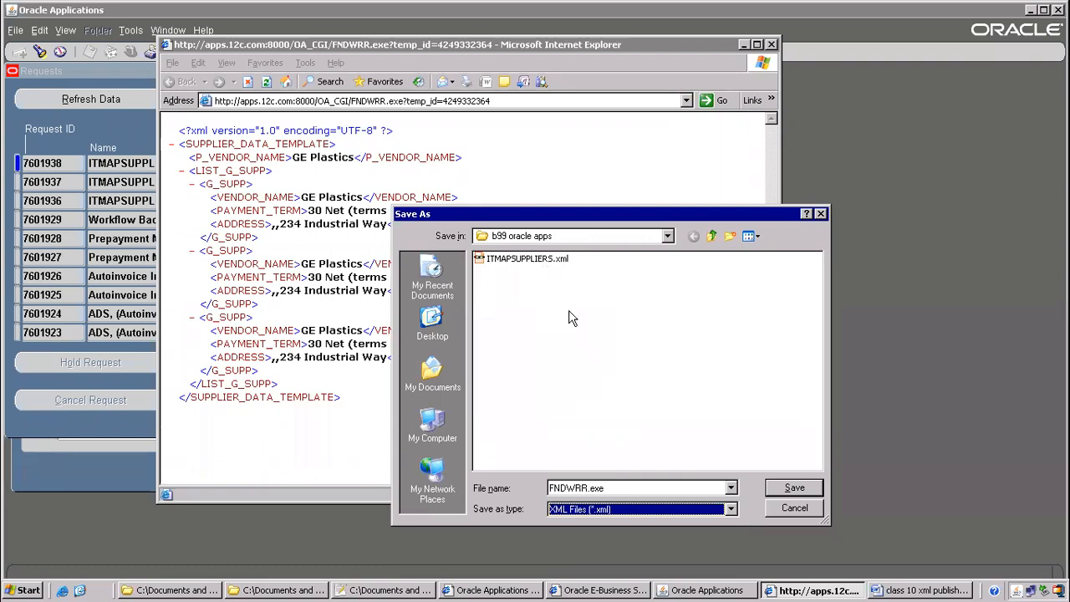
left_click(529, 264)
left_click(618, 491)
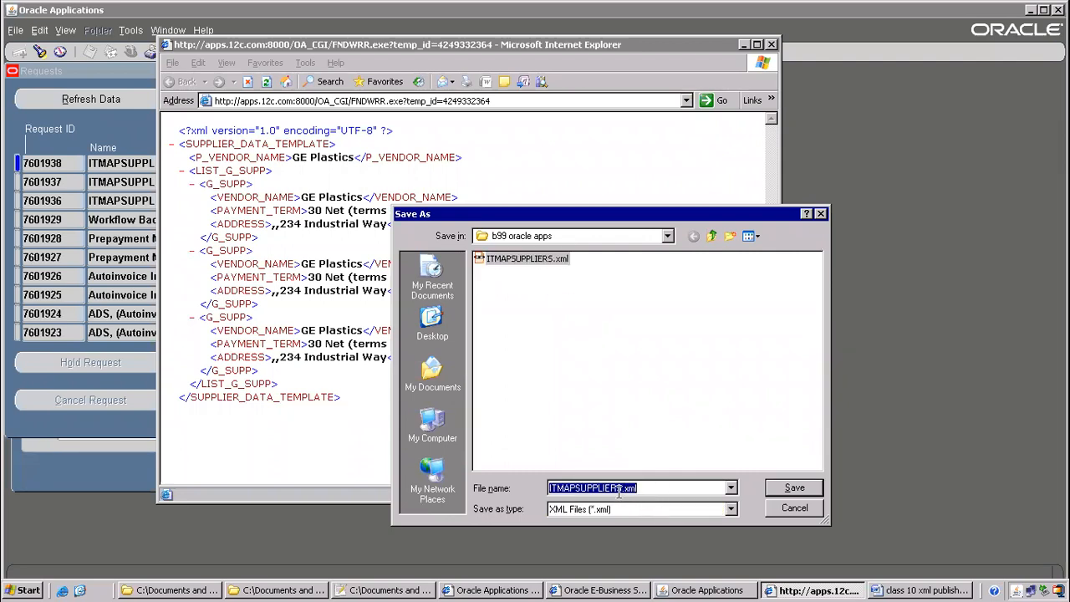
left_click(619, 488)
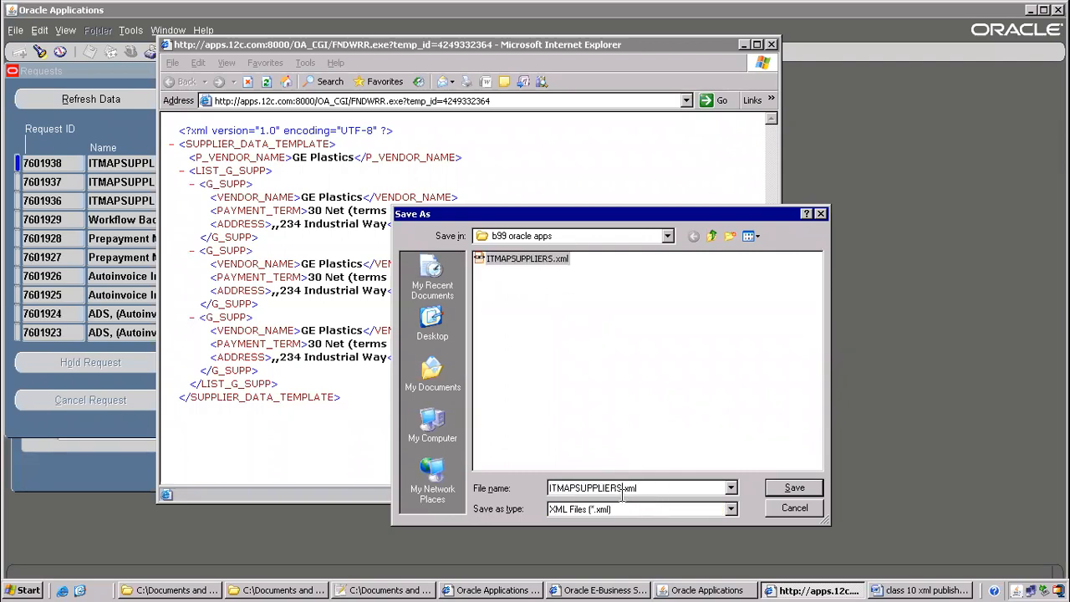
type("_output")
left_click(787, 489)
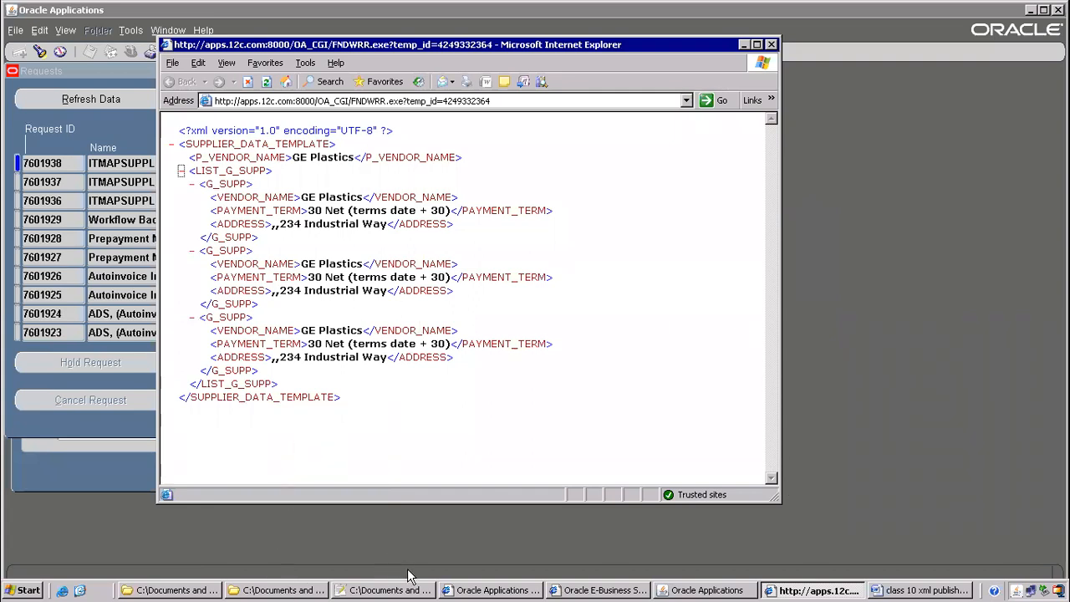
left_click(932, 589)
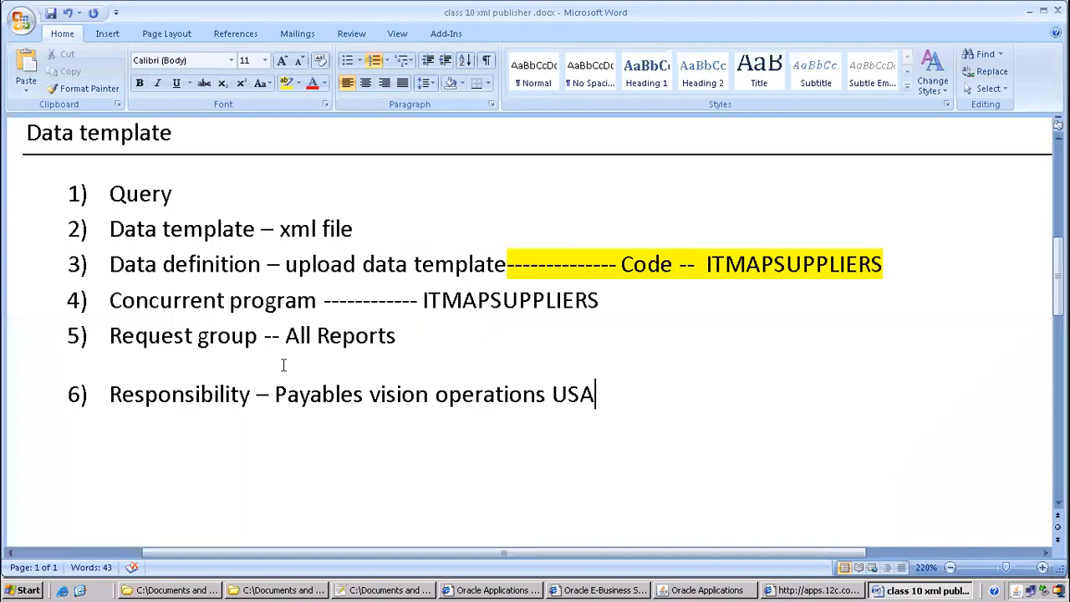
Add 'save as xml file' as a new numbered step after item 6
scroll(283, 365, "down", 3)
scroll(167, 276, "up", 2)
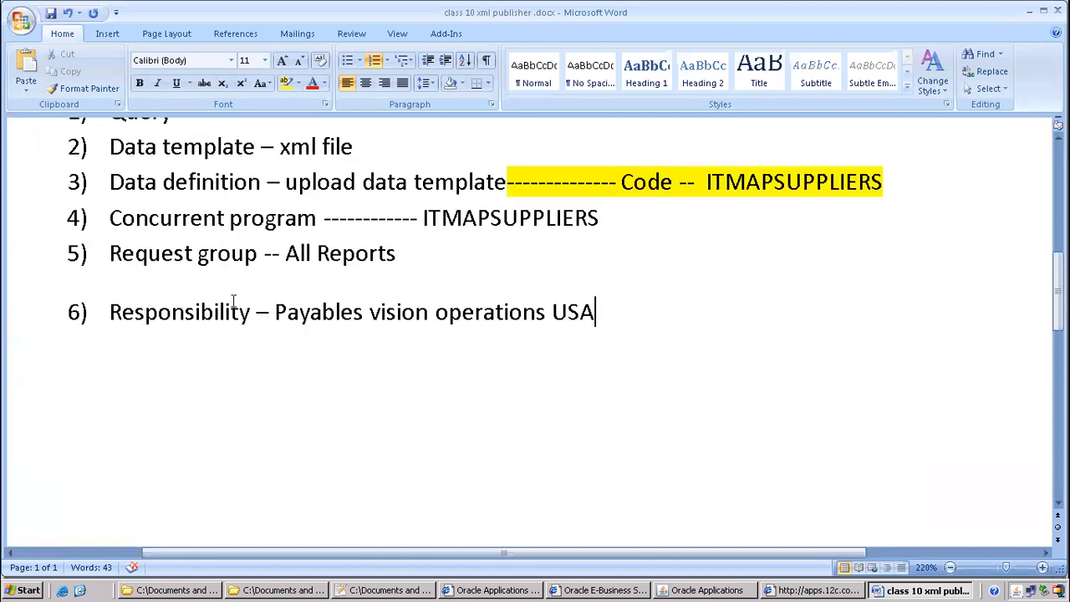
key("Return")
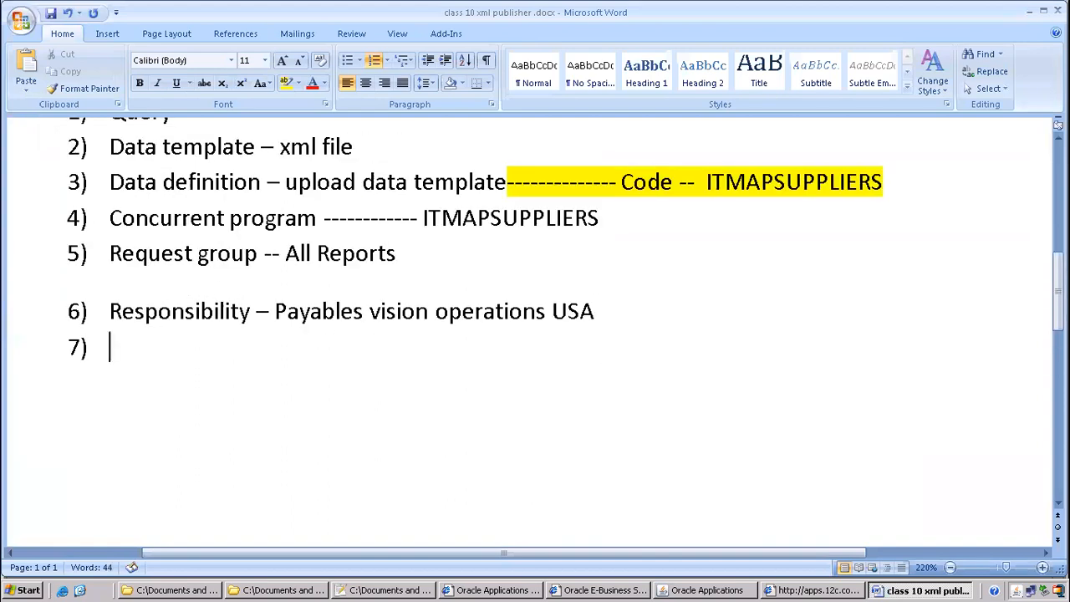
type("save")
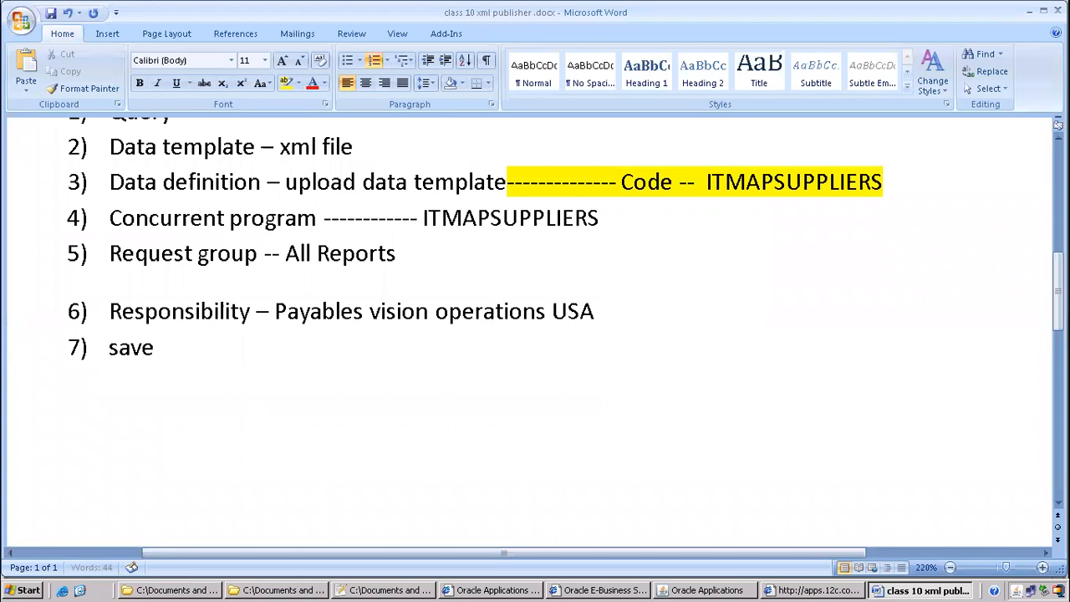
type(" as ")
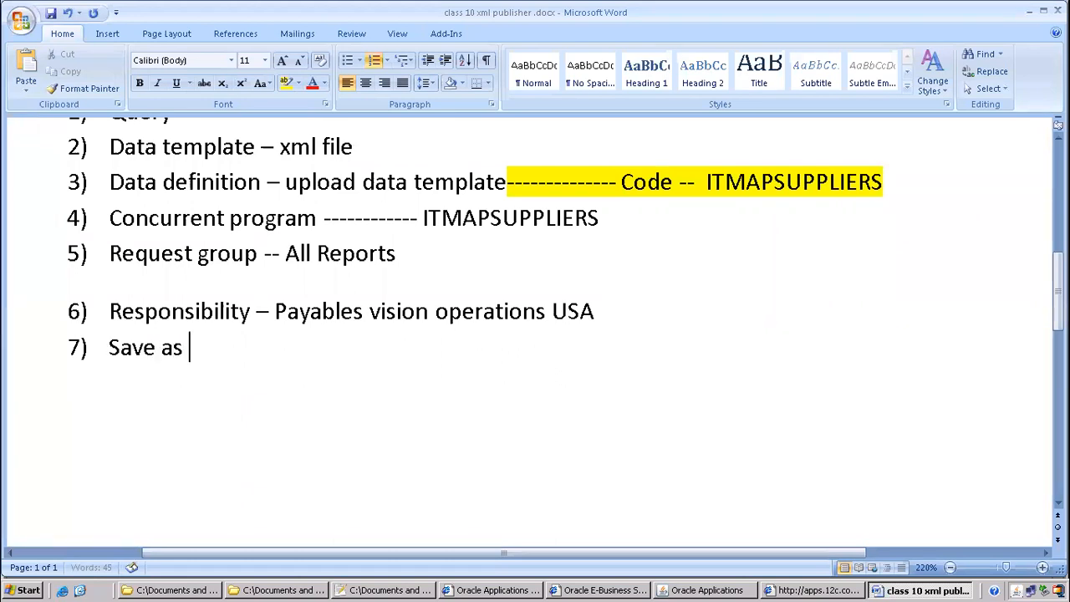
type("xml file")
key("Return")
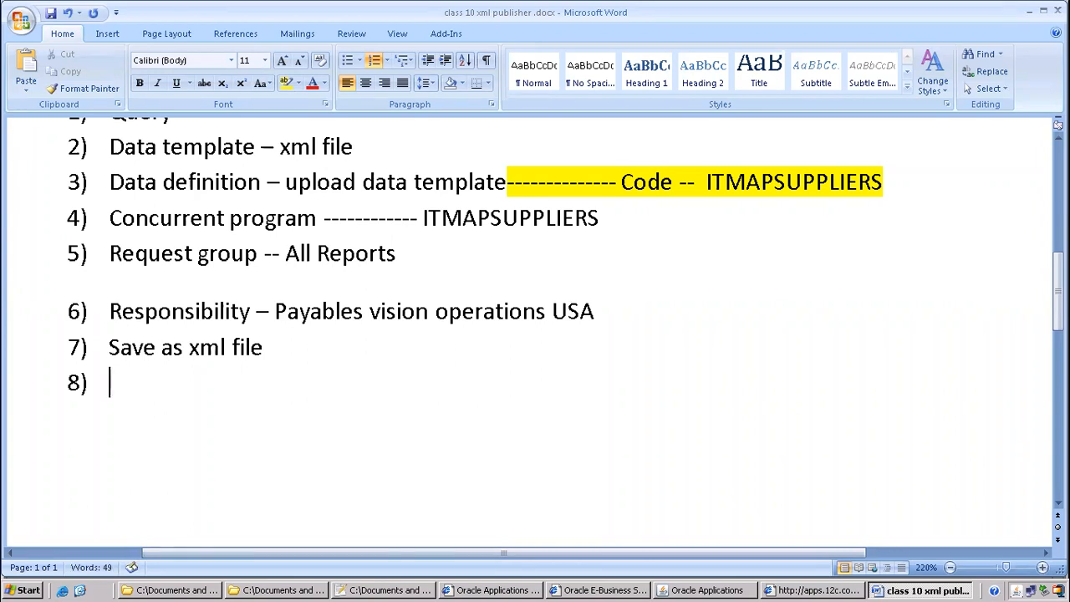
Remove Query's numbering and add a yellow-highlighted 'Data model' line above it
scroll(295, 352, "up", 2)
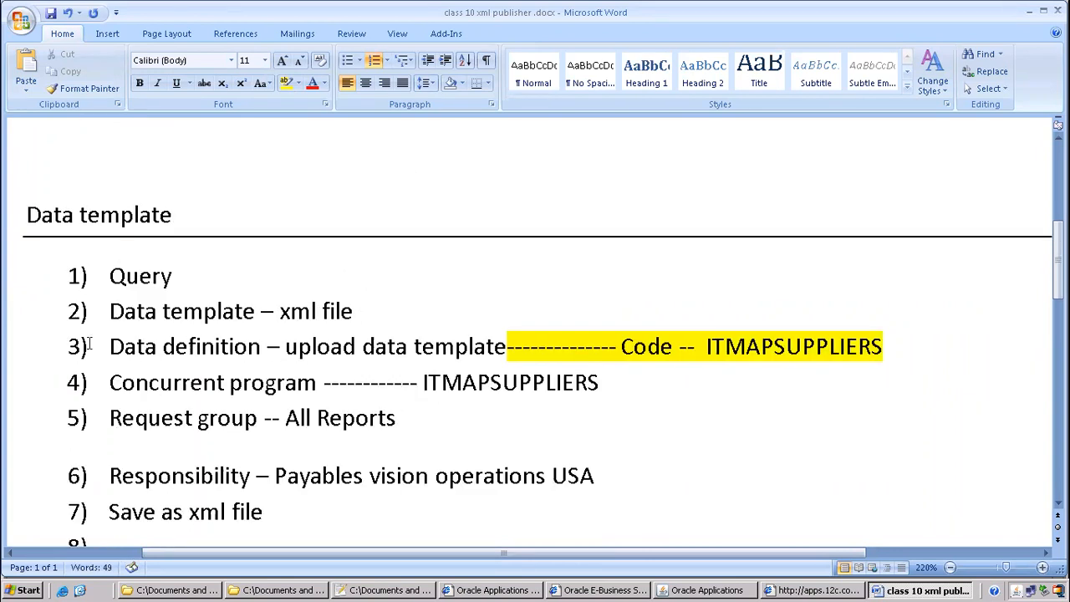
left_click(51, 252)
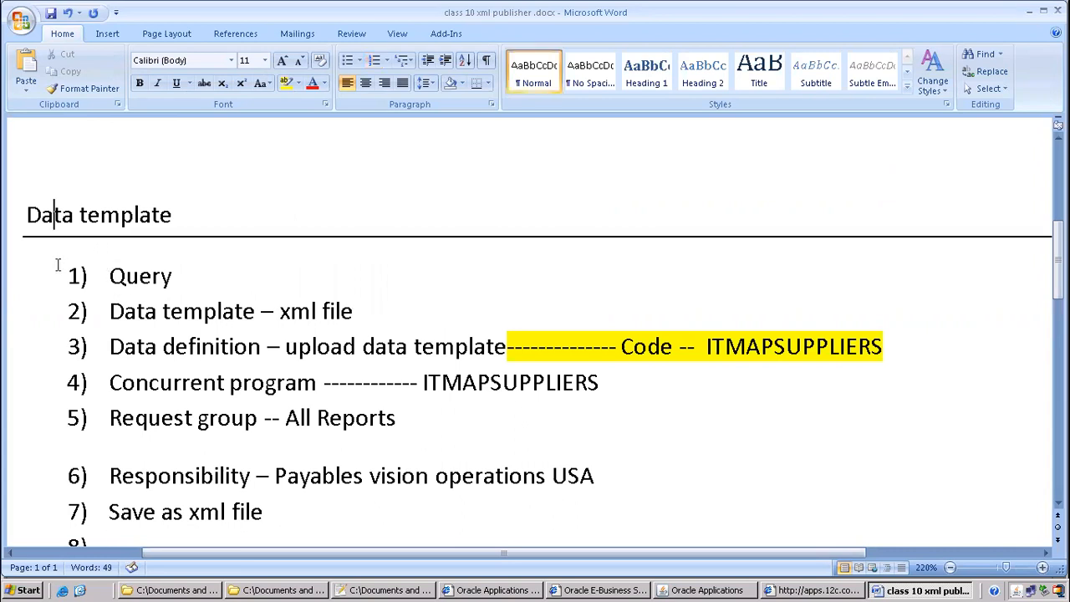
left_click(58, 264)
key("BackSpace")
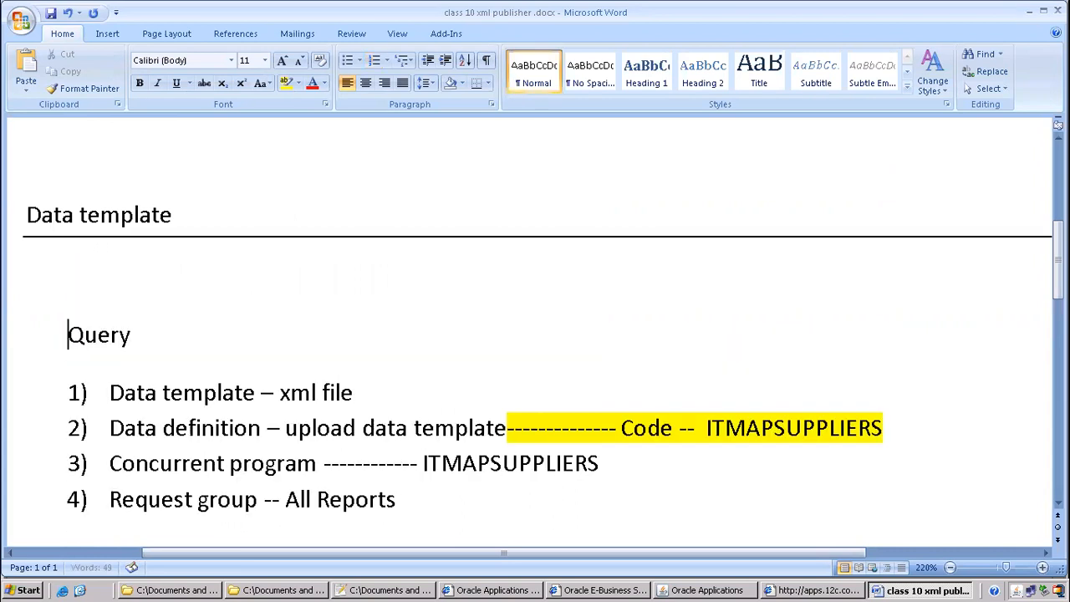
left_click(58, 265)
type("Data model")
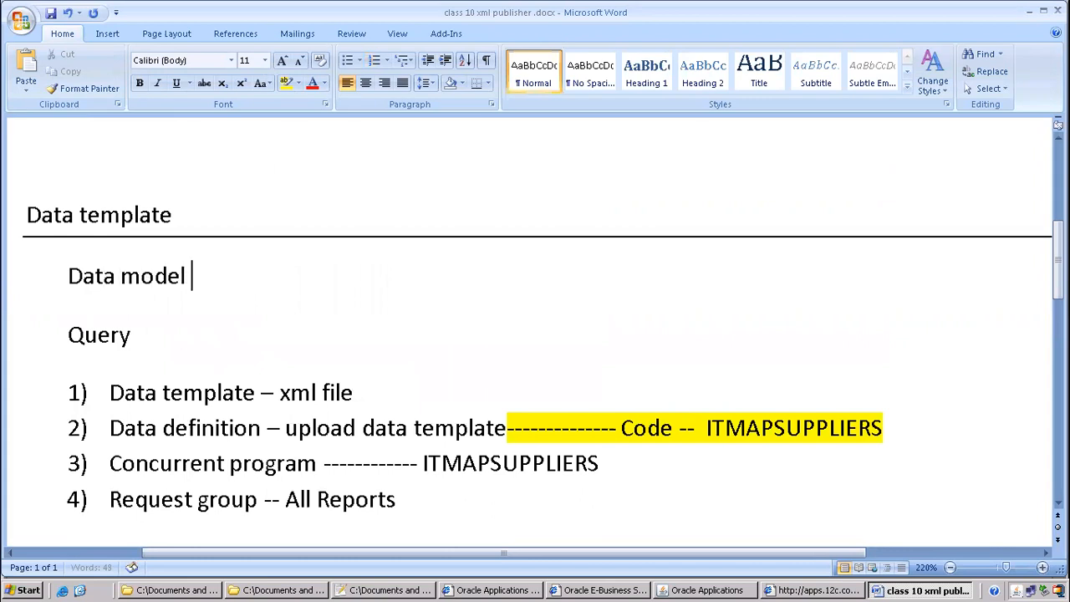
left_click(47, 276)
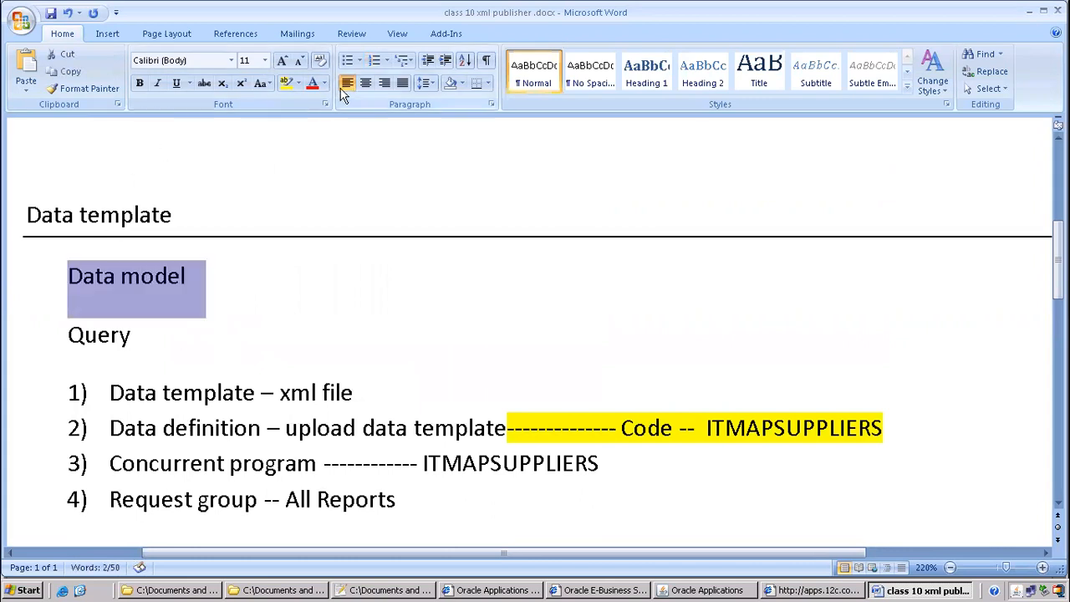
left_click(286, 82)
Add an unnumbered line 'Layout model------RTF(rich text format)' after the save step
scroll(219, 293, "down", 3)
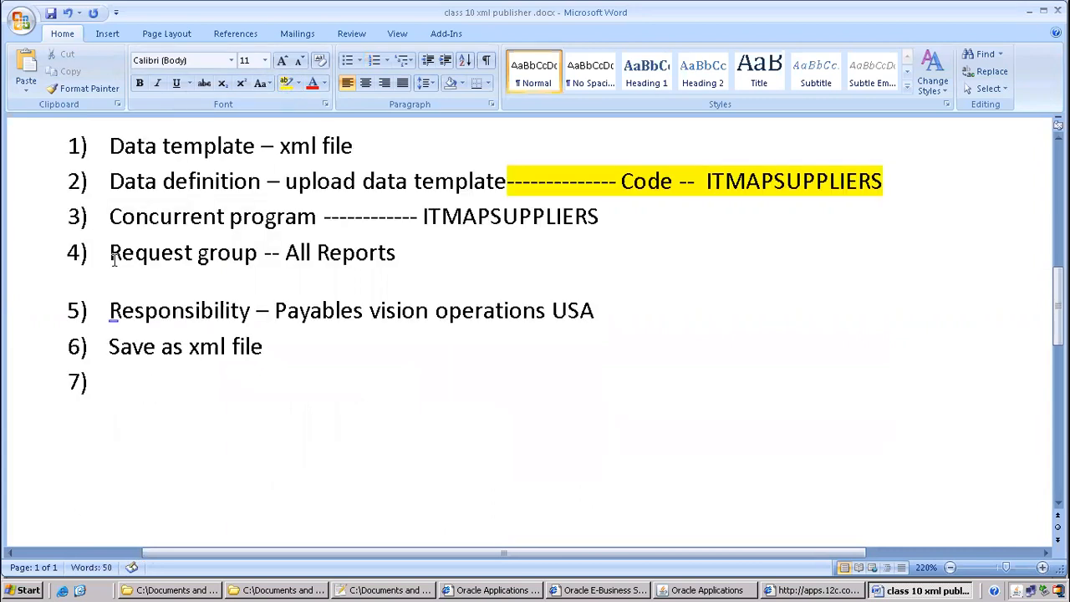
left_click(70, 382)
left_click(137, 393)
left_click(286, 345)
key("Return")
key("BackSpace")
type("Layout model")
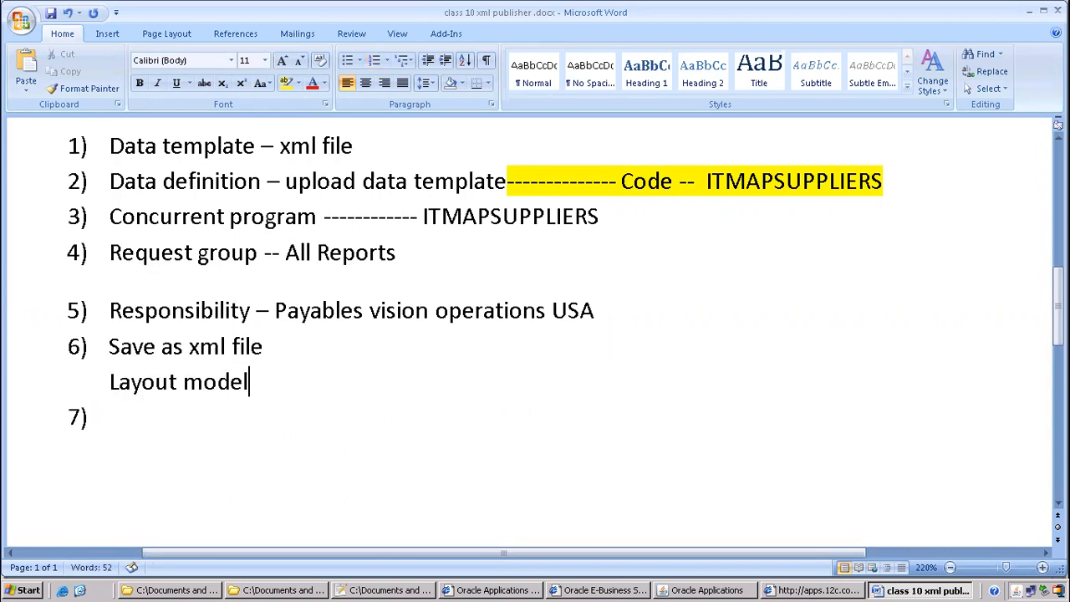
type("------------------")
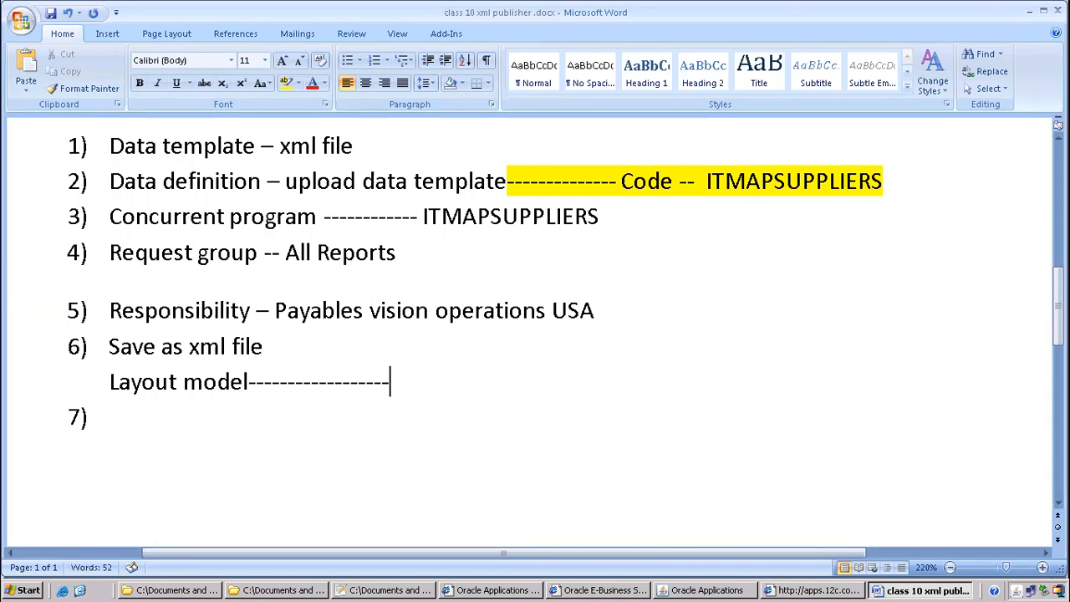
type("RTF")
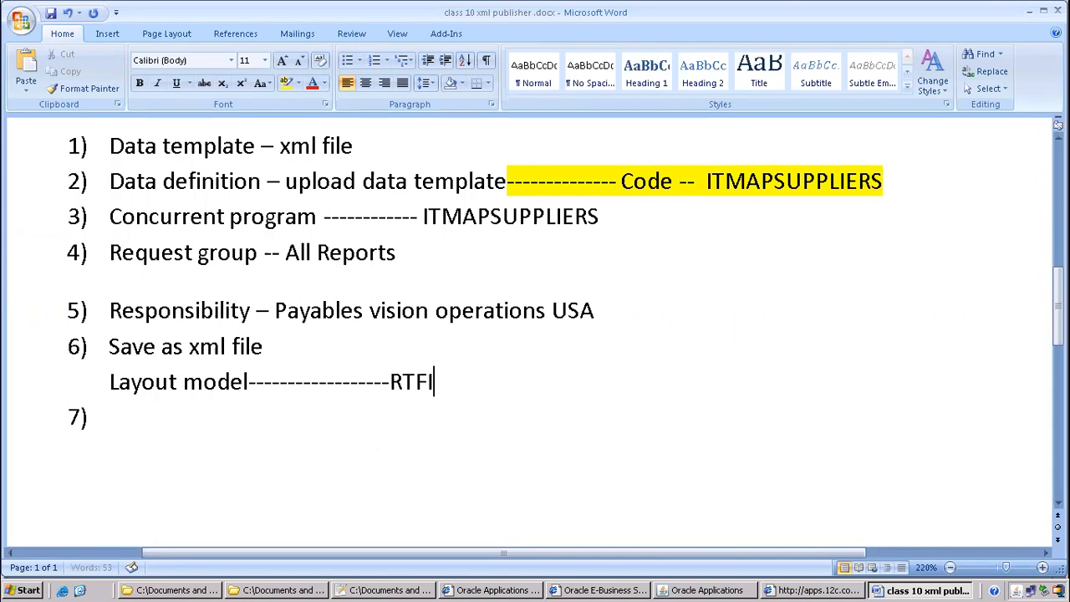
type("(rich ext")
key("BackSpace")
key("BackSpace")
key("BackSpace")
type("text format),ex")
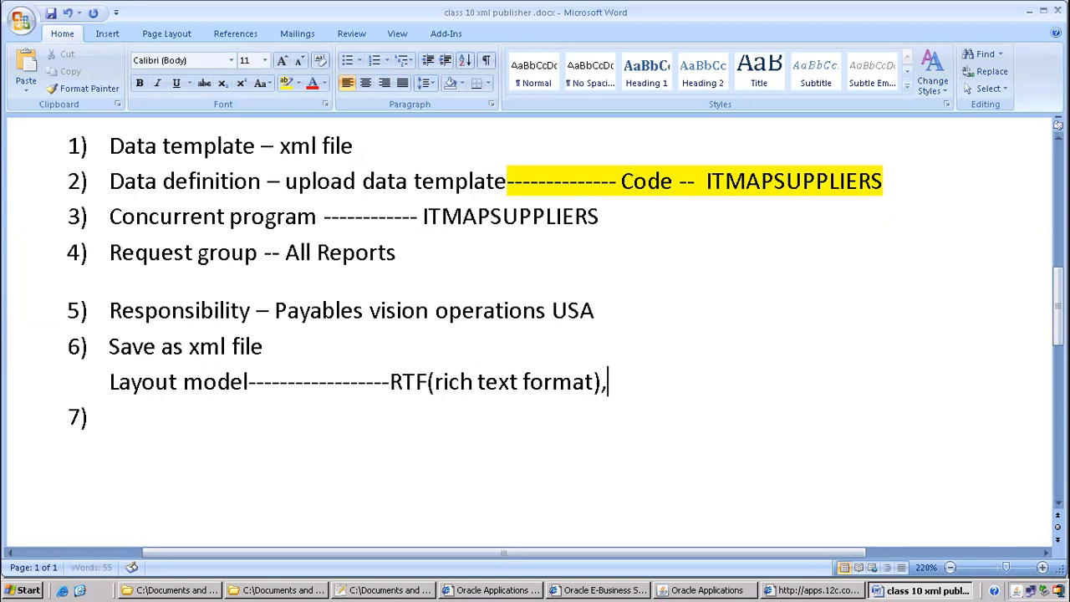
Append etext, excel, pdf and xsl fo to the Layout model line
key("BackSpace")
key("BackSpace")
key("BackSpace")
type("text,x")
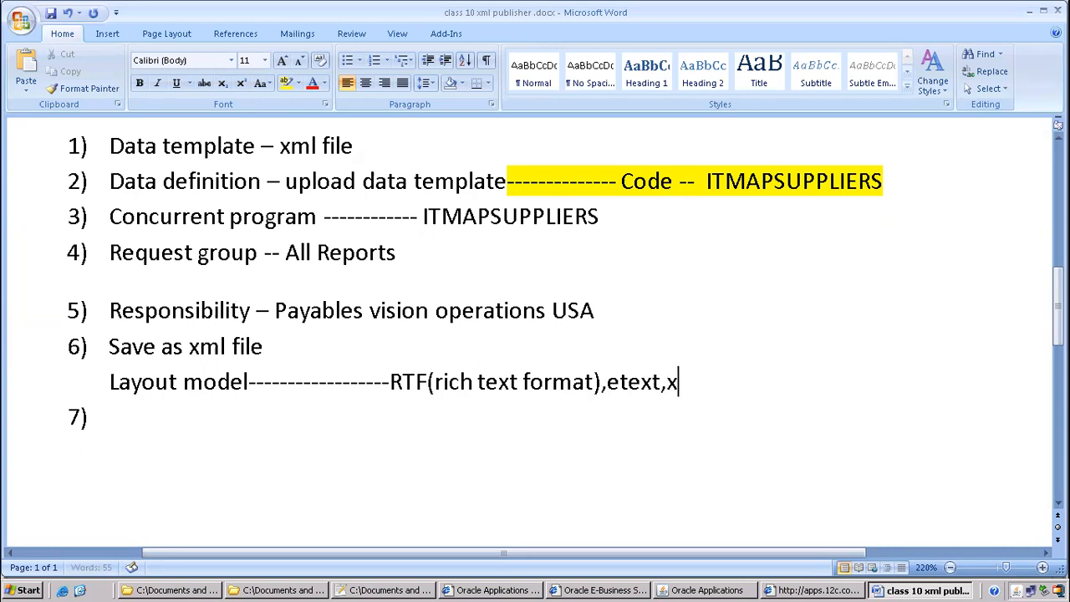
key("BackSpace")
type("excel,pdf")
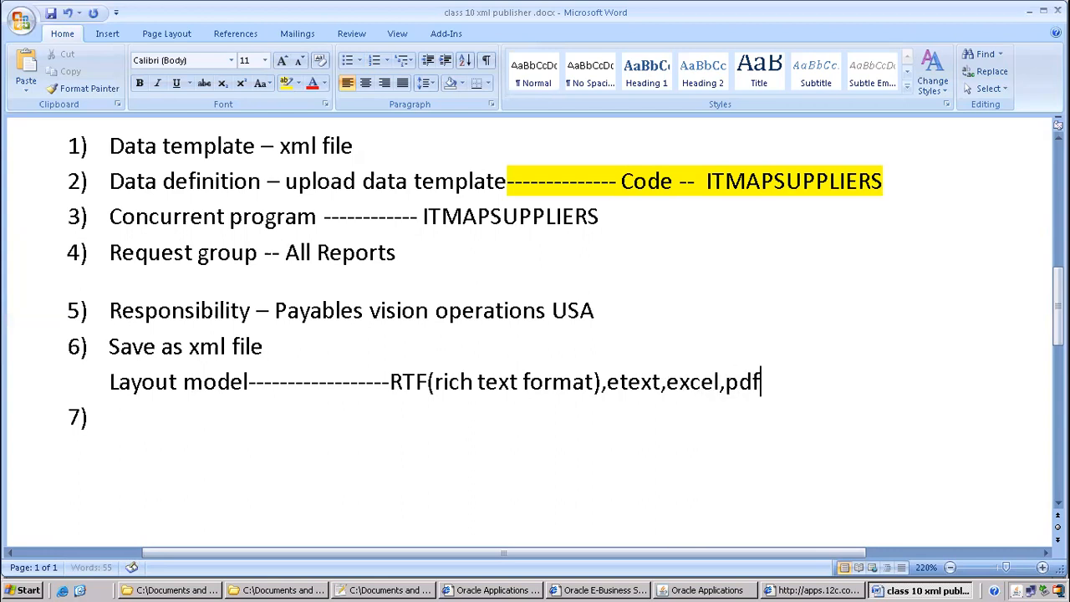
type(",xsl fo")
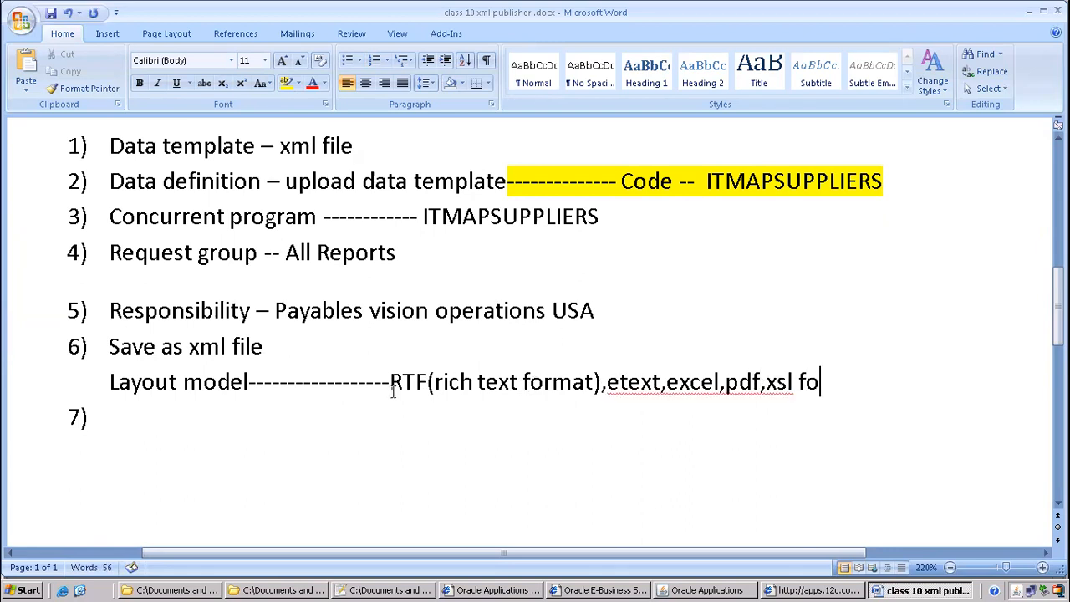
scroll(393, 391, "down", 1)
left_click_drag(390, 299, 473, 299)
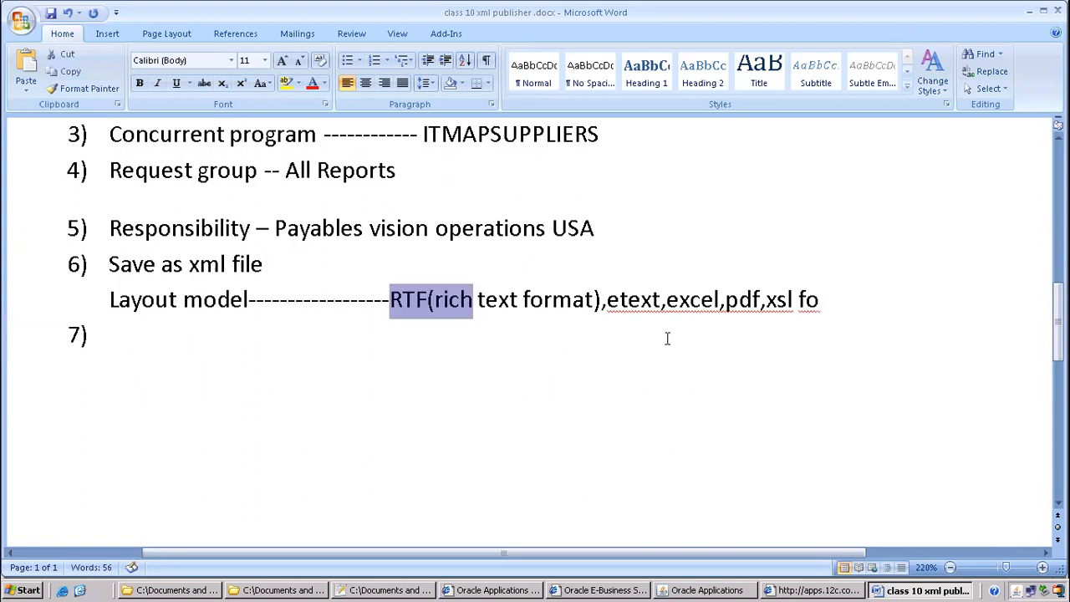
right_click(736, 302)
left_click(399, 312)
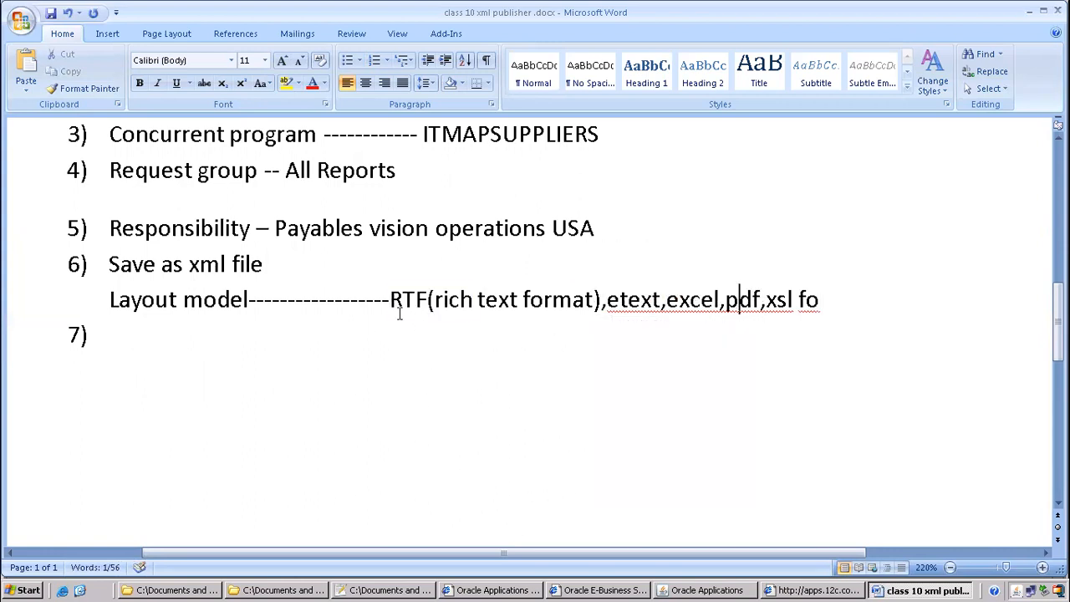
Launch a new Word document and load ITMAPSUPPLIERS.xml from b99 oracle apps as sample data
left_click(30, 590)
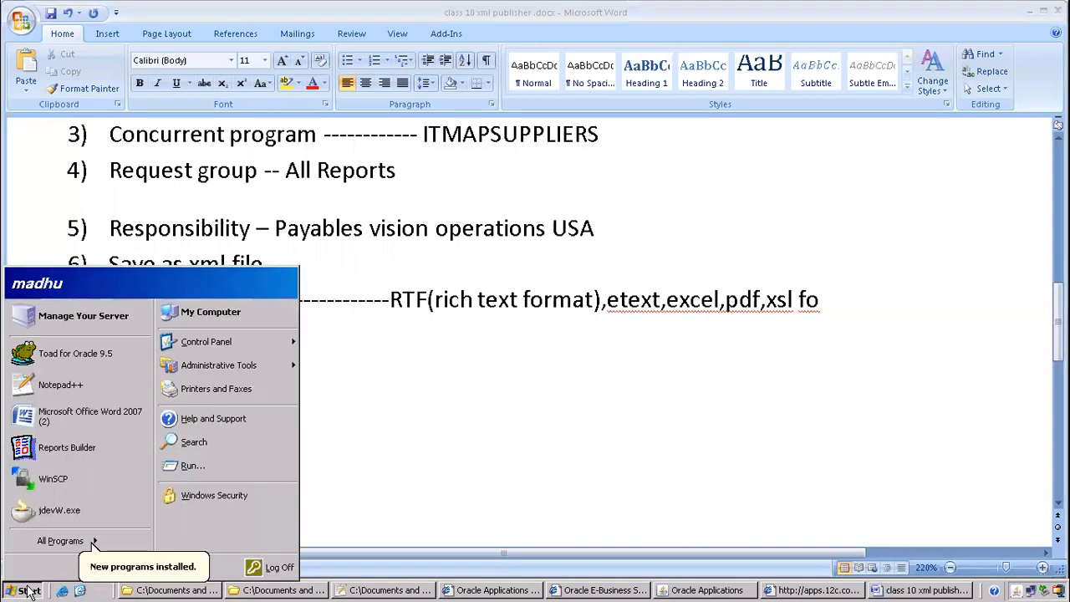
left_click(91, 407)
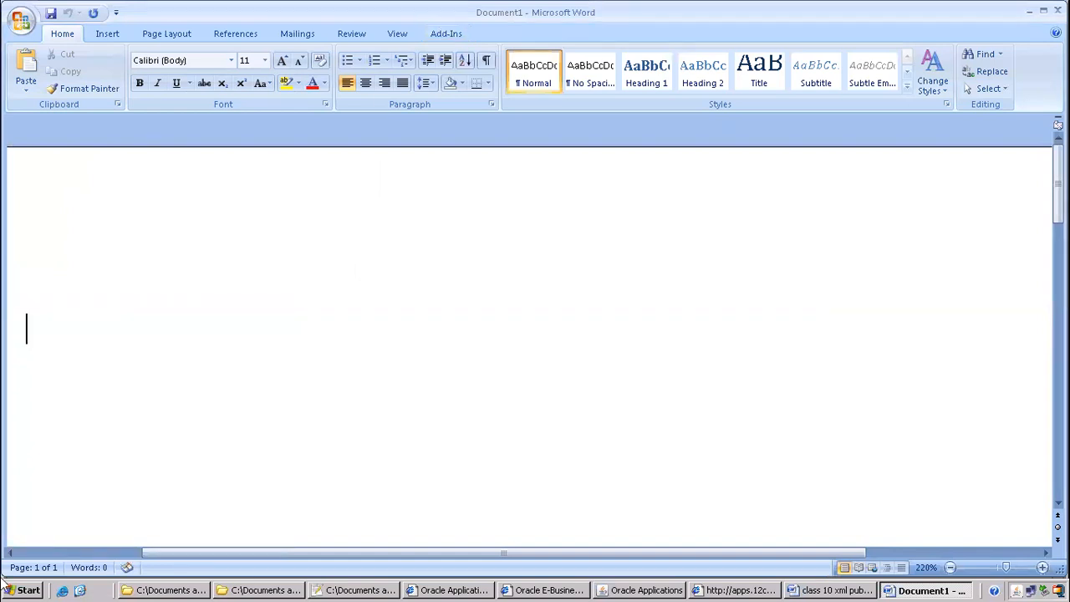
mouse_move(549, 18)
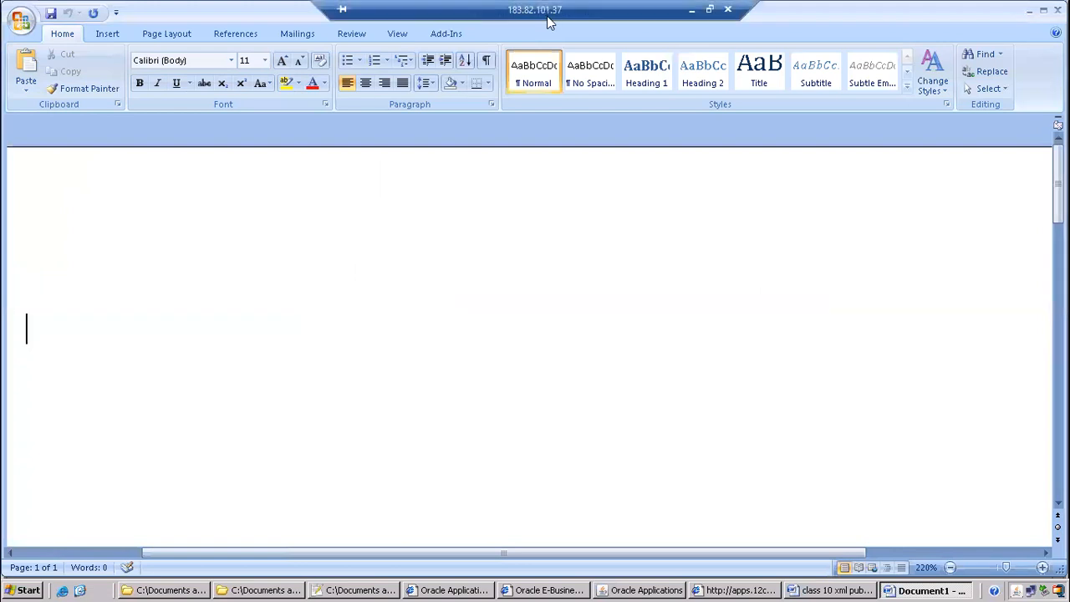
left_click(447, 33)
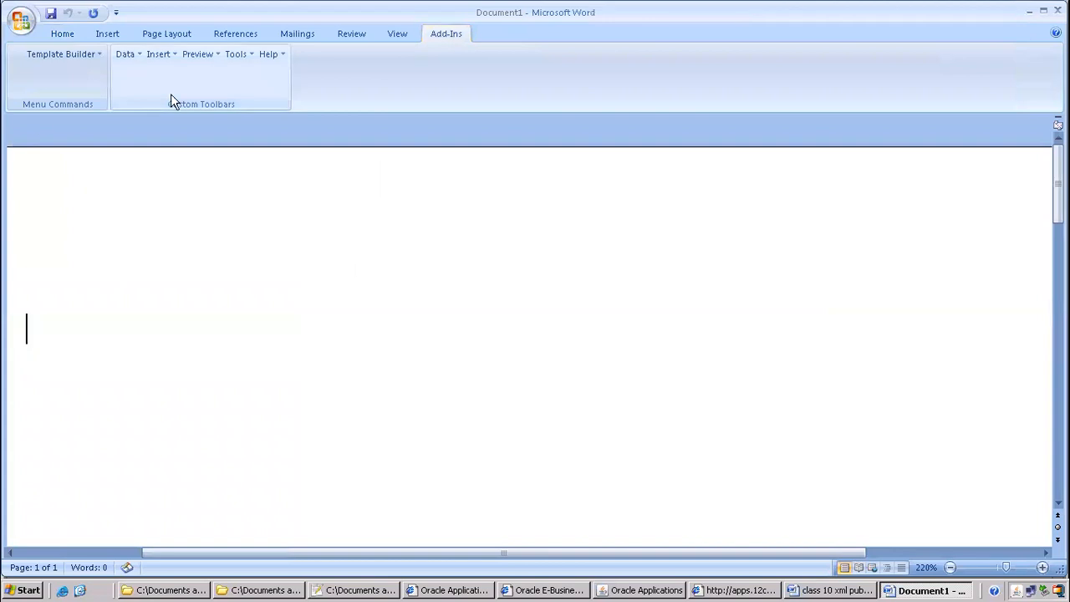
left_click(128, 54)
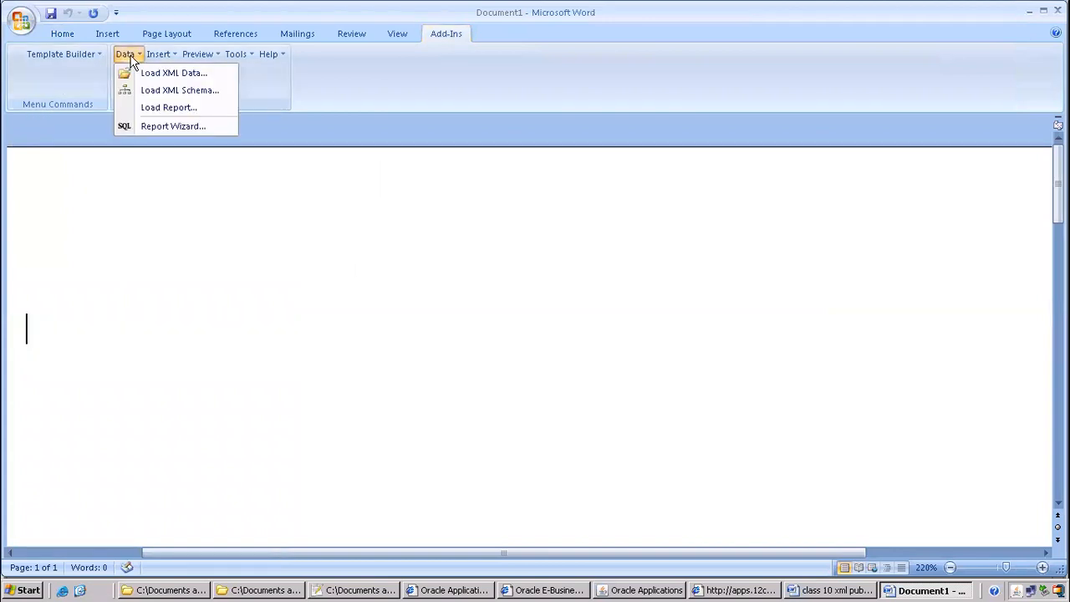
left_click(170, 73)
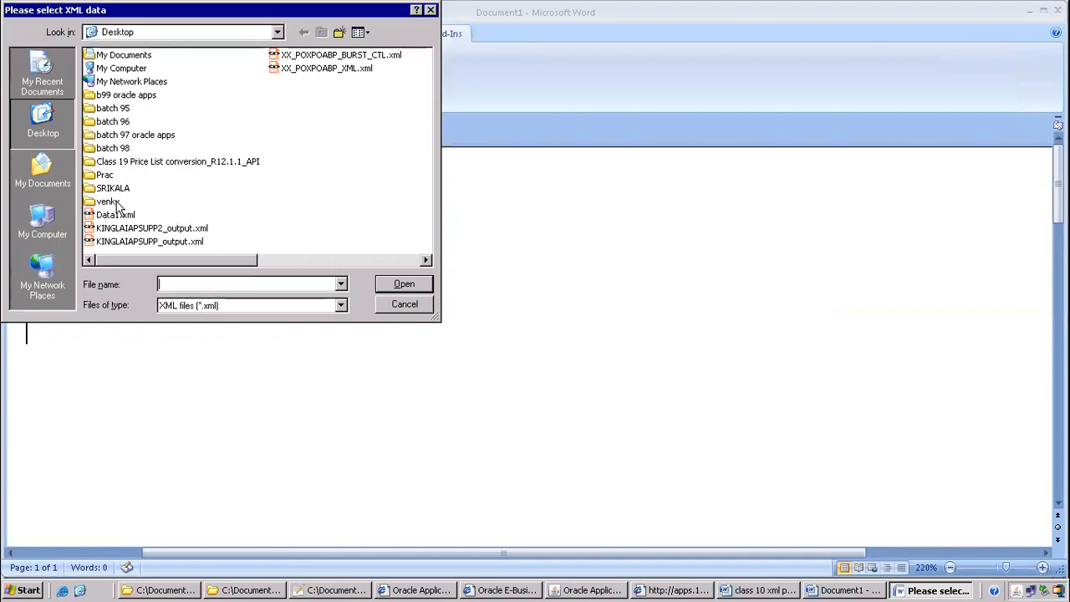
left_click(122, 83)
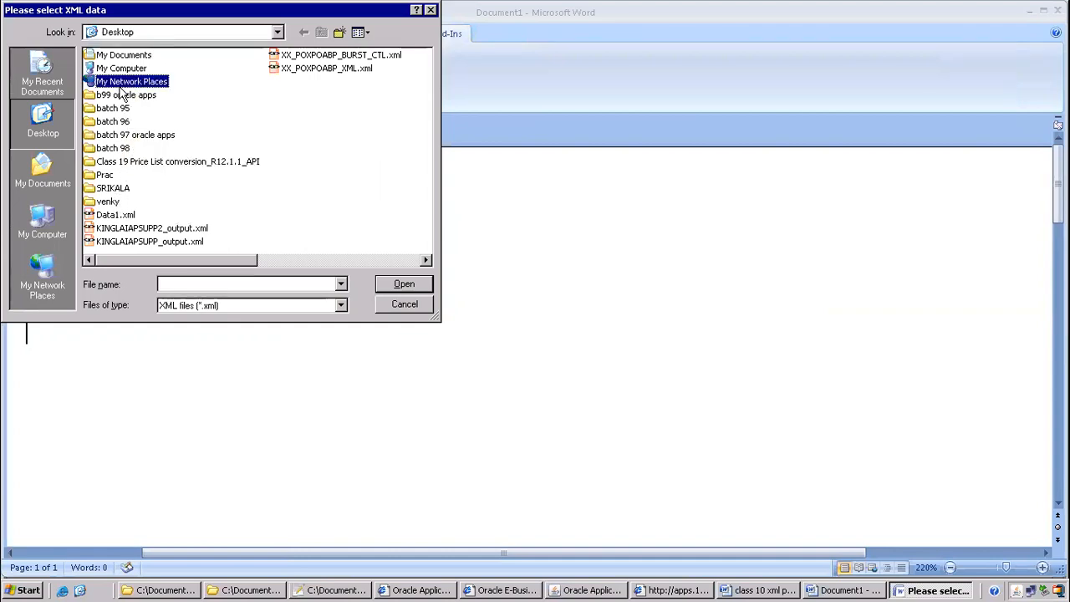
double_click(117, 96)
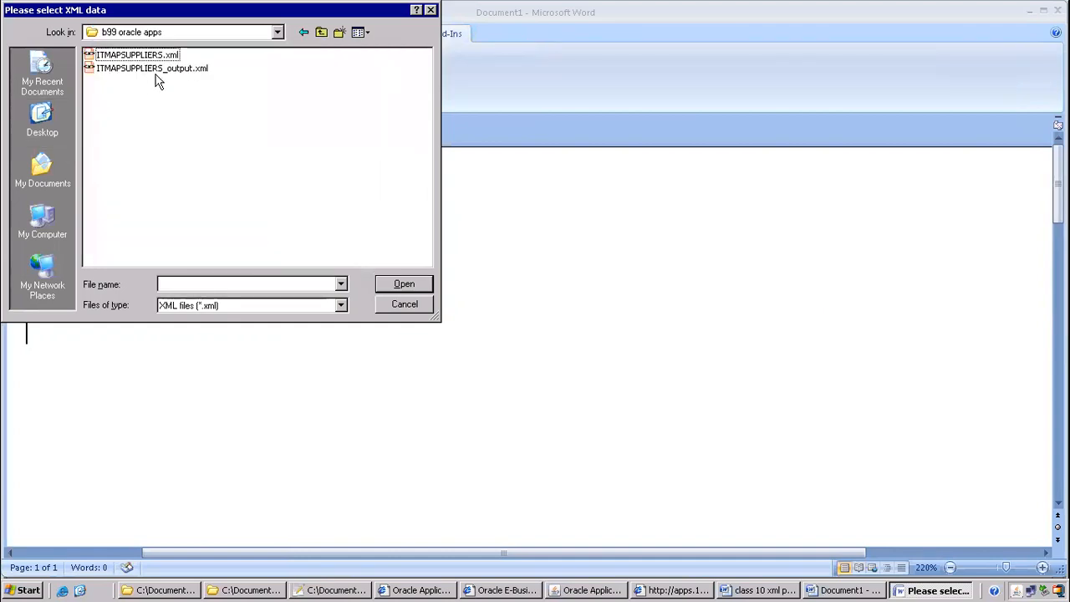
left_click(165, 56)
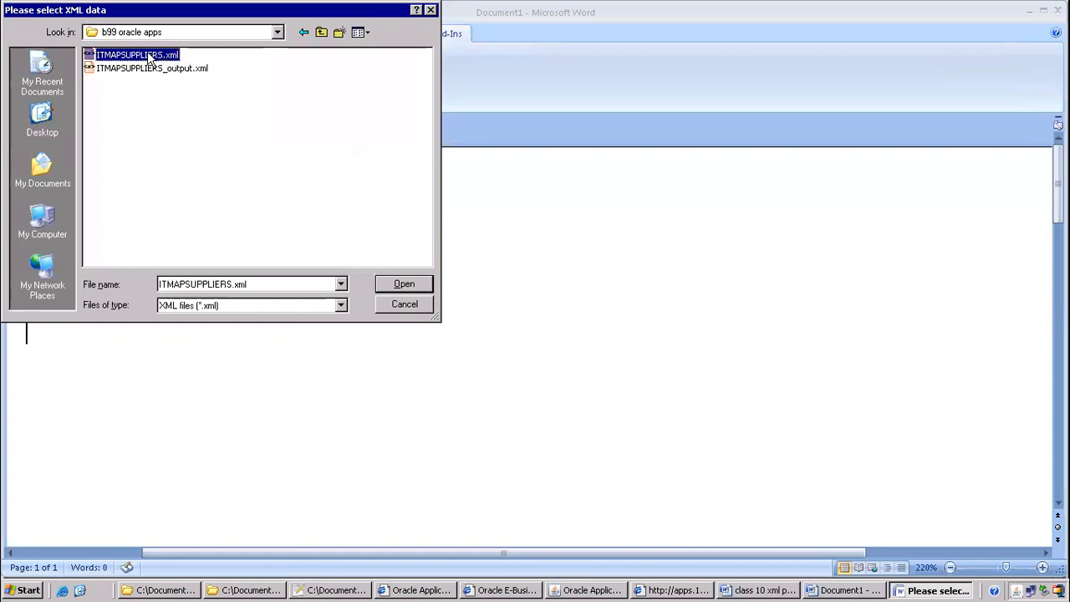
left_click(150, 68)
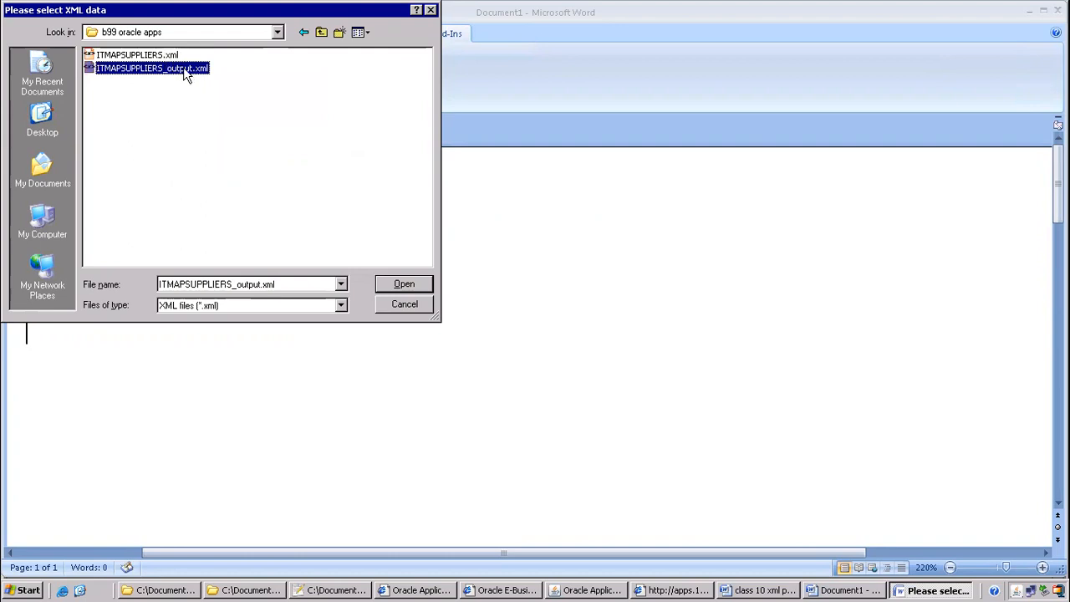
left_click(164, 57)
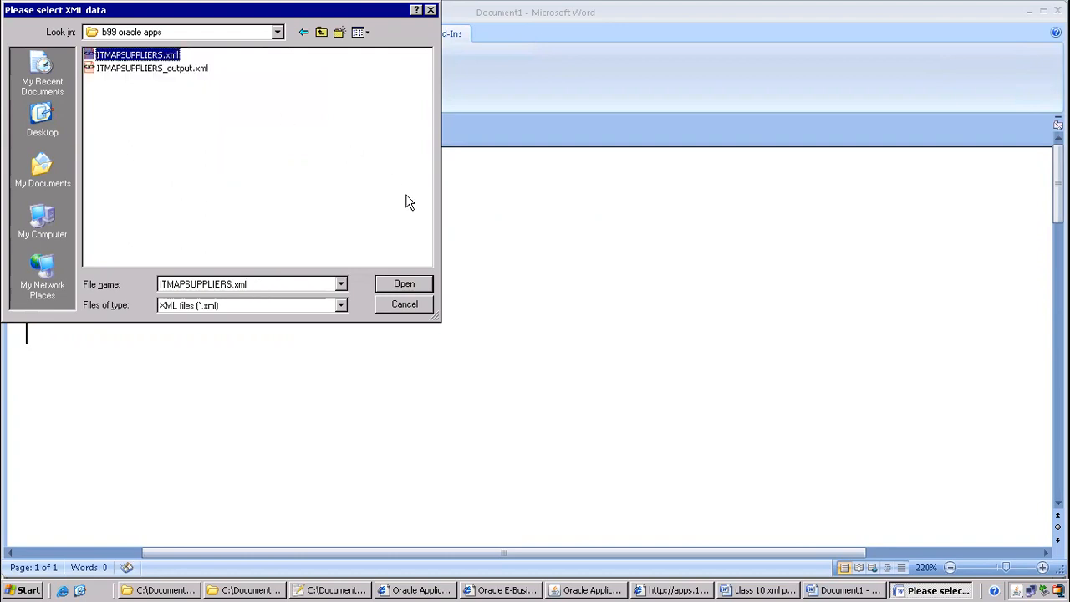
left_click(404, 284)
left_click(535, 325)
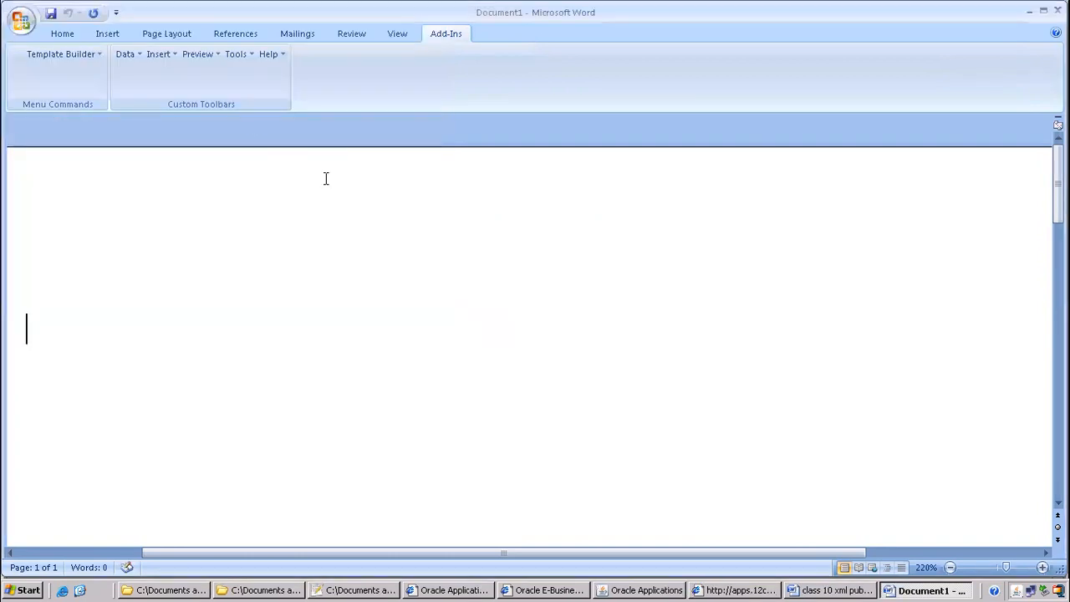
Insert all fields and preview as PDF, saving the template as TemplateBuilder.rtf
left_click(158, 55)
left_click(180, 127)
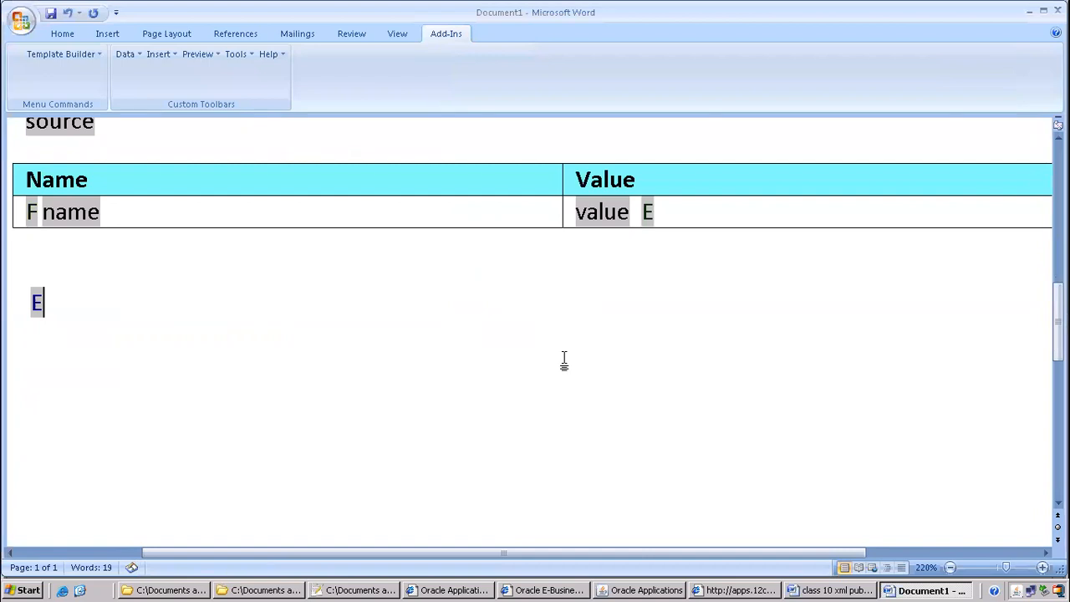
left_click(200, 54)
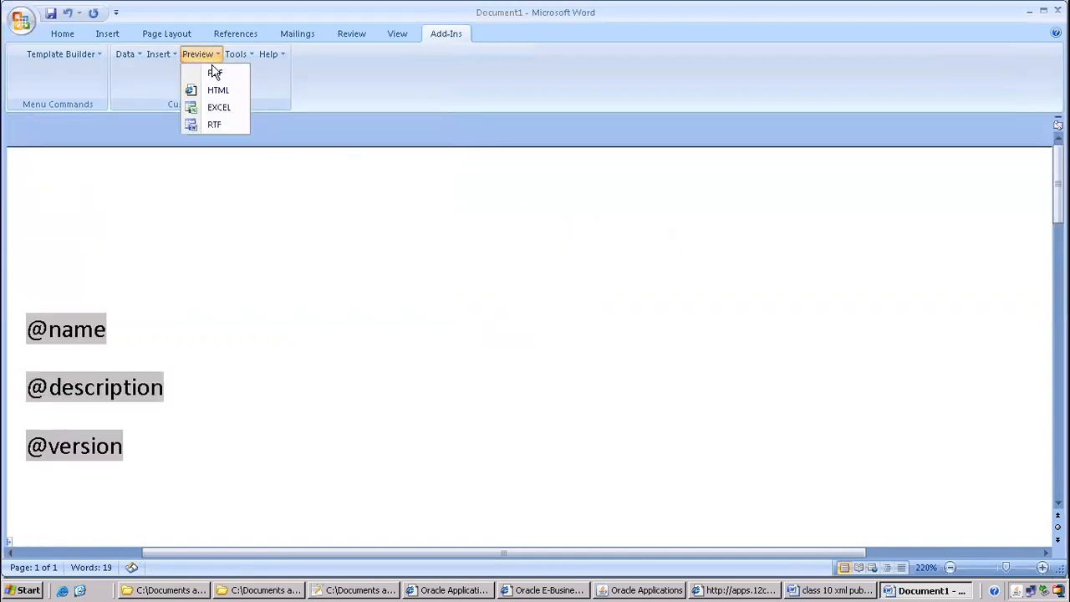
left_click(214, 73)
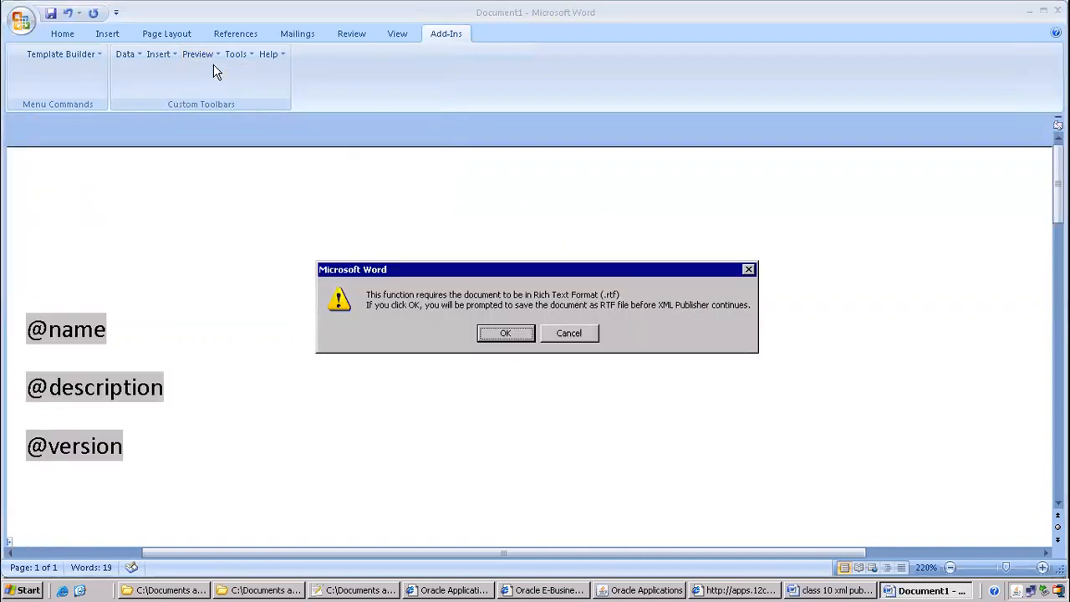
left_click(514, 336)
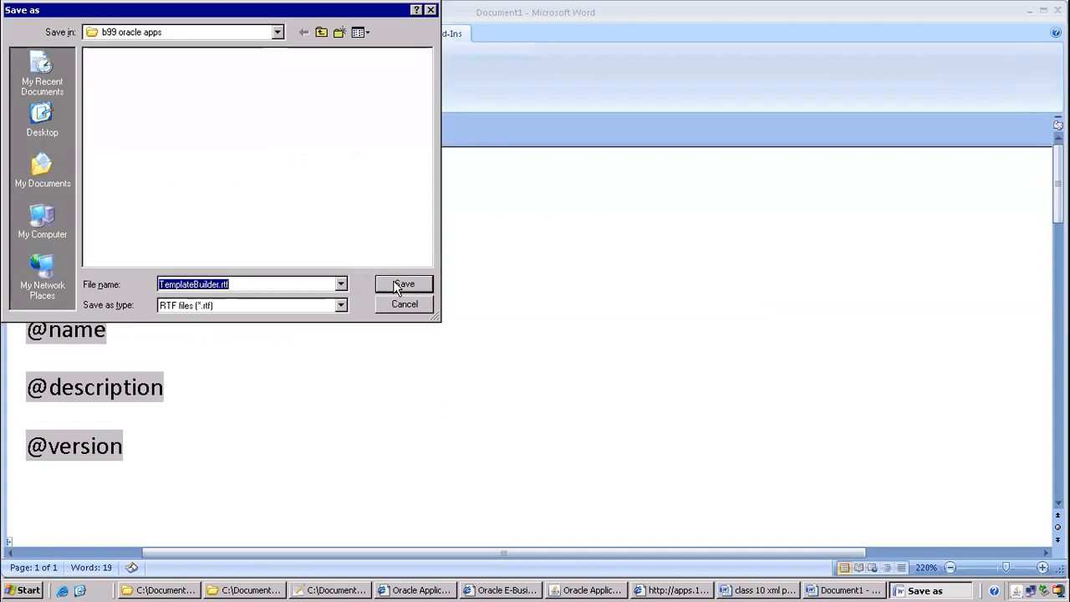
left_click(399, 286)
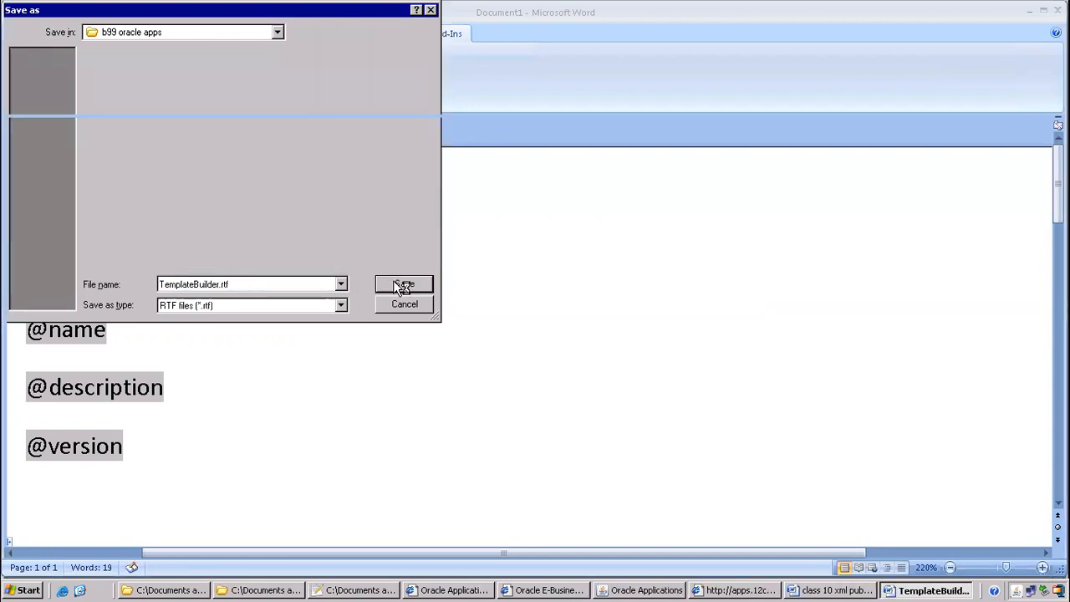
Close the PDF preview and delete all inserted fields from the document
scroll(582, 278, "down", 5)
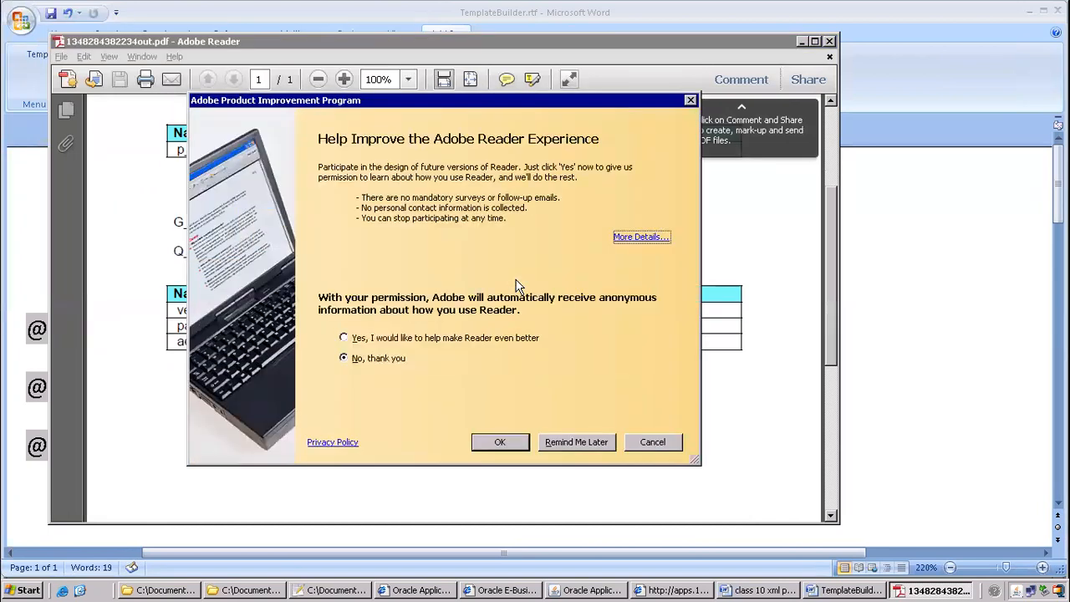
left_click(653, 442)
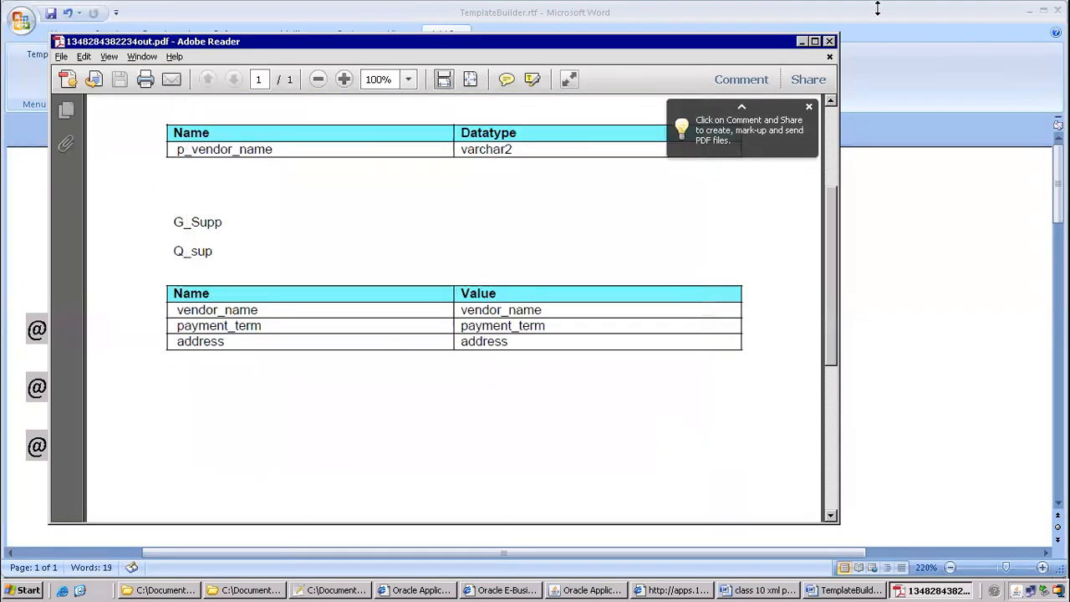
left_click(829, 41)
key("ctrl+a")
key("Delete")
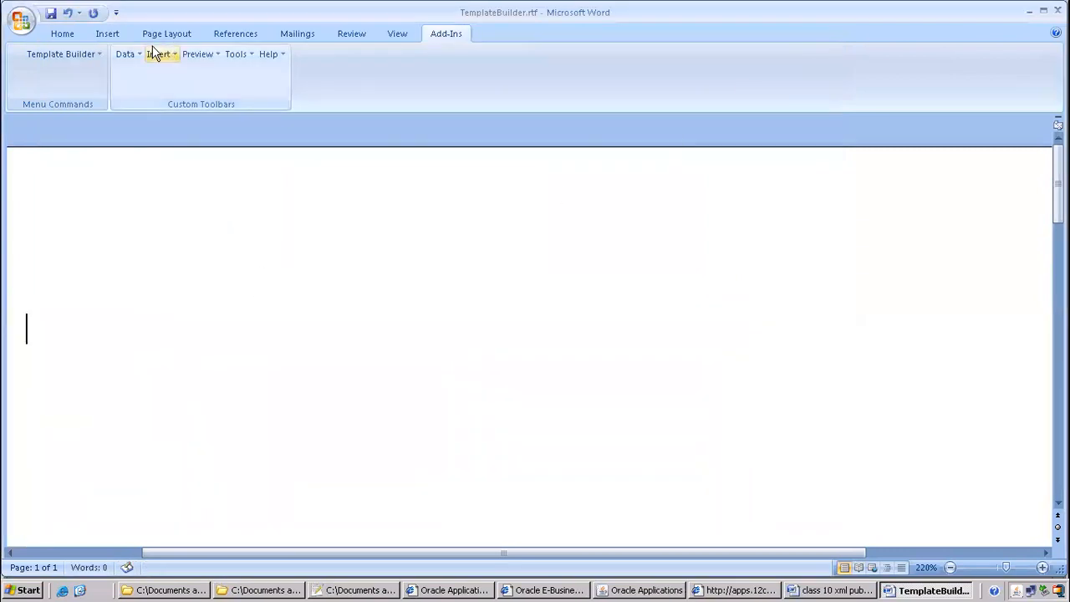
Load ITMAPSUPPLIERS_output.xml as the template's sample XML data
left_click(131, 57)
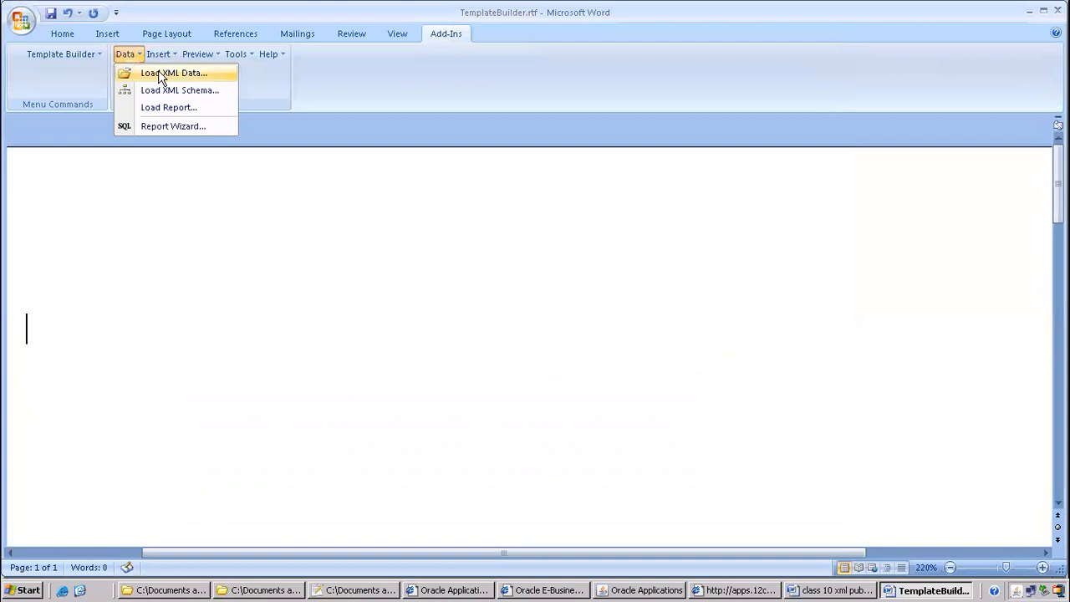
left_click(161, 74)
left_click(168, 72)
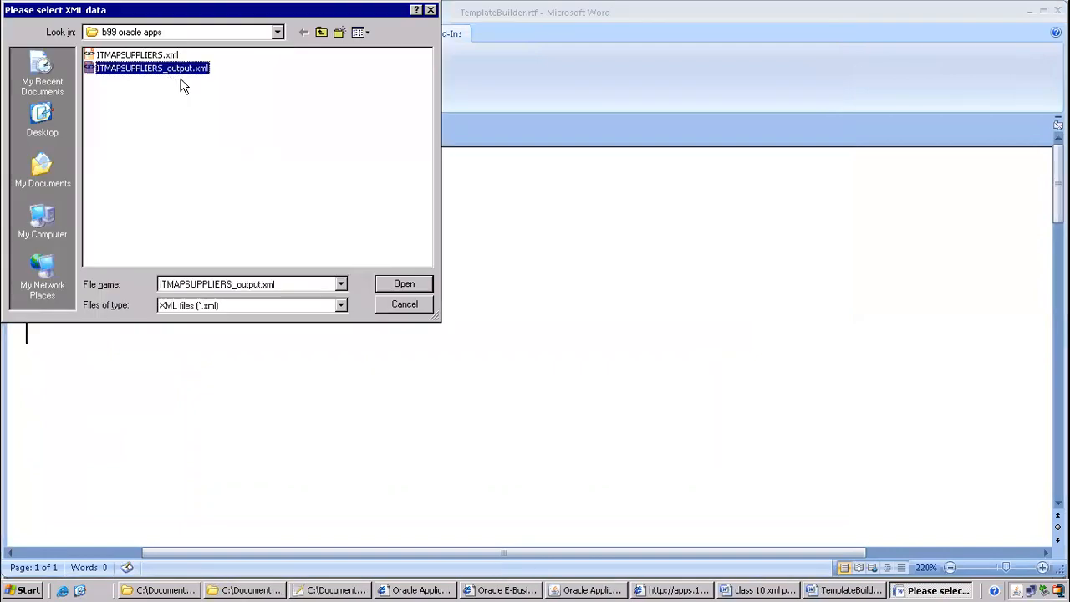
left_click(394, 282)
left_click(539, 324)
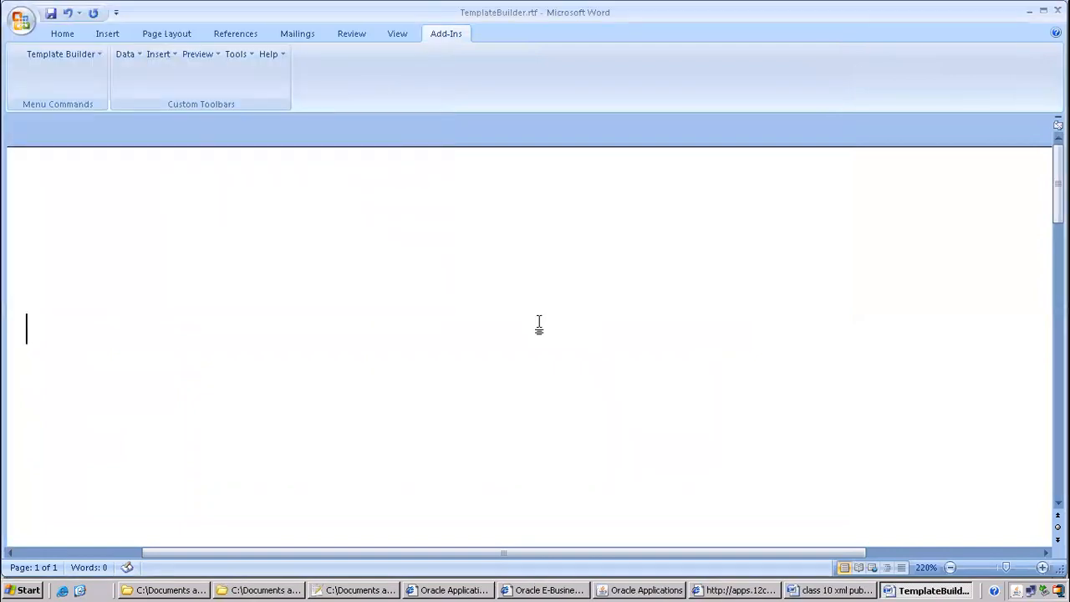
Insert all fields as a vendor table and check the GE Plastics PDF preview
left_click(160, 54)
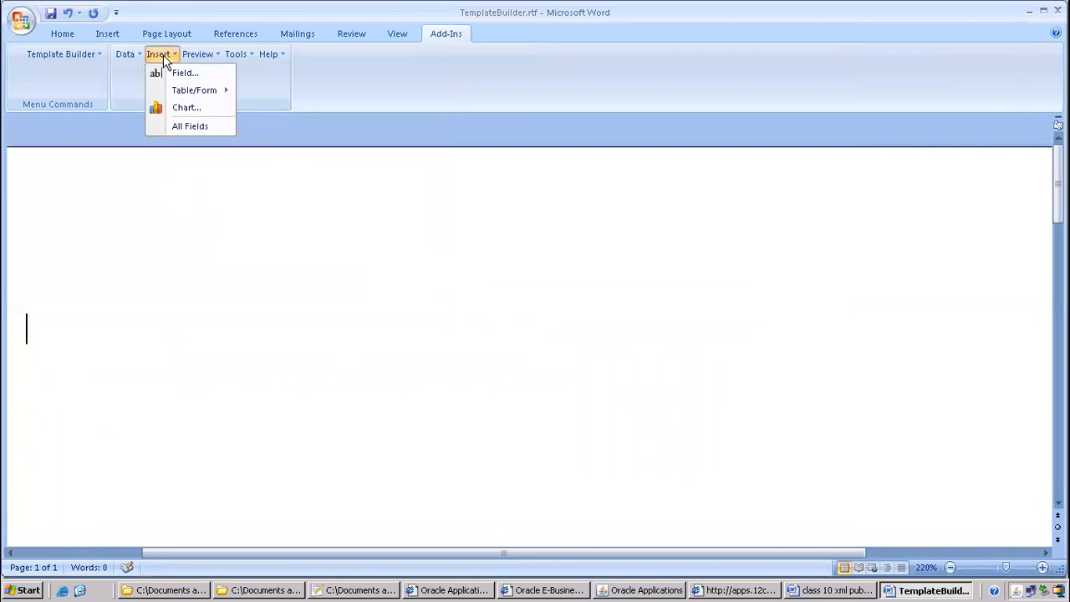
left_click(190, 126)
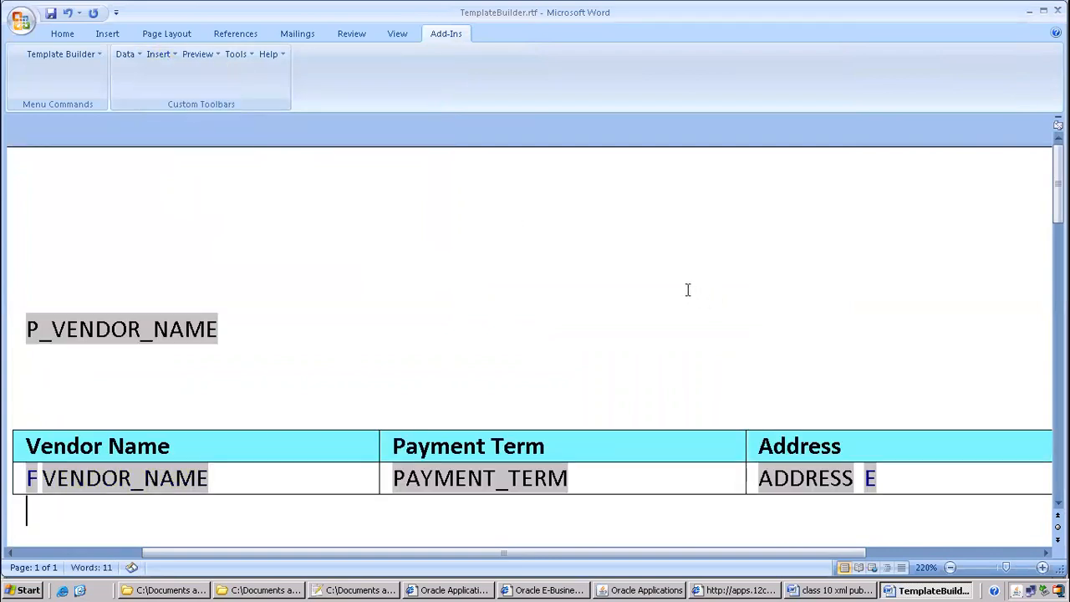
left_click(199, 54)
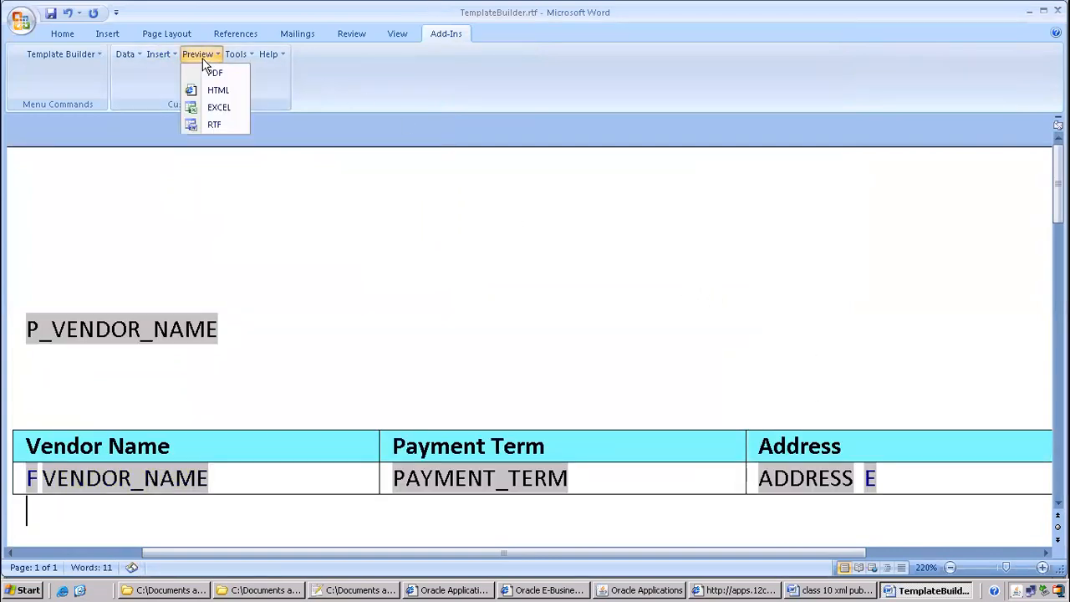
left_click(221, 75)
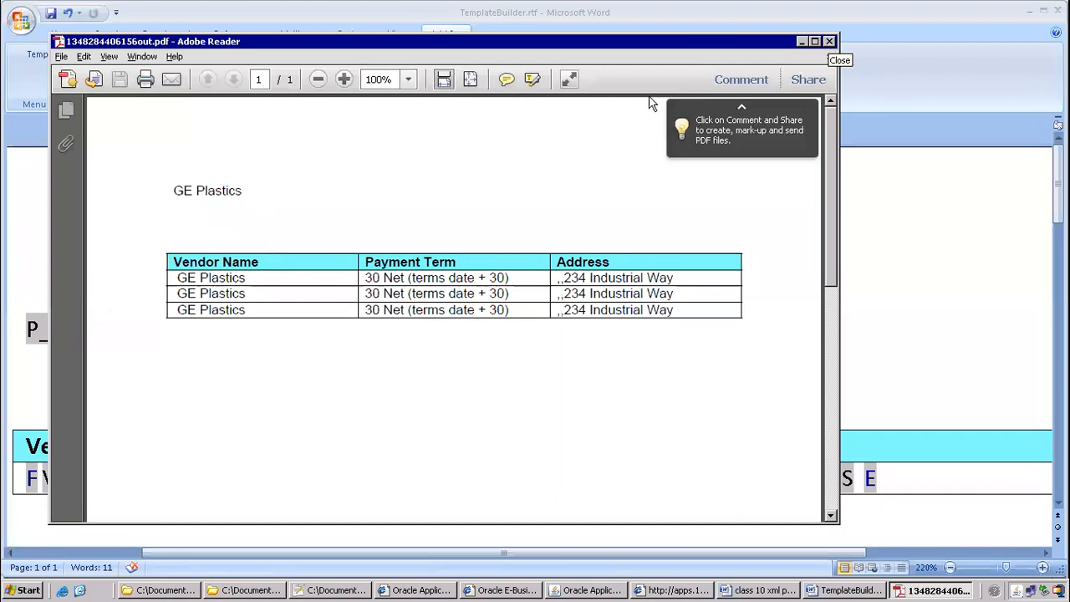
left_click(829, 41)
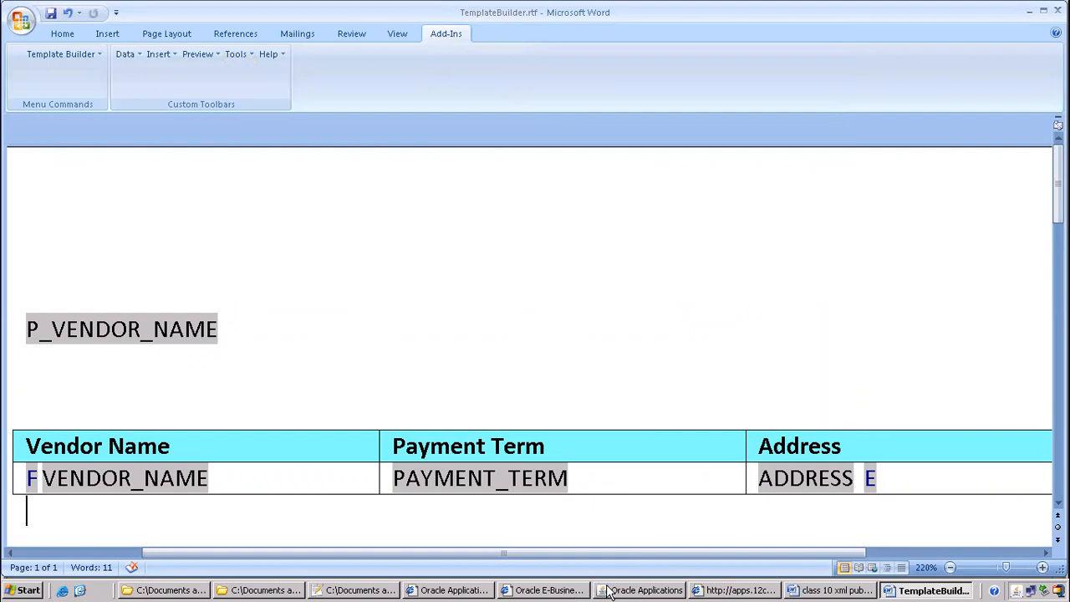
left_click(639, 590)
Close the Requests form and switch to the XML Publisher Administrator responsibility
left_click(171, 51)
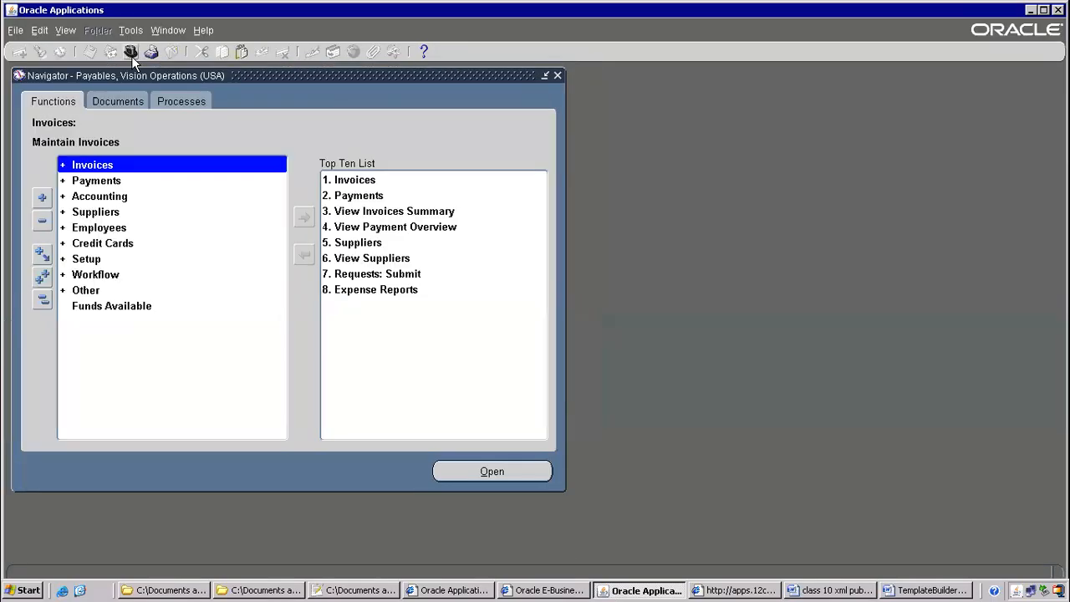
left_click(130, 52)
type("xmL %")
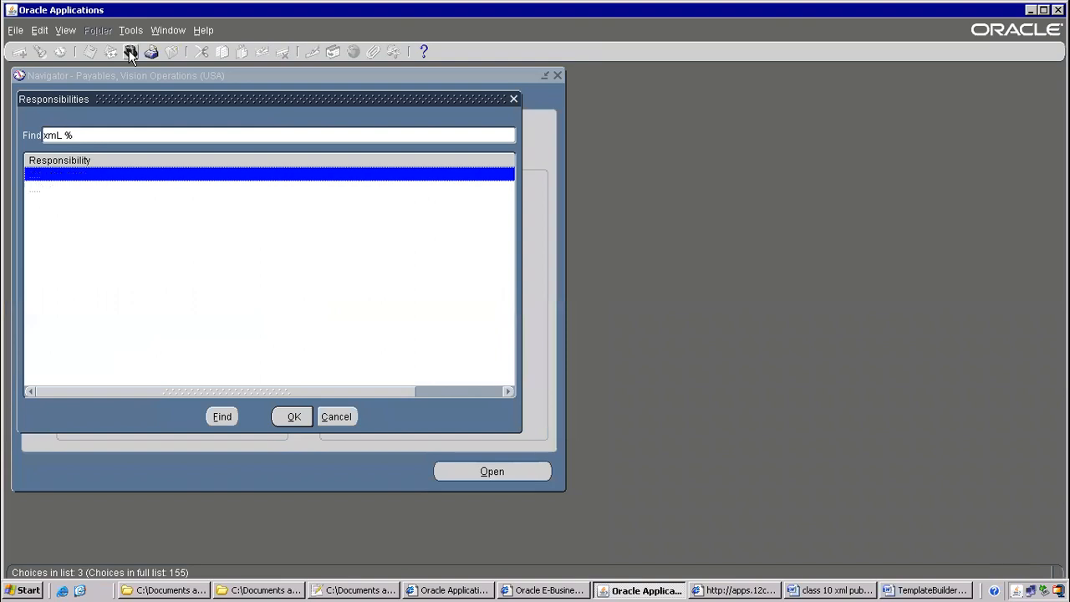
key("Down")
key("Return")
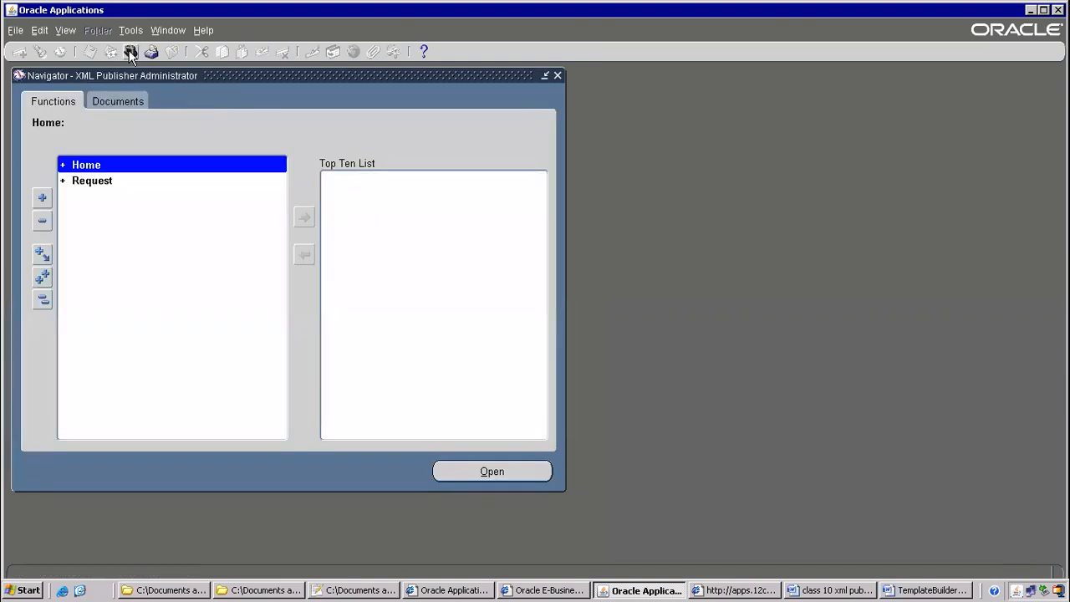
Expand Home and launch the Templates function
double_click(106, 166)
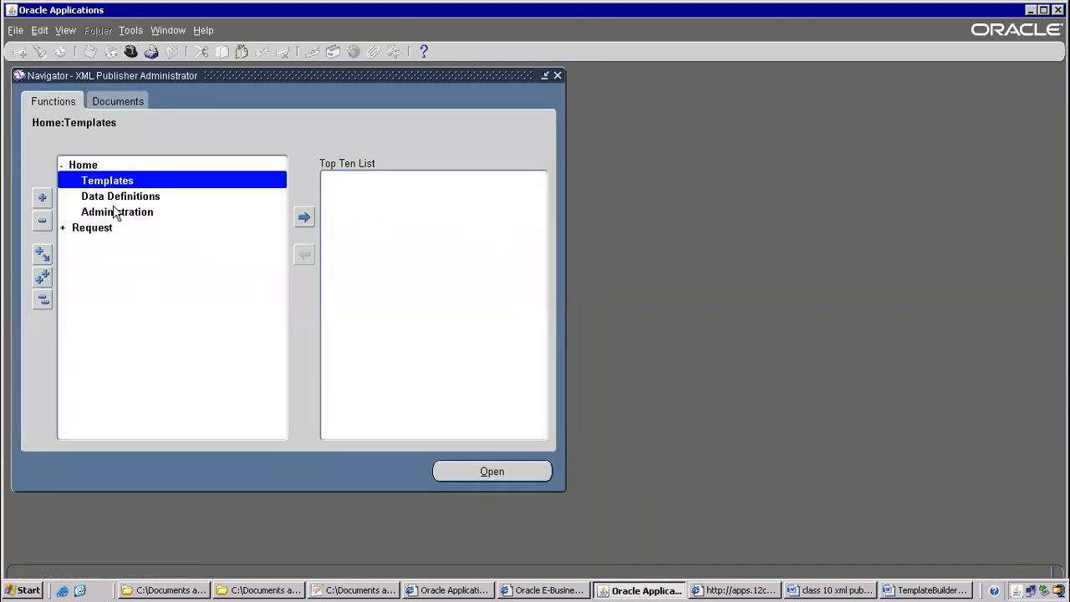
left_click(121, 196)
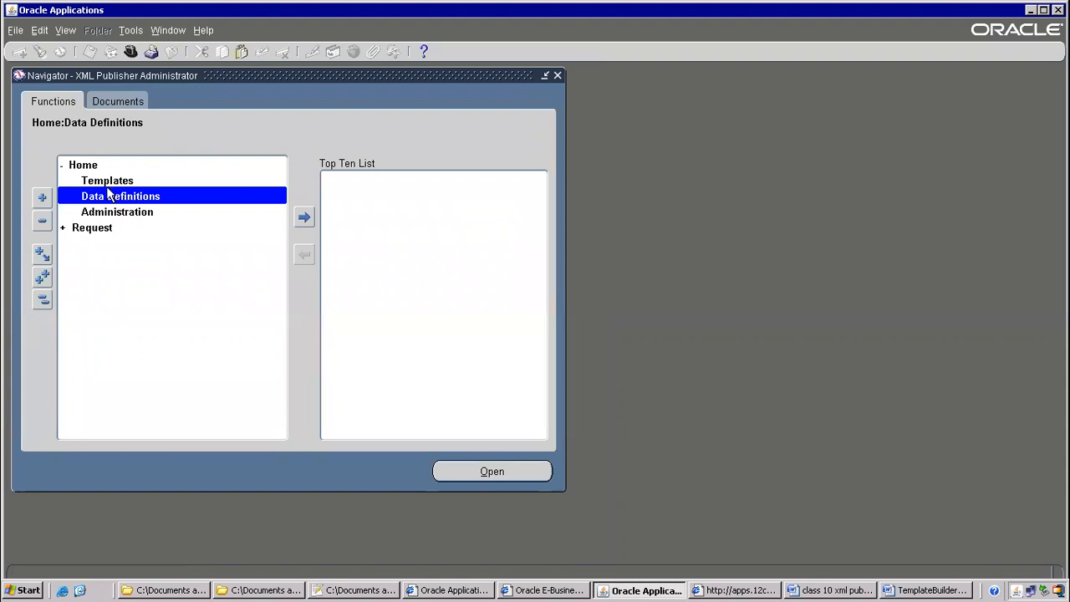
left_click(107, 184)
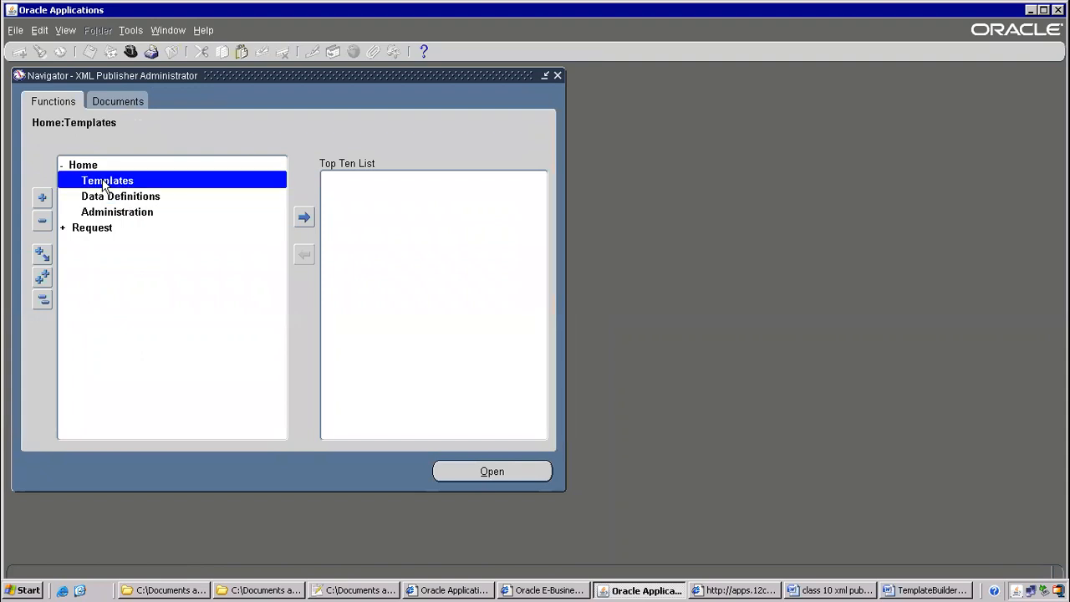
double_click(105, 184)
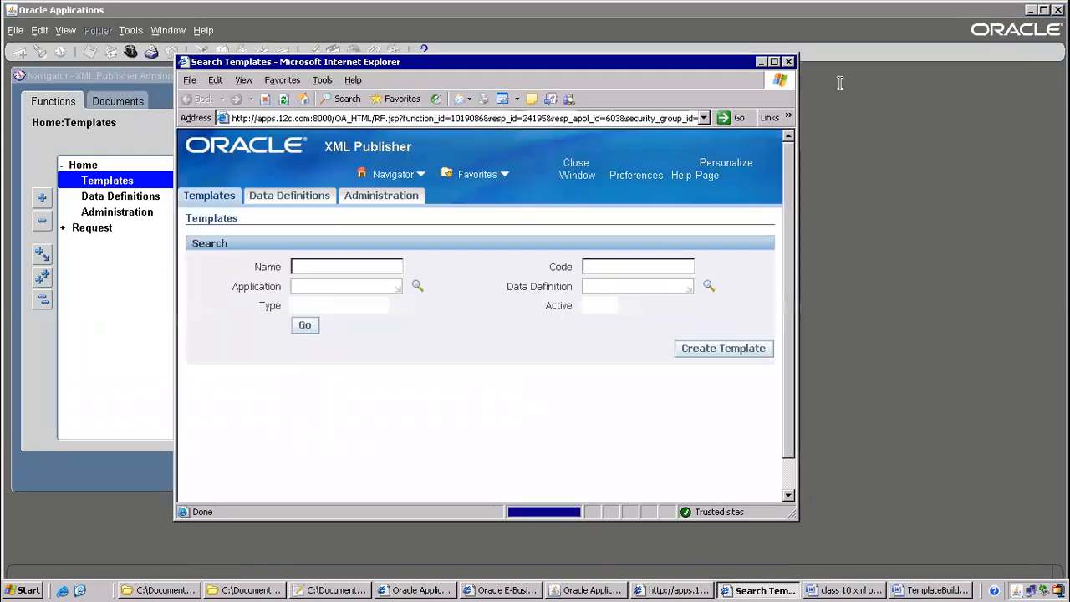
Maximize the templates page, list existing templates like Supplier Balances Letter, and start a new template
left_click(774, 62)
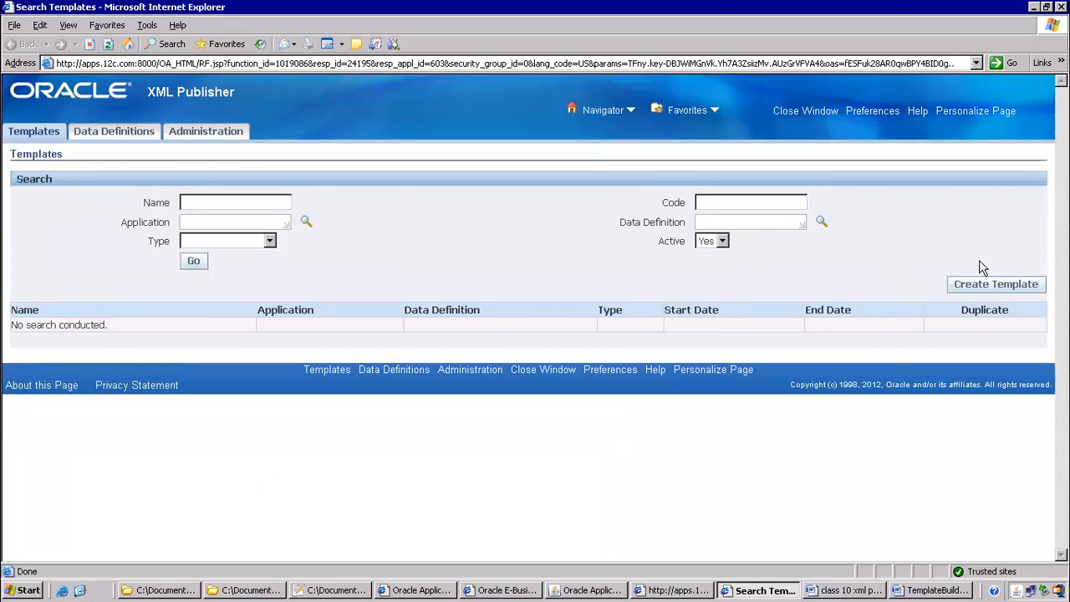
left_click(196, 265)
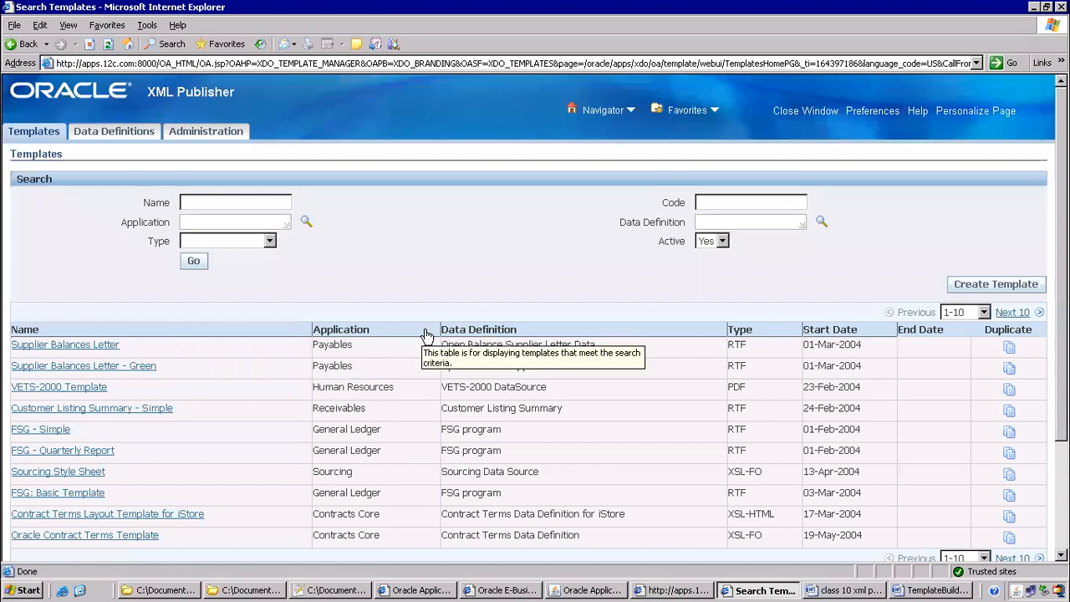
left_click(996, 285)
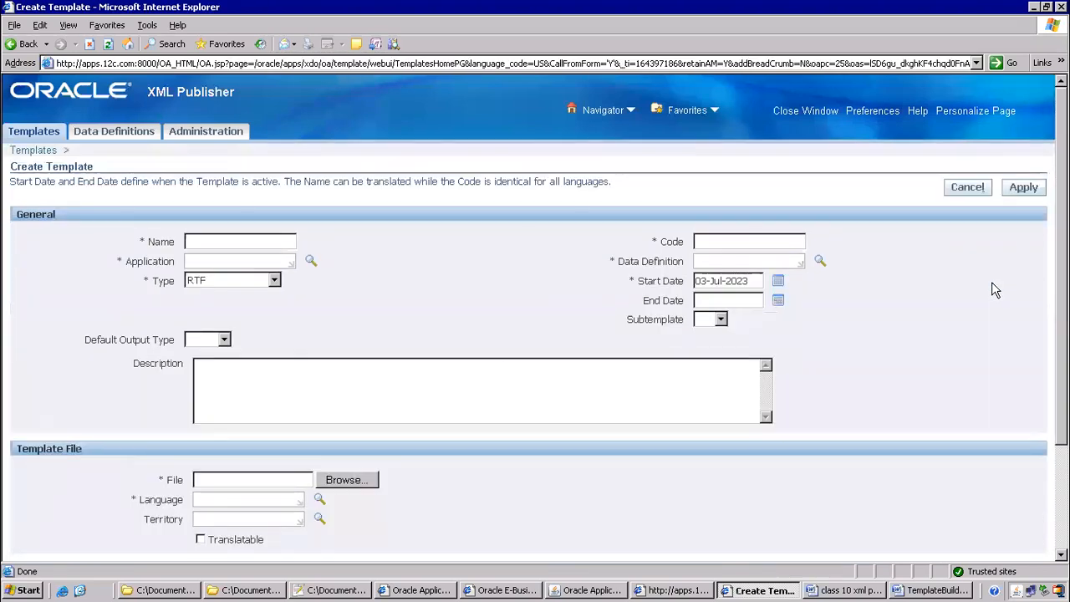
Copy the ITMAPSUPPLIERS code from the Word class notes
left_click(715, 260)
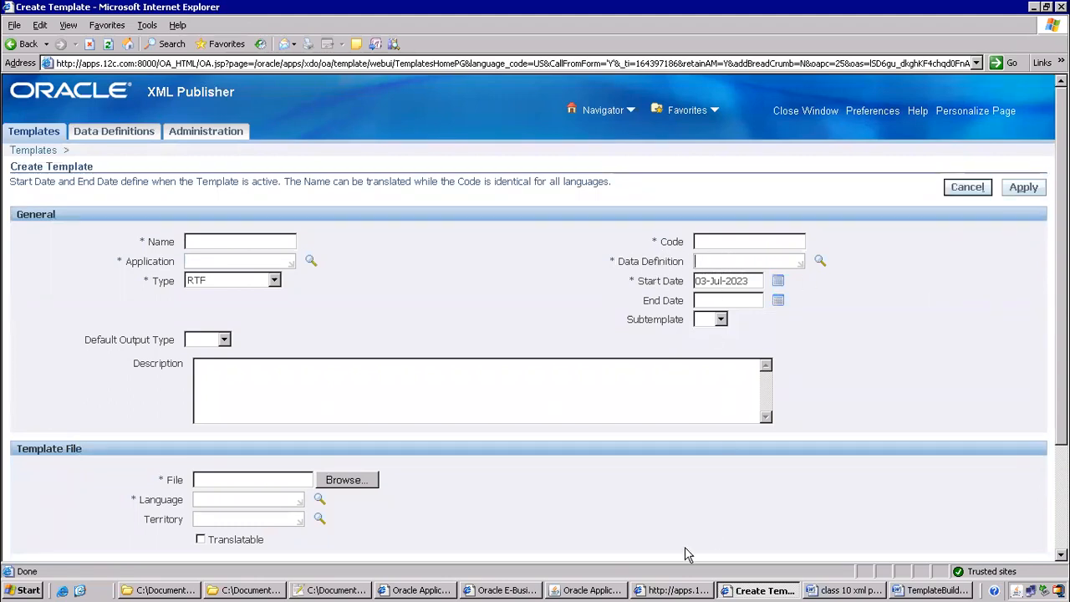
left_click(840, 590)
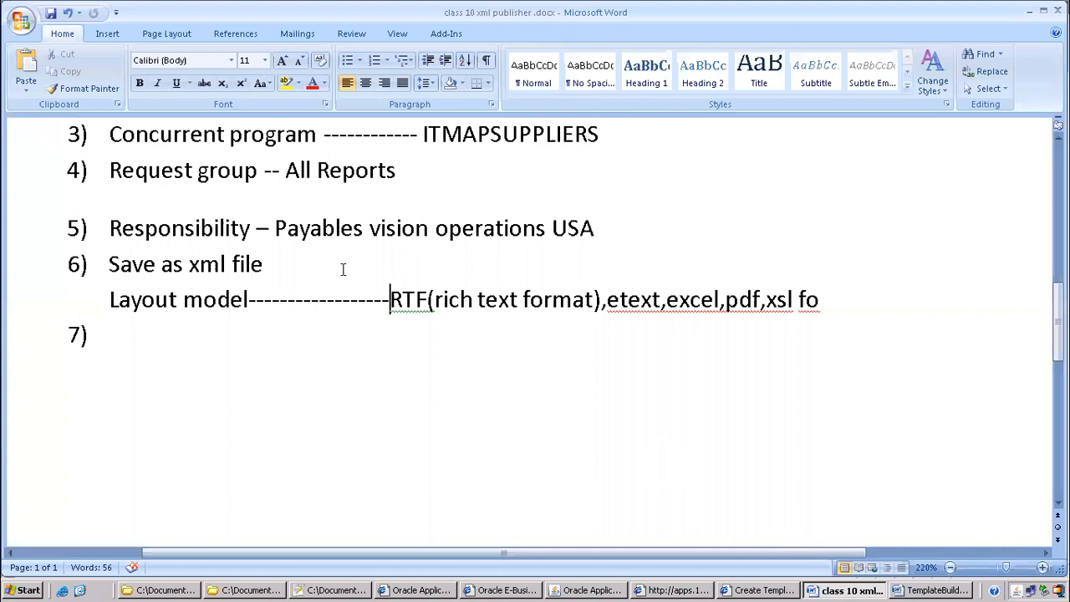
scroll(341, 270, "up", 3)
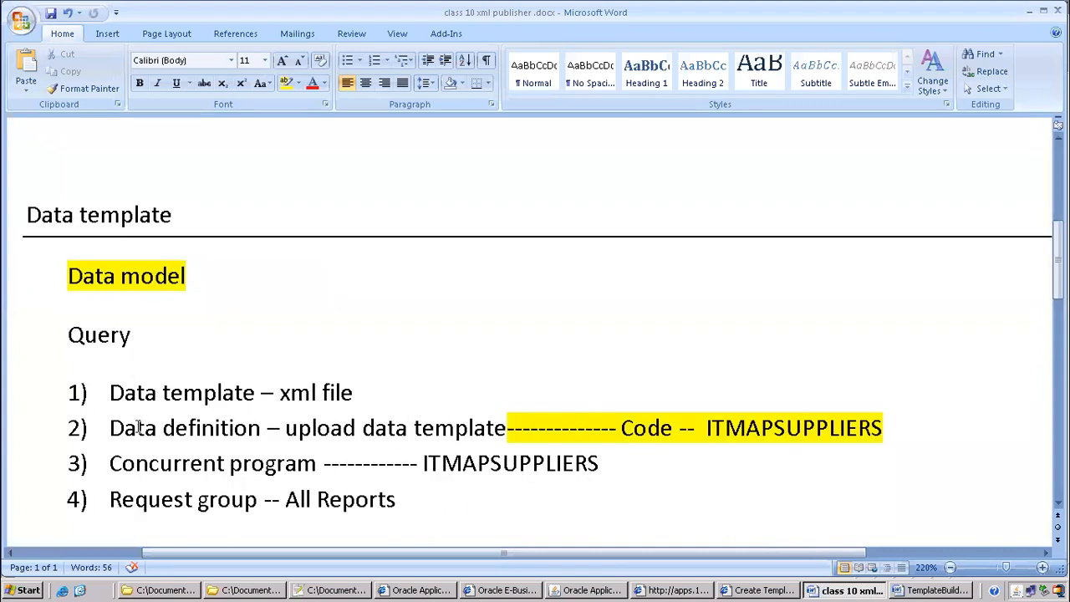
left_click_drag(111, 429, 237, 428)
left_click_drag(707, 427, 883, 426)
key("ctrl+c")
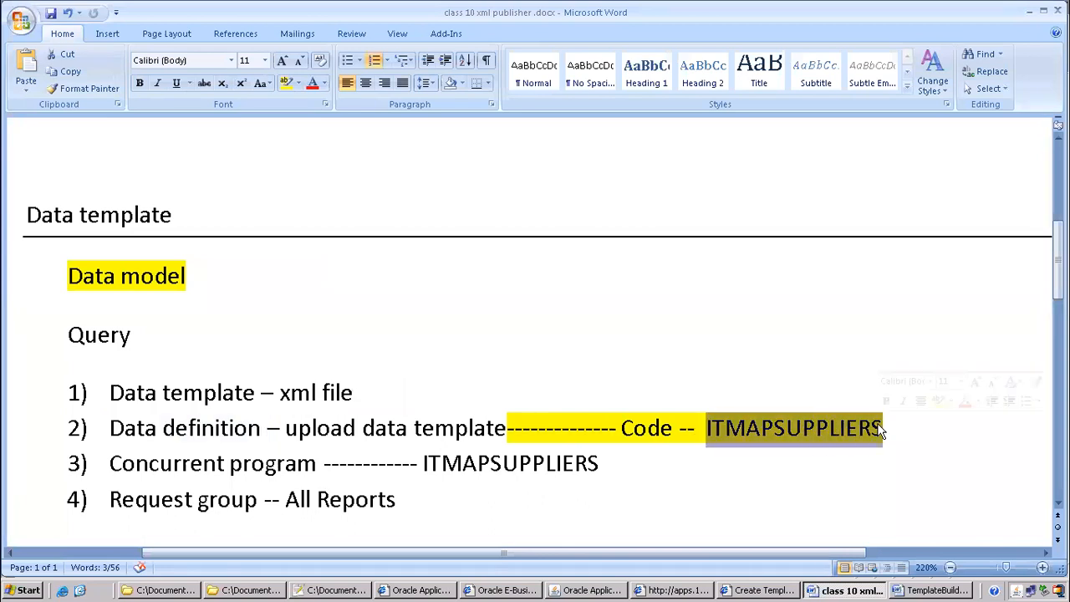
key("alt+Tab")
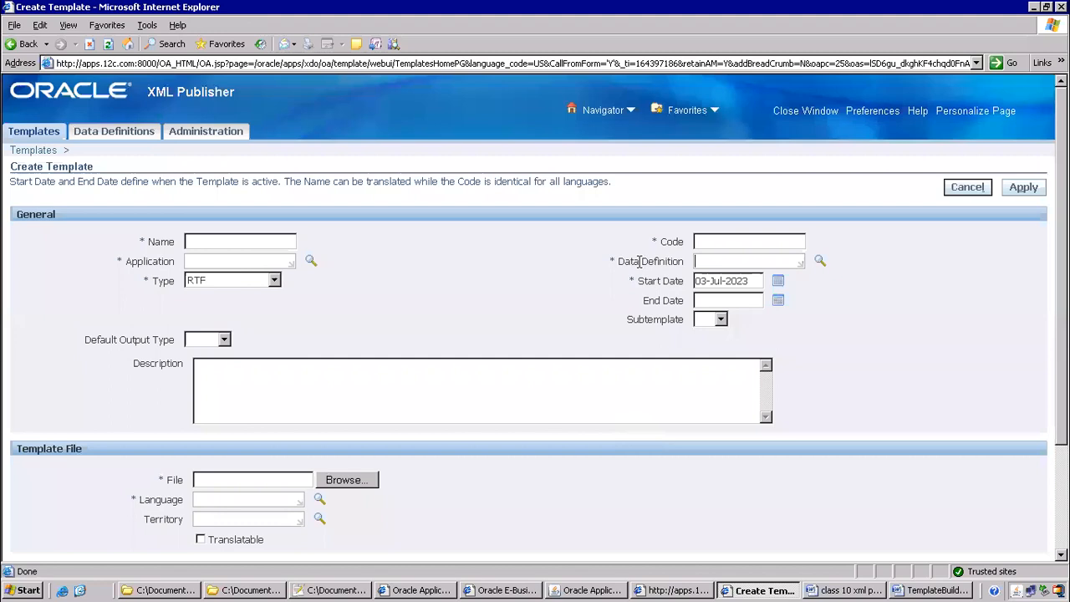
Paste ITMAPSUPPLIERS into the template's Code, Data Definition and Name fields
left_click(715, 242)
key("ctrl+v")
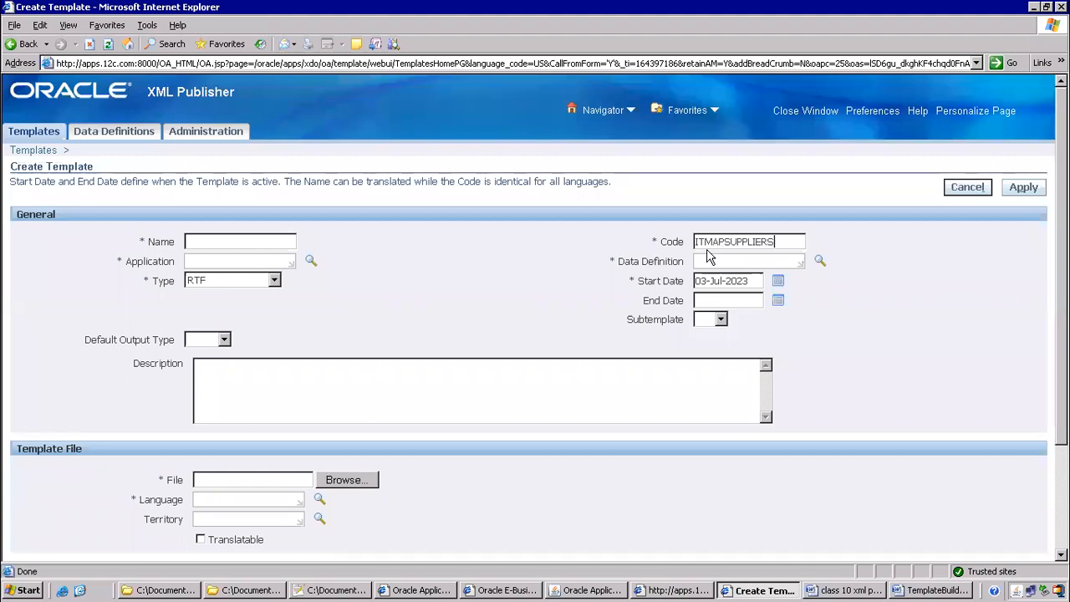
left_click(709, 261)
key("ctrl+v")
left_click(235, 241)
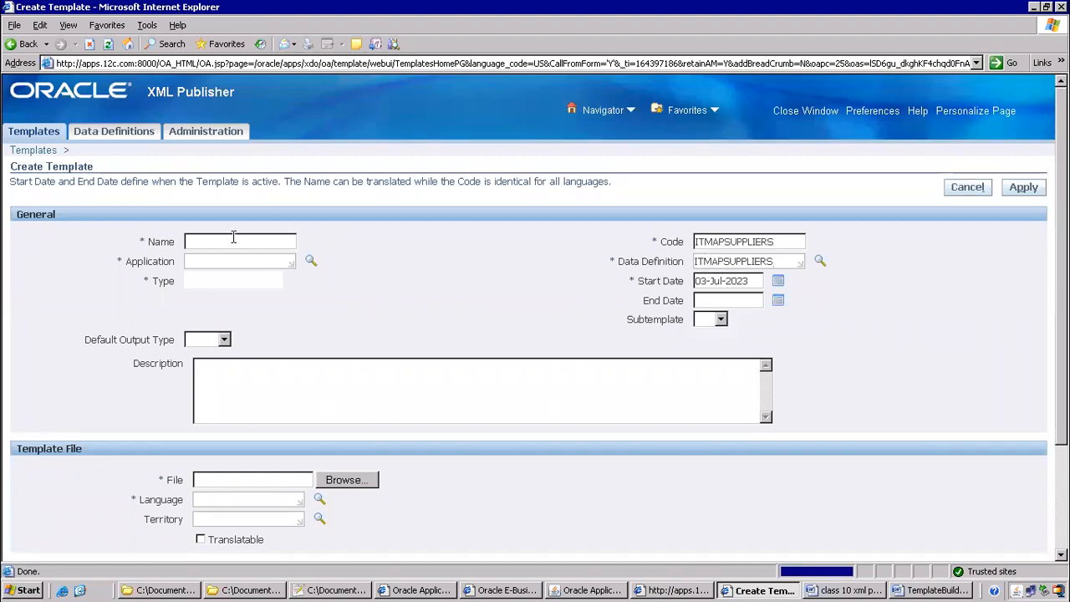
key("ctrl+v")
Set the Application to Payables and open the Type list after checking layout formats in the notes
left_click(213, 259)
type("Payables")
key("Tab")
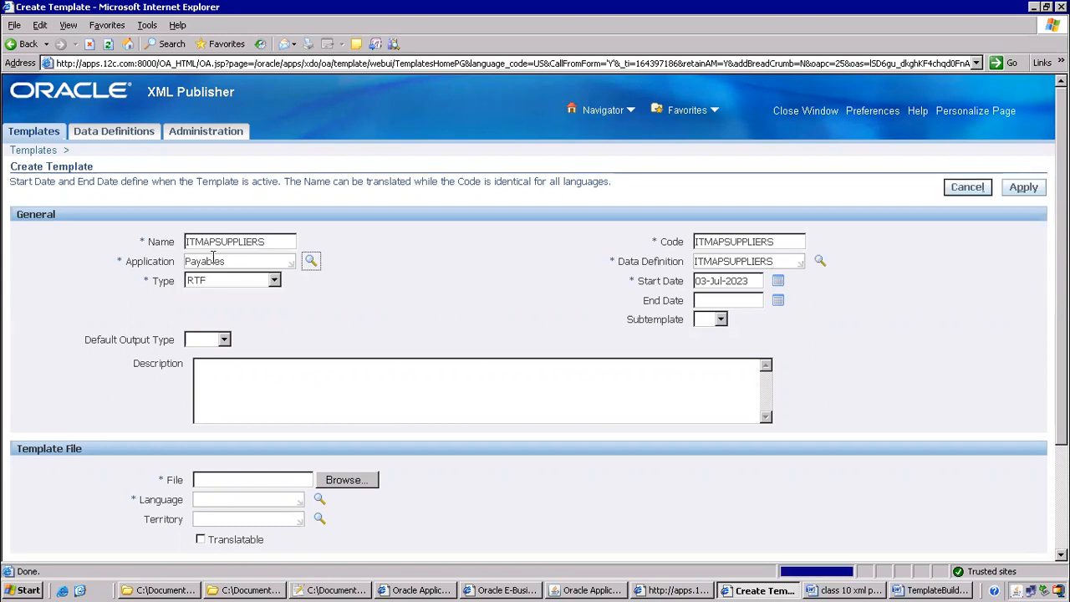
left_click(264, 282)
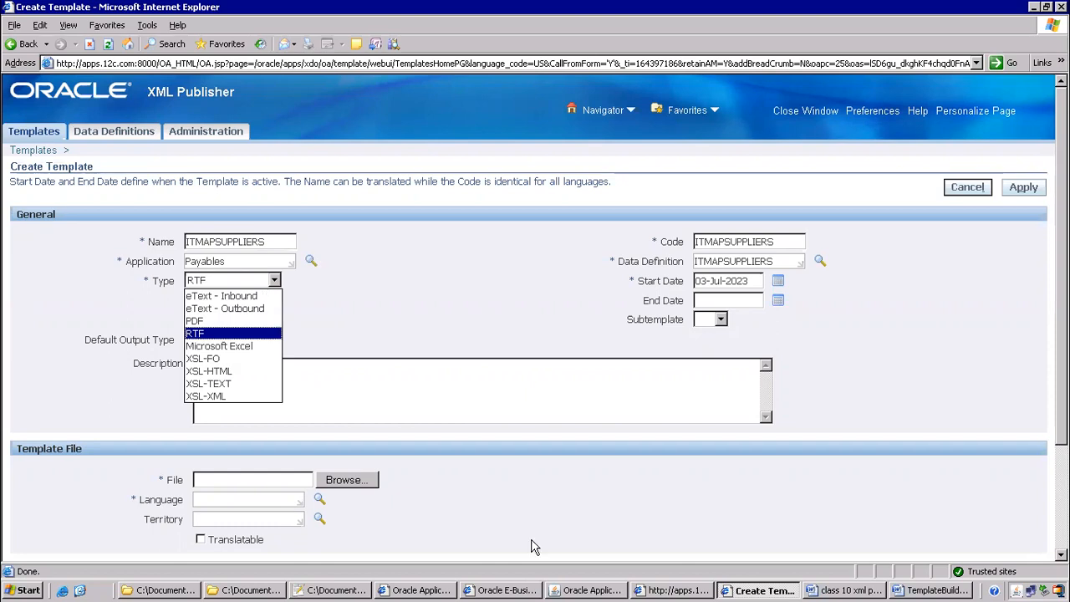
left_click(887, 590)
scroll(559, 244, "down", 5)
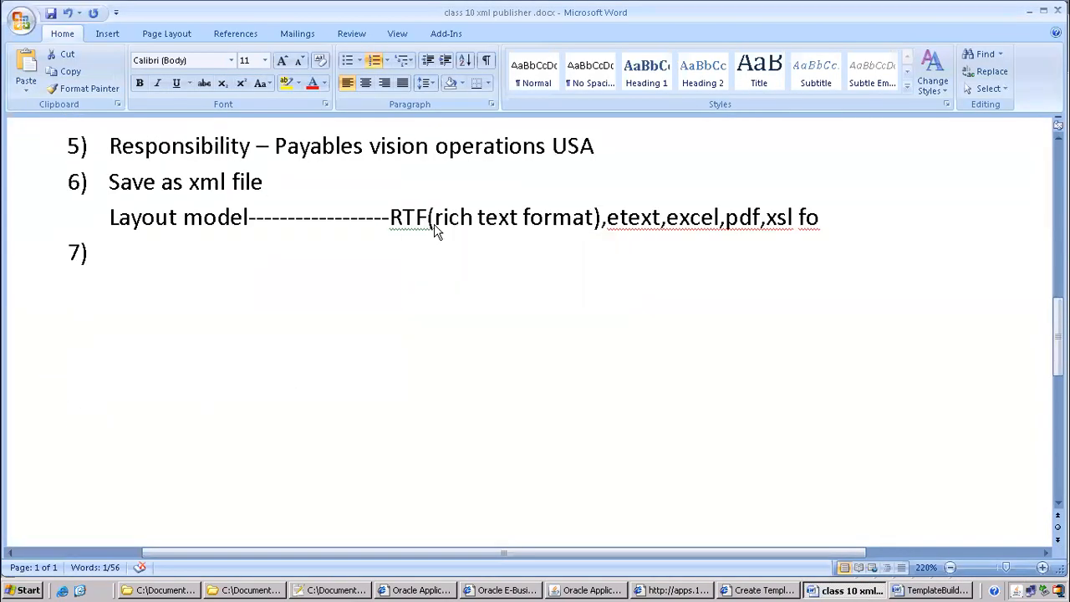
key("alt+Tab")
left_click(242, 281)
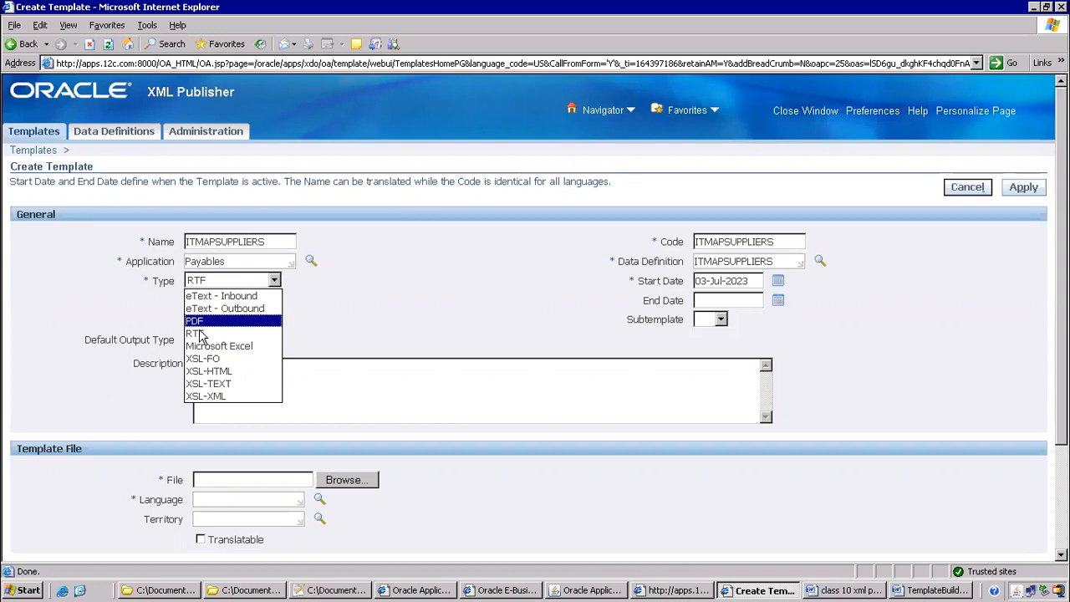
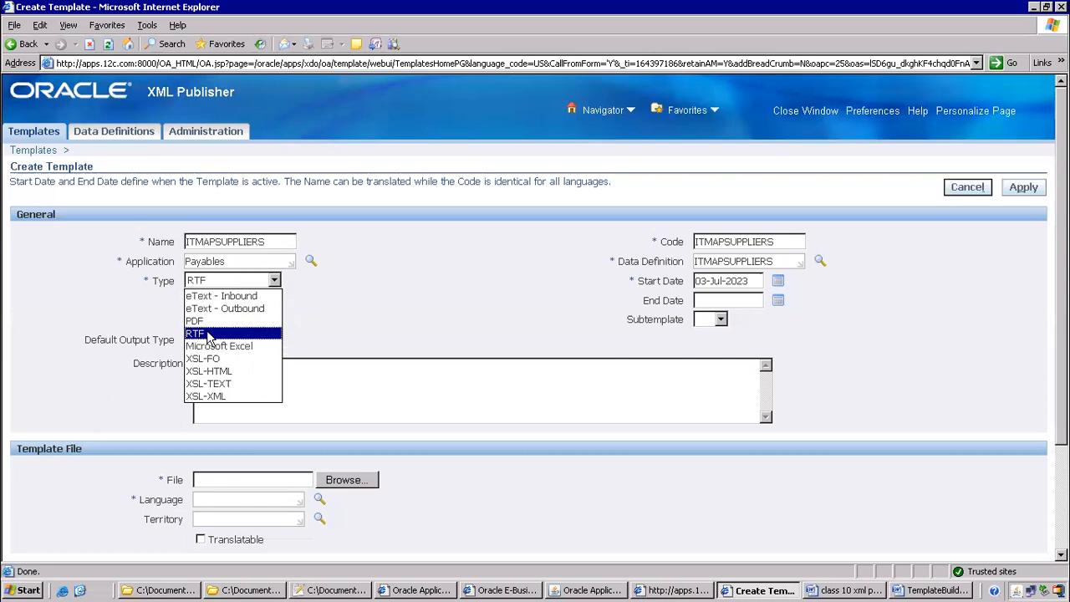
Set the ITMAPSUPPLIERS template type to RTF and its default output type to RTF
left_click(208, 334)
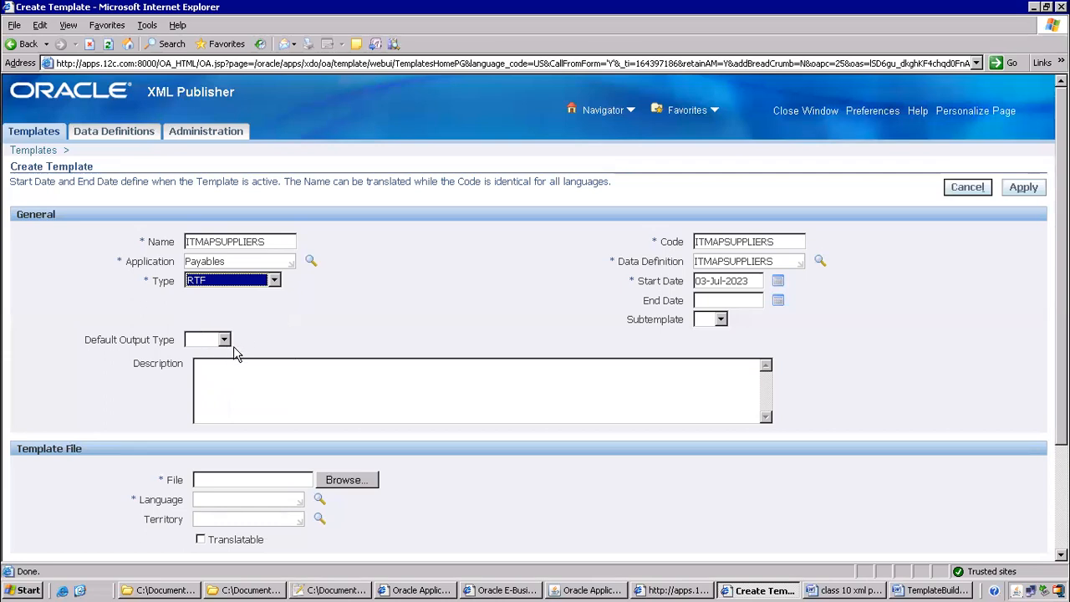
left_click(223, 340)
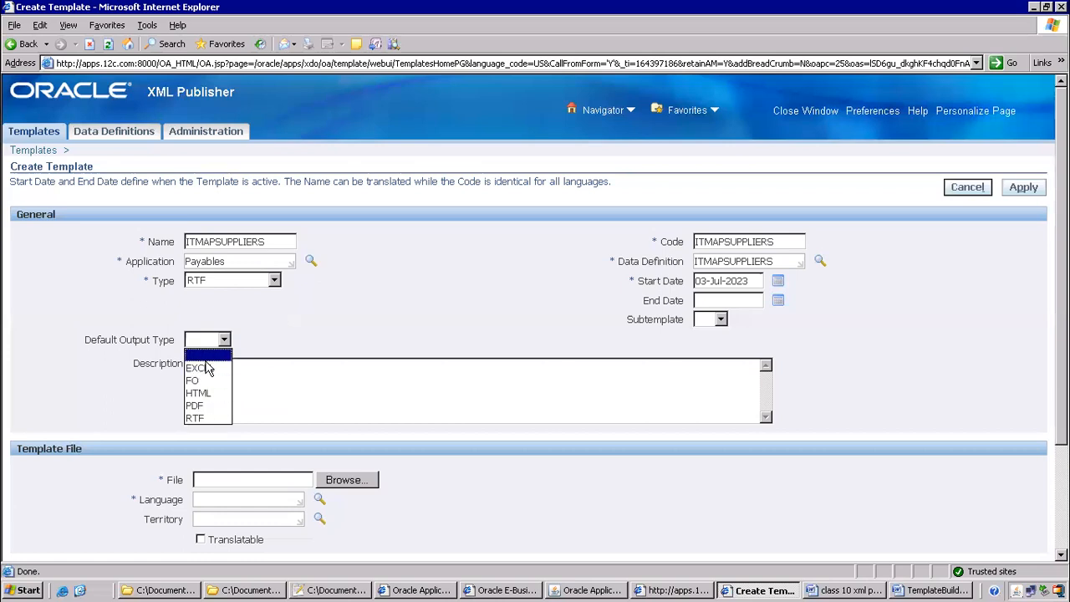
left_click(198, 405)
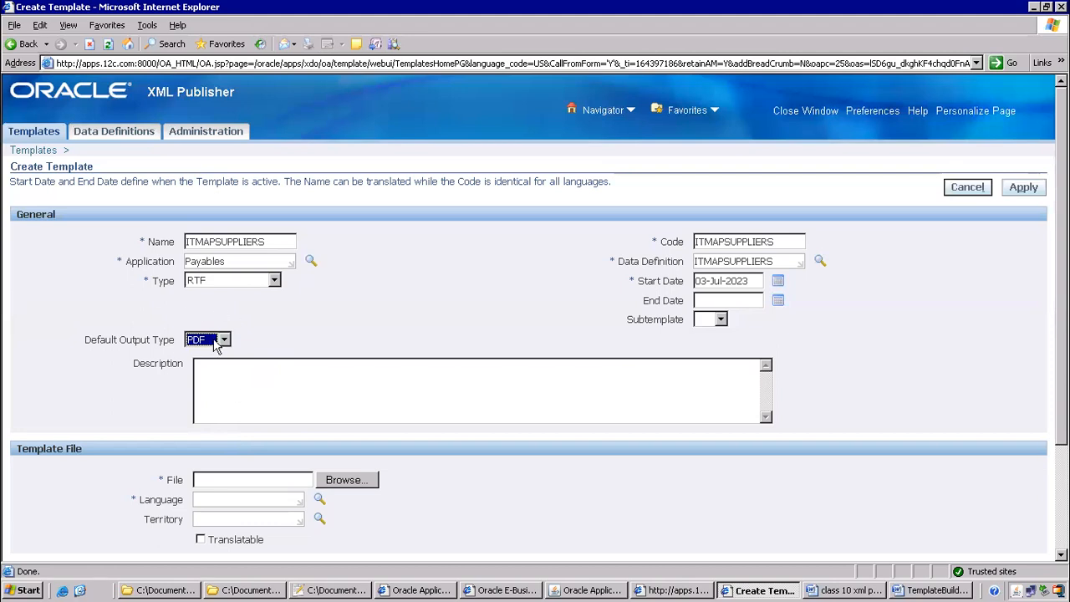
scroll(401, 362, "down", 2)
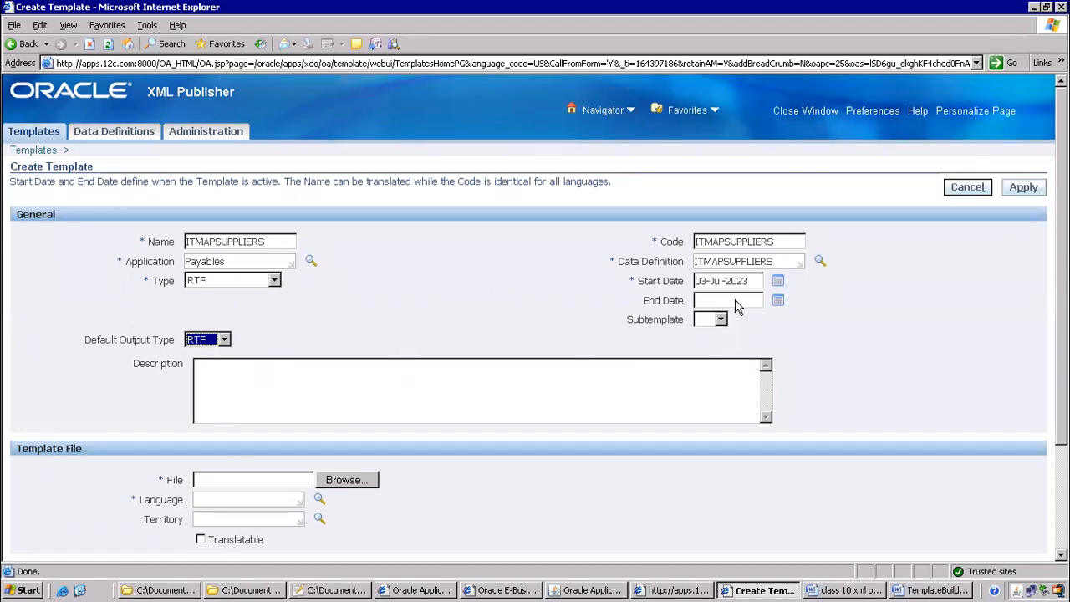
scroll(623, 153, "down", 3)
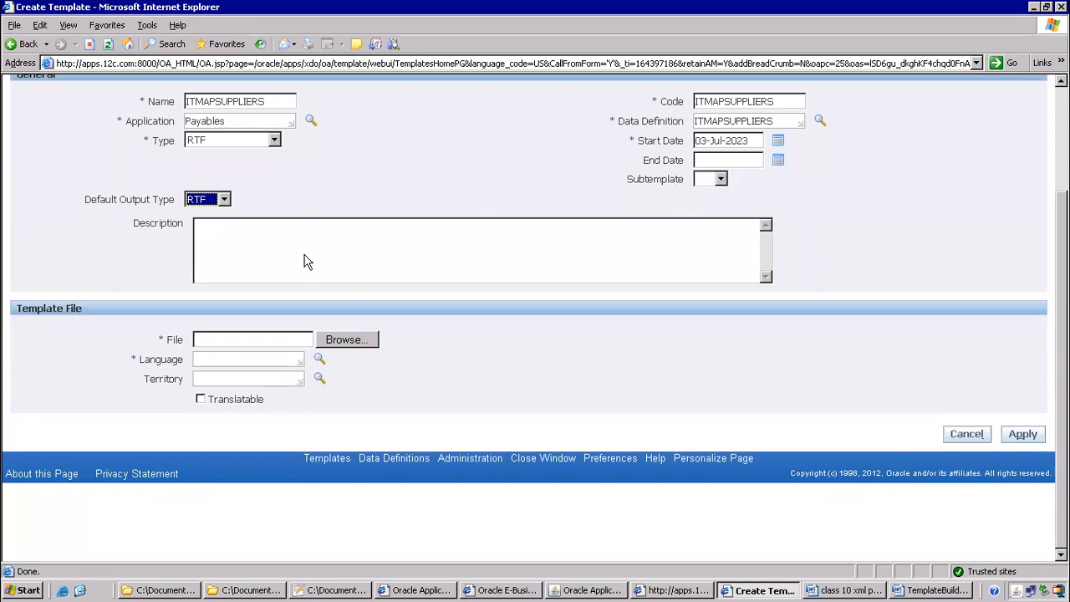
Browse for the layout file and try renaming TemplateBuilder.rtf to ITMAPSUPPLIERS.rtf
left_click(357, 338)
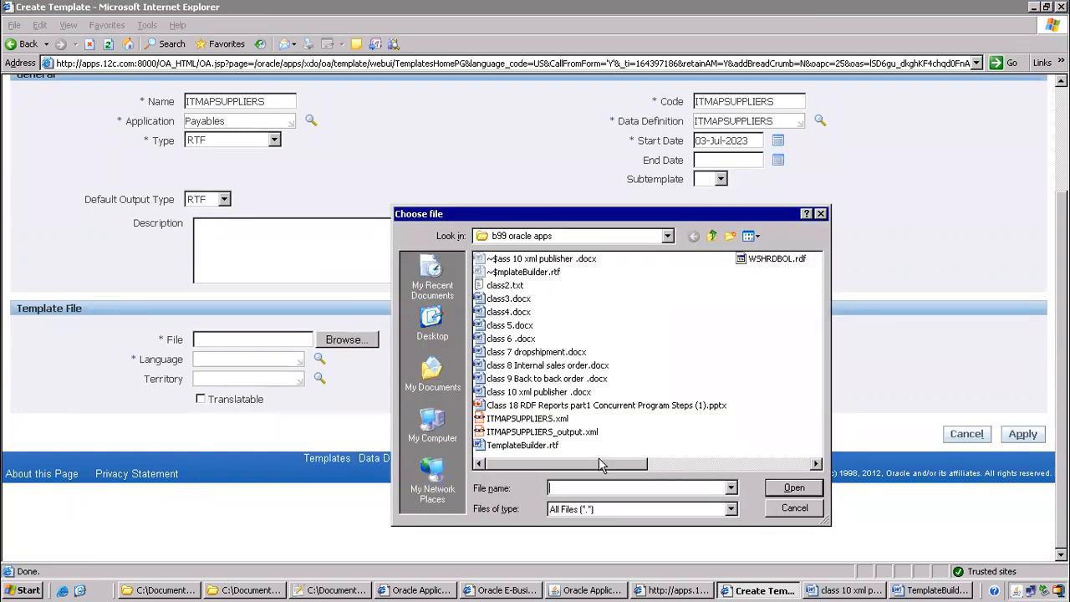
left_click(524, 449)
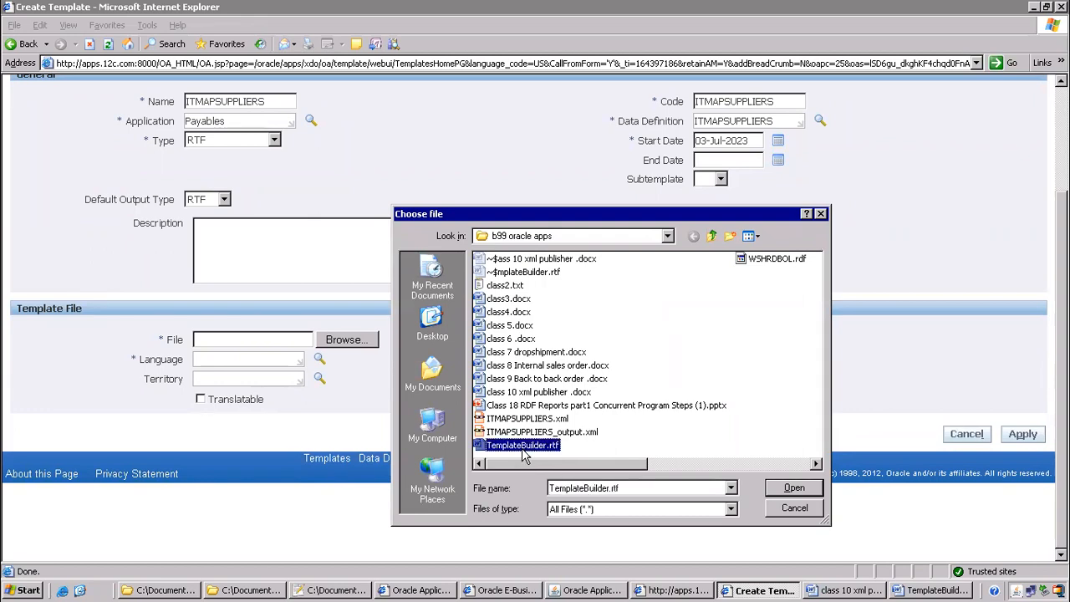
left_click(524, 449)
key("Left")
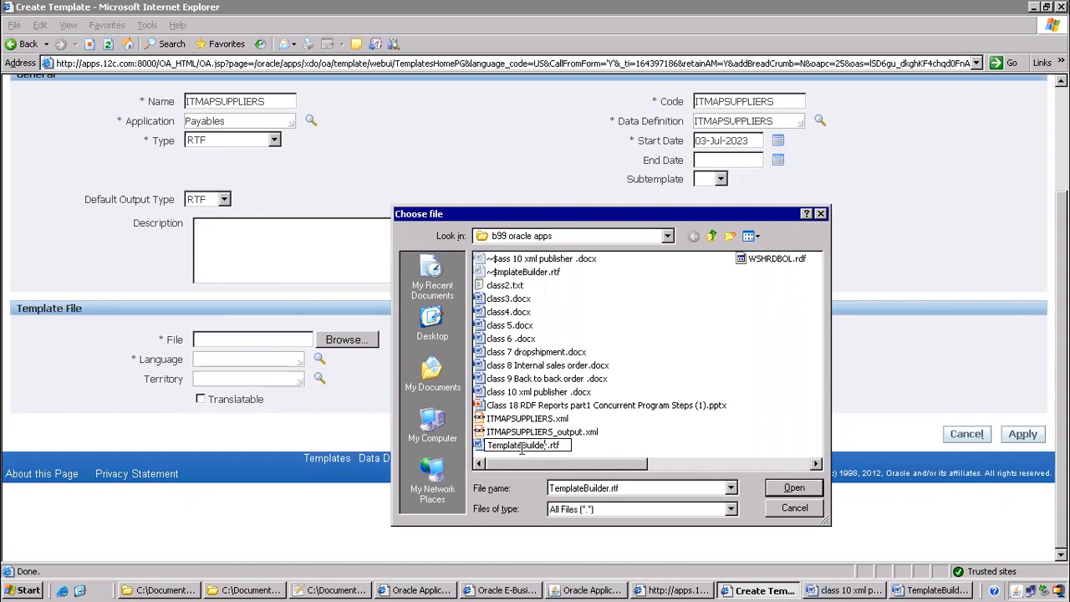
key("shift+Home")
key("BackSpace")
type("ITMAPS")
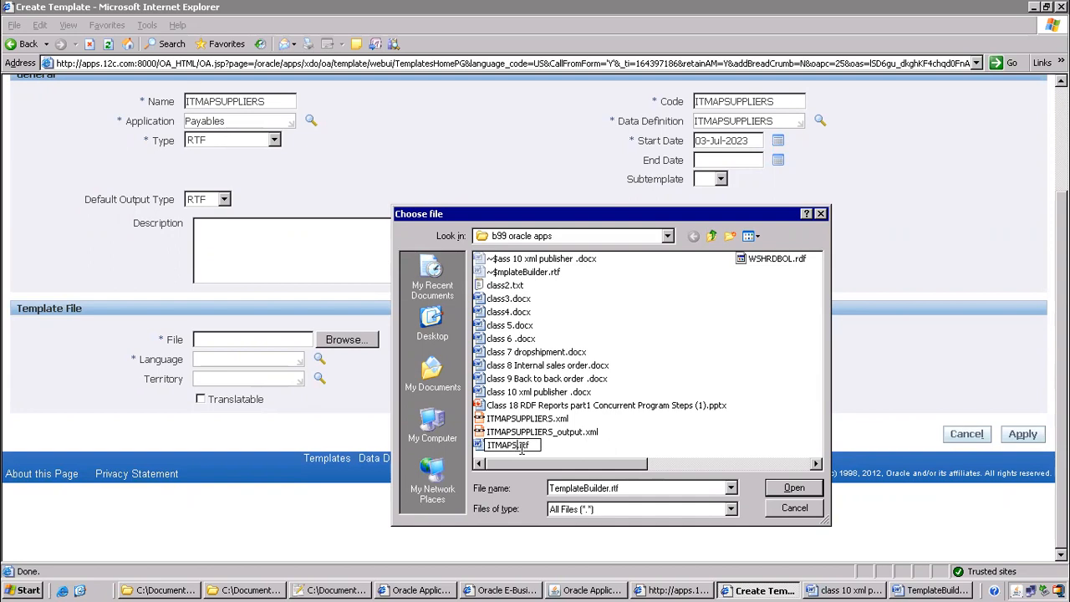
type("UPPL")
key("BackSpace")
type("LIERS")
key("Return")
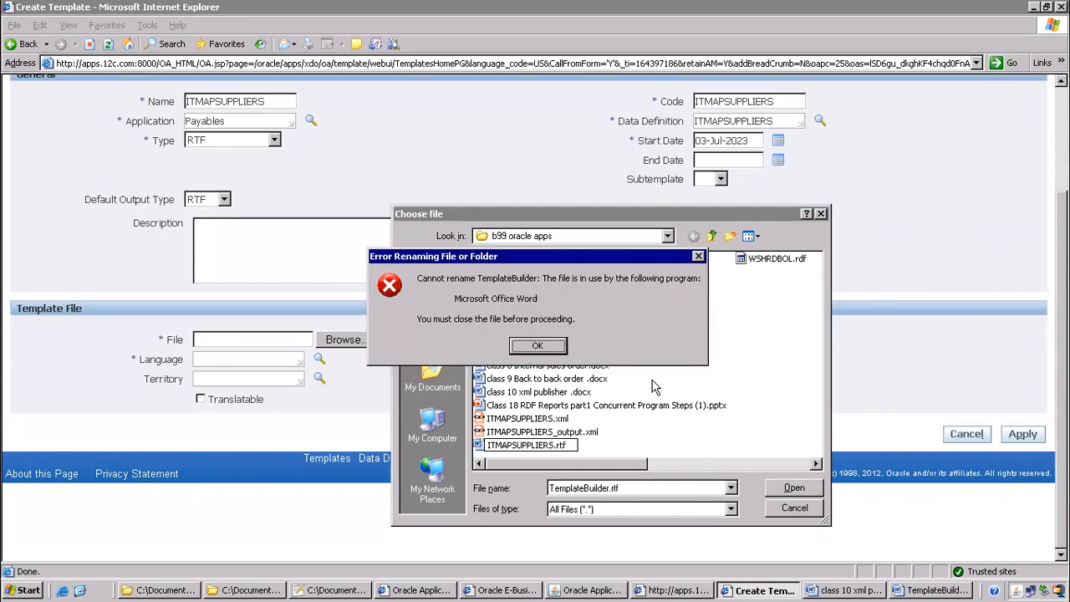
Close the Word document locking the file, rename it to ITMAPSUPPLIERS.rtf and attach it
left_click(940, 591)
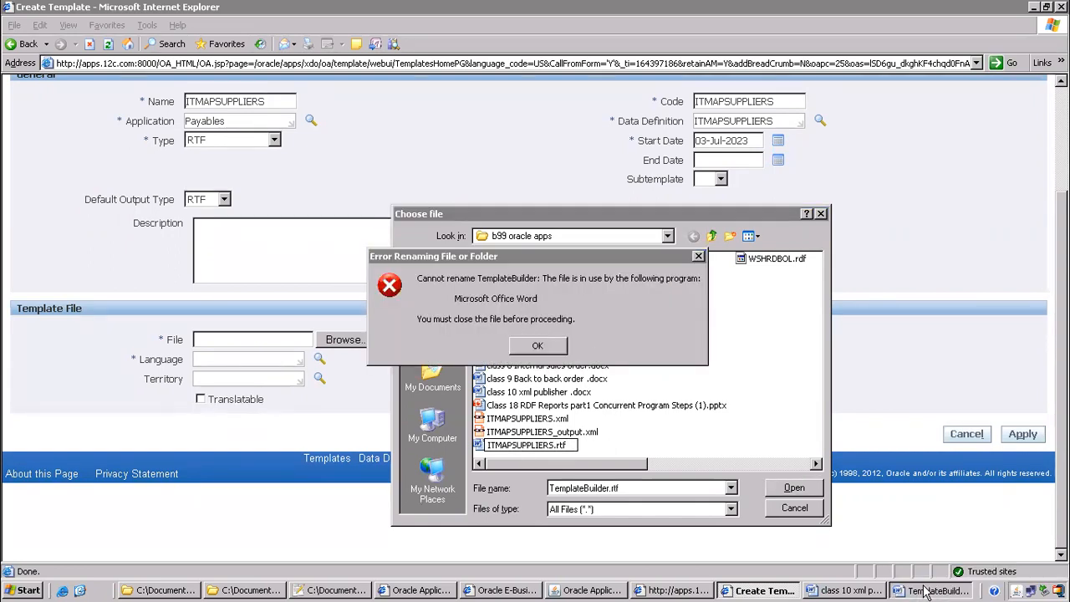
key("alt+F4")
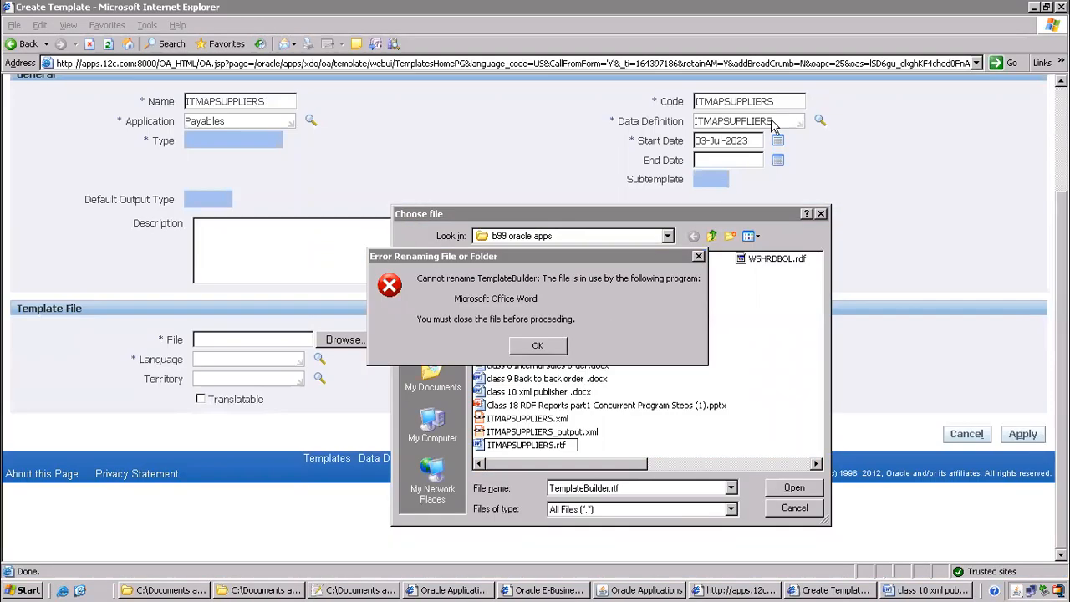
left_click(526, 343)
left_click(539, 431)
left_click(551, 431)
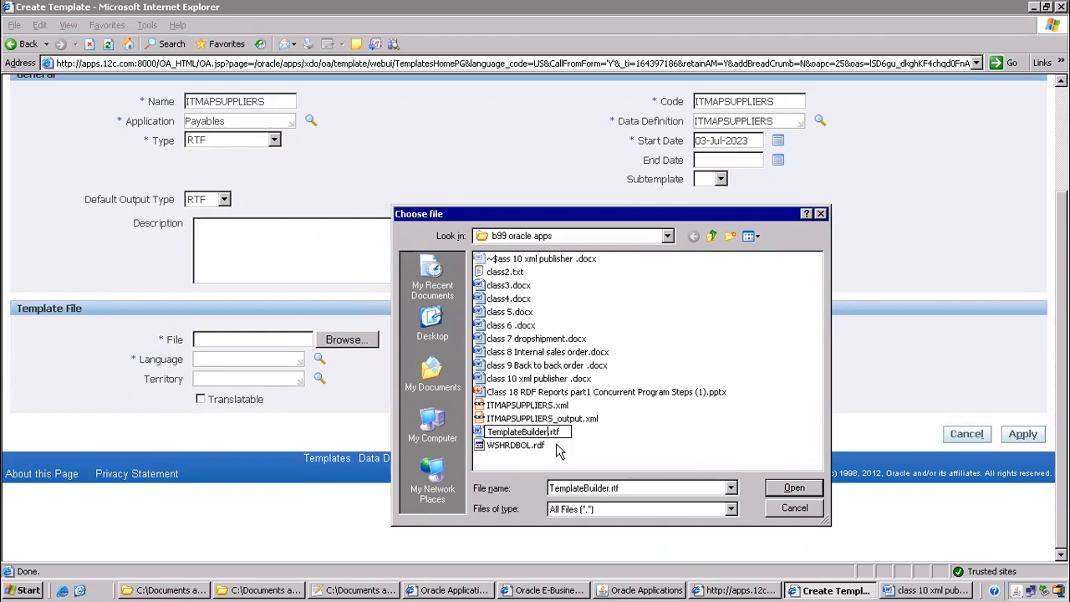
key("shift+Home")
type("ITMAPSUPPLIERS")
left_click(557, 445)
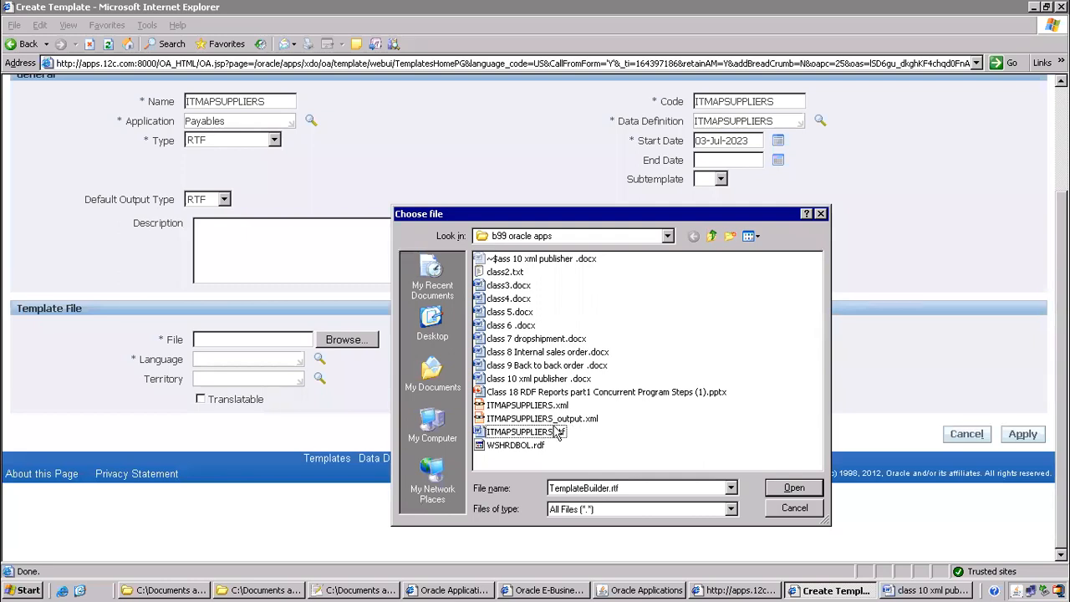
left_click(544, 431)
left_click(807, 492)
left_click(243, 357)
Set the file's language to English and territory to United States, leaving Translatable unchecked
type("English")
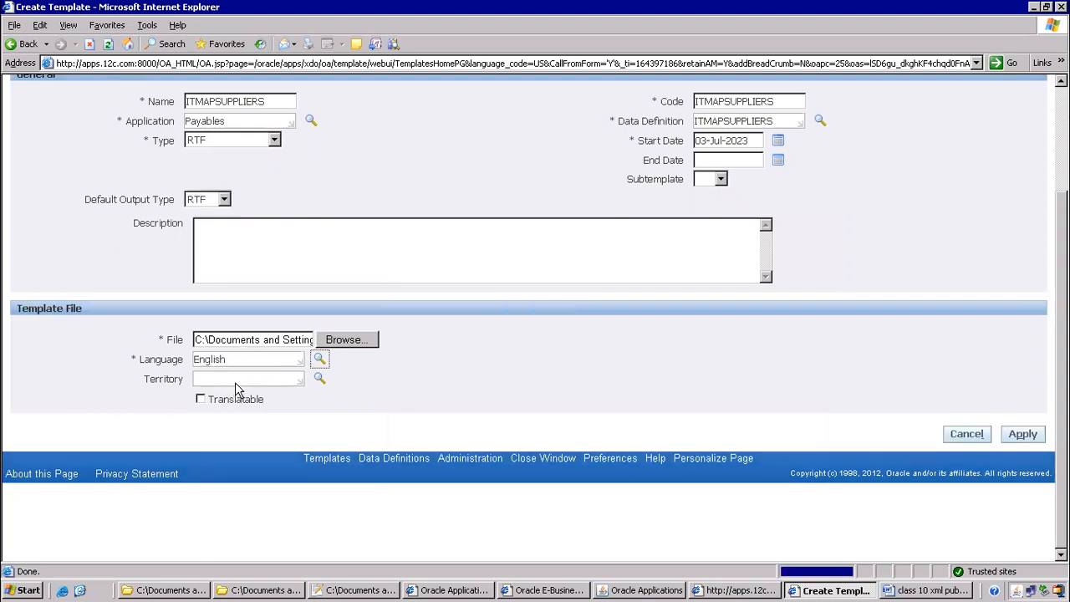
left_click(236, 377)
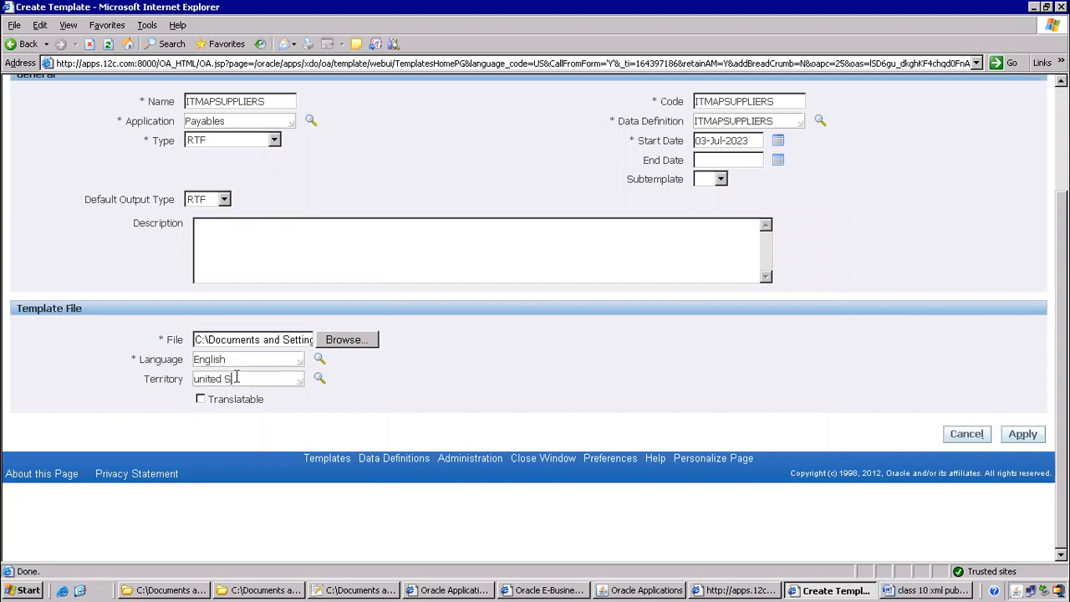
type("united States")
key("Tab")
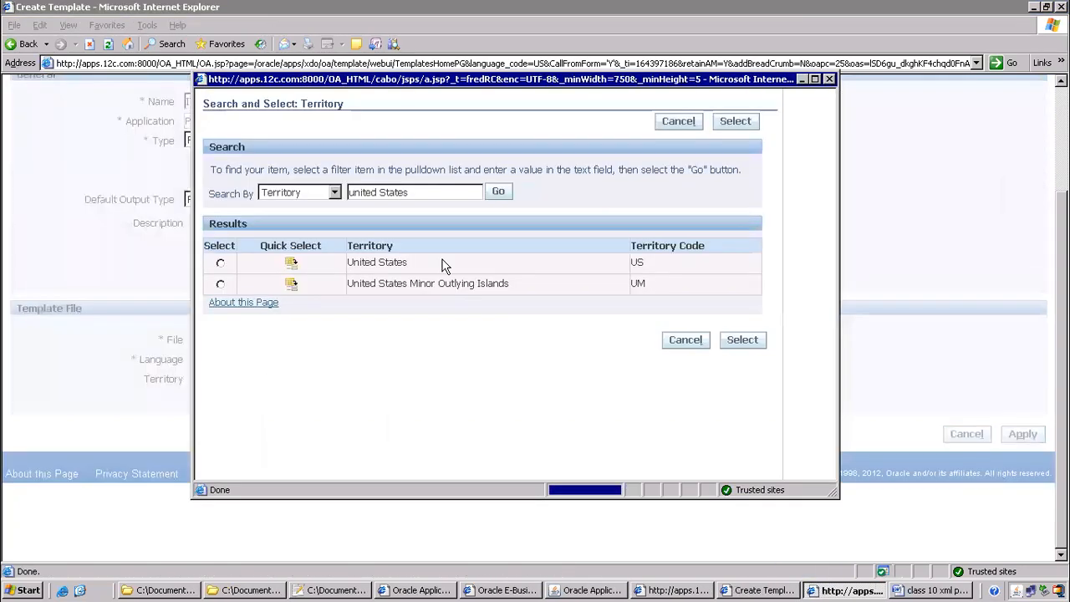
left_click(297, 263)
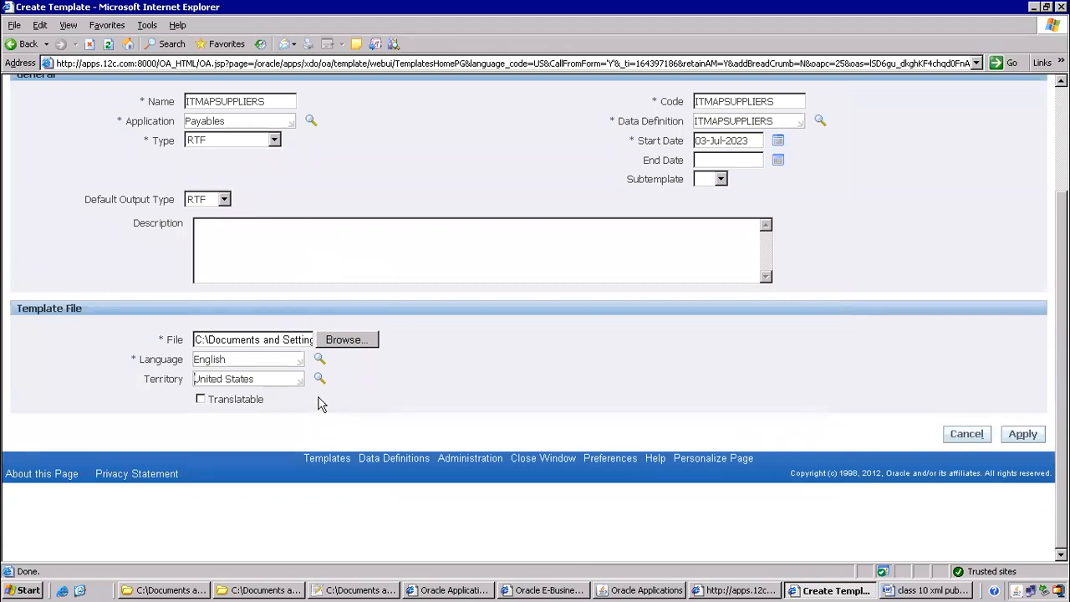
left_click(203, 400)
left_click(197, 401)
Apply to create the ITMAPSUPPLIERS template and review its ITMAPSUPPLIERS.rtf file, cancelling the download
left_click(1021, 433)
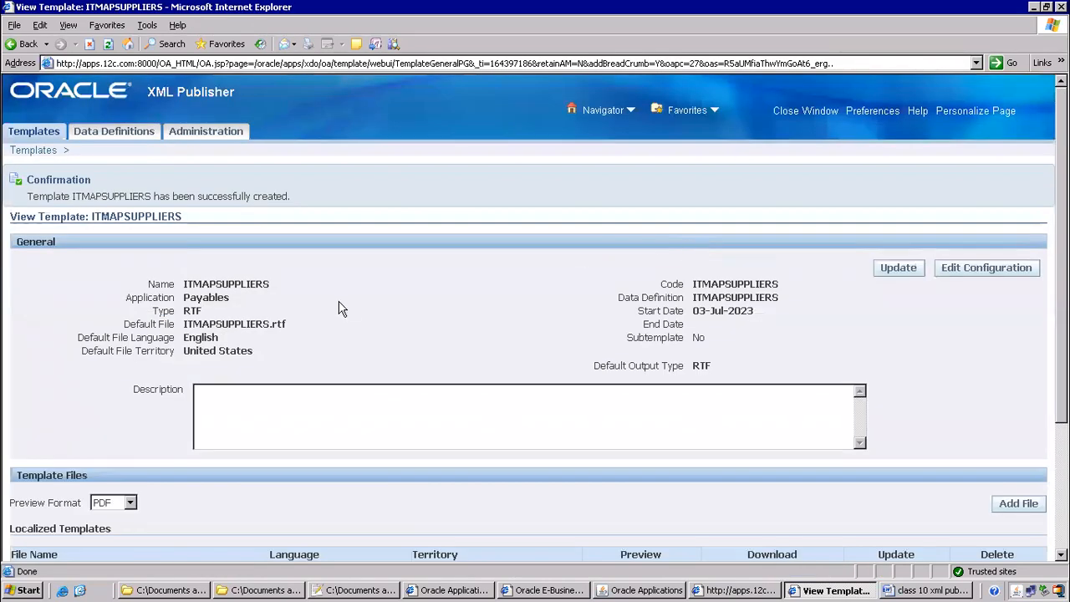
scroll(340, 311, "down", 3)
scroll(341, 315, "down", 1)
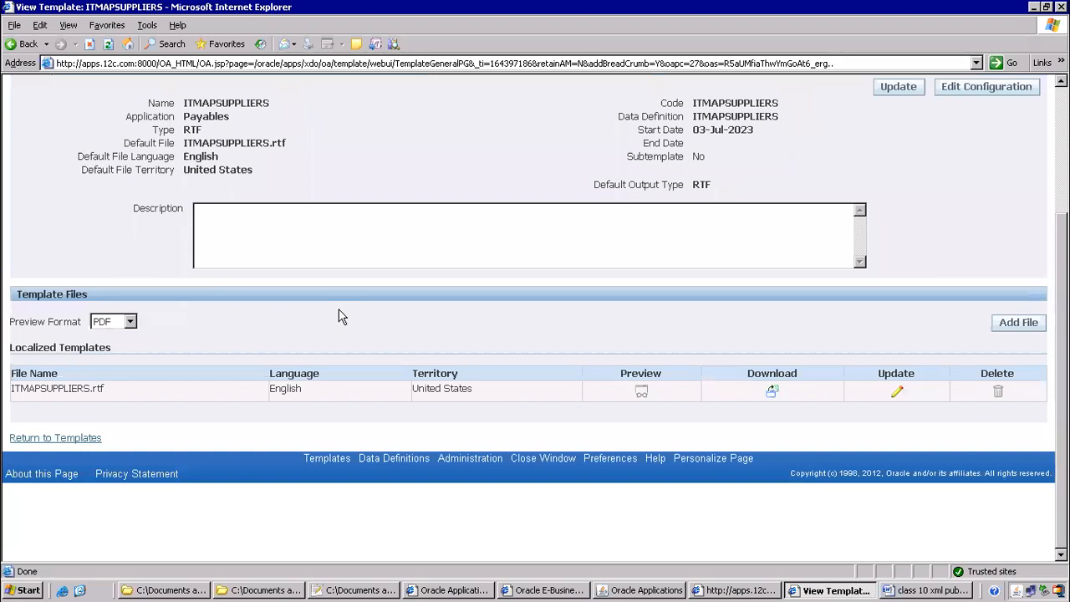
left_click(772, 392)
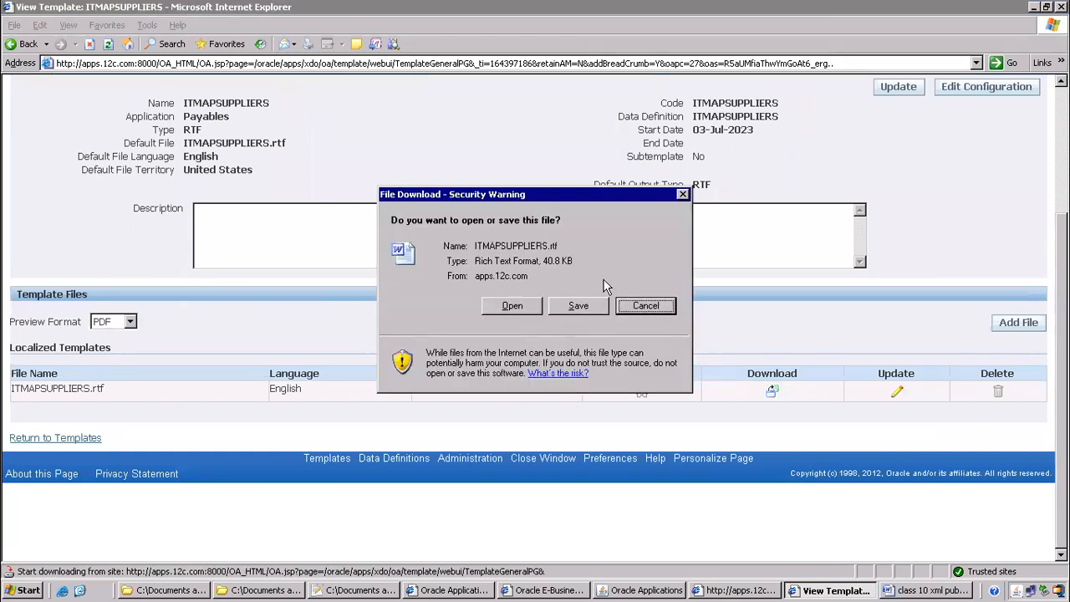
left_click(645, 305)
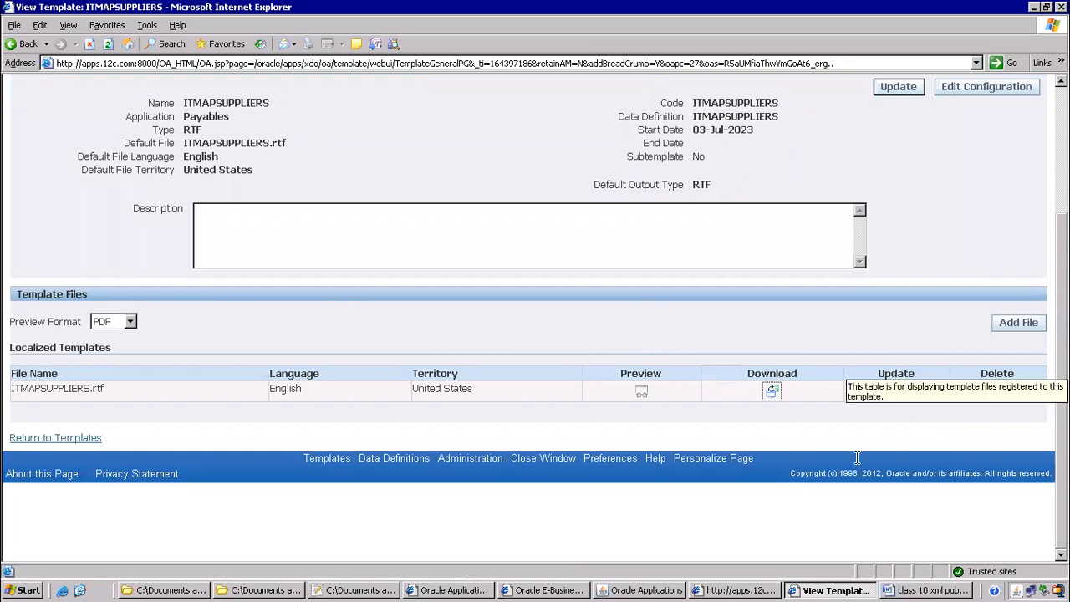
scroll(260, 409, "up", 3)
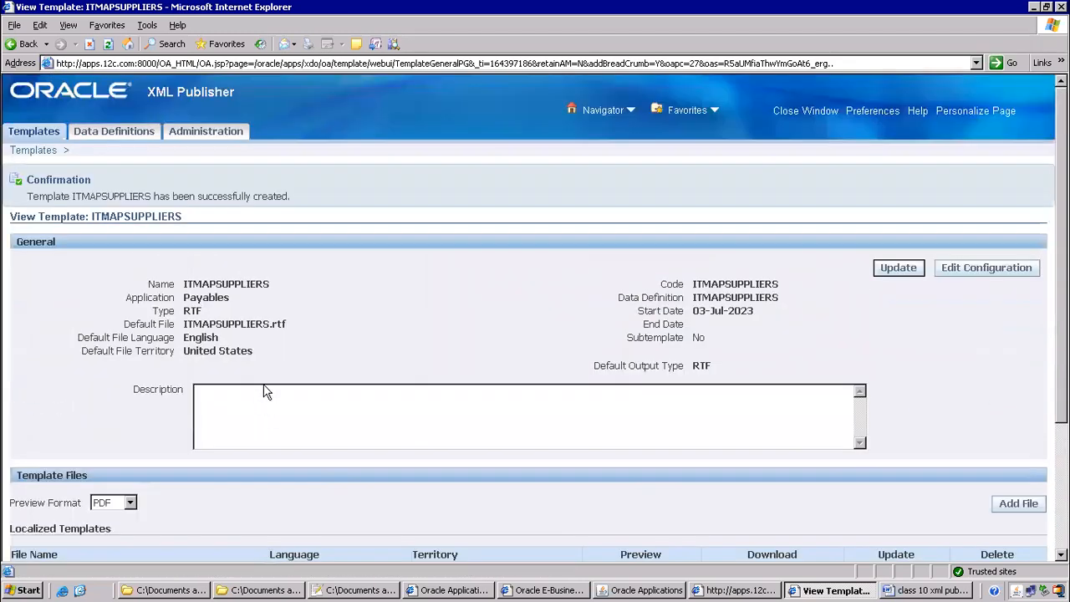
scroll(393, 284, "down", 4)
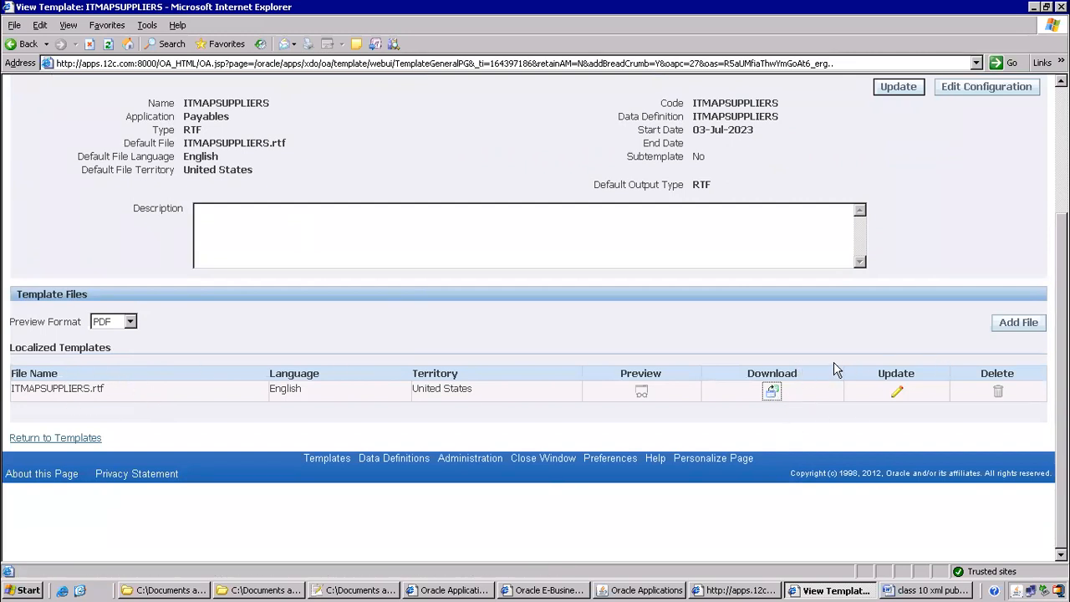
scroll(619, 276, "up", 4)
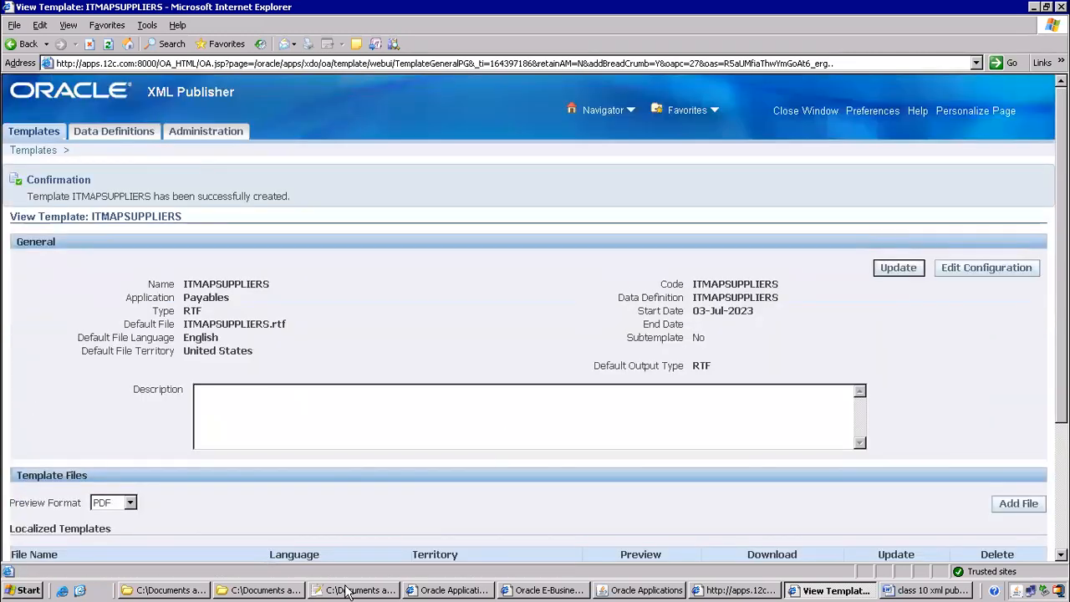
left_click(908, 590)
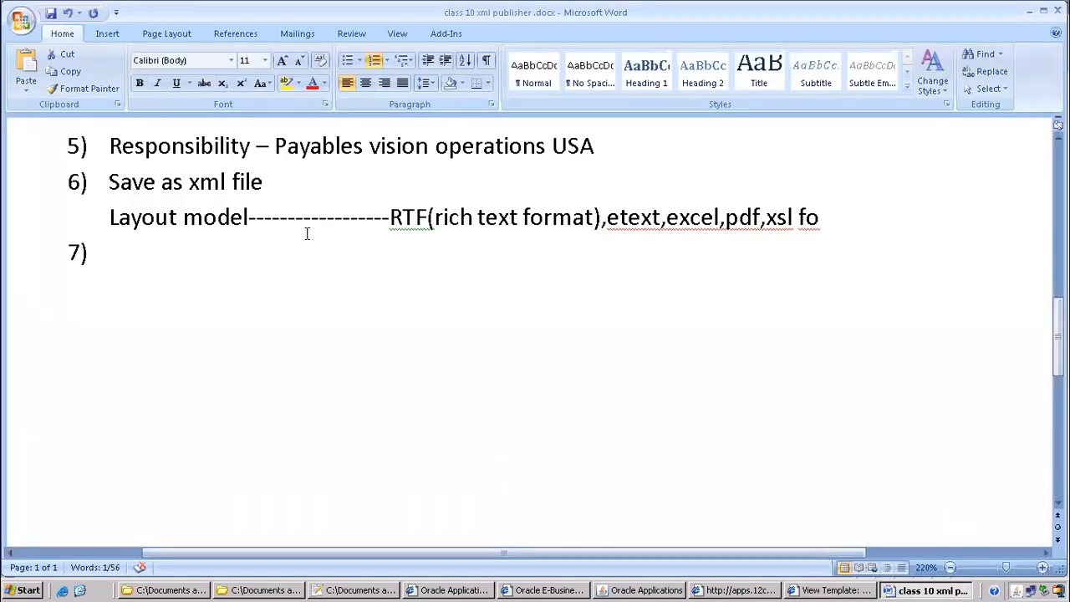
Add note steps 'create RTF' and 'upload rtf into template in xml publisher administrator'
left_click(182, 258)
type("create RTF")
key("Return")
type("upload rtf ")
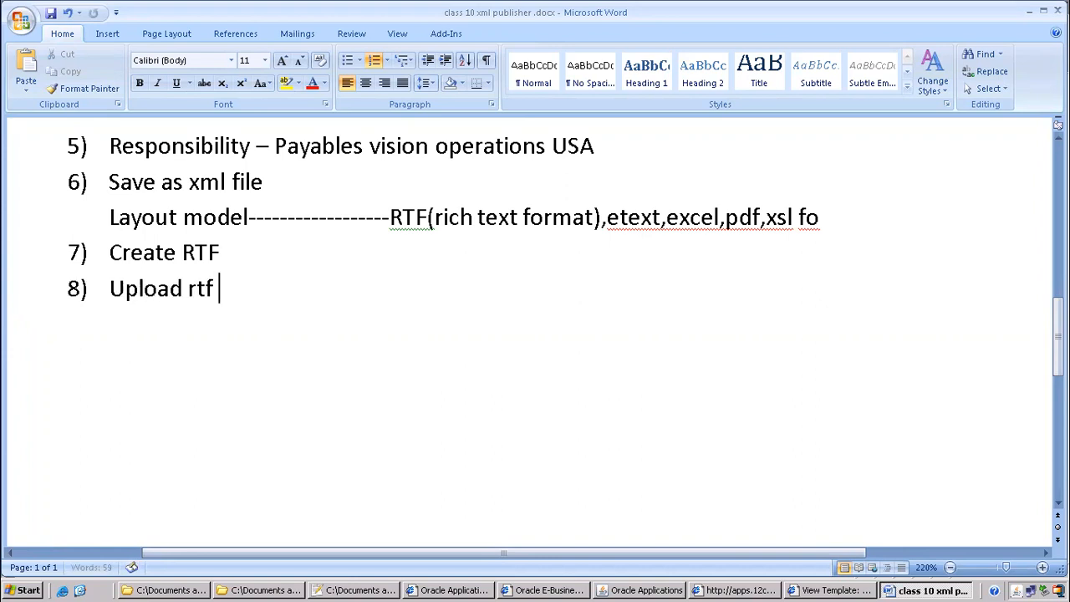
type("into templa")
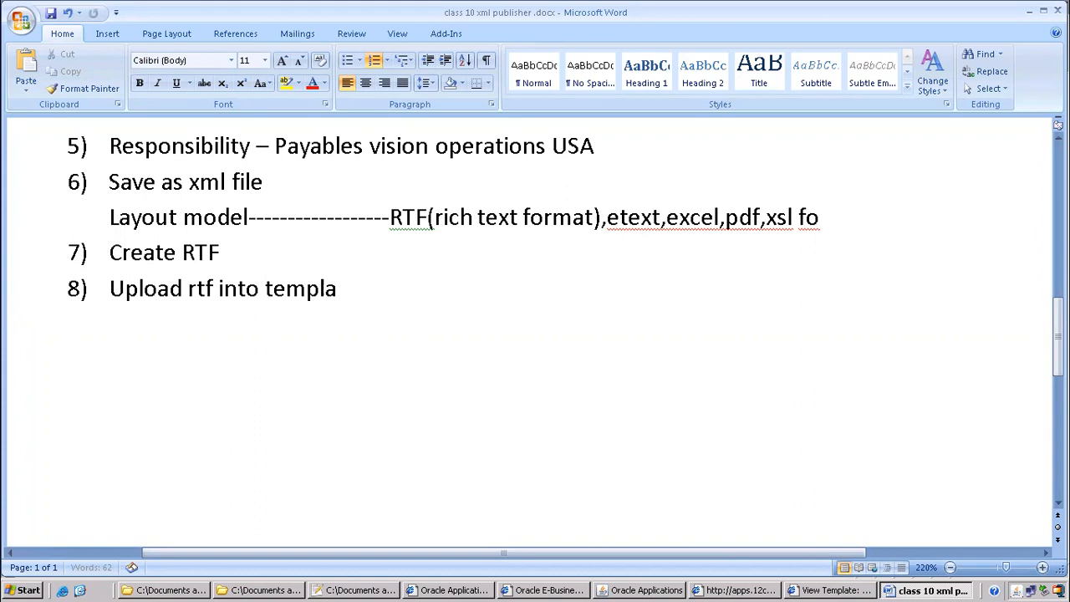
type("te in xml up")
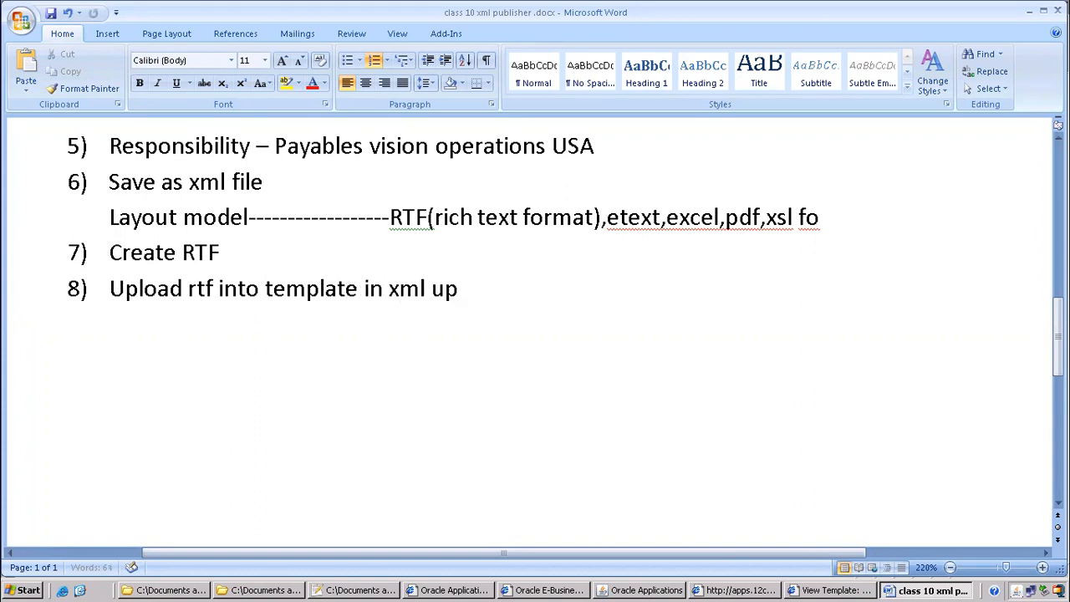
key("BackSpace")
key("BackSpace")
type("publisher admi")
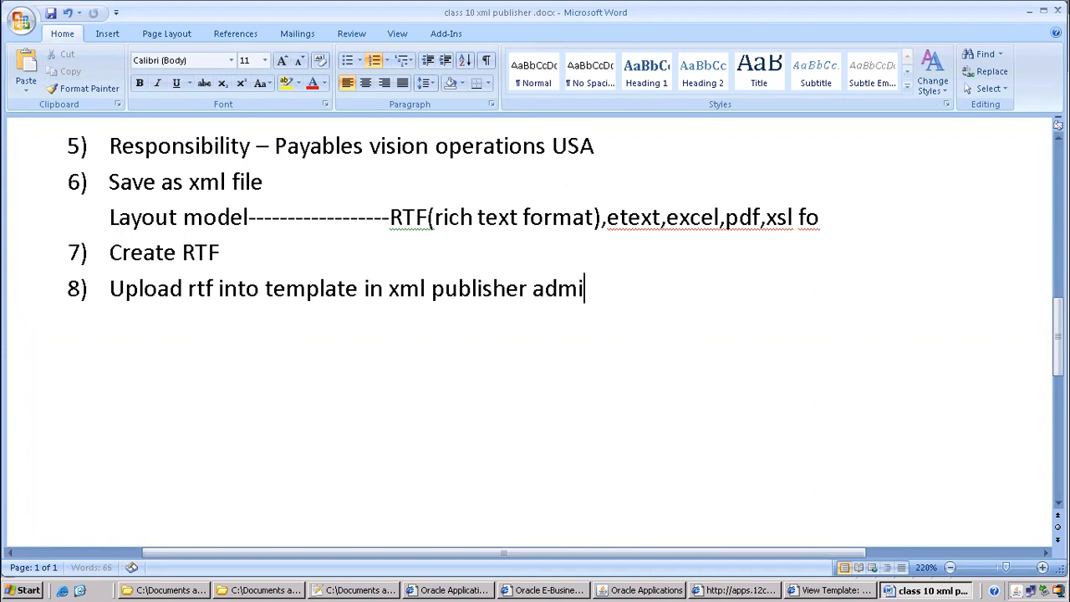
type("nistrator")
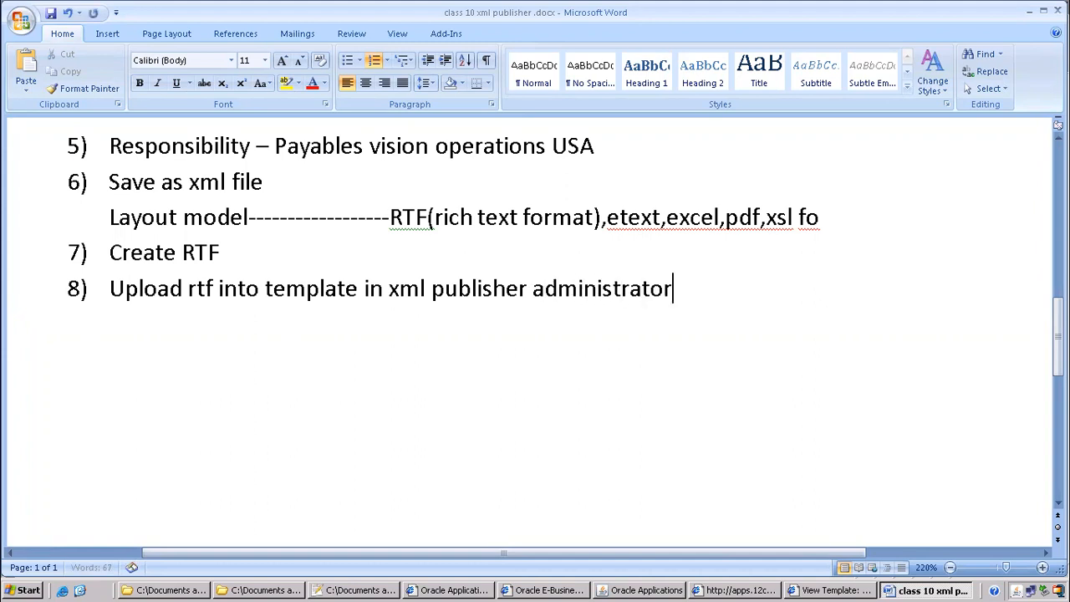
key("Return")
type("s")
key("BackSpace")
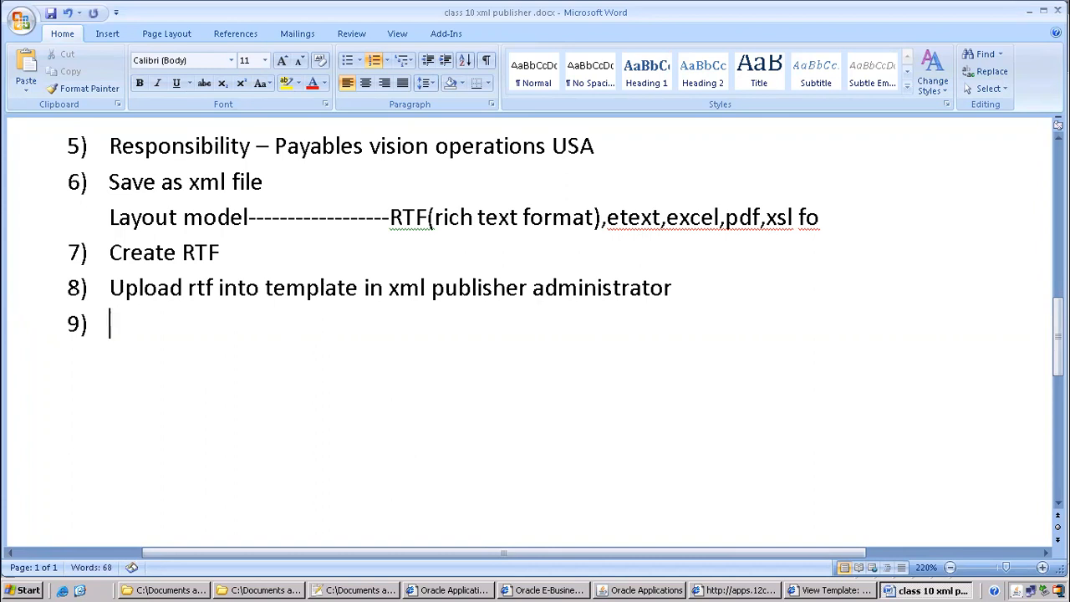
Prefix item 5 with 'submit from' and paste that line as item 9
scroll(271, 257, "up", 1)
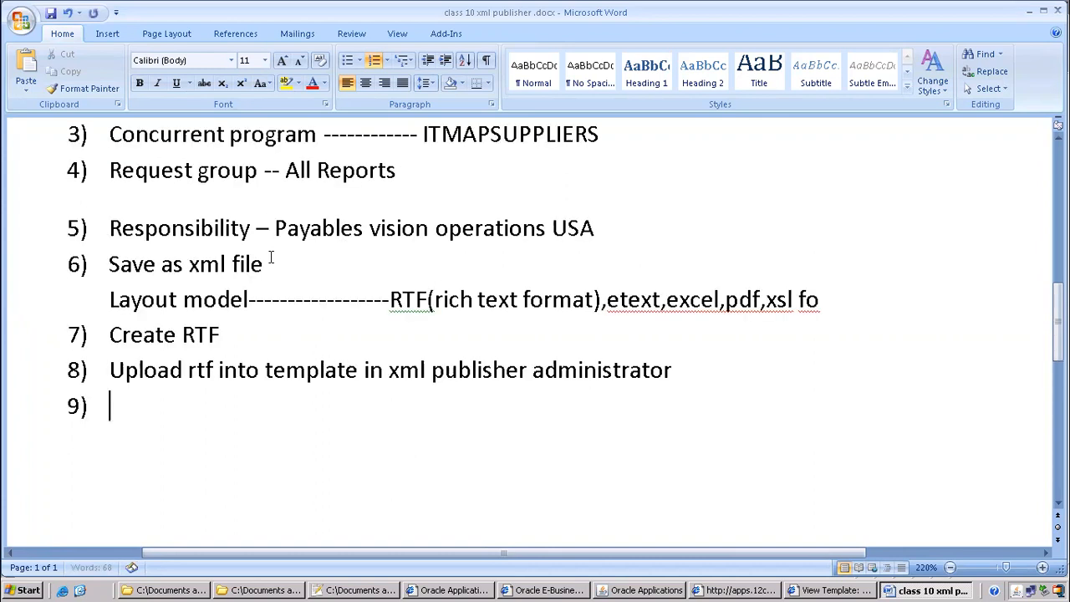
left_click_drag(110, 228, 249, 228)
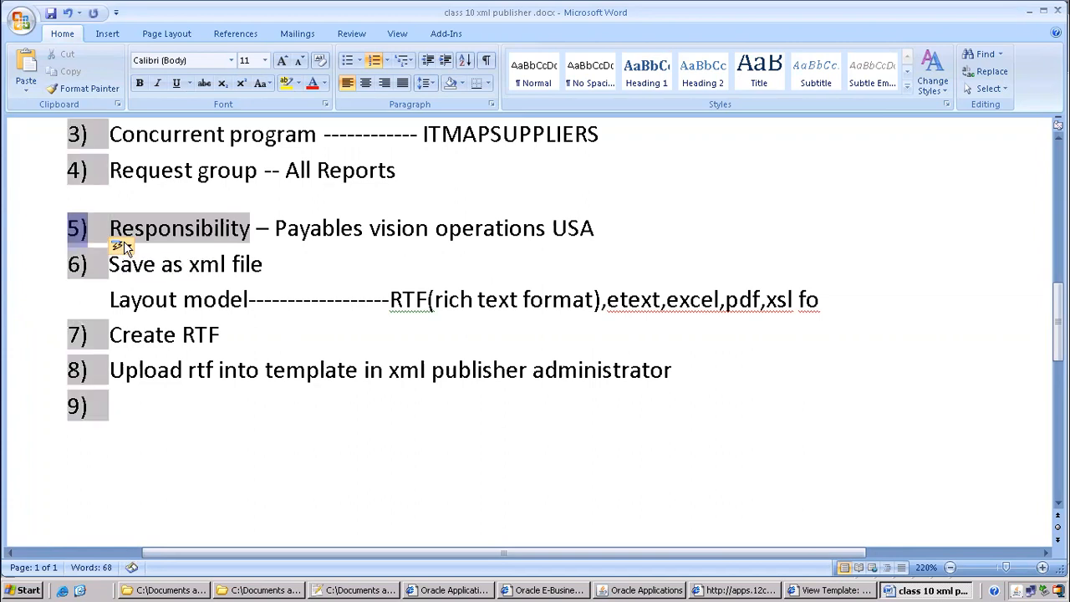
left_click(99, 231)
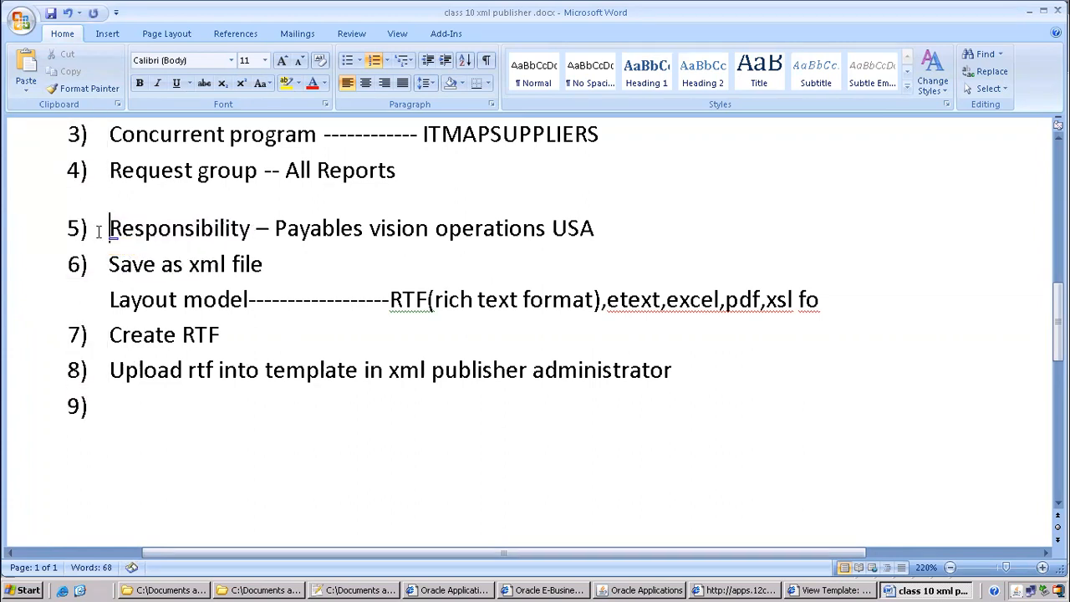
type("submit from")
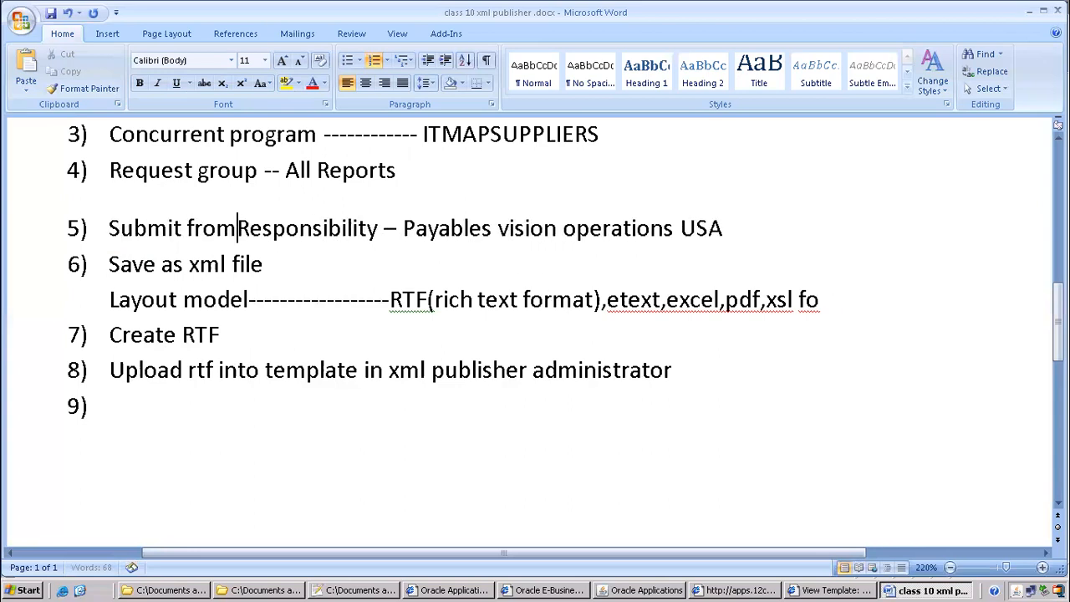
left_click_drag(778, 230, 121, 237)
key("ctrl+c")
left_click(115, 409)
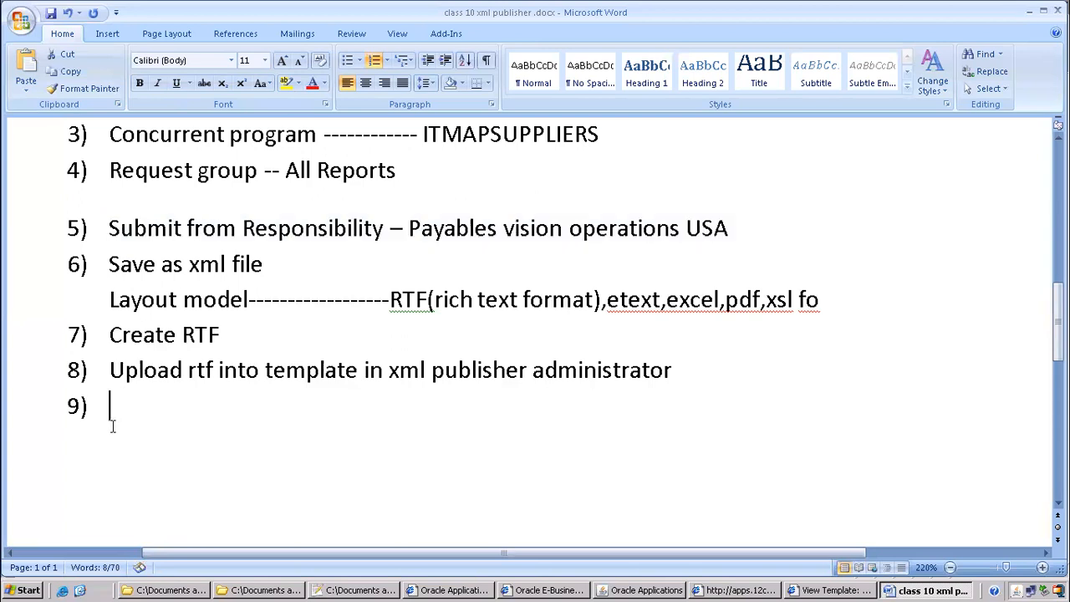
key("ctrl+v")
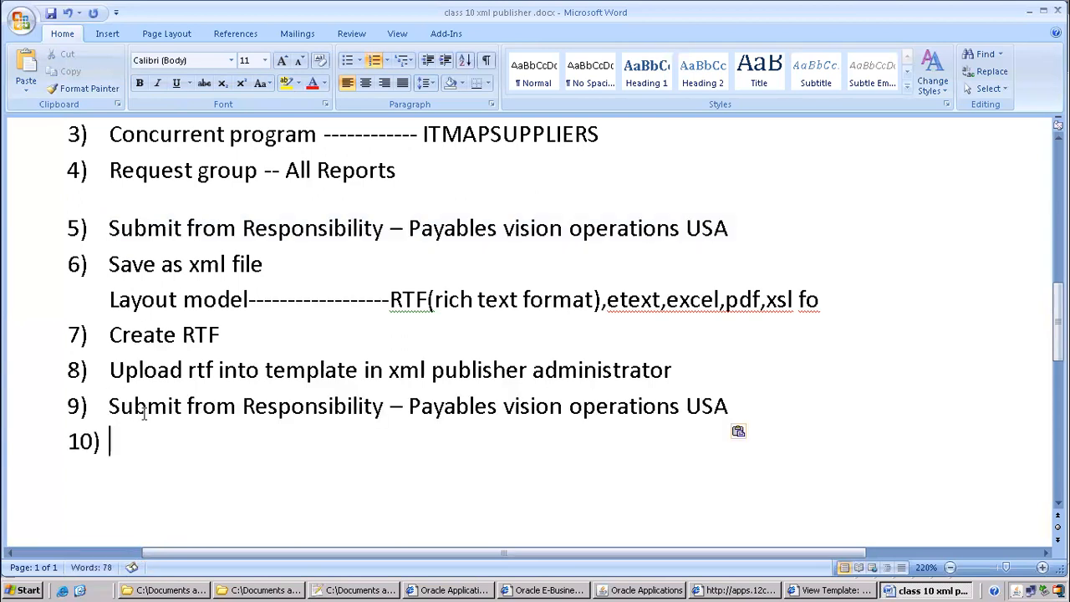
key("BackSpace")
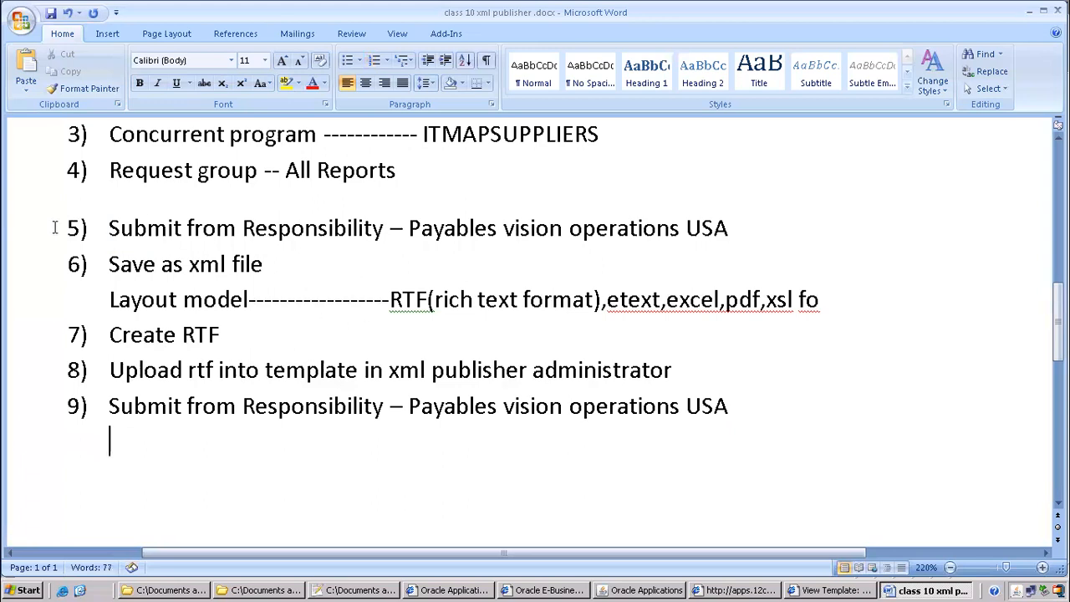
Highlight items 5 and 9 in yellow
left_click_drag(111, 227, 852, 215)
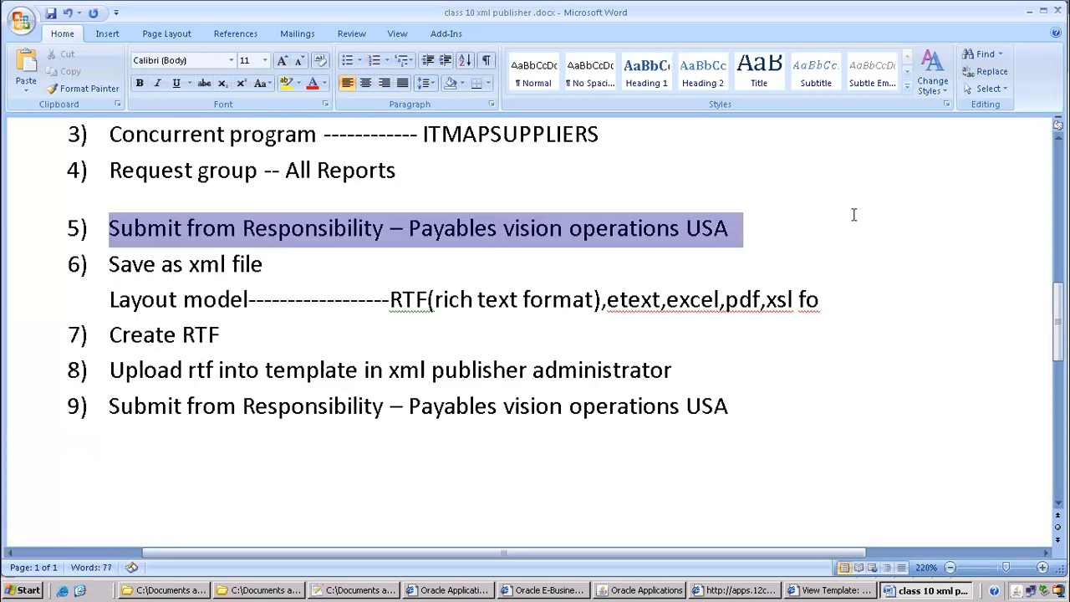
left_click(287, 83)
left_click_drag(97, 404, 701, 451)
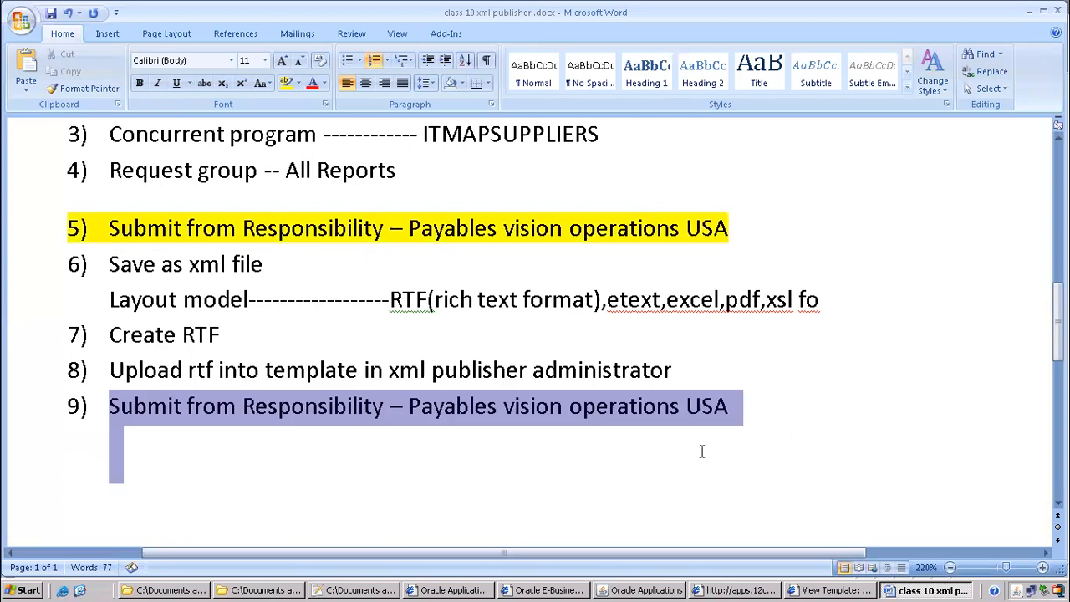
left_click(287, 83)
left_click(740, 423)
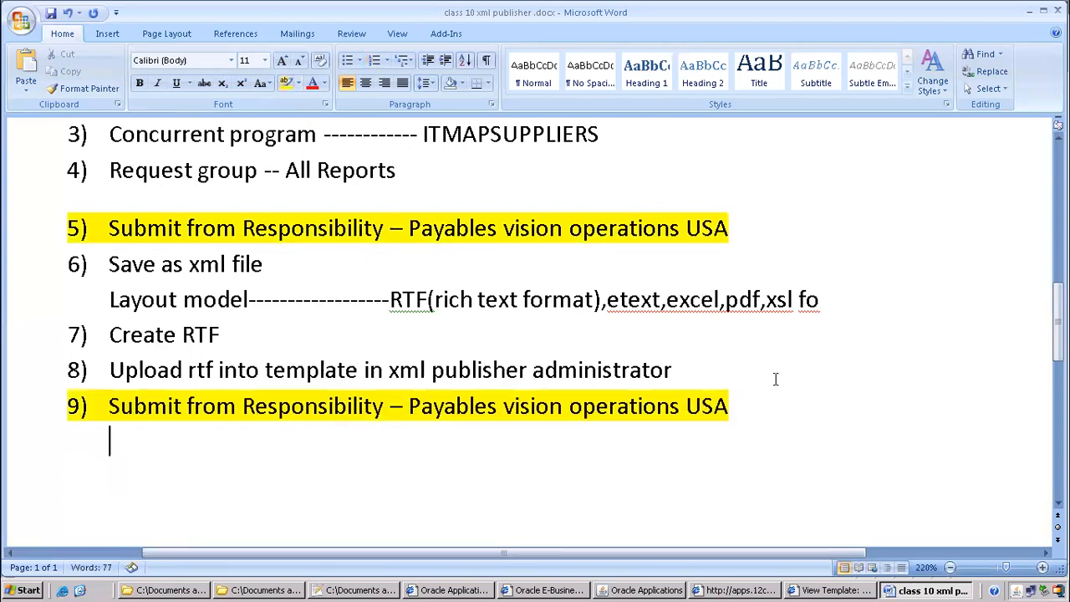
left_click(643, 585)
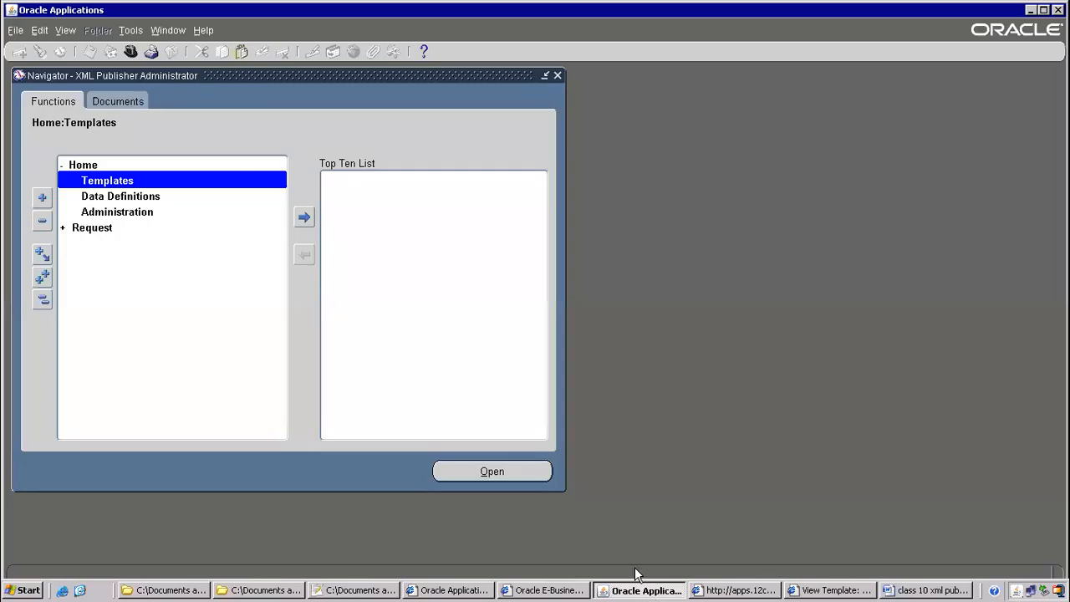
Switch to the Payables, Vision Operations (USA) responsibility
left_click(131, 52)
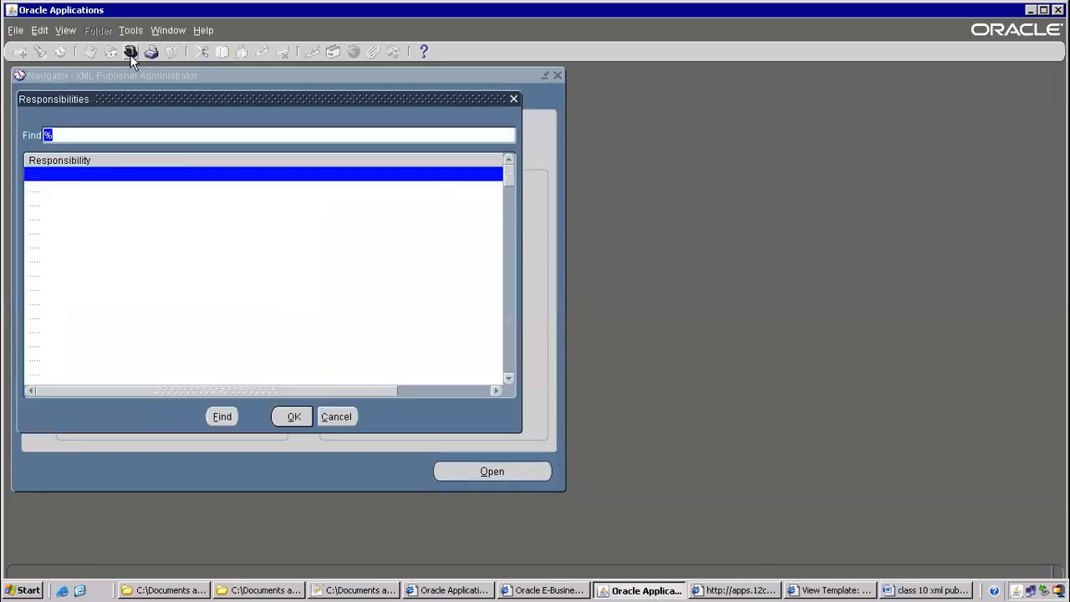
type("pay")
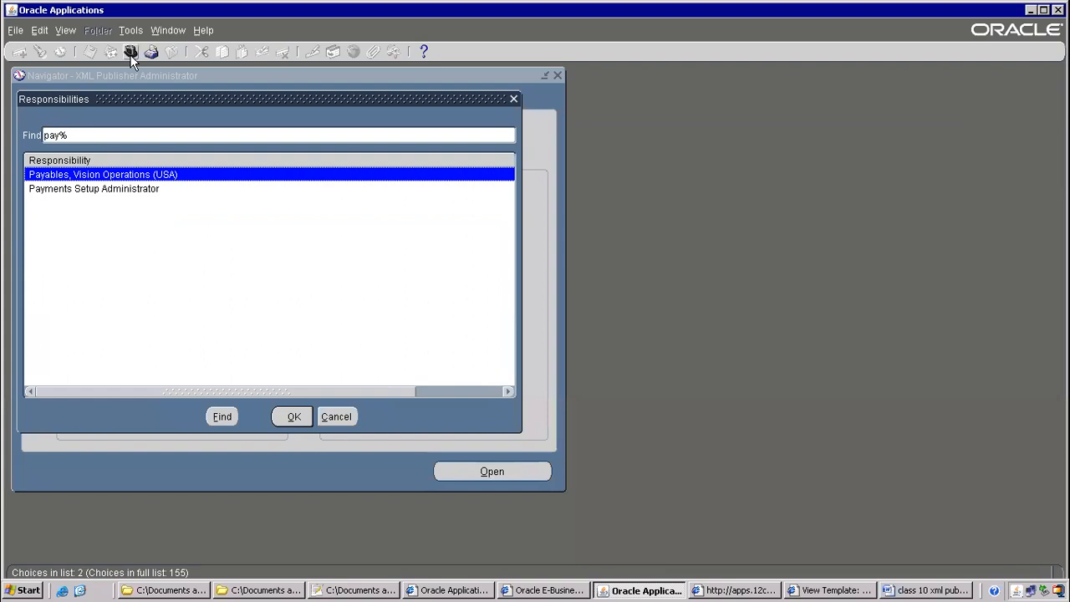
key("Return")
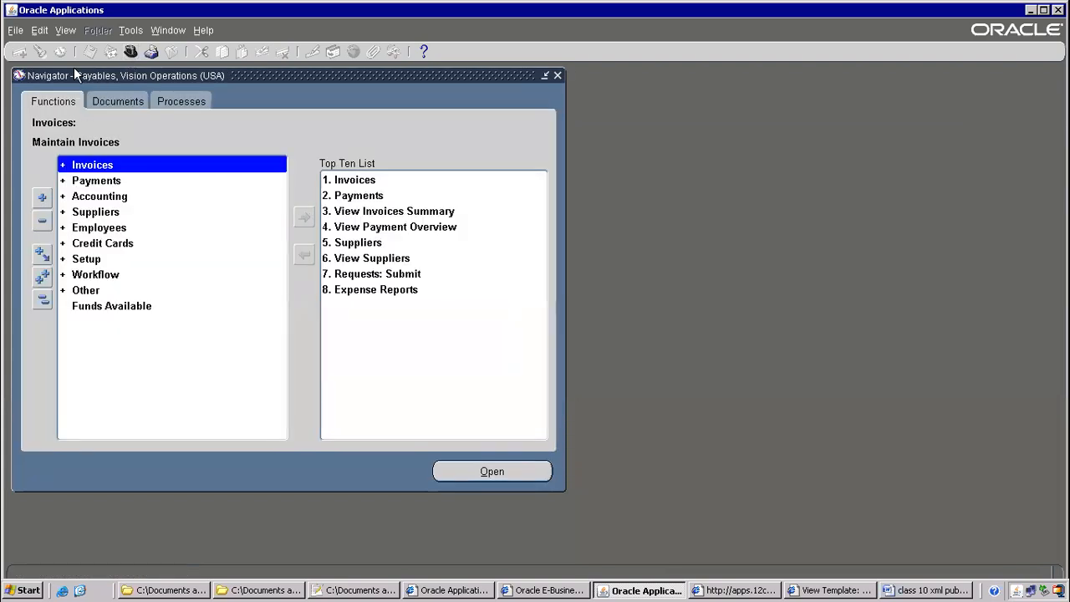
Start a single request copied from the prior ITMAPSUPPLIERS GE Plastics request, retyping ITMAP as name
left_click(67, 30)
left_click(308, 101)
key("alt+v")
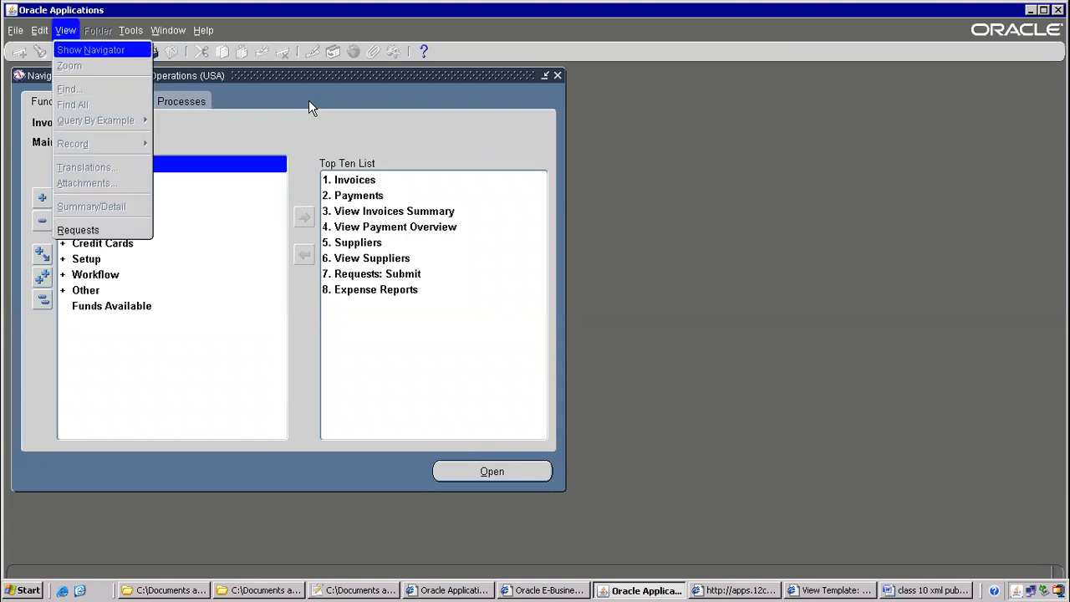
key("r")
key("alt+n")
key("alt+o")
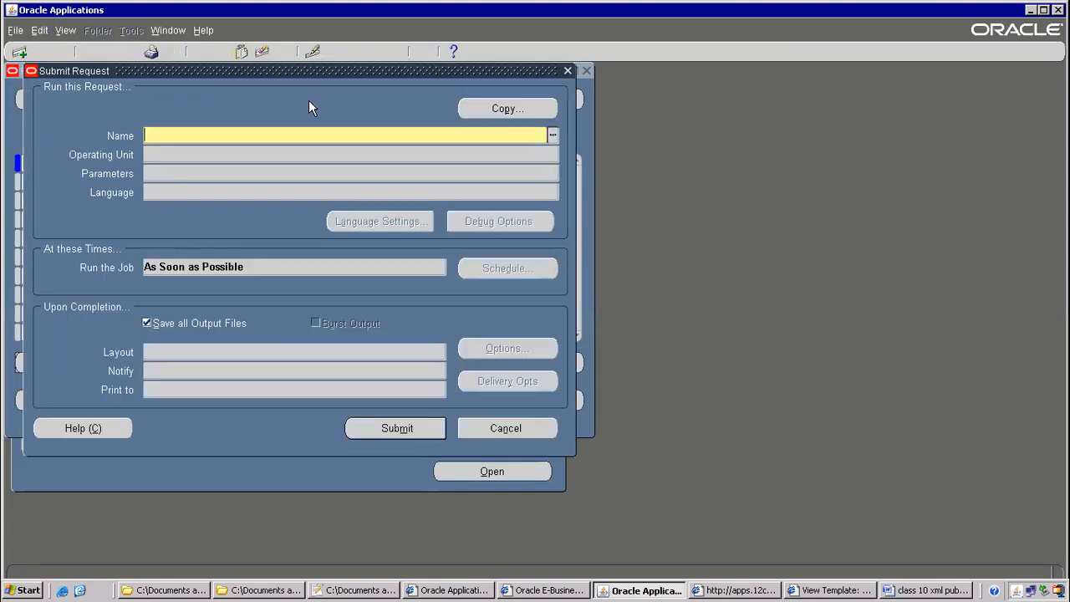
left_click(520, 106)
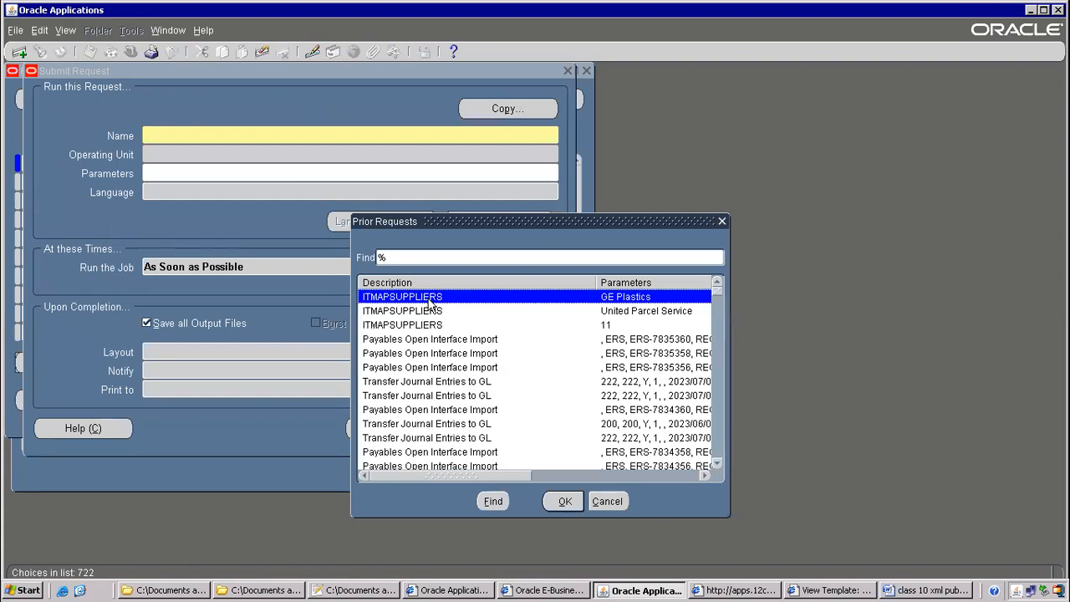
double_click(443, 304)
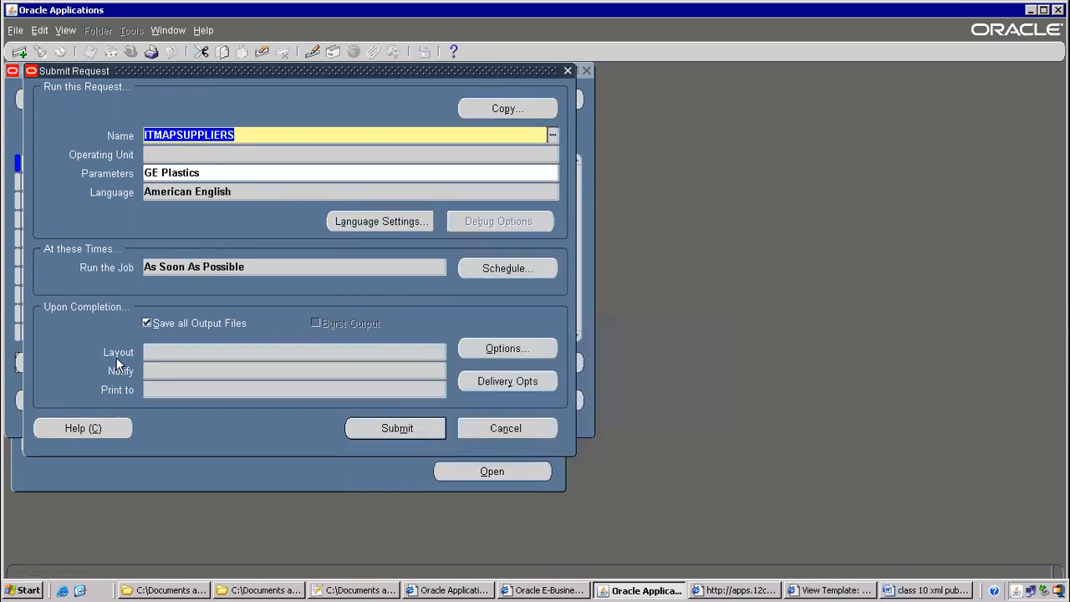
left_click(165, 354)
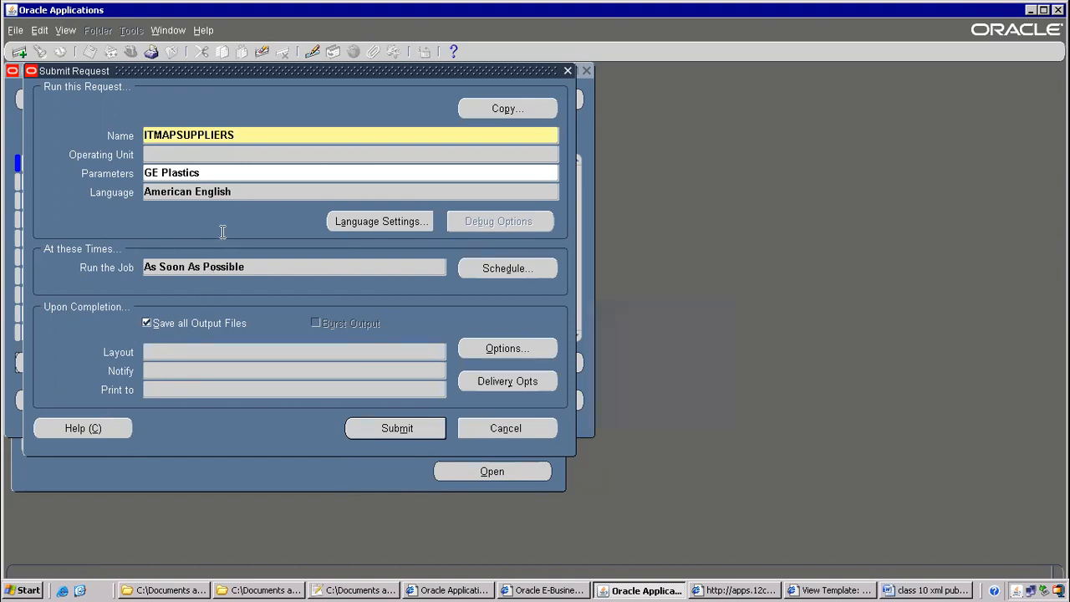
left_click(253, 134)
type("ITM")
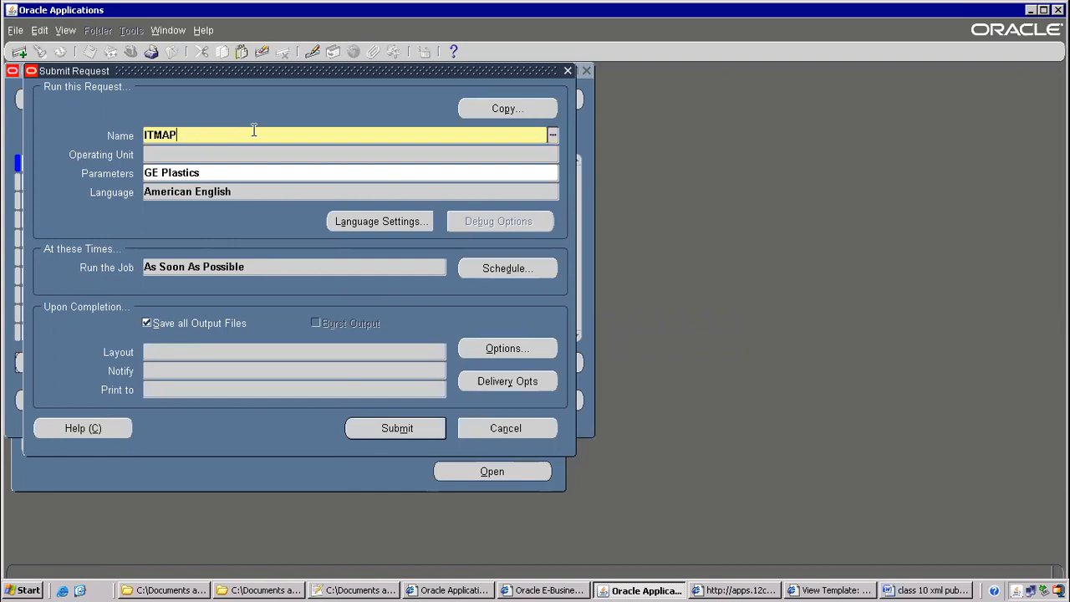
type("AP")
Submit the ITMAPSUPPLIERS request with supplier name GE Plastics
key("Tab")
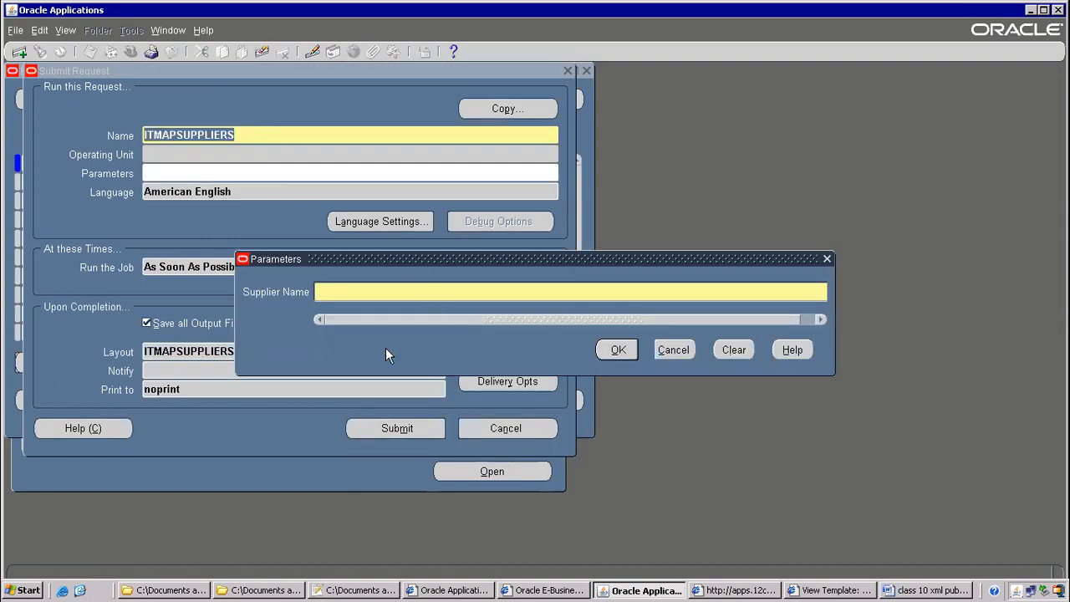
left_click_drag(376, 259, 677, 162)
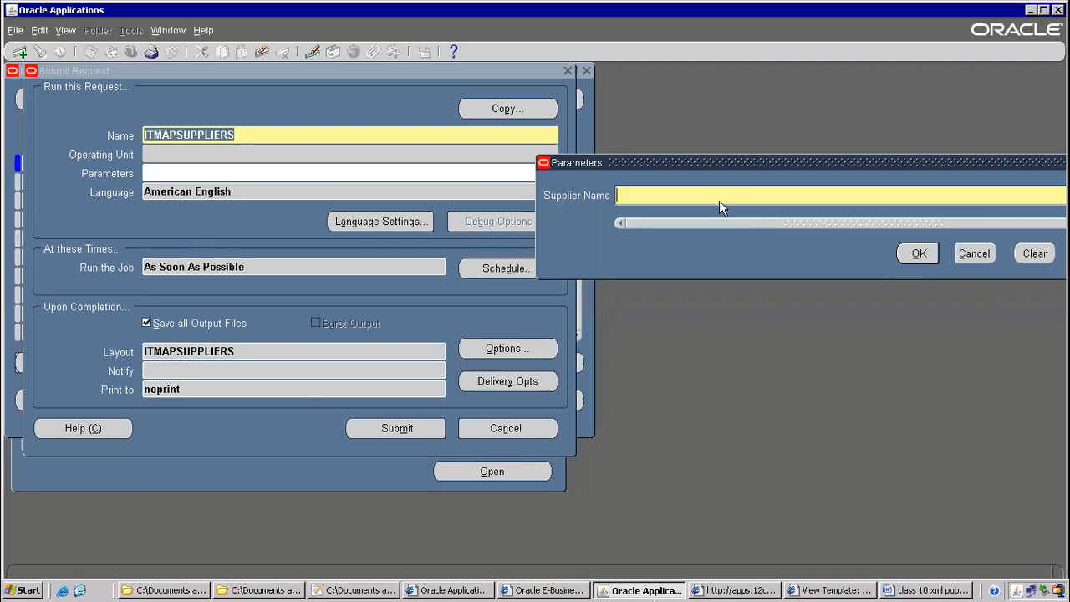
type("GE Plastics")
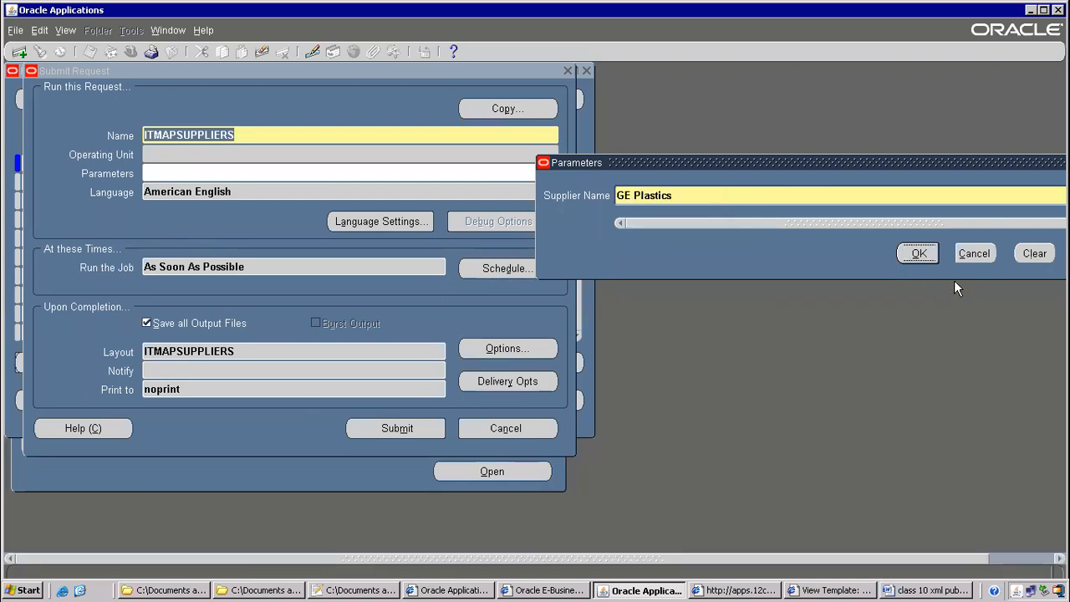
left_click(908, 255)
left_click(393, 428)
left_click(578, 356)
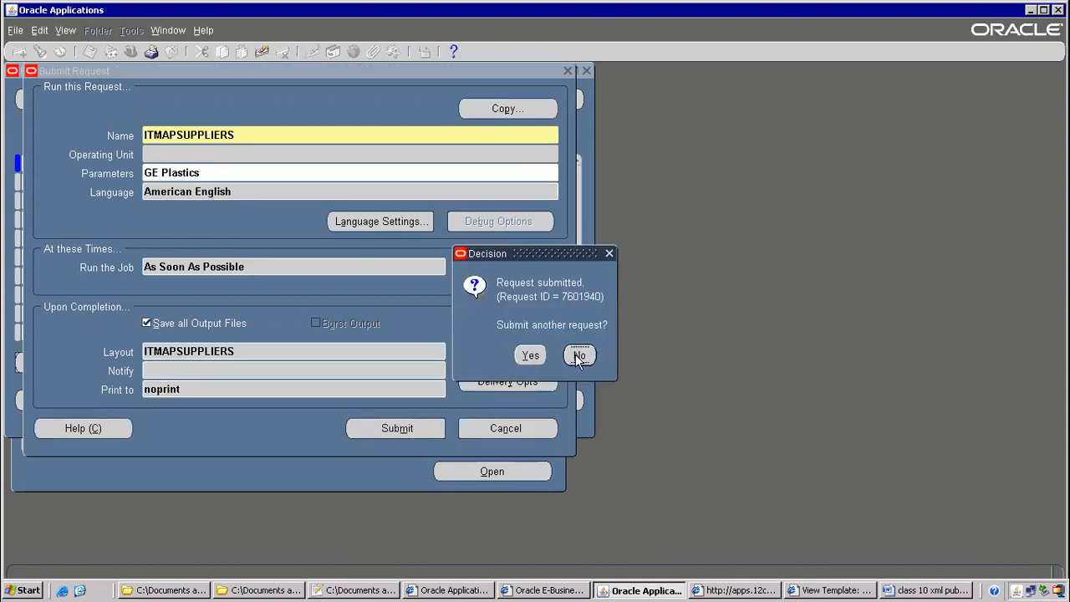
Refresh the requests list until the request completes and view its output
left_click(471, 408)
left_click(122, 106)
left_click(122, 102)
left_click(443, 364)
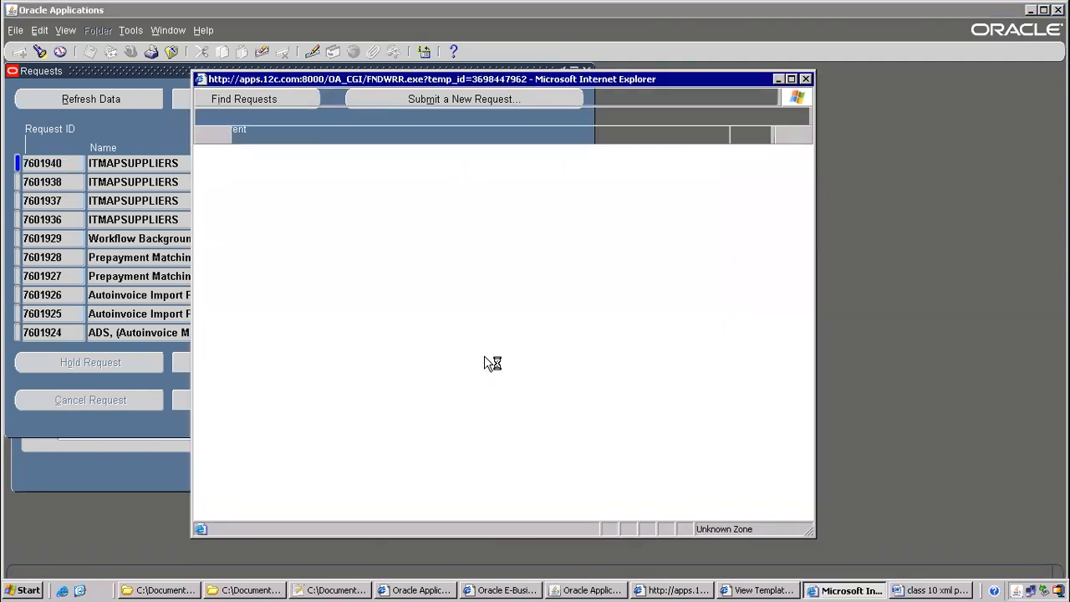
left_click(507, 299)
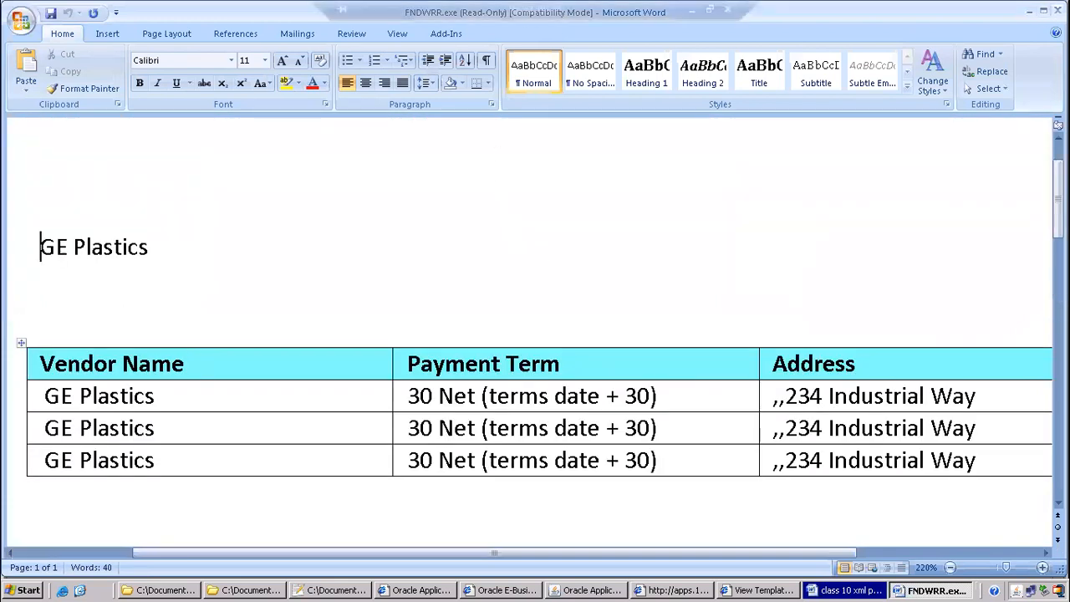
left_click(1057, 10)
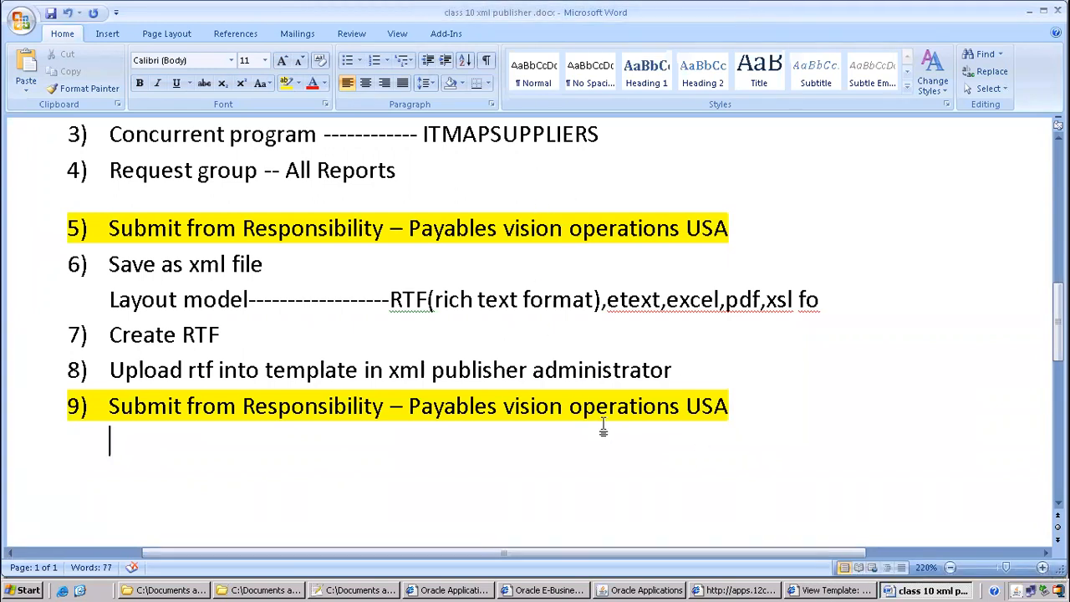
key("alt+Tab")
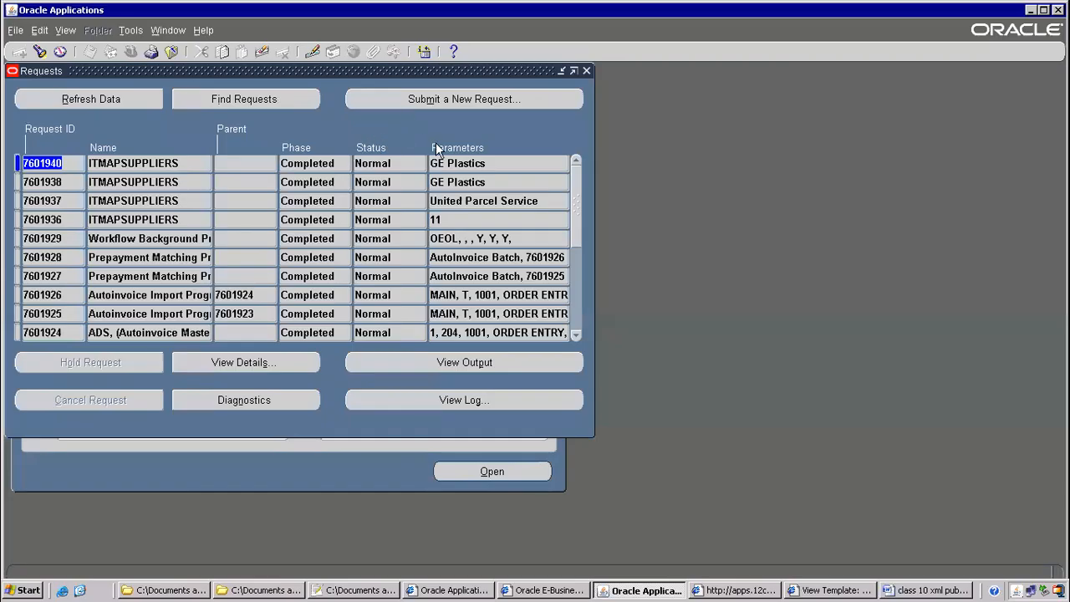
Submit a copy of the GE Plastics ITMAPSUPPLIERS request with PDF output format
left_click(451, 99)
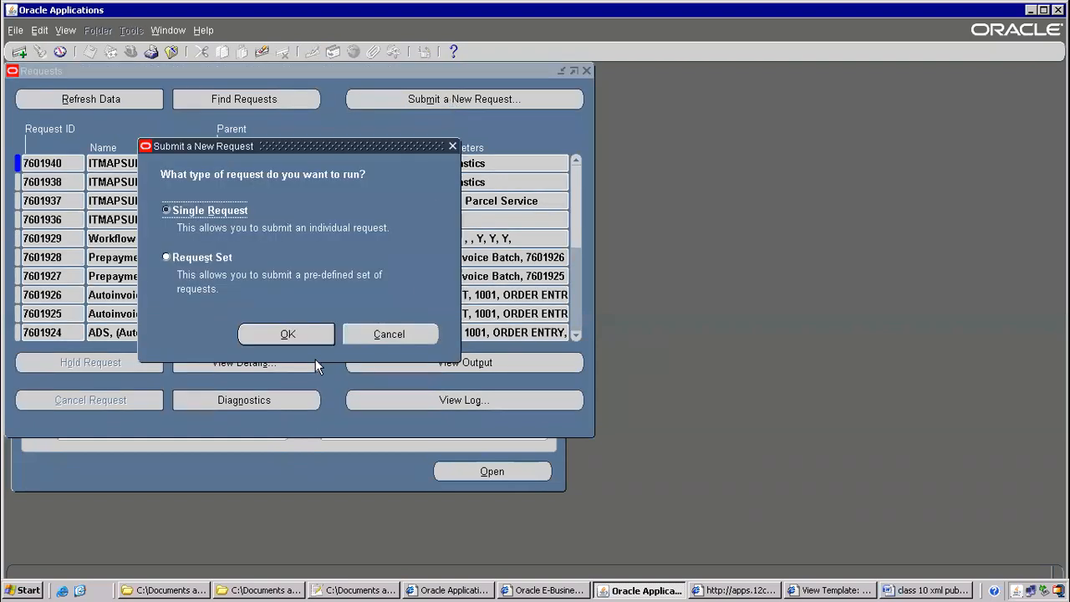
left_click(287, 335)
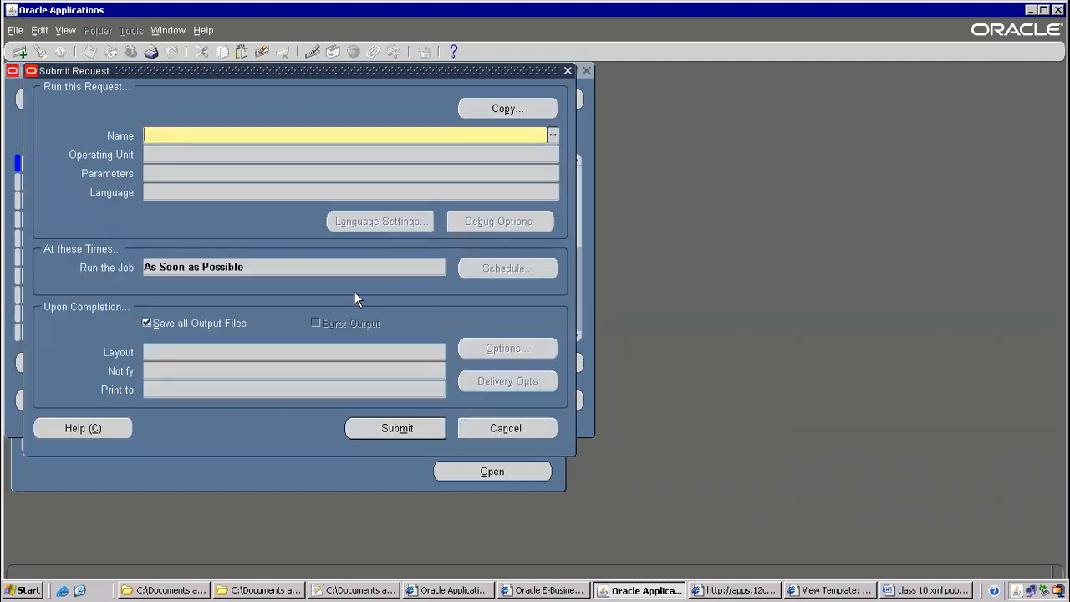
left_click(505, 109)
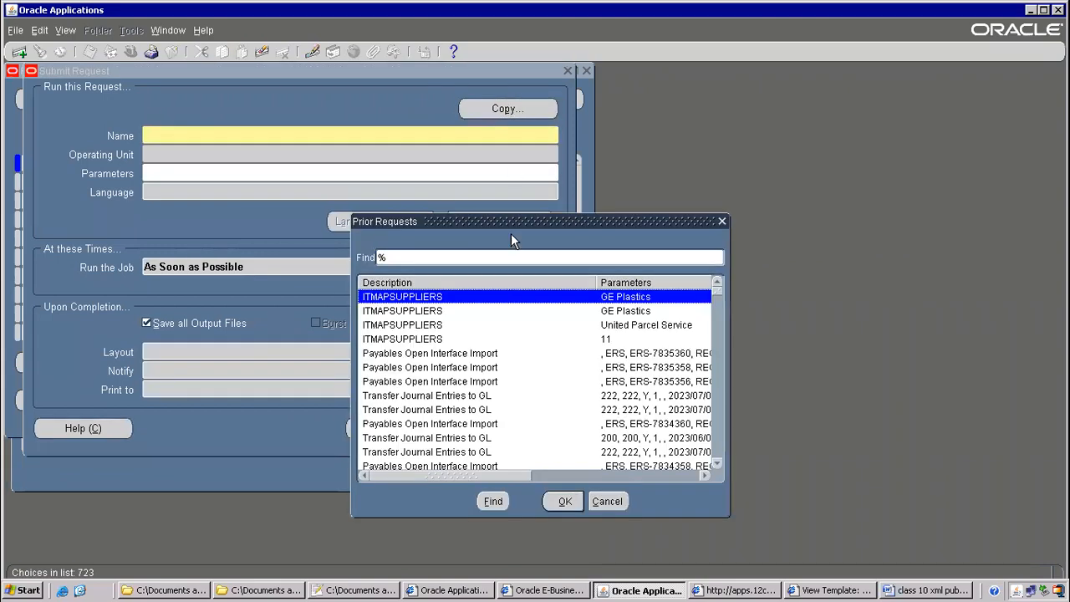
double_click(515, 298)
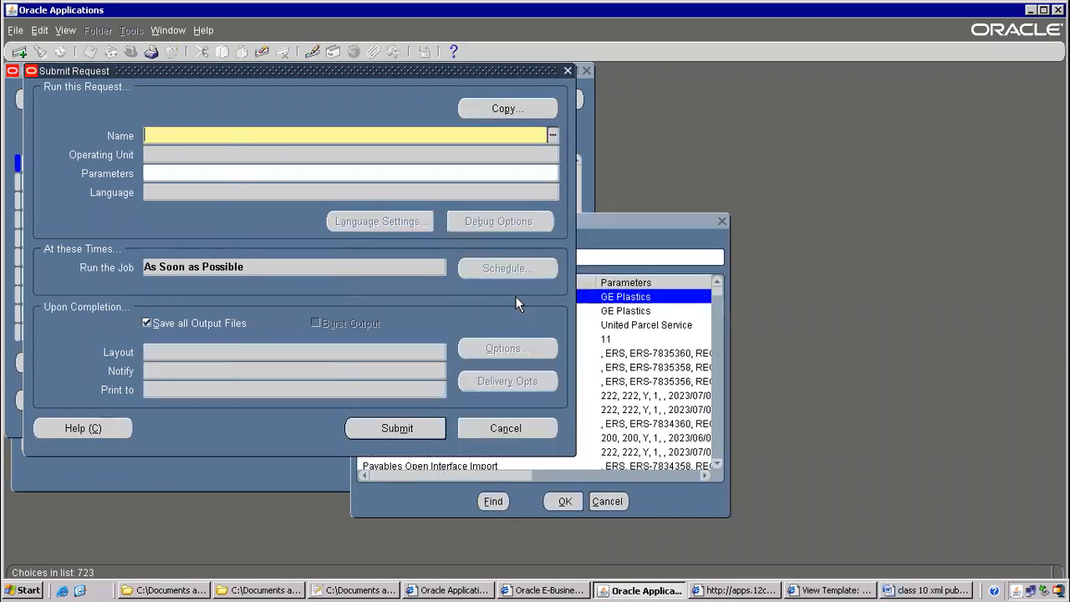
left_click(468, 347)
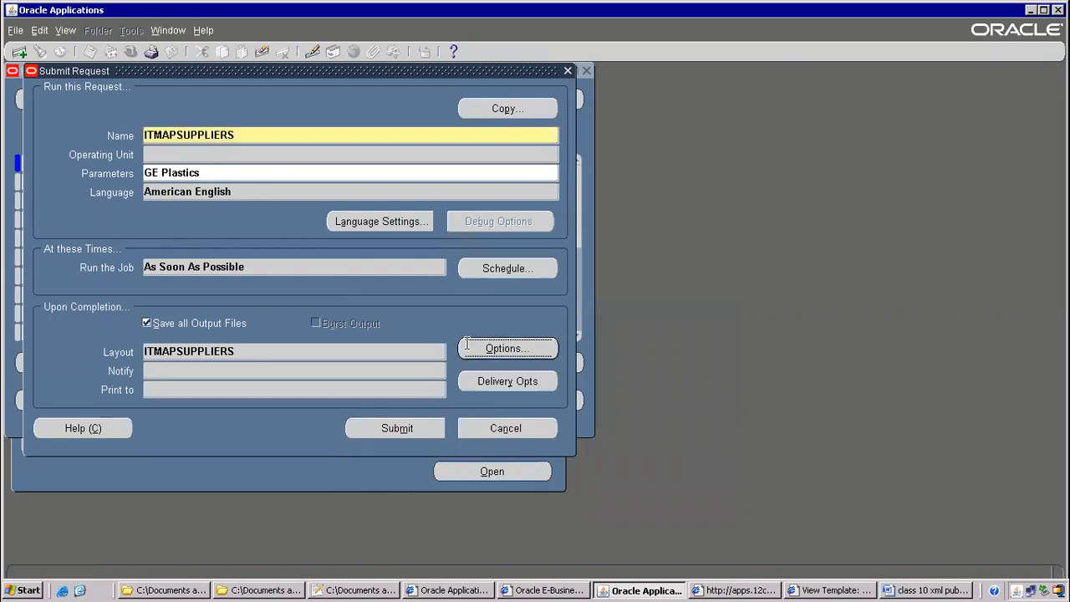
double_click(366, 167)
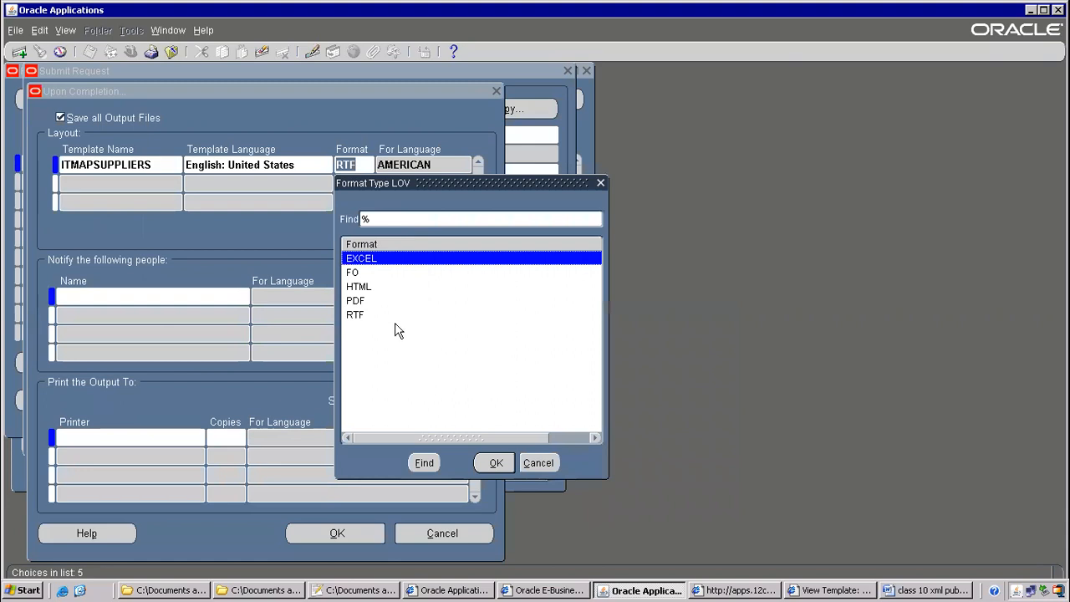
left_click(356, 301)
double_click(358, 301)
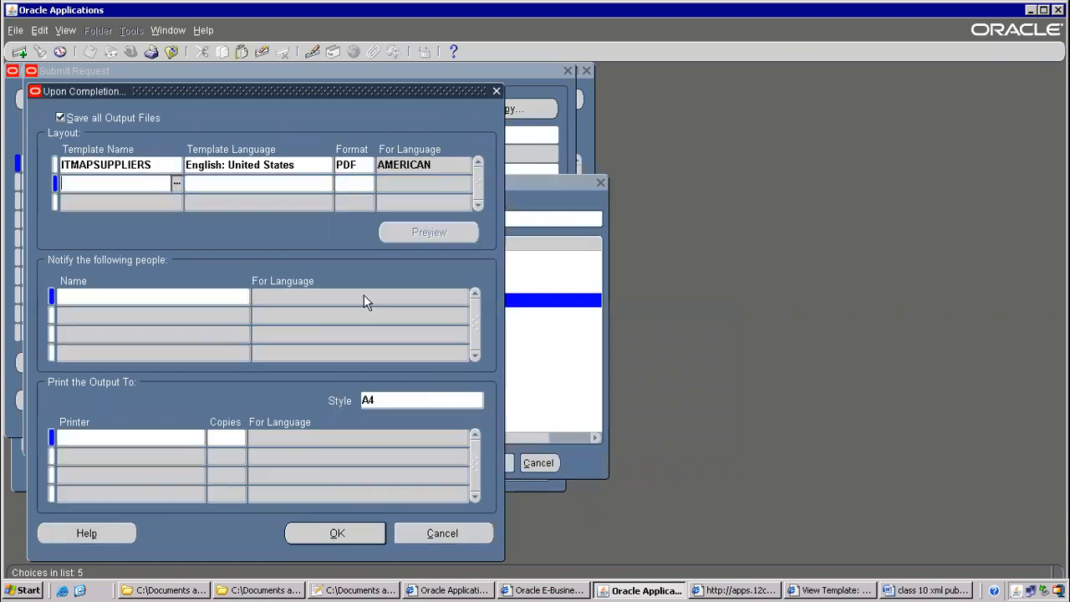
left_click(359, 164)
left_click(335, 532)
left_click(398, 428)
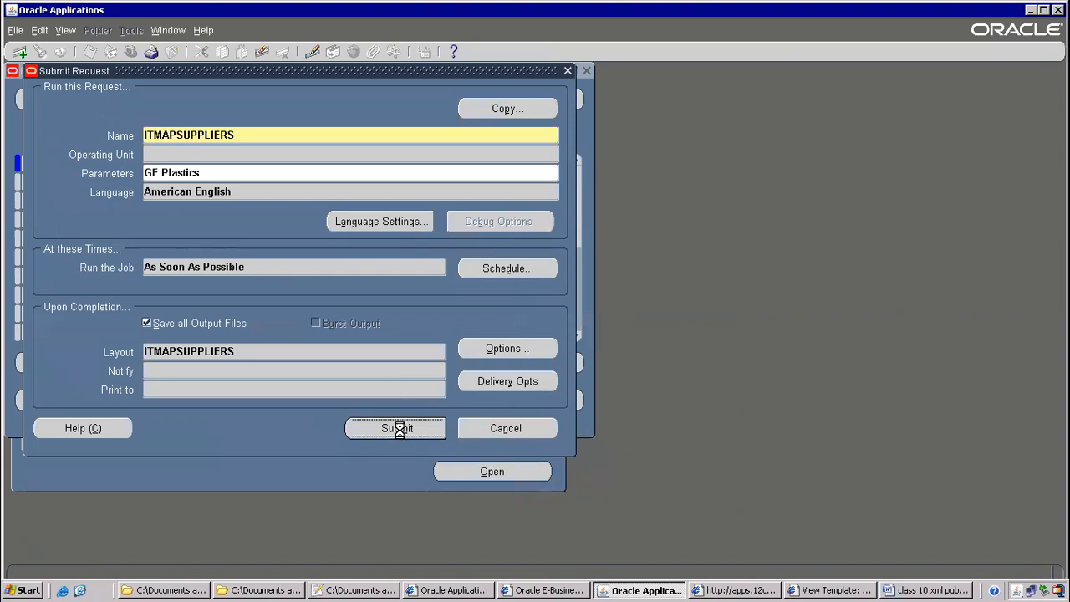
Refresh the requests list until request 7601941 shows Completed
left_click(574, 353)
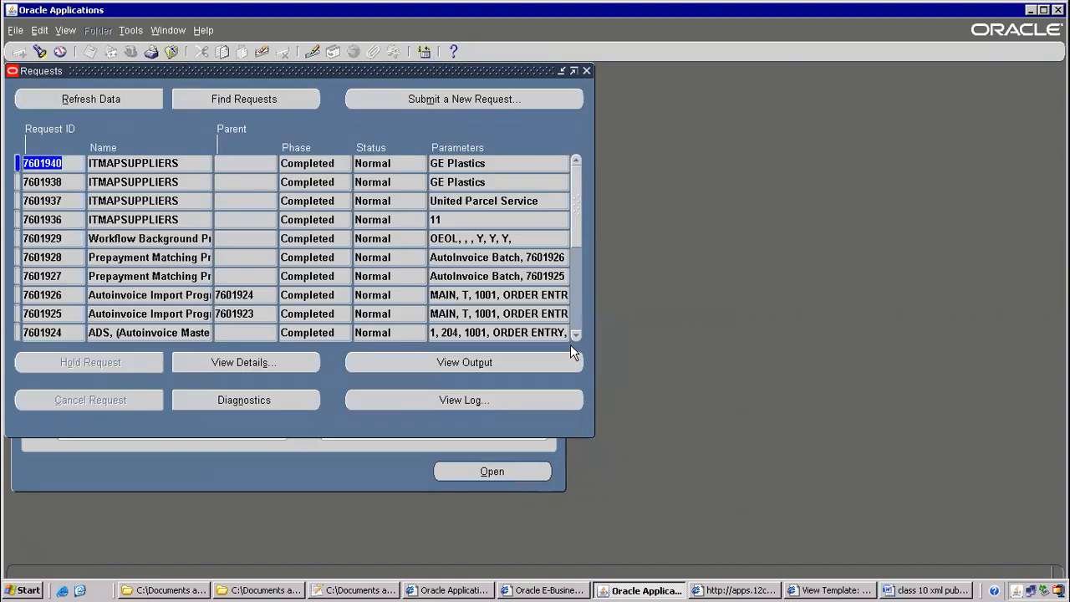
left_click(107, 98)
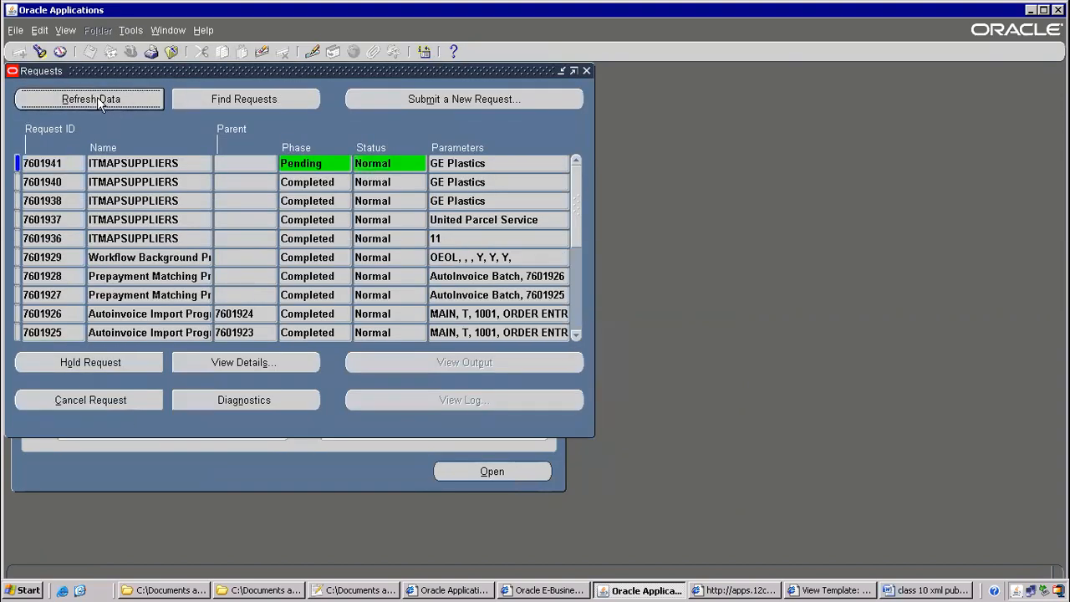
left_click(98, 99)
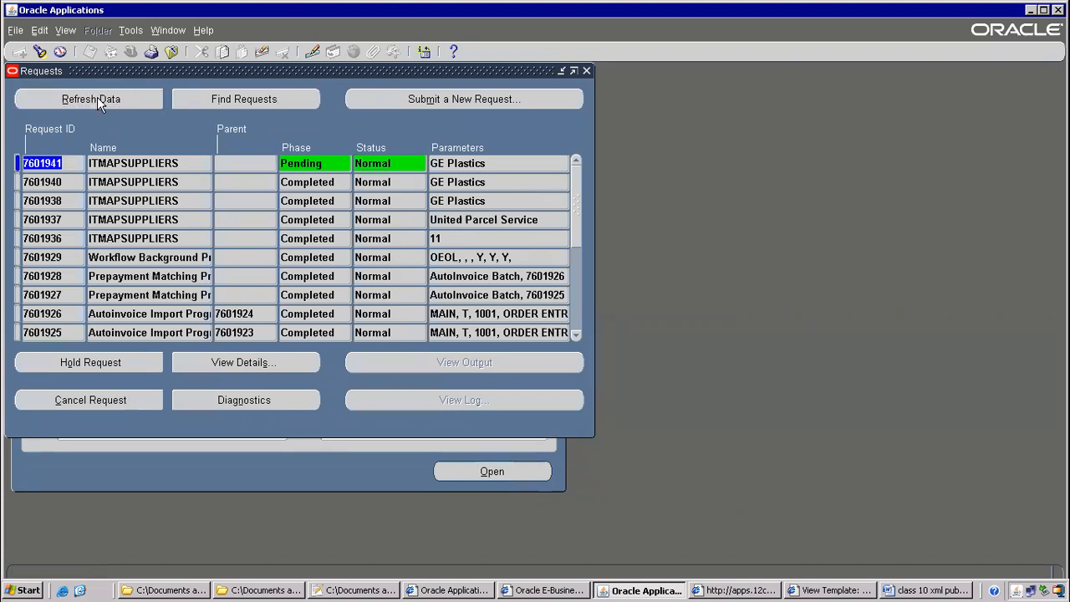
left_click(97, 99)
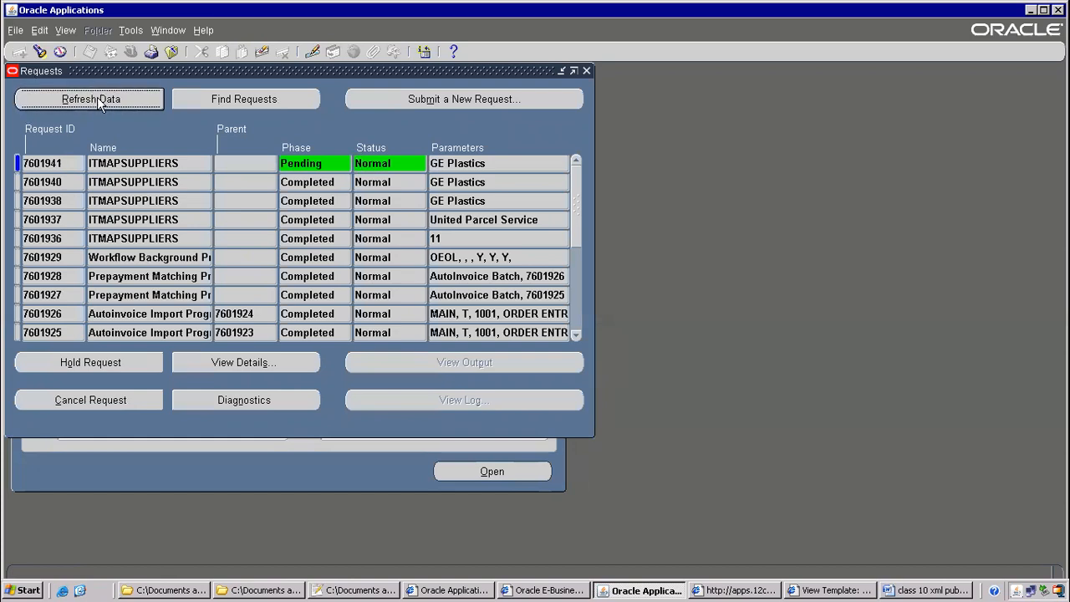
left_click(101, 99)
left_click(100, 100)
left_click(100, 99)
left_click(100, 99)
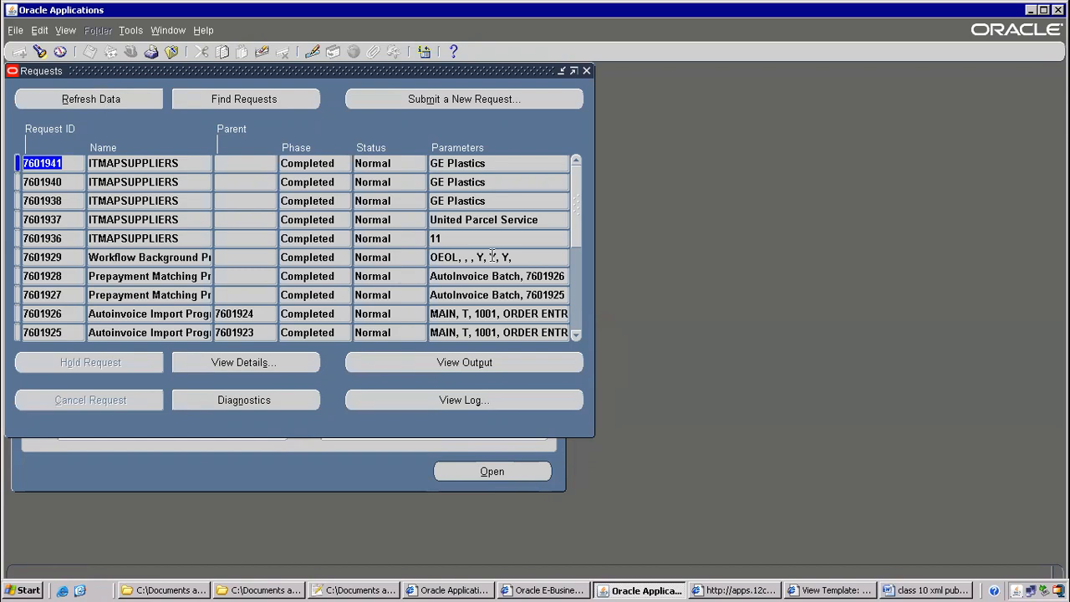
Review the PDF vendor table output, then start another single request
left_click(511, 361)
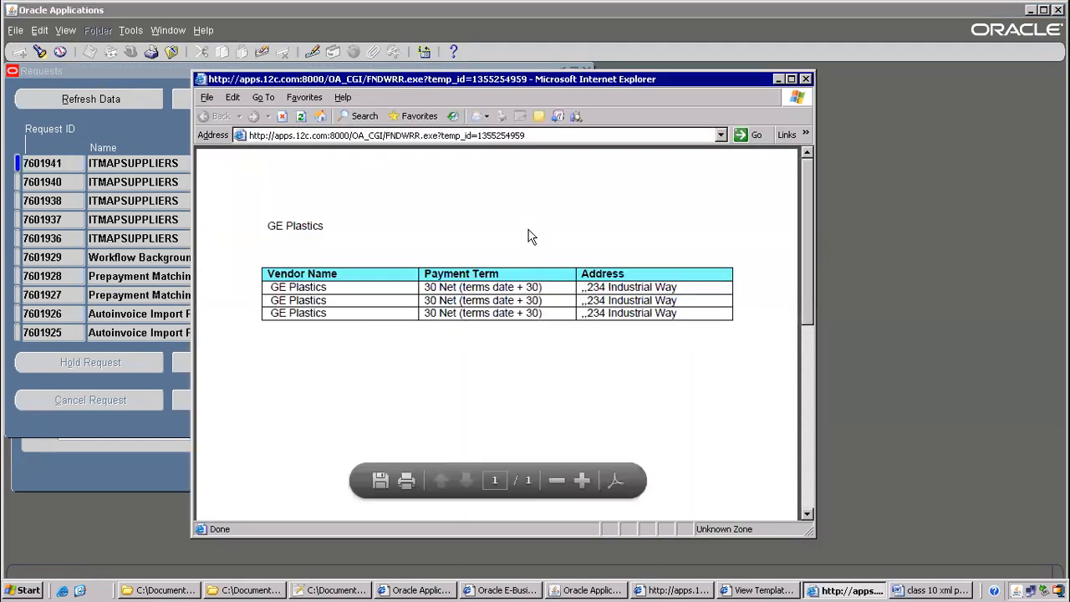
left_click(805, 78)
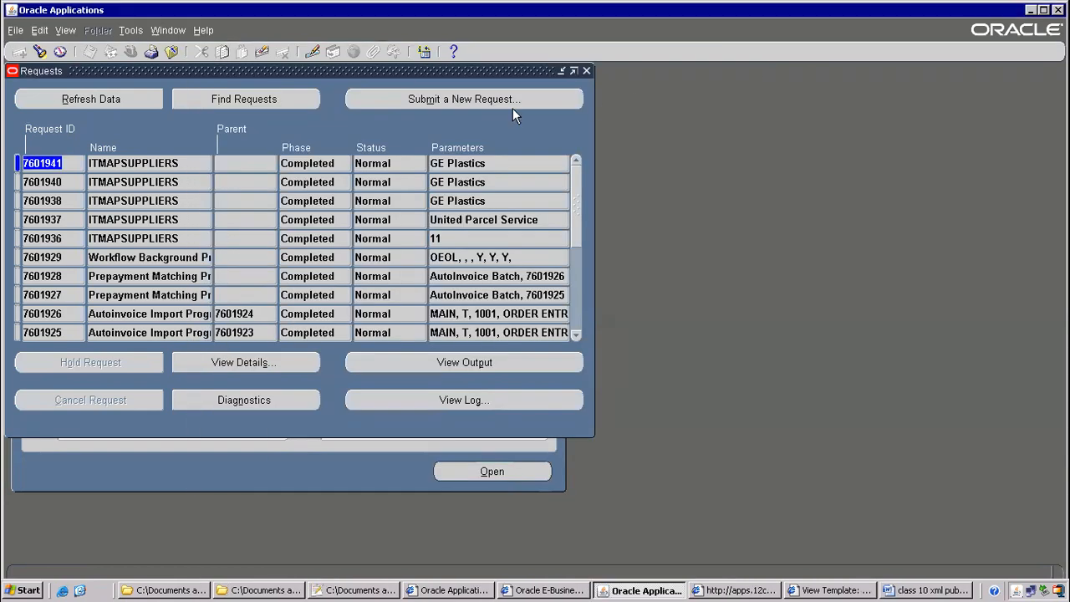
left_click(501, 100)
left_click(281, 334)
Submit a copy of the GE Plastics ITMAPSUPPLIERS request with EXCEL output format
left_click(502, 109)
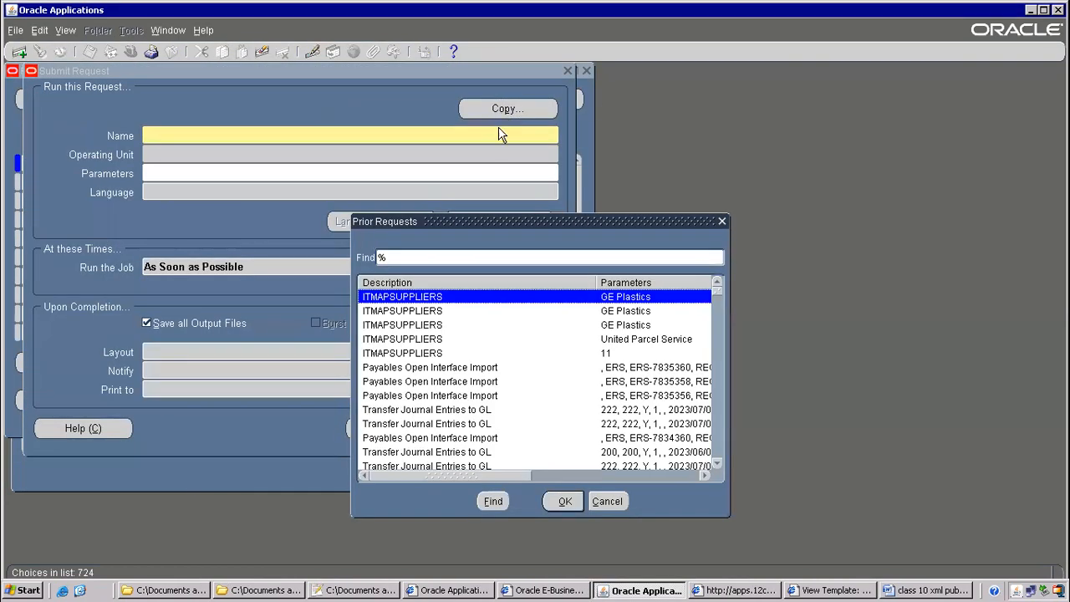
left_click(559, 501)
left_click(491, 349)
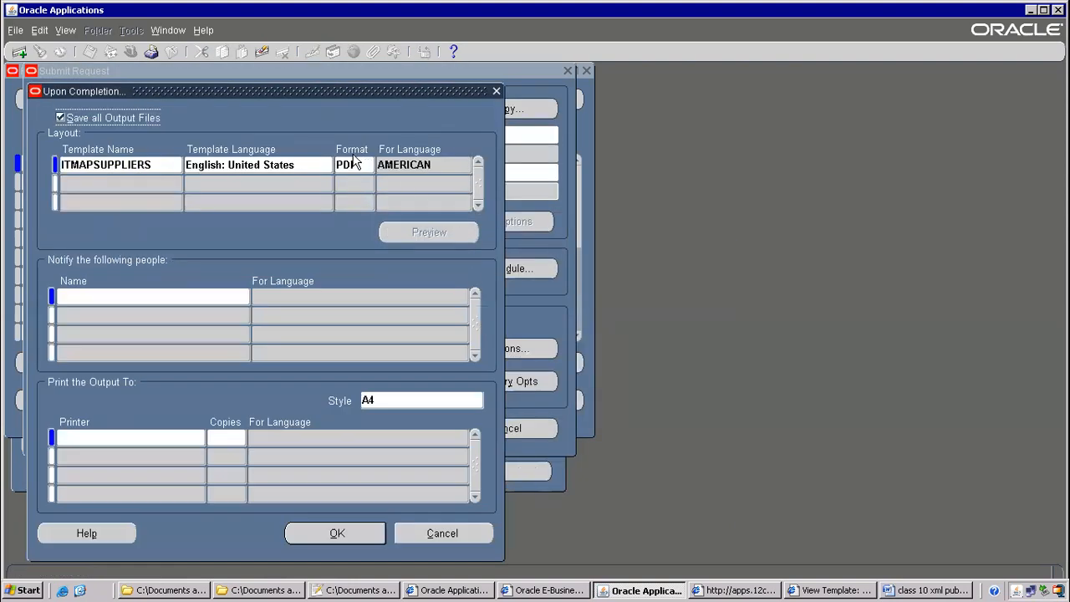
left_click(368, 165)
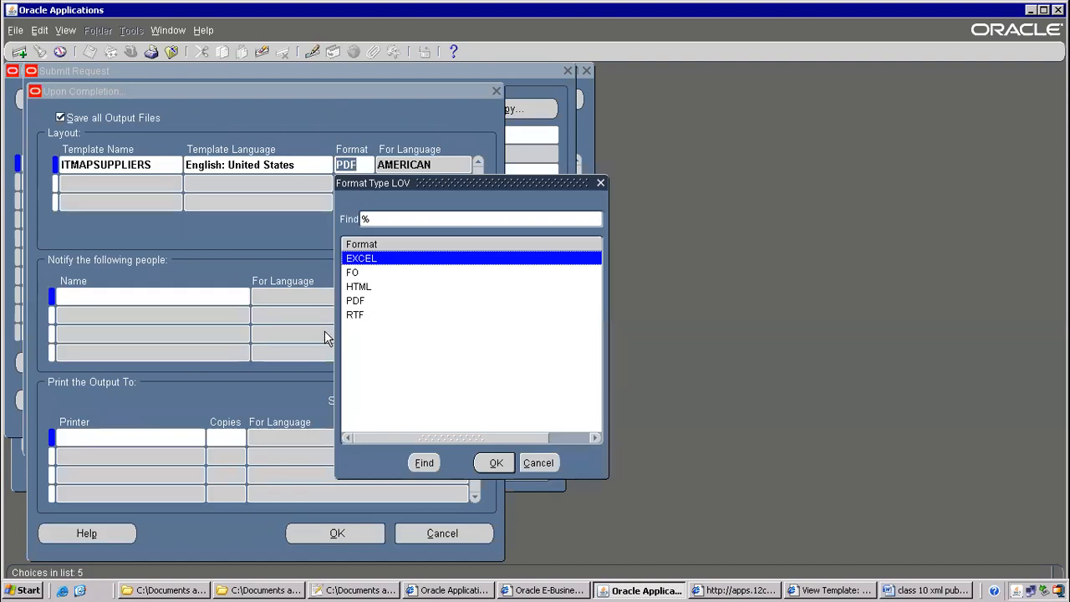
double_click(365, 259)
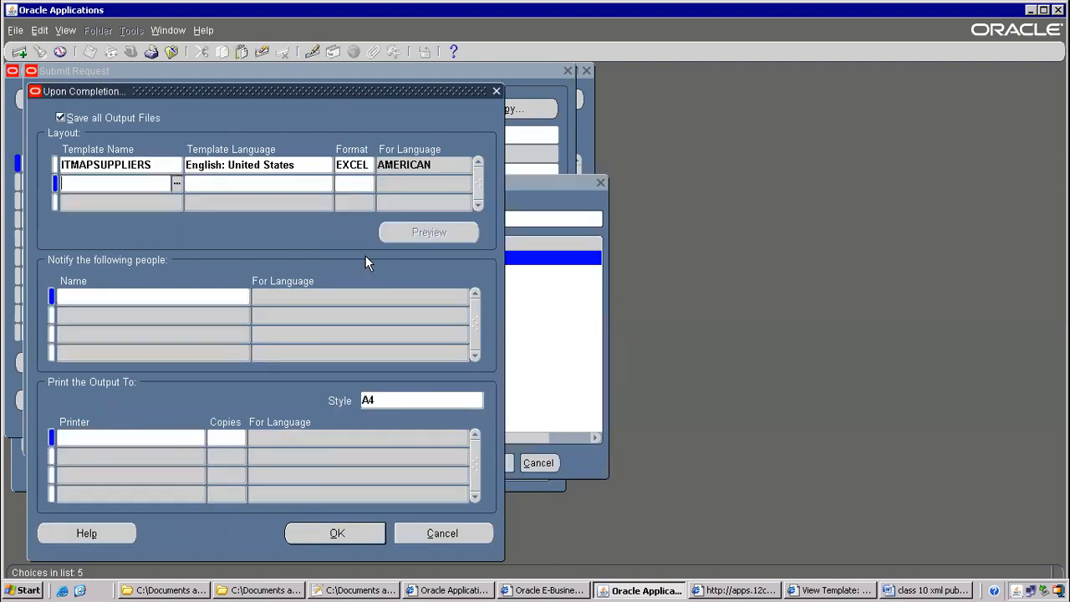
left_click(352, 530)
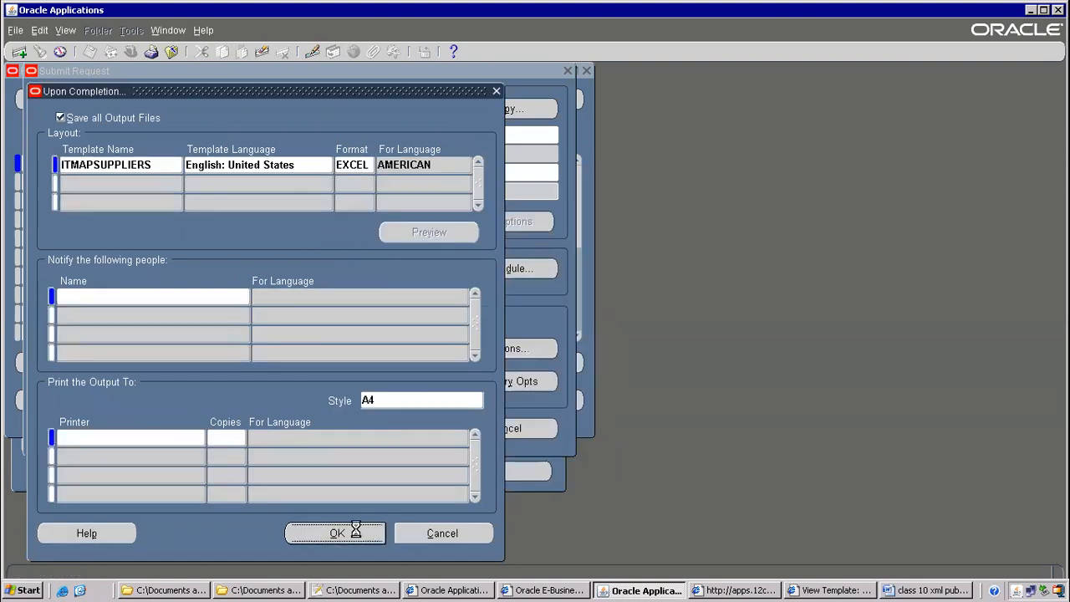
left_click(417, 434)
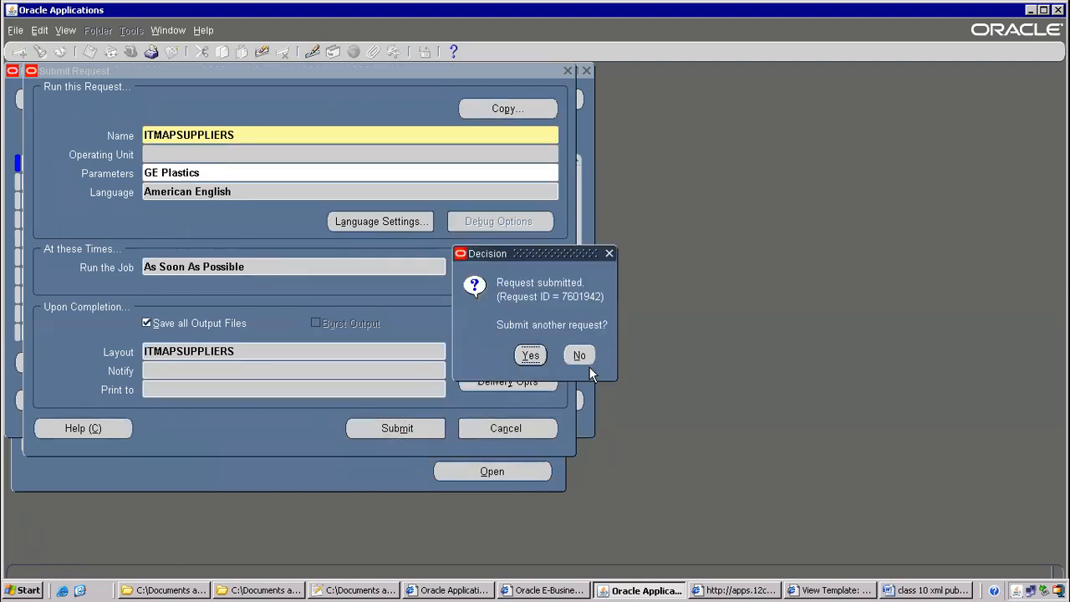
left_click(587, 361)
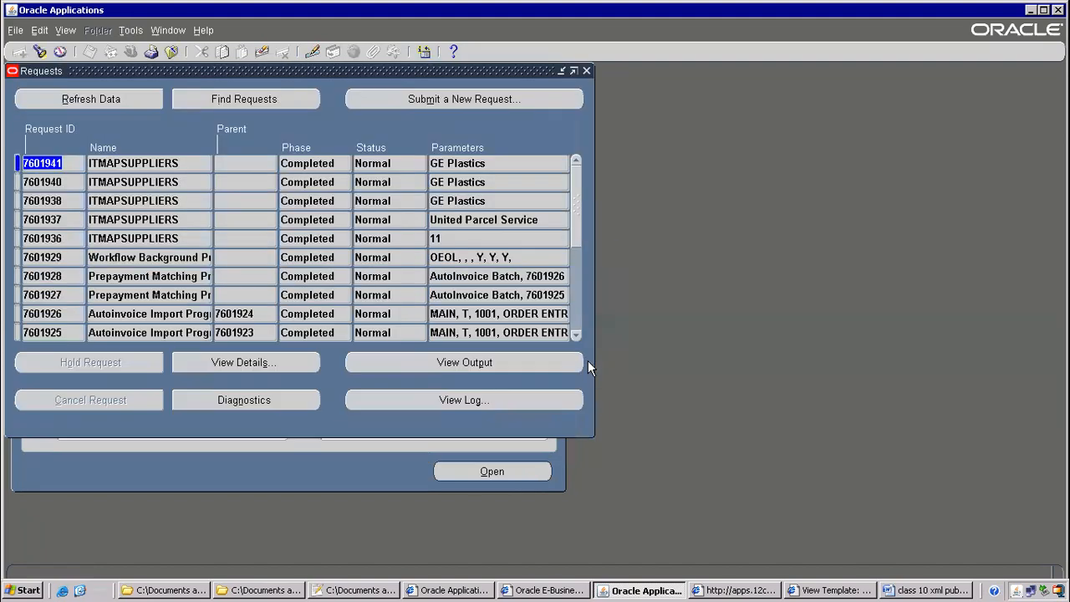
Refresh until request 7601942 shows Completed/Normal and open its output
left_click(136, 104)
left_click(134, 101)
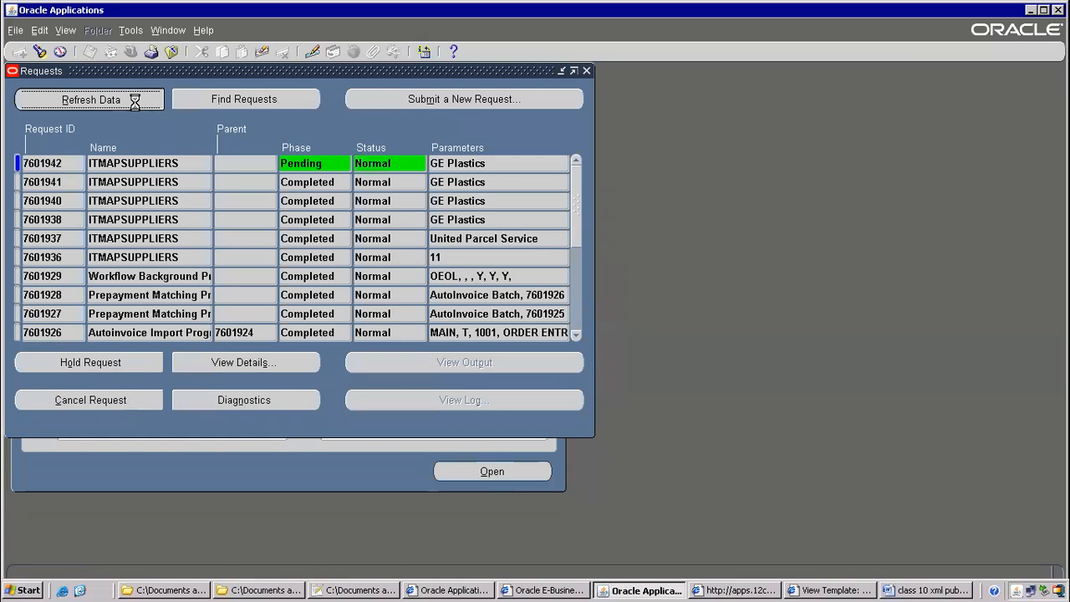
left_click(135, 101)
left_click(135, 101)
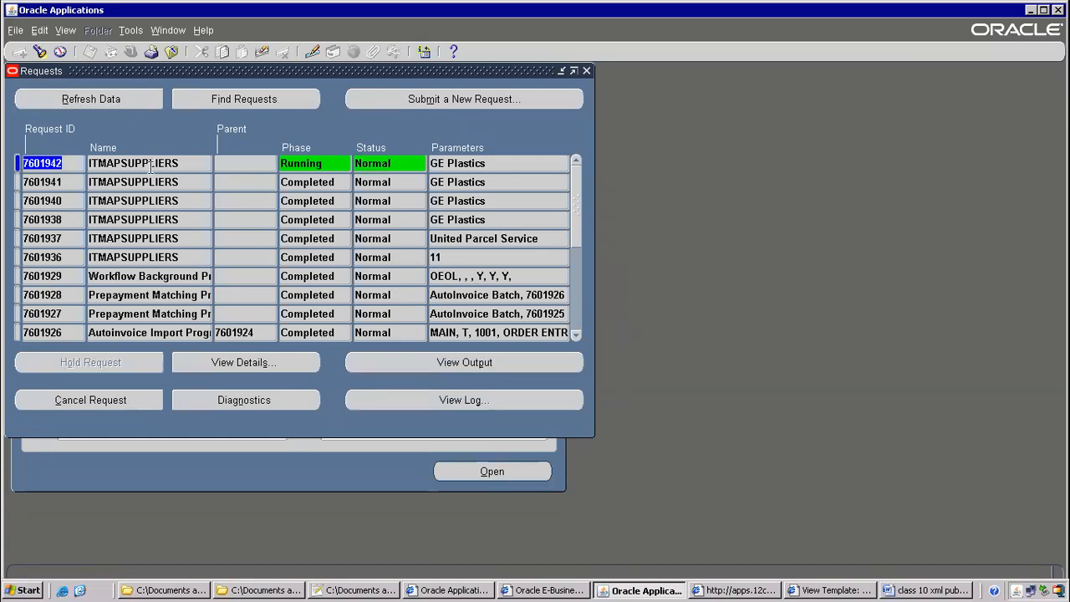
left_click(106, 101)
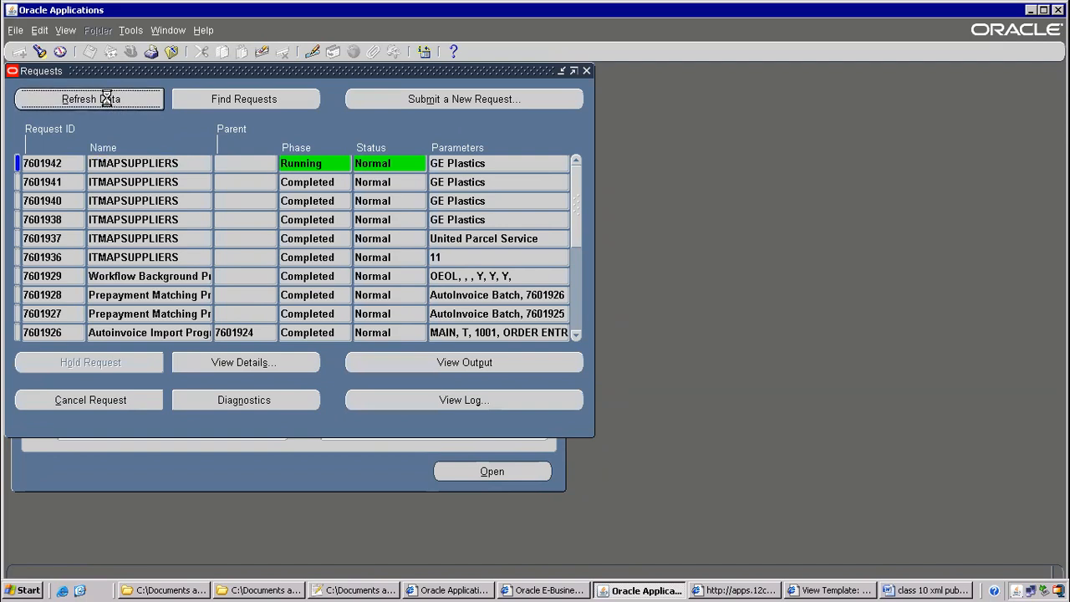
left_click(526, 364)
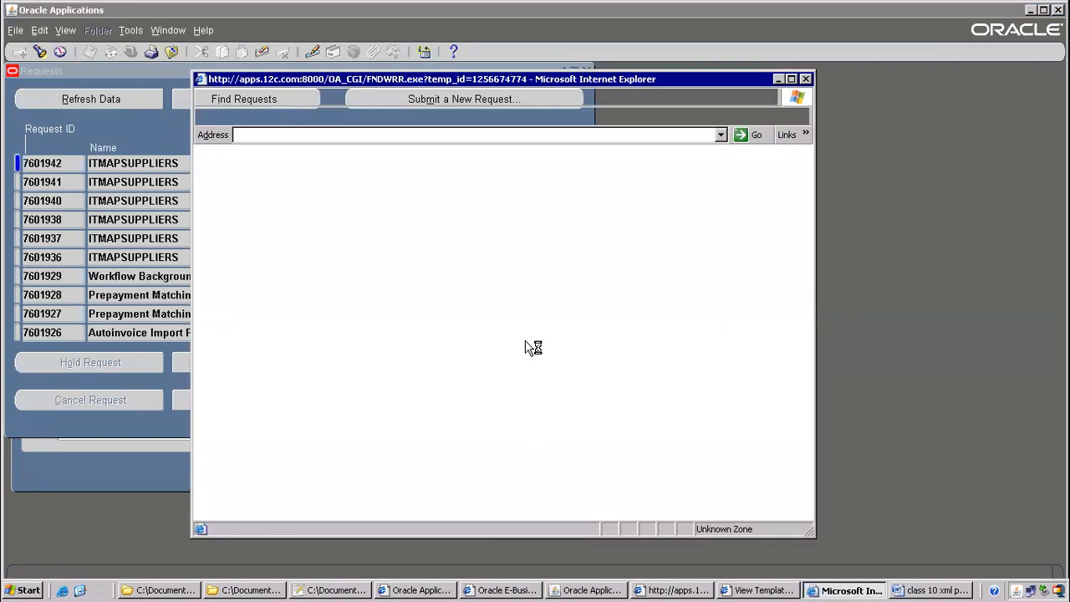
left_click(436, 365)
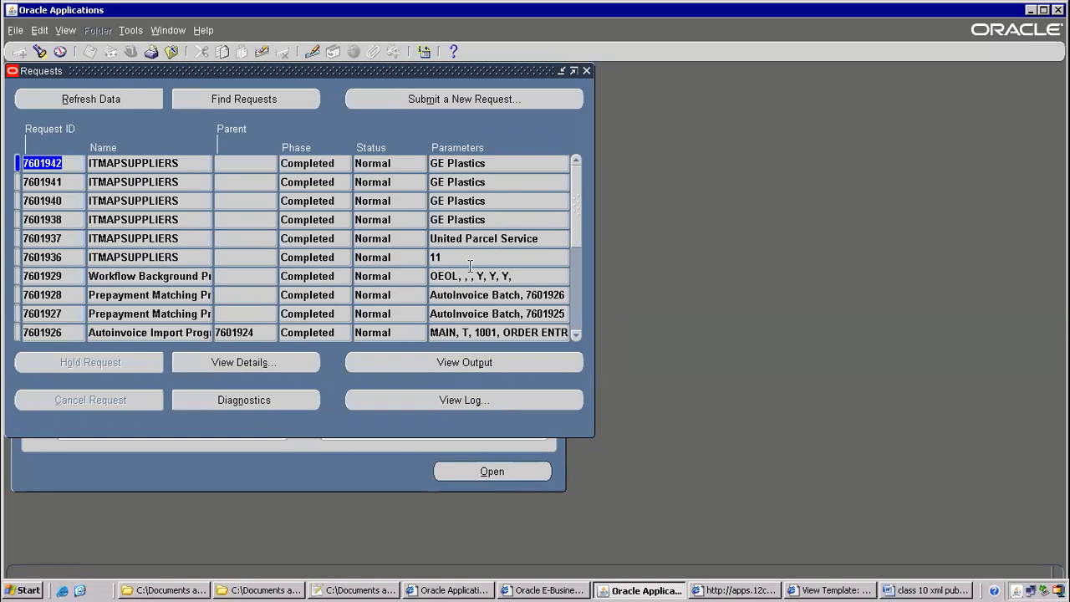
Open request 7601942's output in Excel, listing GE Plastics vendors with payment term and address
left_click(432, 367)
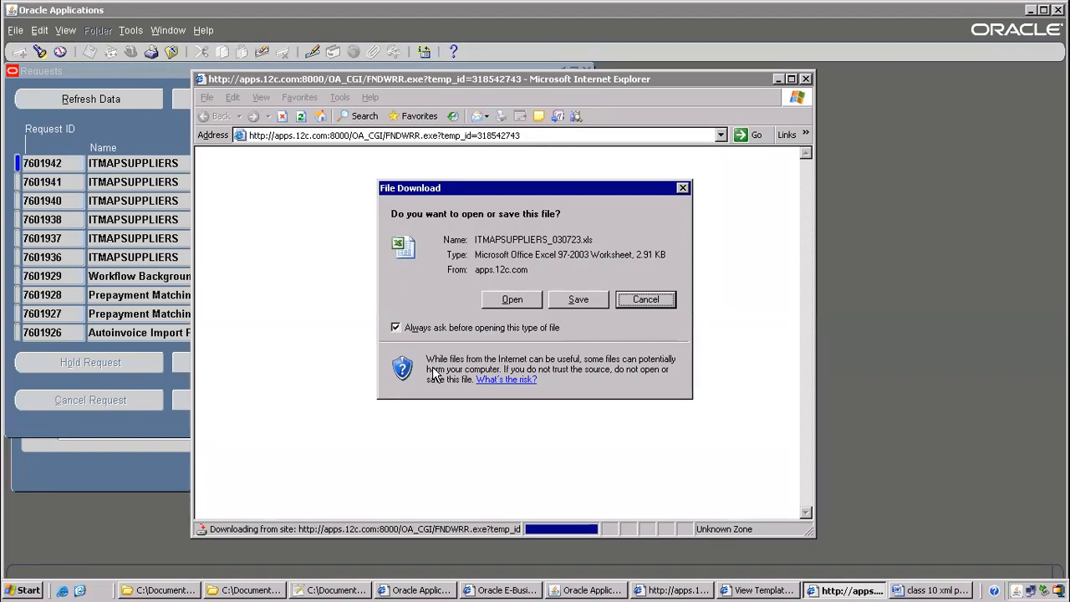
left_click(513, 300)
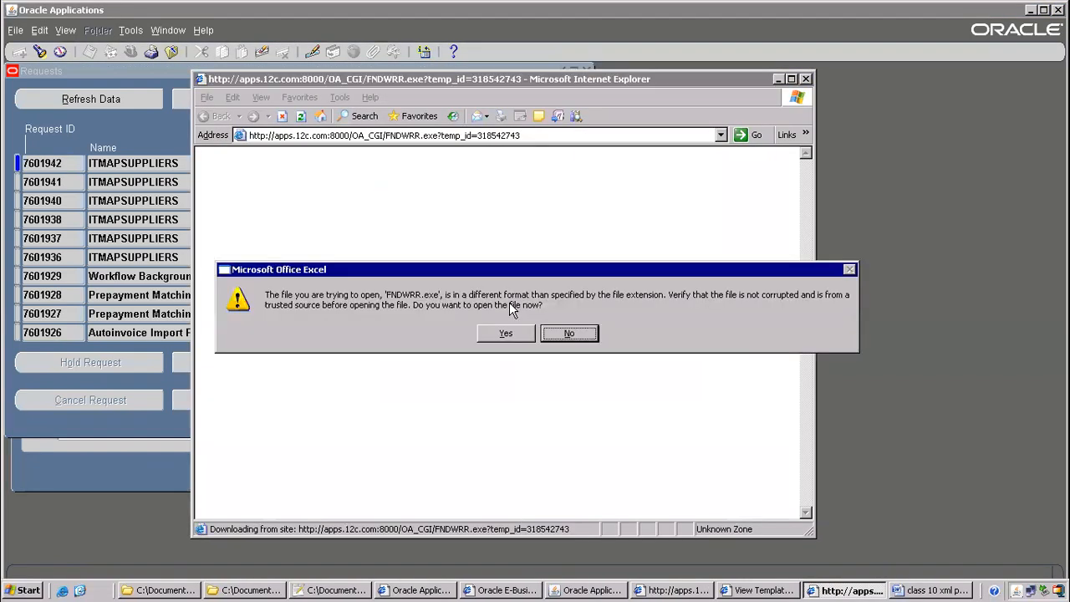
left_click(508, 334)
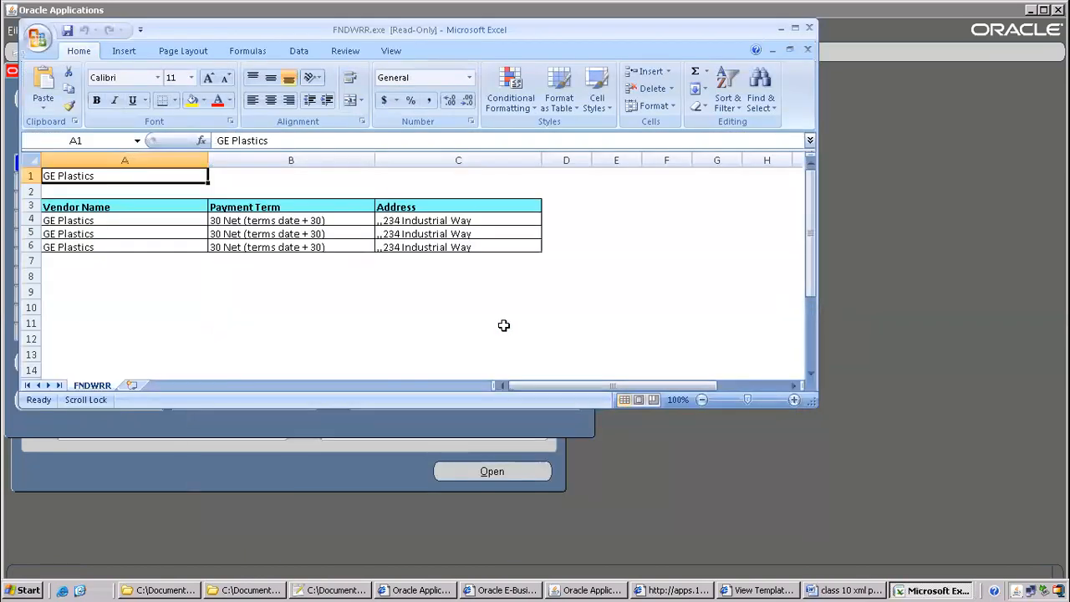
left_click(848, 590)
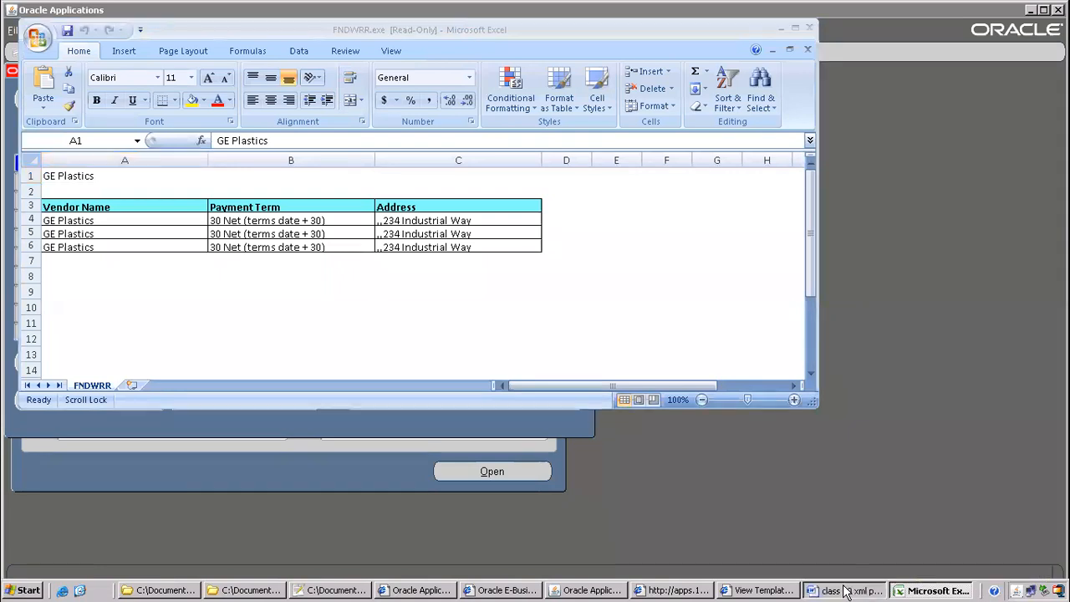
Select the 'Data template – xml file' line in the notes, then bring up ITMAPSUPPLIERS.xml in Notepad++
scroll(157, 230, "up", 3)
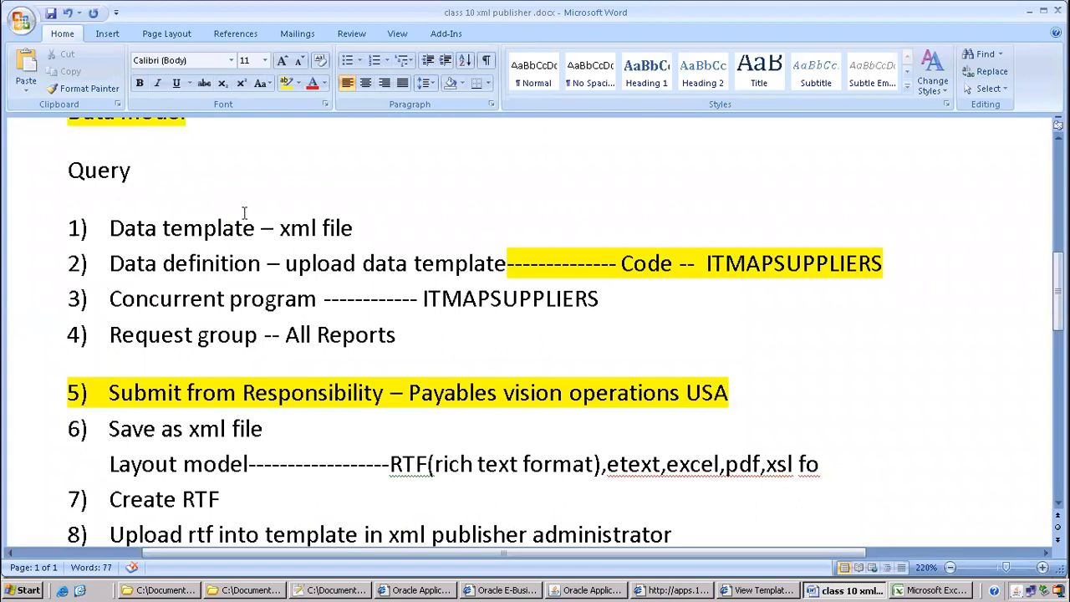
left_click_drag(110, 229, 375, 234)
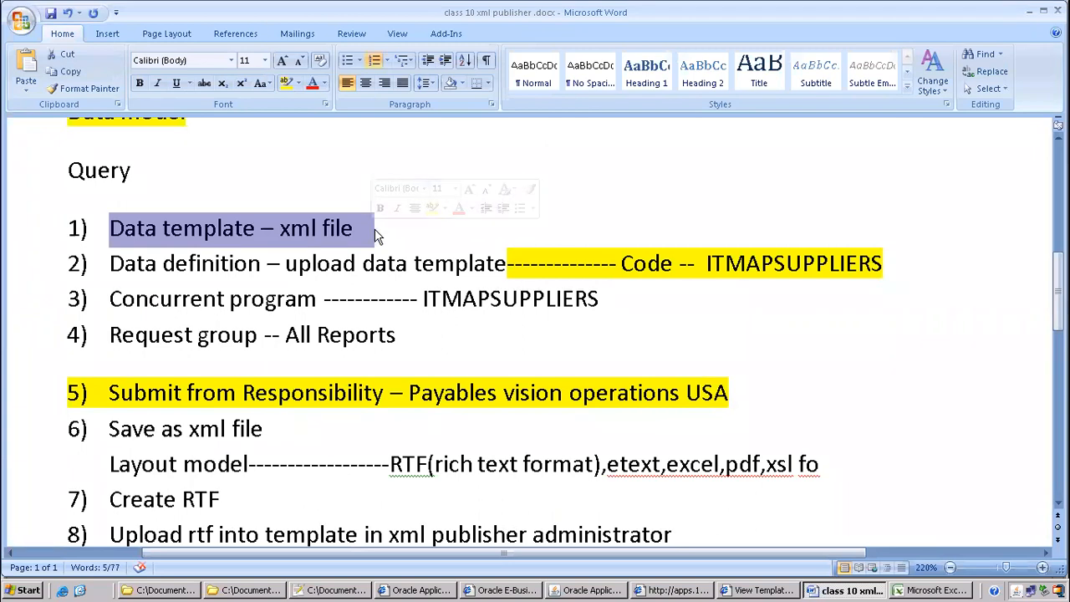
right_click(263, 254)
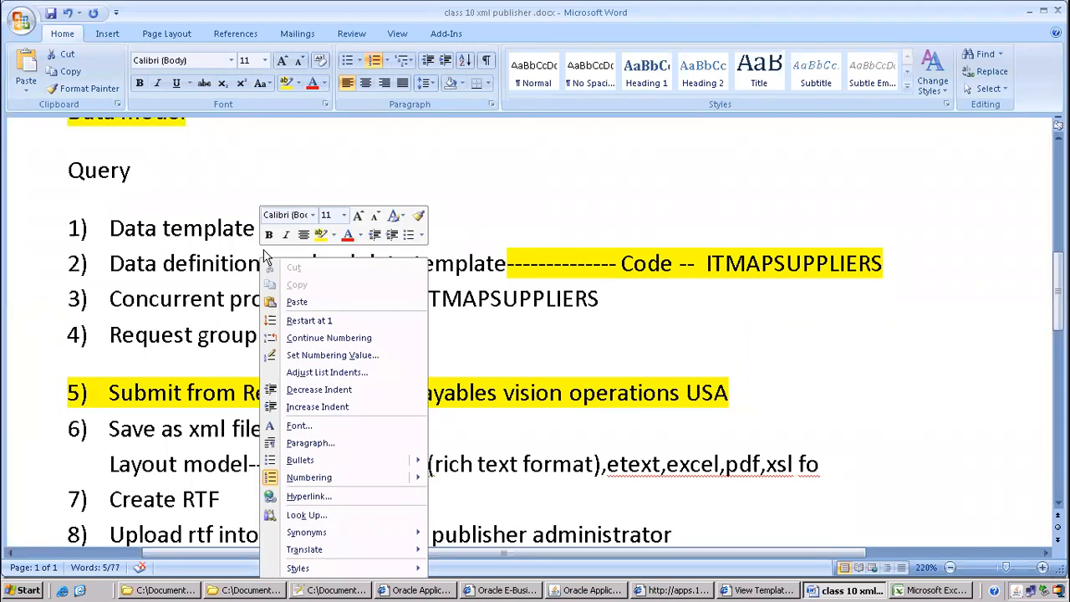
right_click(227, 249)
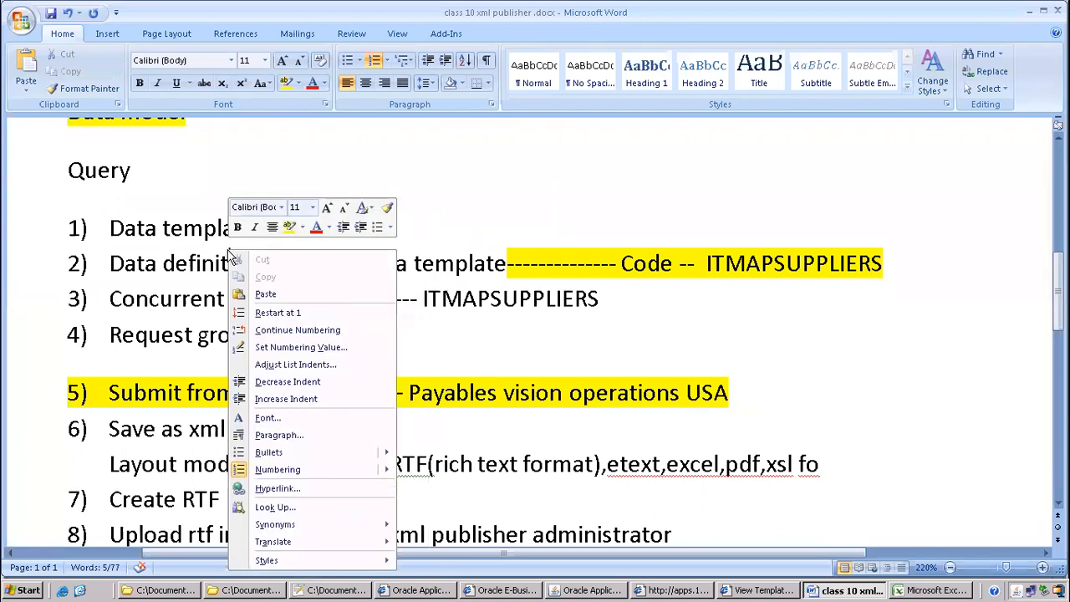
left_click(339, 590)
left_click(391, 137)
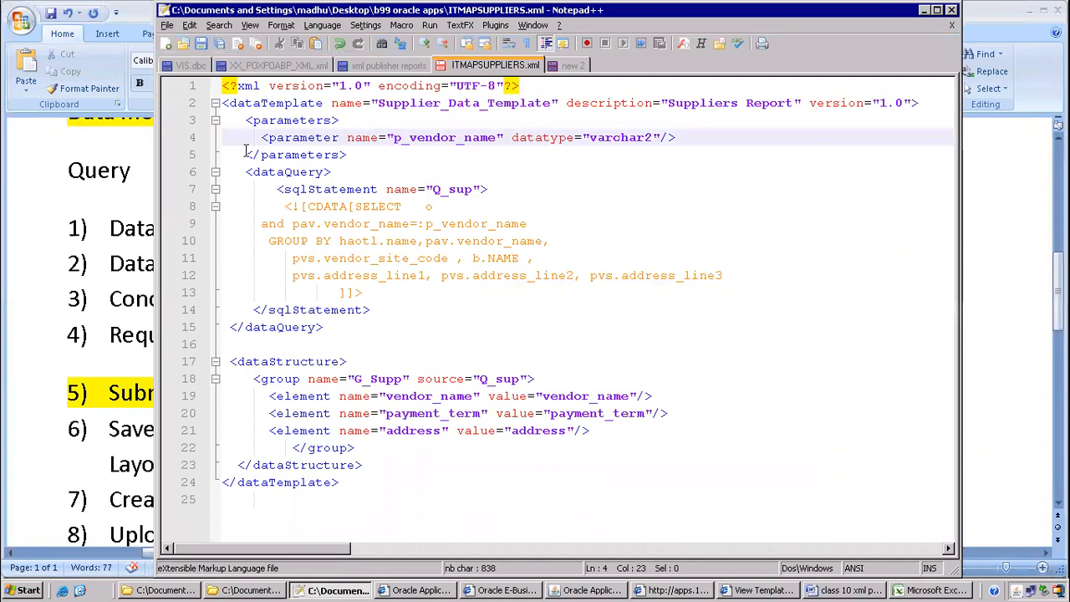
Collapse the dataTemplate block, point out its name and version attributes, then expand it again
left_click(212, 104)
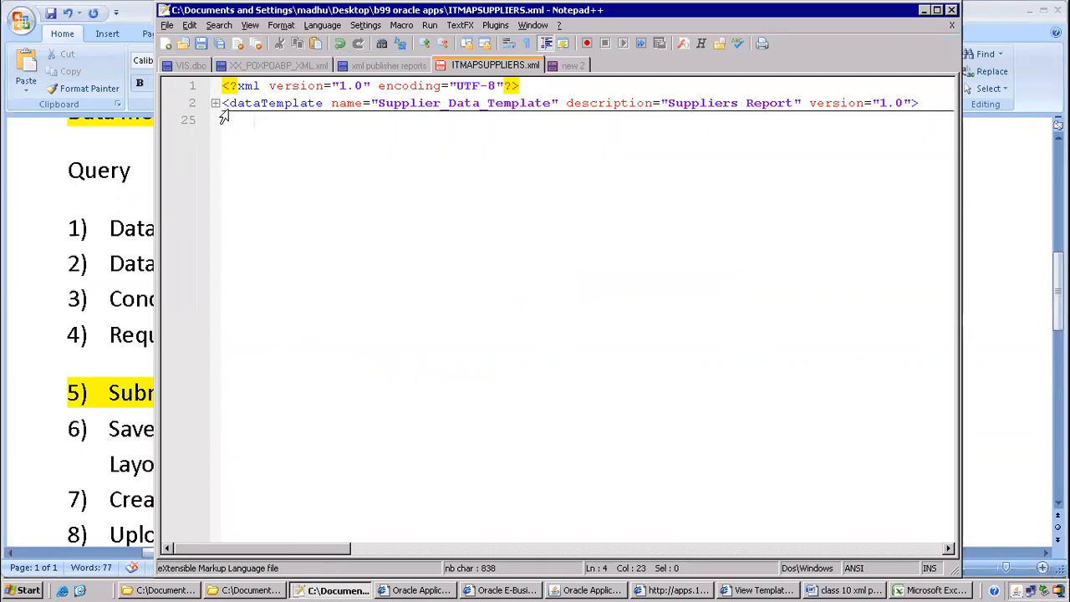
left_click(259, 101)
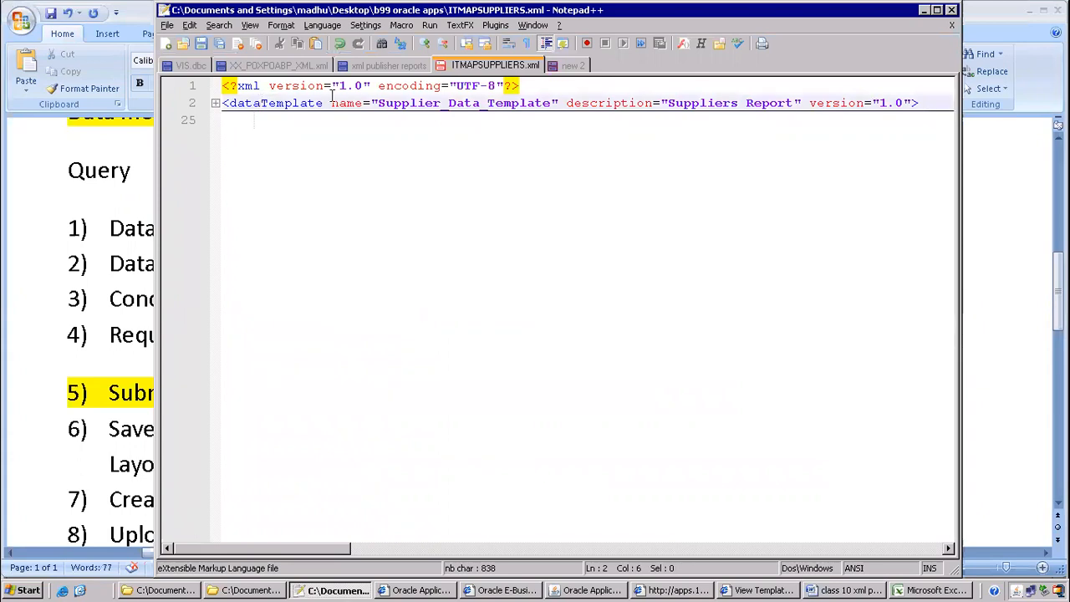
left_click(348, 97)
left_click(615, 114)
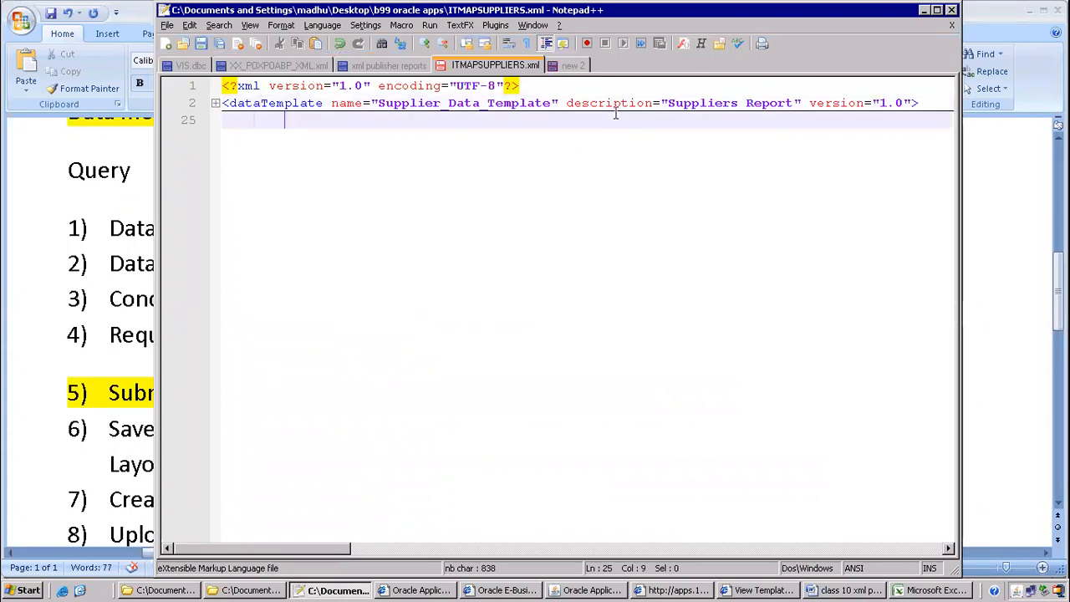
left_click(839, 98)
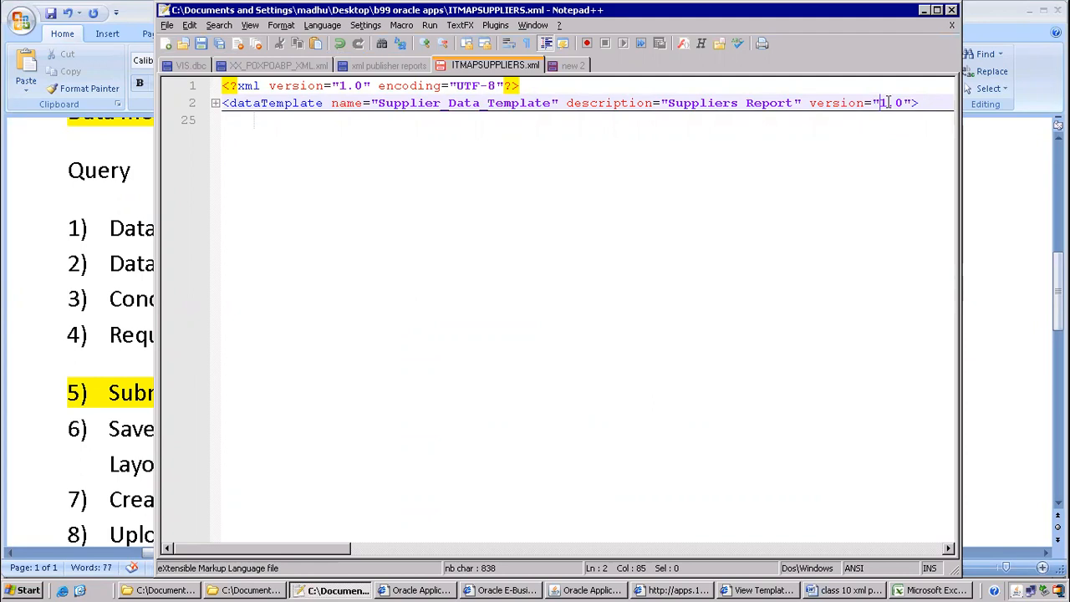
left_click(215, 102)
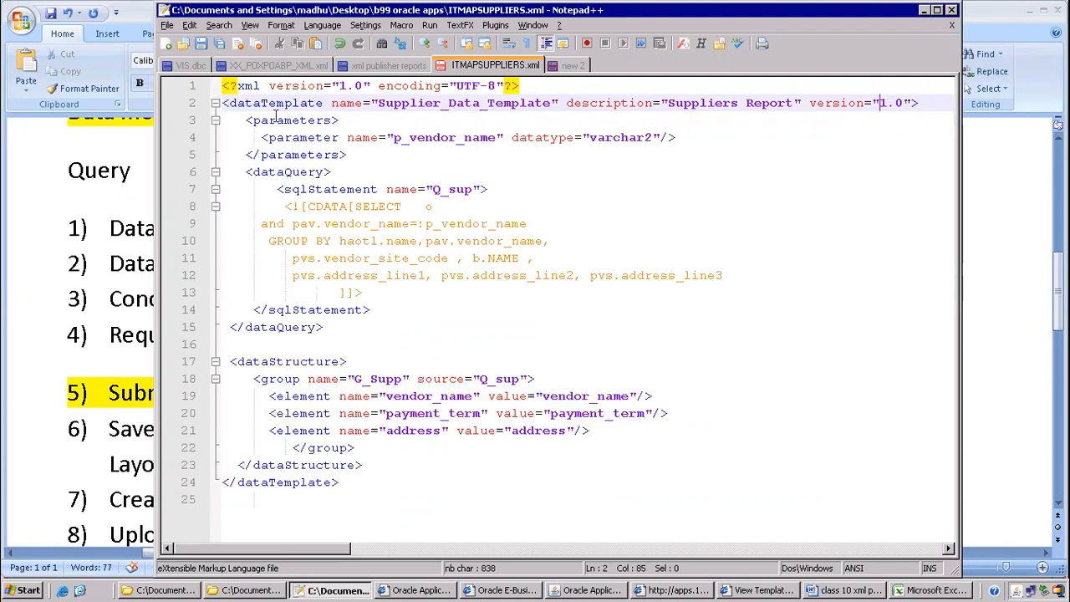
Fold the parameters, dataQuery and dataStructure sections to show the template outline
key("Down")
key("Down")
key("Down")
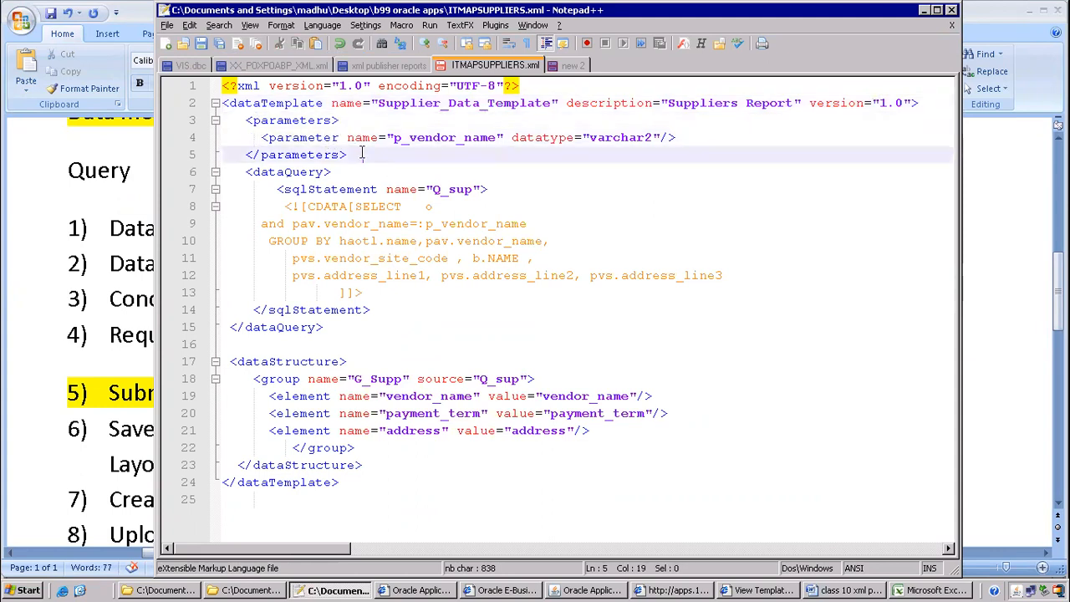
left_click(215, 120)
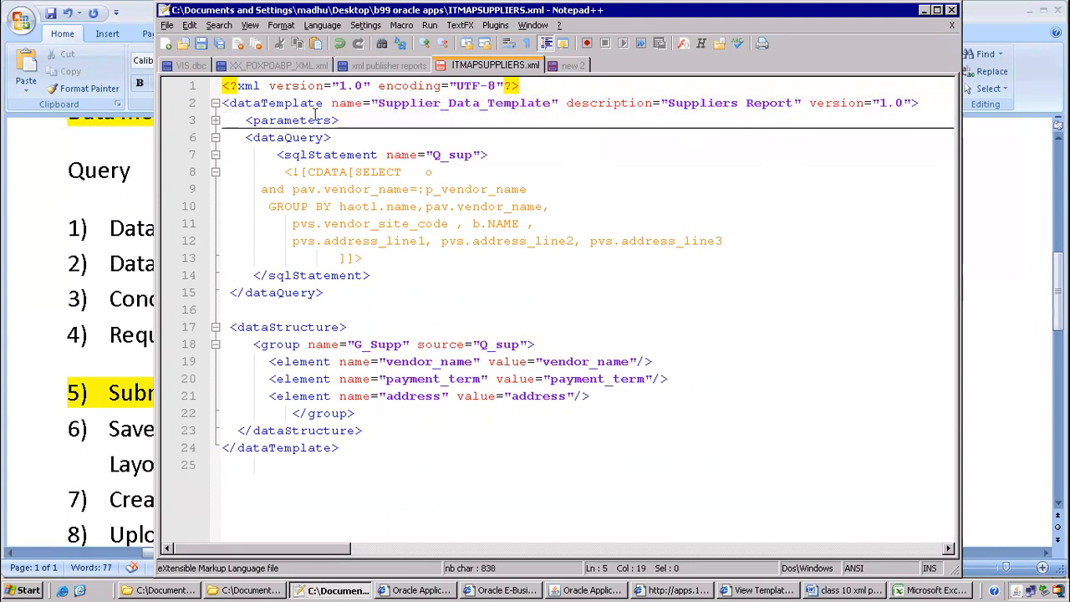
left_click(215, 138)
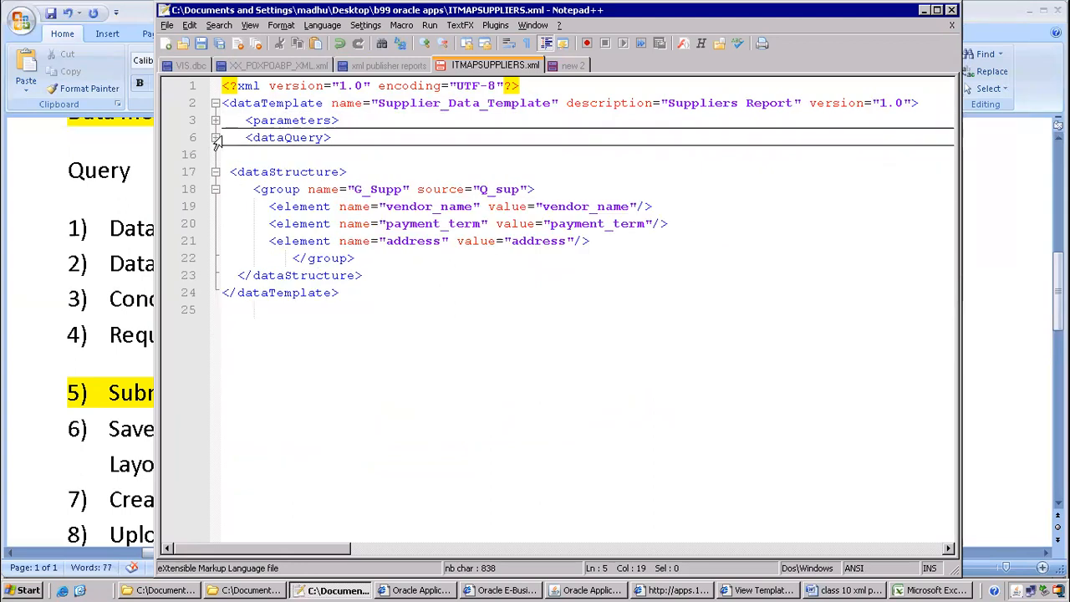
left_click(214, 171)
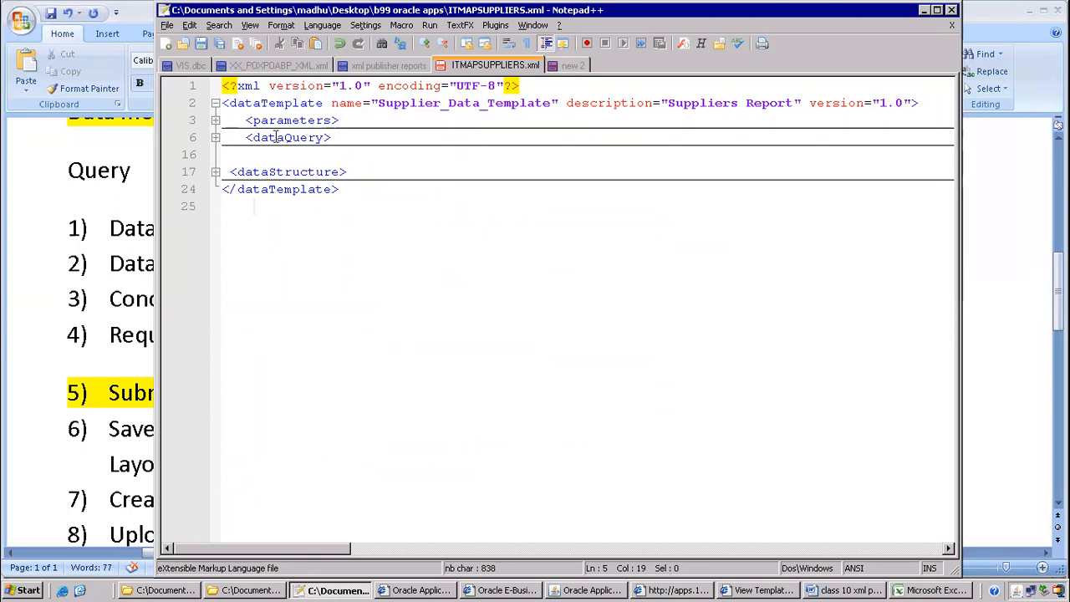
left_click(590, 590)
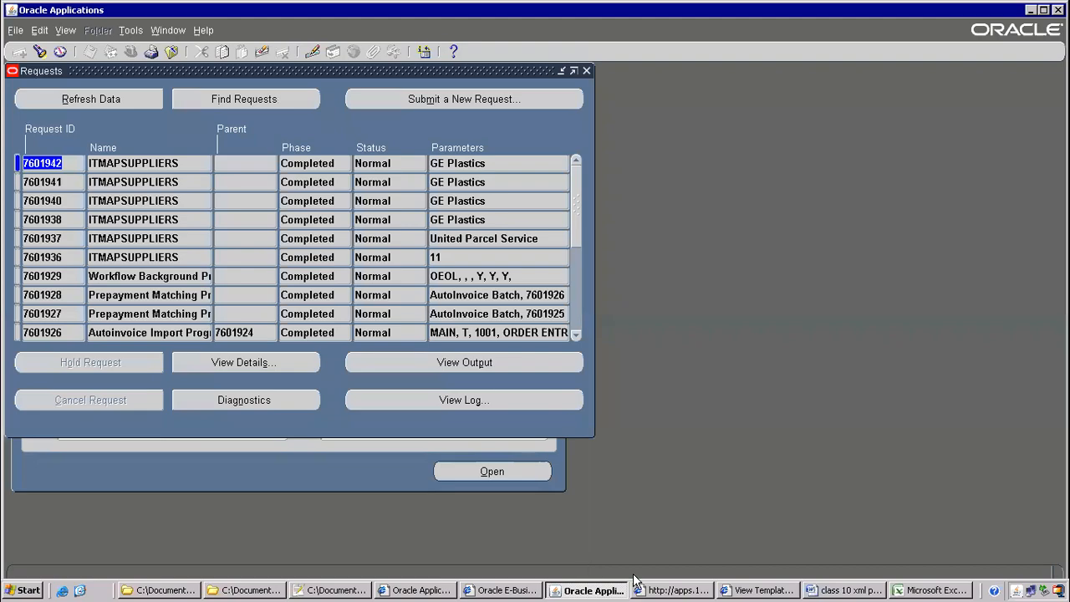
Search XML Publisher's Data Definitions page to list all active data definitions
left_click(762, 588)
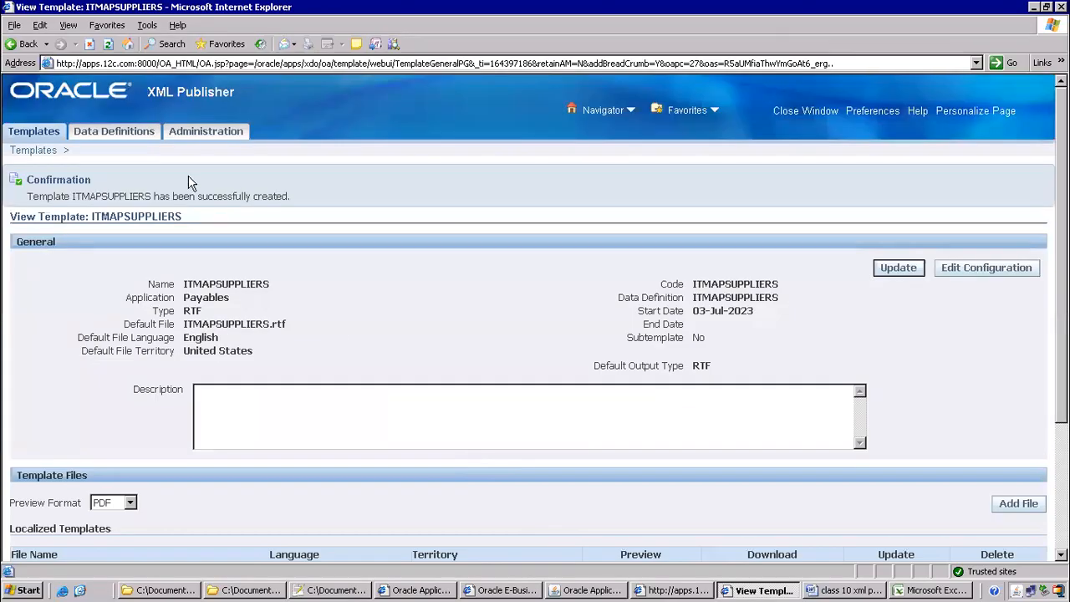
left_click(99, 134)
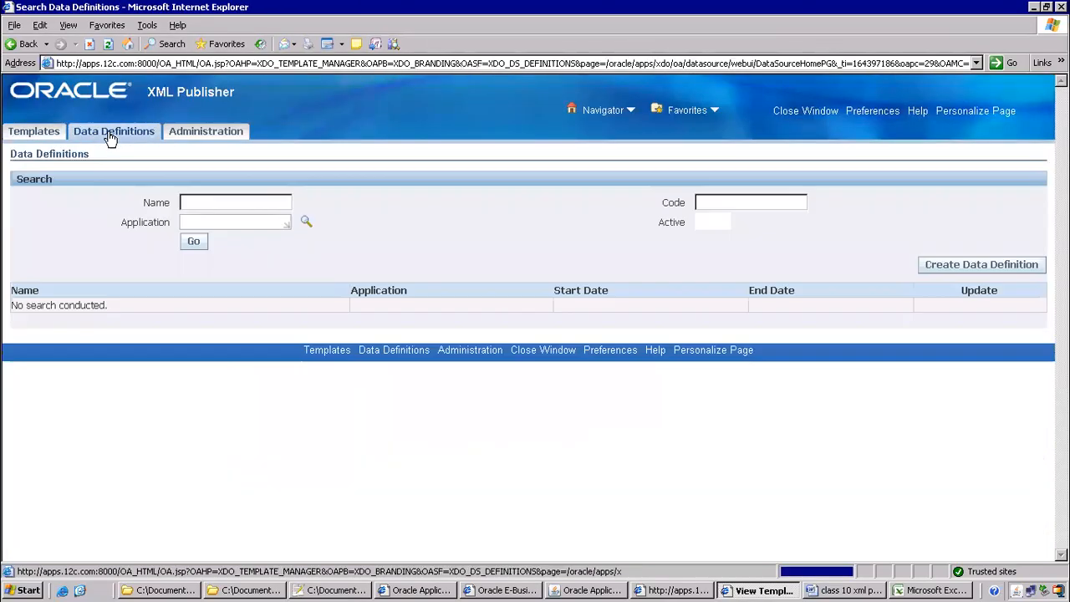
left_click(194, 242)
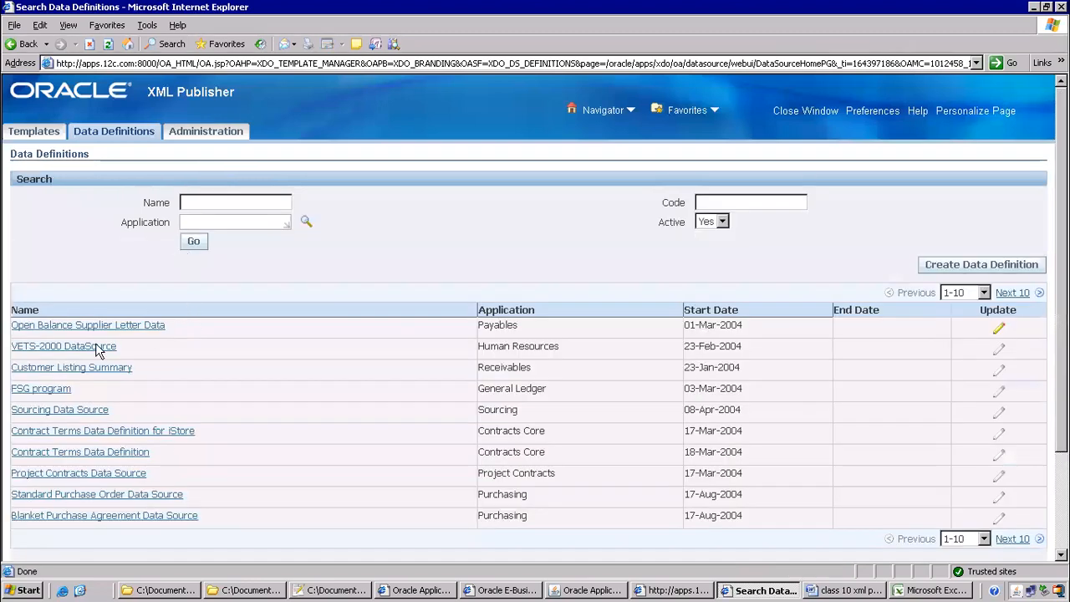
View the Open Balance Supplier Letter and Standard Purchase Order Data Source definitions
left_click(84, 328)
scroll(455, 367, "down", 3)
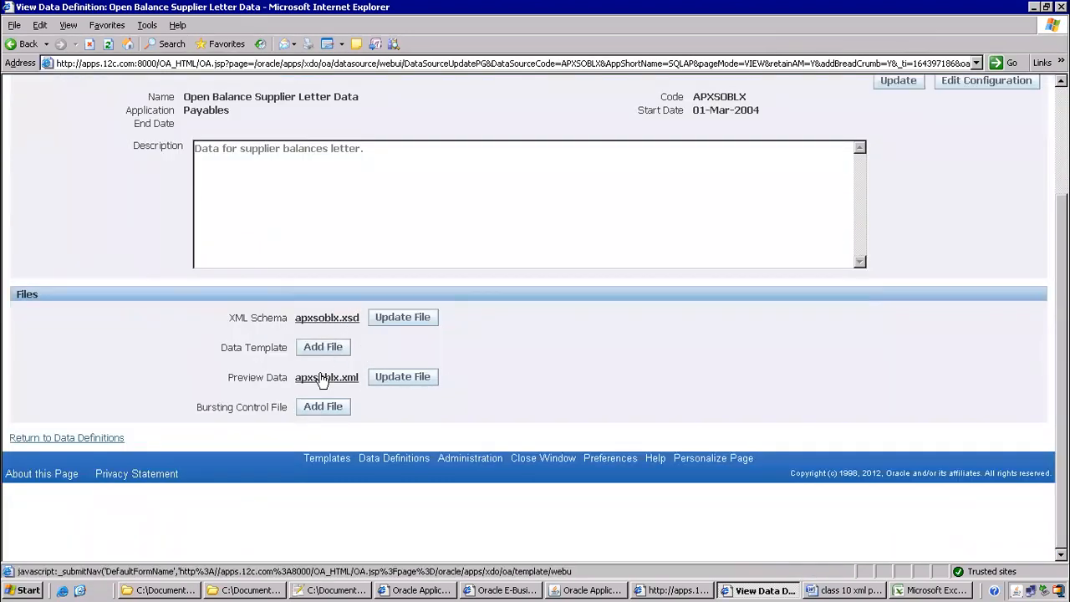
scroll(117, 226, "up", 3)
left_click(33, 47)
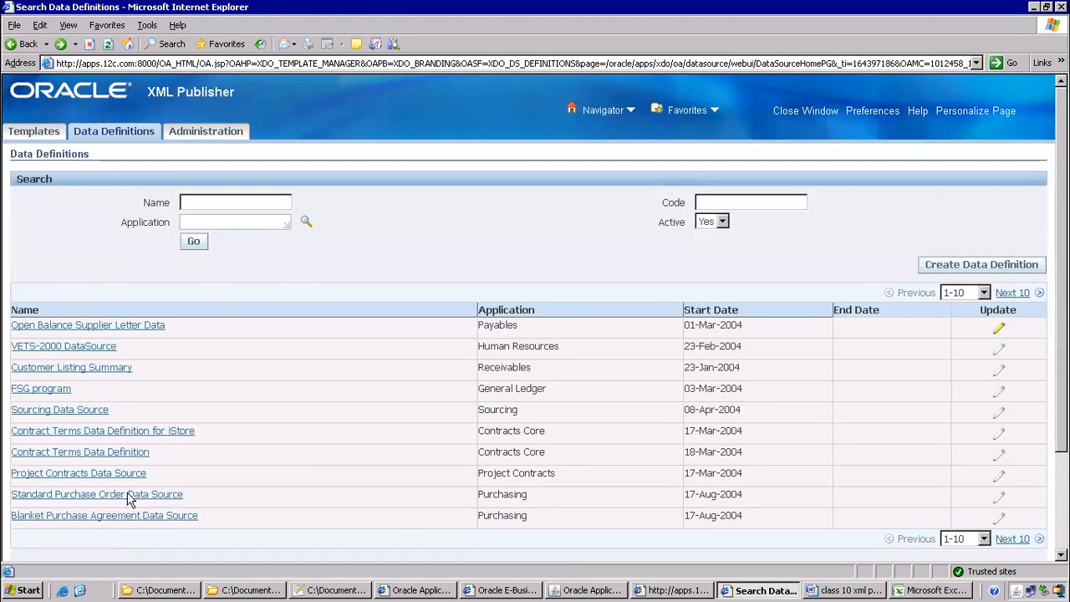
left_click(159, 493)
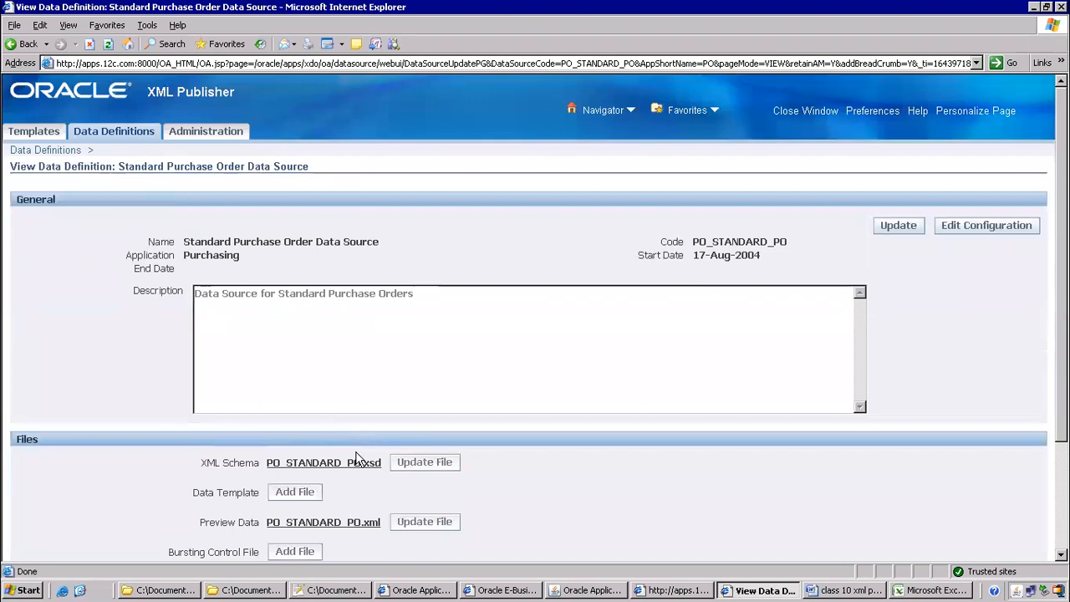
left_click(15, 45)
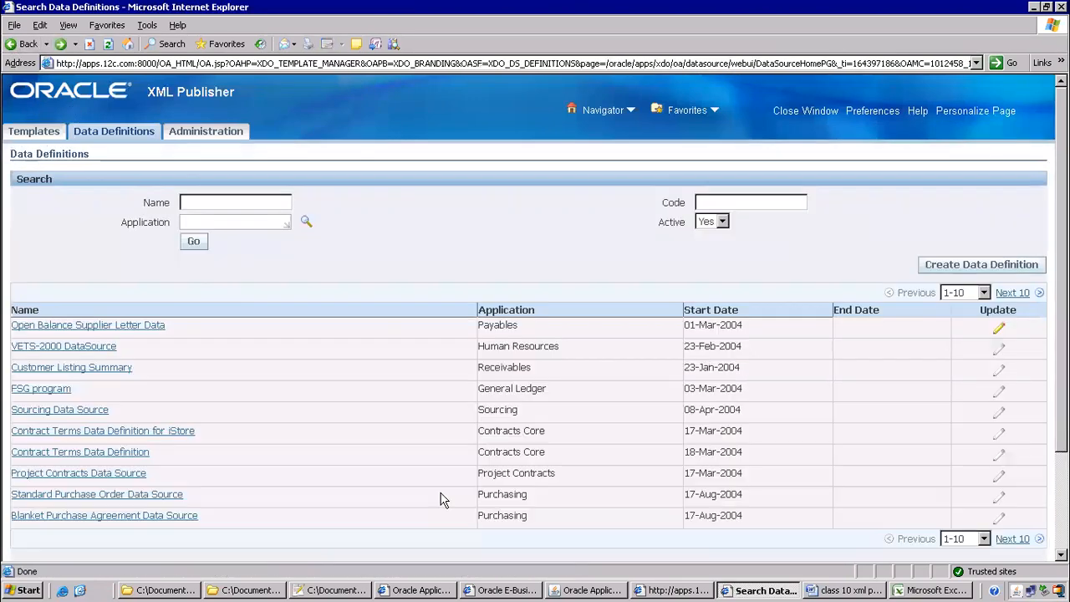
Page to definitions 11–20, view Concurrent Program Details, then reload the page and resend data
scroll(434, 498, "down", 3)
left_click(1014, 164)
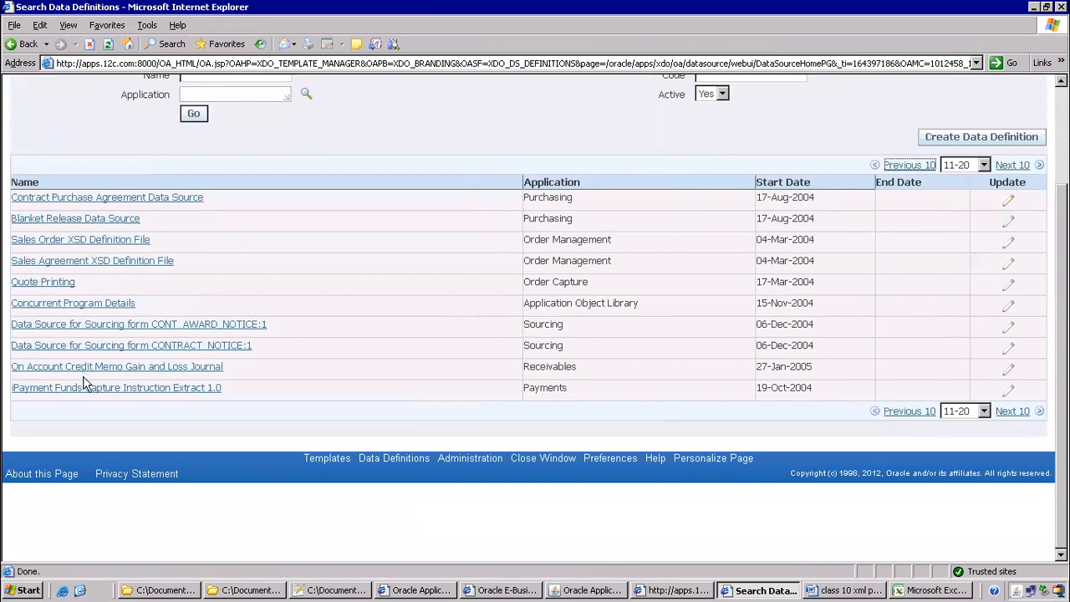
left_click(91, 305)
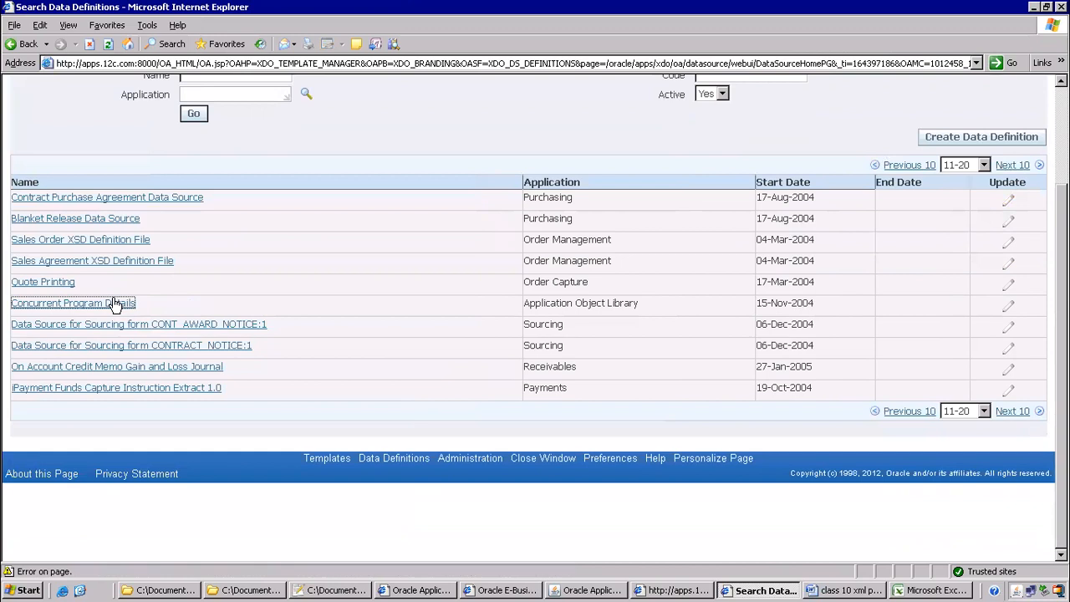
scroll(298, 345, "up", 3)
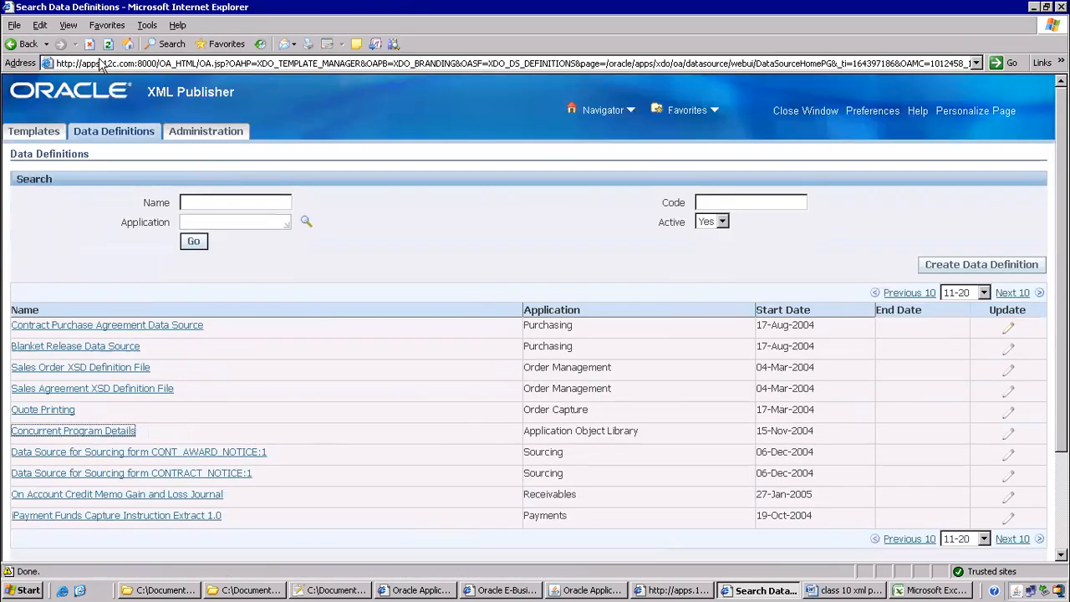
left_click(108, 43)
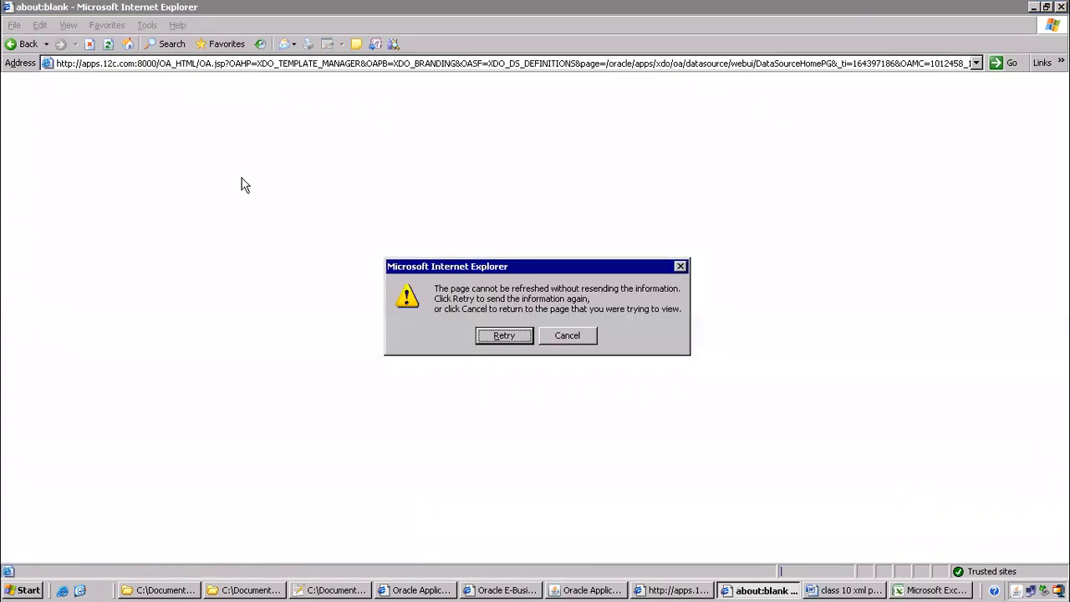
left_click(506, 339)
Filter the data definitions search to the Payables application
left_click(233, 219)
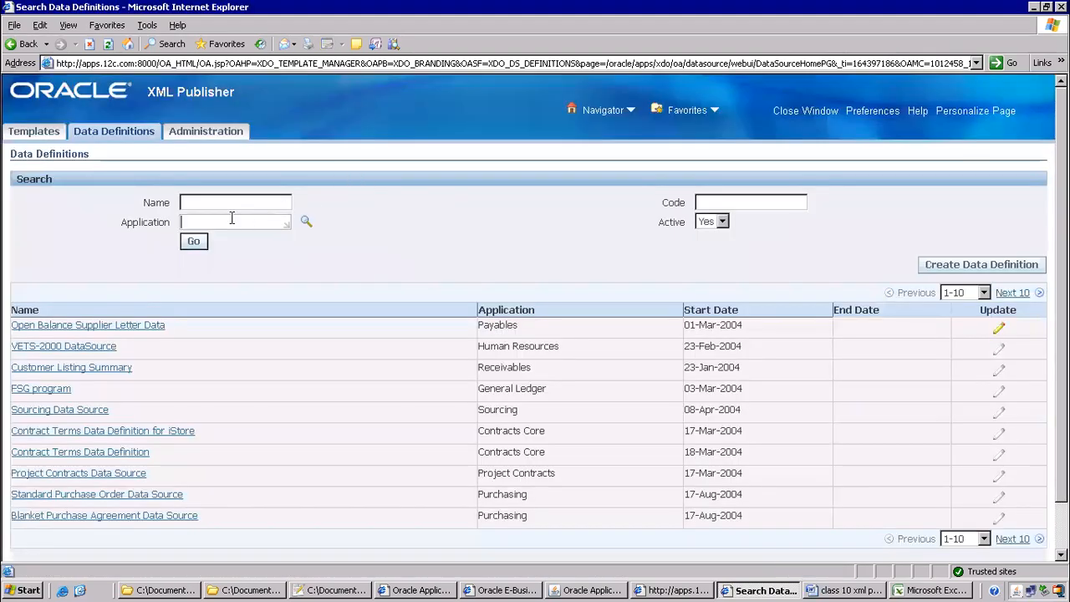
type("Payables")
left_click(193, 241)
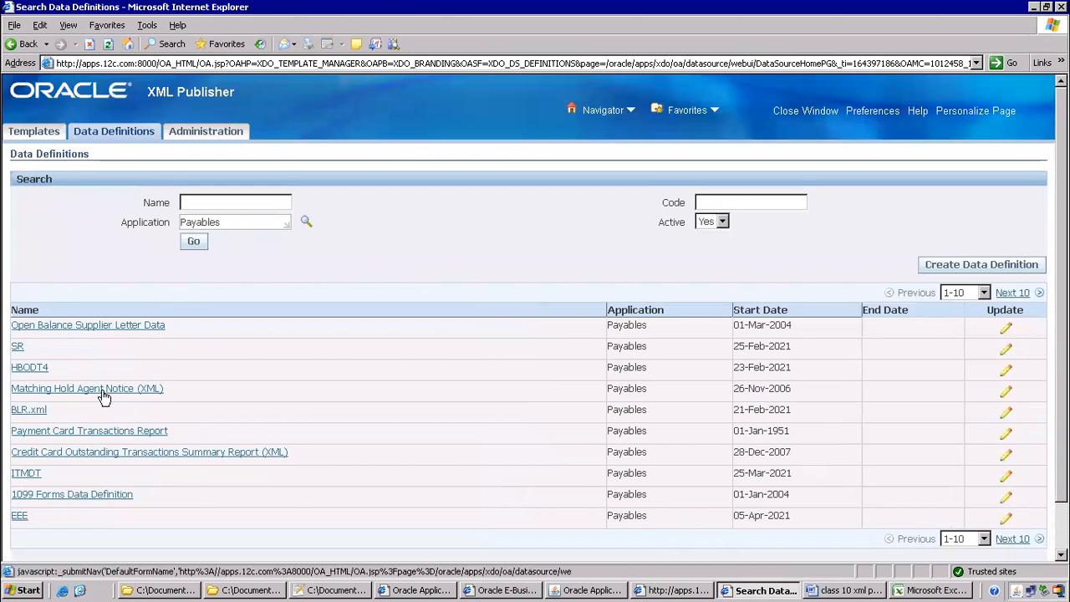
Open Matching Hold Agent Notice (XML) and its APXMHLET_XML.xml data template file
left_click(71, 391)
scroll(530, 318, "down", 3)
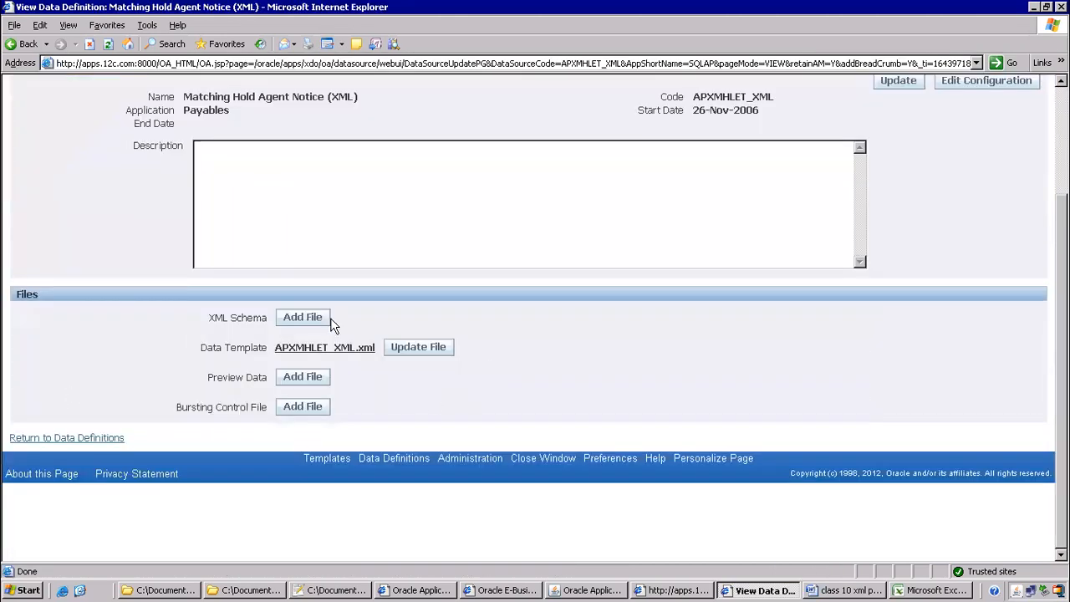
scroll(323, 266, "up", 3)
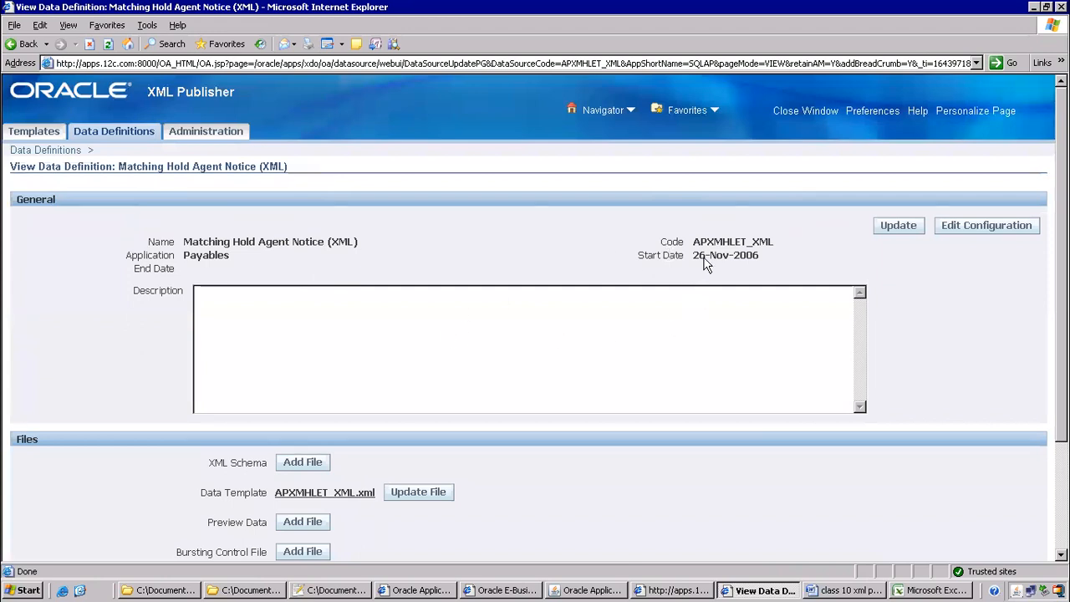
left_click_drag(710, 255, 780, 254)
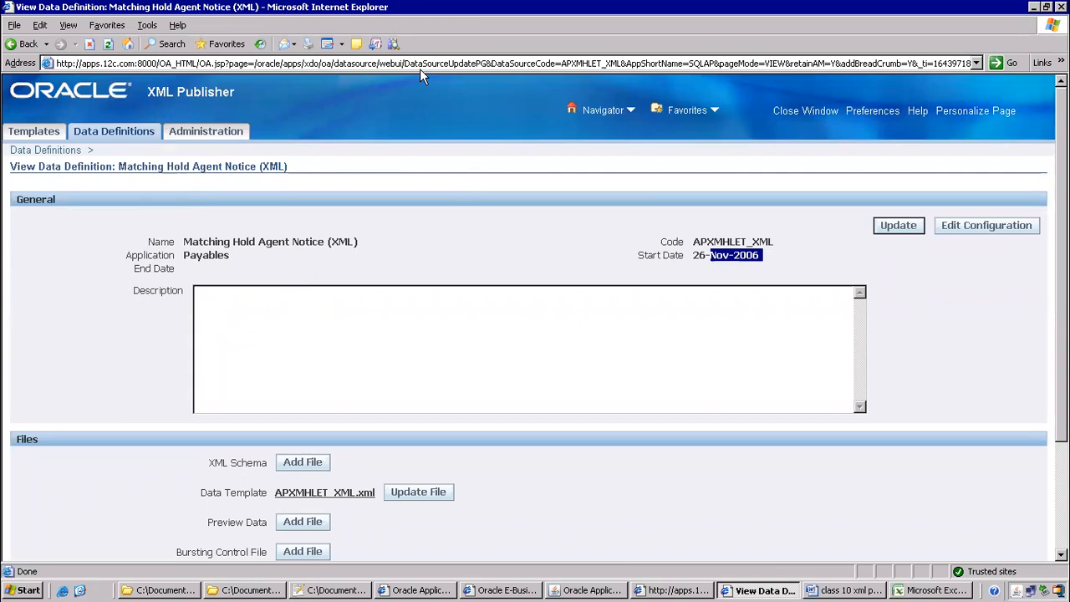
scroll(476, 234, "down", 3)
left_click(341, 346)
left_click(527, 307)
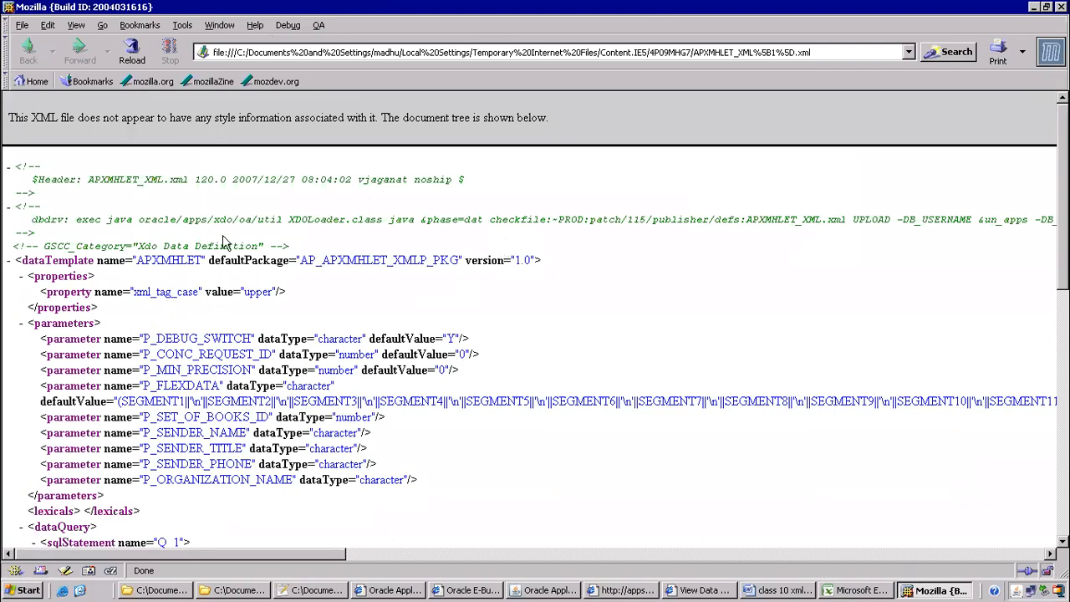
Collapse the parameters and dataQuery sections of the APXMHLET_XML.xml tree
scroll(108, 251, "down", 3)
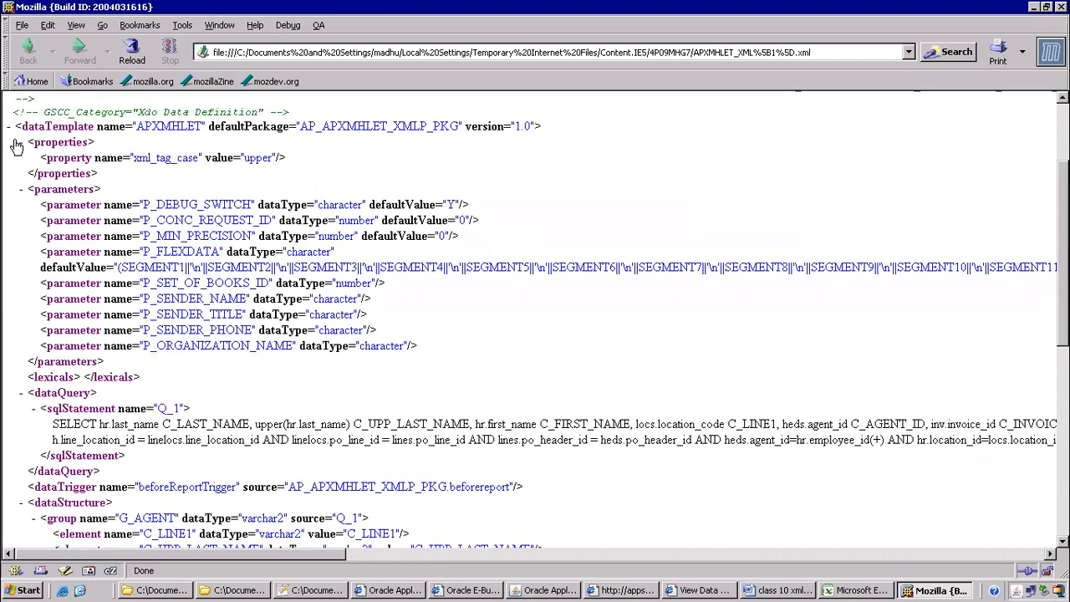
left_click_drag(34, 142, 284, 179)
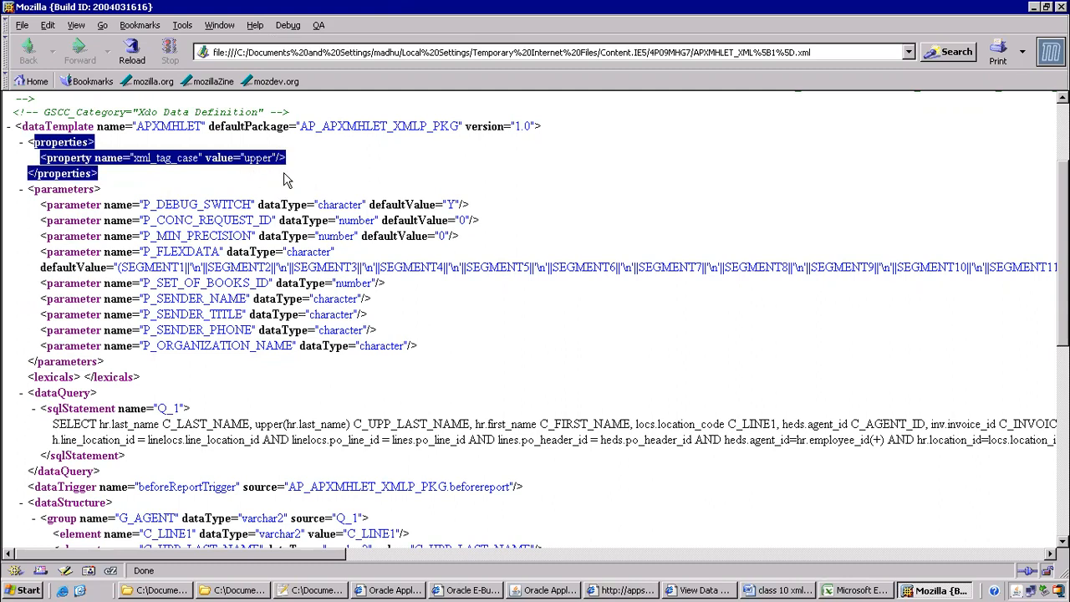
left_click(21, 190)
left_click_drag(34, 205, 194, 205)
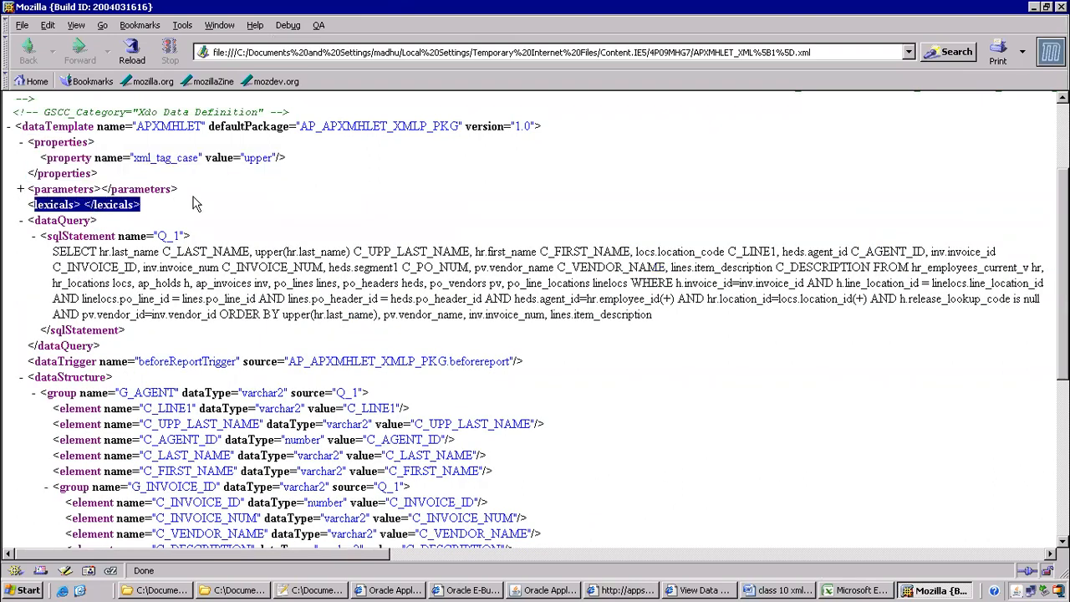
left_click(20, 220)
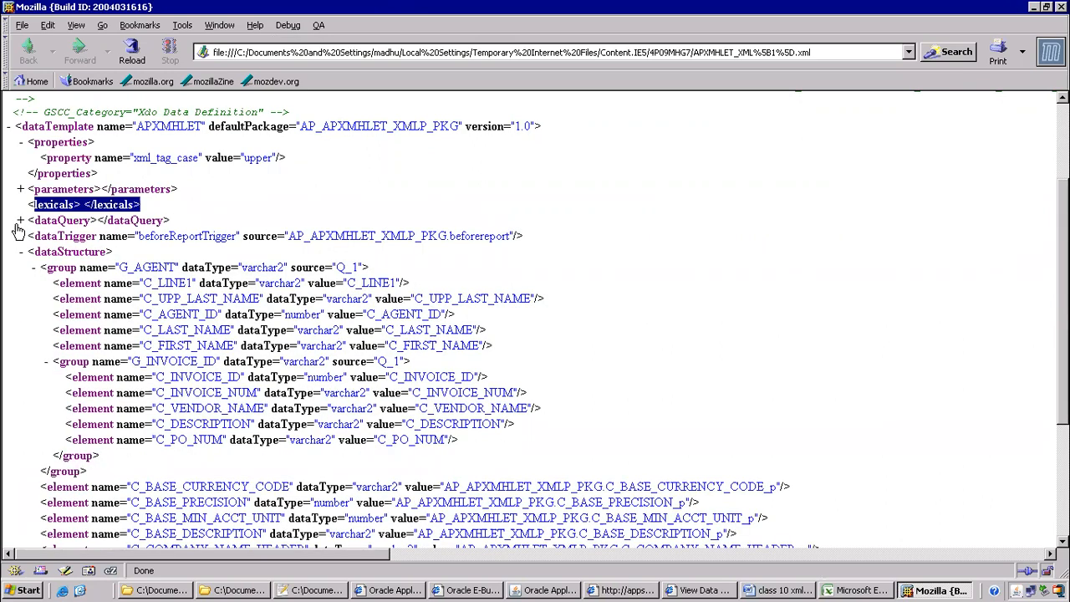
left_click_drag(36, 237, 368, 241)
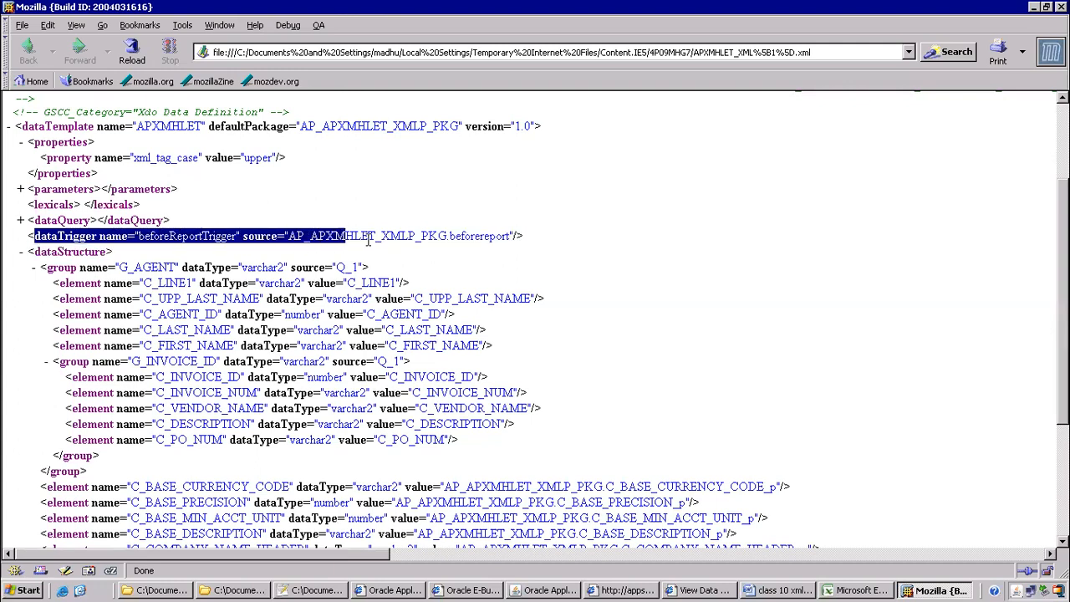
left_click(341, 236)
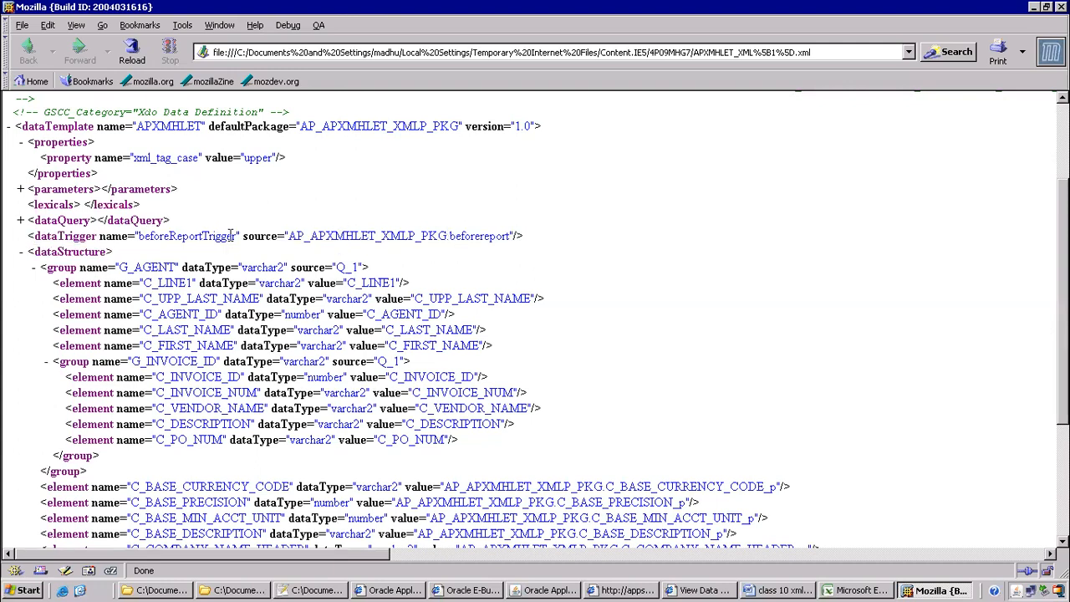
Highlight the properties, xml_tag_case 'upper', and AP_APXMHLET_XMLP_PKG.beforereport trigger source, then show the desktop
scroll(59, 252, "down", 4)
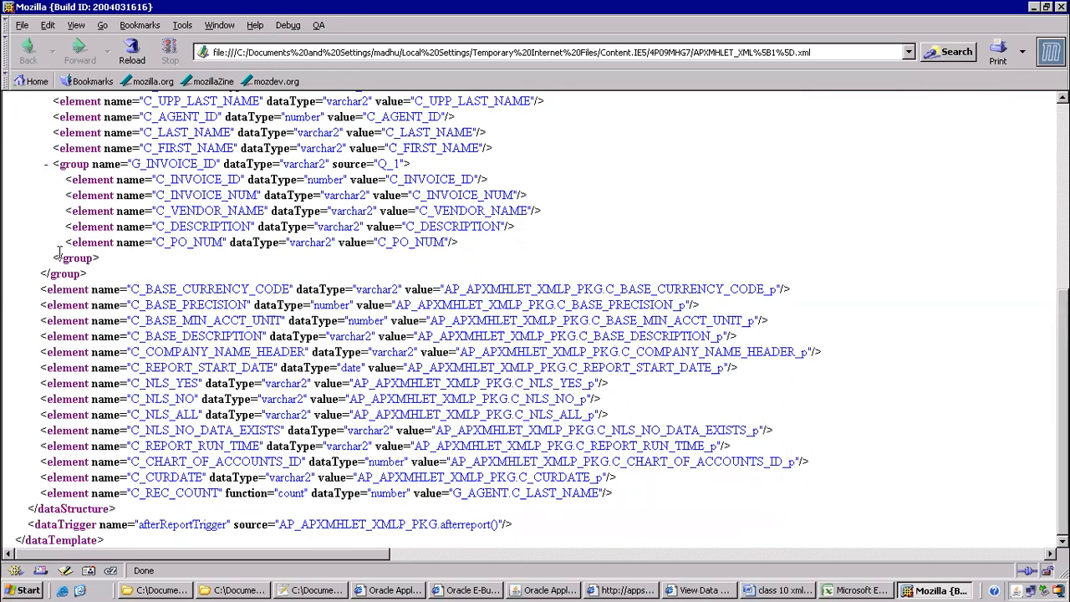
scroll(58, 253, "up", 6)
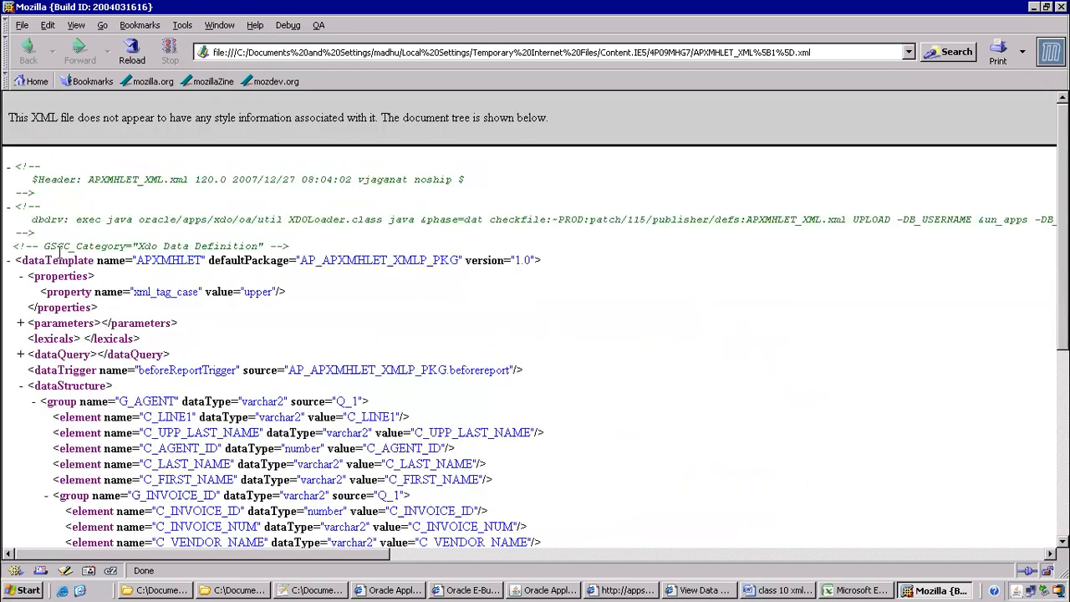
left_click_drag(30, 276, 234, 316)
scroll(234, 316, "down", 1)
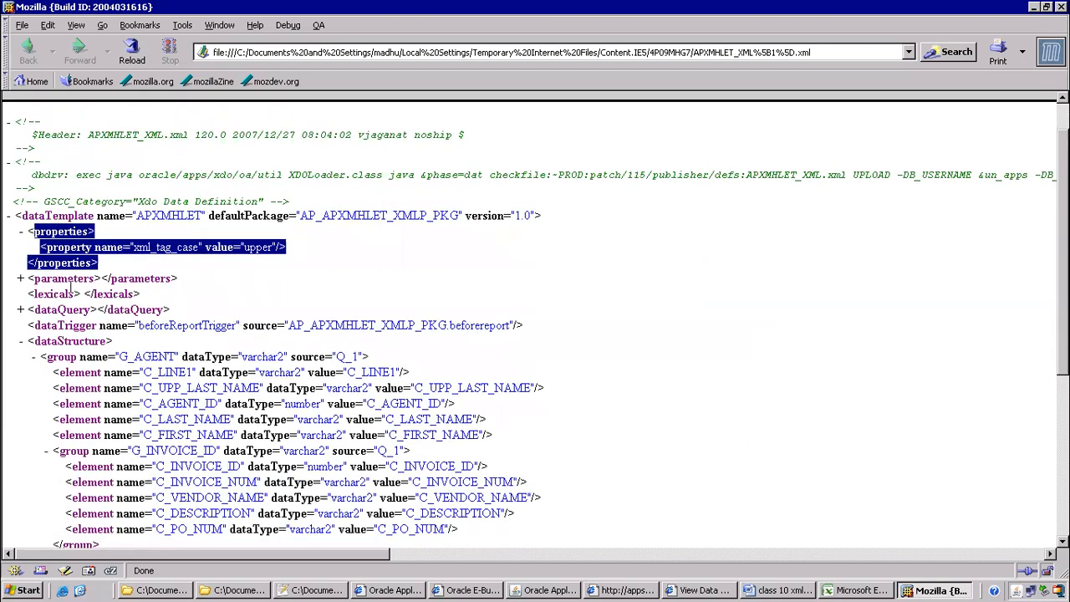
left_click_drag(33, 293, 186, 303)
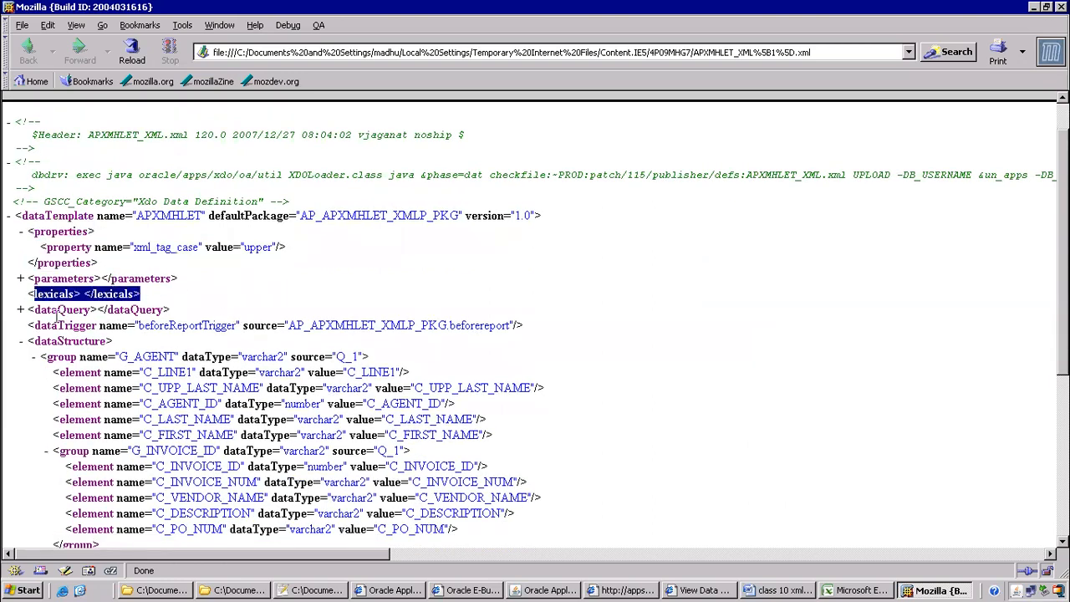
left_click_drag(31, 309, 170, 309)
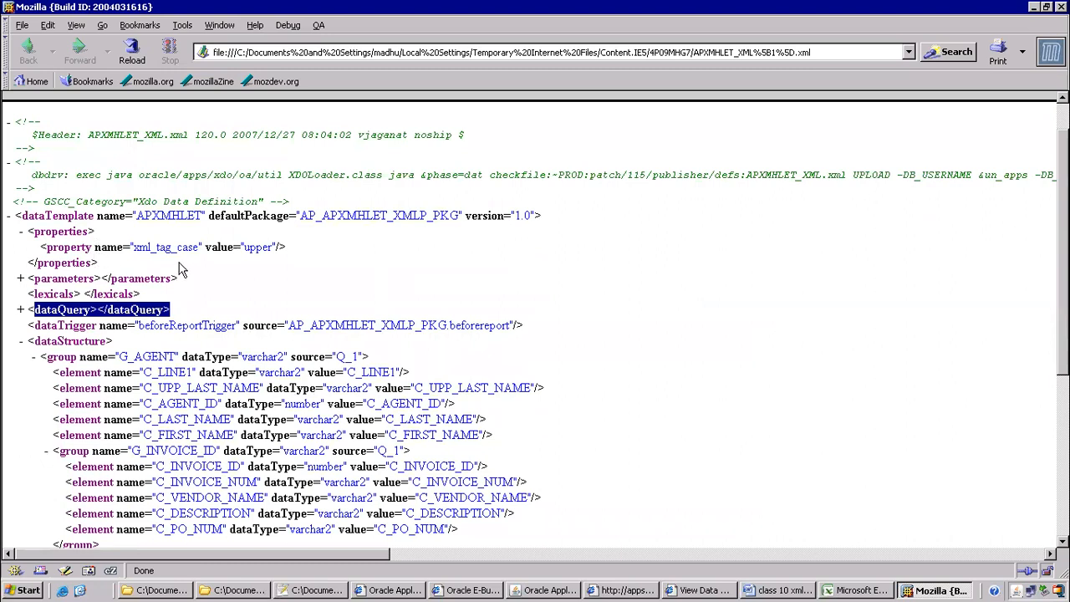
left_click_drag(227, 247, 293, 247)
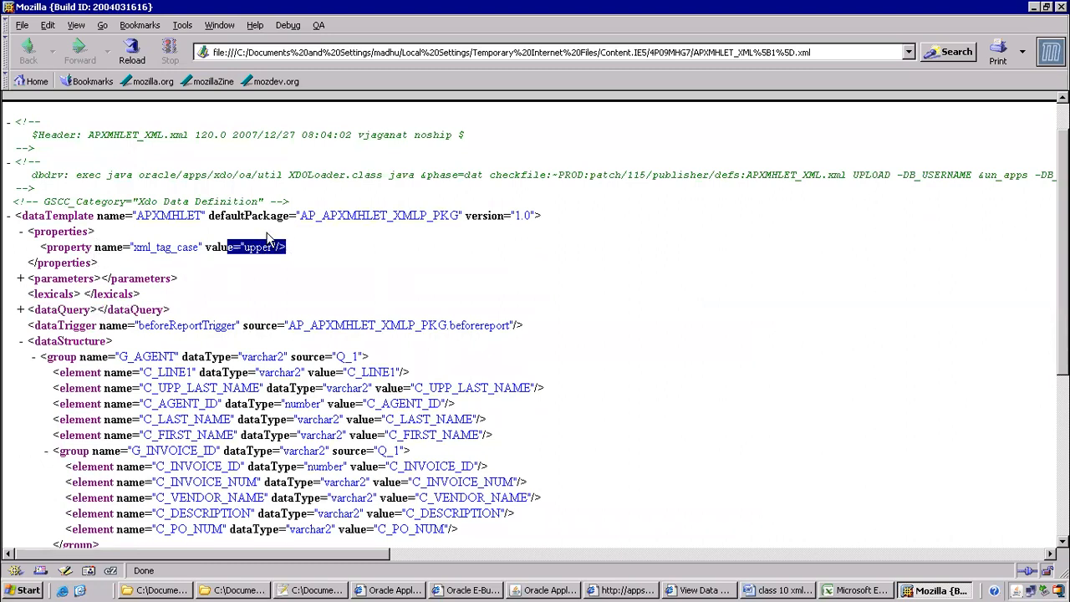
left_click_drag(105, 264, 10, 226)
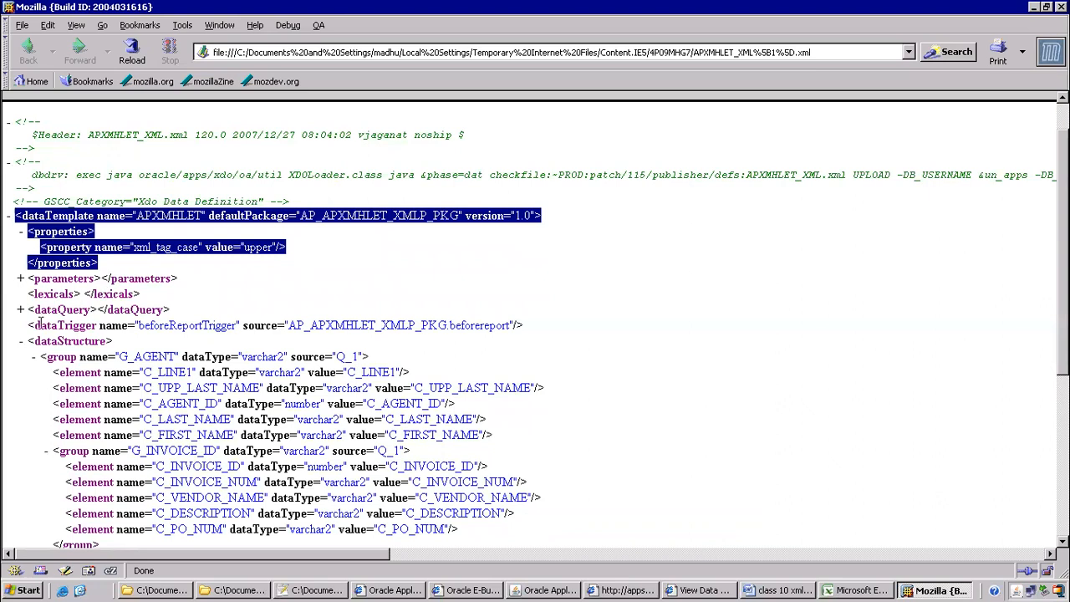
left_click_drag(36, 321, 524, 348)
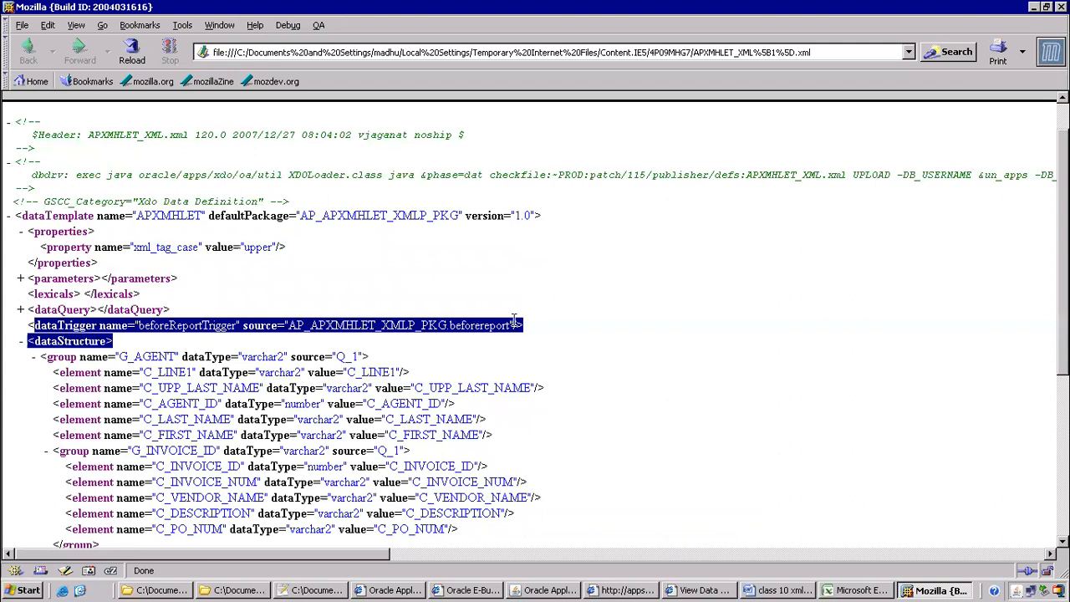
left_click(349, 301)
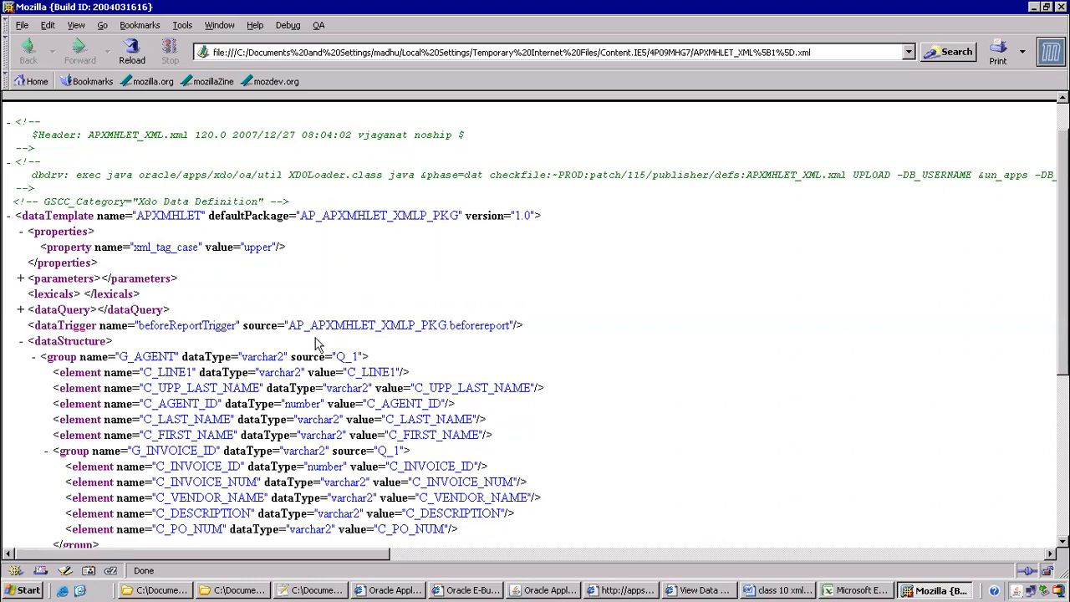
left_click_drag(285, 324, 513, 327)
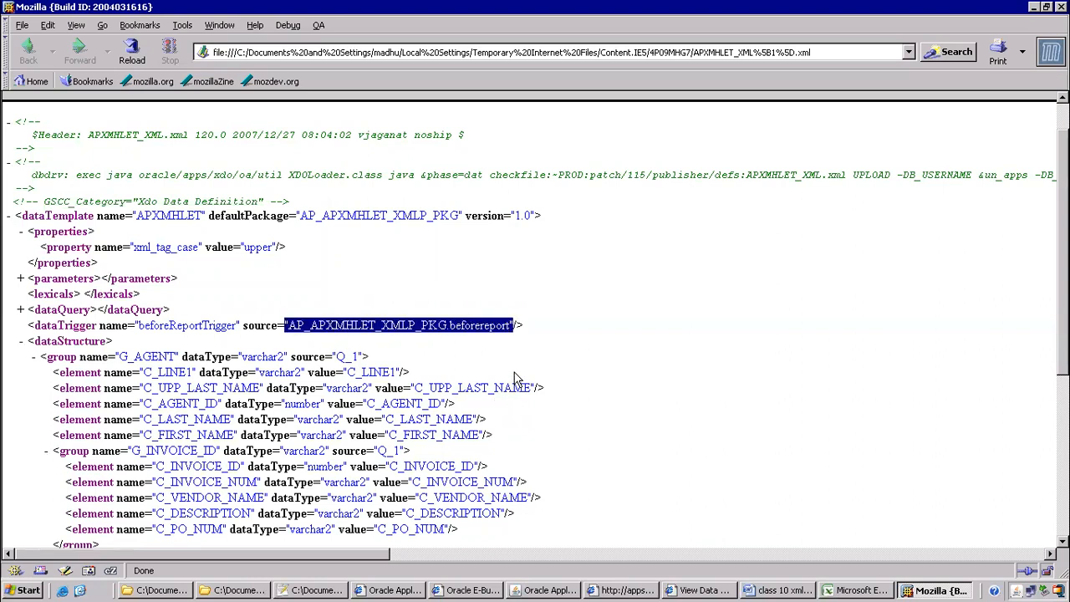
left_click(81, 591)
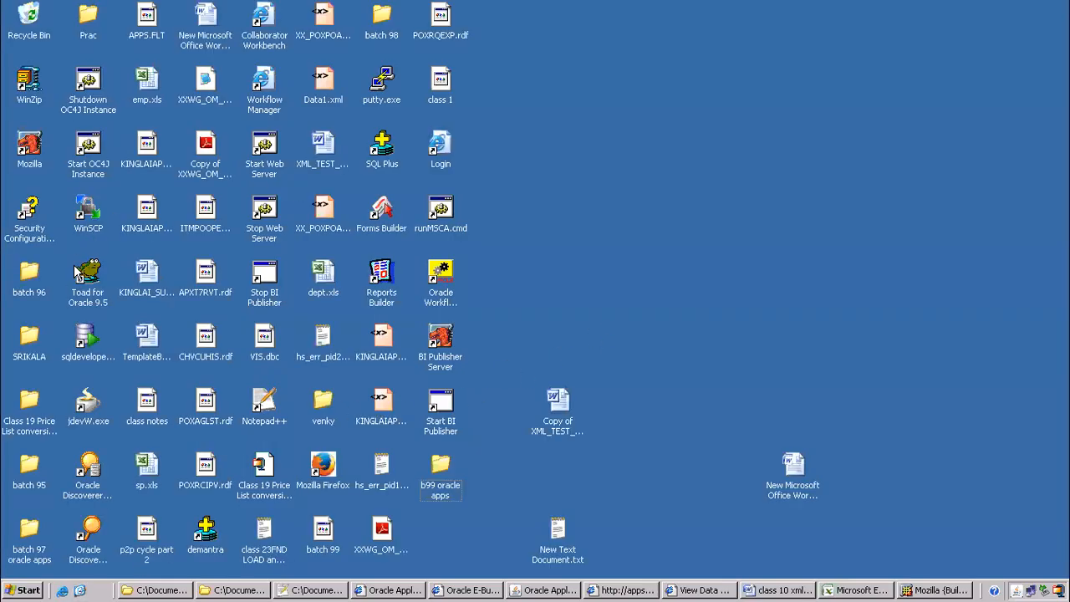
In Toad, remove the quote from AP_APXMHLET_XMLP_PKG.beforereport and describe it with F4
double_click(86, 272)
mouse_move(732, 13)
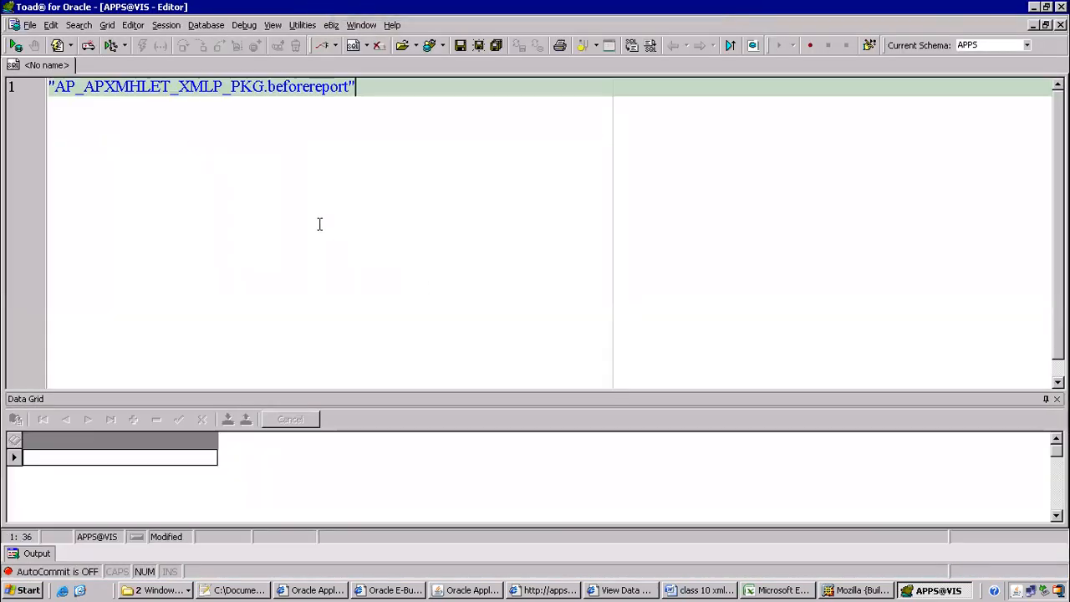
key("Home")
key("Delete")
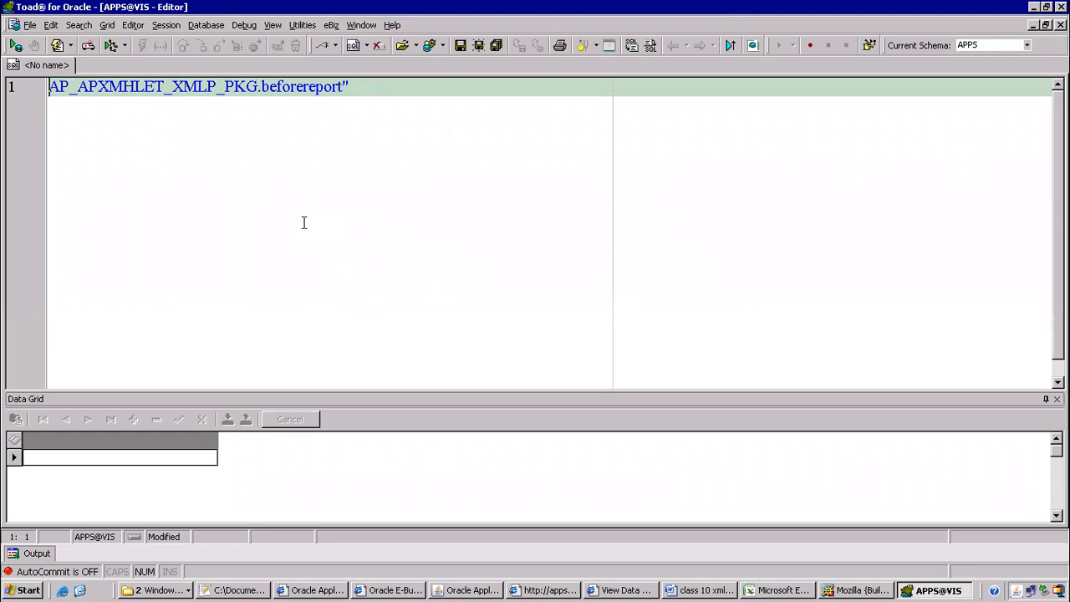
key("End")
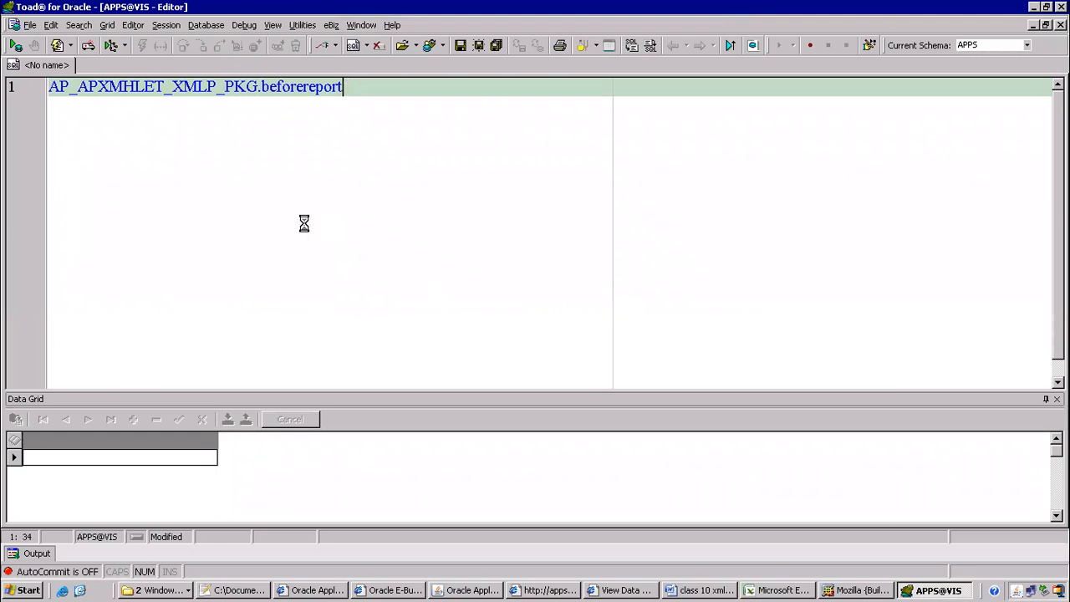
key("F4")
Maximise the package body and examine the start of the get_base_curr_data function
left_click(399, 281)
scroll(402, 284, "down", 8)
scroll(402, 288, "down", 9)
scroll(402, 288, "up", 2)
left_click(879, 81)
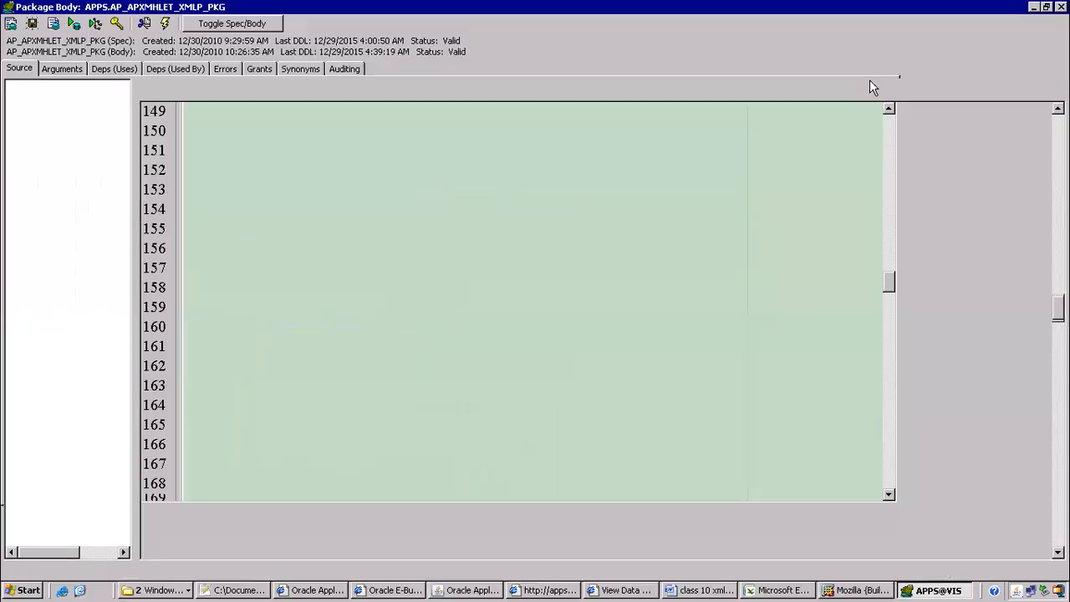
scroll(221, 288, "up", 17)
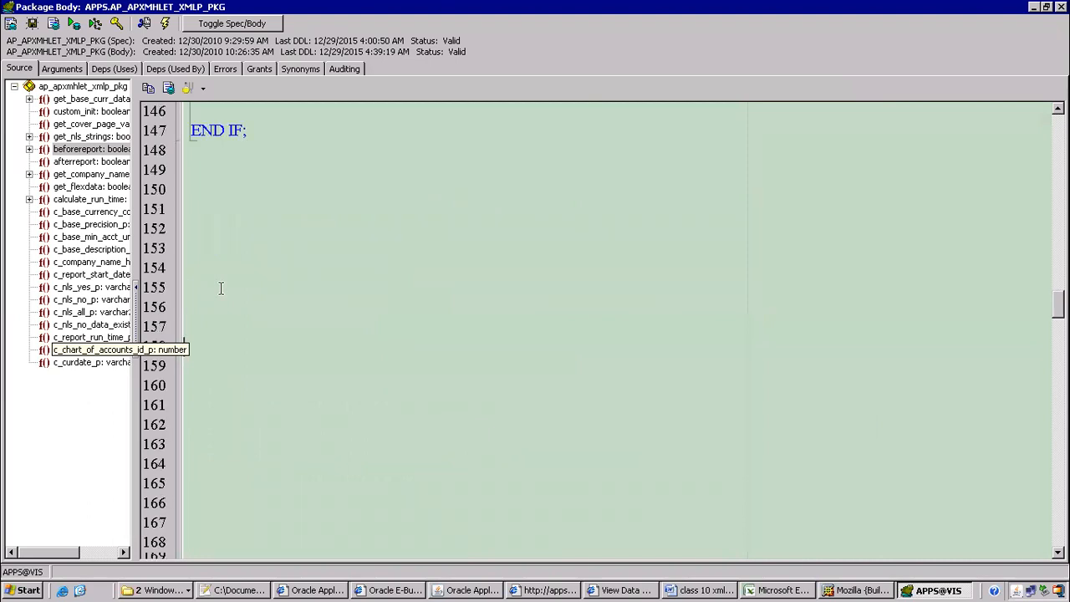
scroll(221, 288, "up", 20)
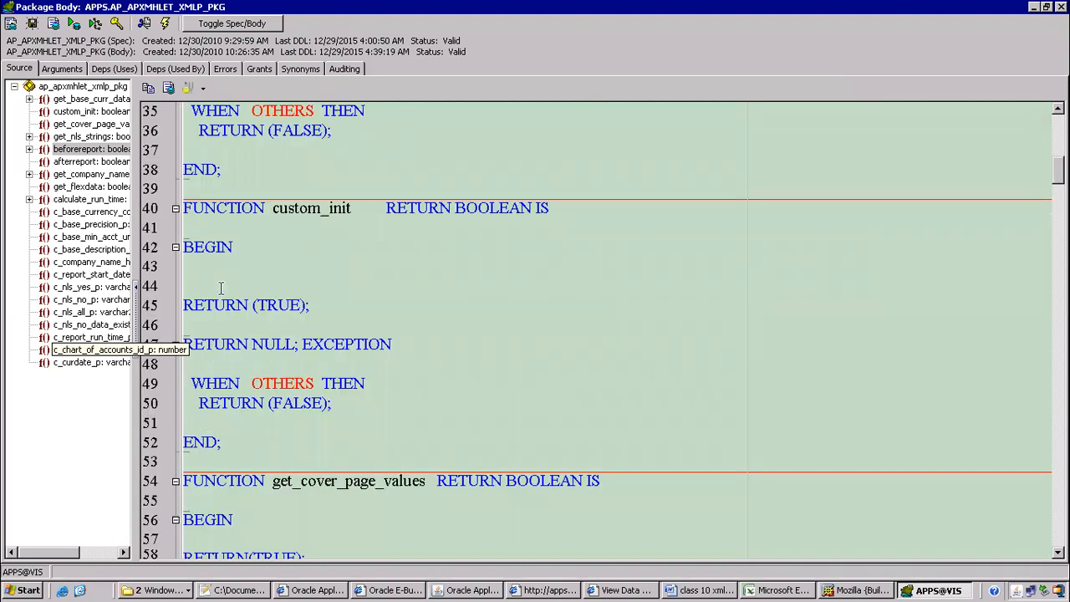
left_click_drag(294, 171, 477, 396)
left_click(453, 396)
Review the SELECT statement and remaining body code, then close the package body window
scroll(348, 341, "down", 2)
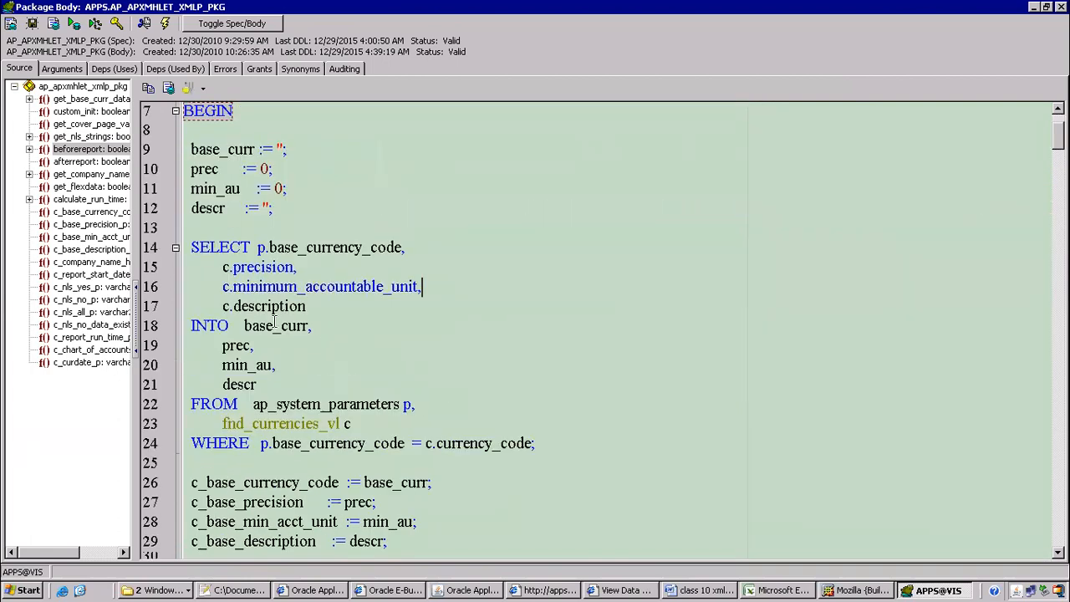
left_click_drag(244, 251, 437, 401)
scroll(390, 358, "down", 6)
left_click_drag(221, 234, 521, 416)
scroll(521, 416, "down", 4)
left_click(294, 343)
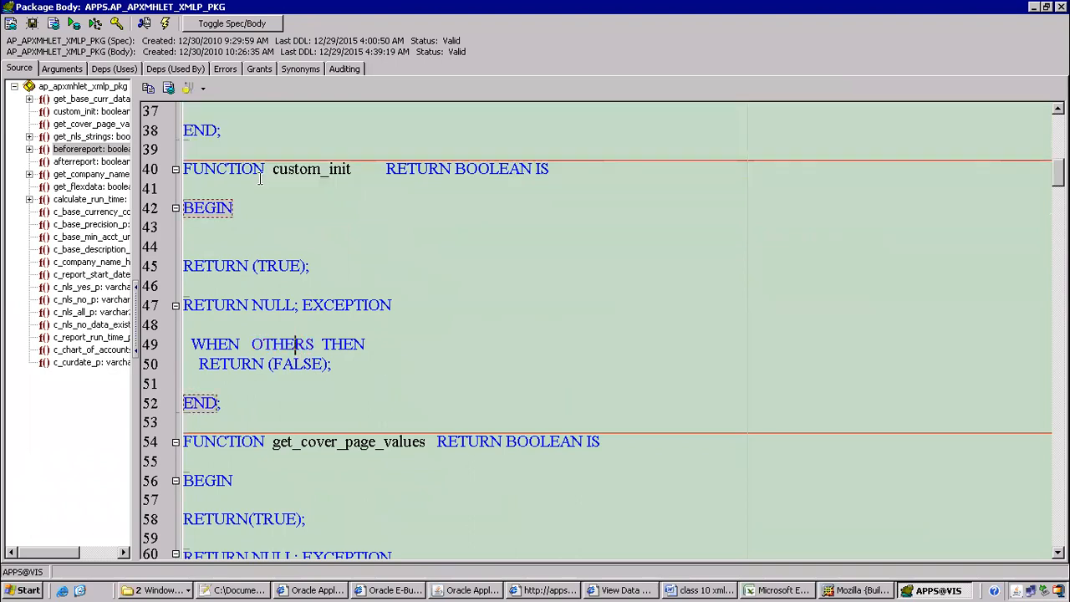
left_click_drag(260, 178, 387, 409)
scroll(387, 418, "down", 2)
left_click_drag(184, 365, 420, 449)
left_click(554, 192)
key("ctrl+Home")
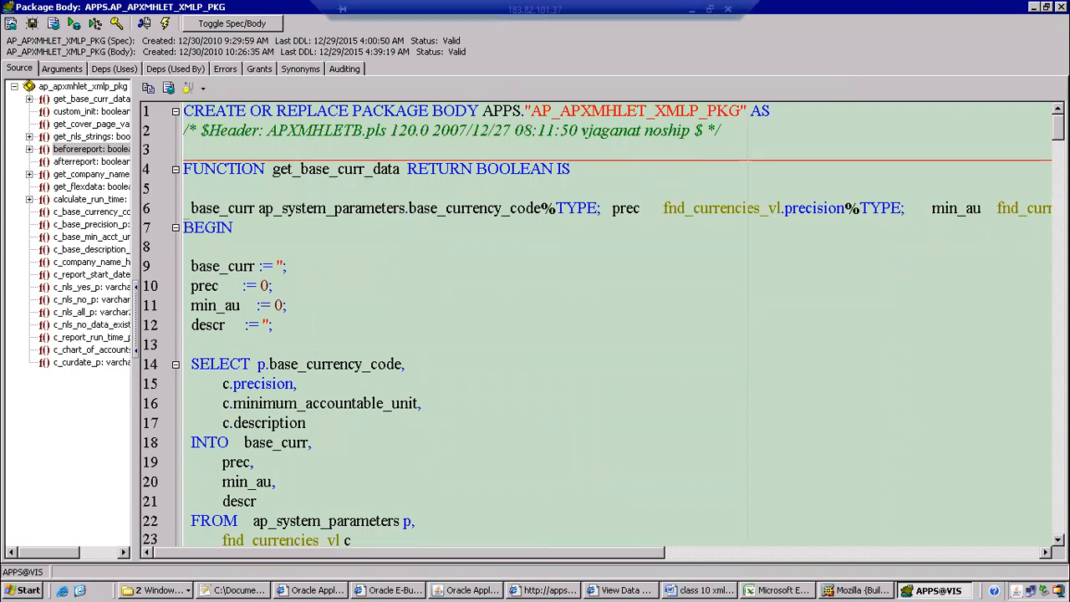
left_click(1061, 7)
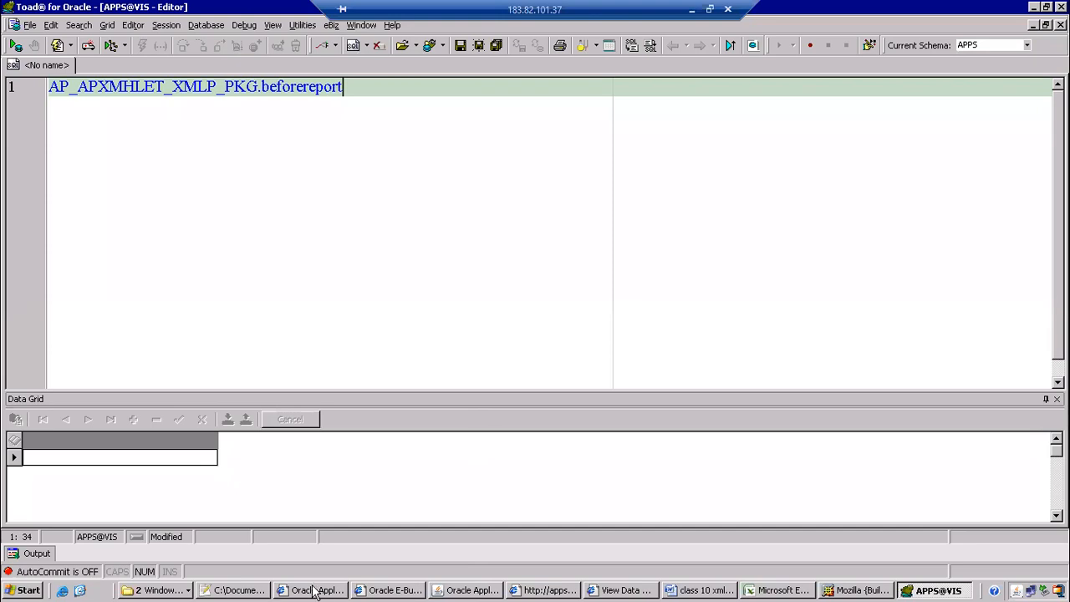
left_click(700, 590)
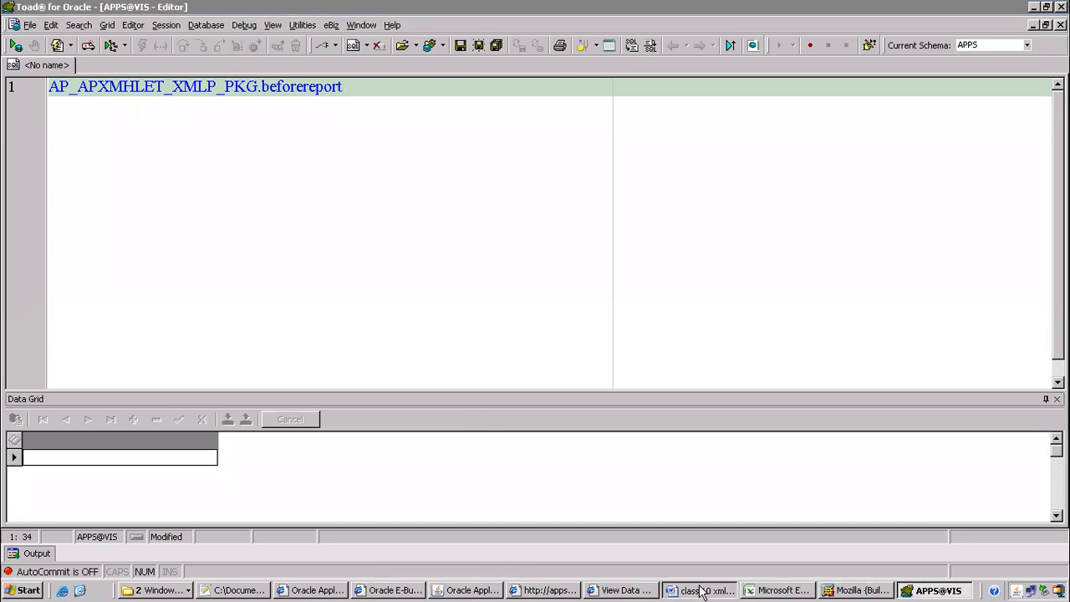
Add 'Section 1 - data template name,version,description' under item 1
left_click(404, 232)
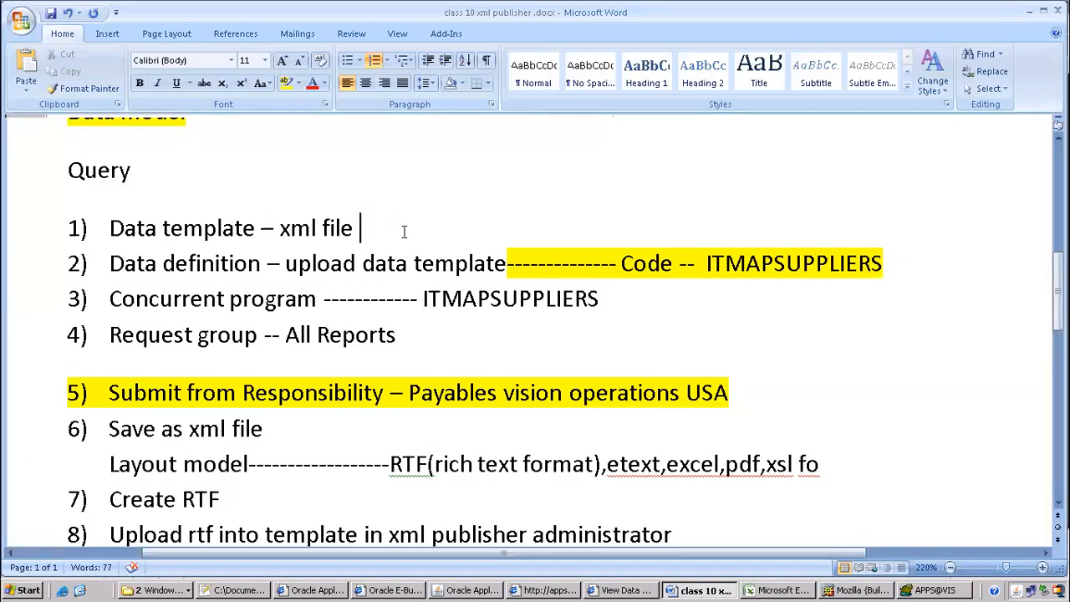
key("Return")
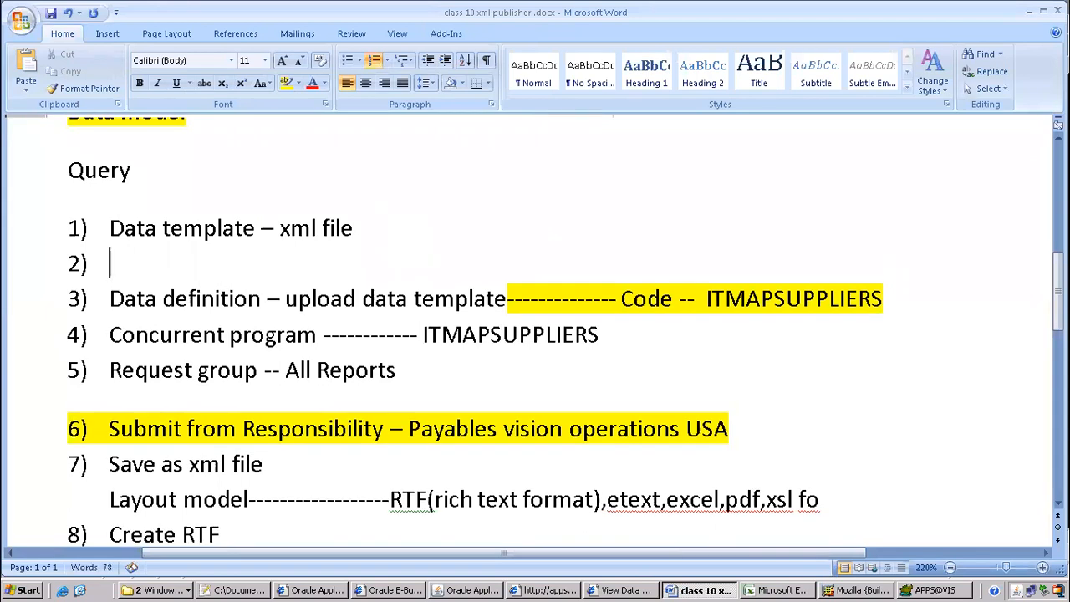
key("BackSpace")
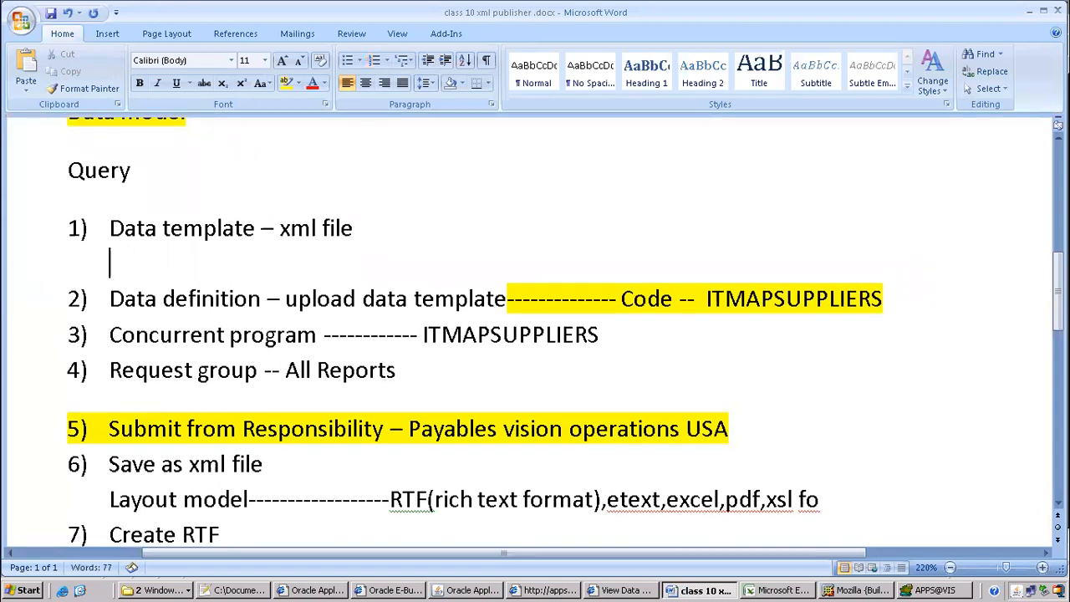
type("data template")
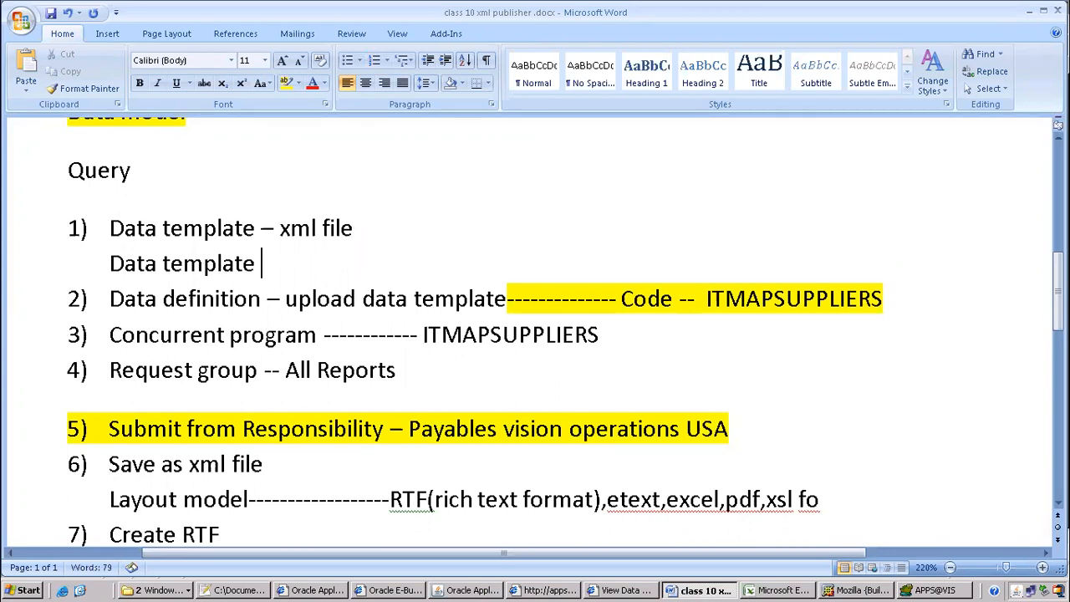
type(" name,version,description")
key("Return")
key("Up")
type("seci")
key("BackSpace")
type("tion")
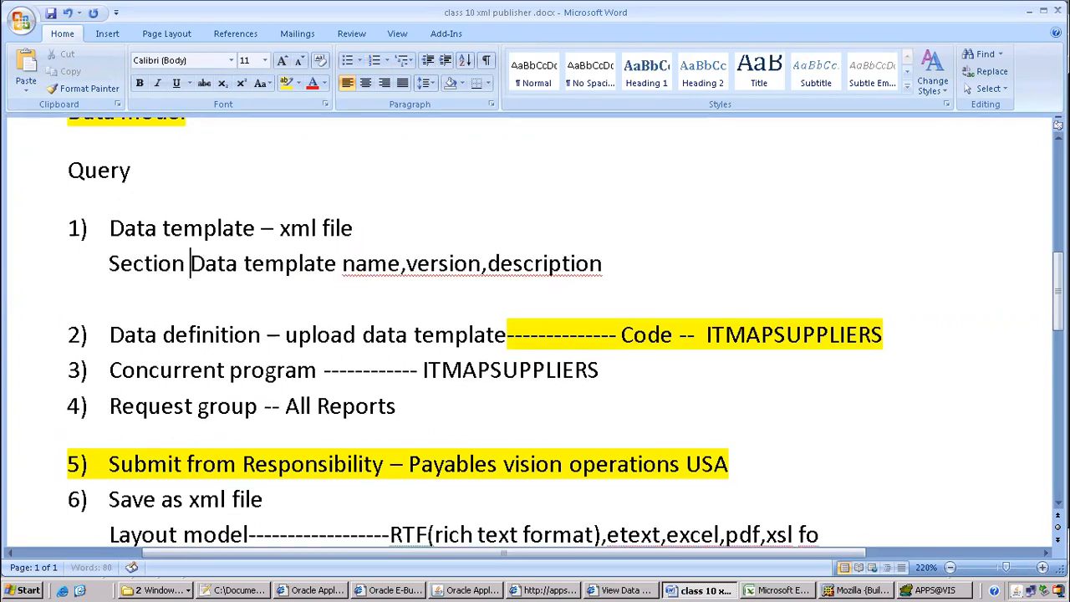
type(" 1 -")
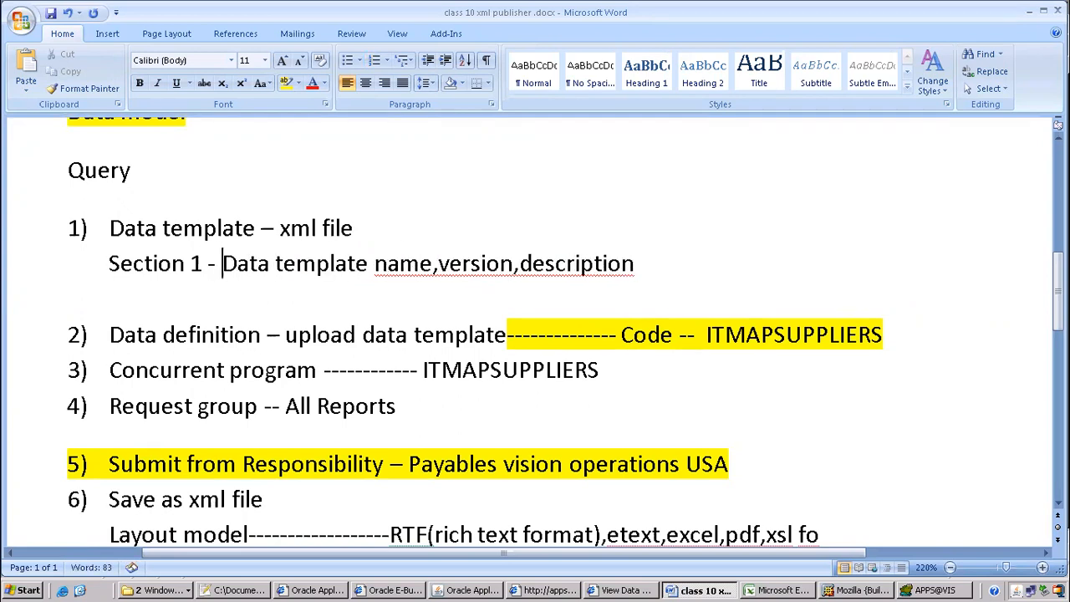
key("End")
Add lines 'section 2 - parameters', '3- properties', '4- sql statement' and '5- trigger'
key("Return")
type("se")
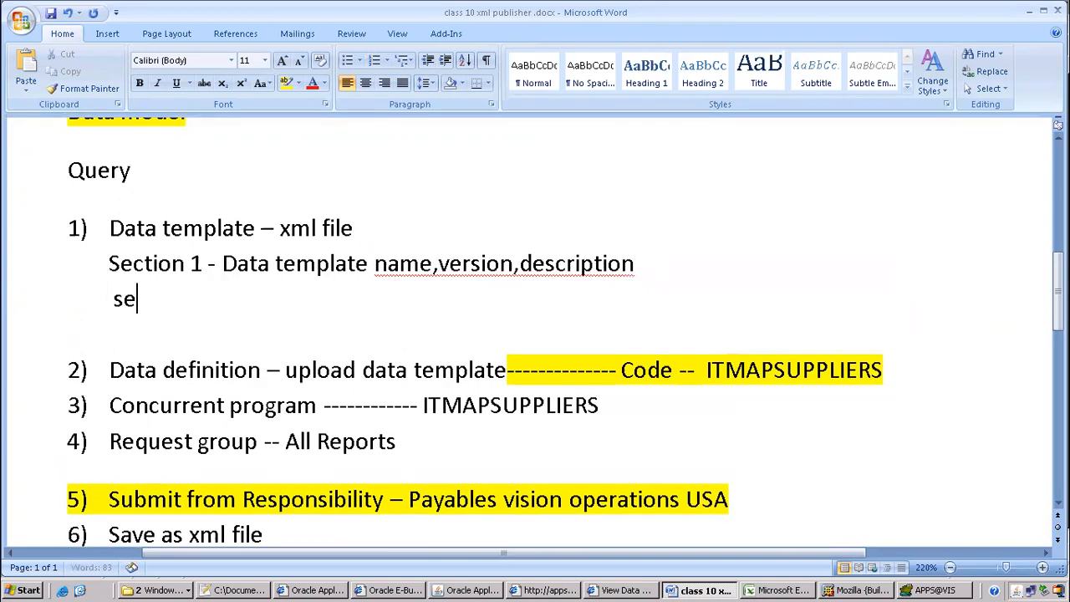
type("ction 2 ")
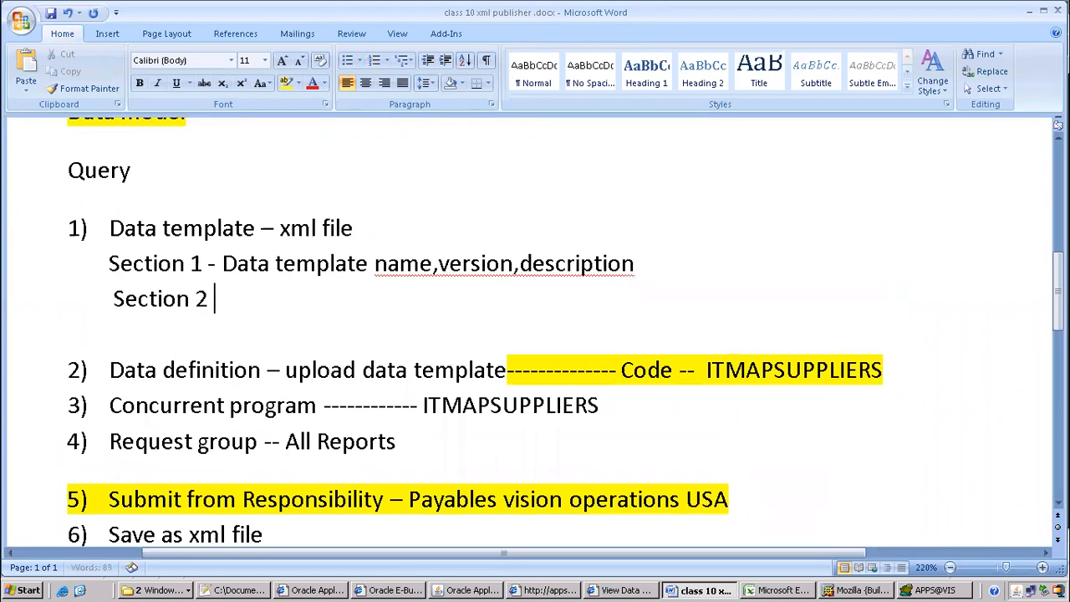
type("- parameters")
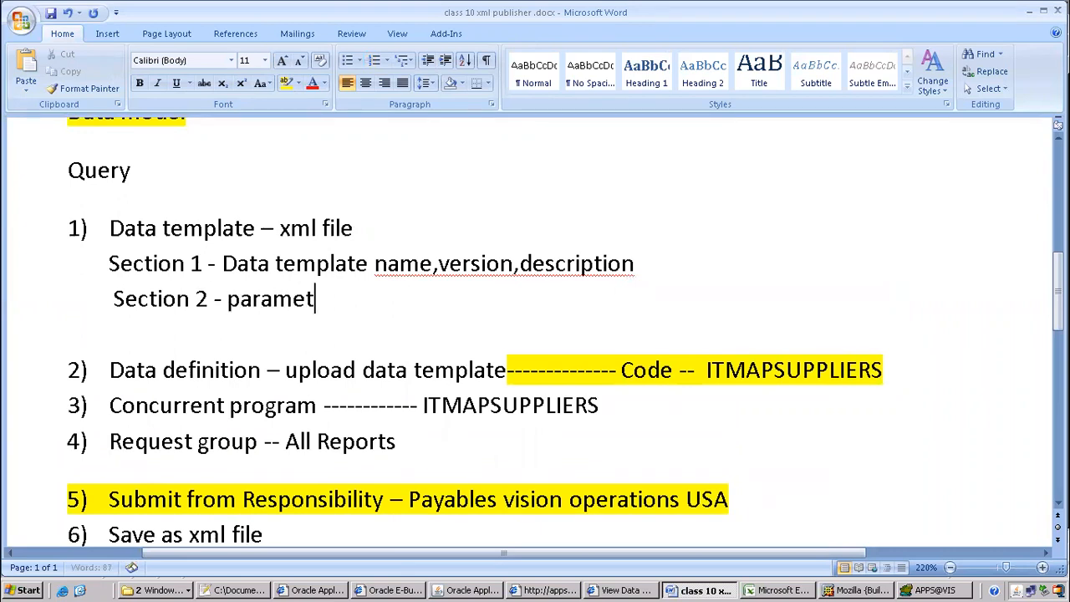
key("Return")
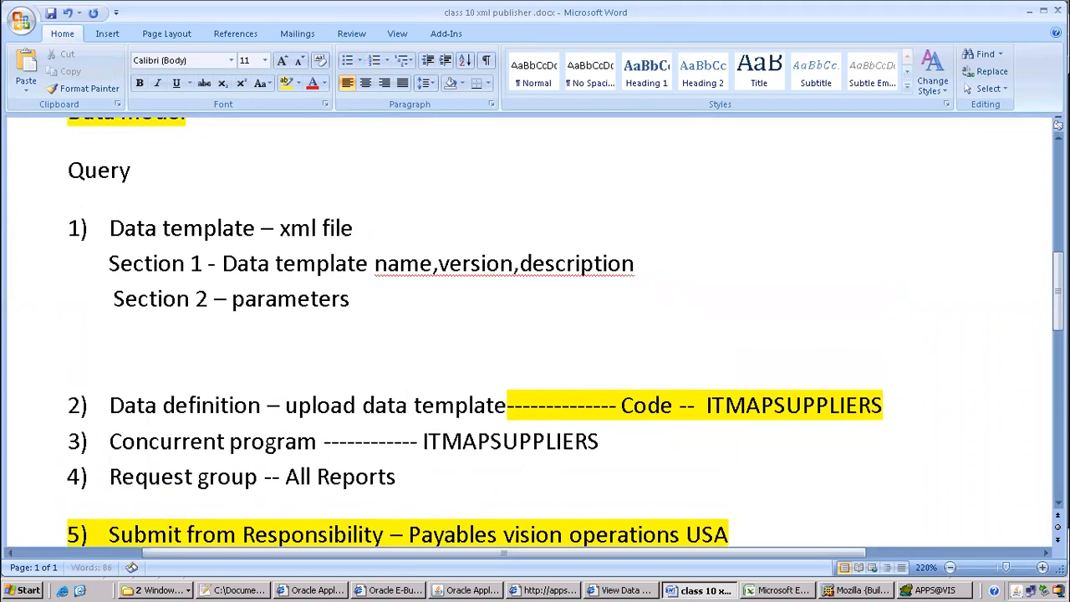
key("BackSpace")
type("3- properties")
key("Return")
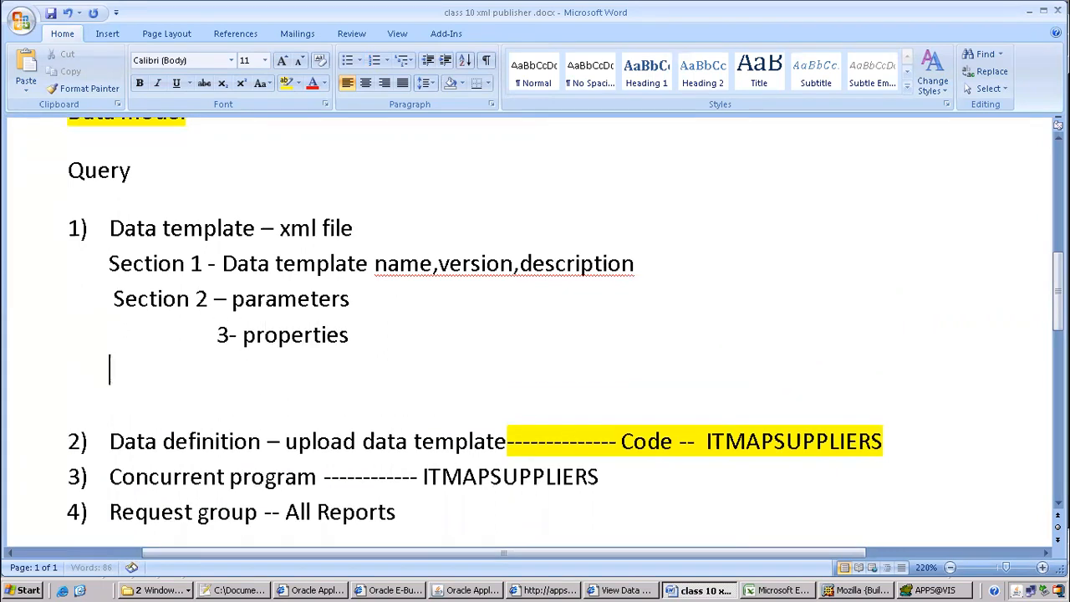
type("4- sql statement")
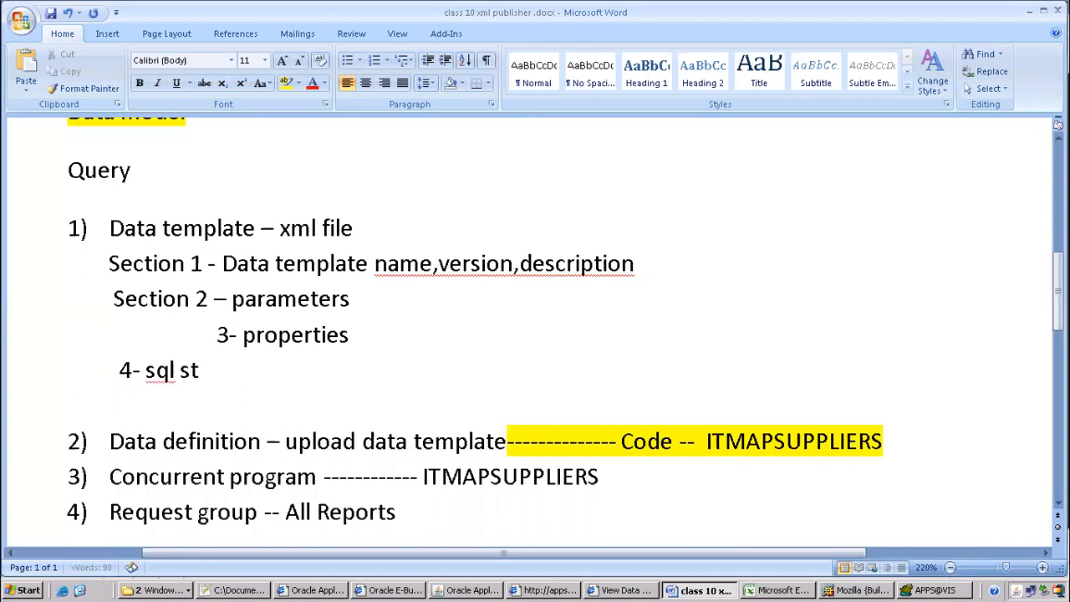
key("Return")
type("5- trigger")
key("Return")
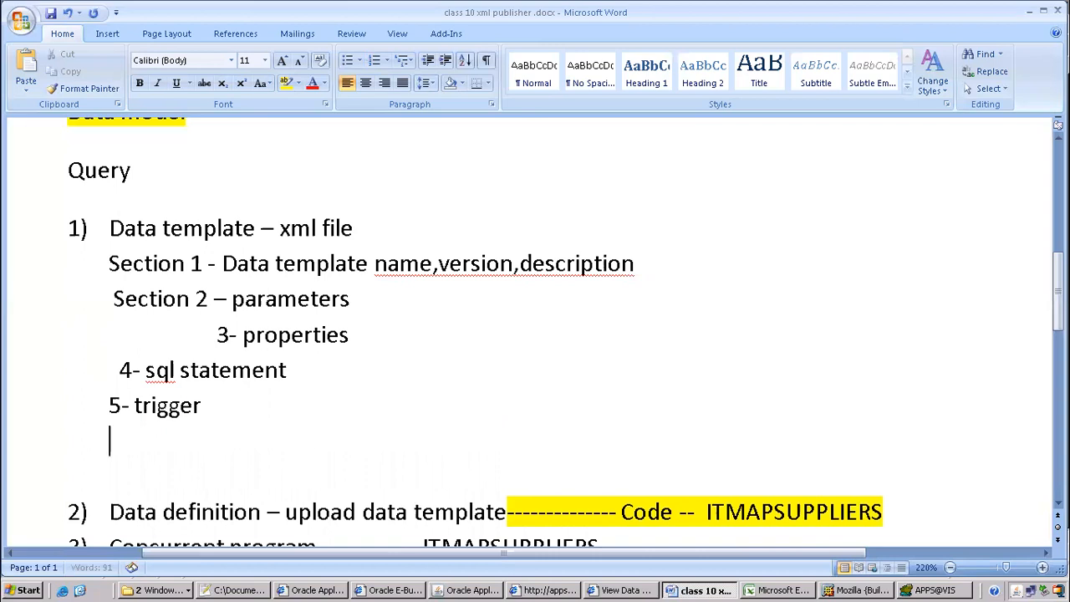
Add '6 - dataStructure' by pasting the tag copied from Mozilla and removing its angle brackets
type("6 - s")
key("BackSpace")
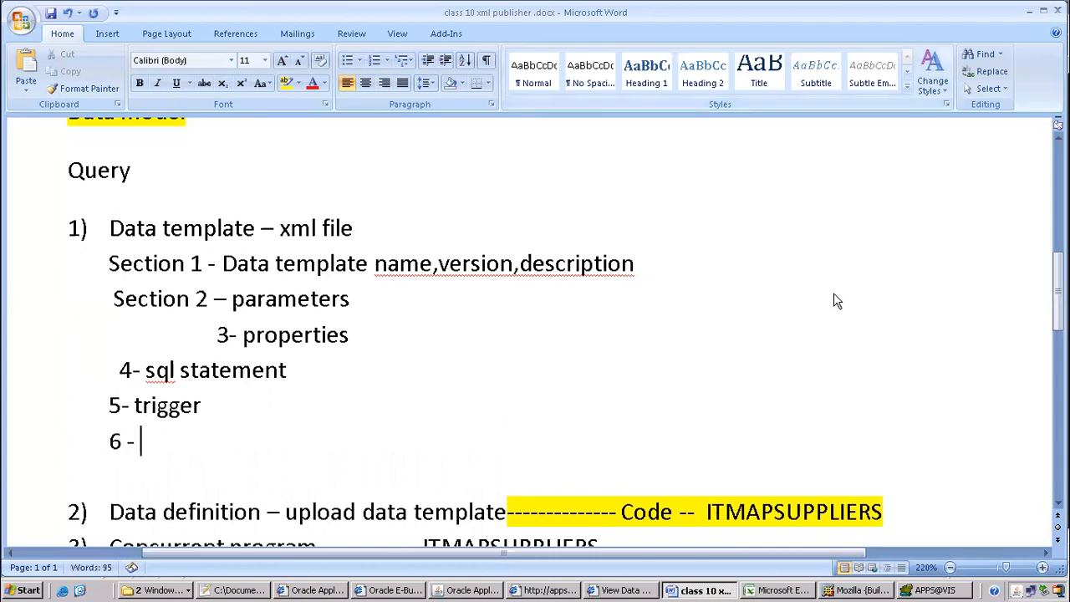
left_click(869, 590)
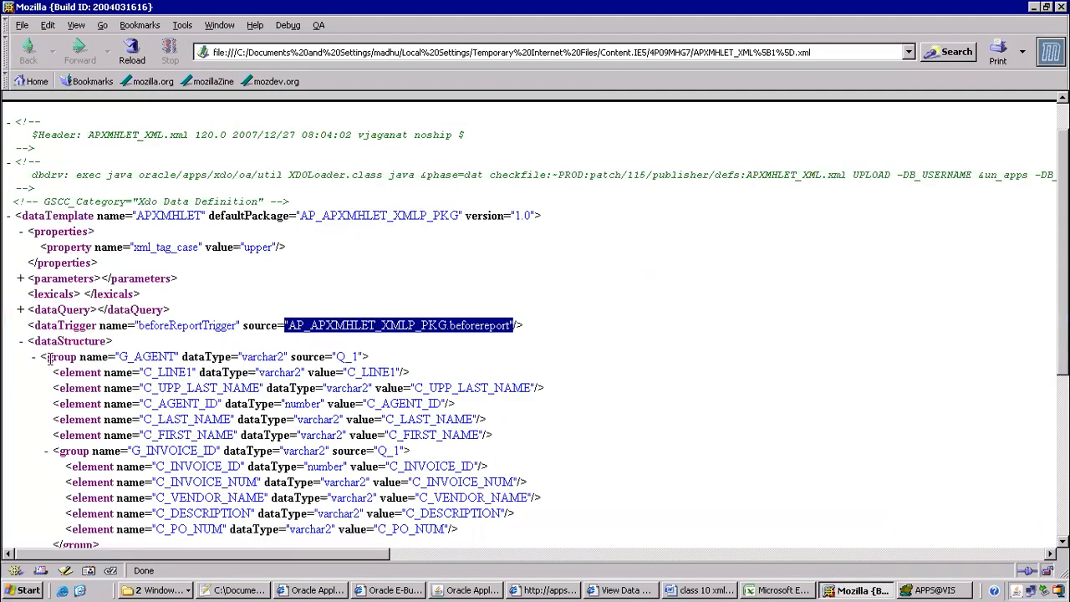
left_click_drag(29, 338, 121, 342)
key("ctrl+c")
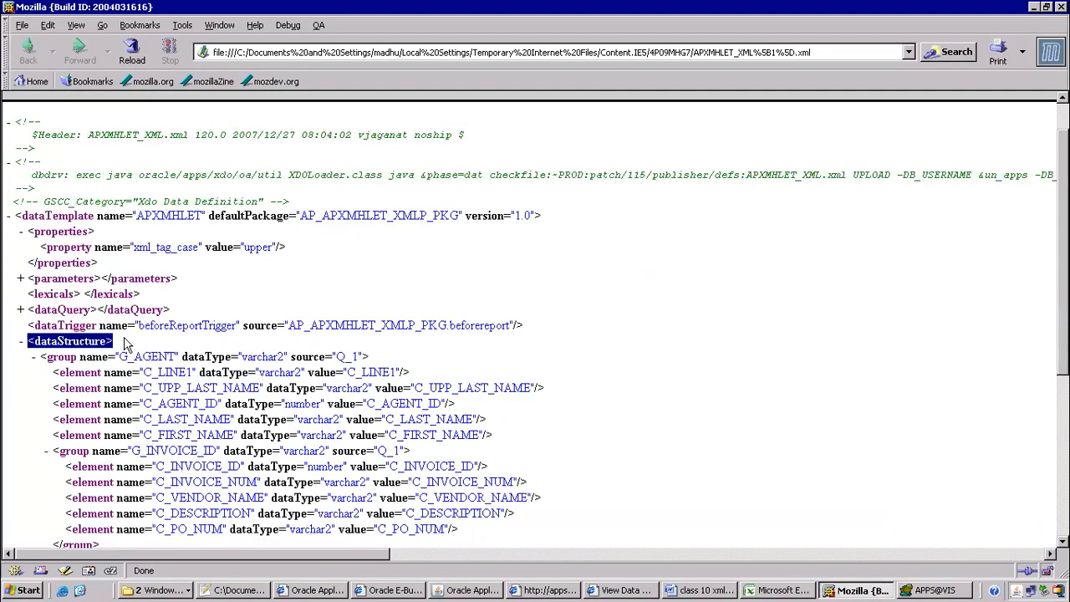
key("alt+Tab")
type("v")
key("BackSpace")
key("ctrl+v")
key("BackSpace")
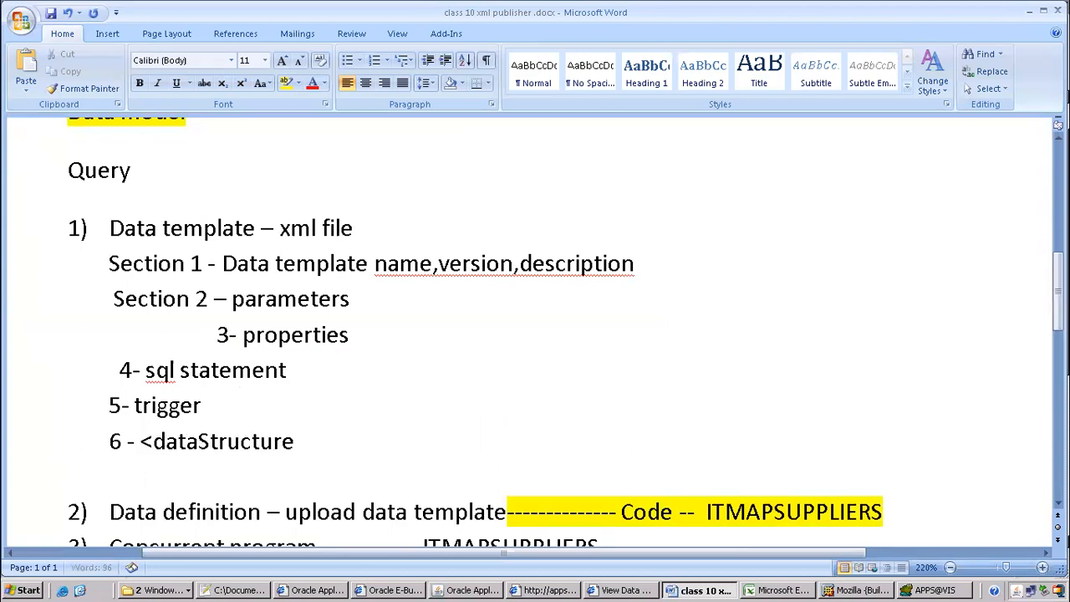
key("Left")
key("Left")
key("Left")
key("Left")
key("Left")
key("Left")
key("Left")
key("Left")
key("Left")
key("Left")
key("Left")
key("Left")
key("Left")
key("BackSpace")
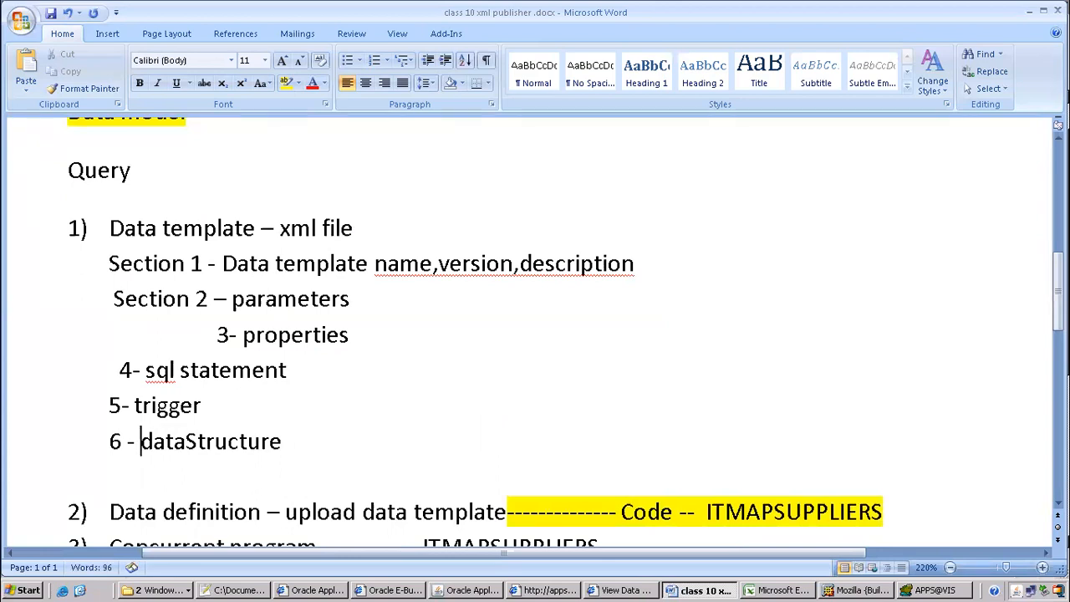
key("alt+Tab")
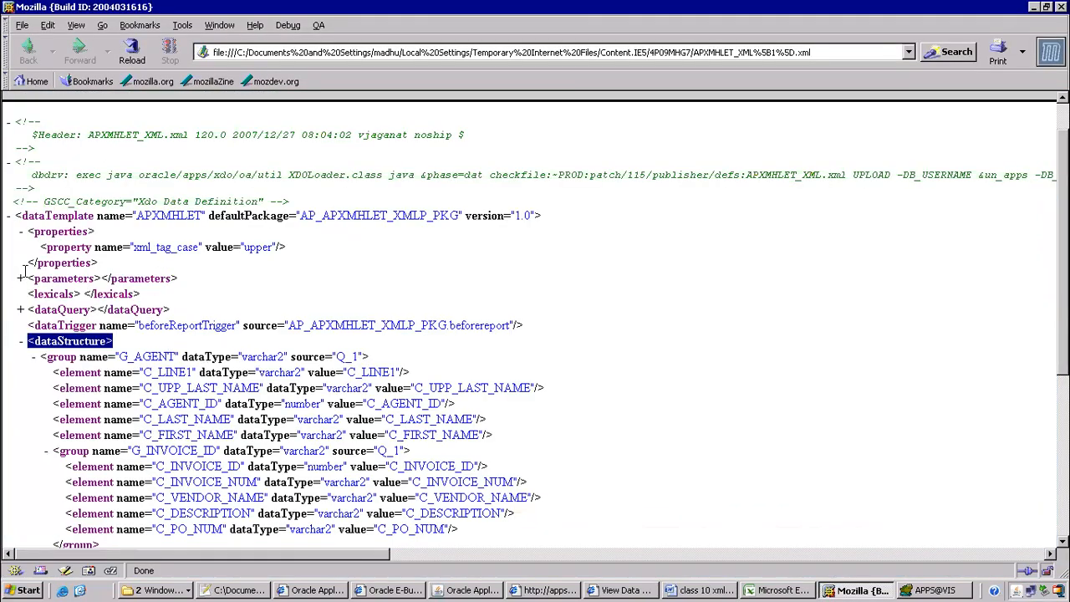
Expand dataQuery and highlight the Q_1 SELECT over invoices, holds, purchase orders and vendors
left_click(20, 310)
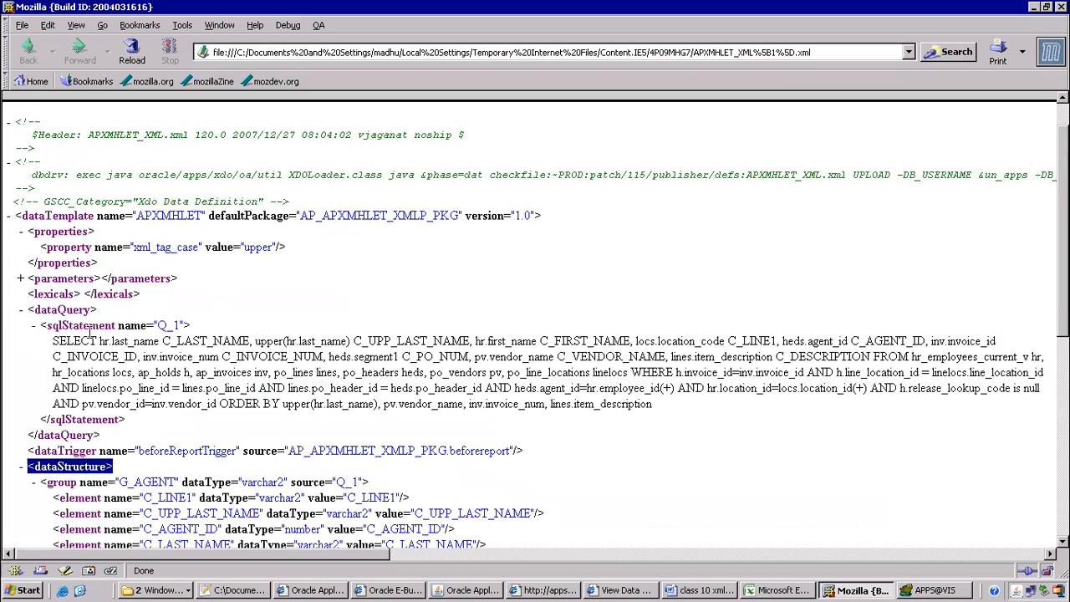
scroll(113, 342, "down", 2)
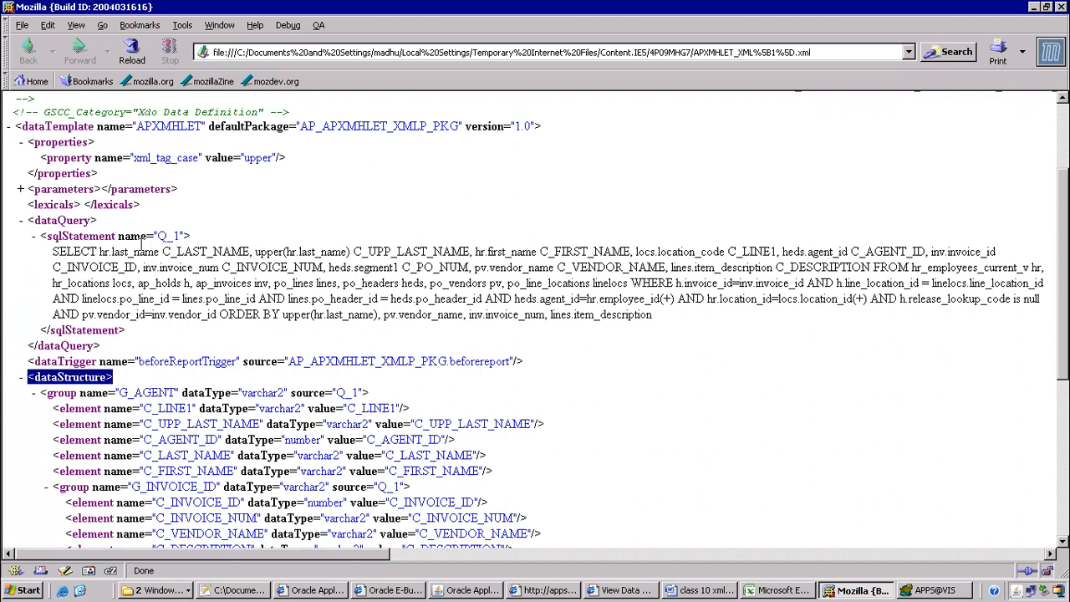
left_click_drag(54, 252, 708, 322)
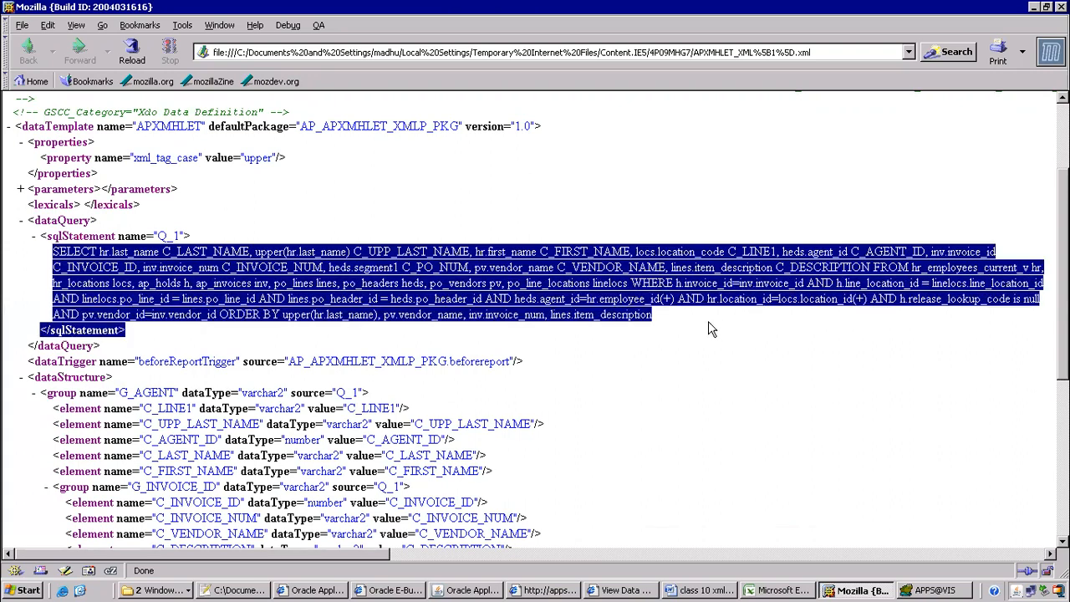
left_click(508, 339)
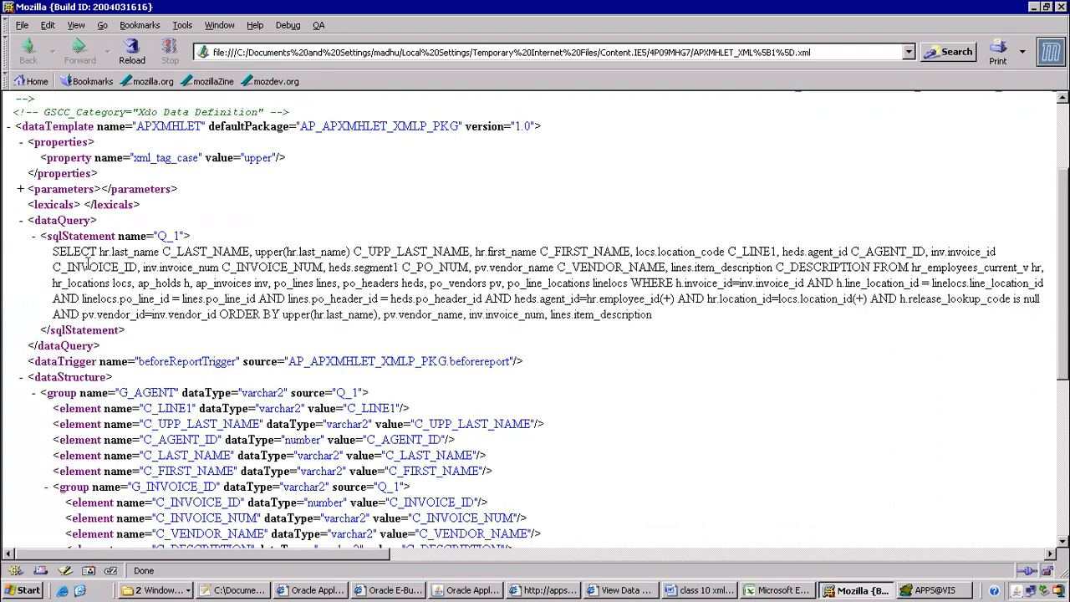
left_click_drag(145, 236, 507, 314)
left_click(21, 267)
Unfold ITMAPSUPPLIERS.xml's line-6 dataQuery to show the Q_sup CDATA SELECT statement
left_click(251, 590)
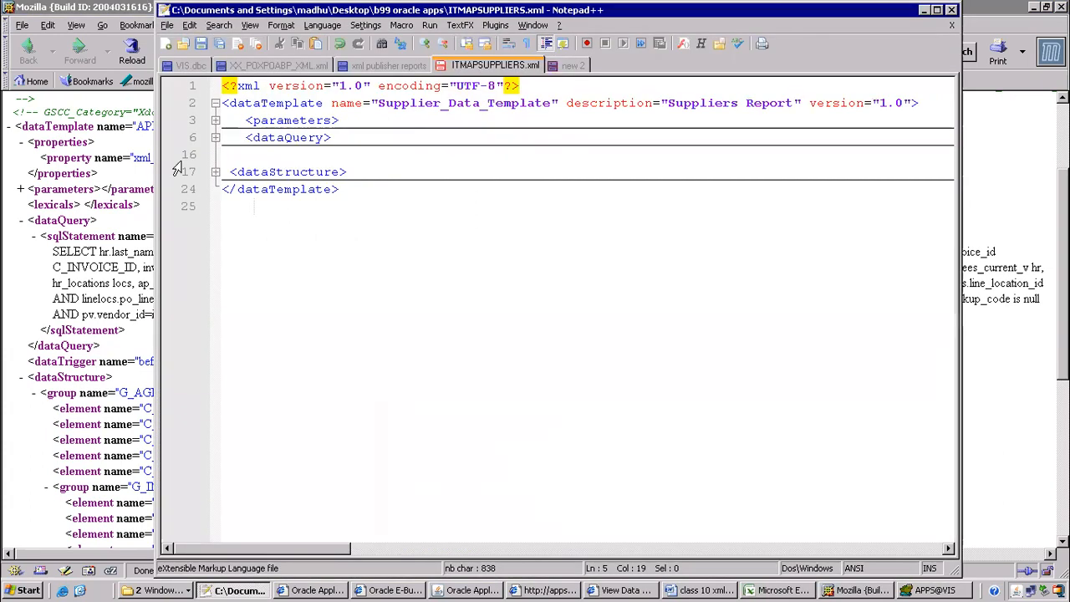
left_click(214, 137)
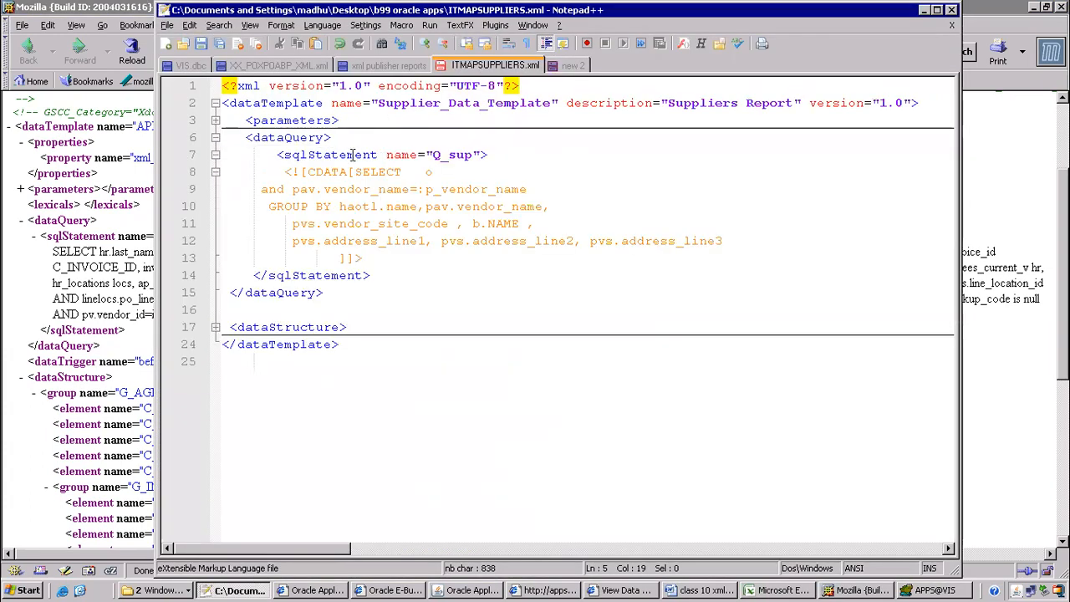
left_click_drag(284, 171, 354, 178)
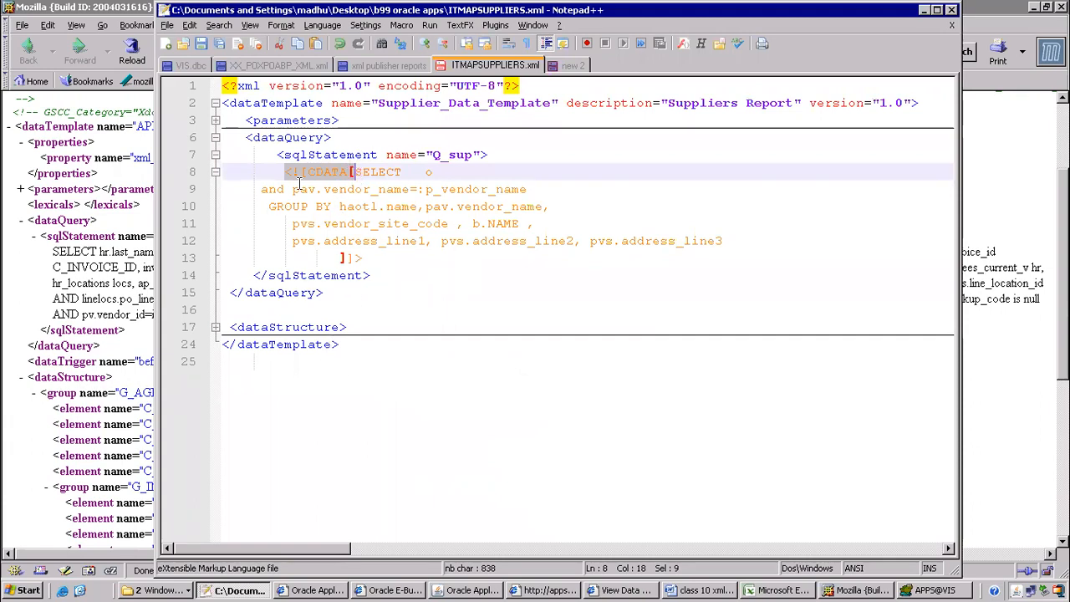
key("alt+Tab")
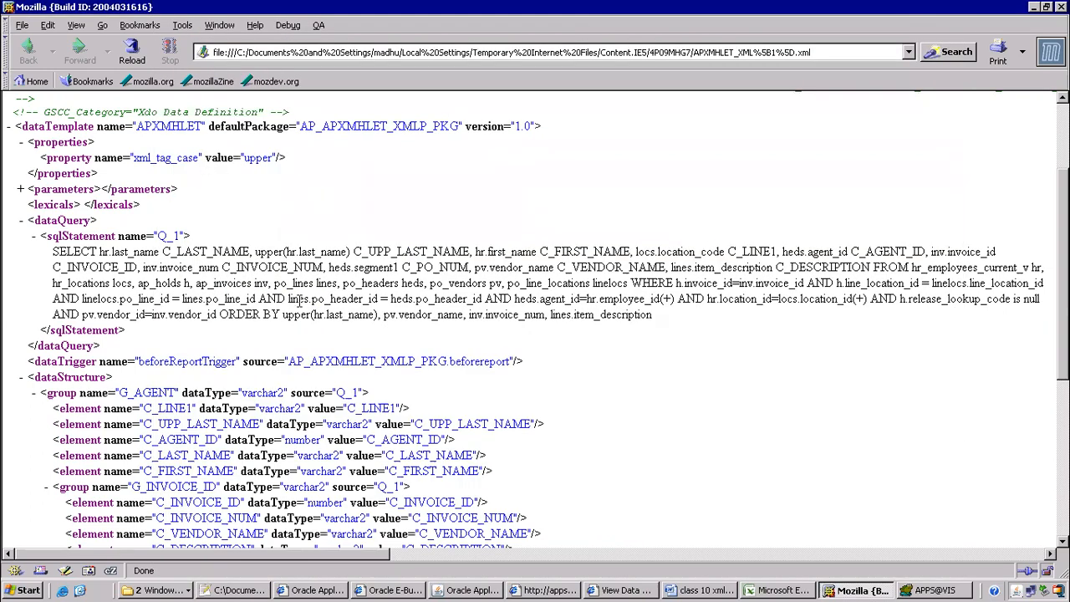
Review the Word notes' 'Data template – xml file' and data definition items, then return to Oracle Applications
scroll(309, 324, "down", 8)
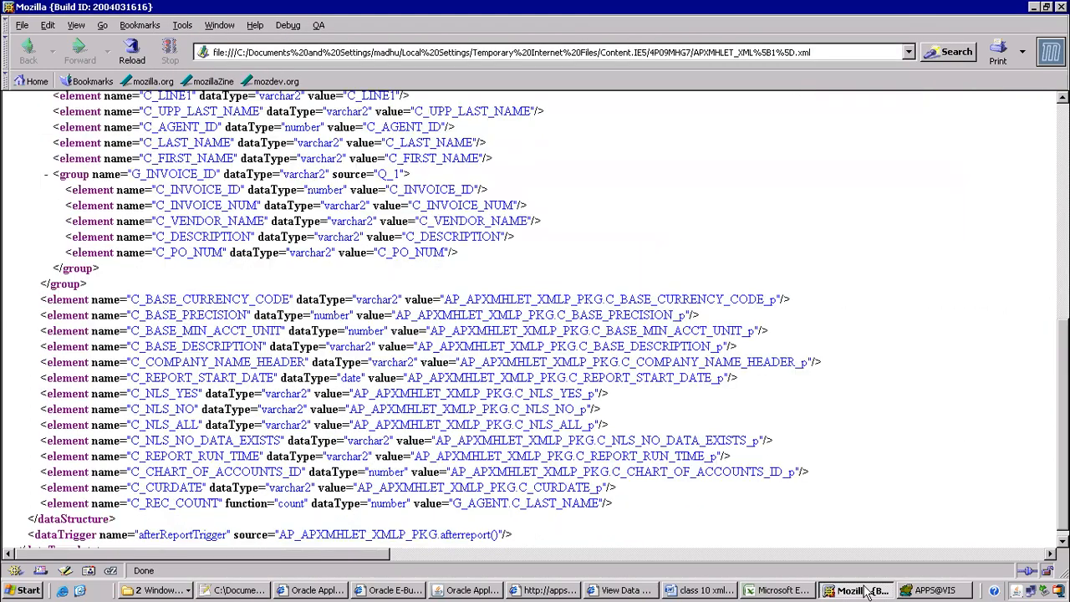
left_click(704, 590)
left_click_drag(110, 219, 413, 226)
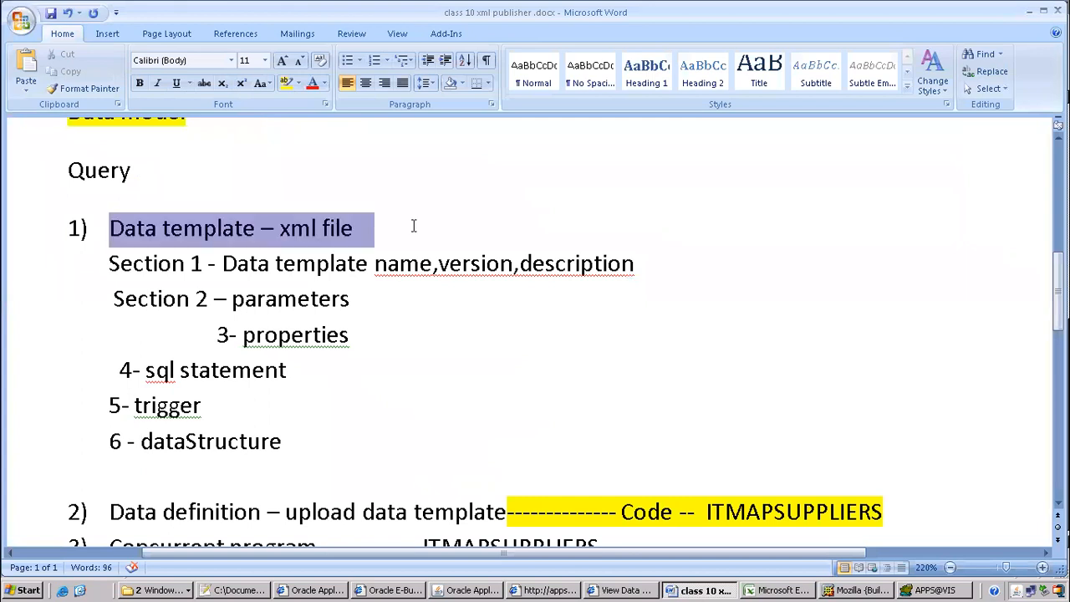
left_click(351, 365)
scroll(334, 267, "down", 4)
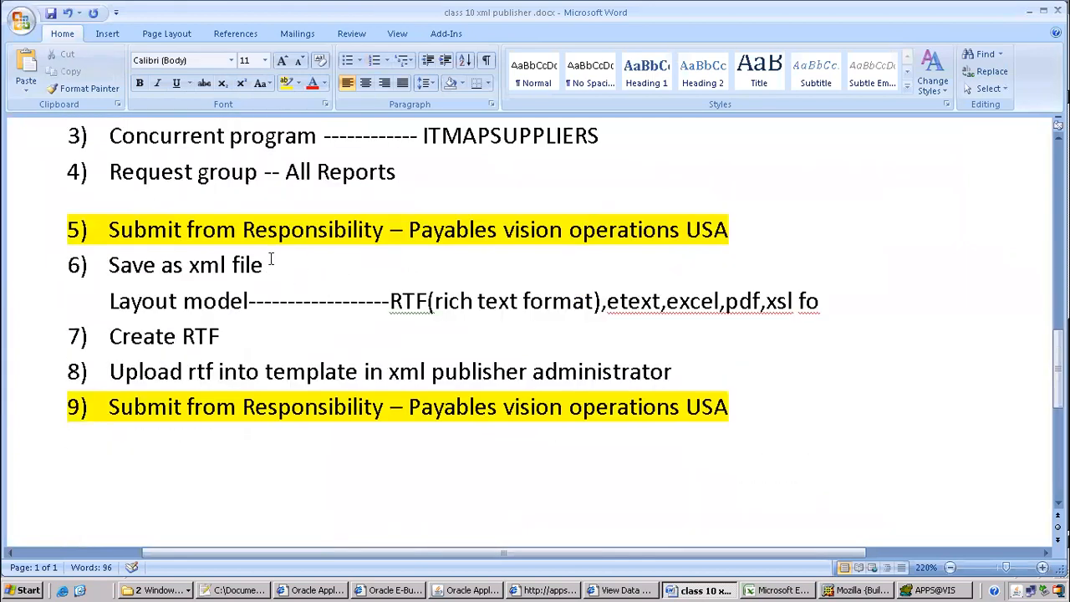
scroll(270, 261, "up", 2)
left_click_drag(108, 265, 262, 254)
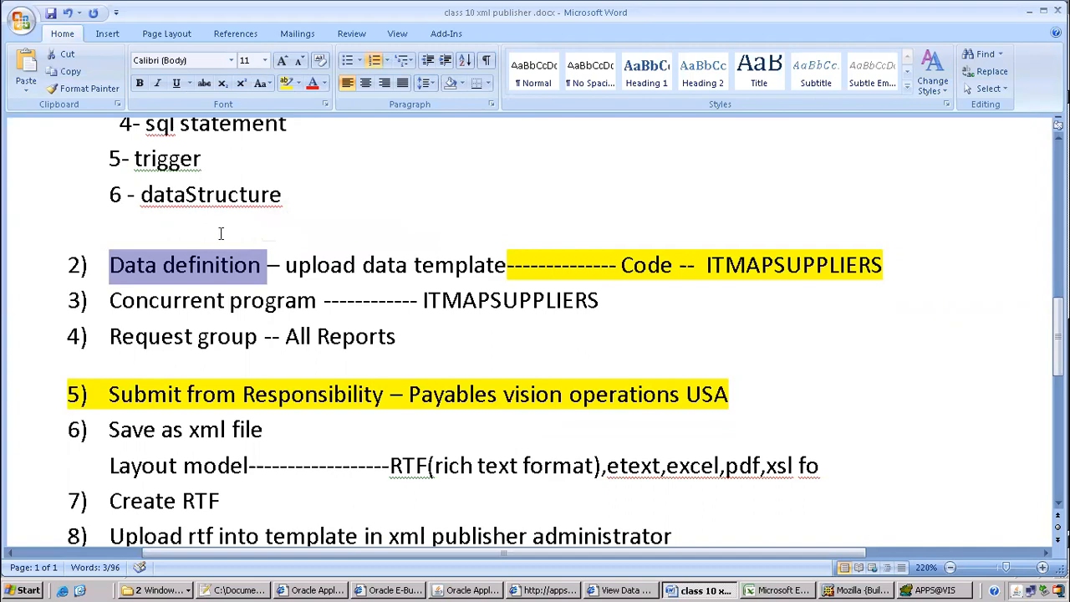
left_click(472, 590)
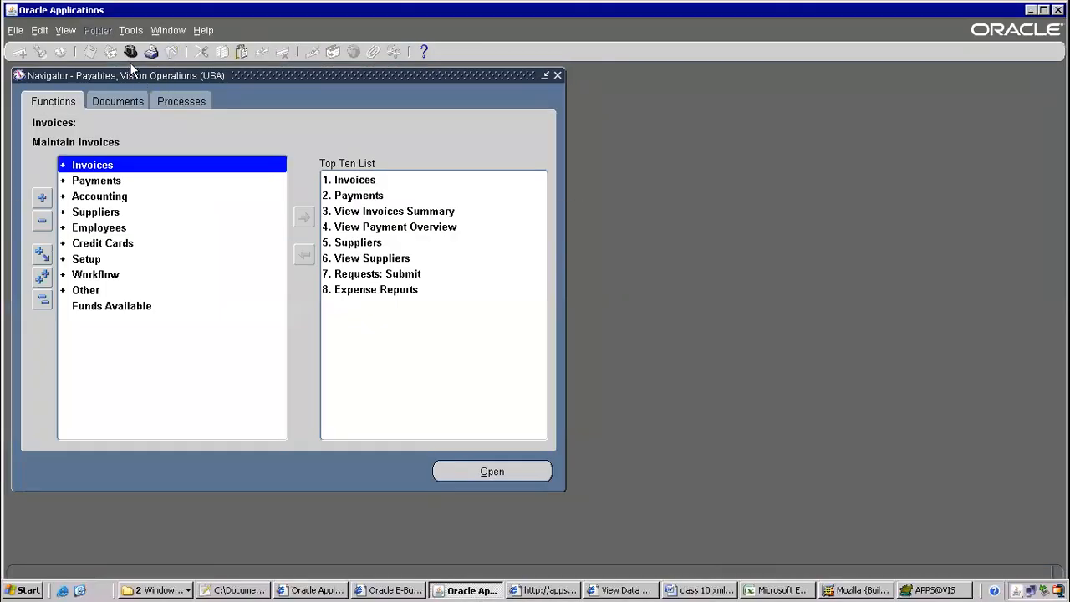
Switch the Navigator to the XML Publisher Administrator responsibility
left_click(130, 53)
type("x%")
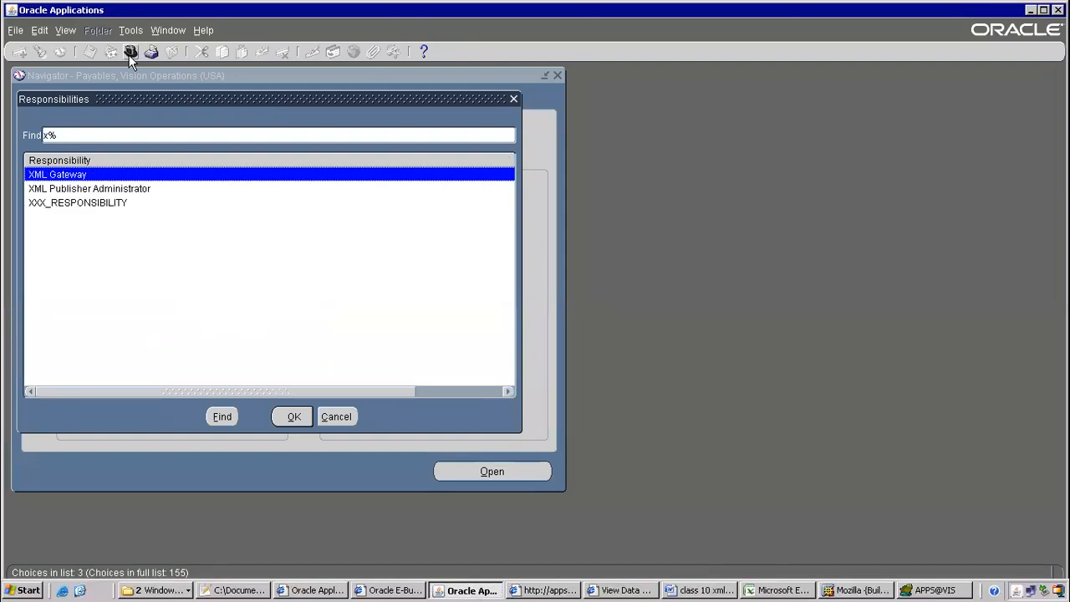
left_click(90, 190)
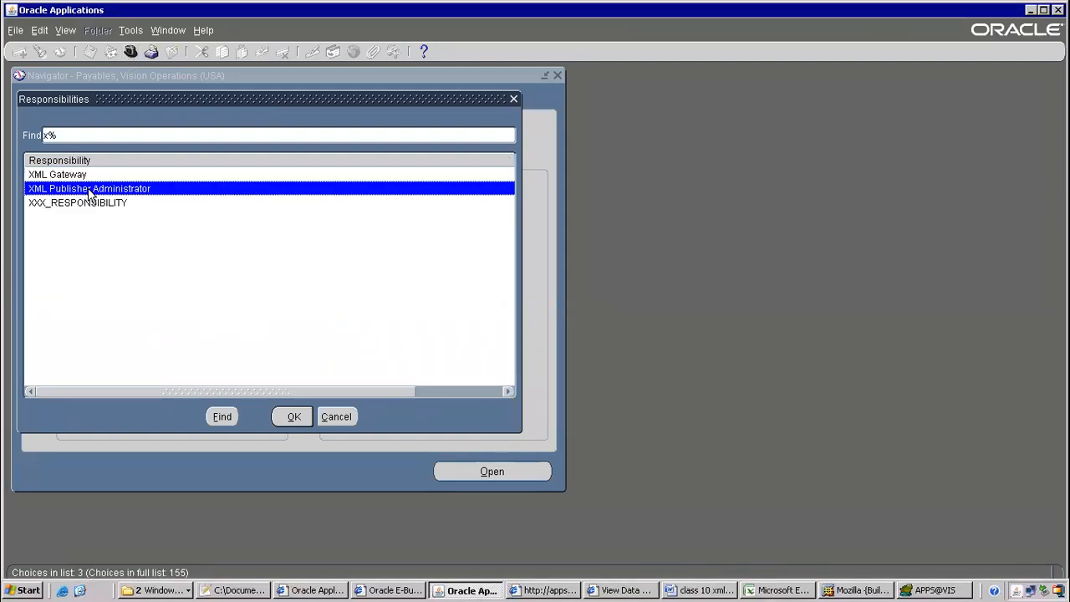
double_click(89, 190)
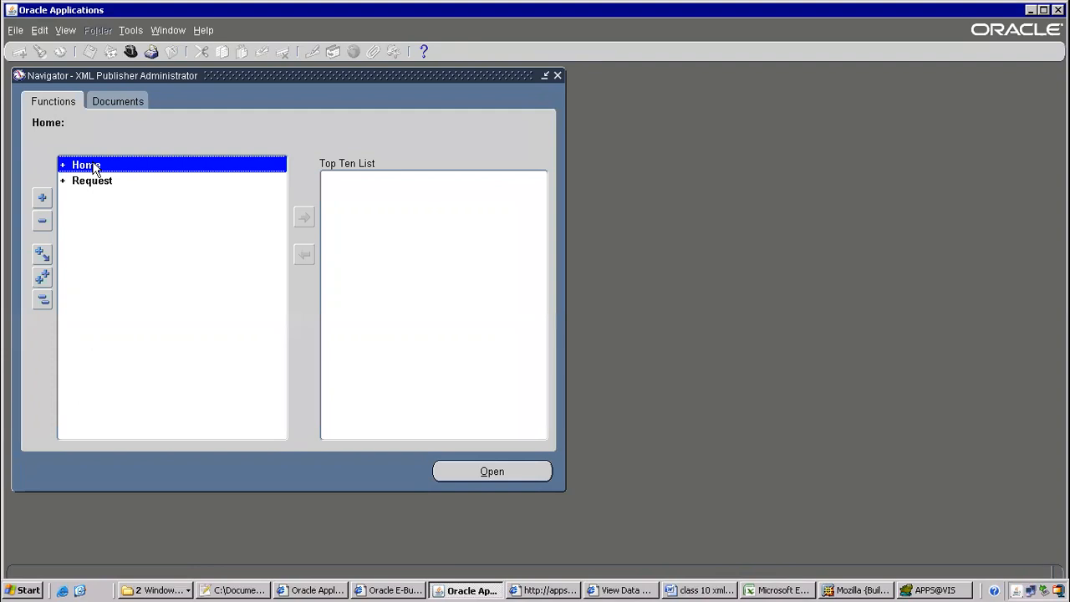
Expand Home and open the Data Definitions function to reach the search page
double_click(95, 167)
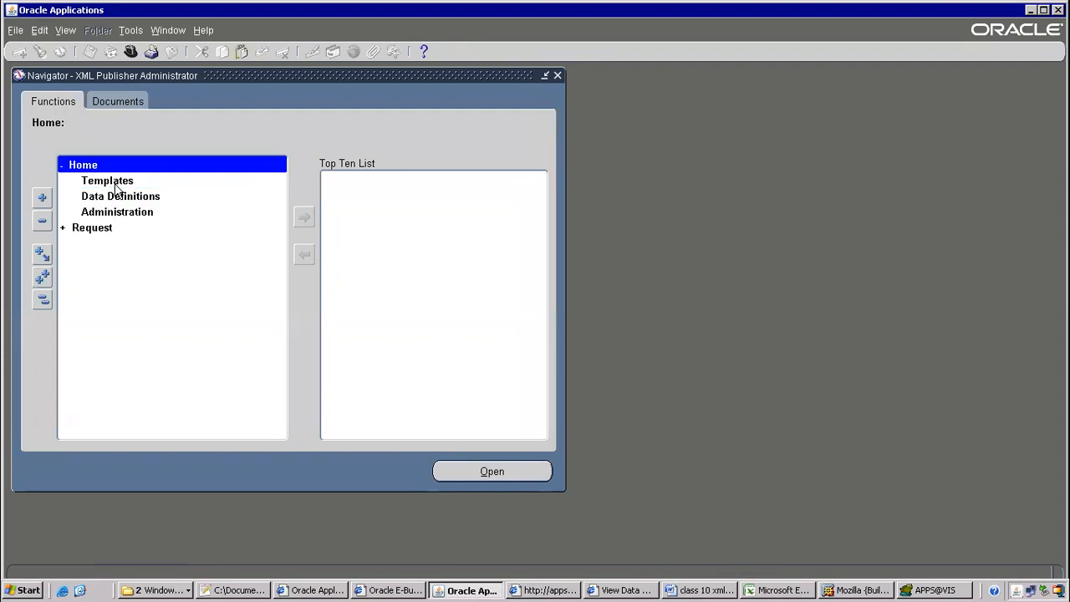
left_click(112, 199)
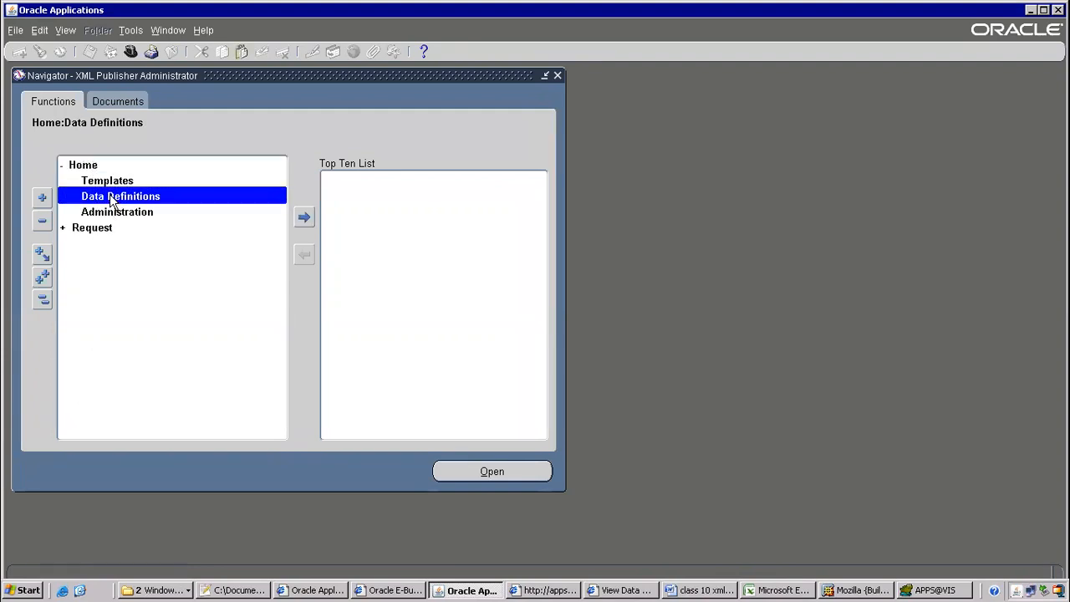
left_click(114, 184)
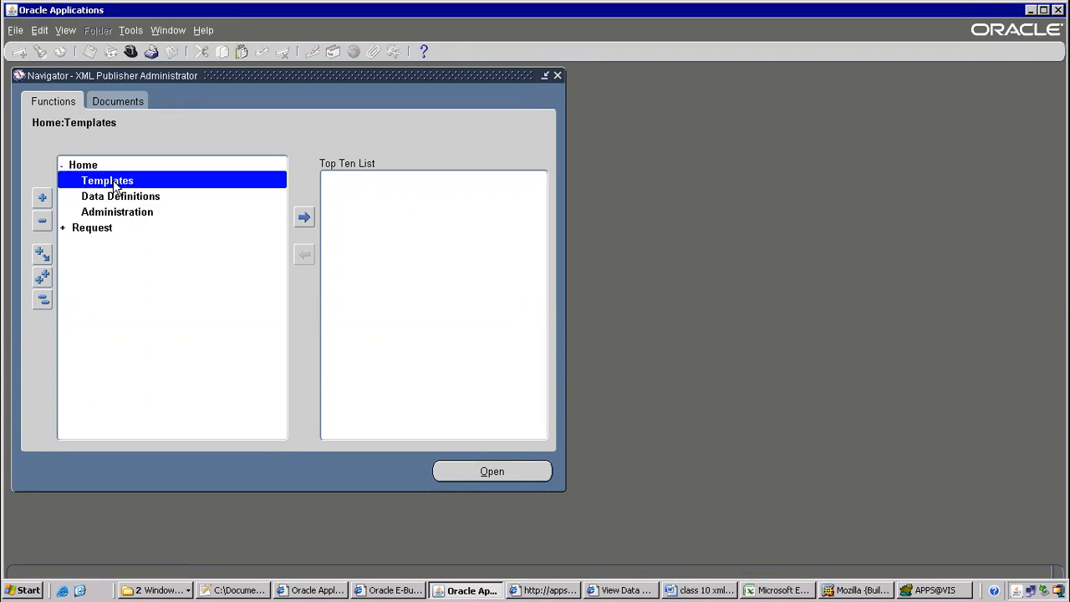
left_click(118, 199)
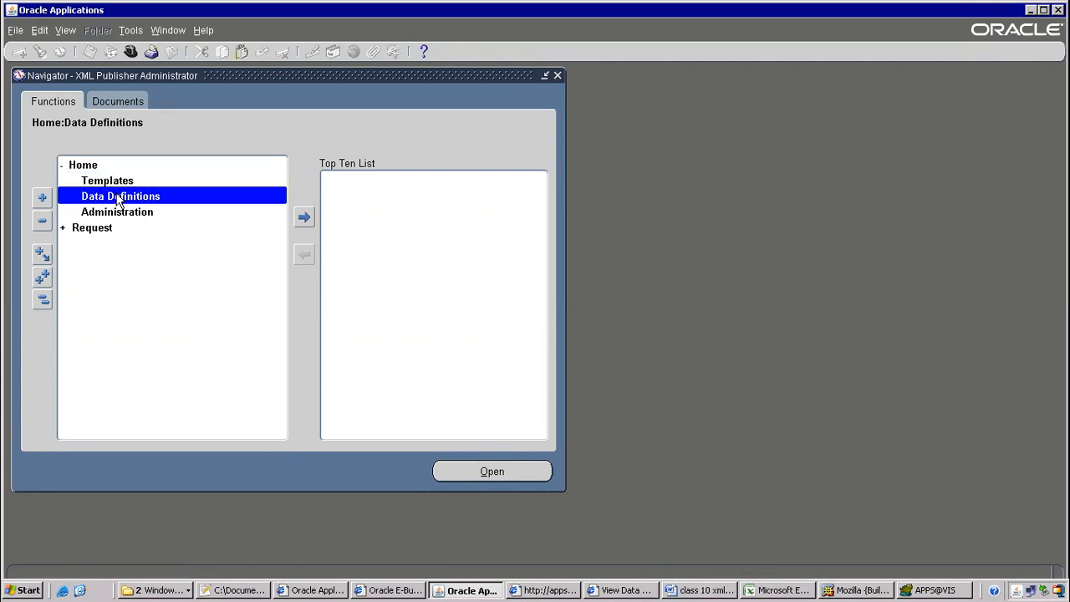
left_click(114, 183)
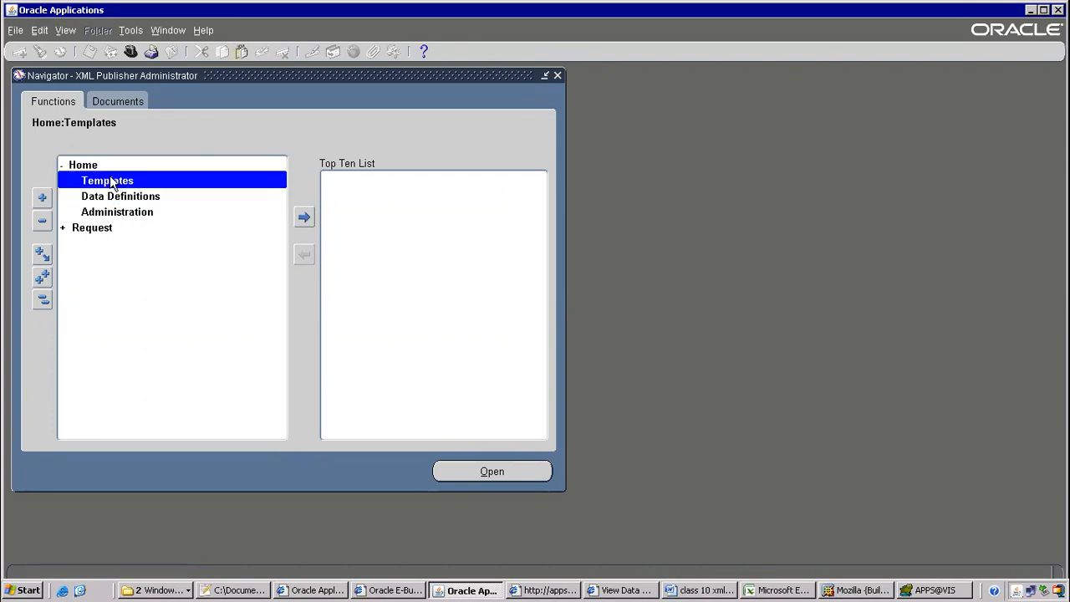
left_click(107, 199)
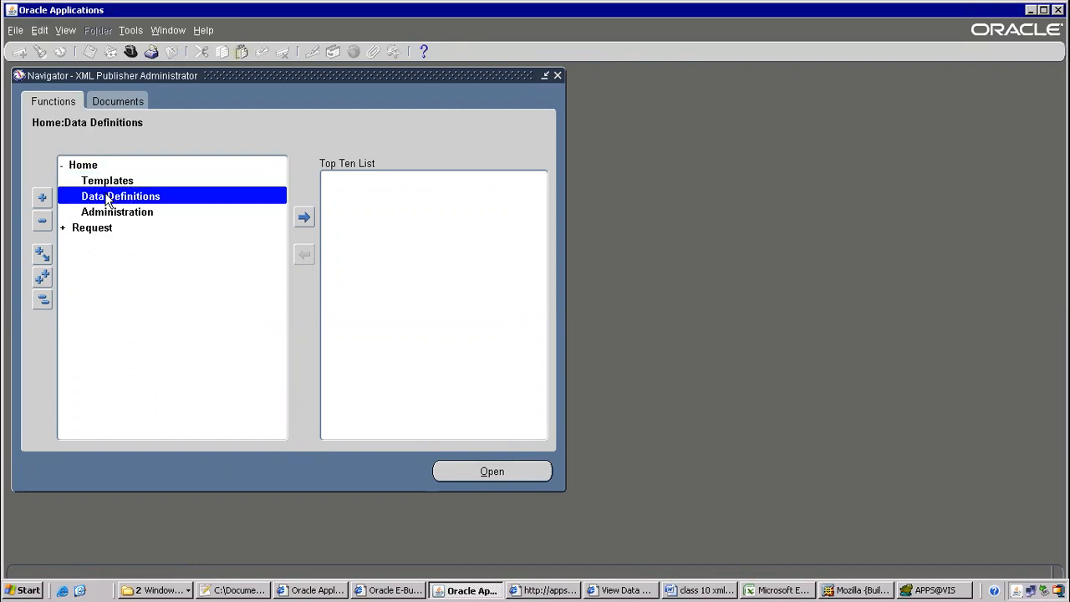
left_click(618, 590)
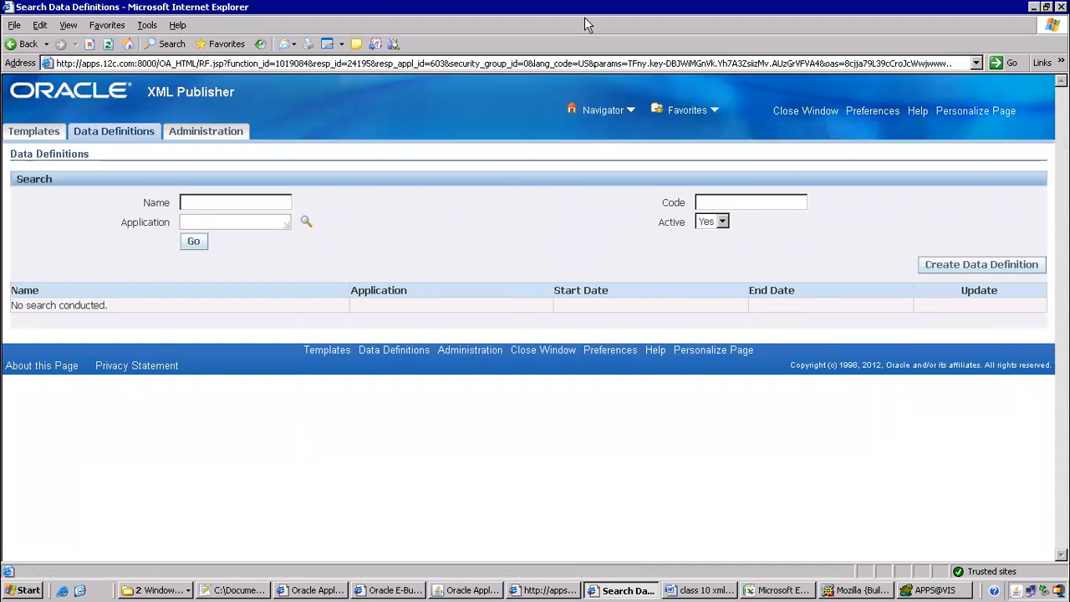
Start a new data definition and place the cursor in its Name field
left_click(951, 264)
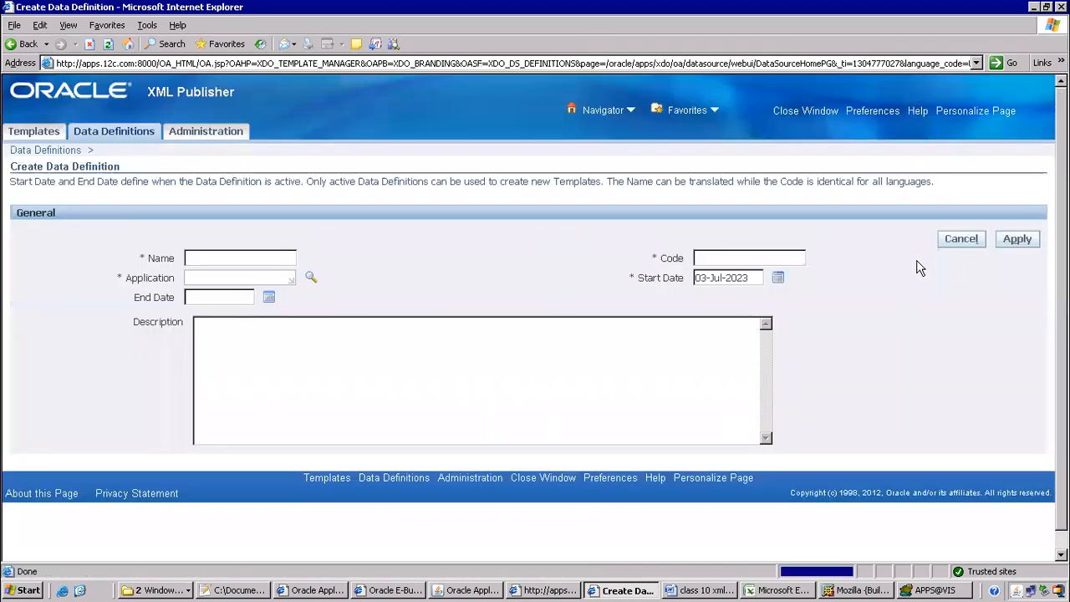
left_click(265, 252)
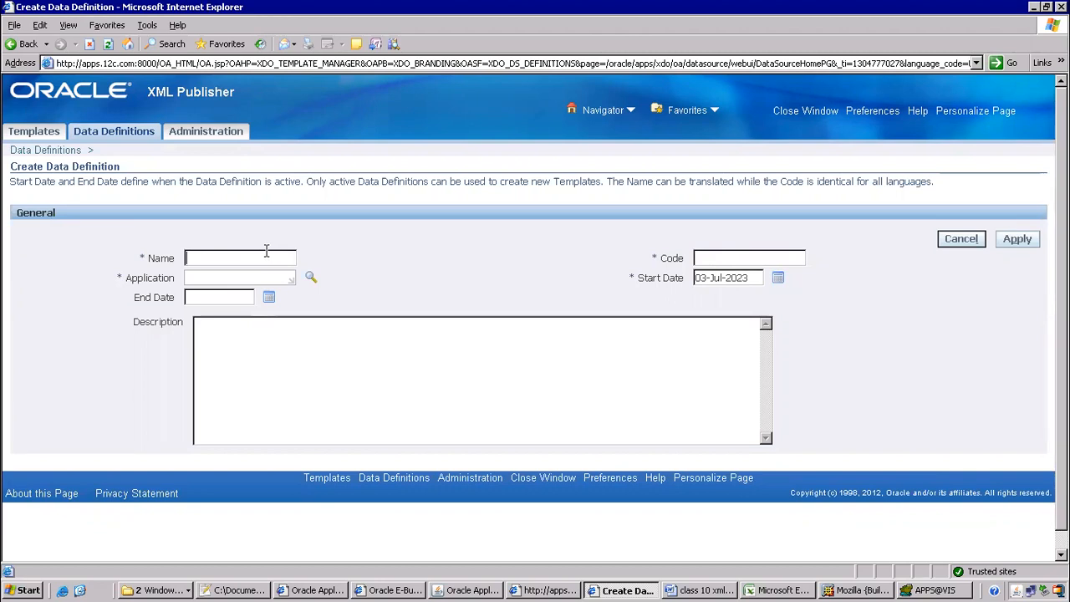
left_click(133, 591)
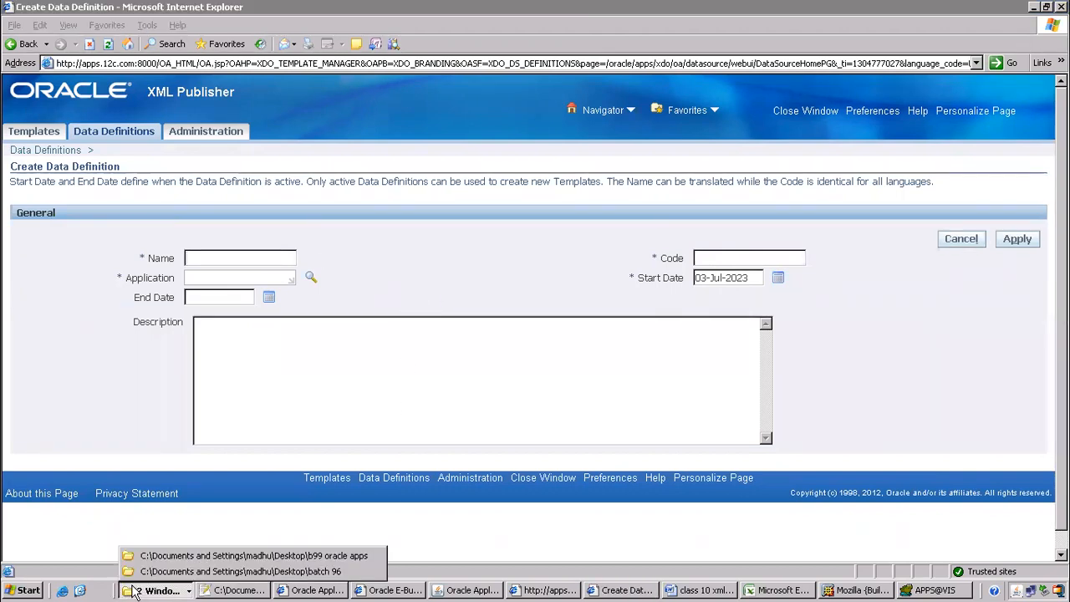
In the b99 oracle apps folder, rename ITMAPSUPPLIERS.xml to ITMAPSUPPLIERS2.xml
left_click(201, 556)
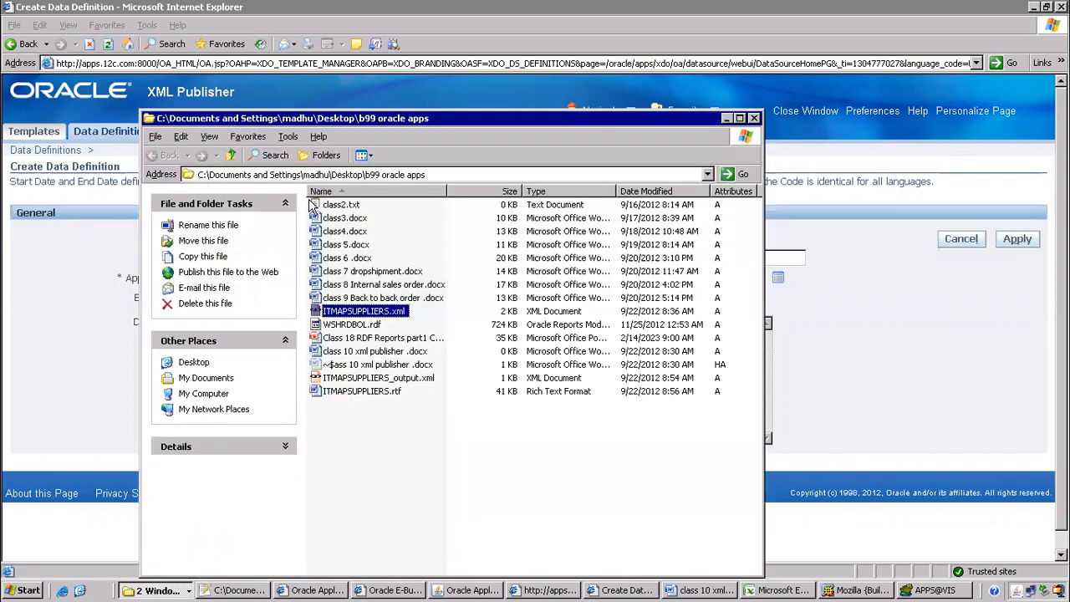
left_click(365, 311)
left_click(387, 310)
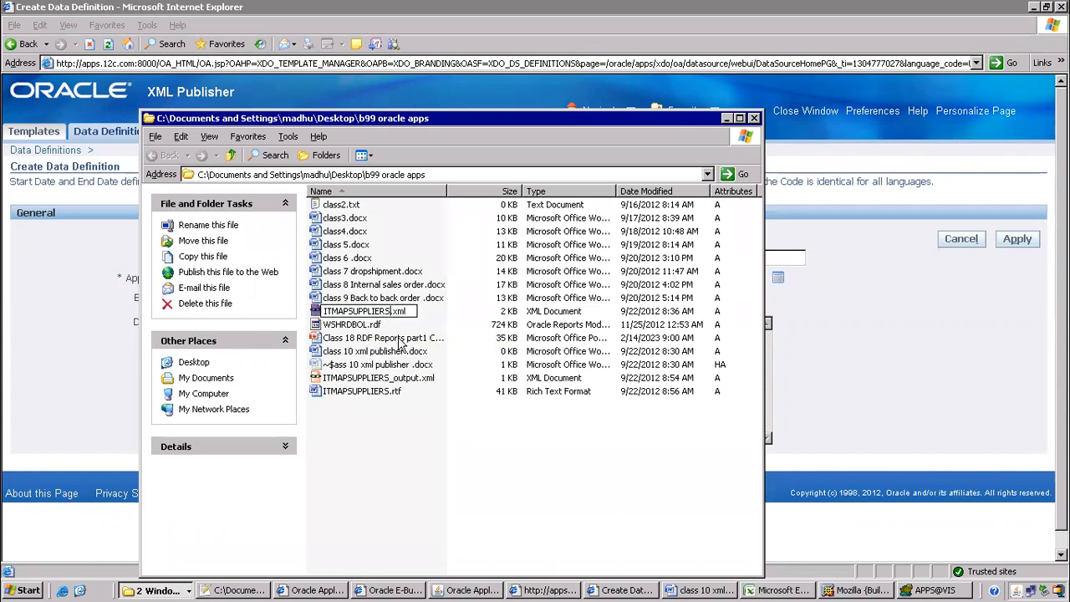
type("2")
left_click(377, 458)
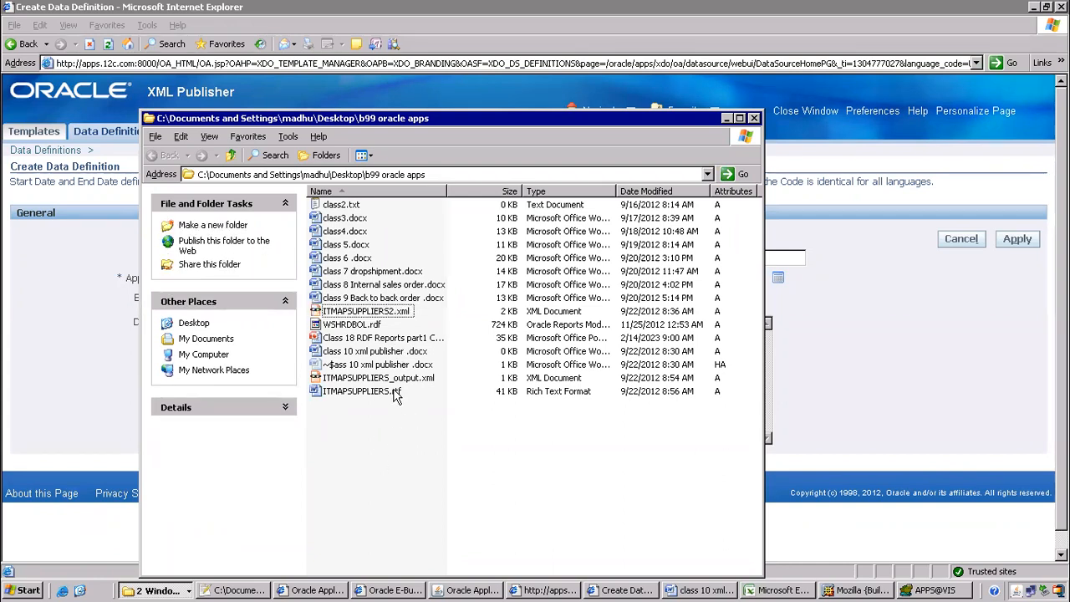
Copy the base name ITMAPSUPPLIERS2 and switch back to the browser
left_click(387, 312)
left_click(386, 312)
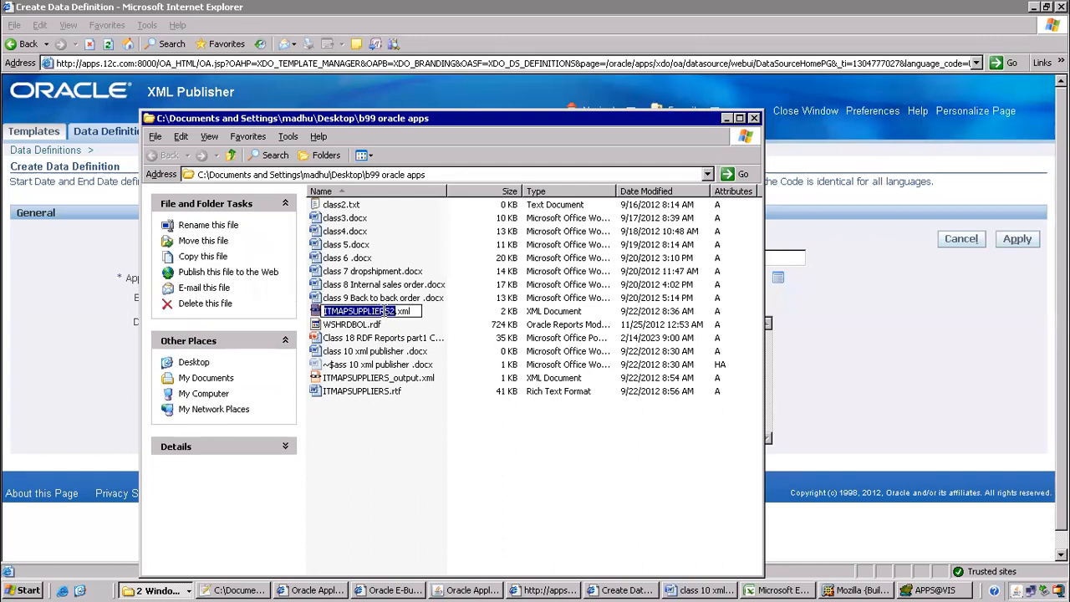
key("ctrl+c")
key("alt+Tab")
Save data definition ITMAPSUPPLIERS2 (Code and Name) under the Payables application
left_click(698, 260)
key("ctrl+v")
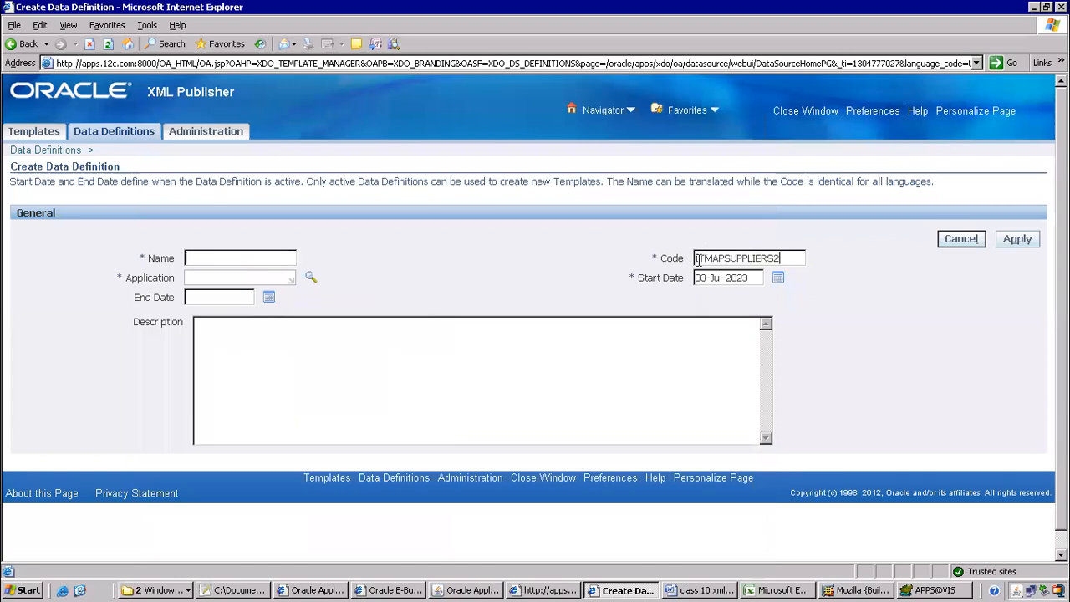
key("ctrl+v")
left_click(208, 277)
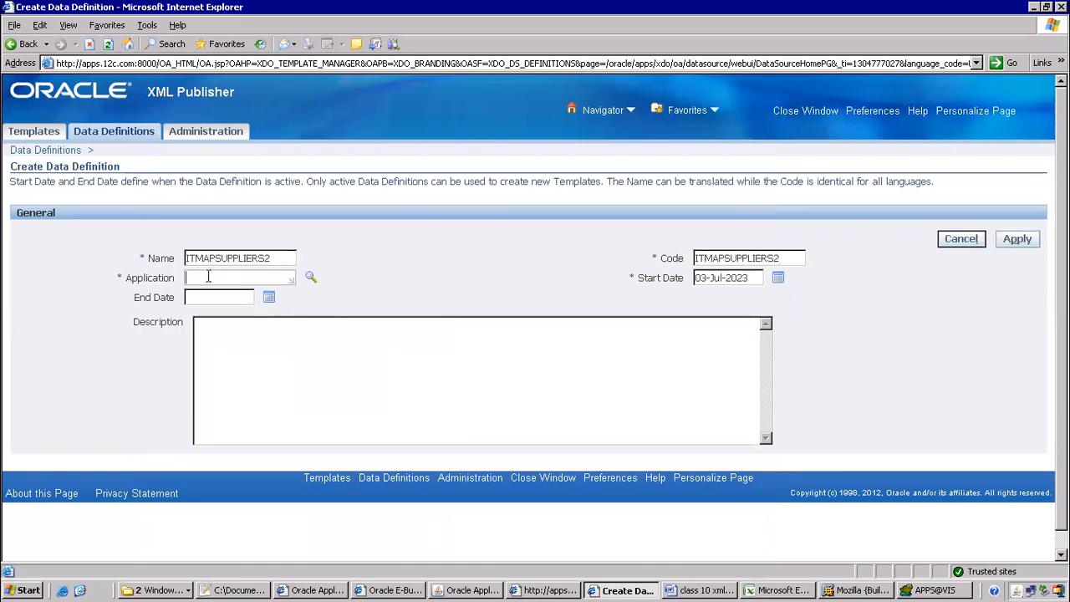
type("Payables")
key("Tab")
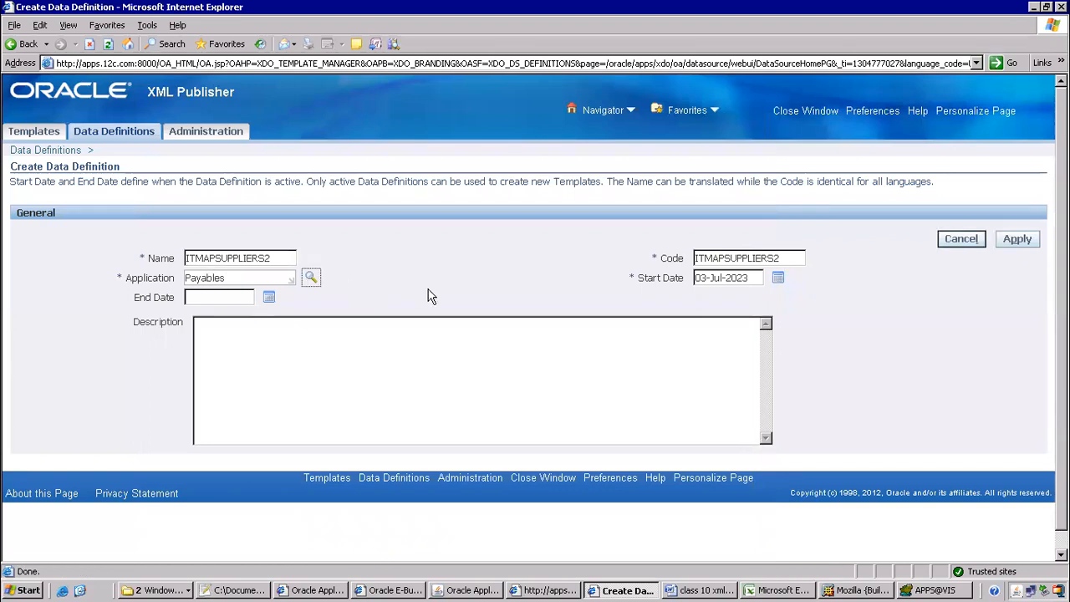
left_click(1018, 239)
Upload ITMAPSUPPLIERS2.xml as the definition's data template file
scroll(542, 248, "down", 3)
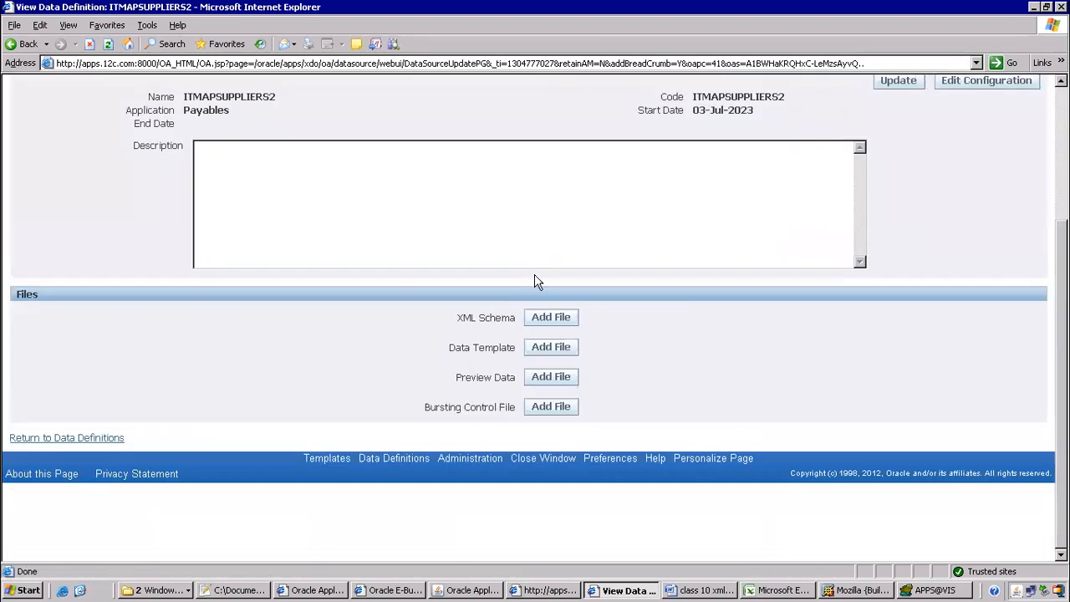
left_click(550, 350)
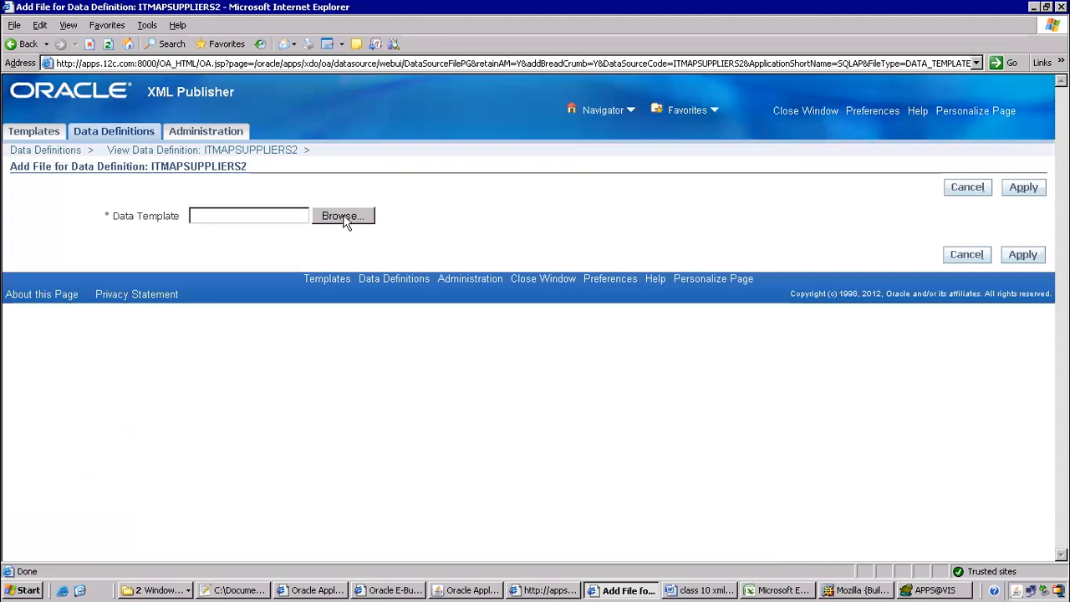
left_click(343, 217)
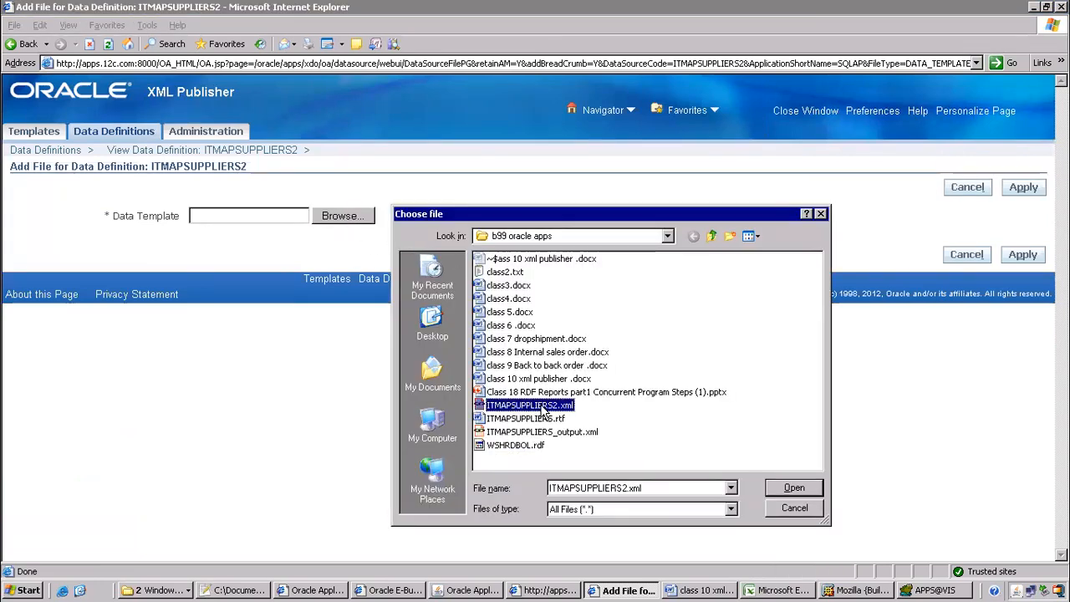
left_click(793, 488)
left_click(1023, 186)
scroll(447, 275, "down", 4)
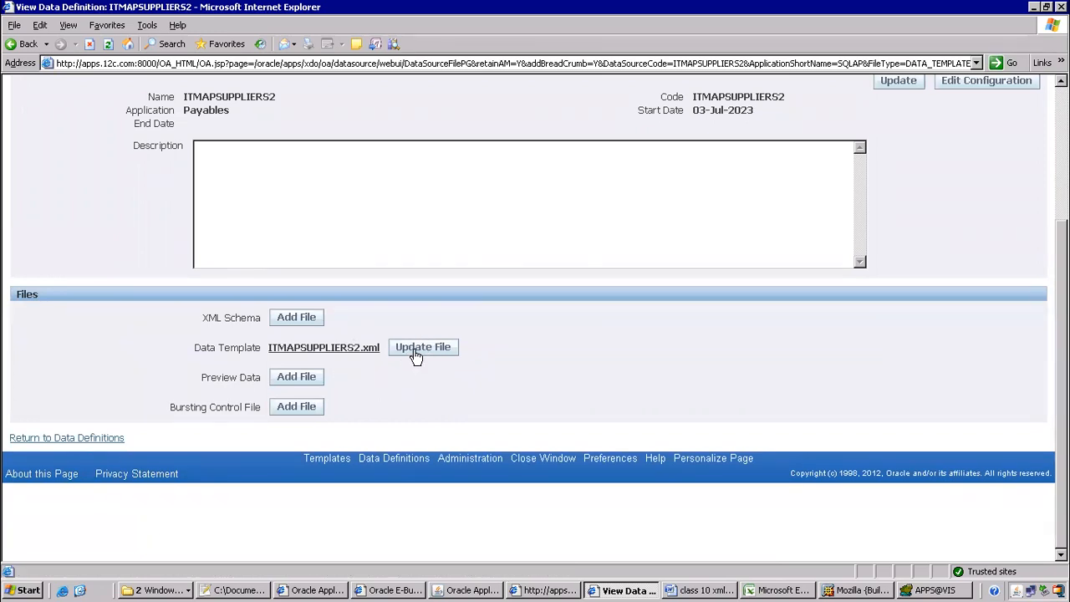
key("alt+Tab")
key("alt+Tab")
key("alt+Tab")
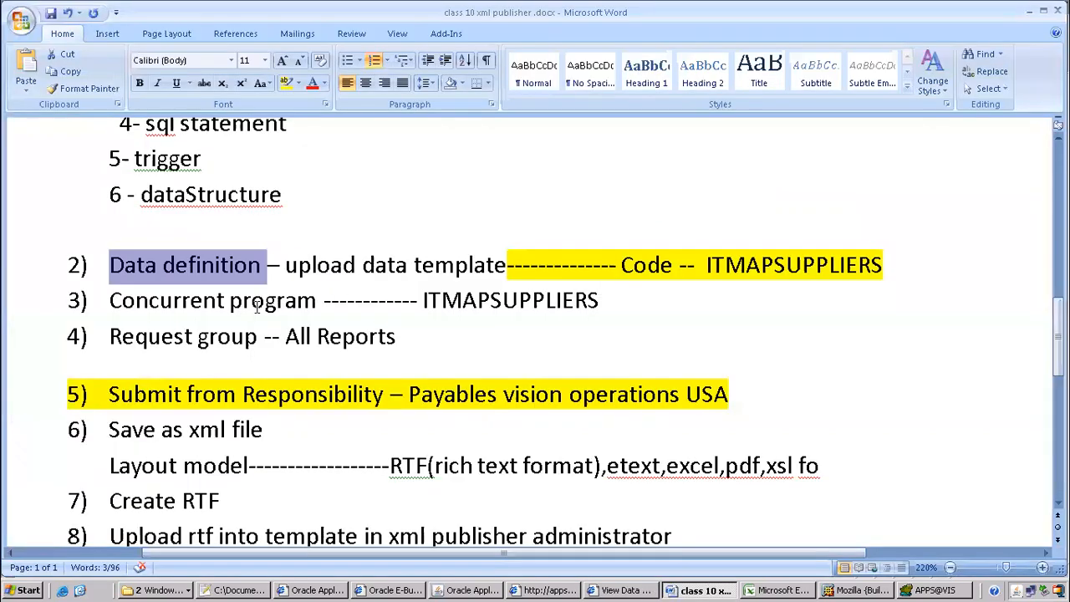
left_click(117, 289)
left_click(92, 265)
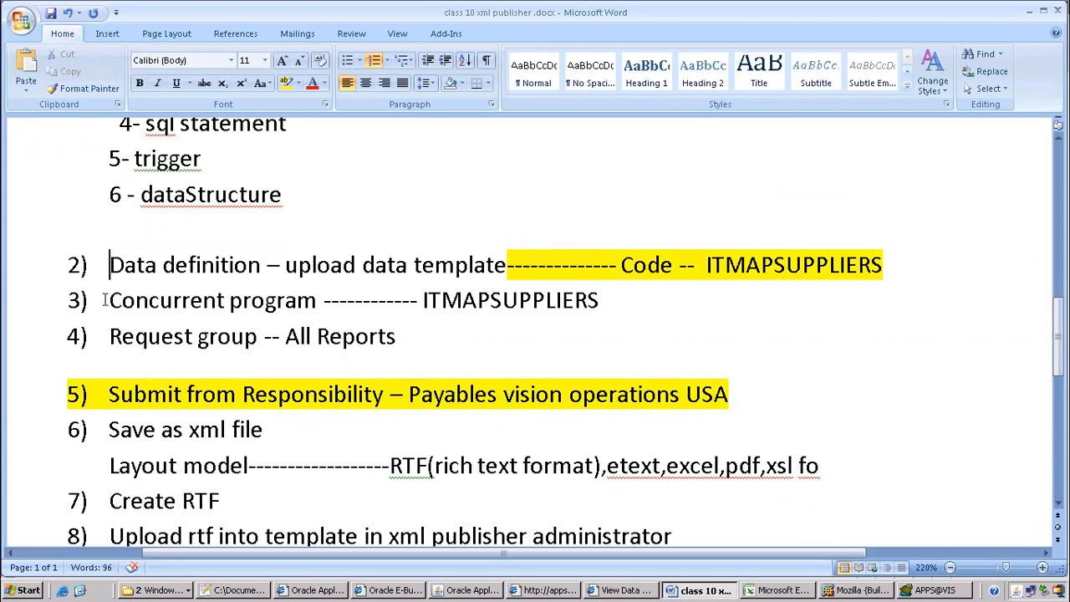
left_click_drag(108, 299, 289, 288)
left_click(242, 312)
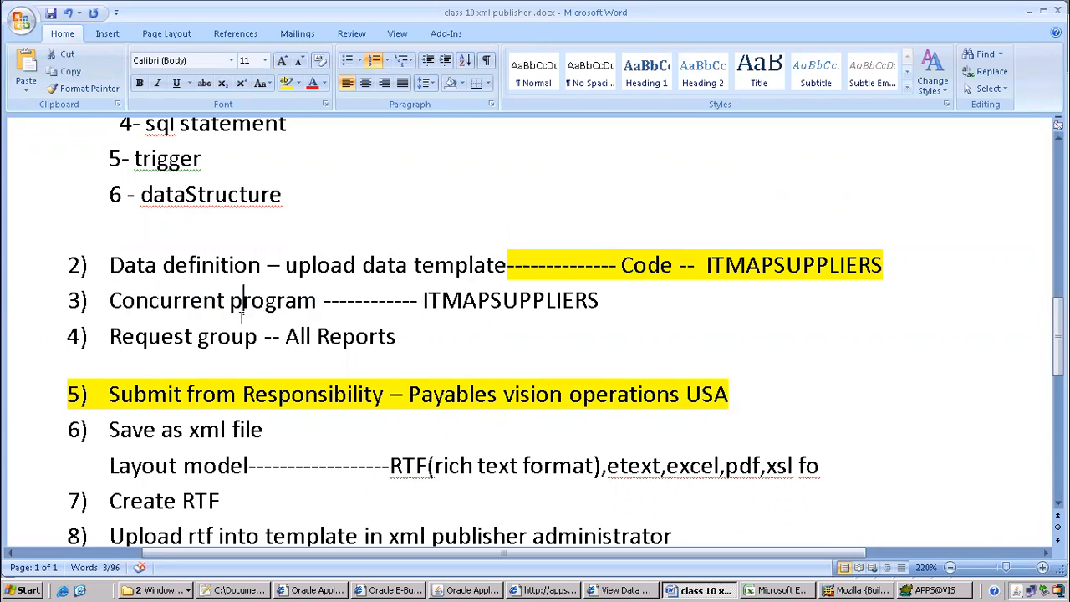
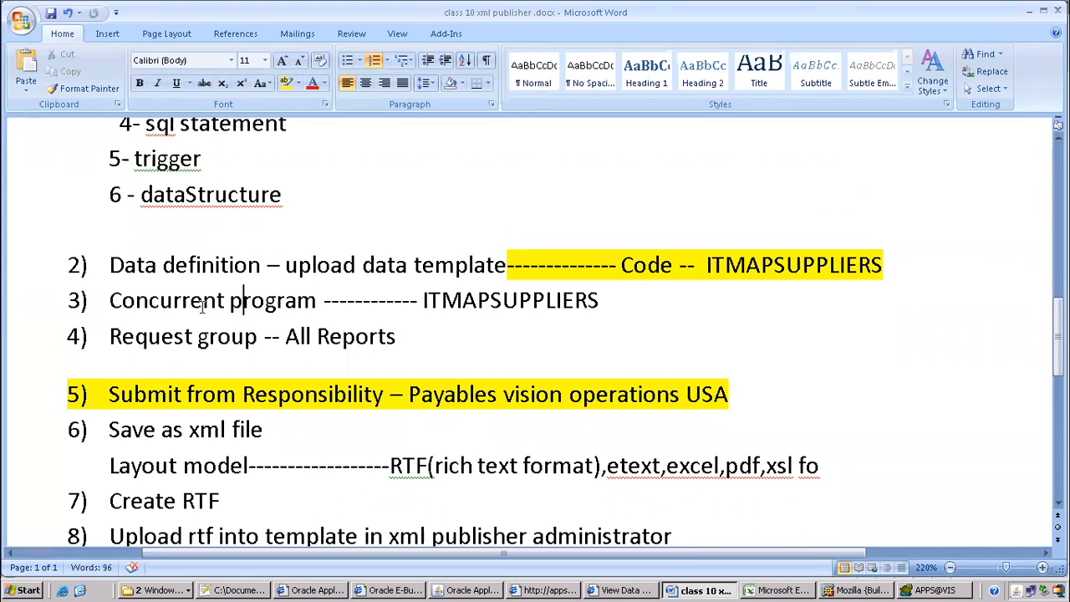
Highlight 'Concurrent' in the XML Publisher Word notes, then return to Oracle Applications
left_click_drag(109, 302, 226, 294)
left_click(219, 336)
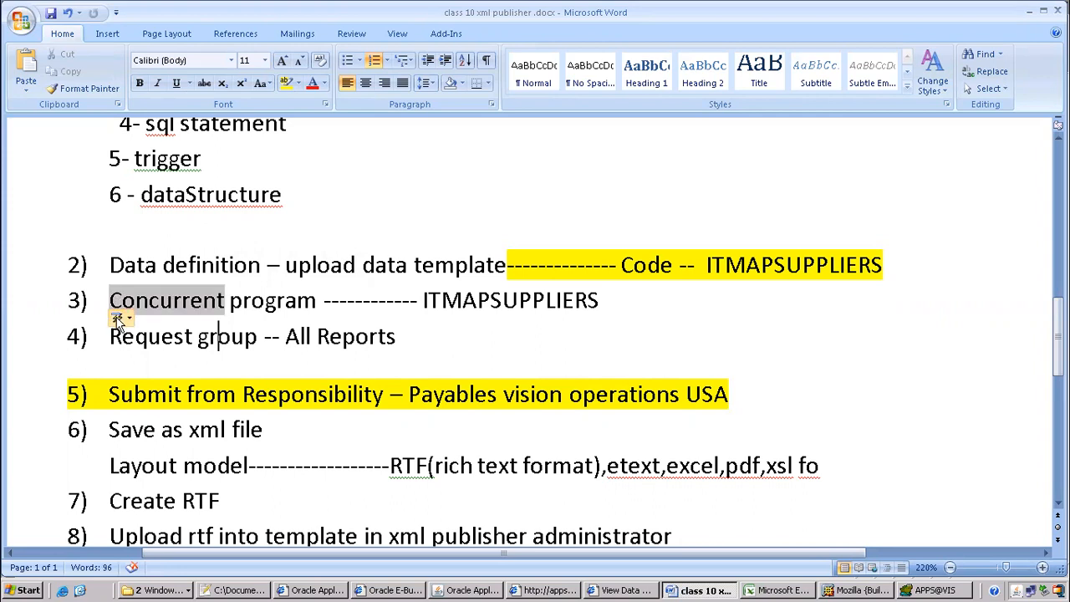
left_click(468, 590)
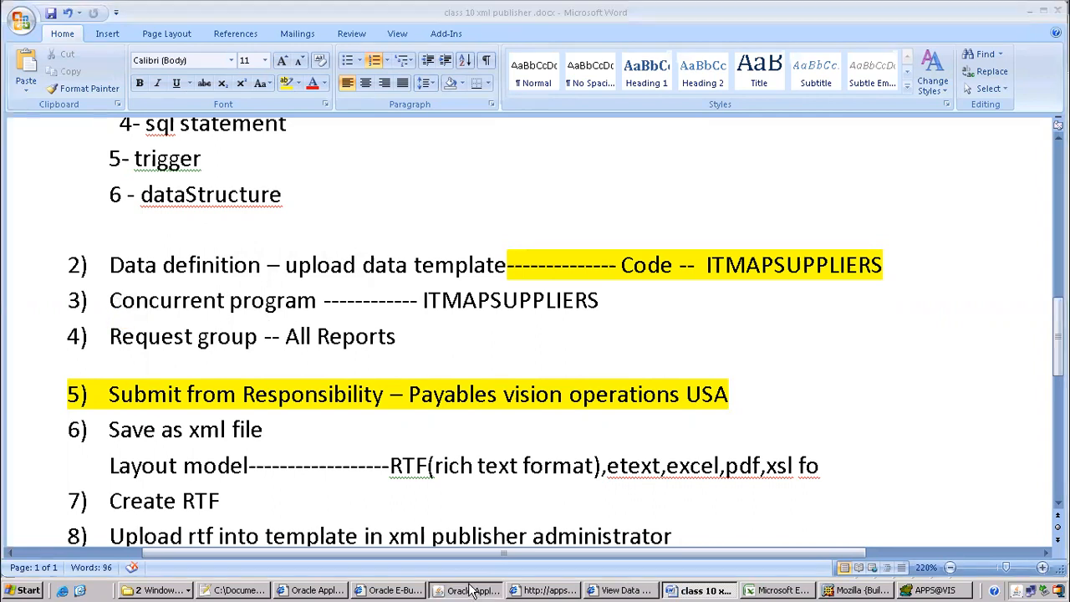
Switch to the System Administrator responsibility
left_click(130, 52)
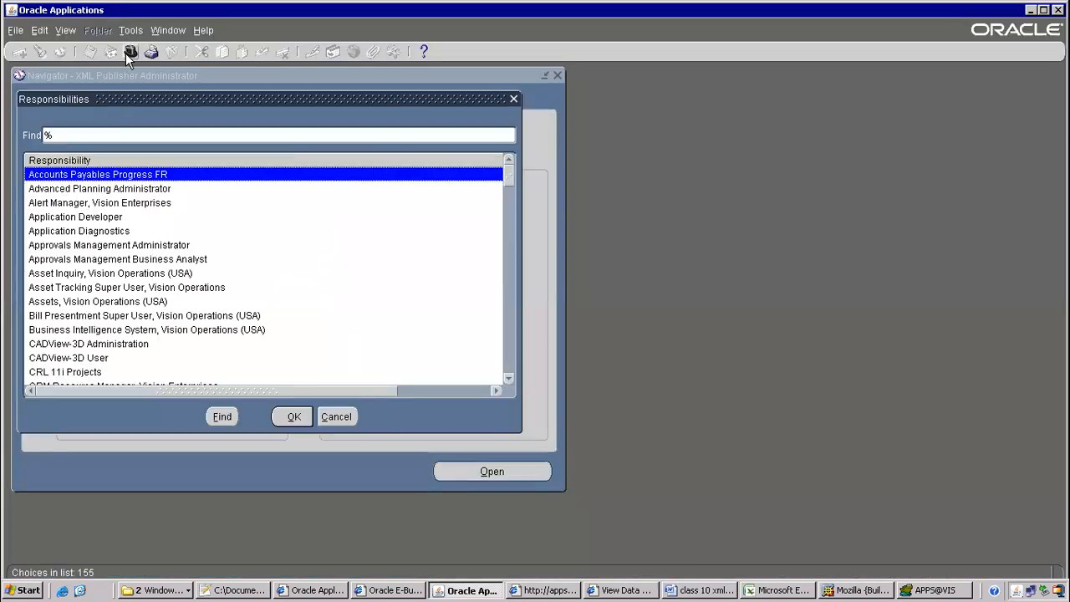
type("system Administrat")
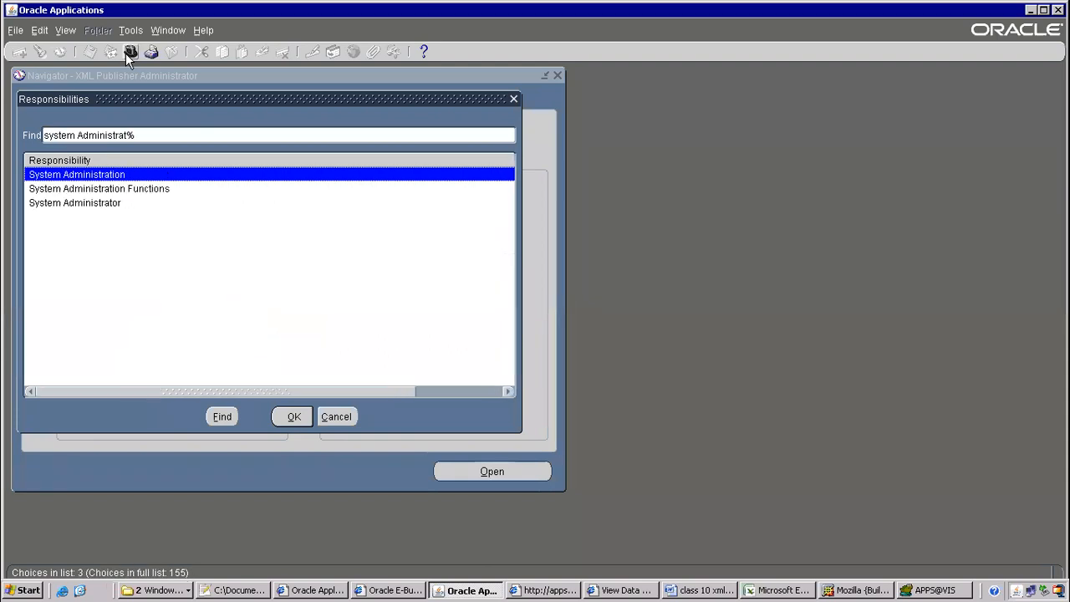
key("Down")
key("Down")
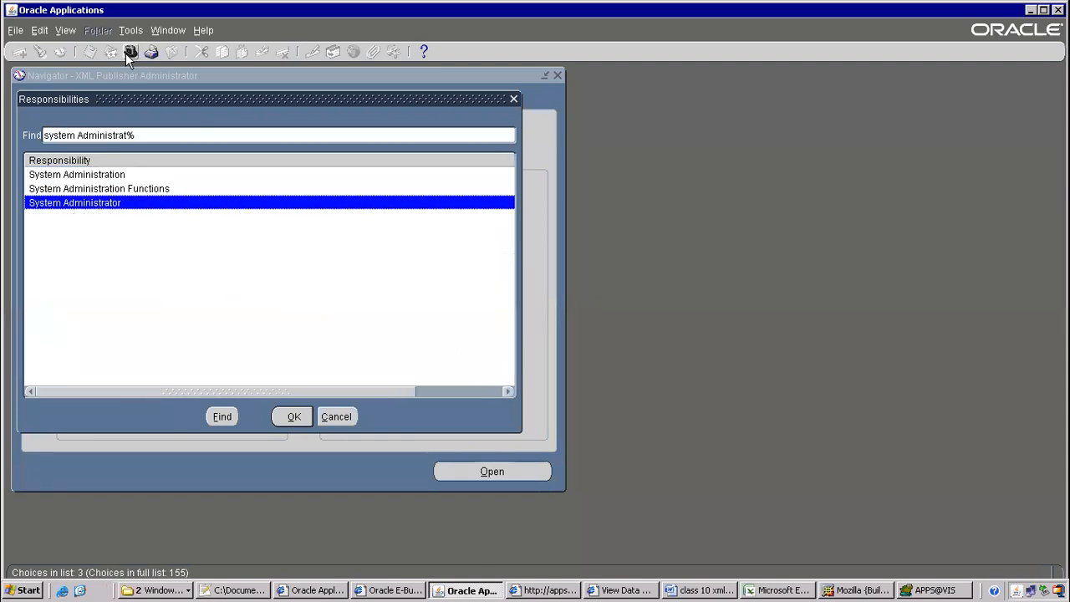
key("Return")
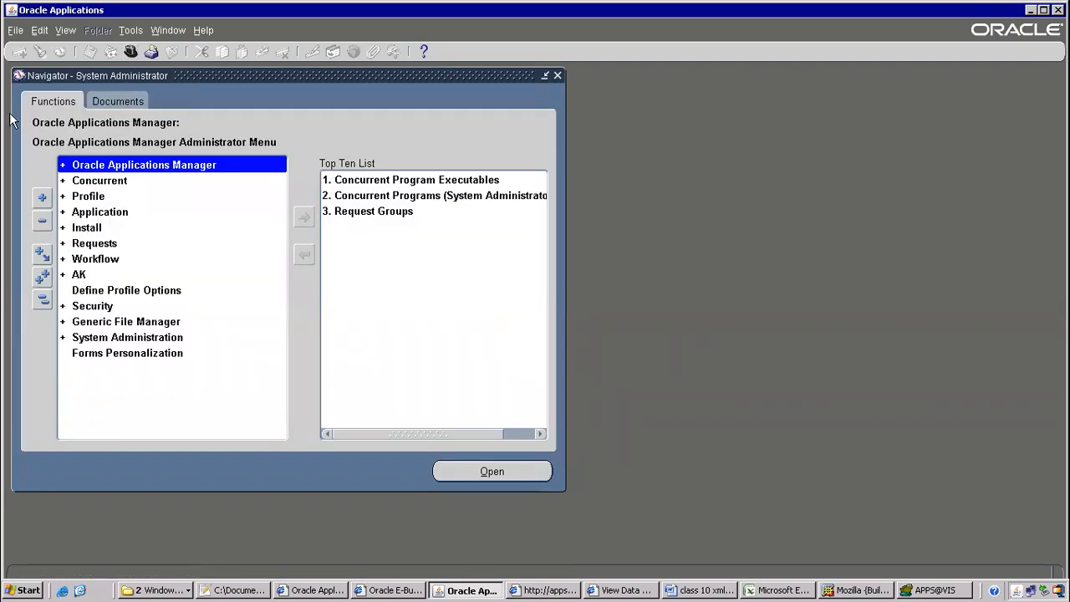
Open the Concurrent > Program > Define form from the navigator
left_click(120, 183)
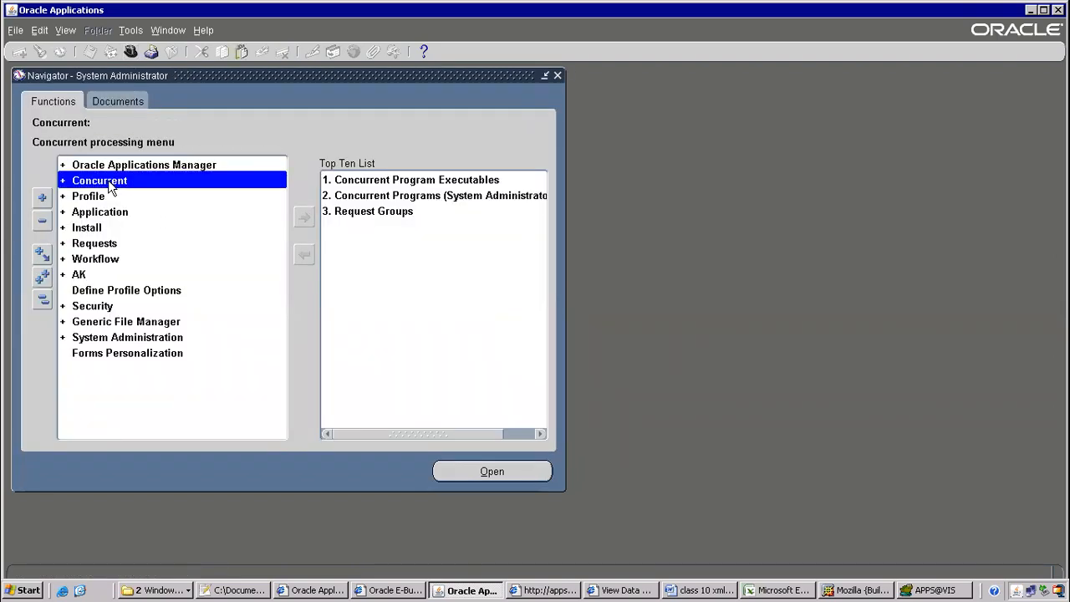
double_click(109, 189)
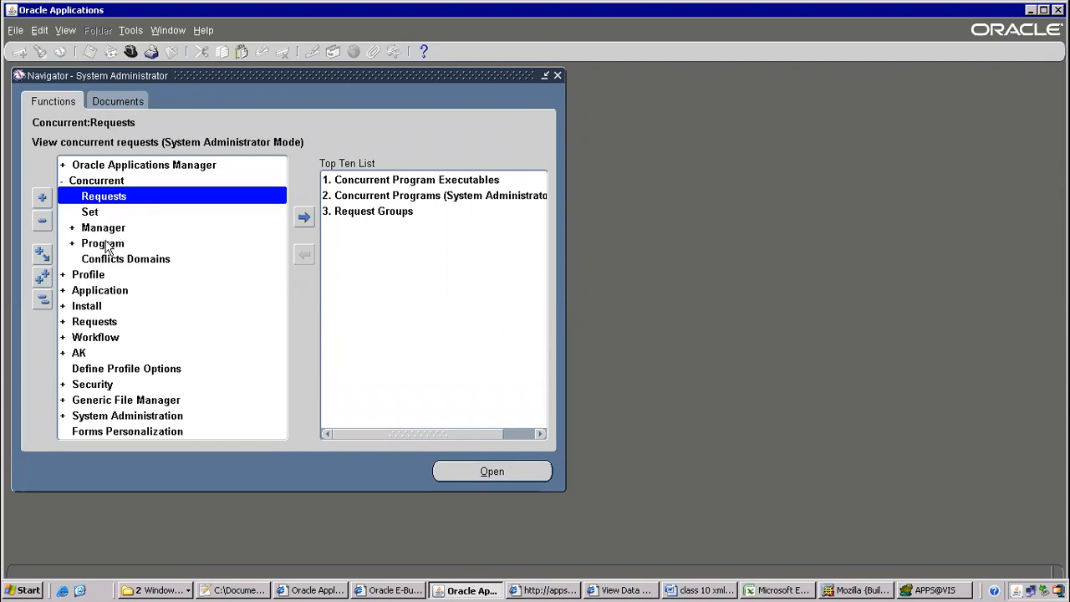
left_click(105, 244)
double_click(105, 244)
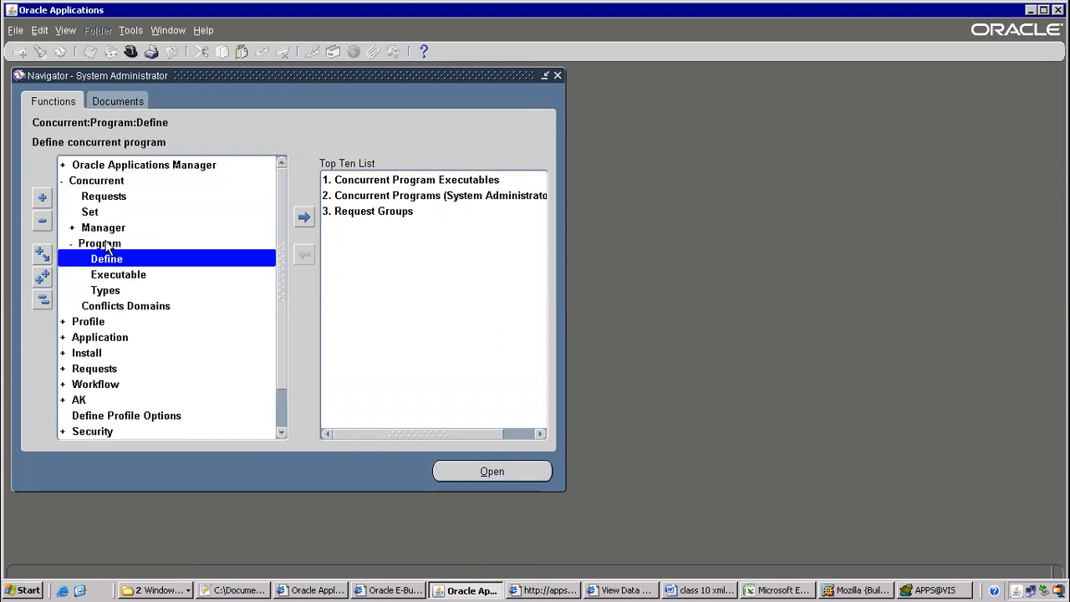
double_click(114, 258)
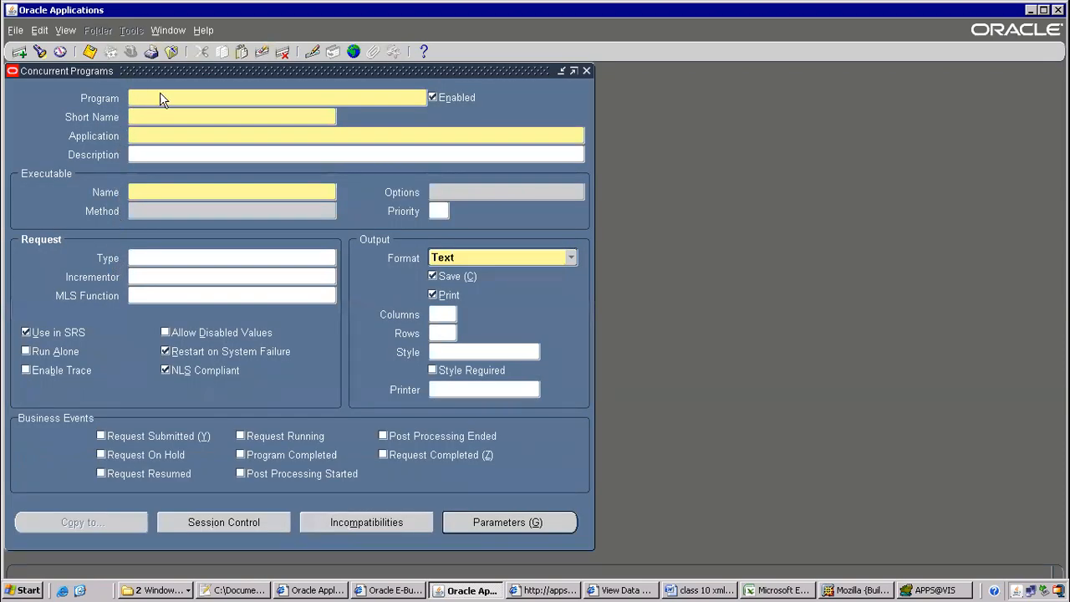
Copy code ITMAPSUPPLIERS2 from the data definition page into the Short Name field
left_click(625, 590)
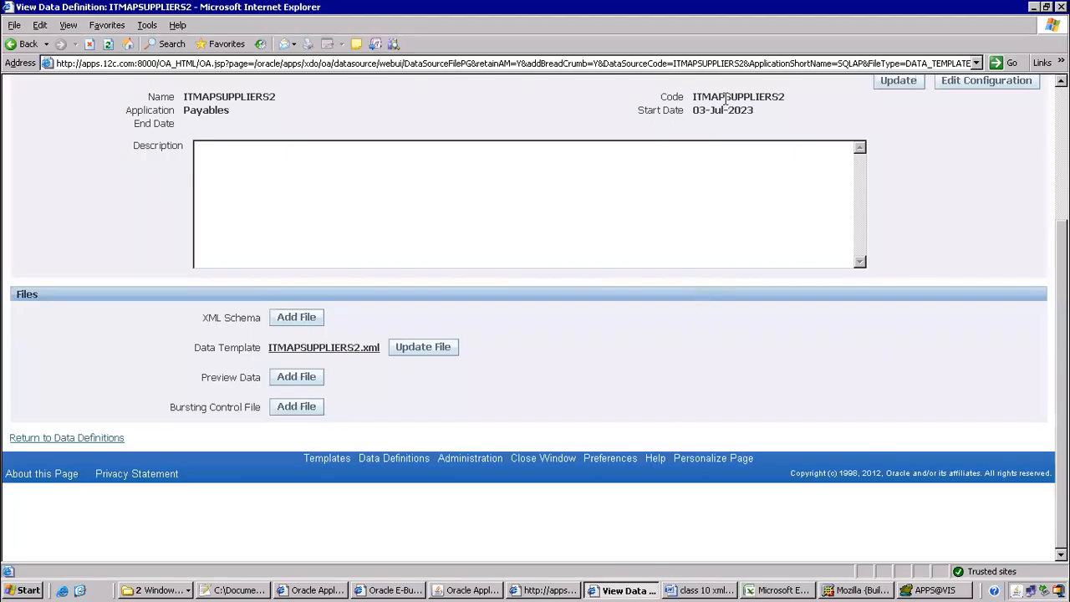
double_click(726, 99)
key("ctrl+c")
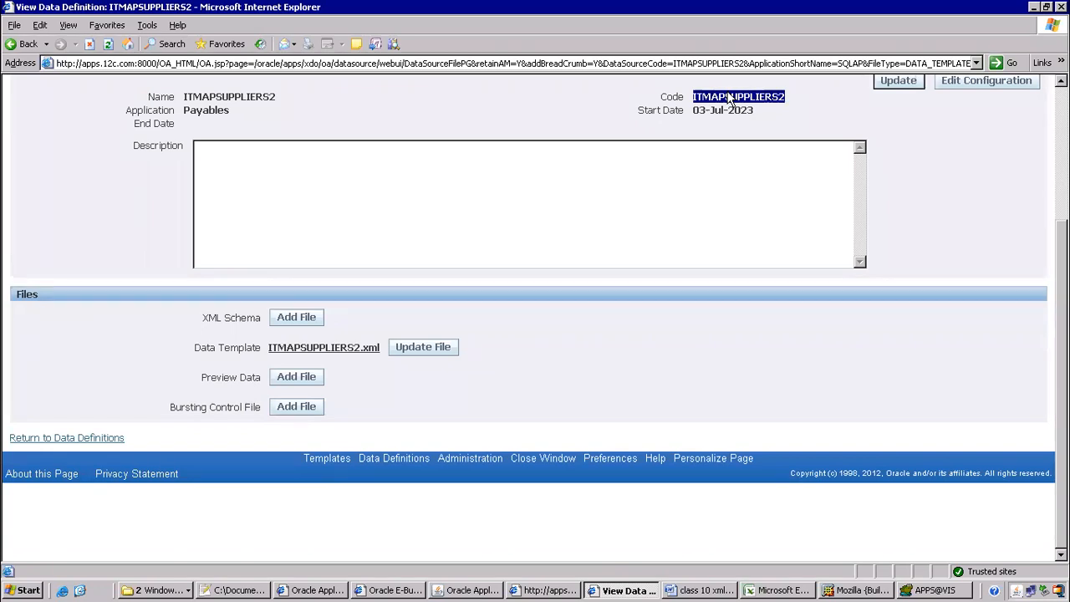
key("alt+Tab")
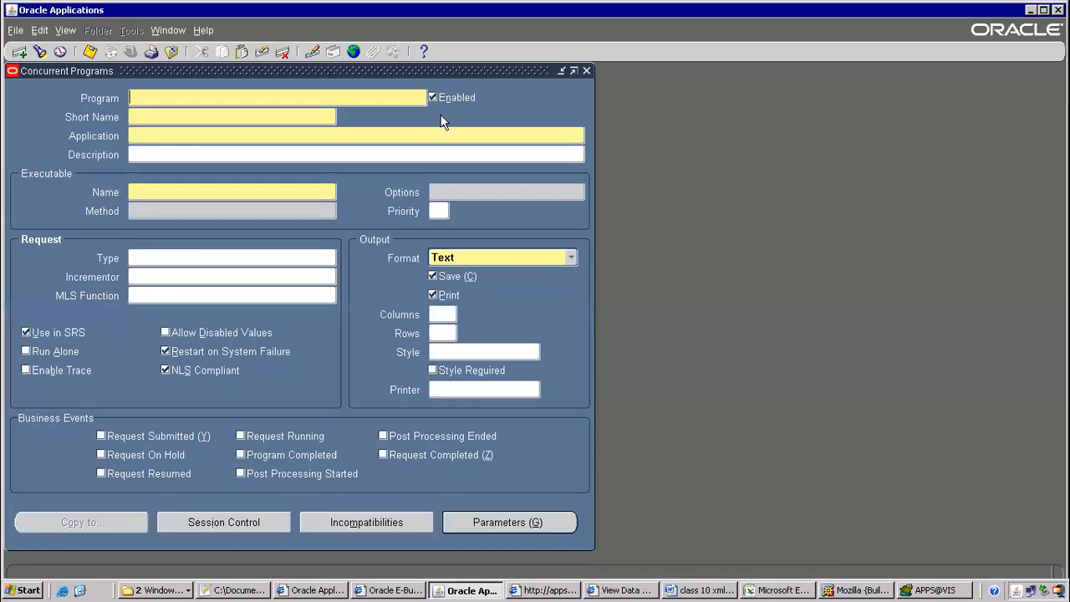
left_click(144, 116)
key("ctrl+v")
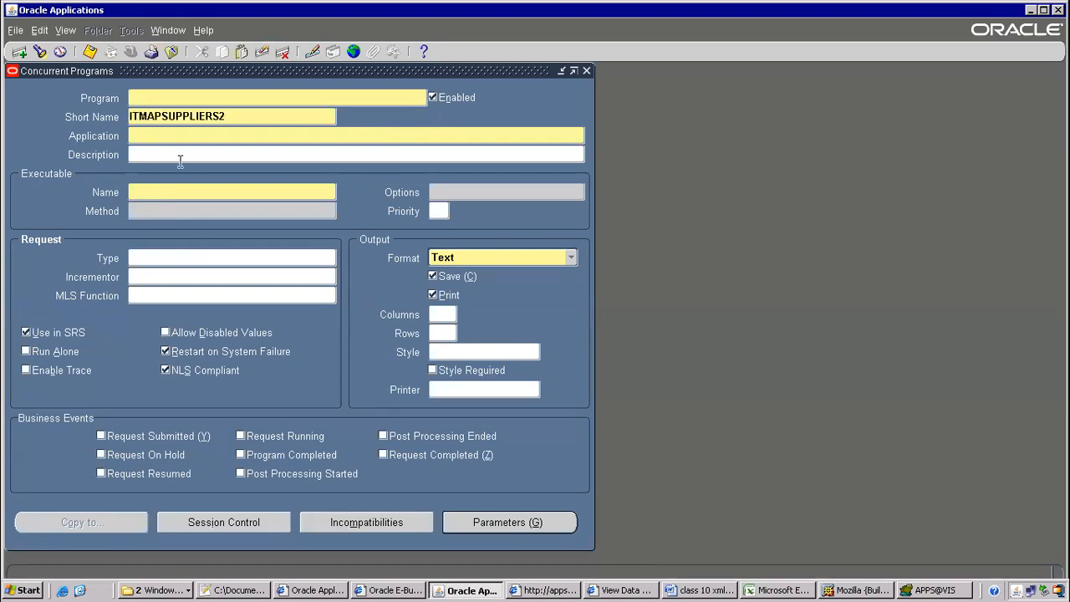
key("alt+Tab")
scroll(746, 209, "up", 2)
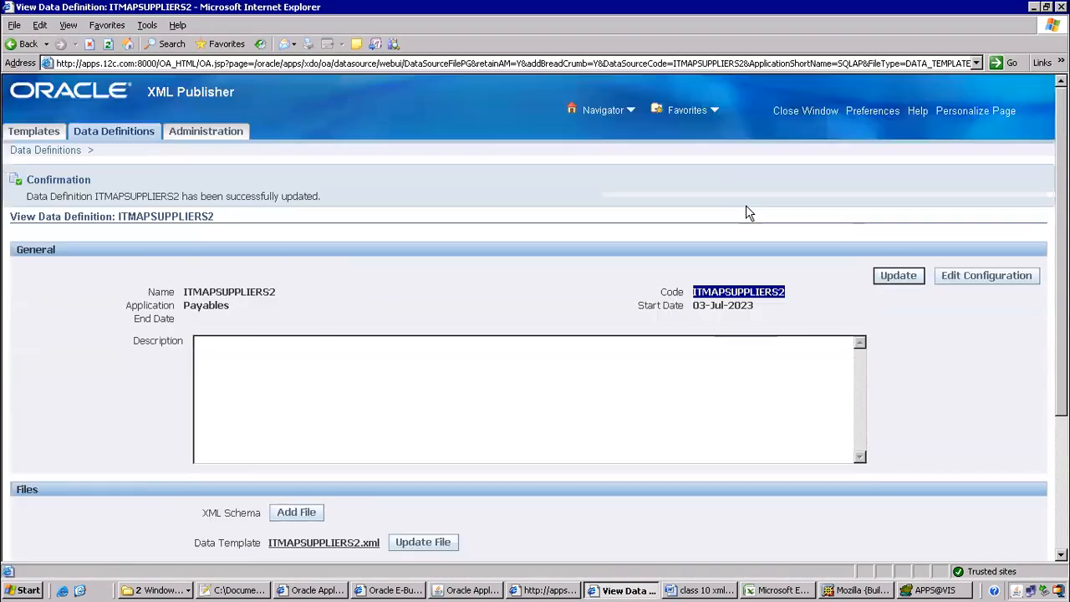
key("alt+Tab")
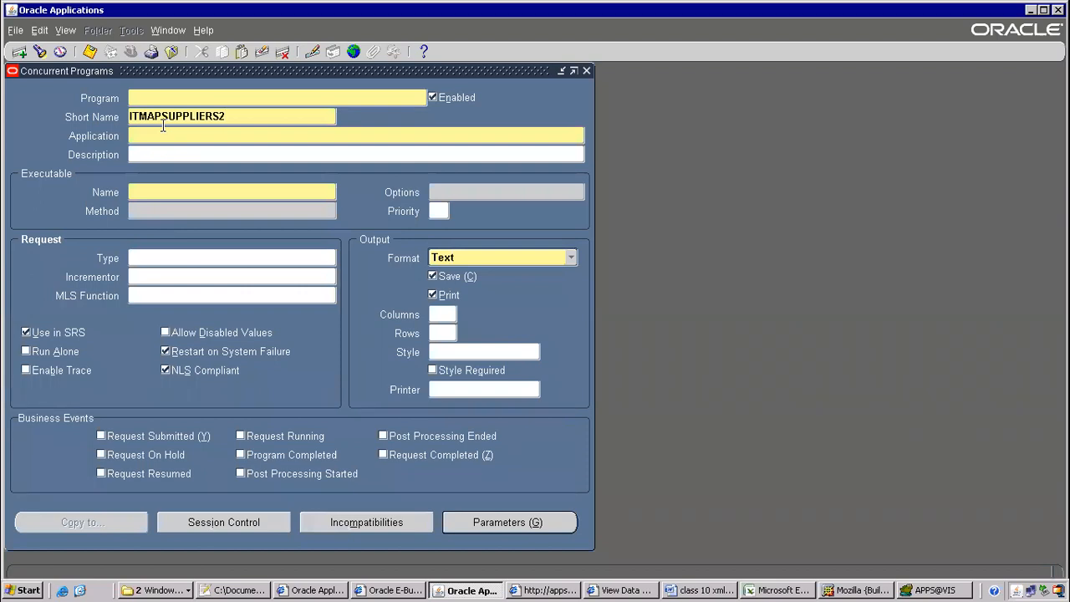
key("alt+Tab")
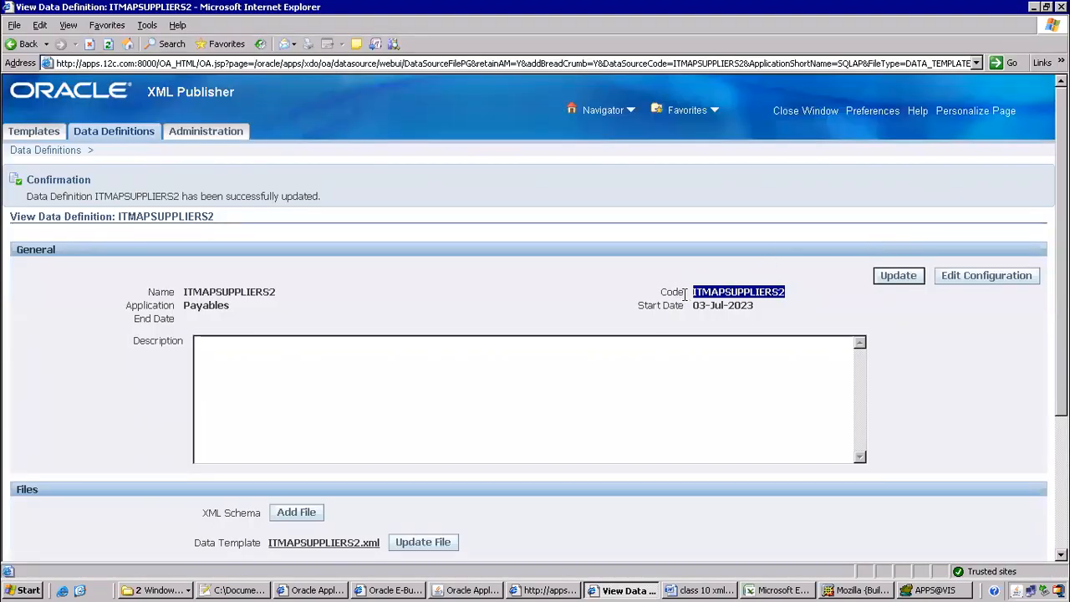
key("alt+Tab")
key("ctrl+v")
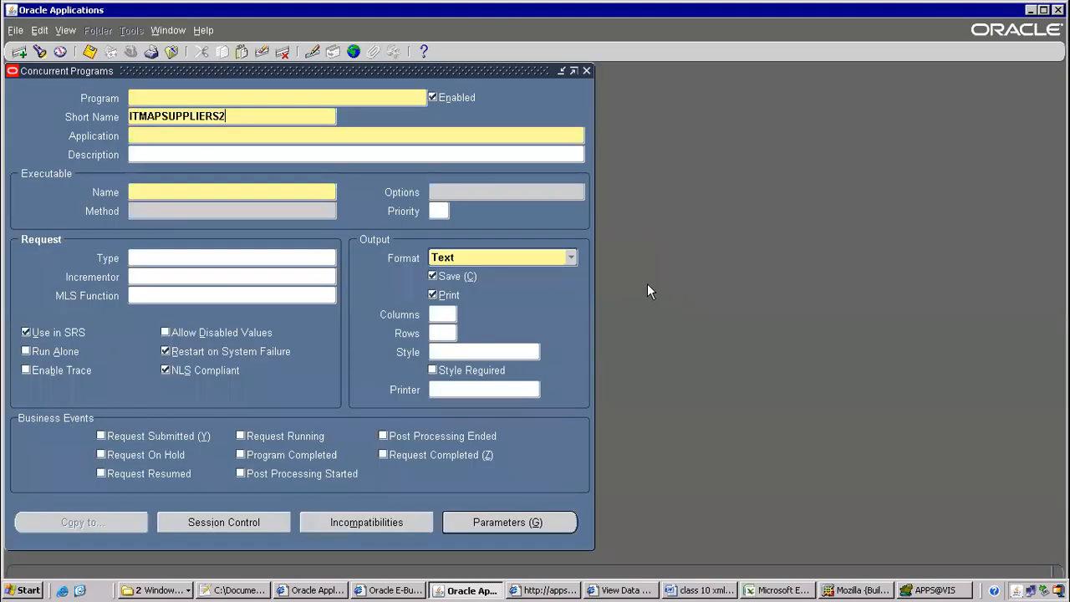
Name the program ITMAPSUPPLIERS2 and set its application to Payables
double_click(173, 116)
key("ctrl+c")
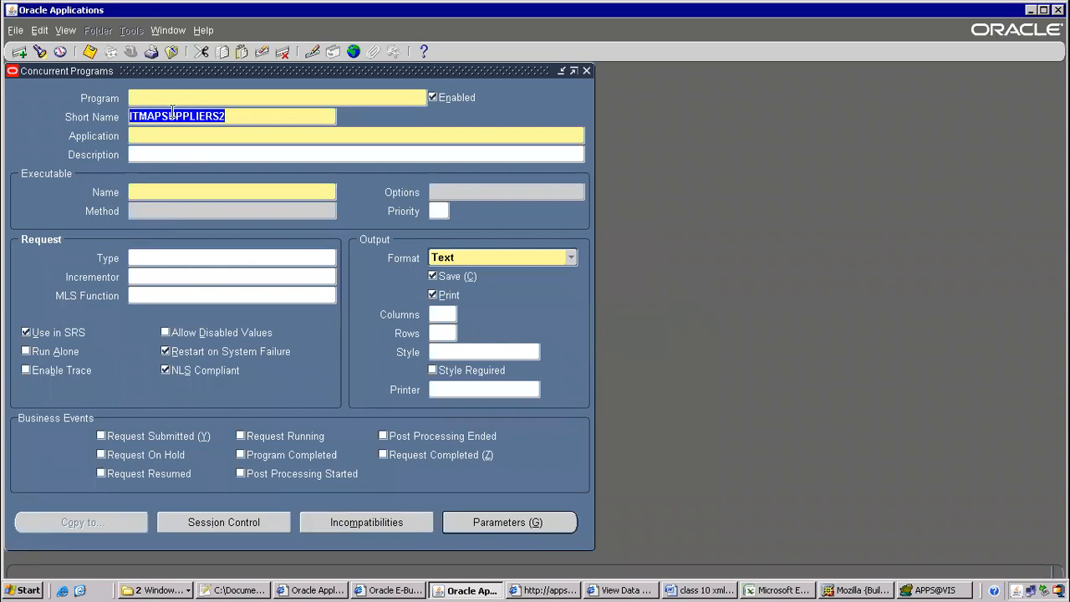
left_click(148, 98)
key("ctrl+v")
left_click(144, 138)
type("payables")
key("Tab")
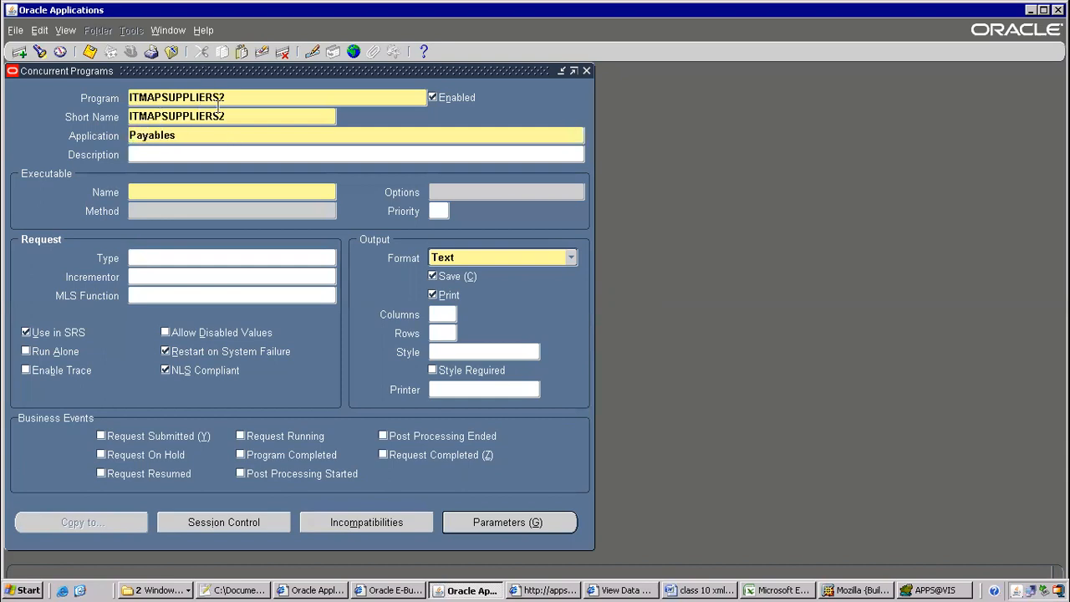
left_click(185, 192)
Assign the XML Publisher executable XDODTEXE with XML output format, then open Parameters
type("DODTE")
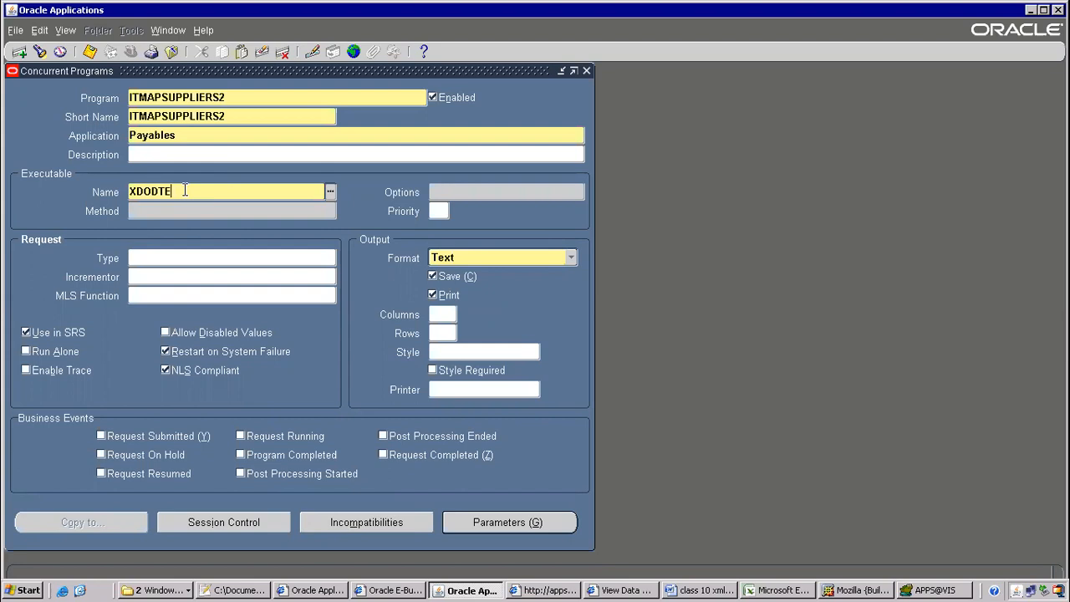
key("Tab")
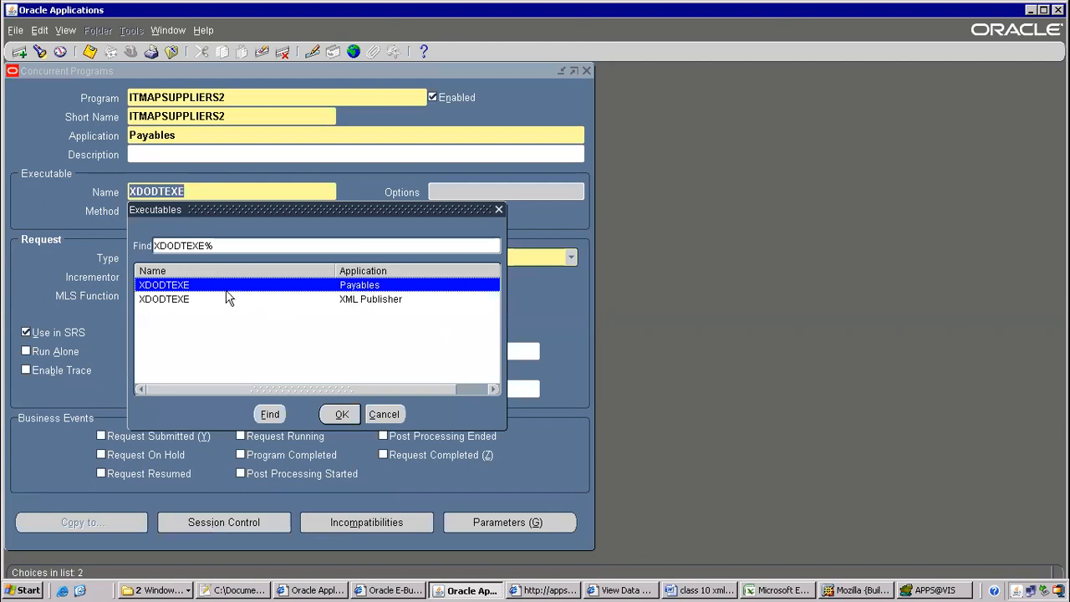
left_click(366, 304)
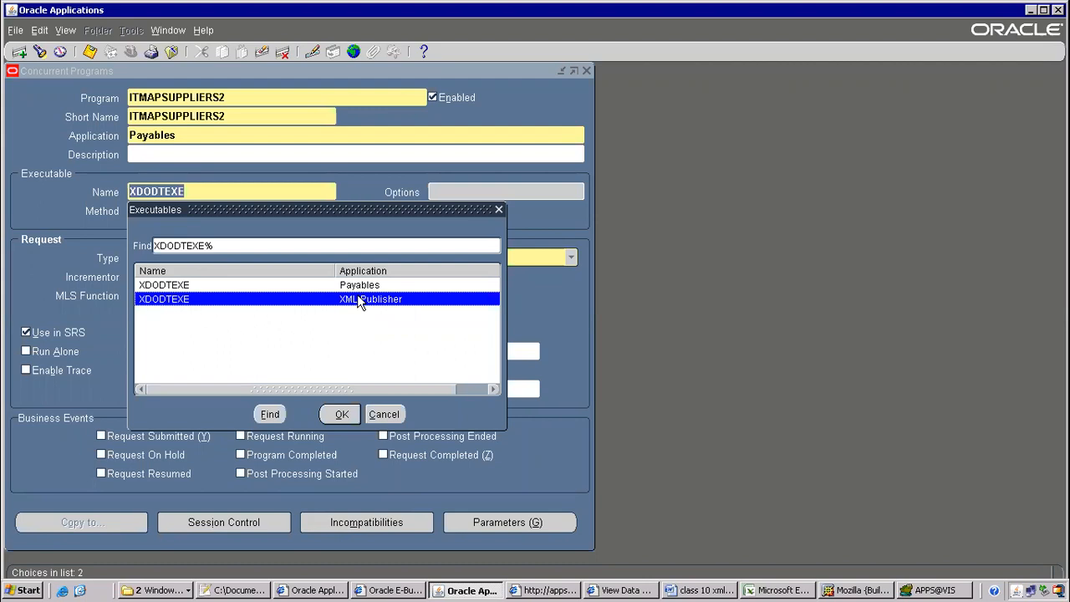
double_click(358, 302)
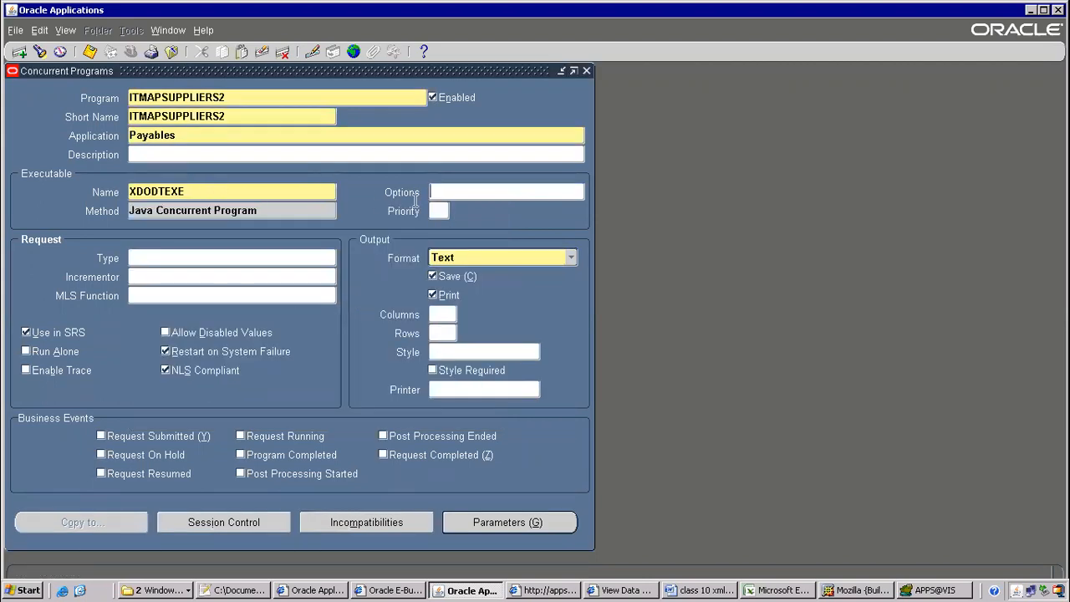
left_click(498, 256)
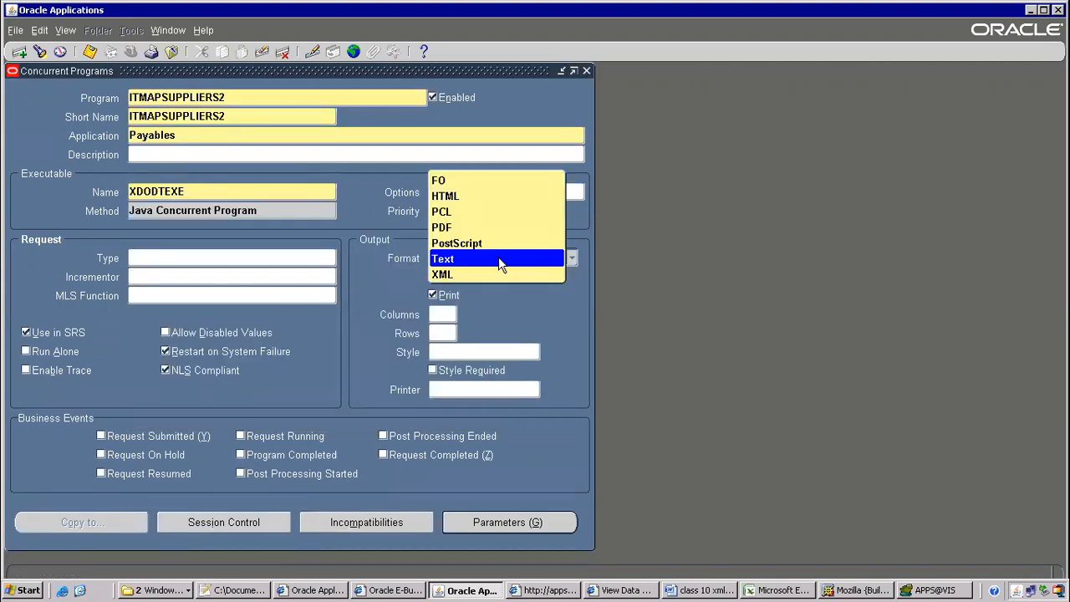
left_click(476, 274)
left_click(498, 523)
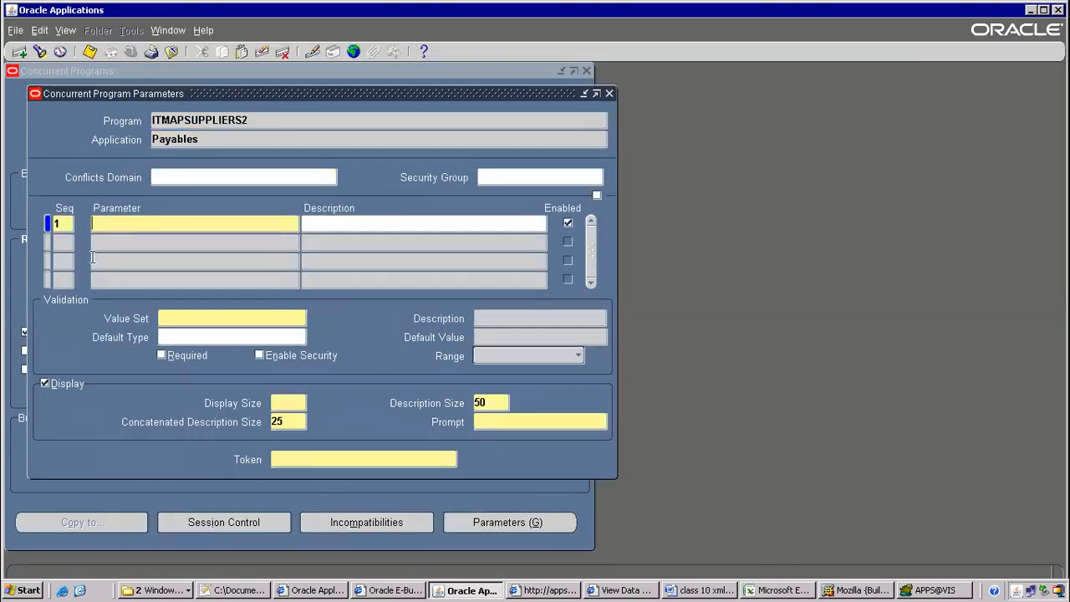
Add required parameter Vendor Name using value set ITM AP Suppliers
type("Vendor Name")
key("Tab")
left_click(220, 318)
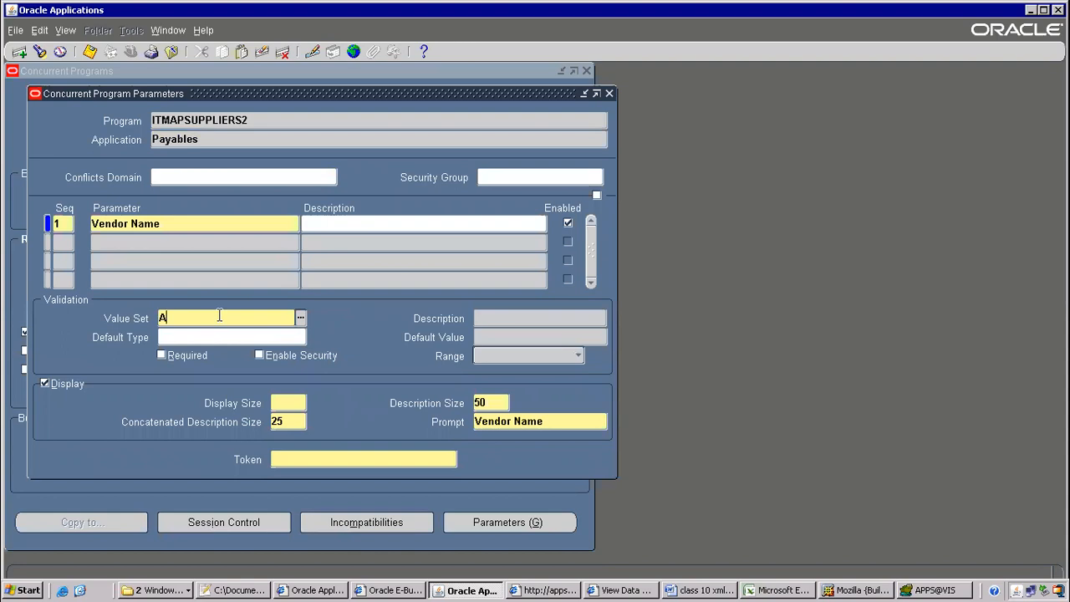
type("ITEM")
key("BackSpace")
key("BackSpace")
type("M%")
key("Tab")
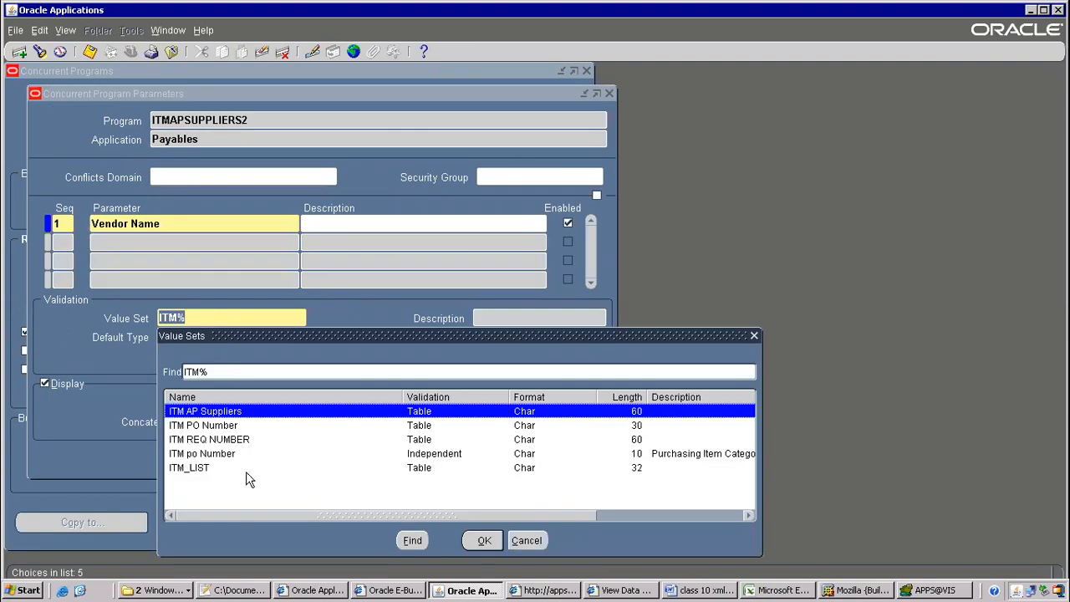
double_click(214, 410)
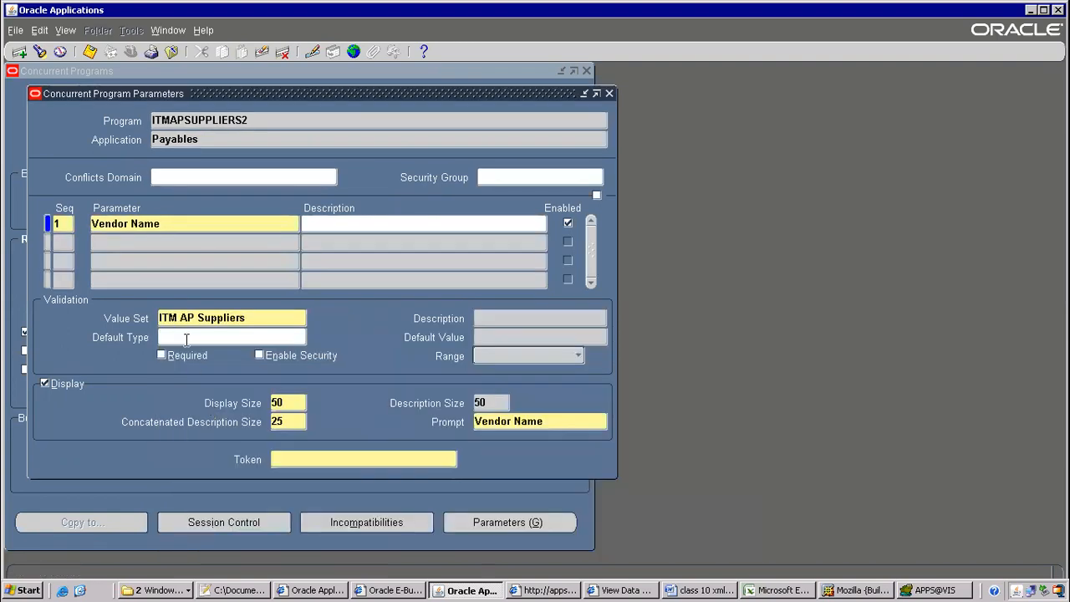
left_click(162, 355)
Give Vendor Name a Constant default of GE Plastics
left_click(176, 336)
type("co")
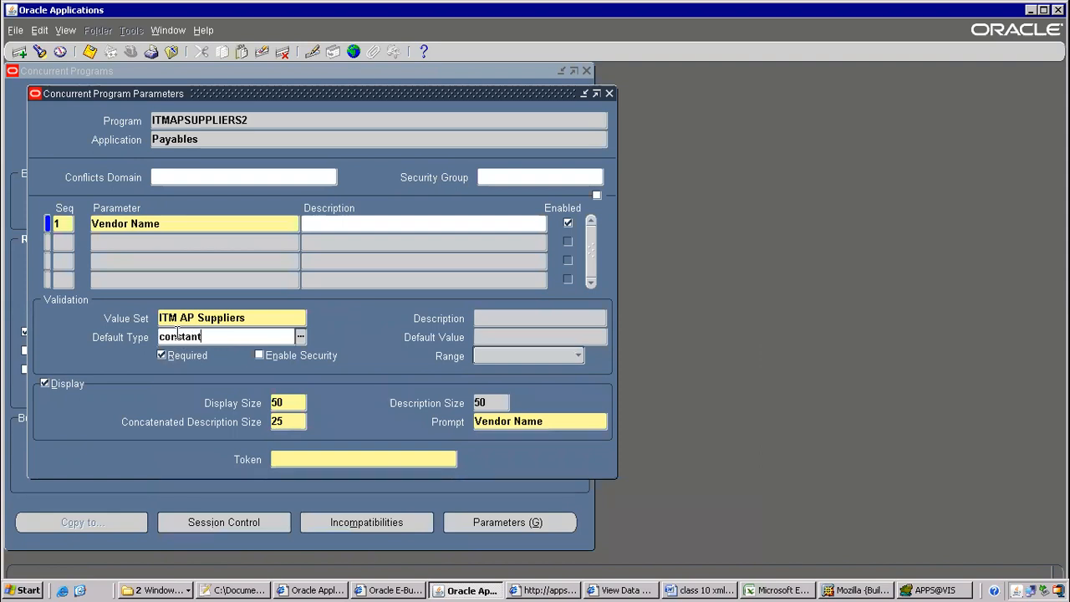
type("nstant")
key("Tab")
type("GE Plastics")
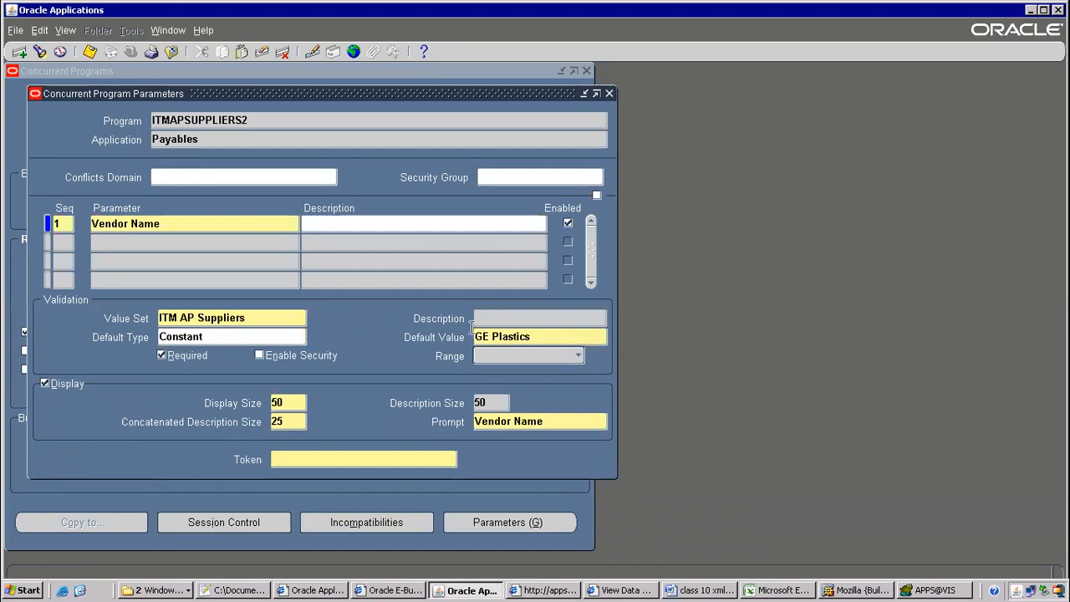
left_click(306, 453)
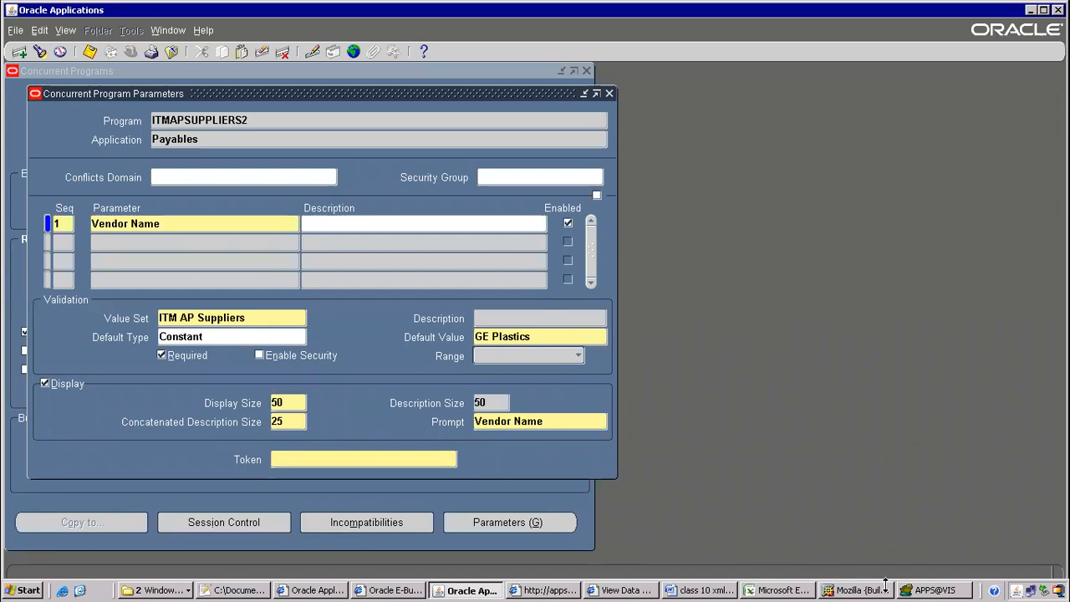
left_click(221, 590)
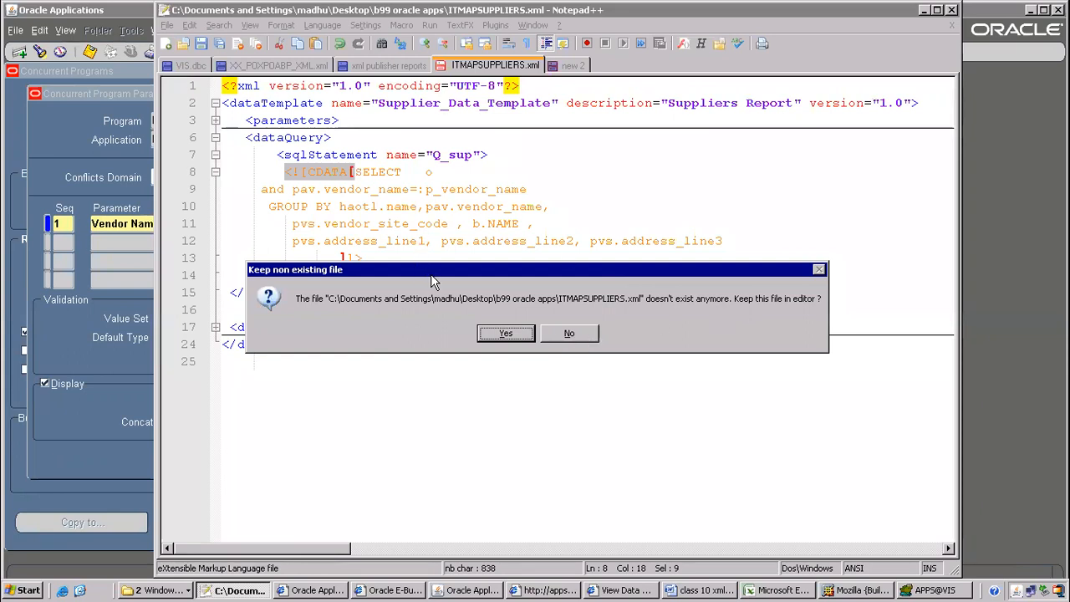
Dismiss the missing ITMAPSUPPLIERS.xml prompt and open ITMAPSUPPLIERS2.xml in Notepad++
left_click(588, 334)
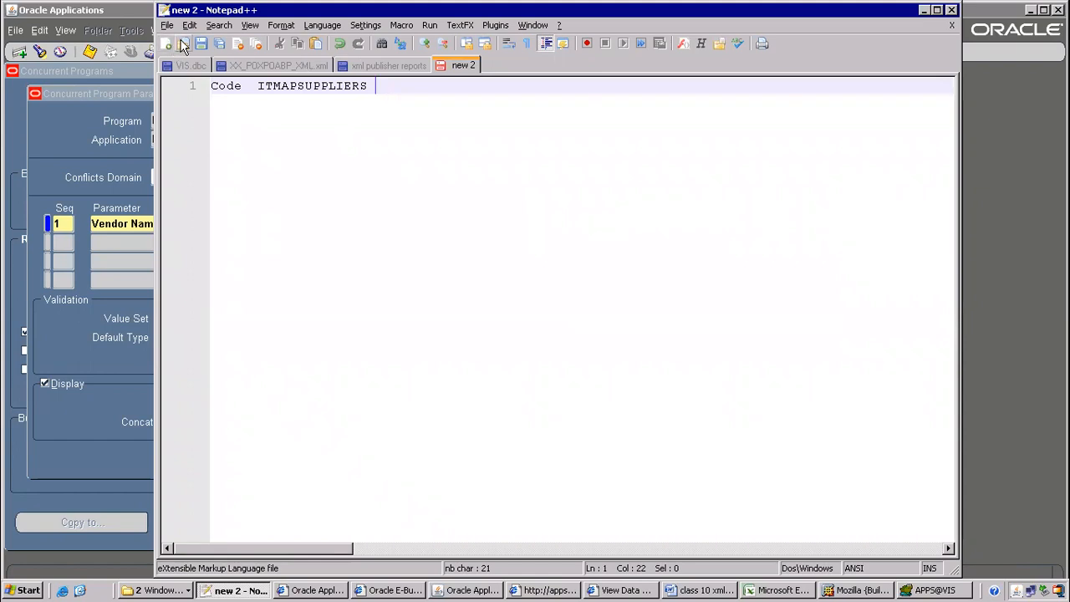
left_click(179, 46)
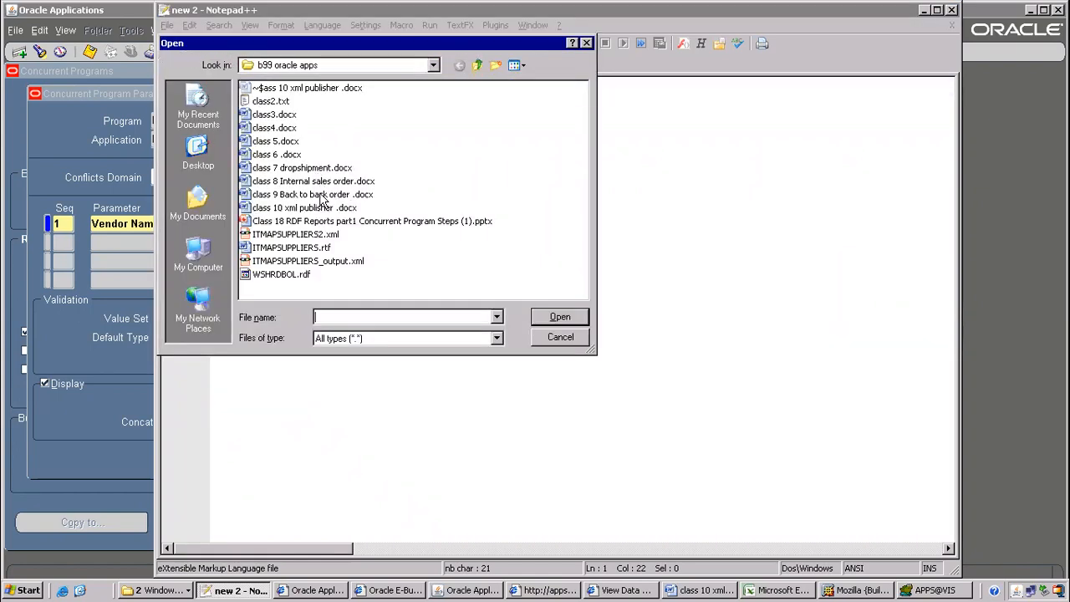
left_click(289, 236)
left_click(584, 314)
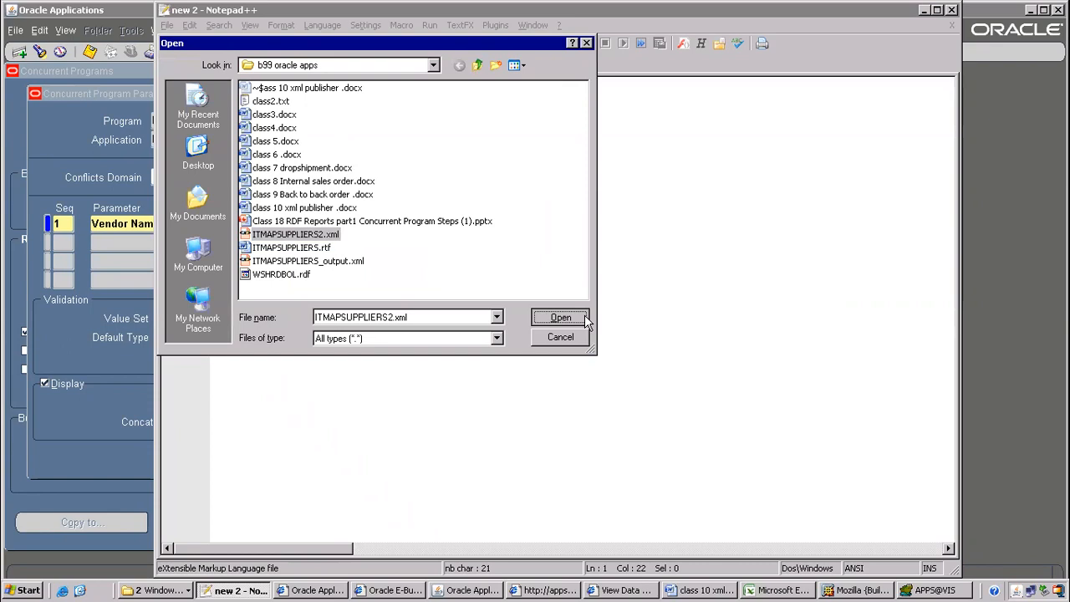
Copy p_vendor_name from the template into the parameter's Token field
left_click_drag(396, 137, 496, 135)
key("ctrl+c")
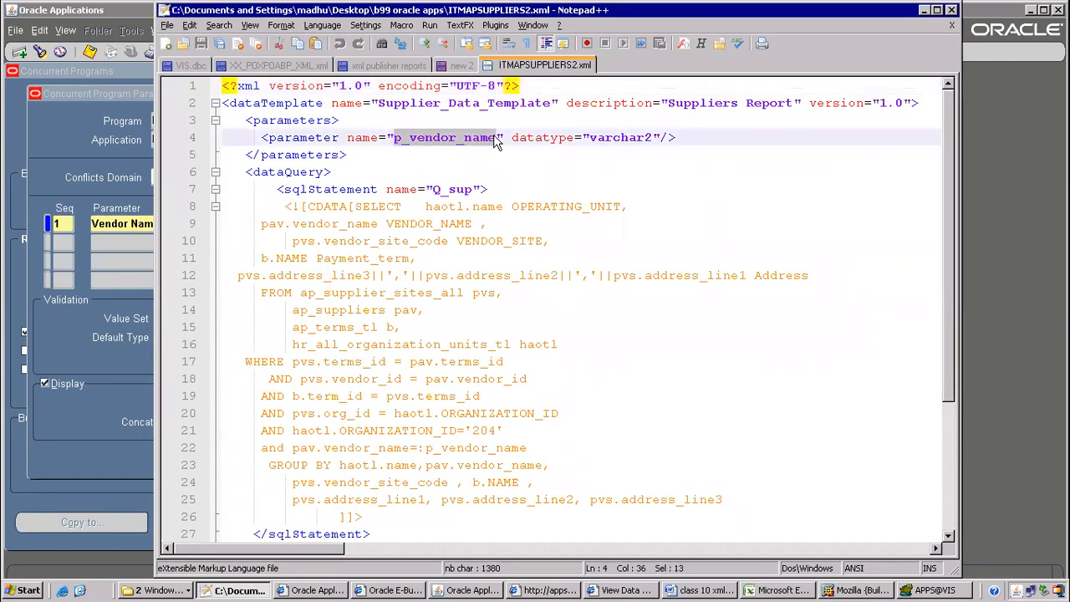
left_click(469, 589)
left_click(306, 457)
key("ctrl+v")
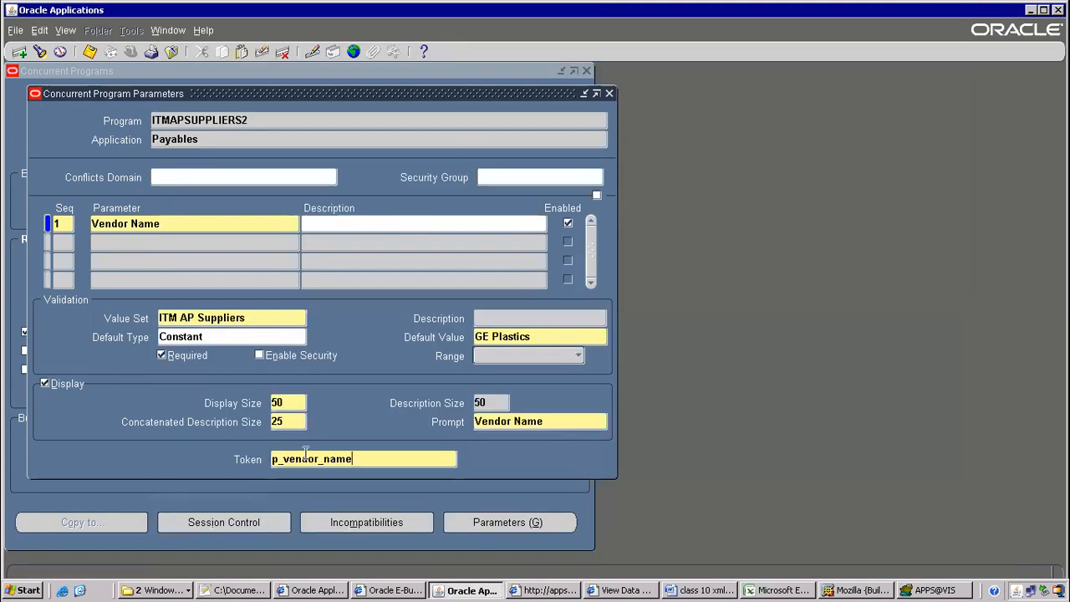
Dismiss the Display Size caution and save the Vendor Name parameter
left_click(139, 244)
left_click(593, 365)
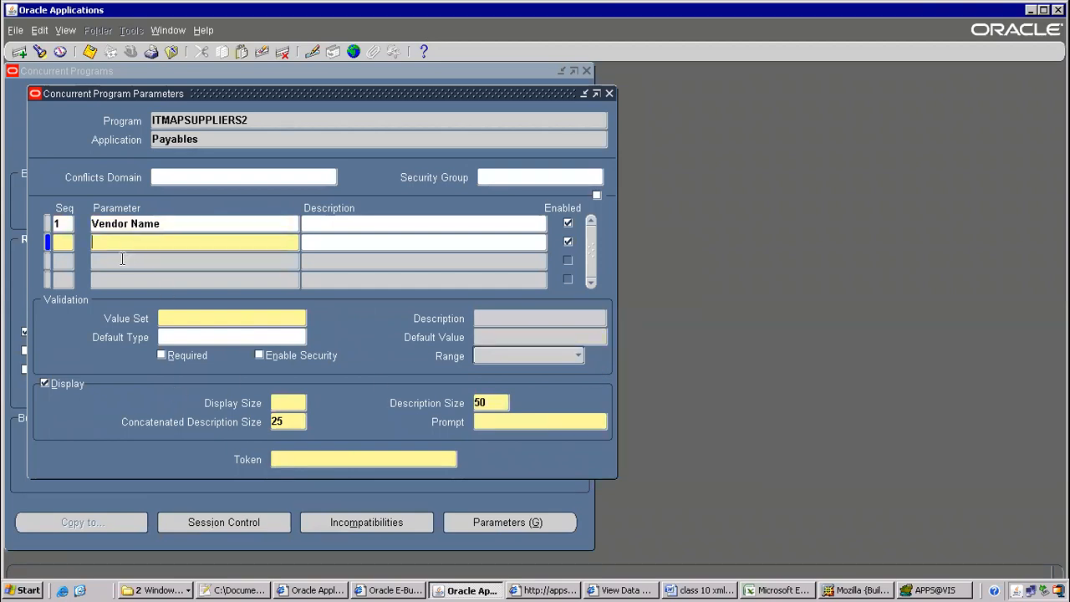
left_click(132, 224)
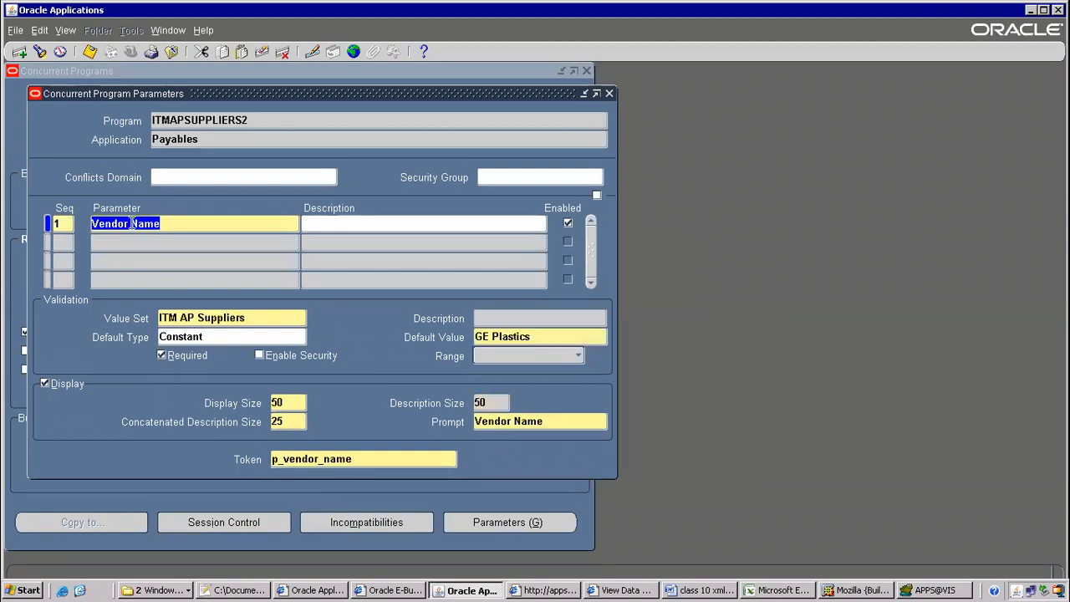
left_click(90, 53)
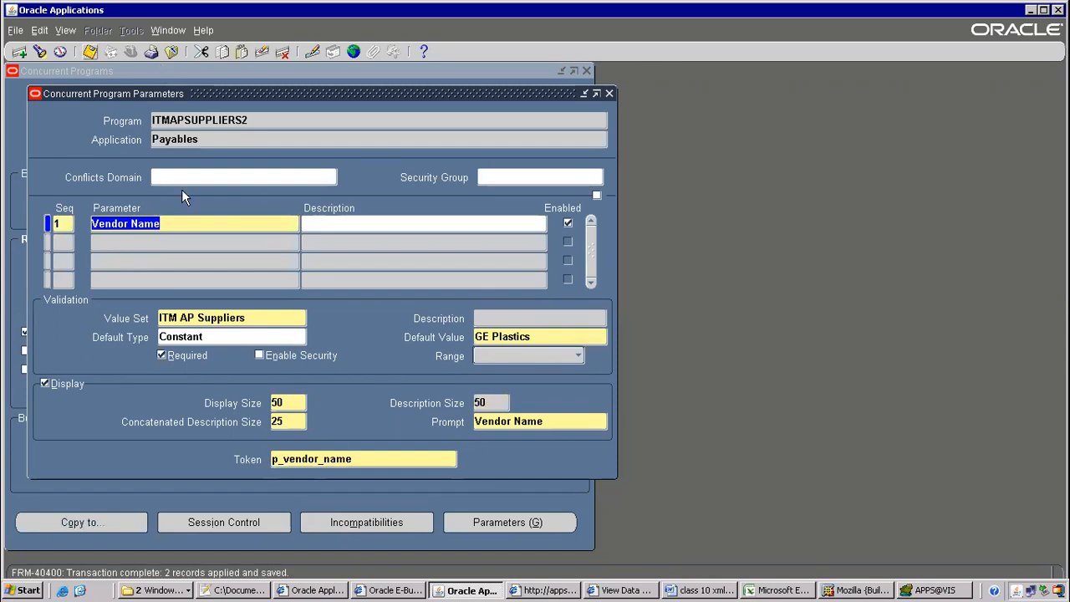
Bring the class 10 XML Publisher notes to the front in Word
left_click(240, 590)
left_click(240, 590)
left_click(692, 591)
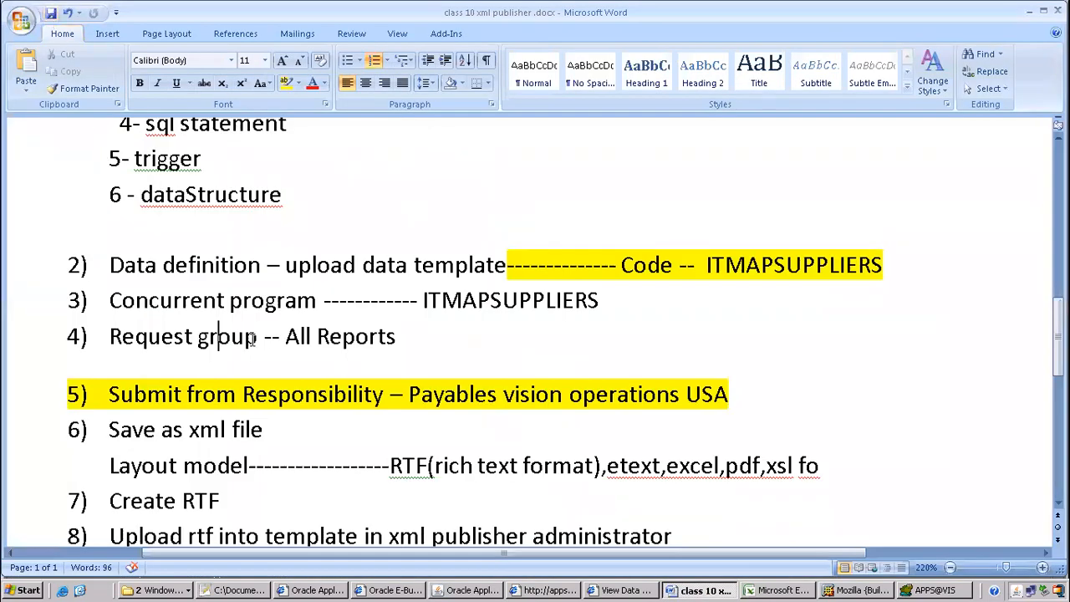
Highlight the concurrent program ITMAPSUPPLIERS step in Word, then return to Oracle Applications
left_click_drag(112, 300, 536, 302)
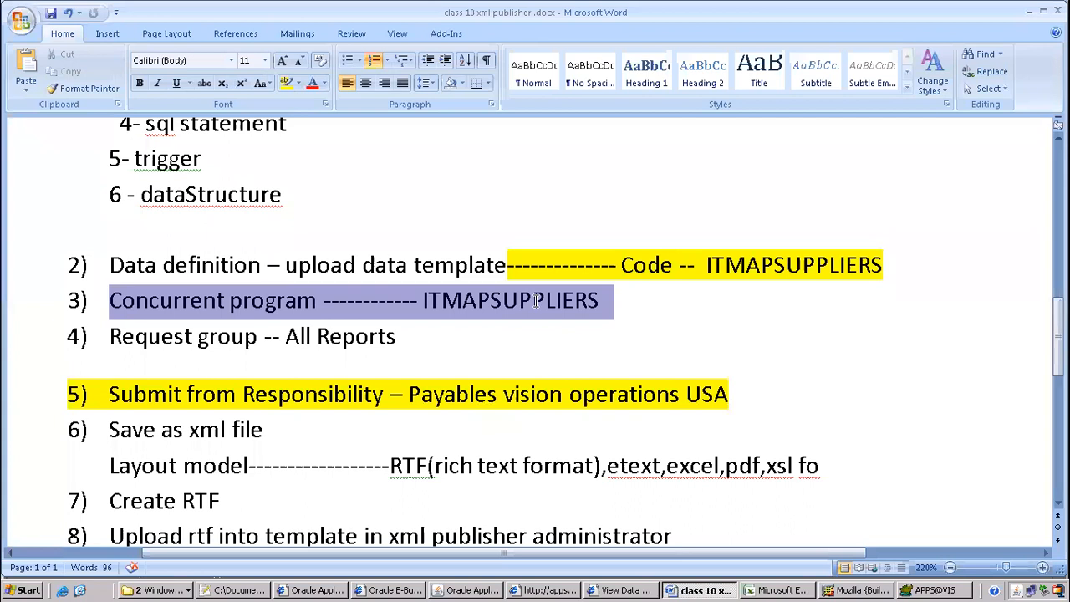
left_click(618, 301)
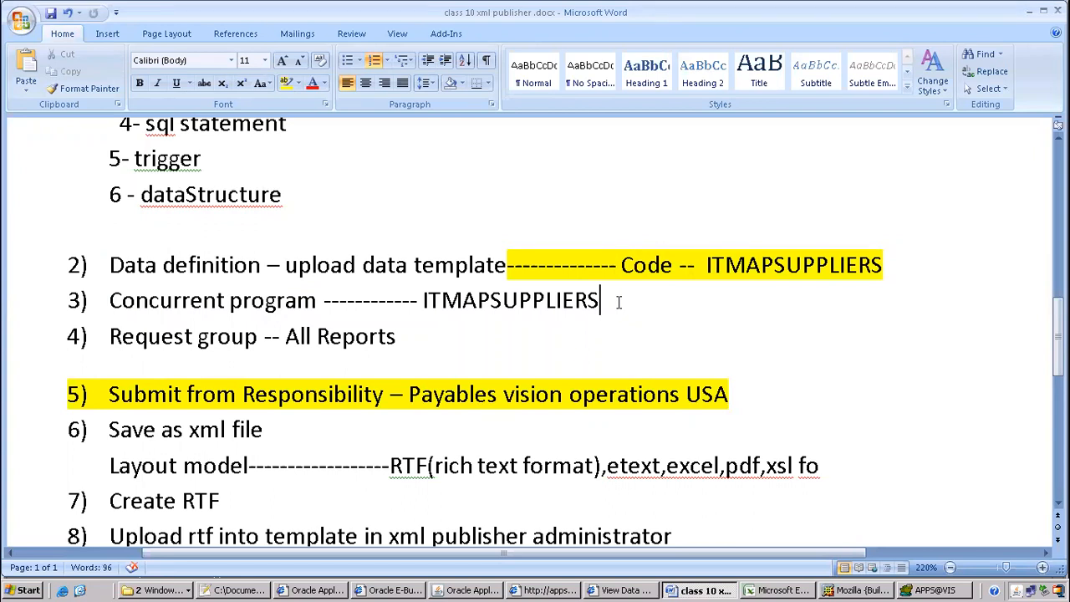
left_click(443, 590)
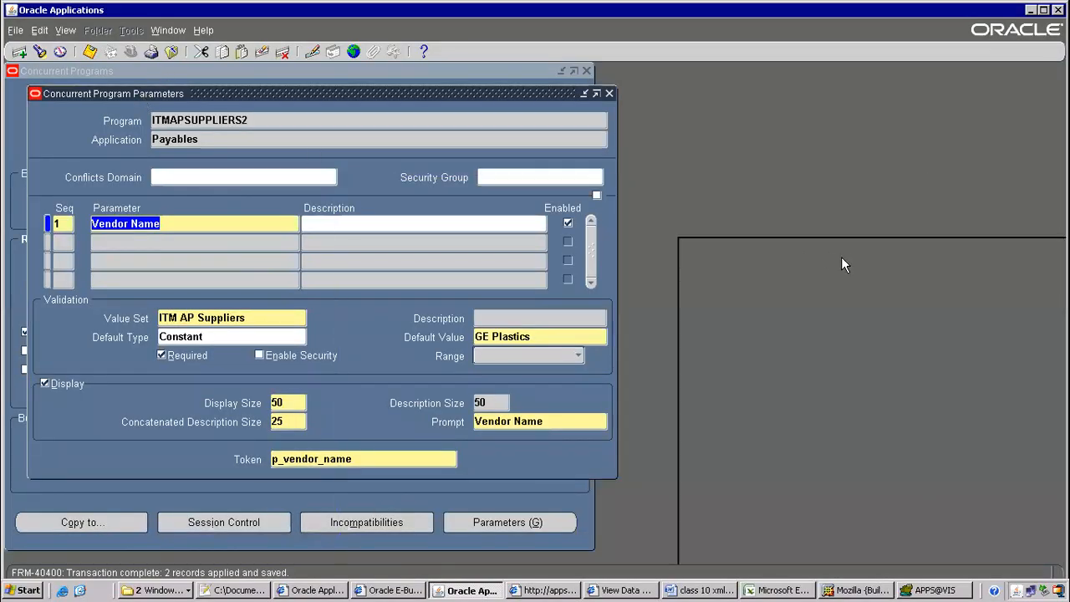
Inspect the ITMAPSUPPLIERS2 program and its Vendor Name parameter, then return to Word
left_click_drag(842, 265, 901, 275)
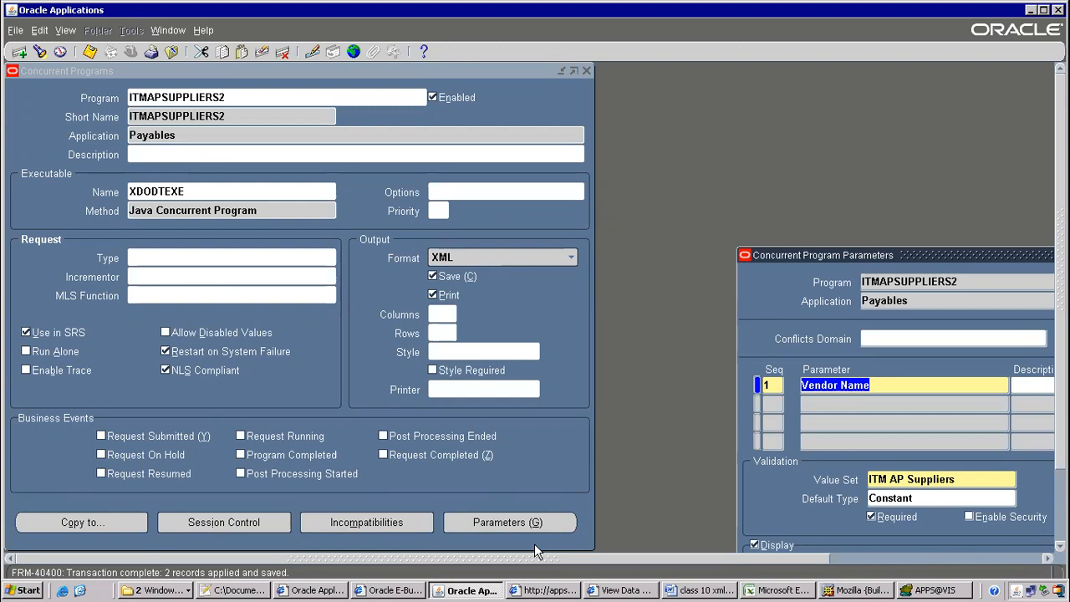
left_click(507, 519)
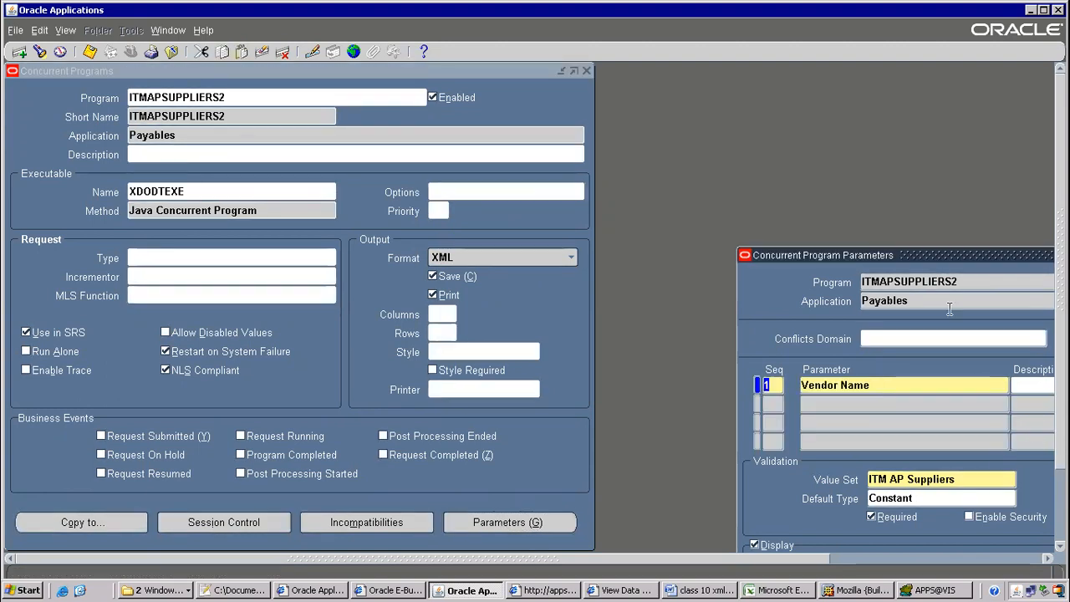
left_click_drag(932, 256, 386, 111)
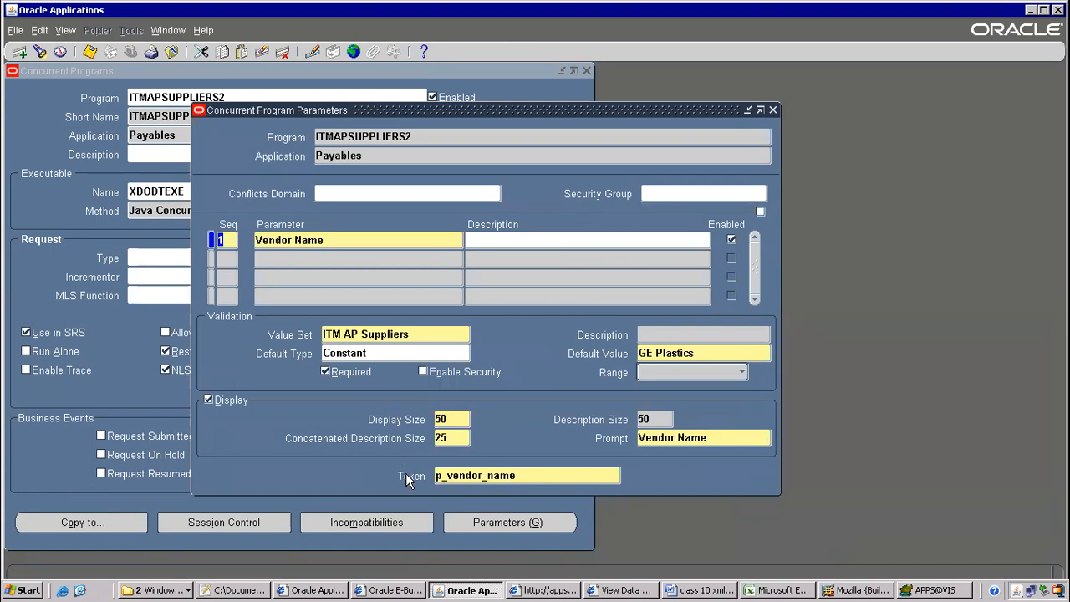
key("alt+Tab")
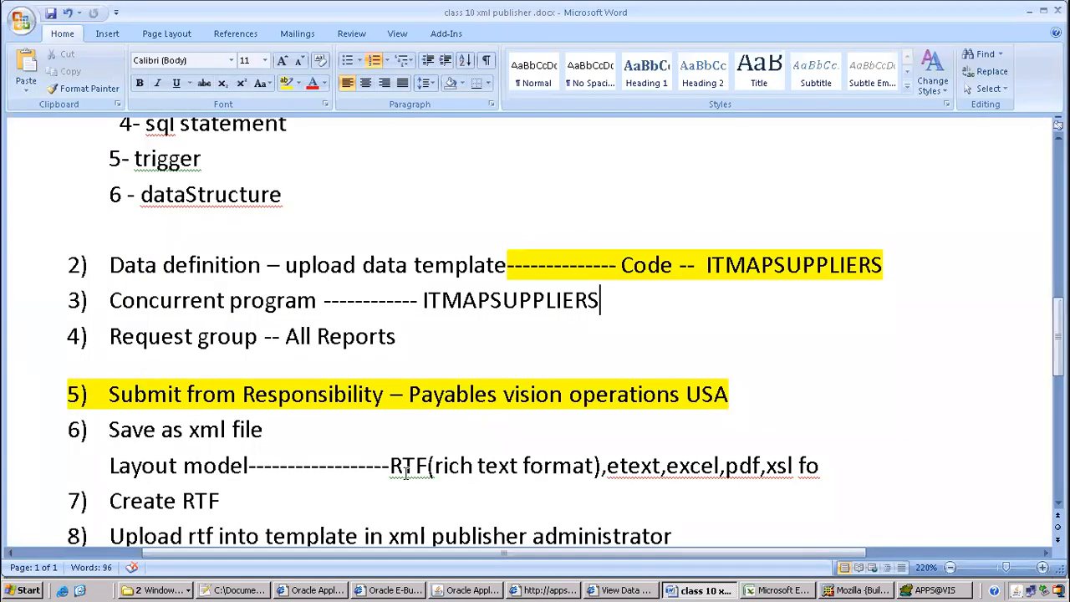
Check the 'Request group -- All Reports' note, then close Oracle's concurrent program forms
left_click_drag(202, 299, 599, 298)
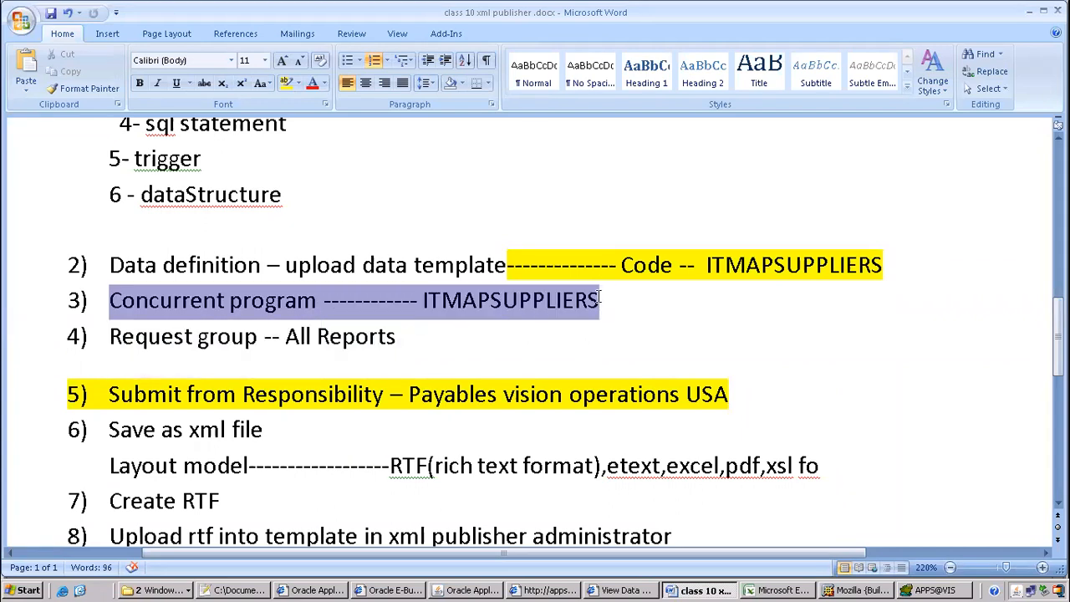
left_click(184, 337)
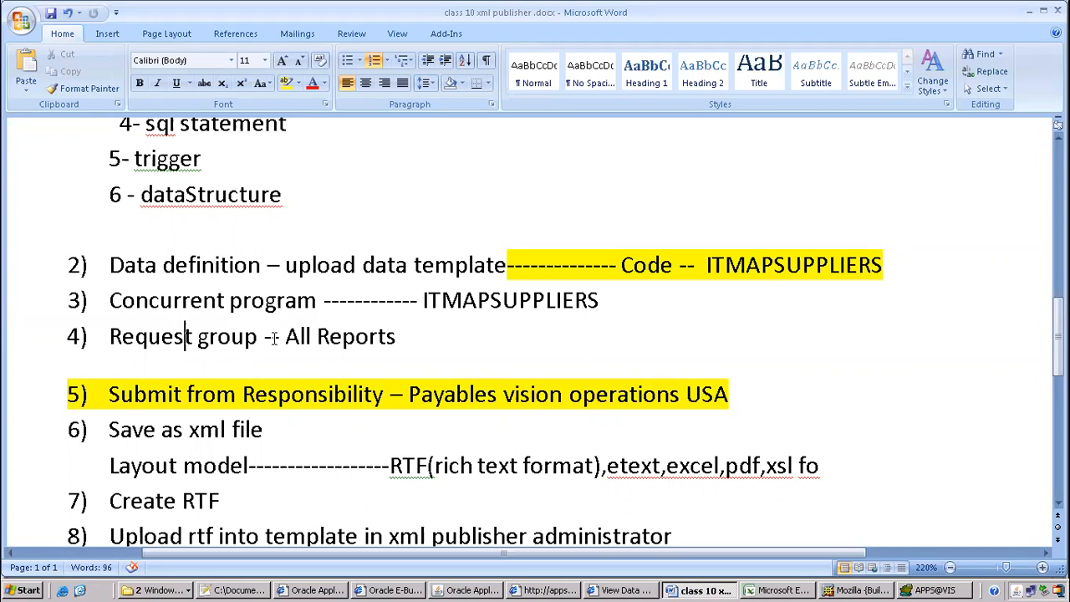
left_click_drag(266, 337, 413, 339)
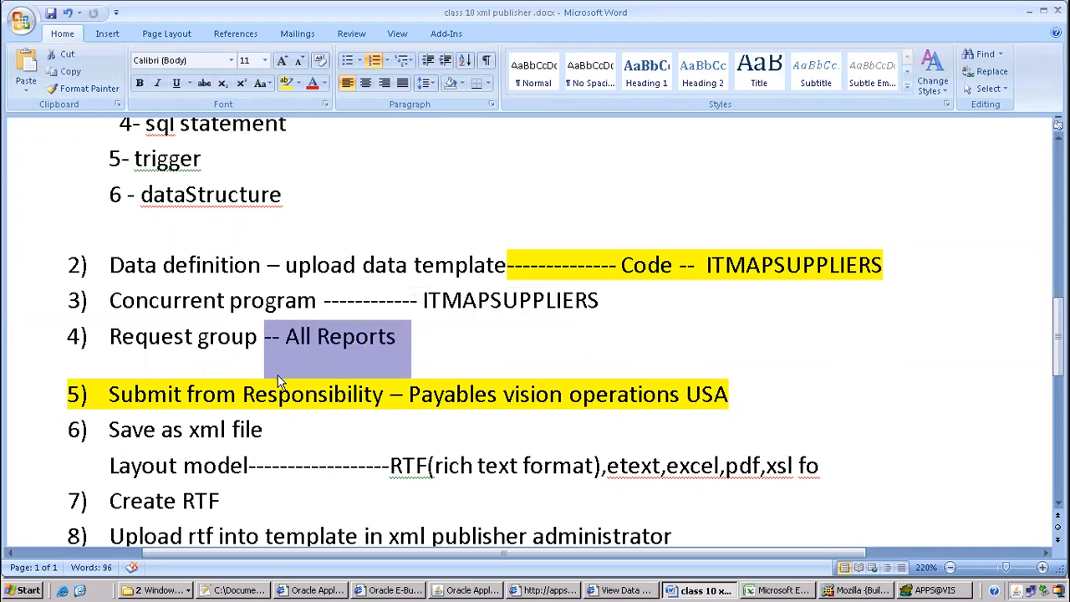
left_click(333, 337)
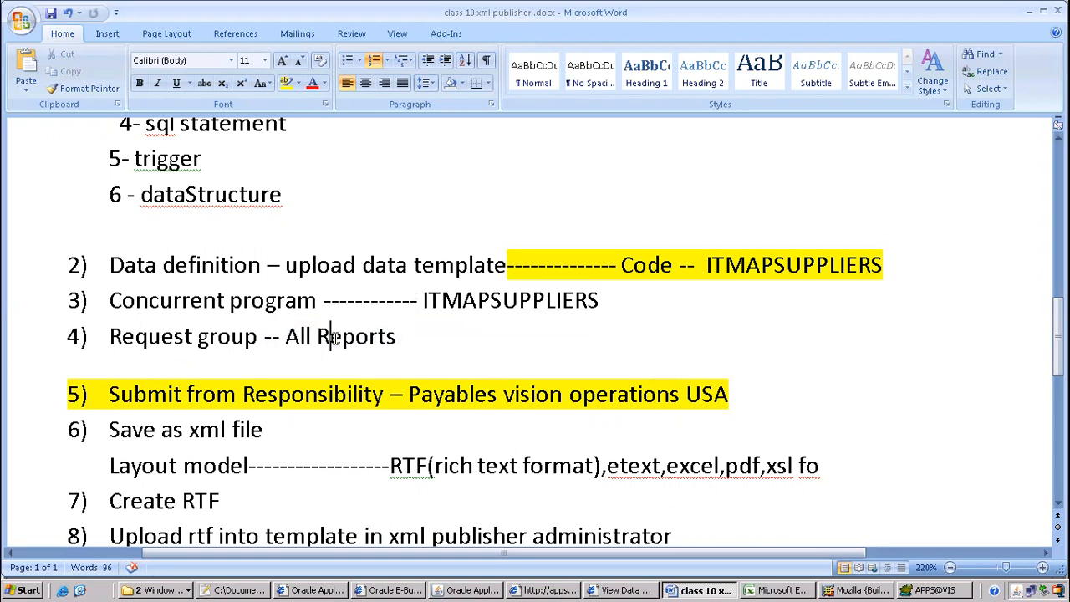
key("alt+Tab")
key("F4")
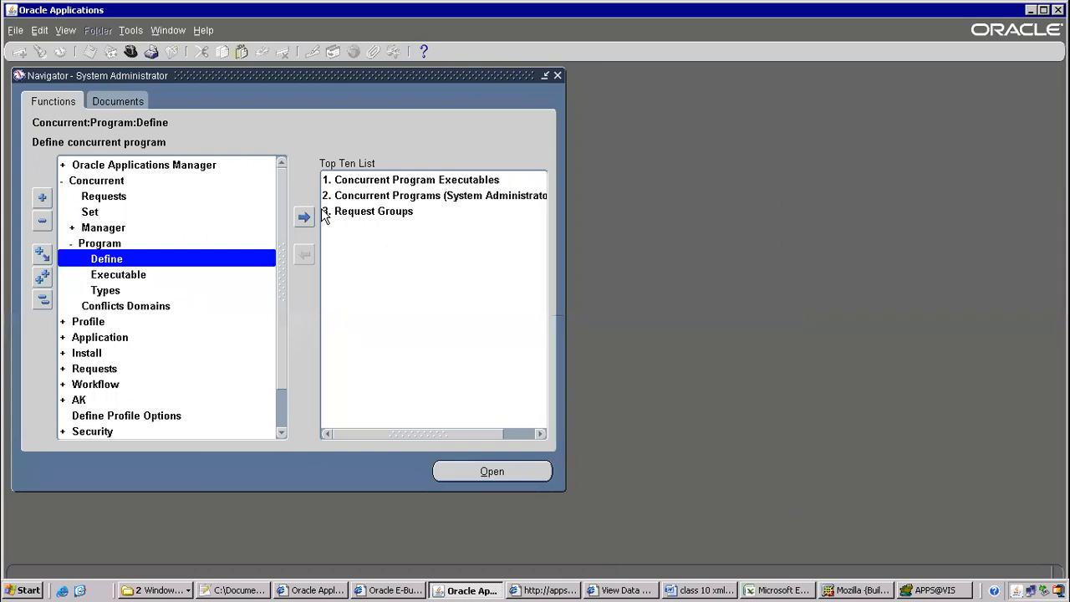
Open the Request Groups form via Security > Responsibility > Request in the navigator
key("alt+t")
key("l")
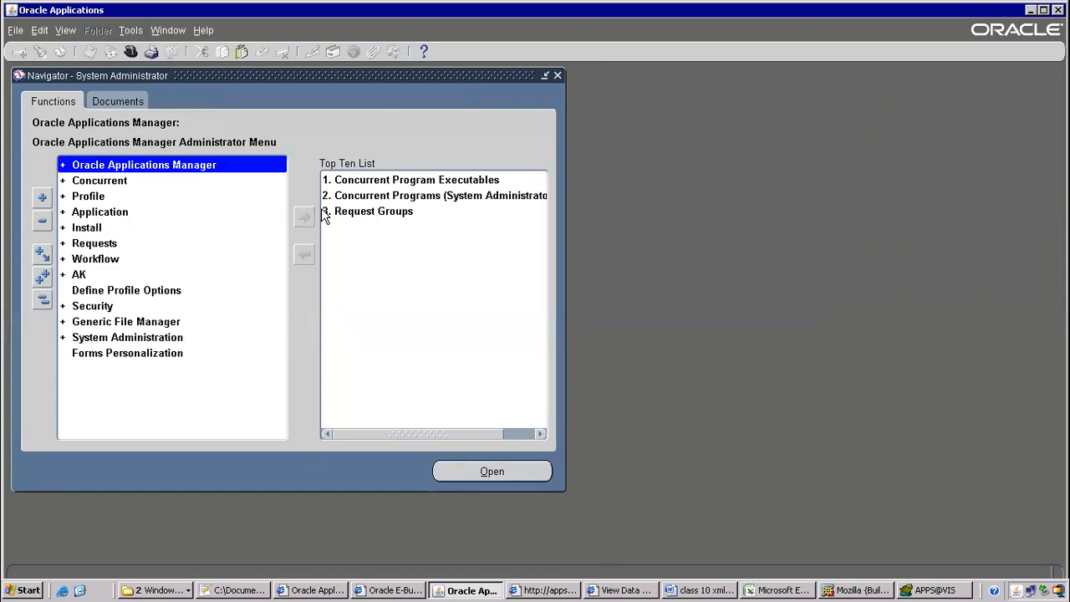
left_click(99, 307)
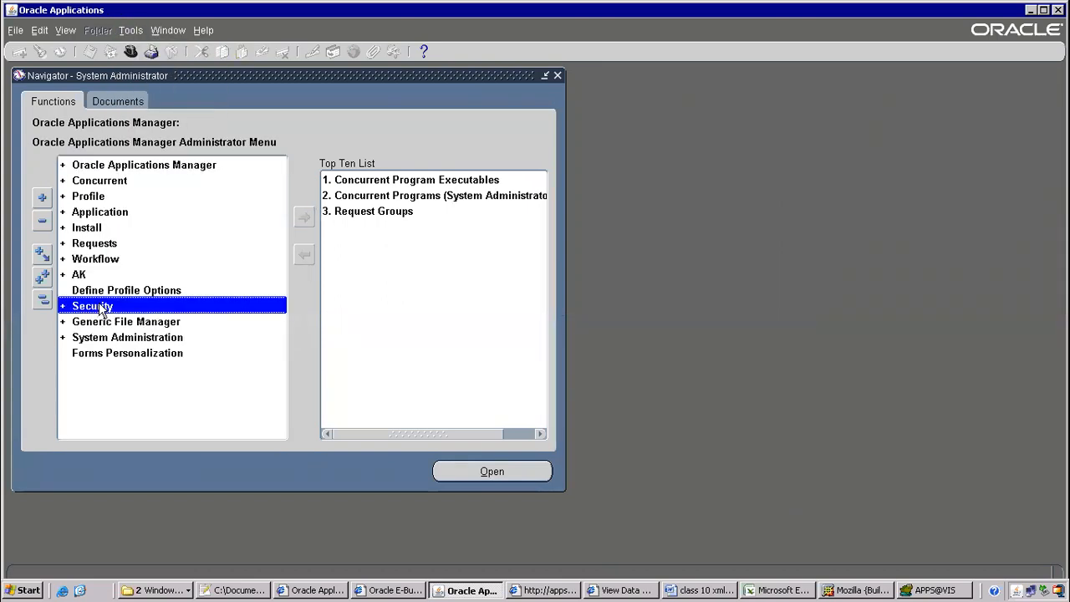
double_click(99, 306)
double_click(109, 338)
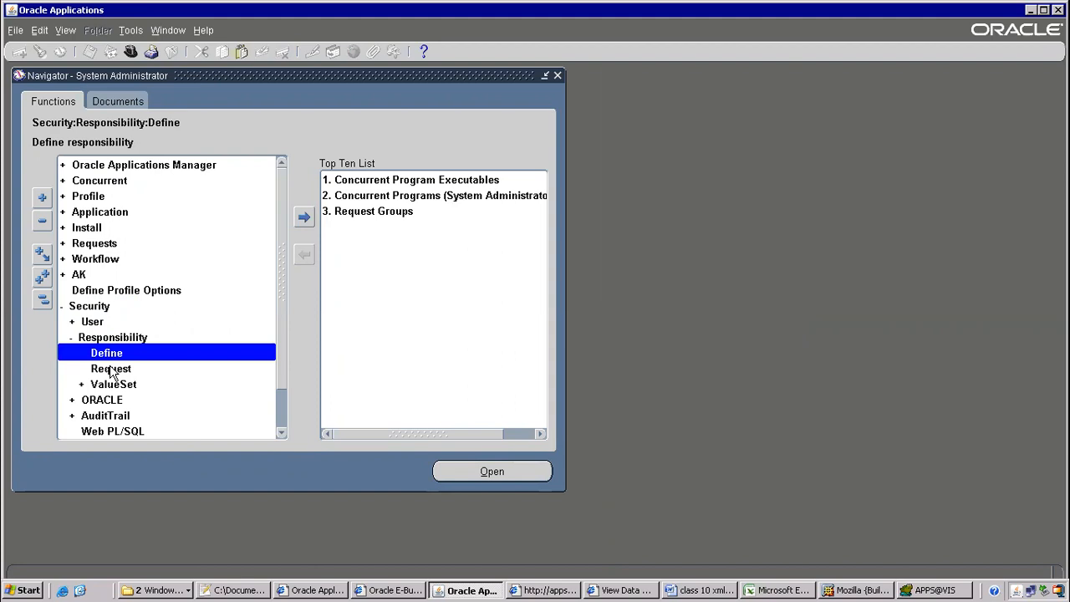
left_click(112, 369)
double_click(112, 369)
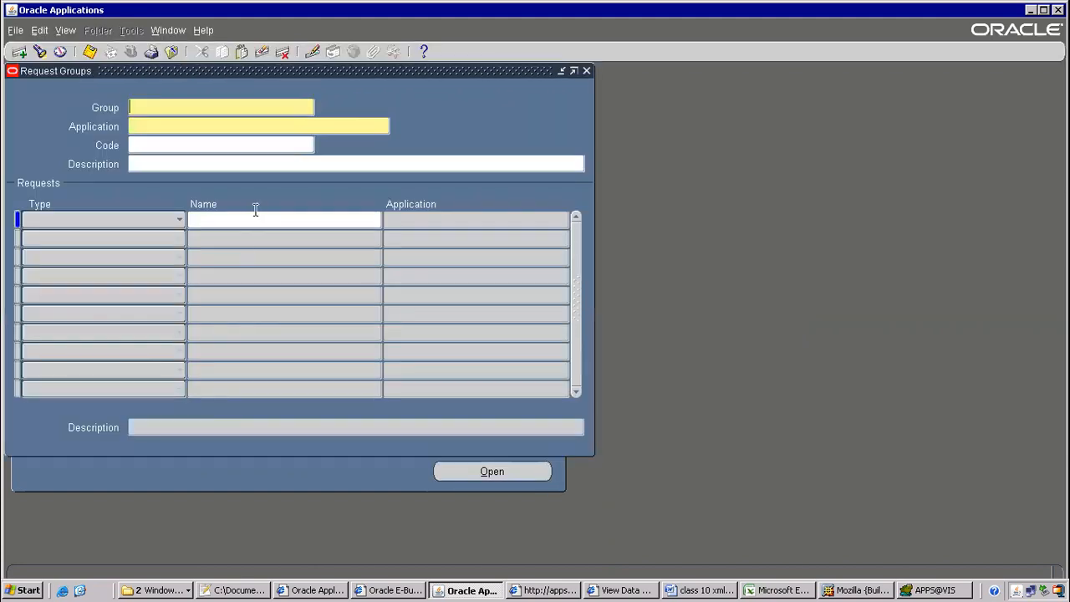
Query the 'All Reports' request group for the Payables application with Ctrl+F11
key("F11")
type("All req")
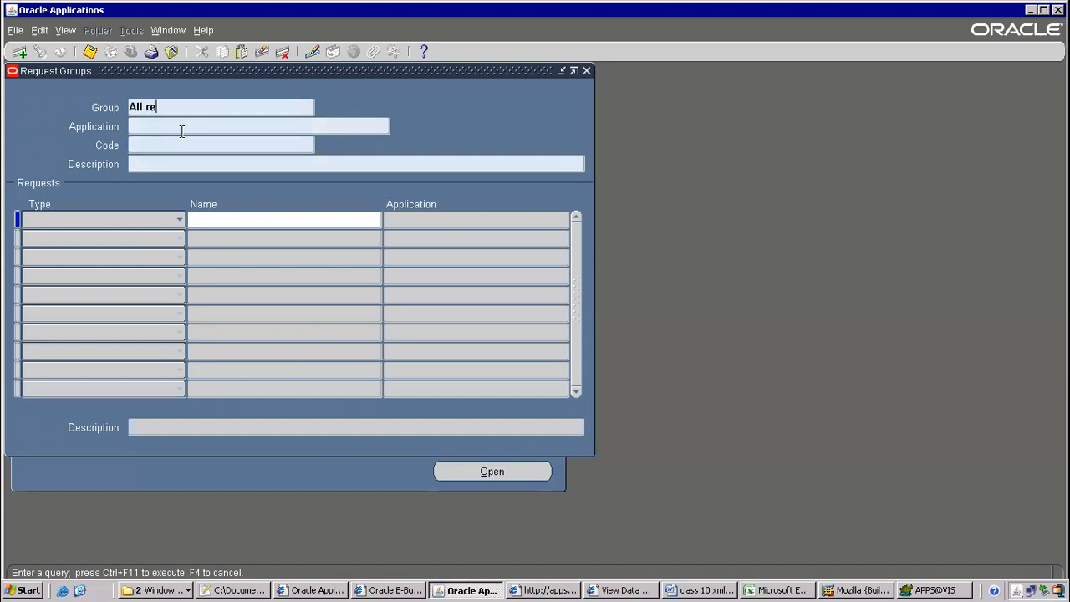
key("BackSpace")
key("BackSpace")
key("BackSpace")
type("Reports")
key("ctrl+F11")
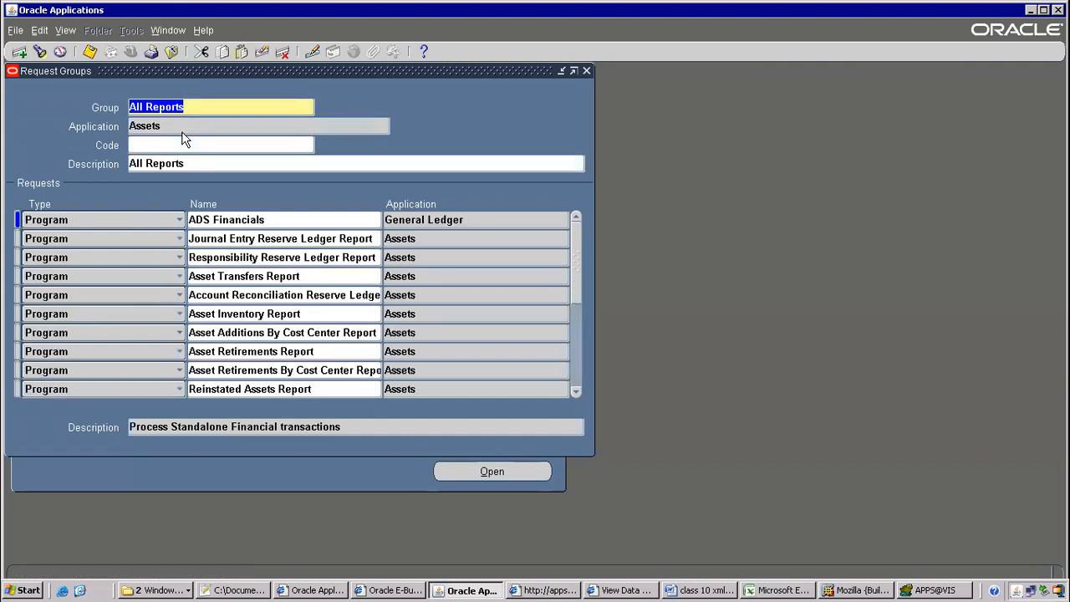
left_click_drag(130, 125, 153, 125)
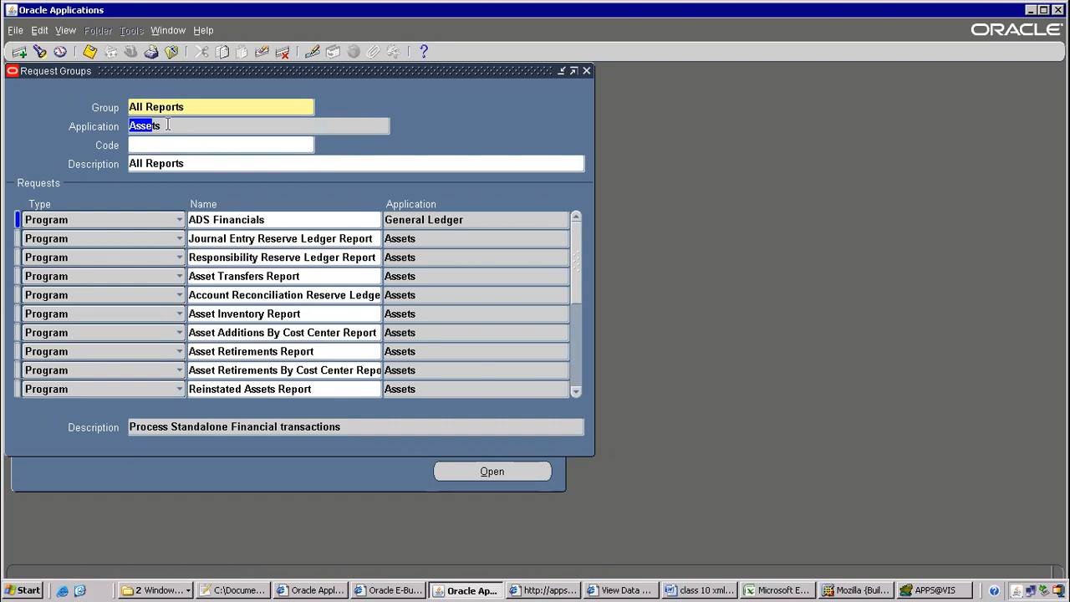
key("F11")
type("All Report")
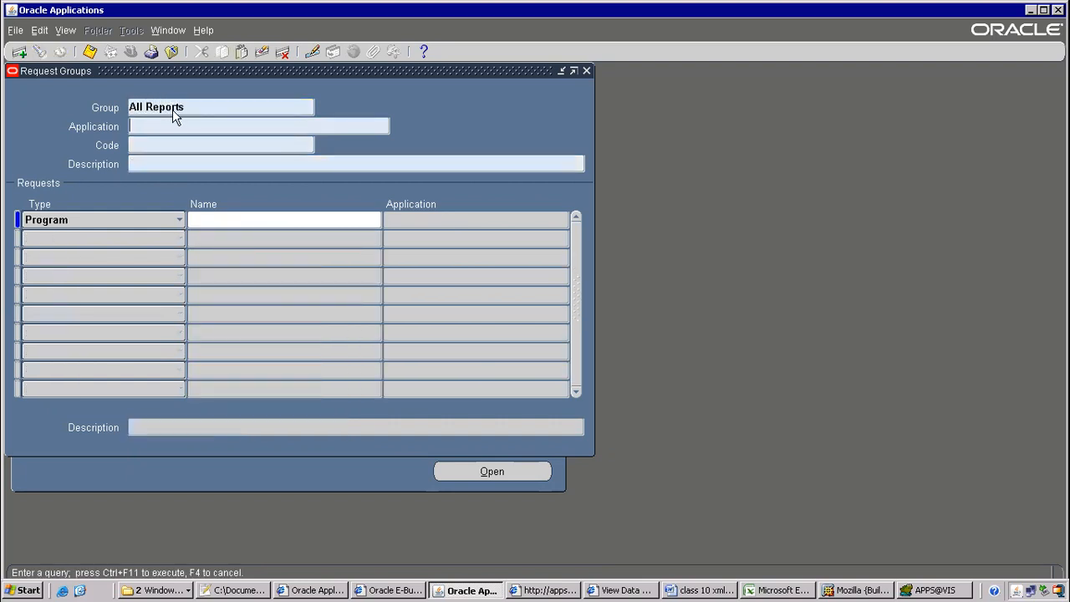
type("Payables")
key("ctrl+F11")
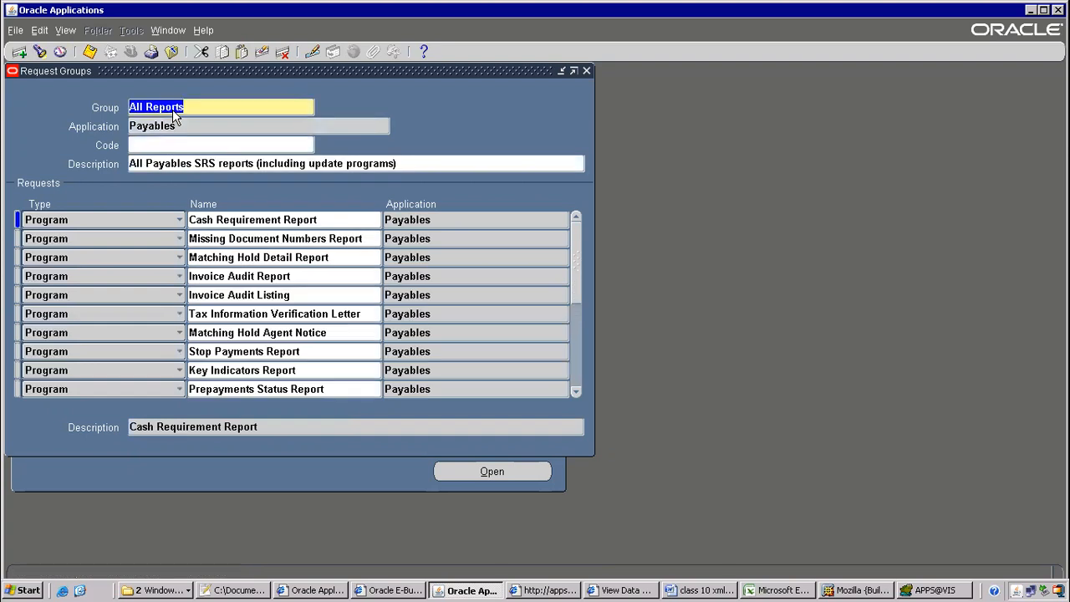
Insert a new row in the group and pick ITMAPSUPPLIERS2 from the ITM report list
left_click(237, 257)
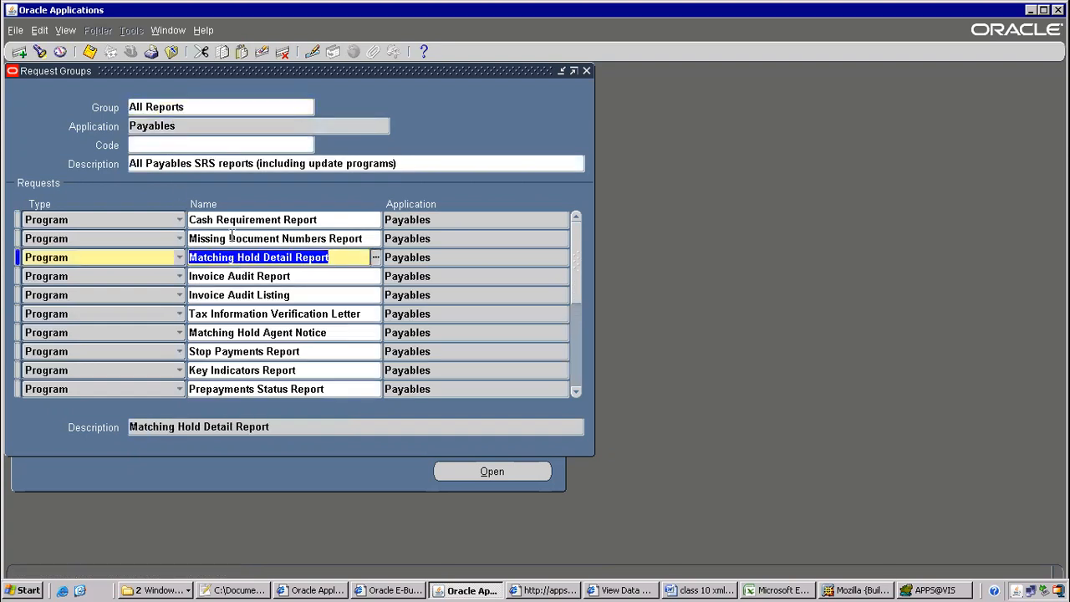
key("ctrl+Down")
type("ITM")
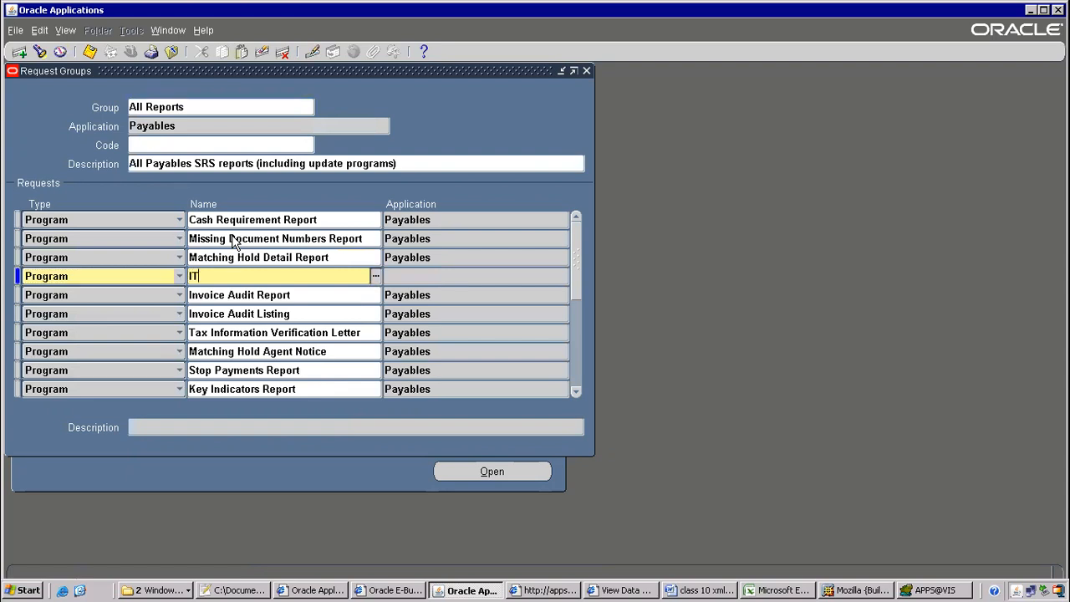
key("Tab")
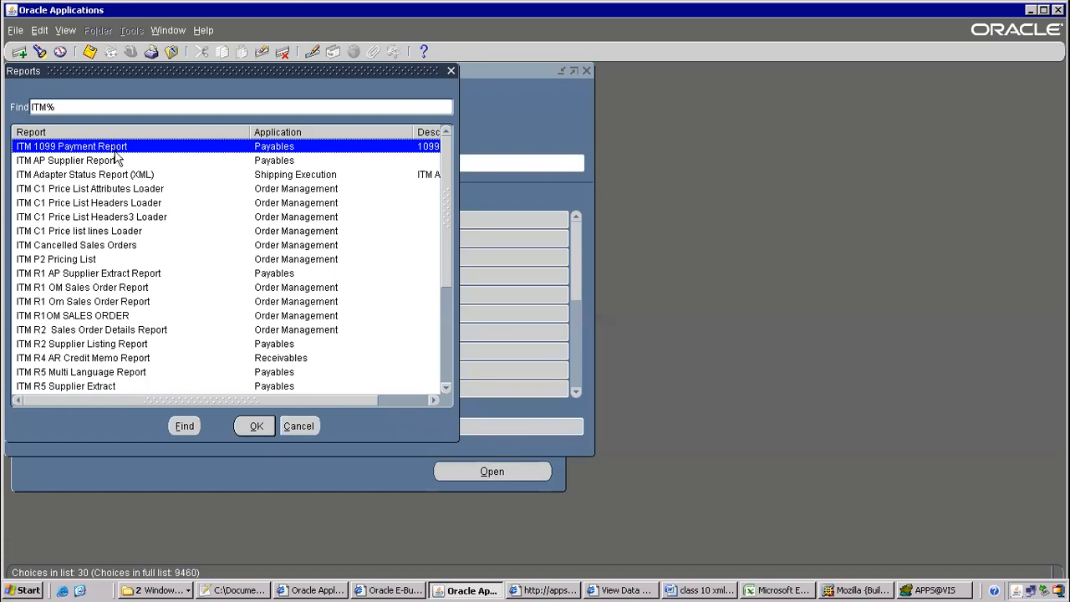
left_click(438, 189)
left_click_drag(443, 233, 443, 403)
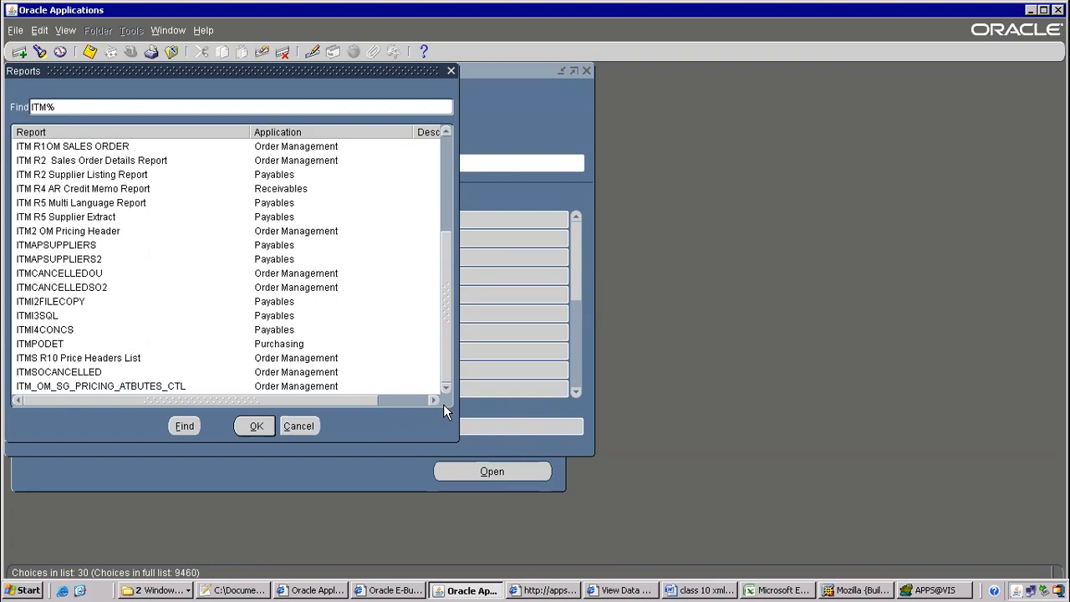
left_click_drag(448, 321, 447, 295)
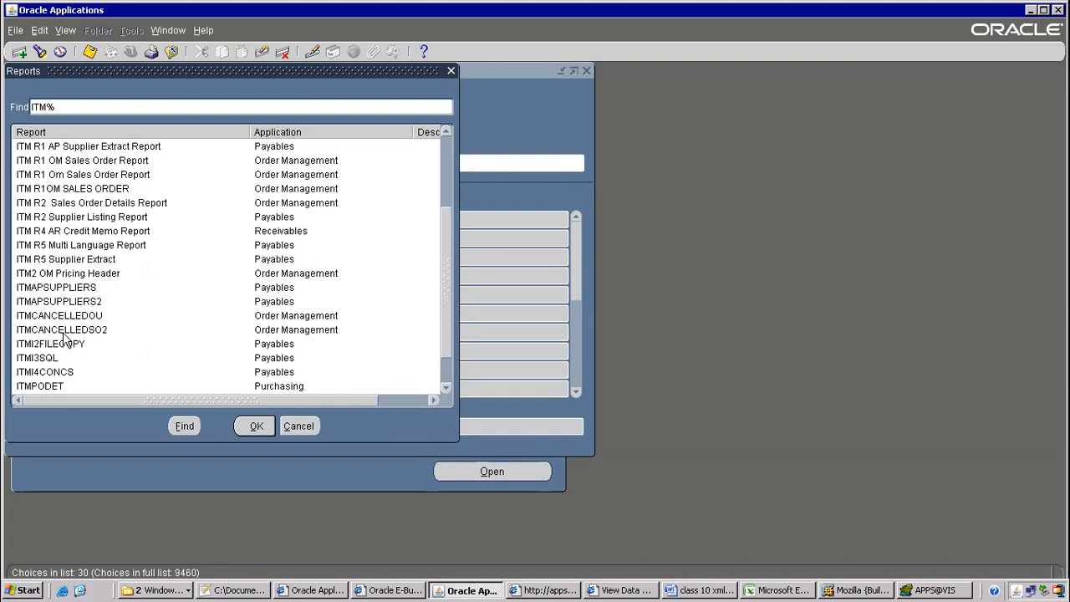
left_click(73, 302)
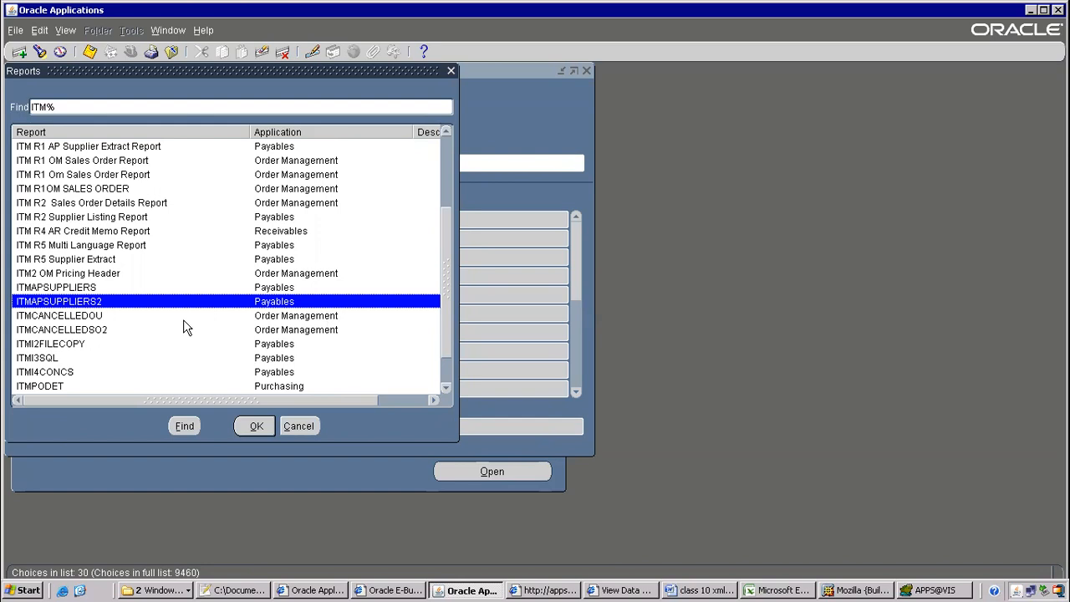
left_click(257, 426)
Save the request group change, close the form and return to the Word notes
key("ctrl+s")
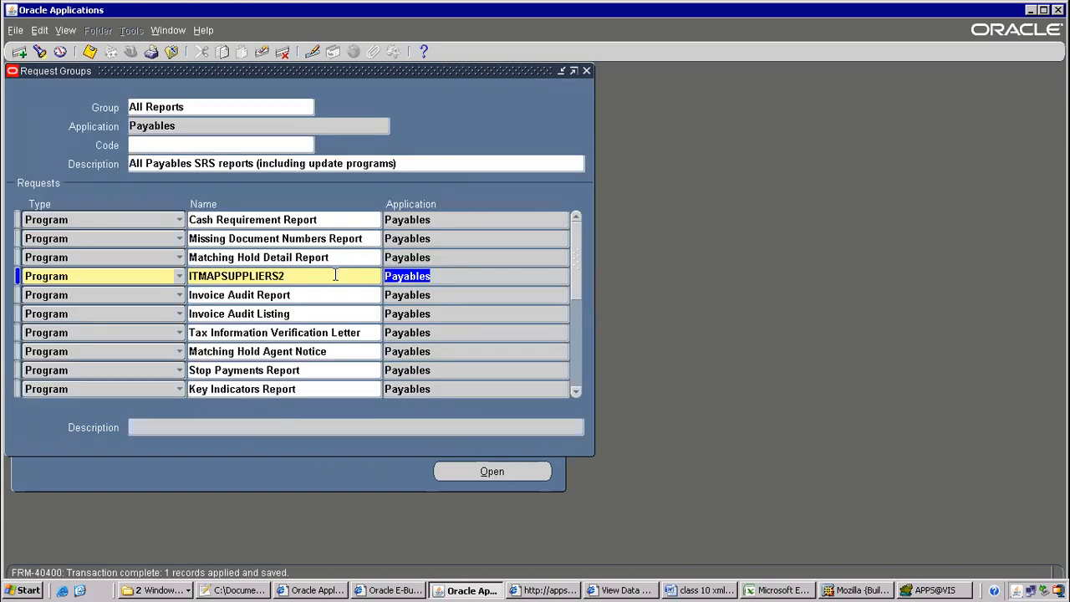
key("F4")
key("alt+Tab")
scroll(248, 250, "up", 5)
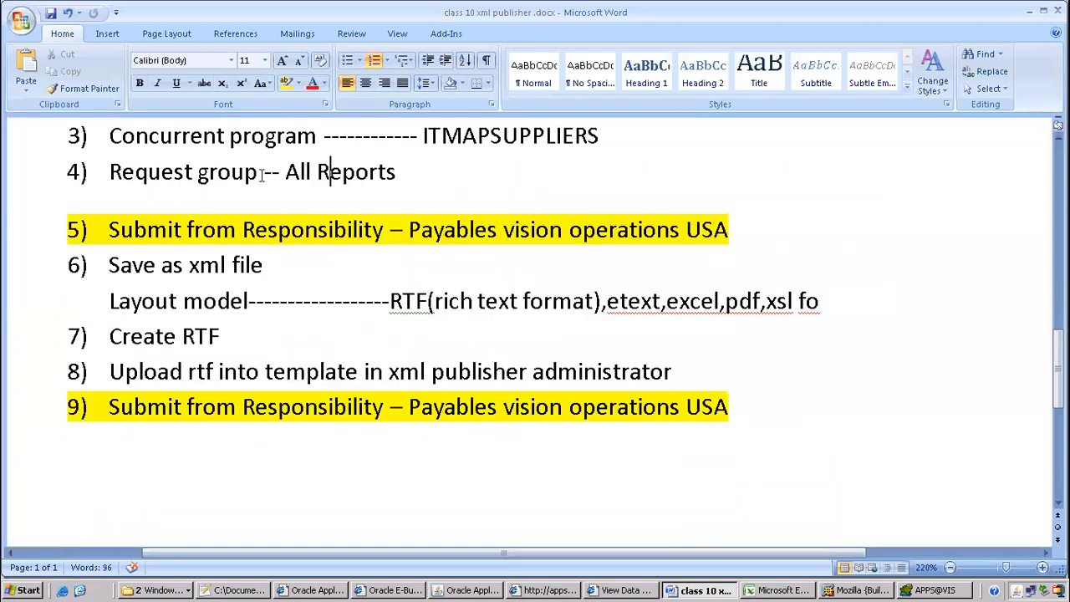
Highlight the step 5 submit line in the notes and minimize the remote desktop session
left_click(120, 227)
left_click_drag(120, 227, 479, 232)
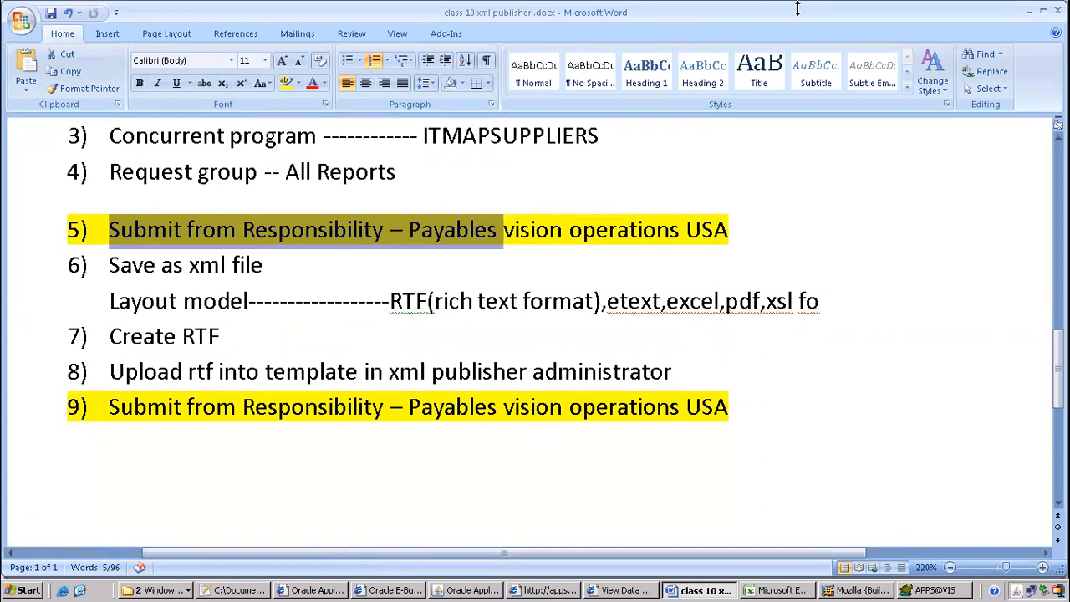
mouse_move(750, 24)
left_click(691, 10)
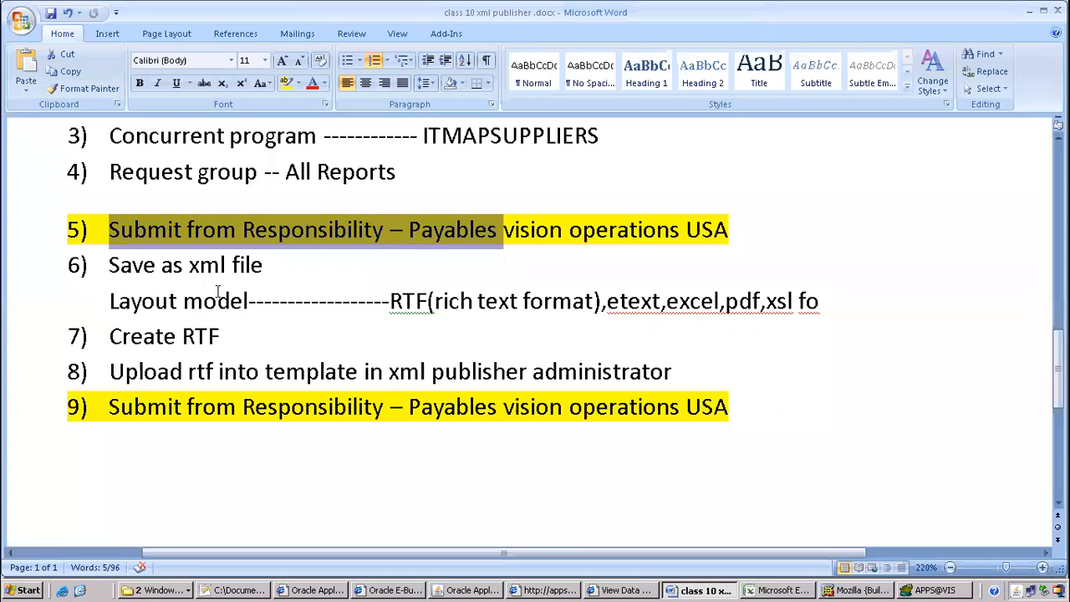
Highlight the 'Save as xml file' step, then bring Oracle Applications back
left_click(218, 299)
left_click(102, 254)
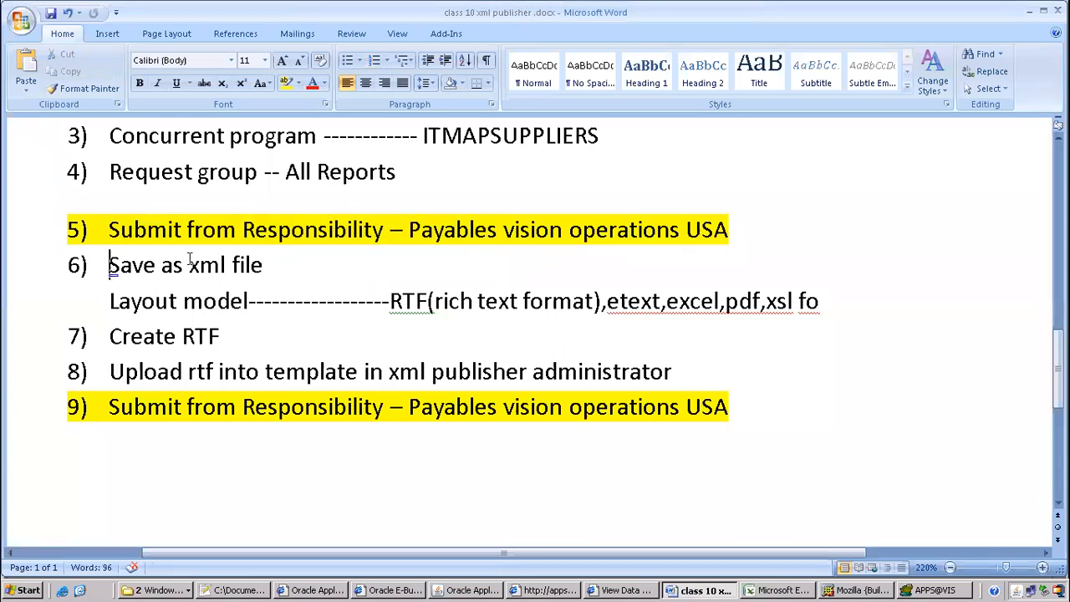
left_click(282, 264, "shift")
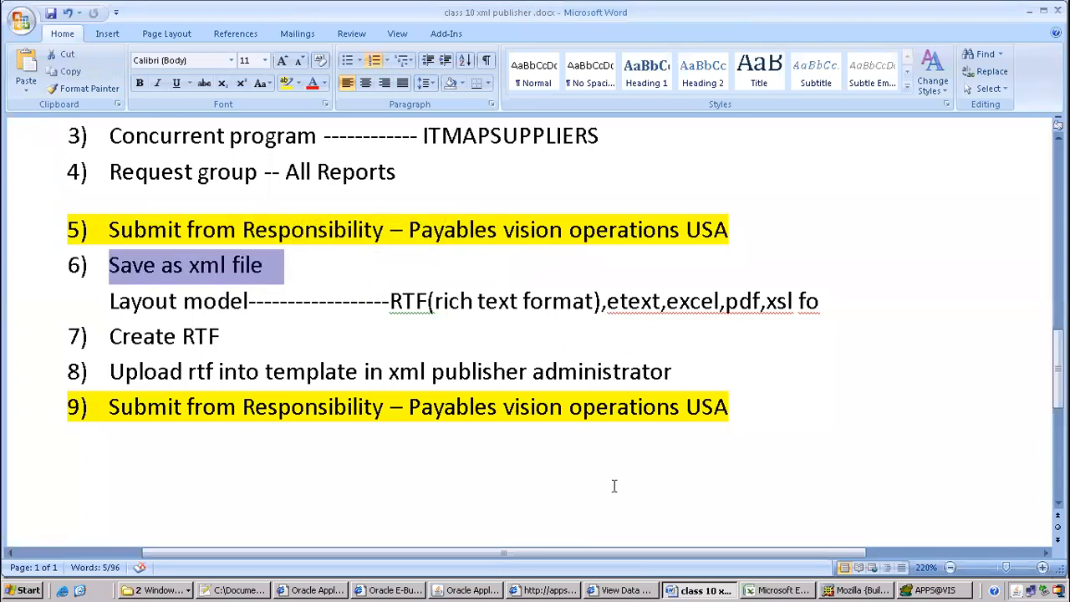
left_click(480, 590)
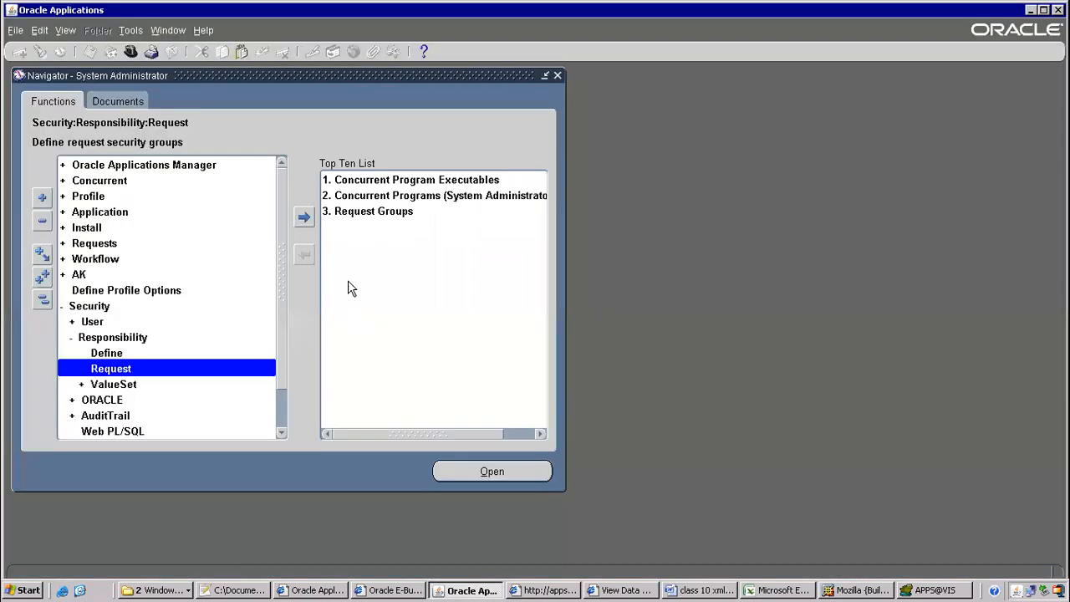
Switch to the Payables, Vision Operations (USA) responsibility and start a new single request
left_click(134, 51)
type("pay%")
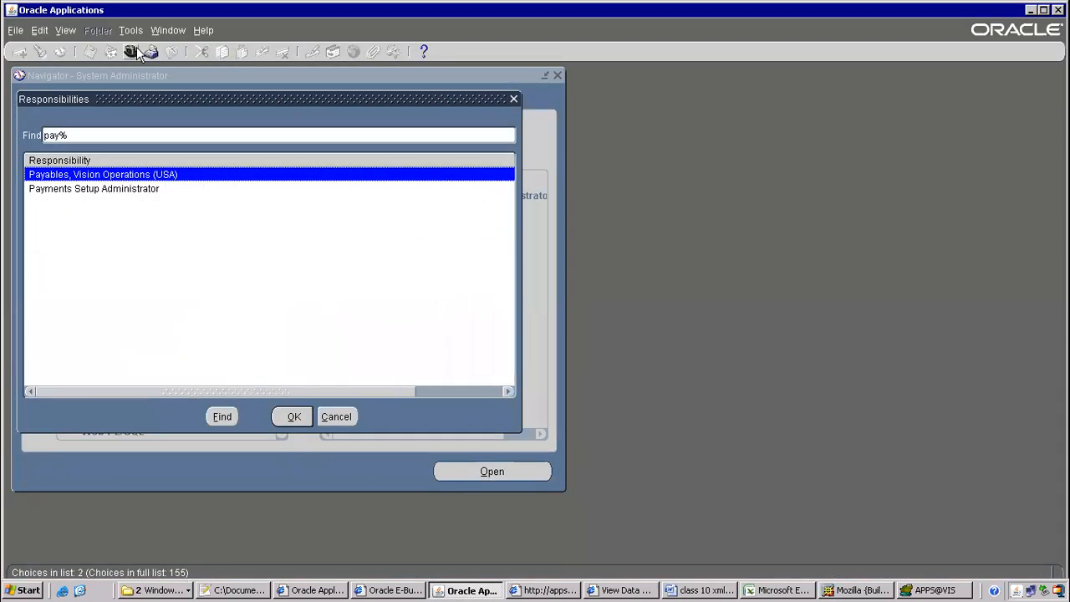
key("Return")
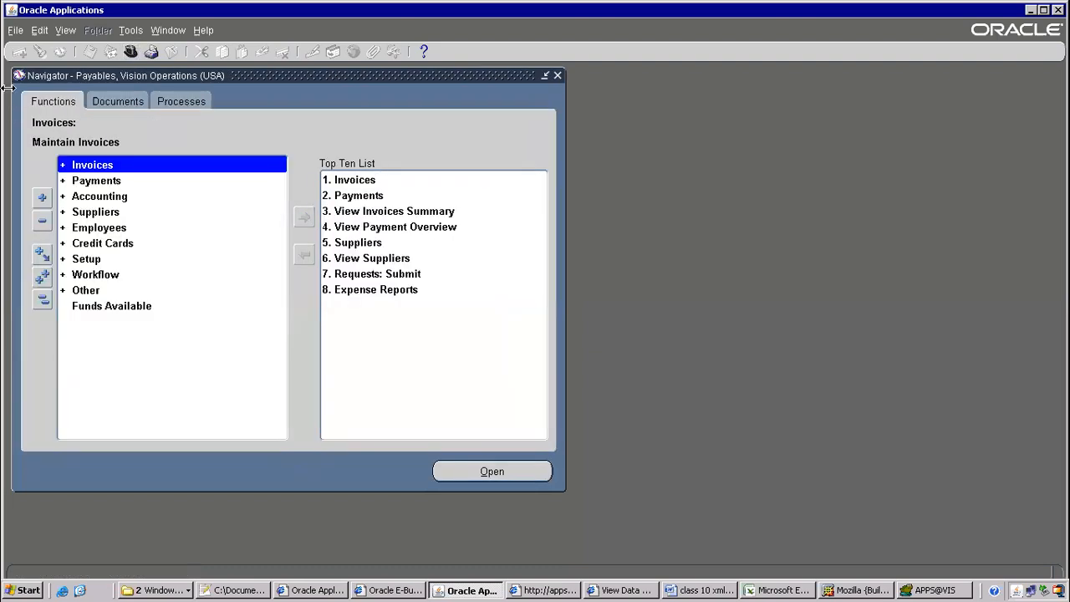
left_click(65, 30)
left_click(83, 143)
left_click(240, 418)
left_click(296, 333)
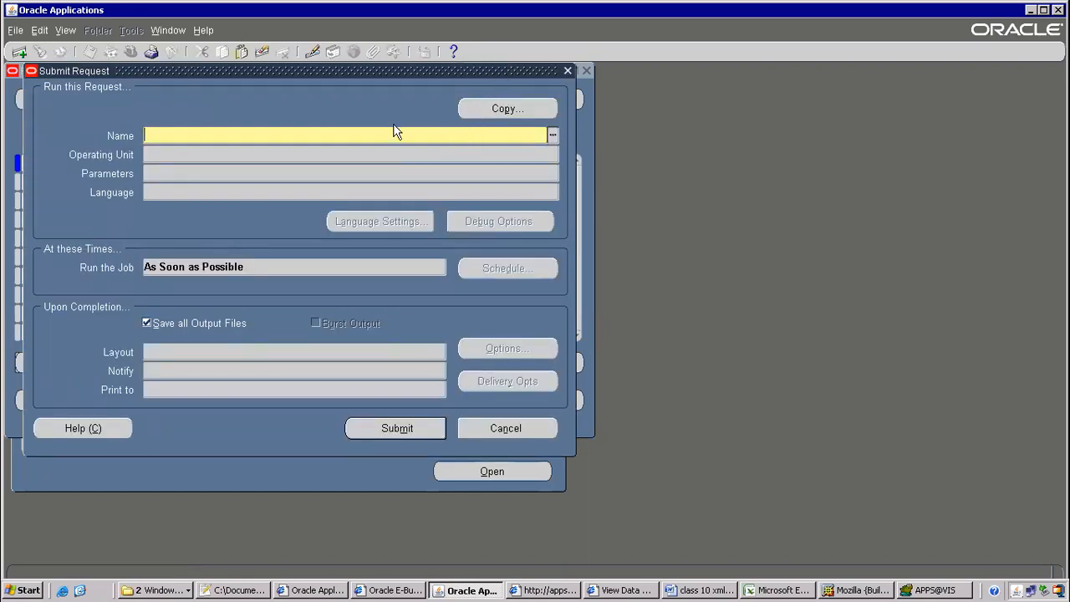
Choose ITMAPSUPPLIERS2 as the request with Vendor Name United Parcel Service
type("p_vendor_name")
left_click_drag(304, 136, 2, 90)
type("itm")
key("Tab")
double_click(203, 328)
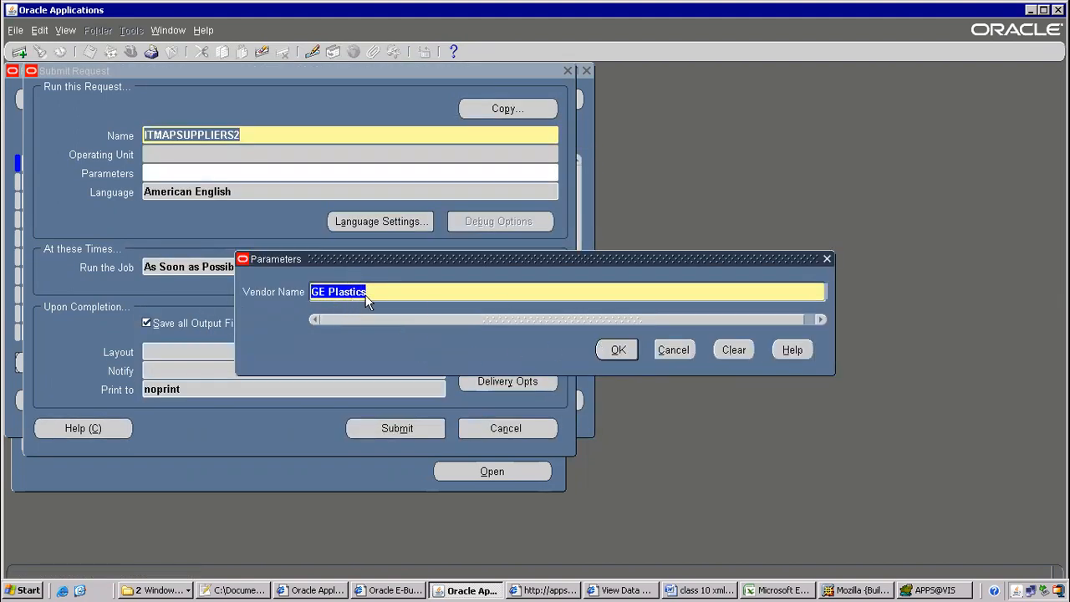
type("Uni")
key("Tab")
key("Return")
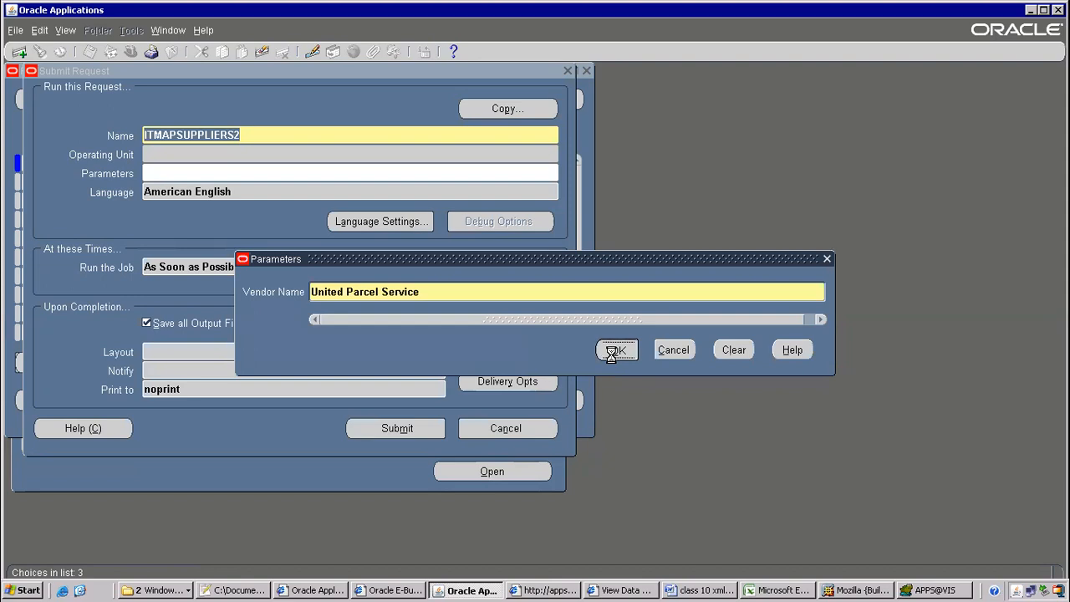
Submit the request, check its Pending status, and go back to the Word notes
left_click(357, 426)
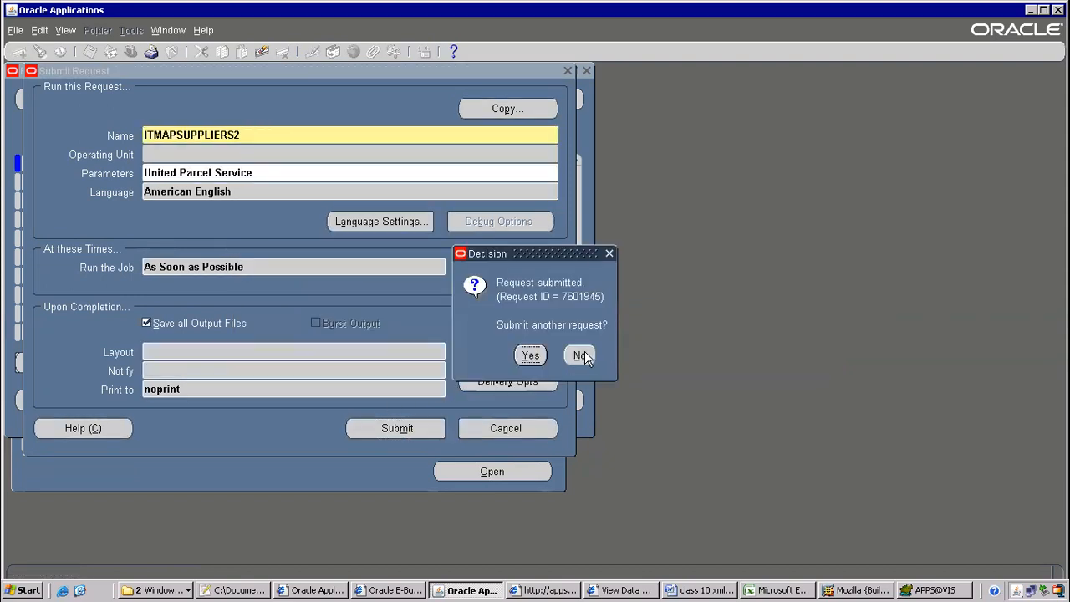
left_click(580, 355)
left_click(446, 409)
left_click(127, 101)
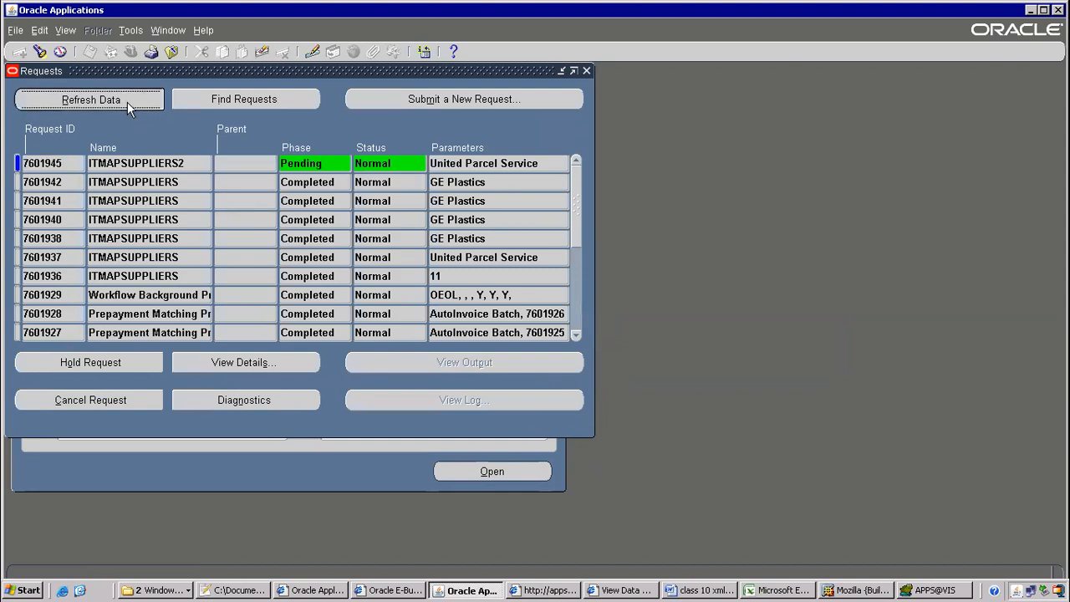
left_click(683, 589)
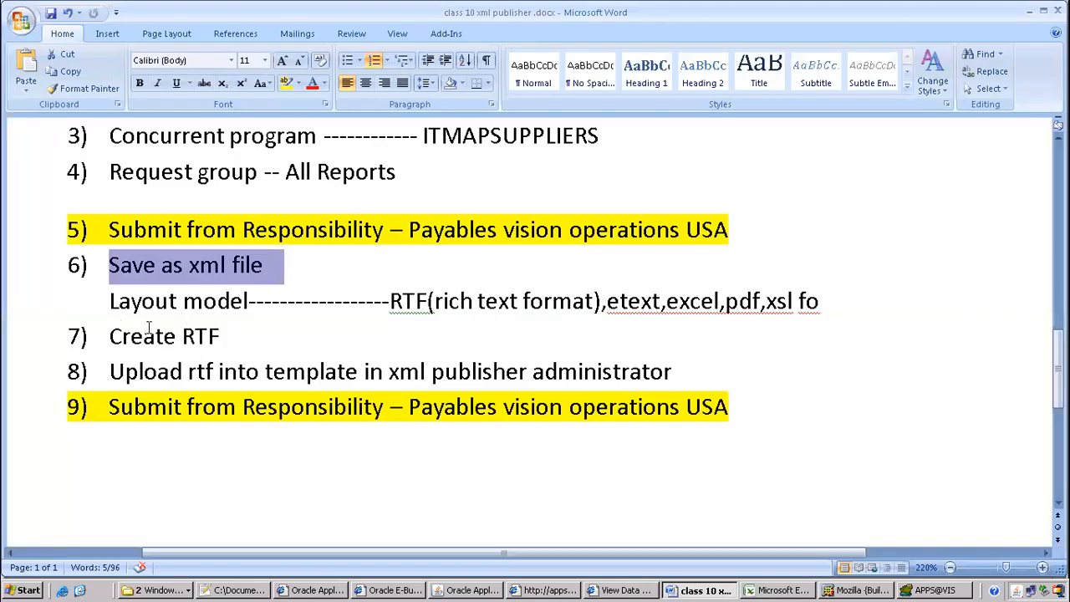
left_click(142, 303)
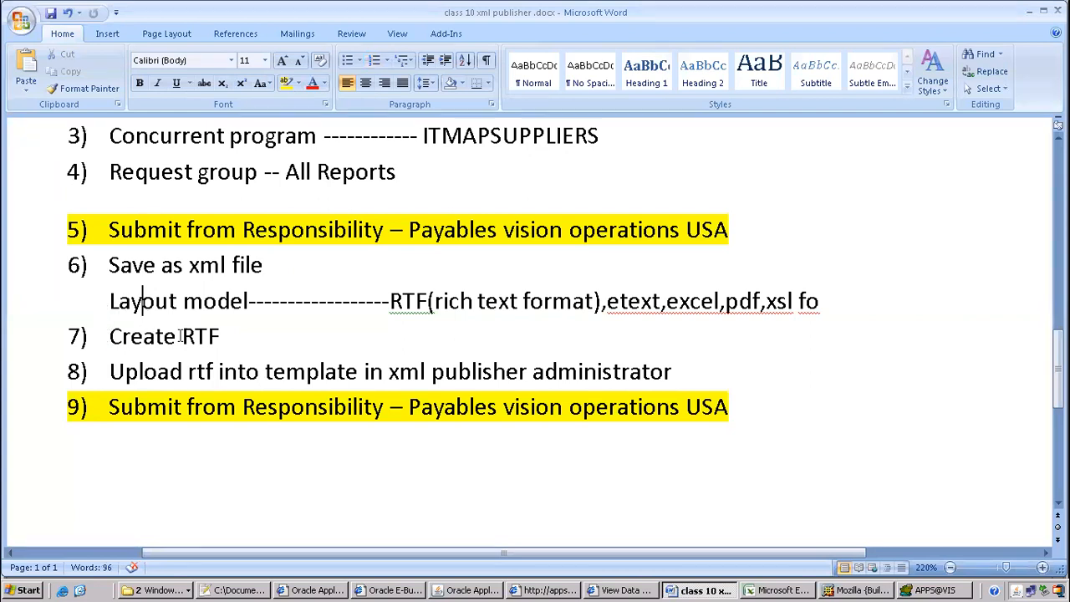
left_click_drag(111, 336, 196, 336)
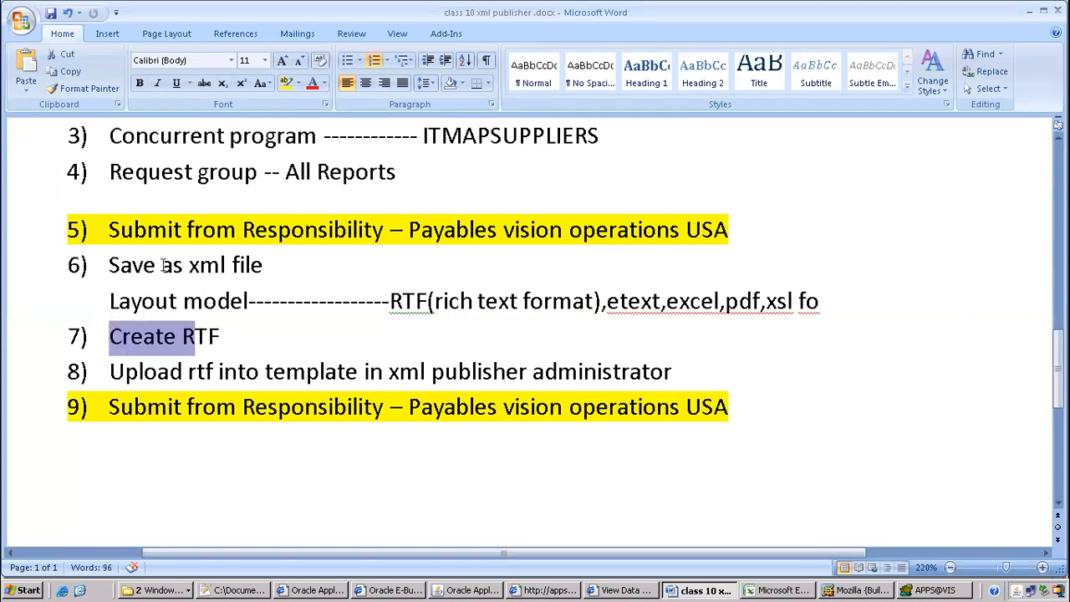
left_click(161, 265)
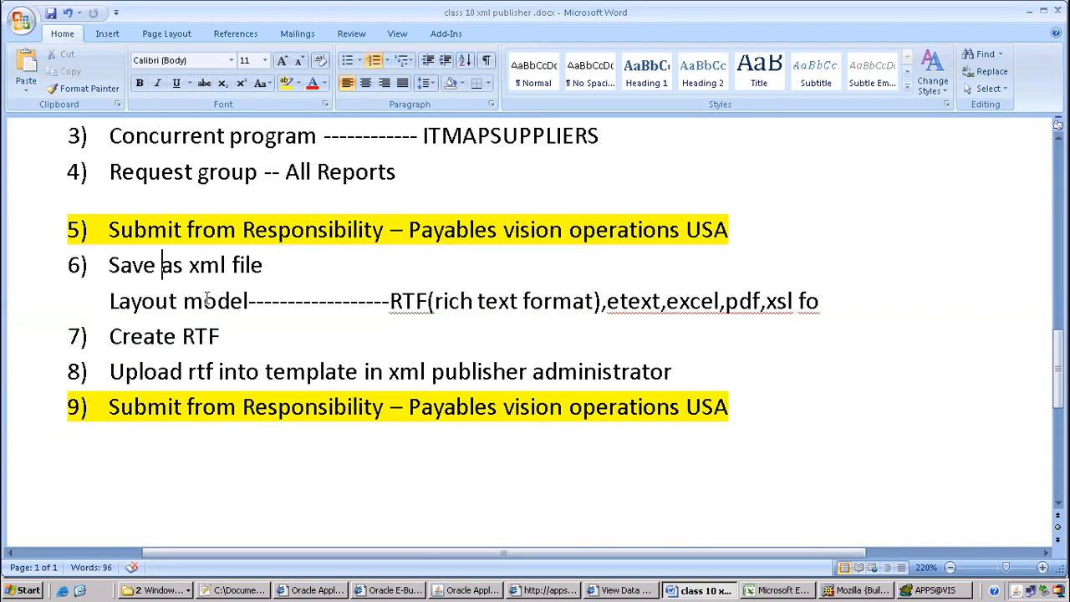
left_click_drag(112, 336, 249, 336)
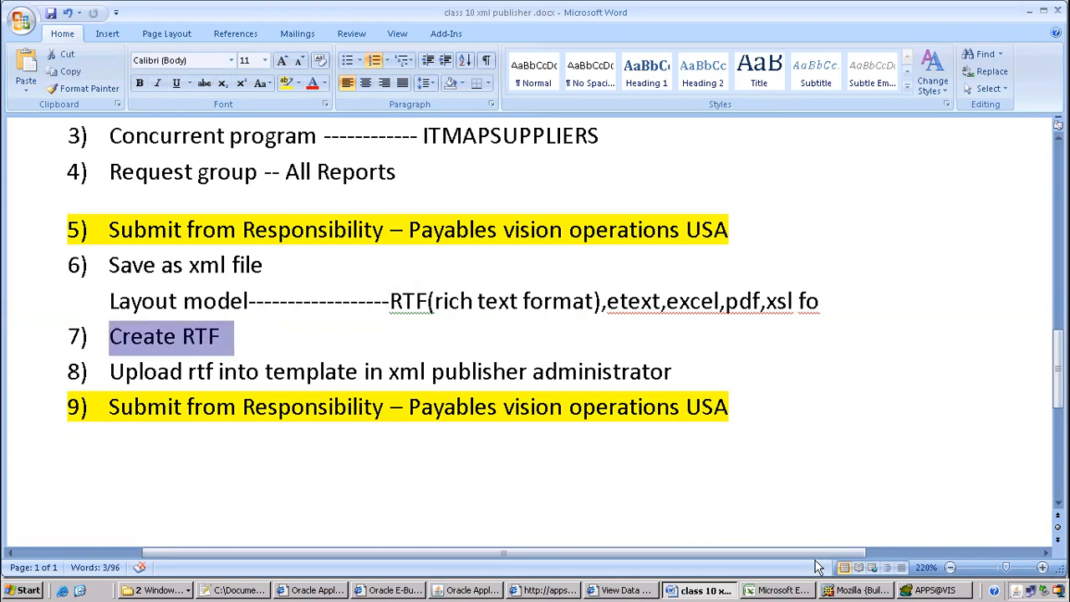
Refresh request 7601945 until it shows Completed, then view its XML output
left_click(471, 590)
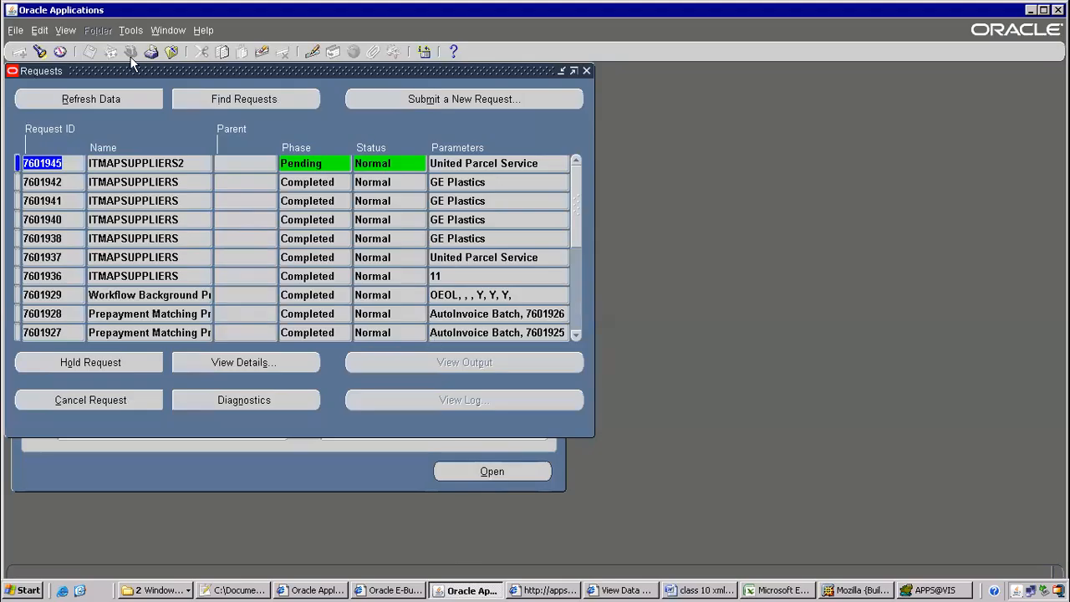
left_click(120, 100)
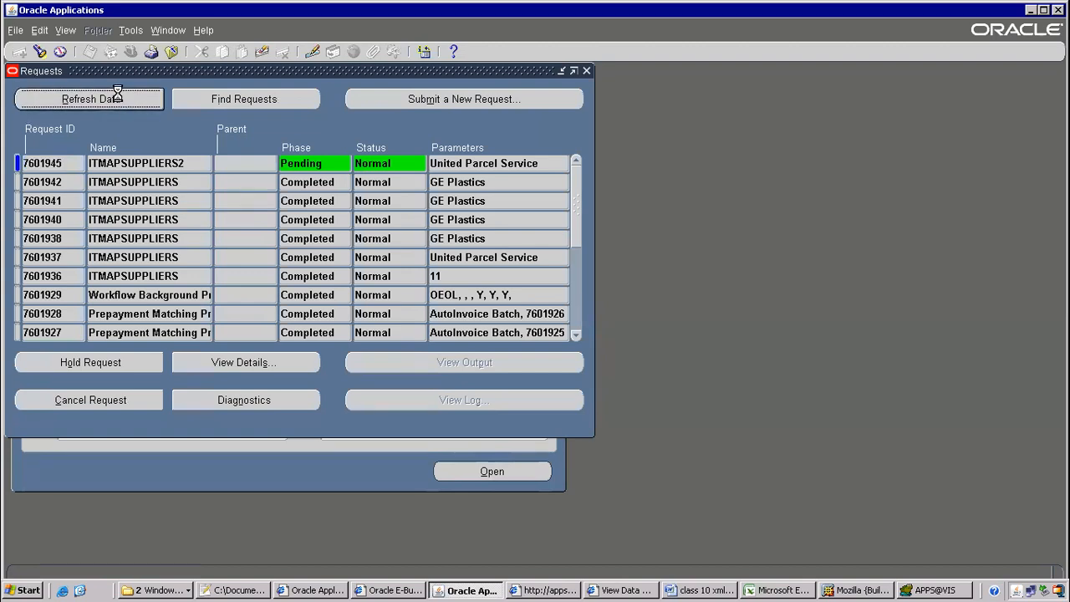
left_click(138, 103)
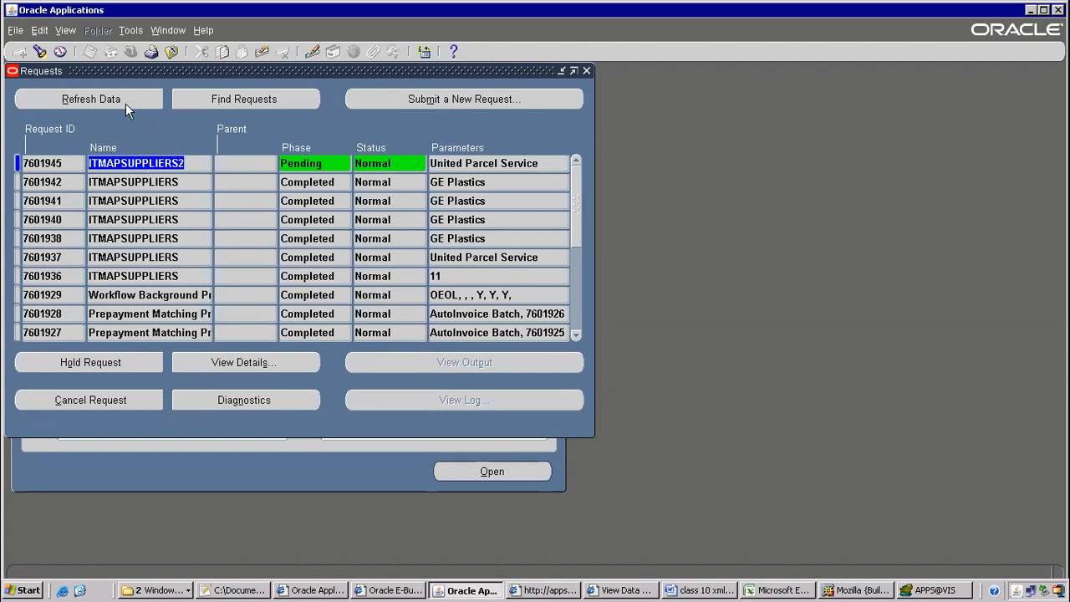
left_click(125, 101)
left_click(125, 101)
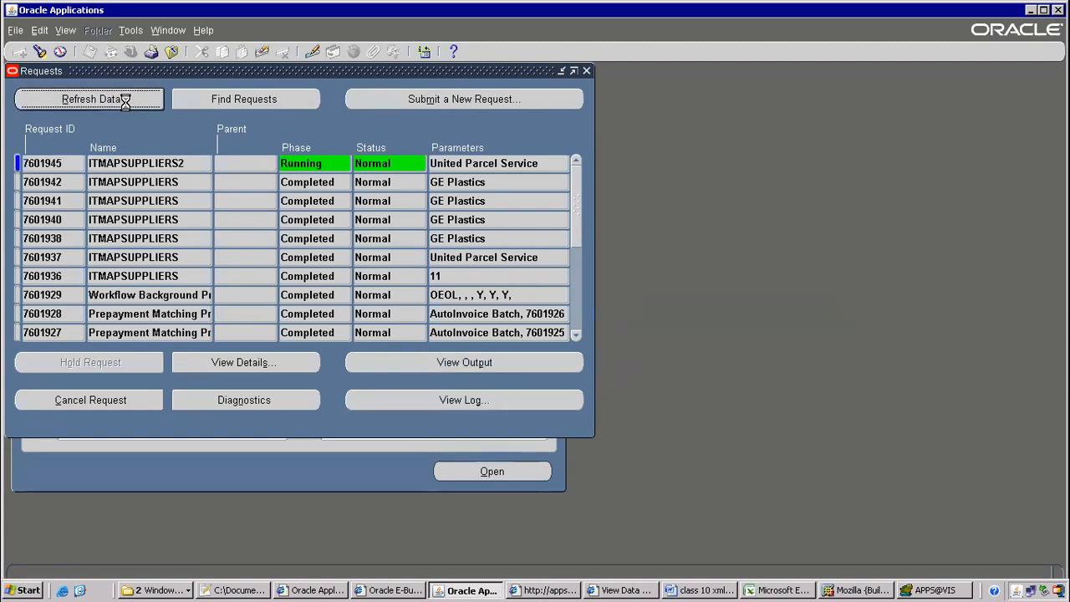
left_click(138, 165)
left_click(133, 97)
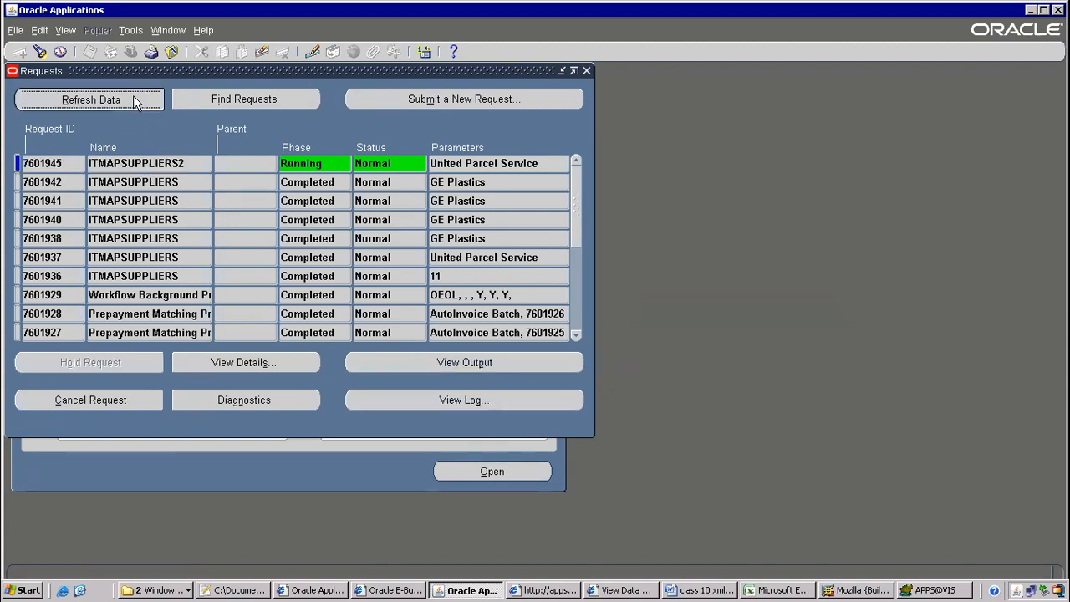
left_click(133, 95)
left_click(466, 366)
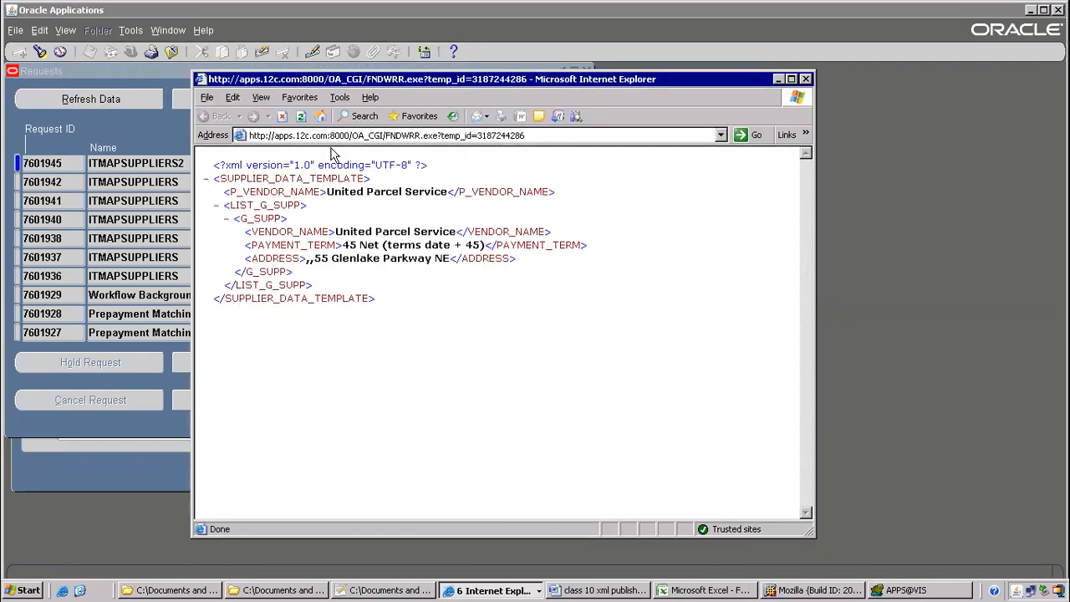
Save the XML output as ITMAPSUPPLIERS2_output.xml, type XML Files, in the b99 oracle apps folder
left_click(207, 98)
left_click(208, 98)
left_click(207, 97)
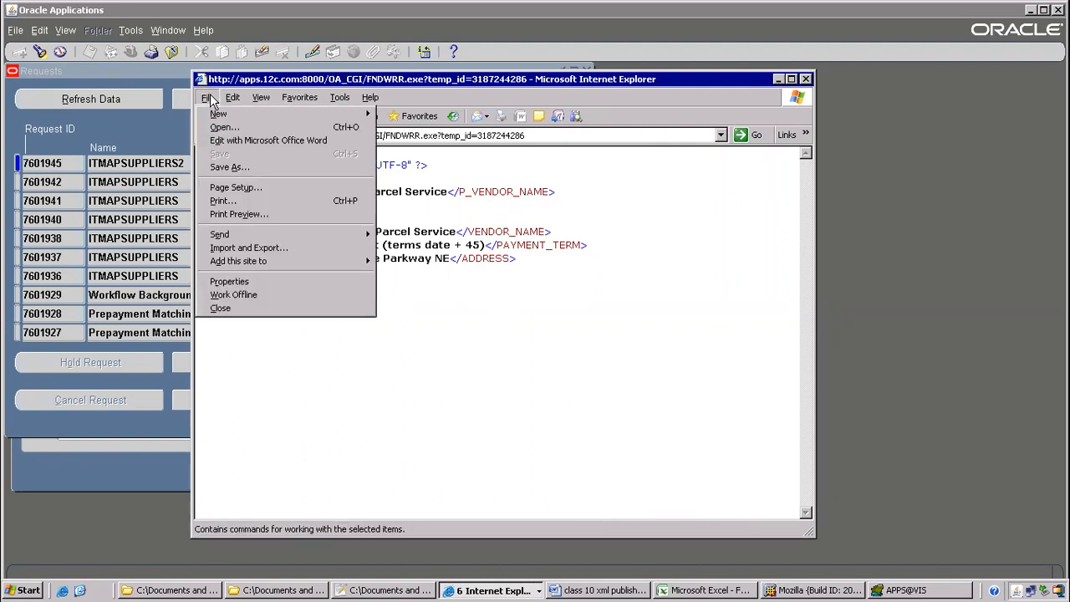
left_click(225, 167)
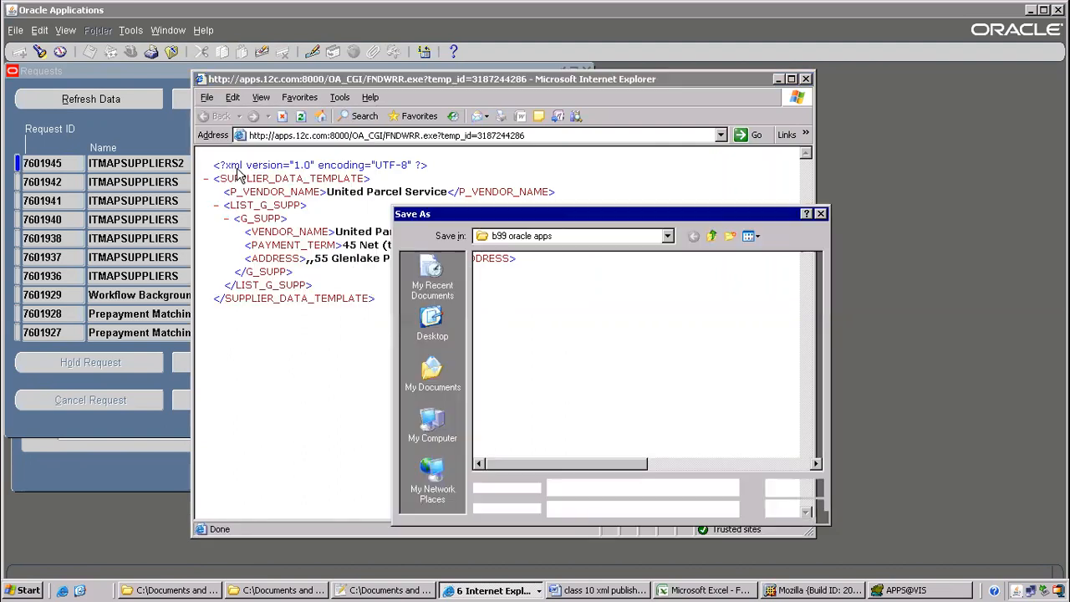
left_click(612, 487)
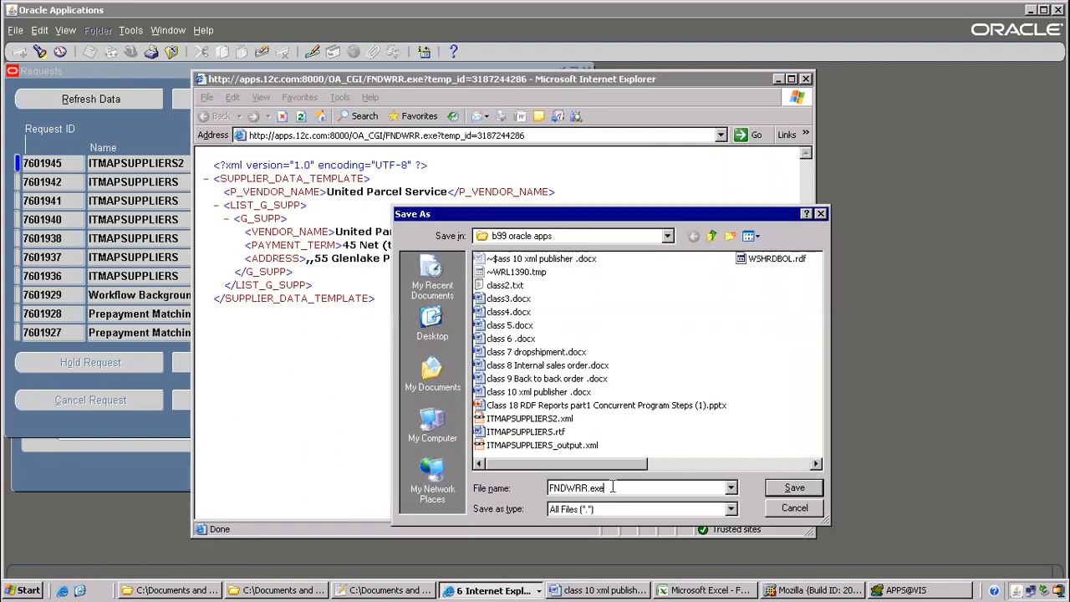
left_click(728, 508)
left_click(600, 529)
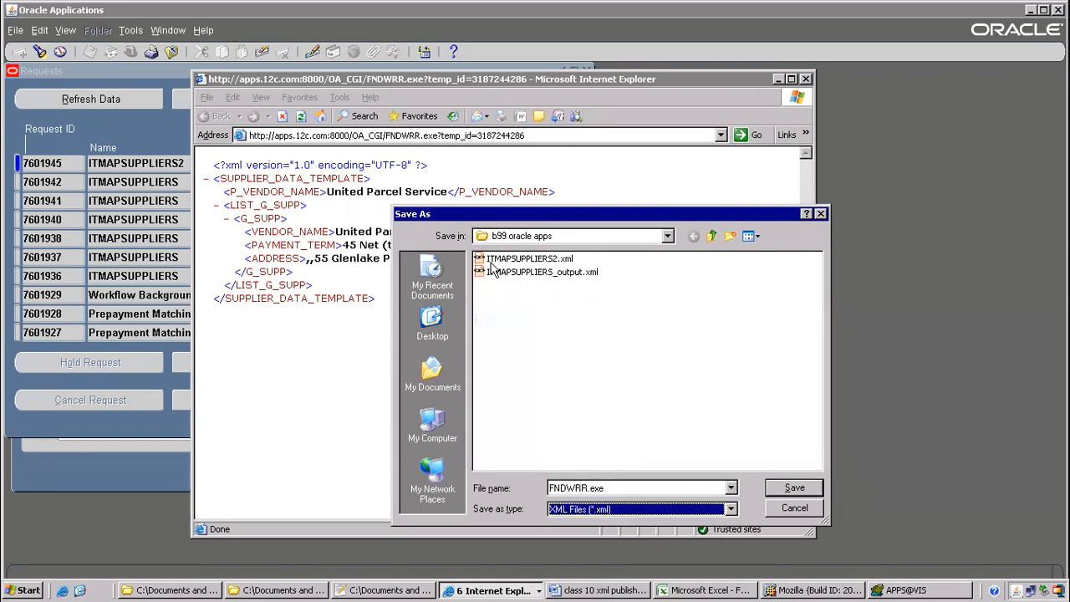
left_click(544, 263)
left_click(622, 488)
left_click(632, 487)
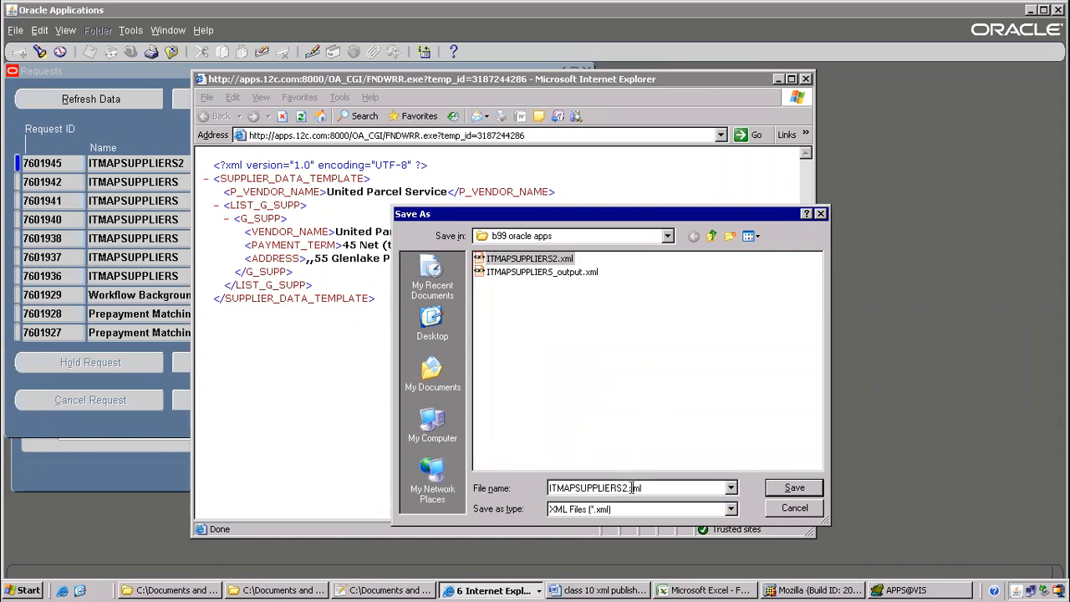
type("_")
key("Return")
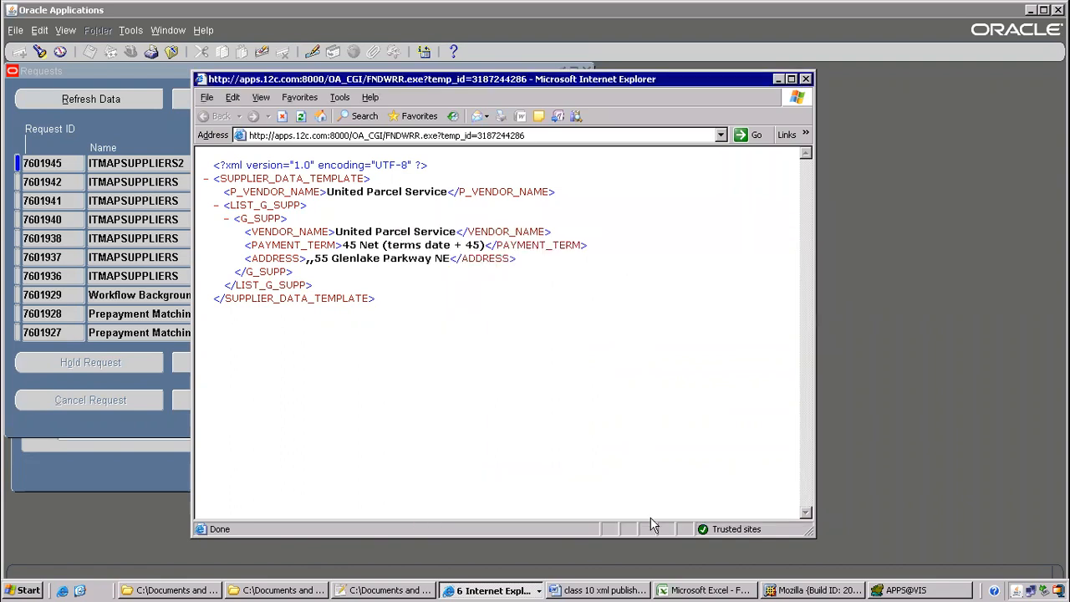
left_click(627, 590)
Highlight the Save as xml file, Create RTF and upload-to-template steps in the notes
left_click_drag(111, 265, 274, 264)
scroll(265, 288, "down", 2)
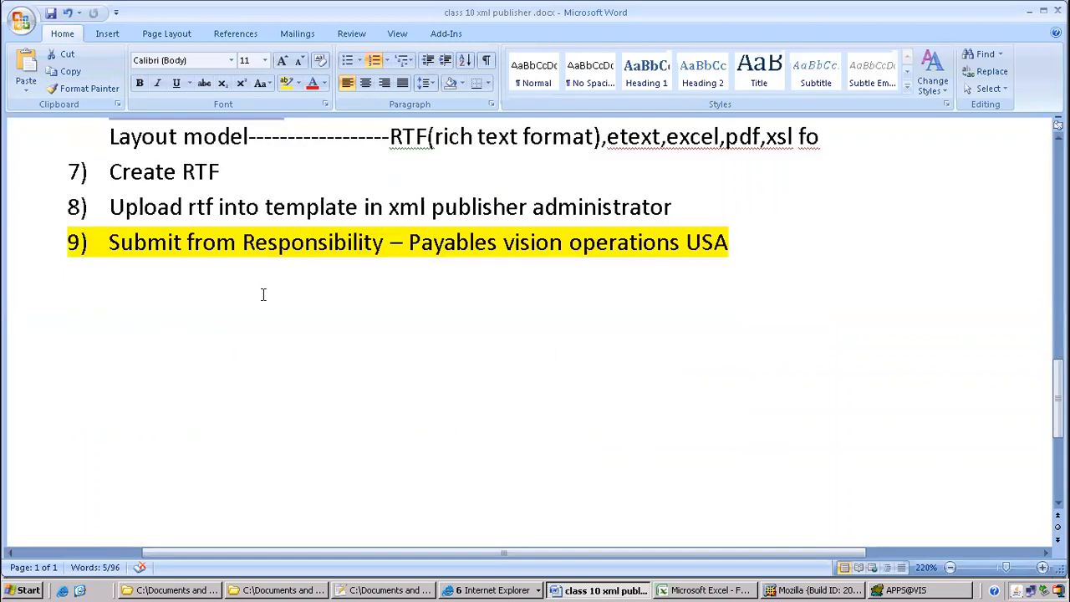
left_click_drag(112, 172, 369, 208)
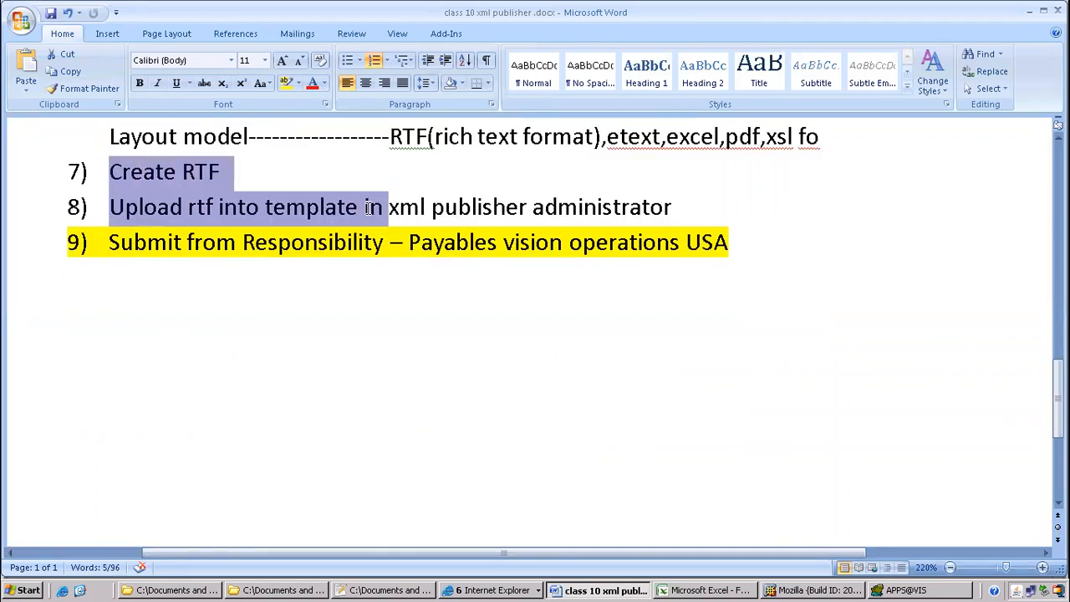
left_click(486, 590)
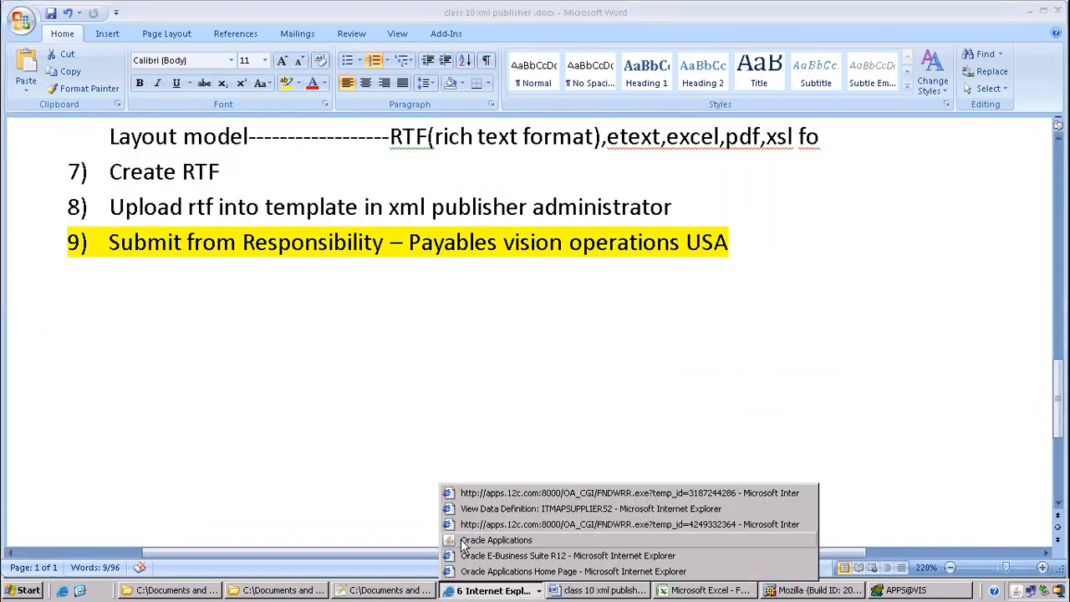
left_click(493, 540)
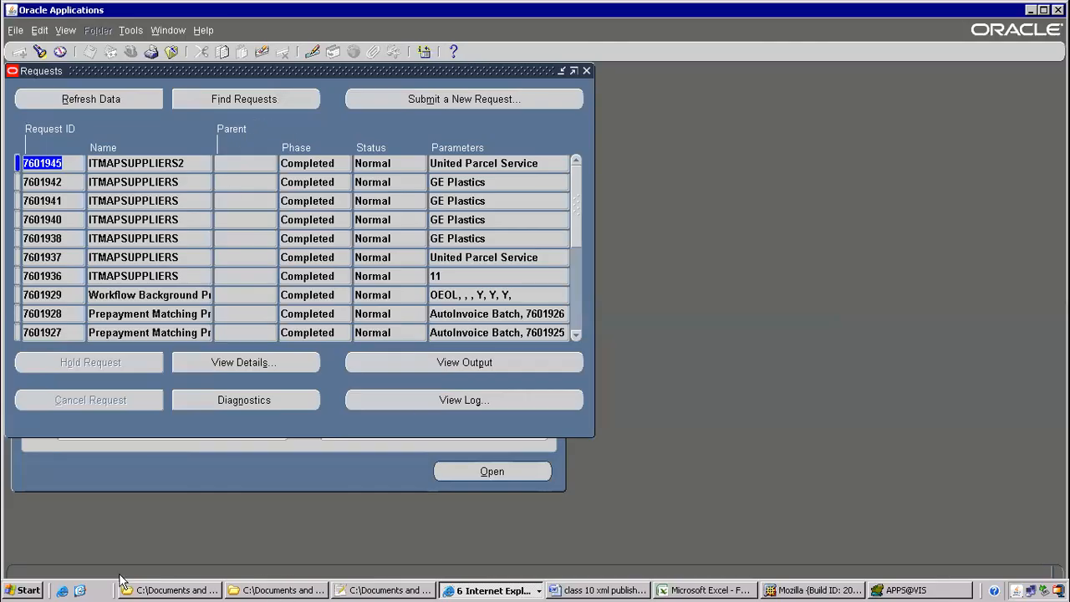
left_click(585, 589)
left_click(18, 22)
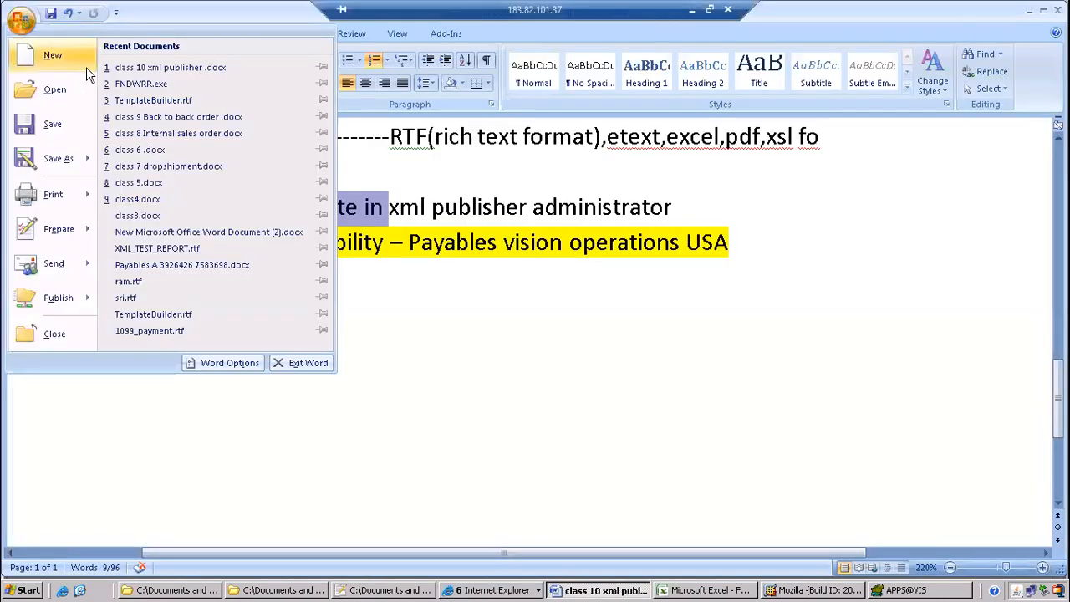
Create a blank document and load ITMAPSUPPLIERS2_output.xml as its XML sample data
left_click(44, 55)
double_click(303, 129)
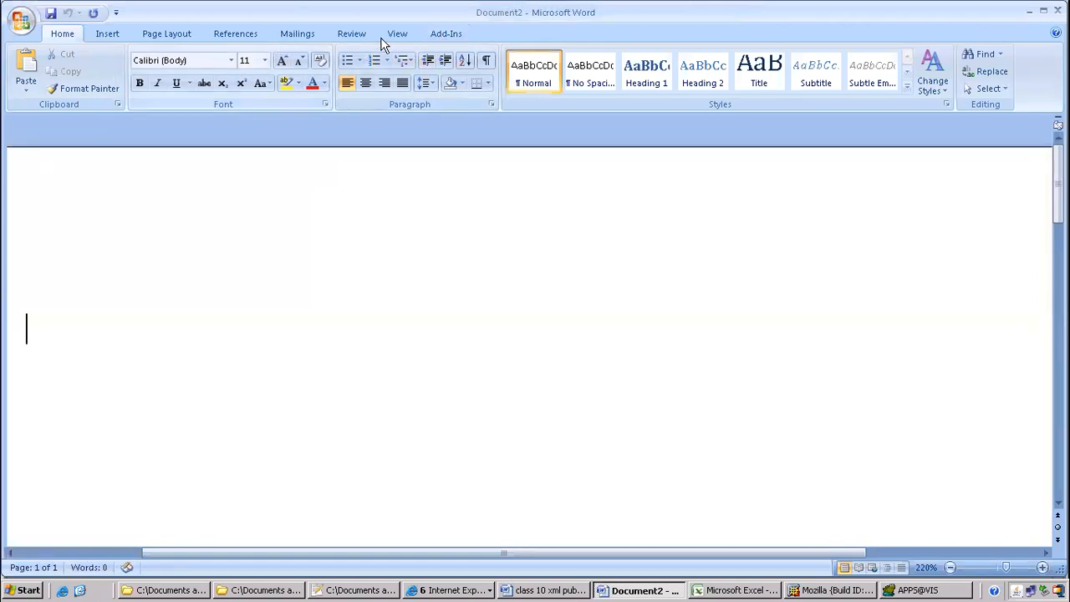
left_click(446, 33)
left_click(136, 53)
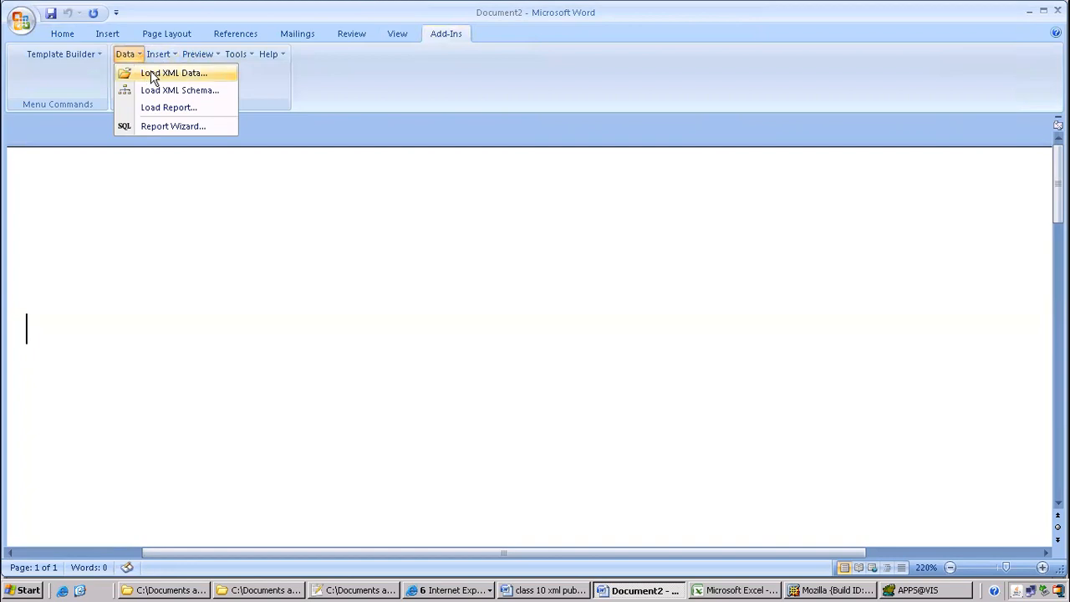
left_click(156, 73)
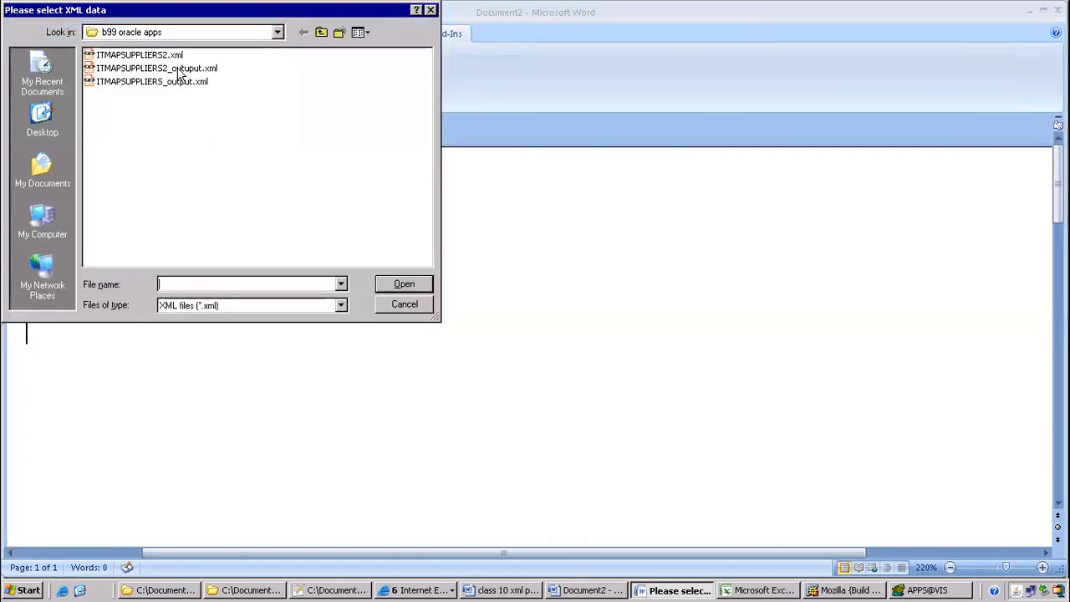
left_click(179, 69)
left_click(401, 284)
left_click(534, 324)
Insert all XML fields: P_VENDOR_NAME plus the Vendor Name, Payment Term, Address table
left_click(158, 59)
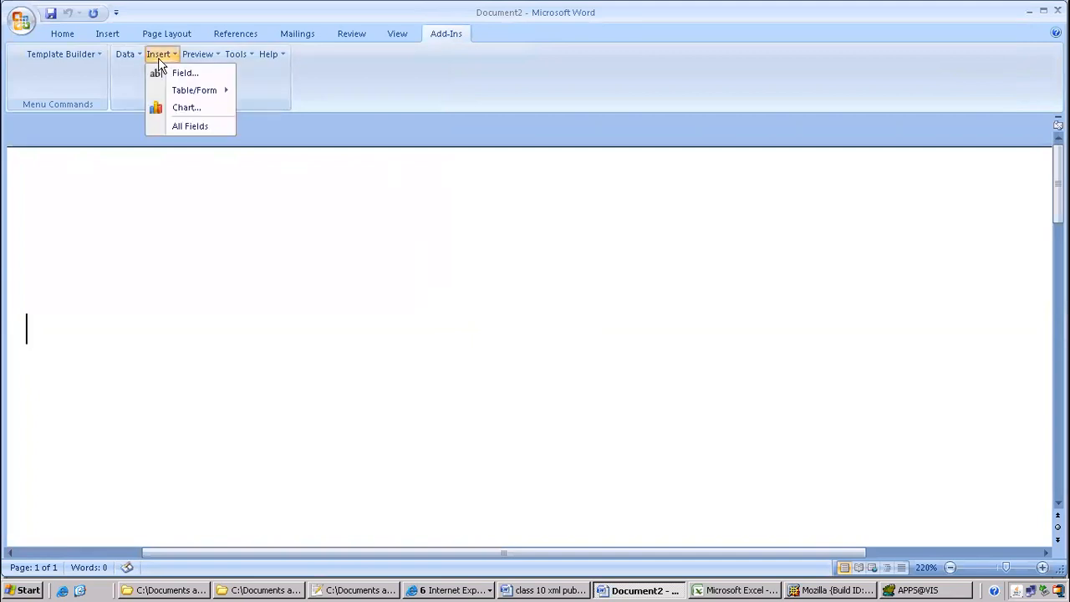
left_click(197, 125)
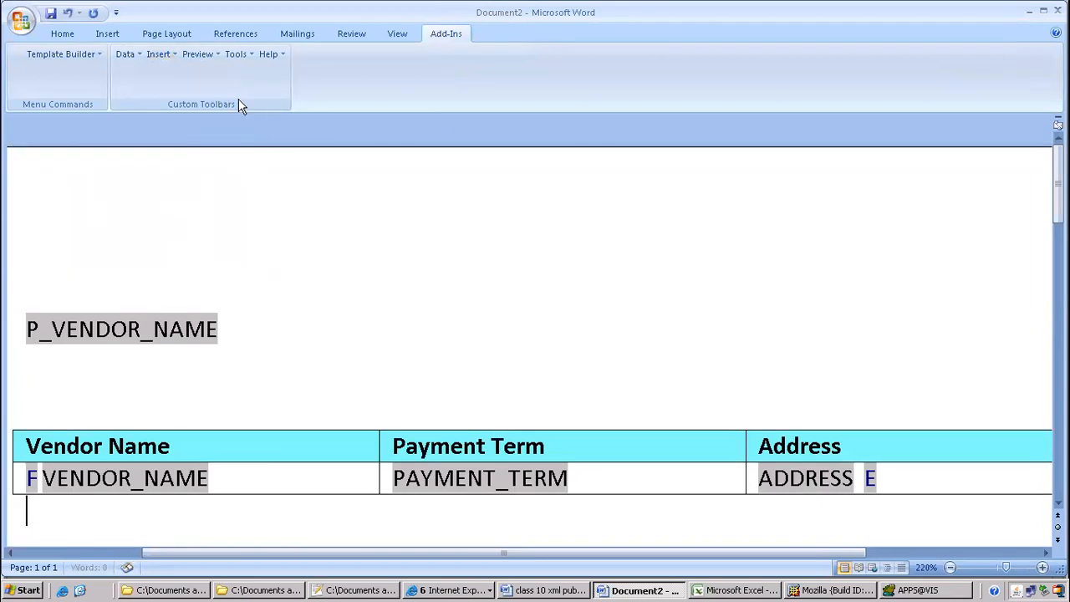
left_click(197, 54)
Preview as PDF, saving the template as ITMAPSUPPLIERS2.rtf, then bring up the ITMAPSUPPLIERS2 data definition page
left_click(217, 73)
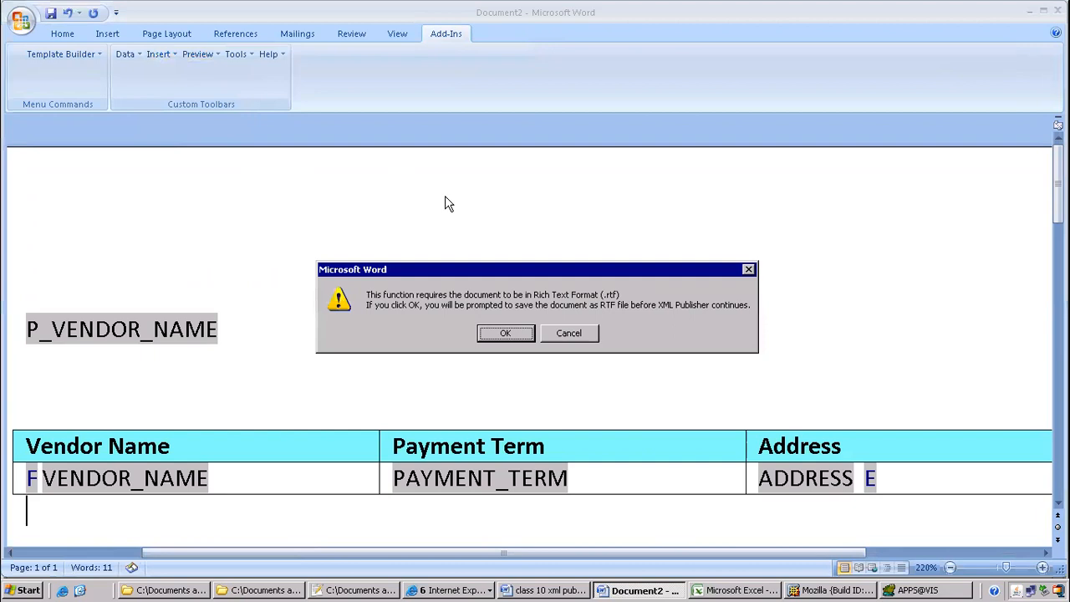
left_click(504, 332)
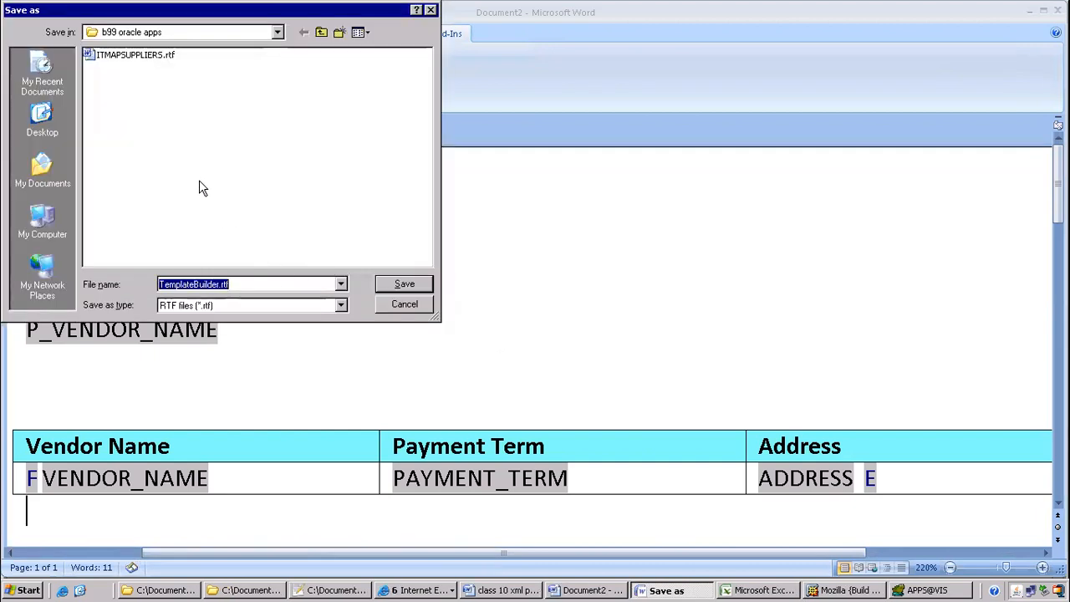
left_click(153, 57)
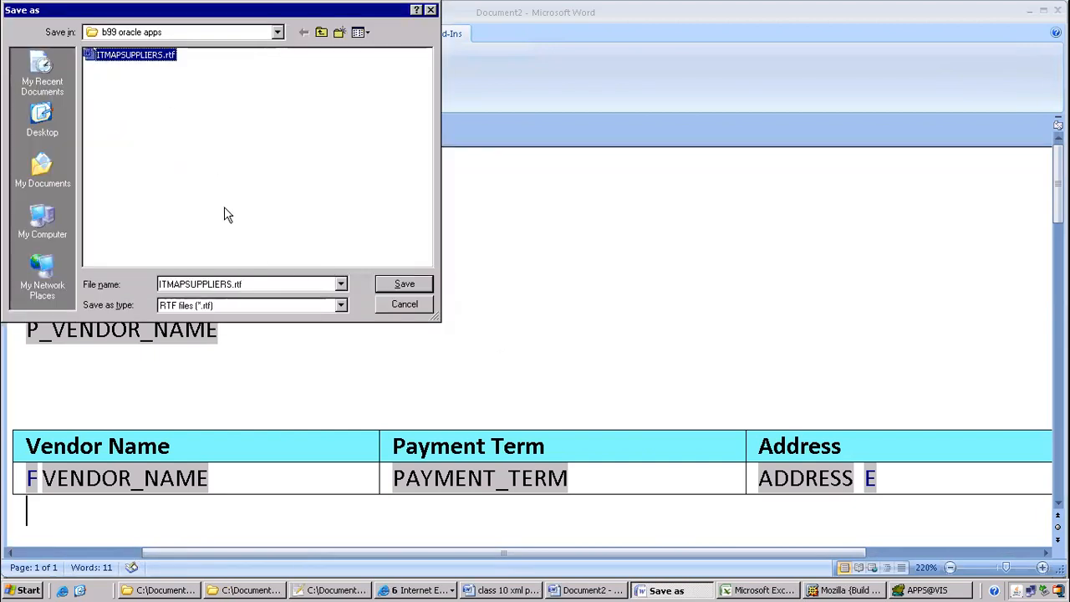
double_click(231, 285)
left_click(230, 285)
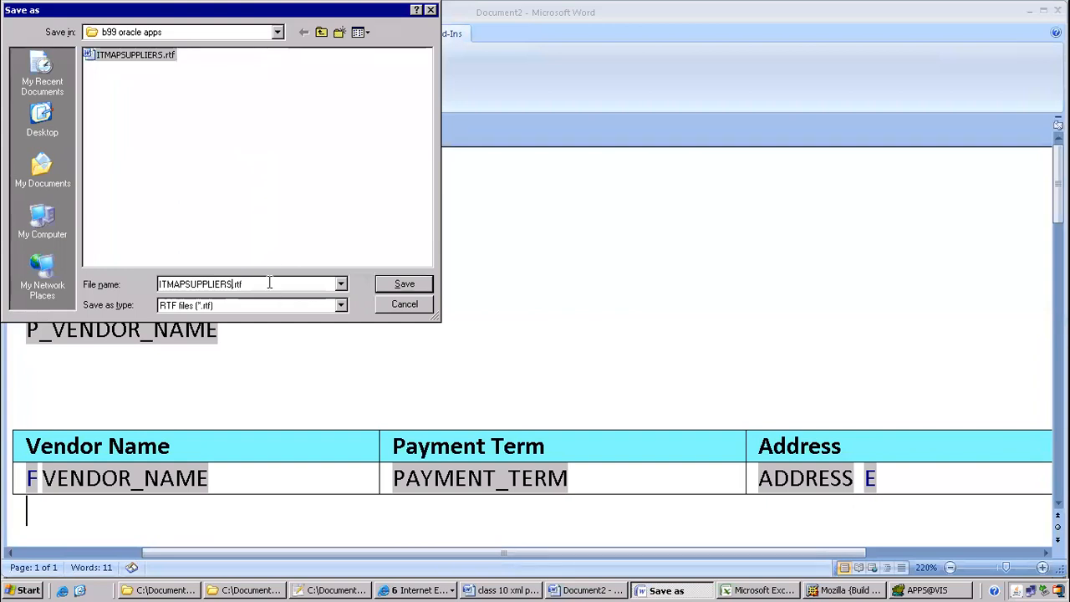
type("2")
left_click(404, 284)
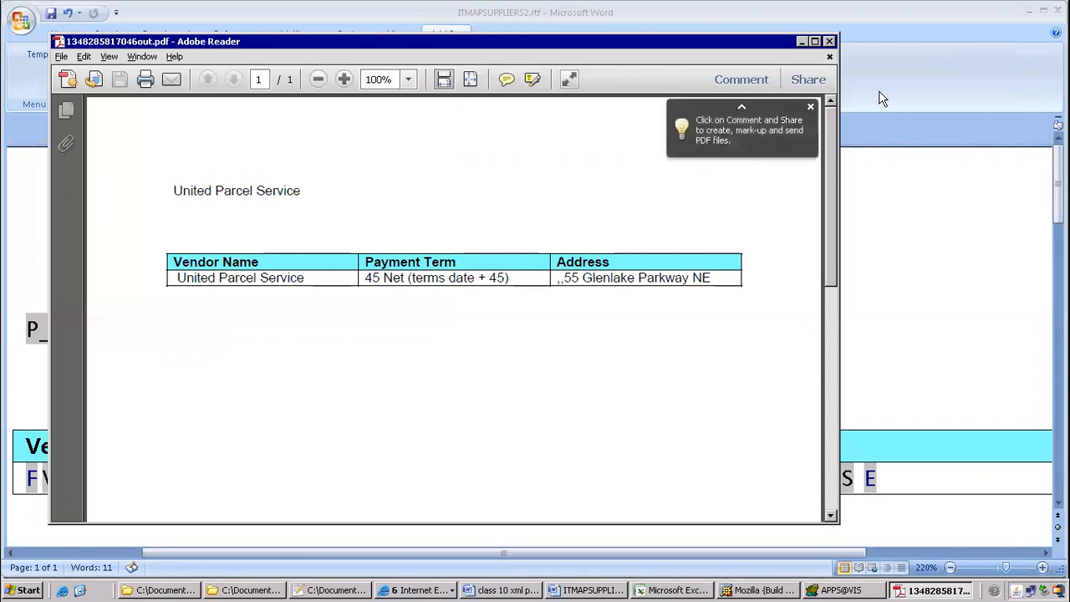
left_click(422, 590)
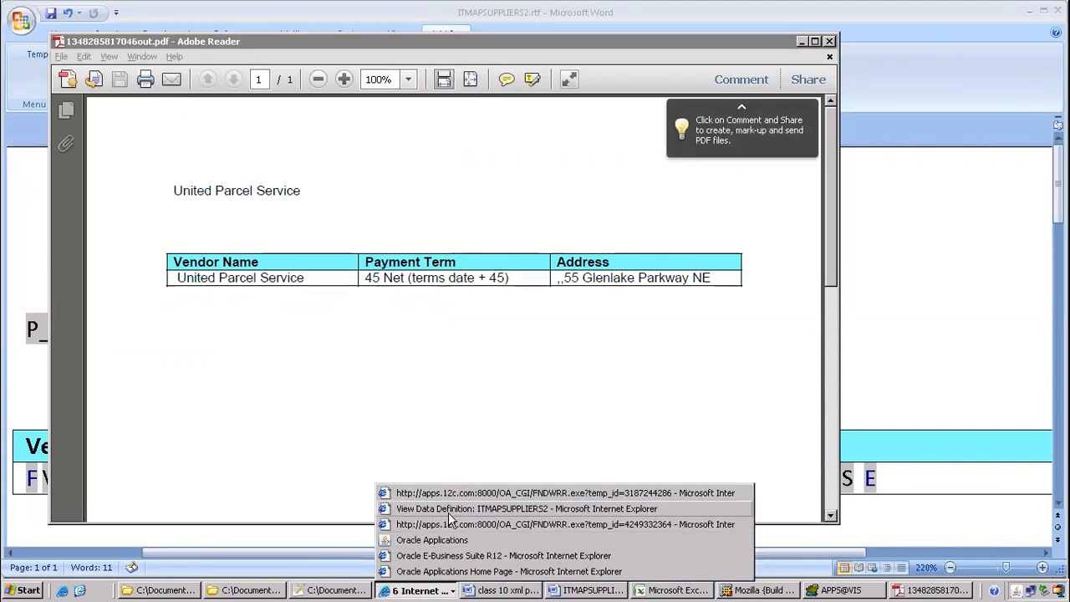
left_click(450, 510)
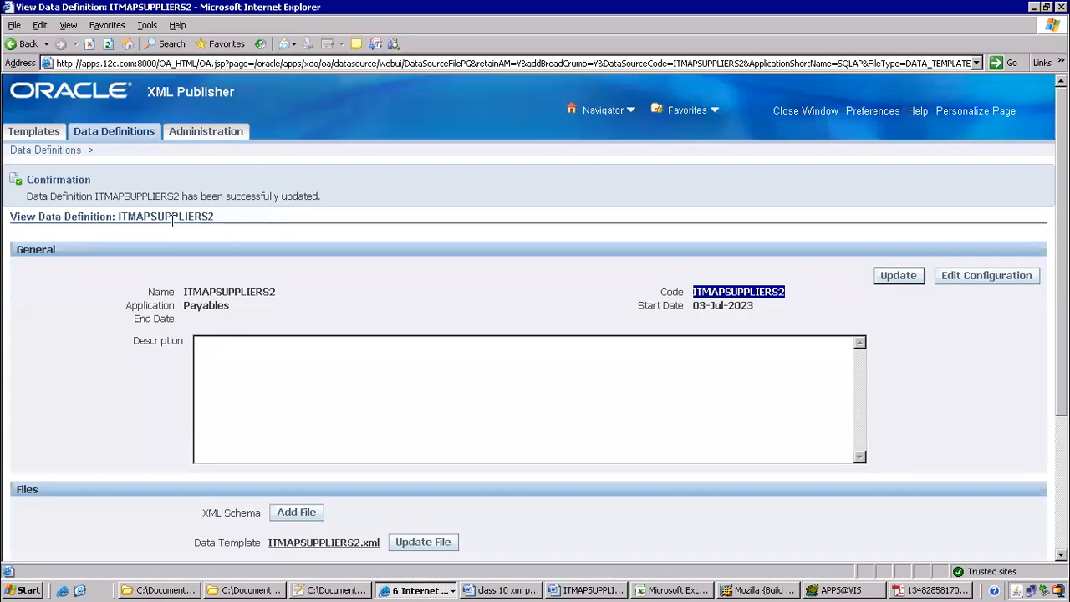
On the Templates page, start creating a new template and focus its Data Definition field
left_click(21, 130)
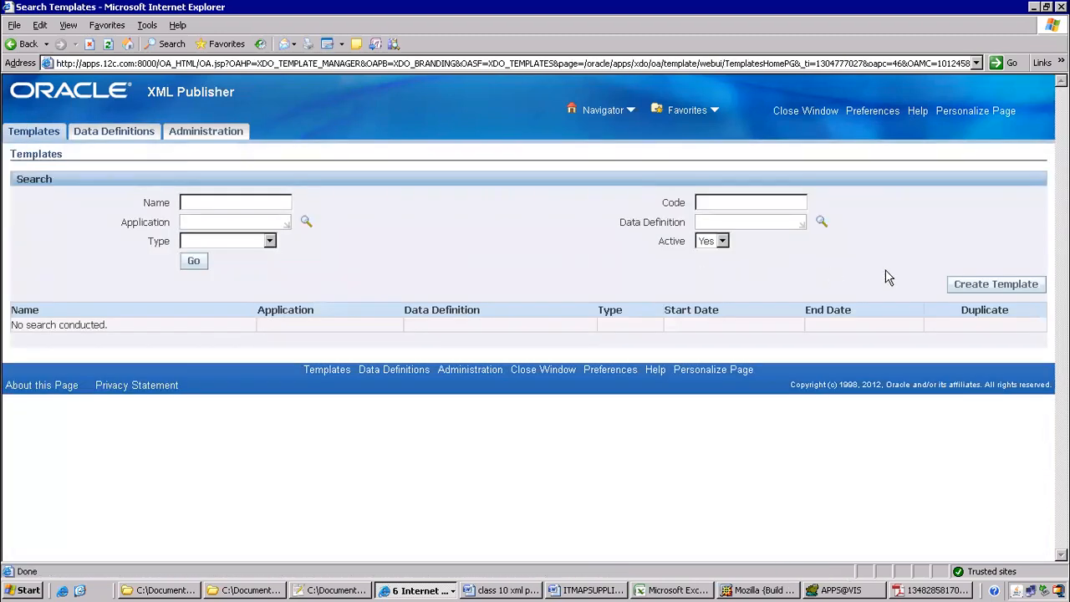
left_click(984, 290)
left_click(730, 257)
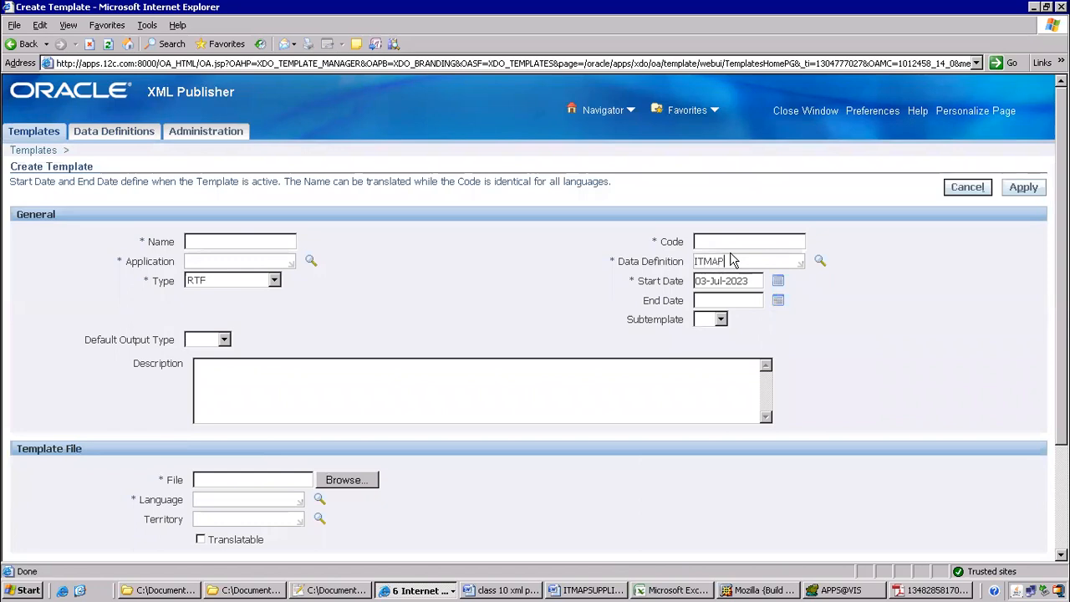
Pick the ITMAPSUPPLIERS2 data definition and use ITMAPSUPPLIERS2 as the template code and name
key("Tab")
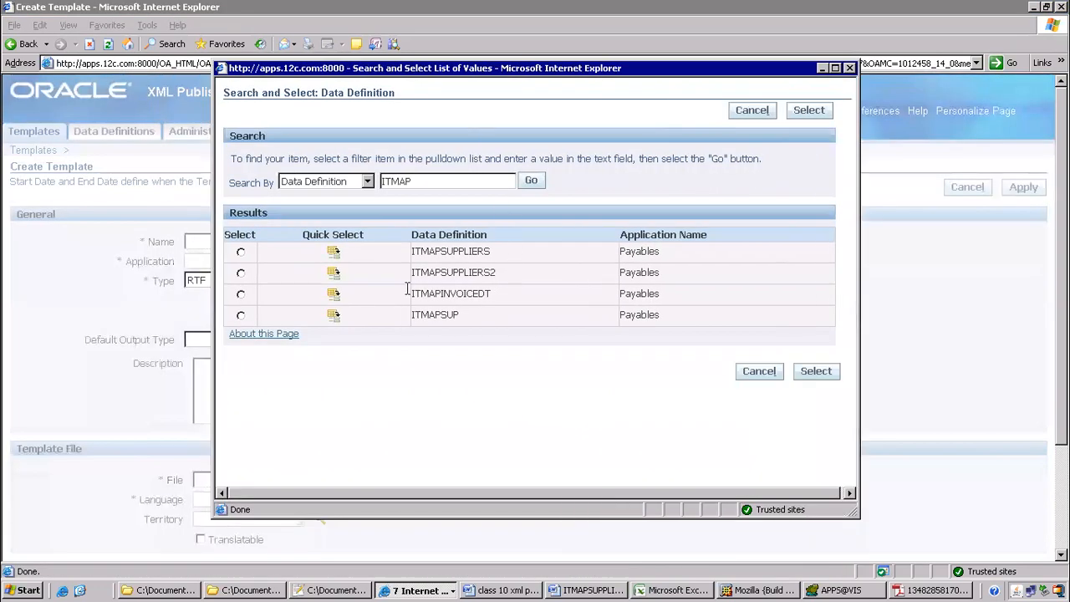
left_click(334, 273)
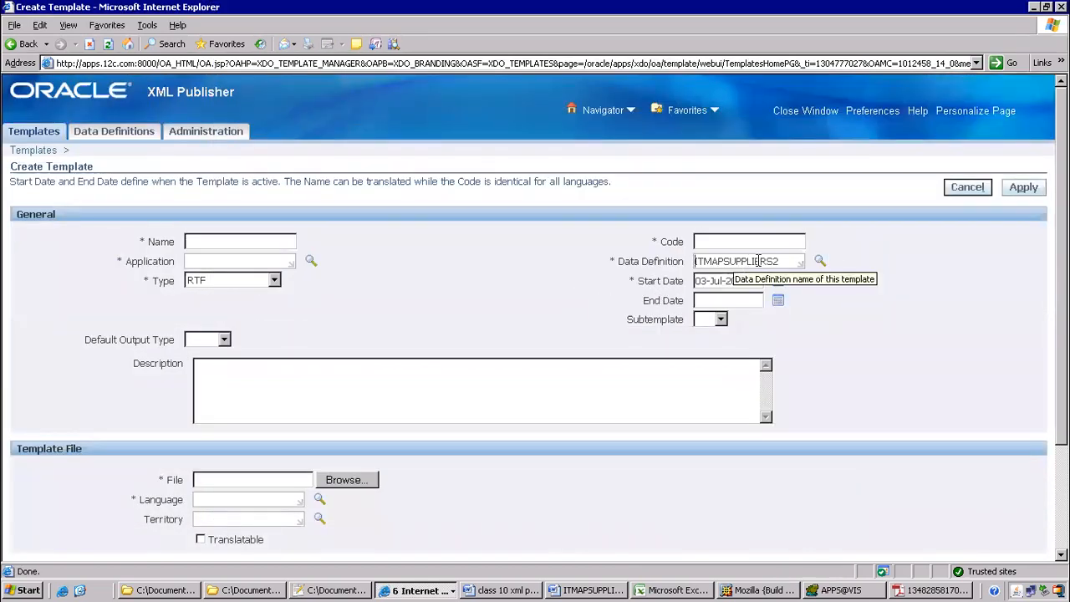
left_click_drag(779, 261, 567, 256)
key("ctrl+c")
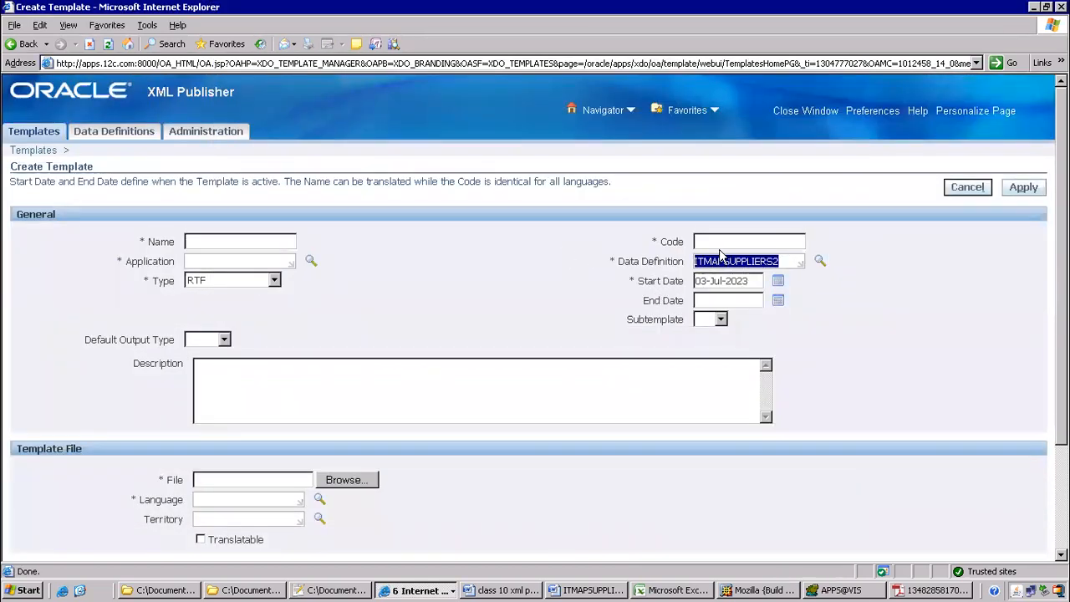
left_click(735, 242)
key("ctrl+v")
left_click(239, 244)
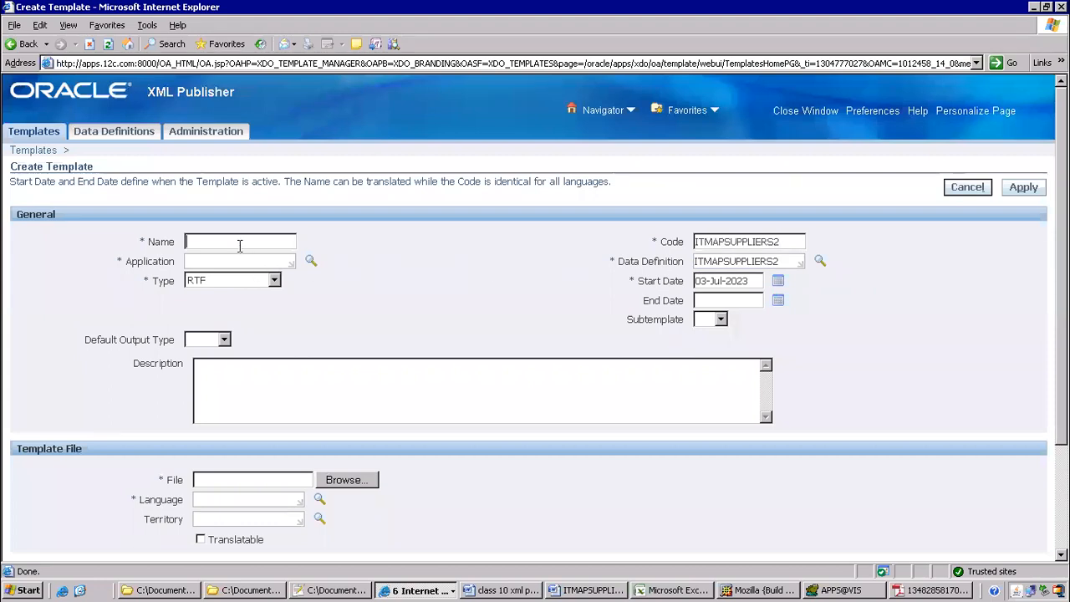
key("ctrl+v")
Set application Payables, PDF output, file ITMAPSUPPLIERS2.rtf and language English, then apply
left_click(228, 257)
type("Payables")
key("Tab")
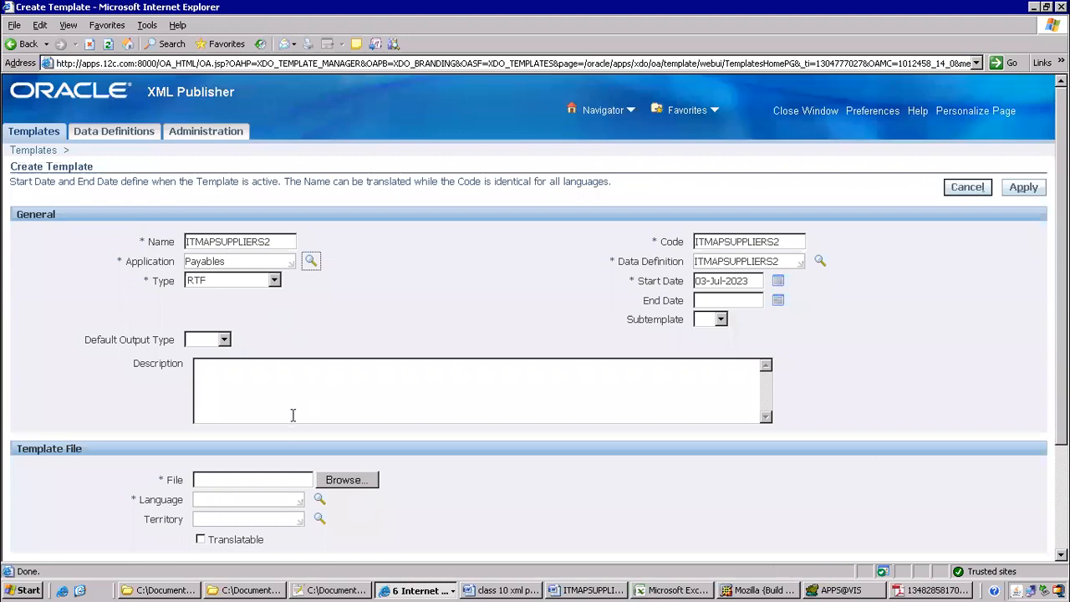
left_click(224, 339)
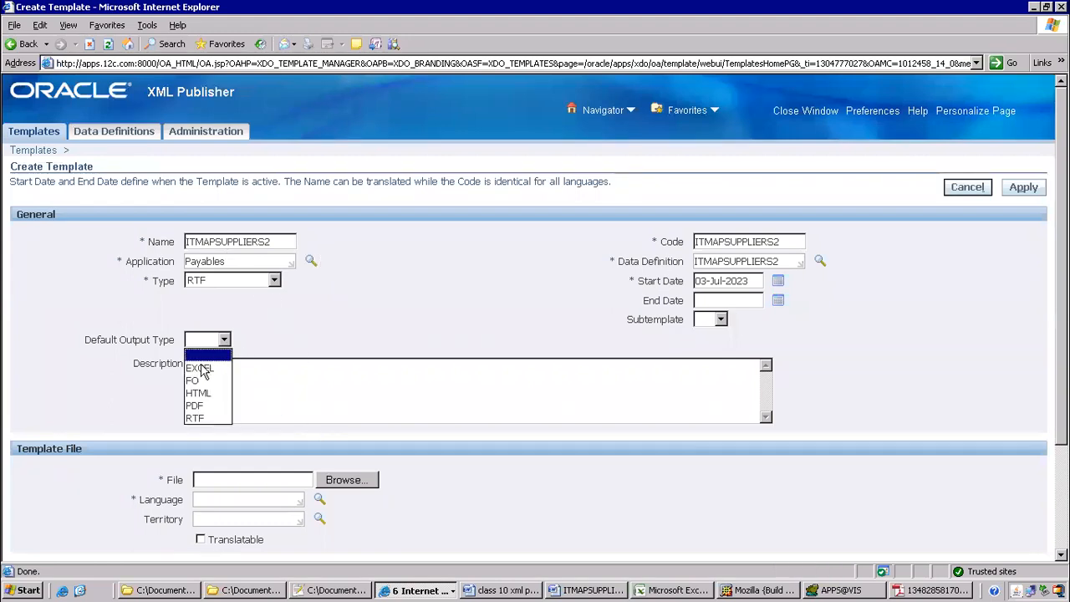
left_click(198, 405)
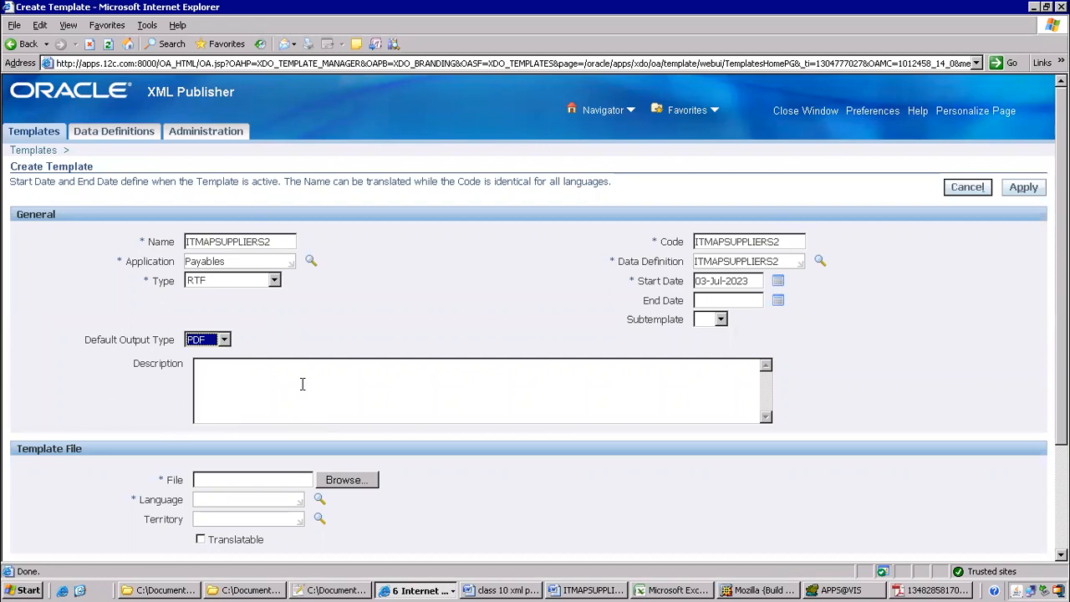
left_click(323, 479)
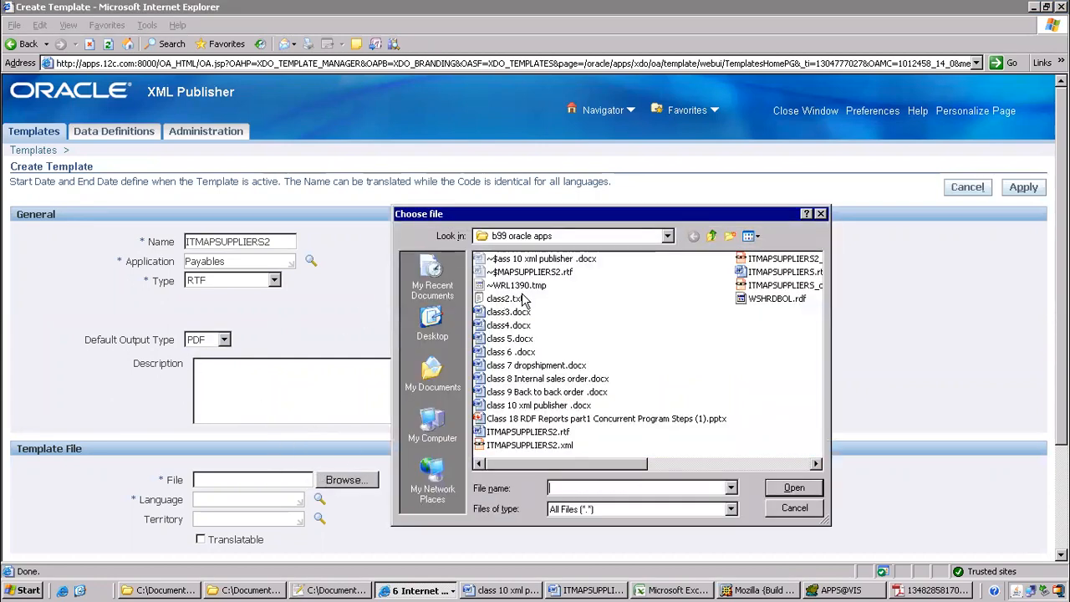
left_click(530, 433)
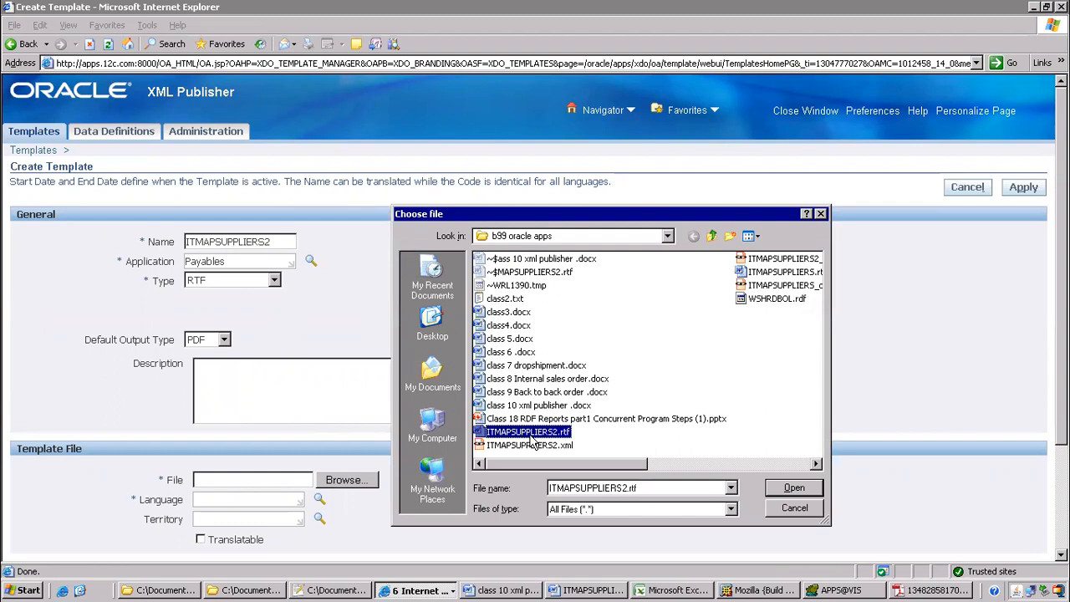
left_click(795, 488)
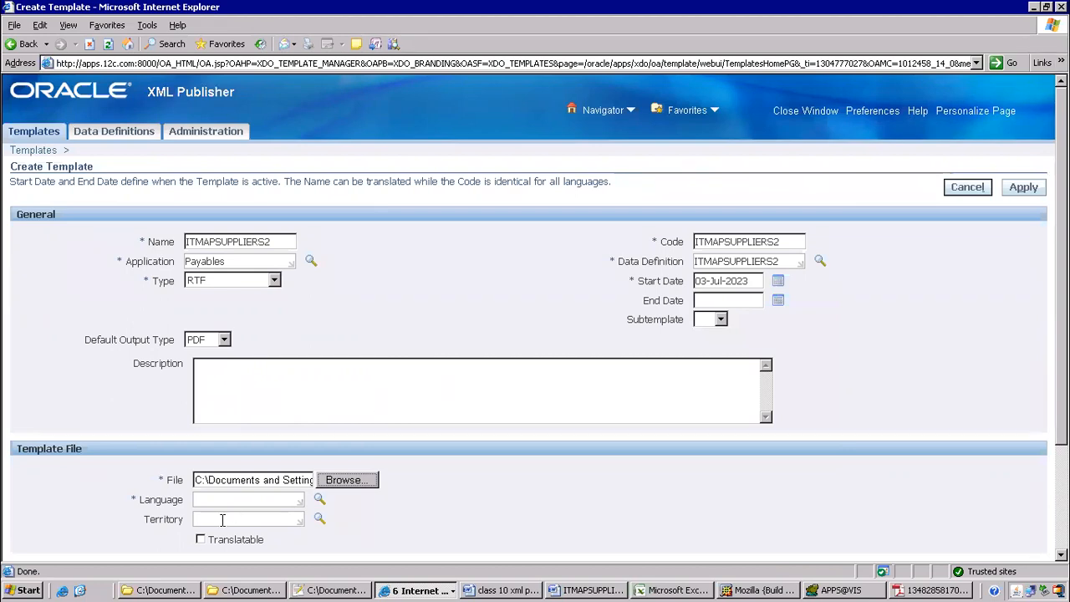
left_click(206, 500)
type("english")
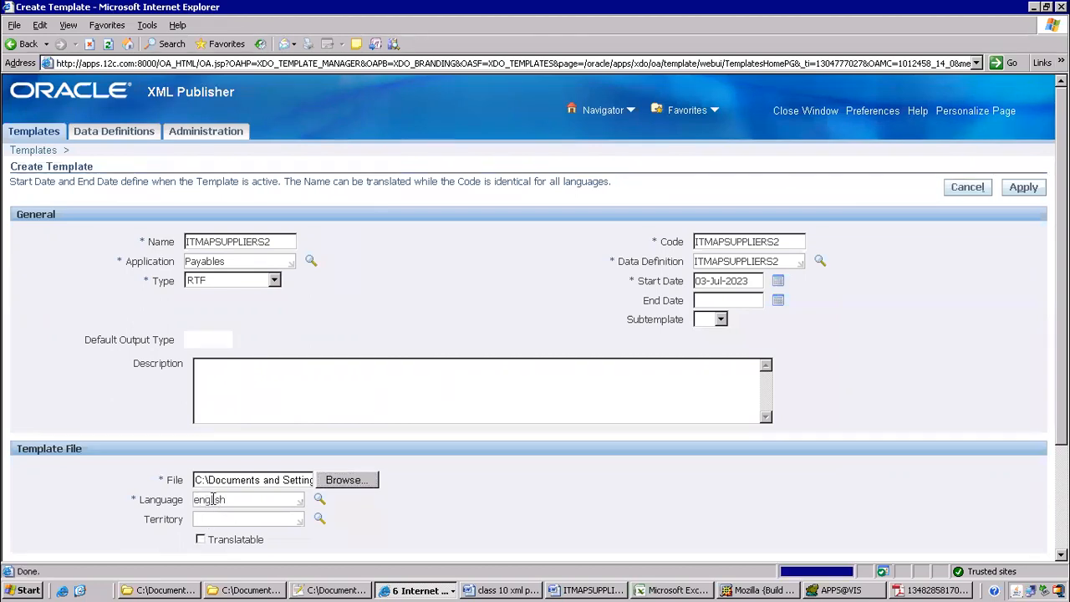
key("Tab")
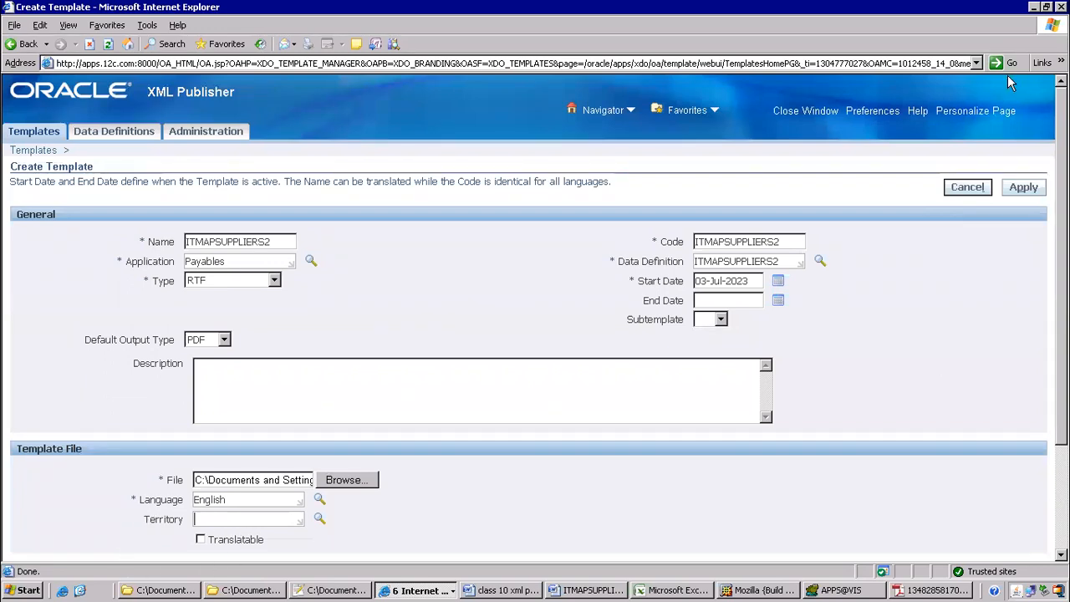
left_click(1024, 188)
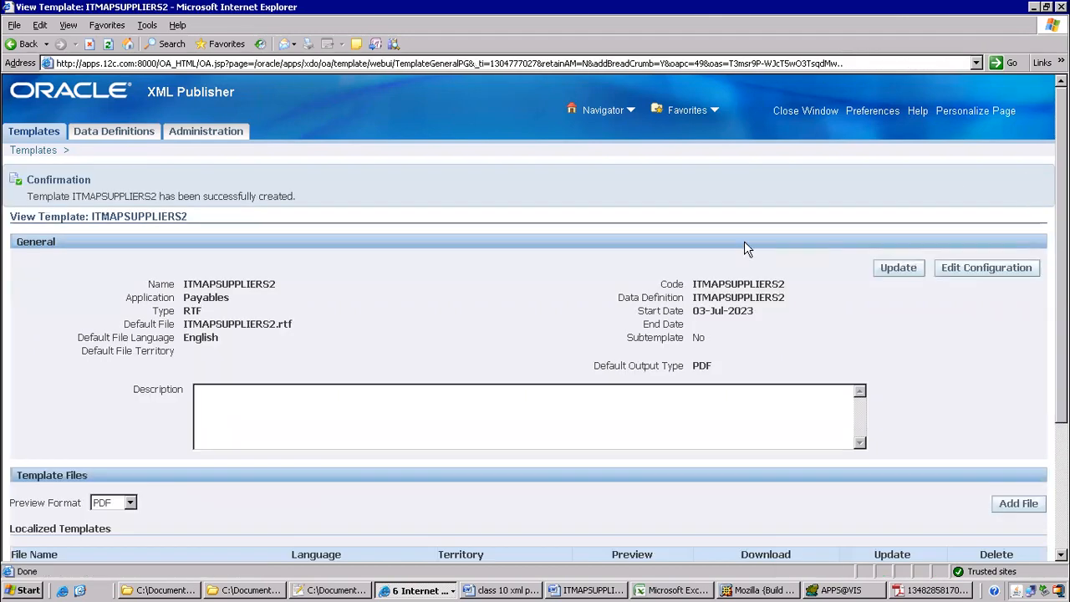
Check step 9 of the class 10 XML Publisher notes on submitting from Payables
left_click(504, 590)
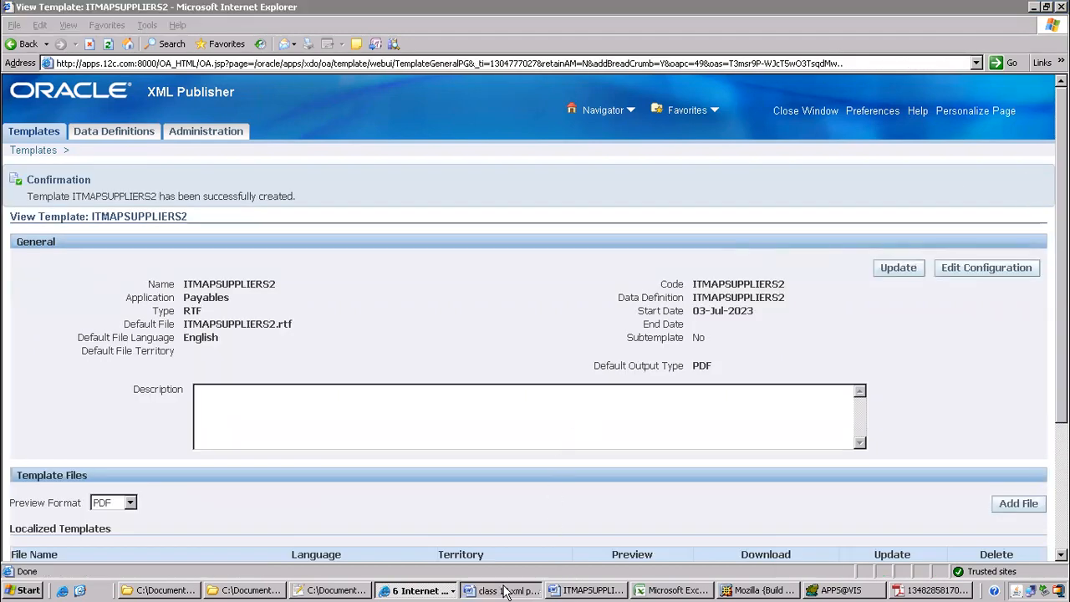
left_click_drag(109, 243, 710, 243)
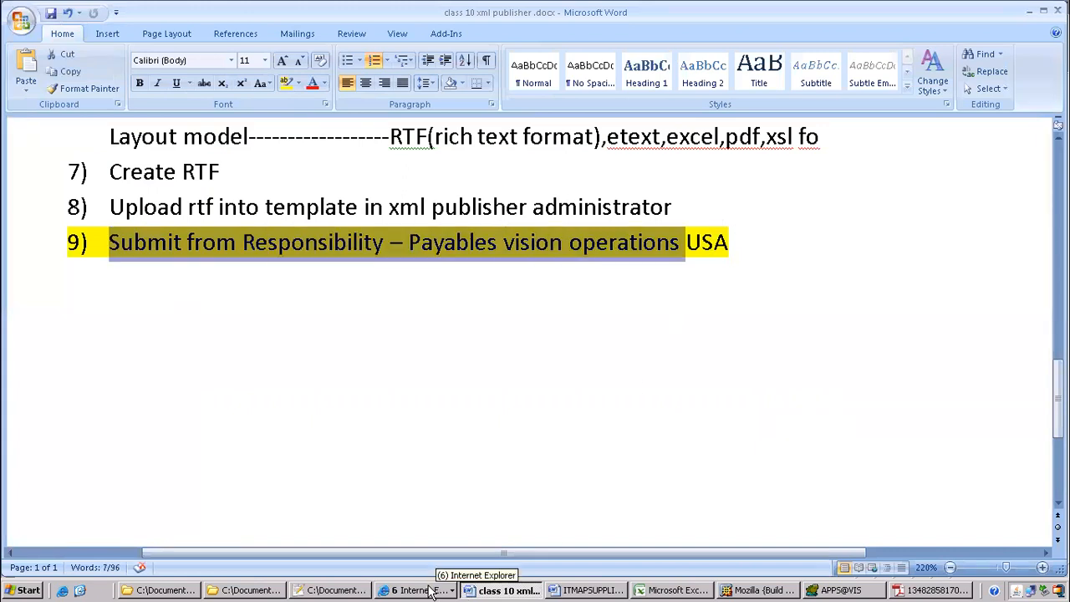
left_click(416, 590)
left_click(405, 543)
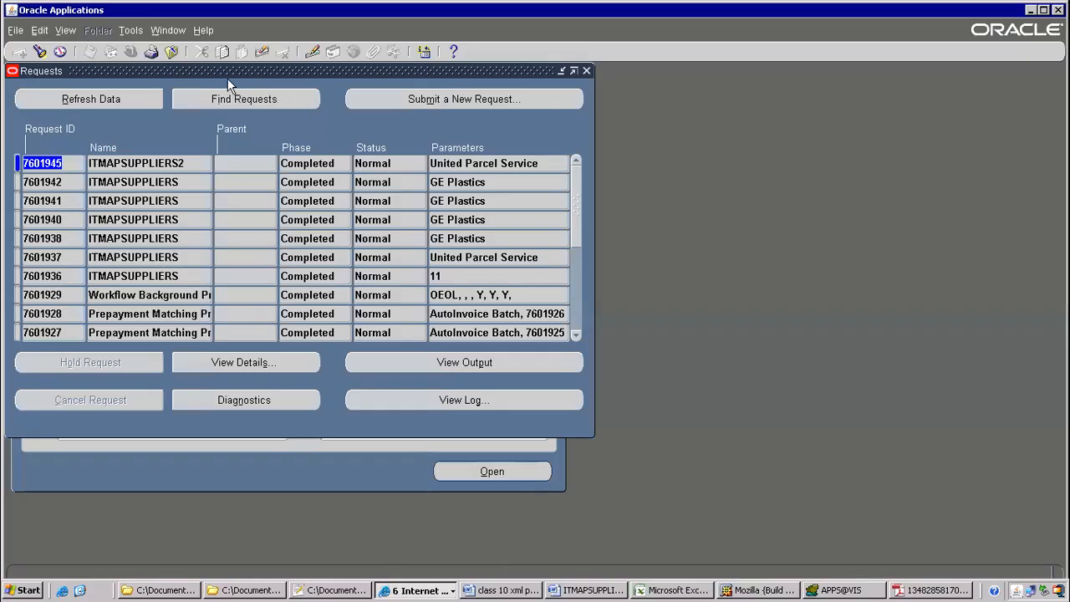
Submit a single ITMAPSUPPLIERS2 request with vendor GE Plastics from View > Requests
left_click(173, 51)
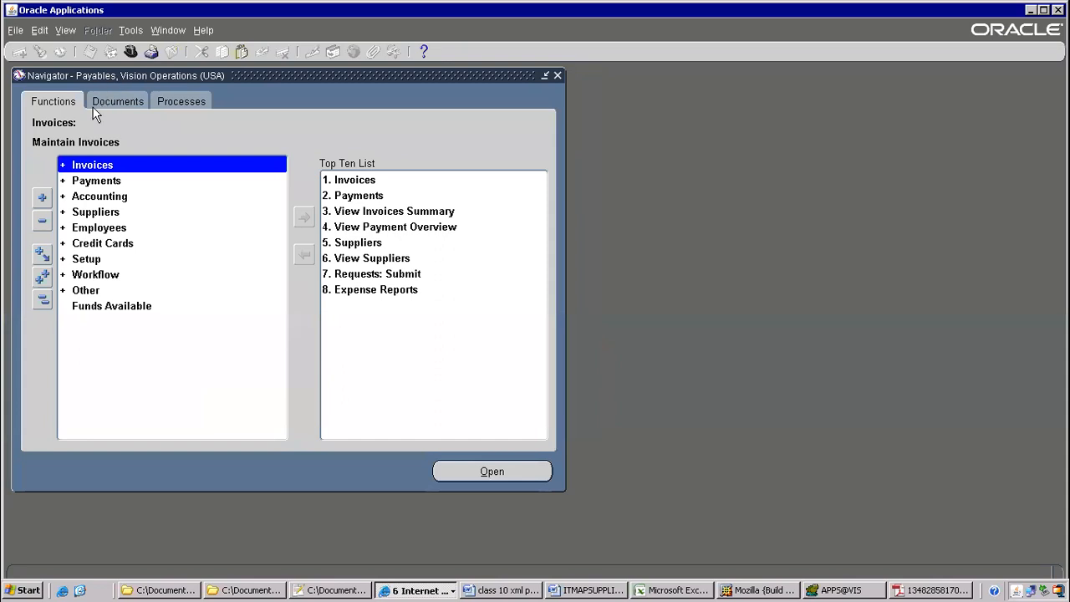
left_click(64, 31)
left_click(77, 223)
left_click(239, 410)
left_click(285, 334)
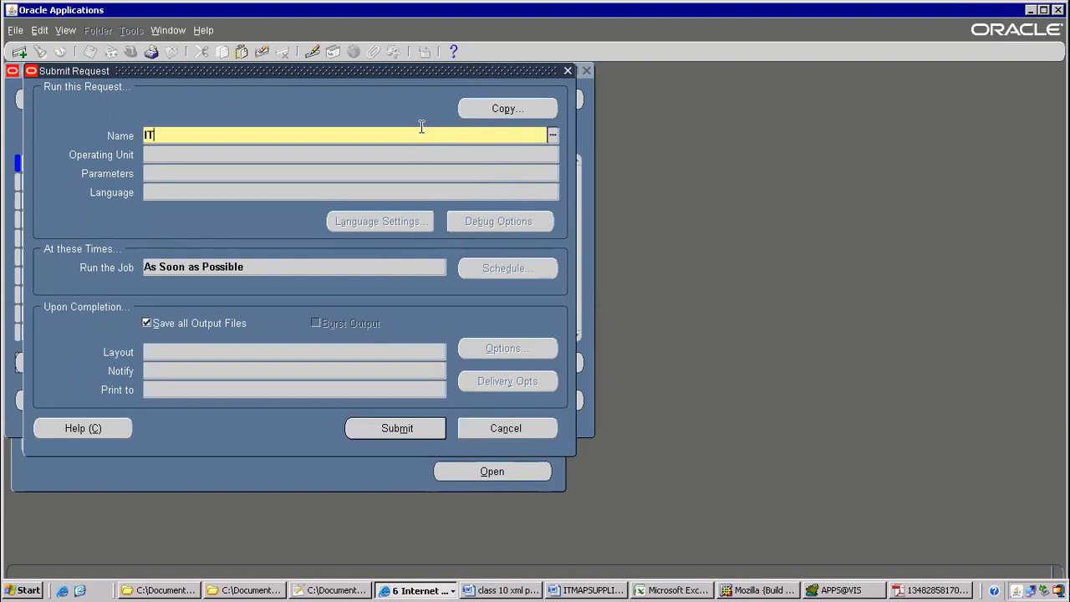
type("ITM")
key("Tab")
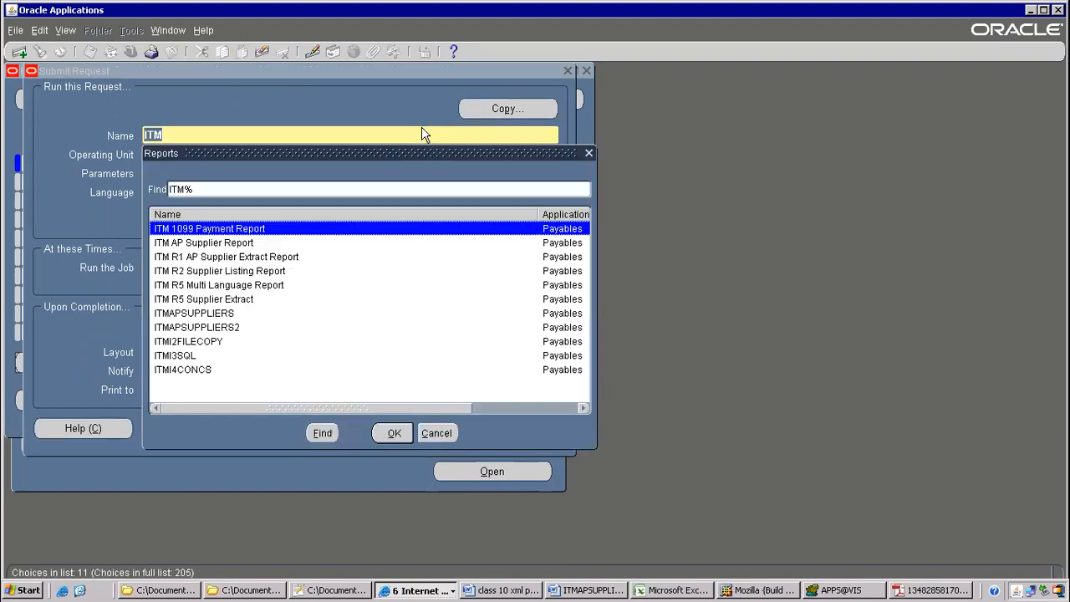
double_click(190, 327)
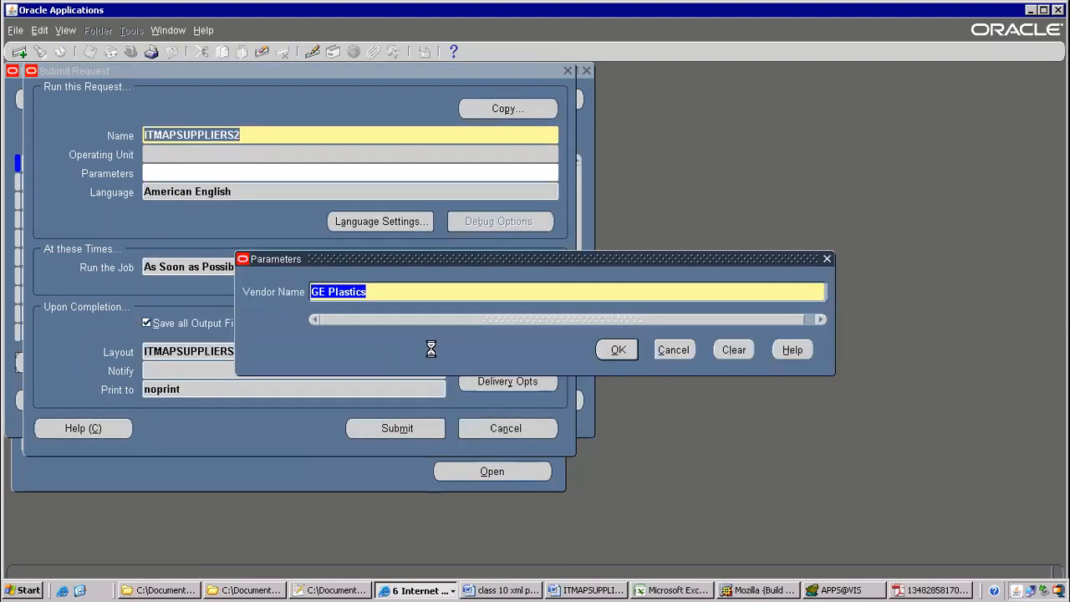
left_click(618, 350)
left_click(372, 428)
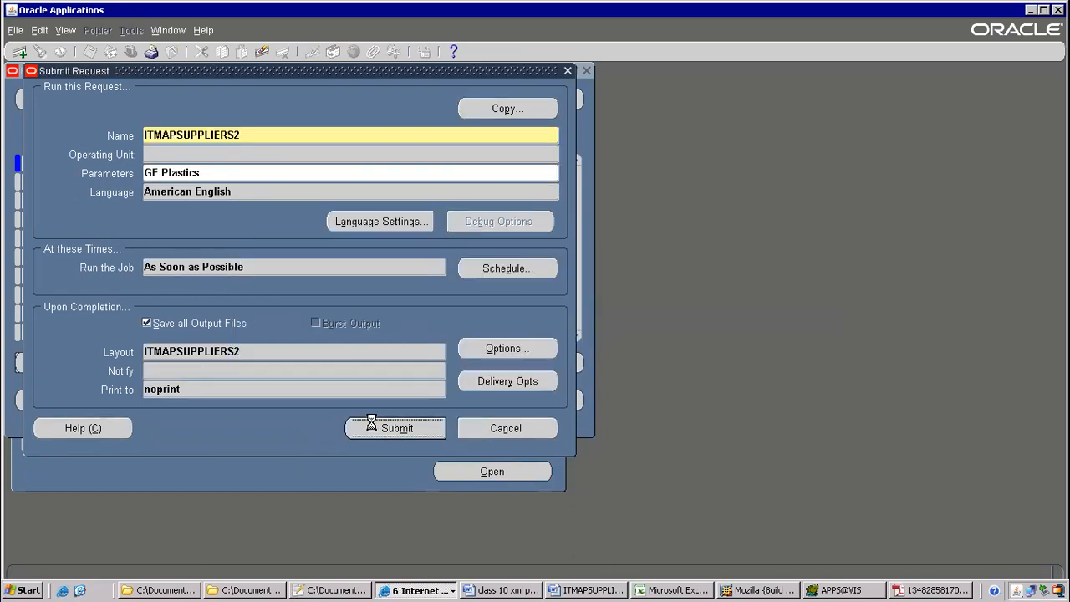
left_click(578, 356)
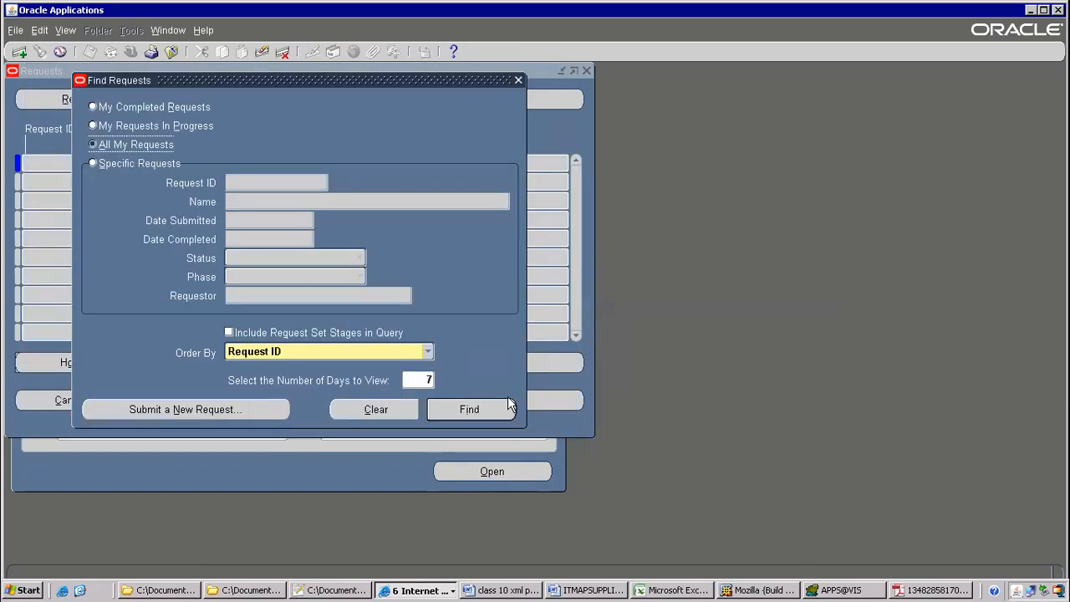
Refresh request 7601947 until it completes, then view its GE Plastics output
left_click(437, 409)
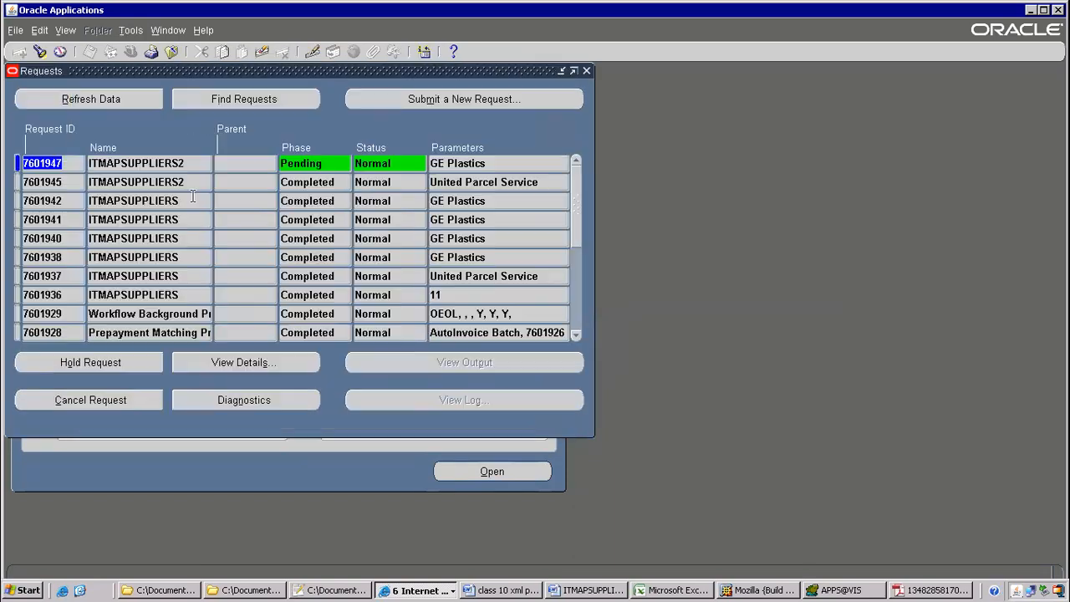
left_click(129, 100)
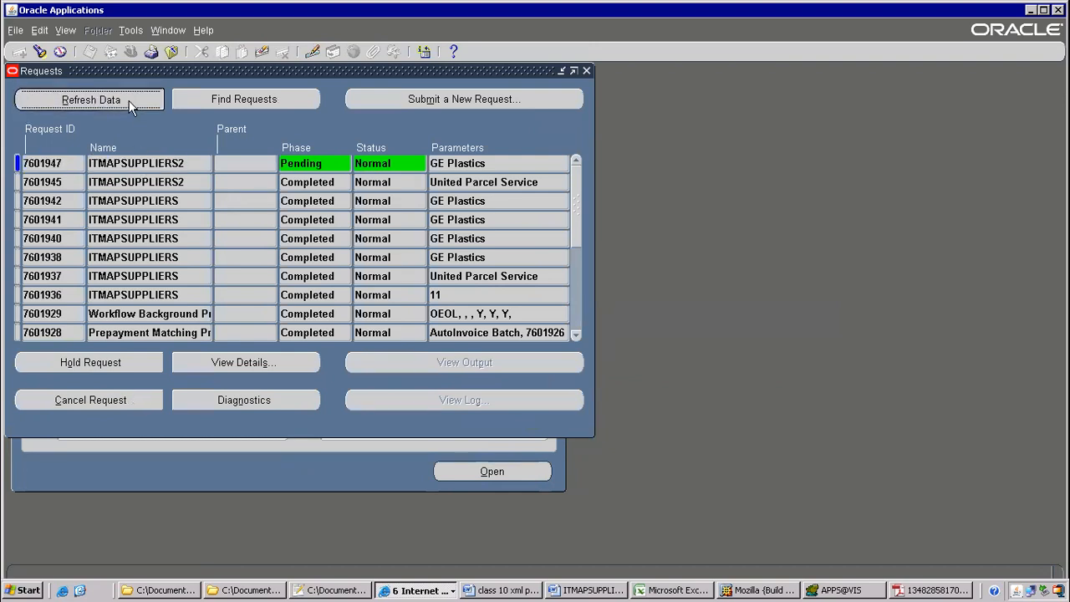
left_click(129, 99)
left_click(129, 99)
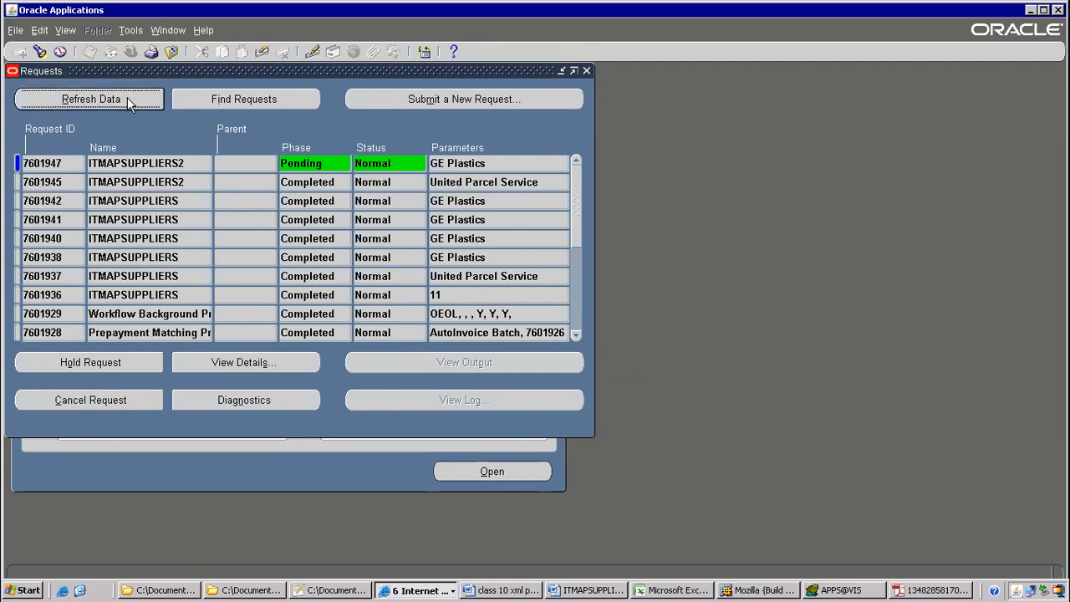
left_click(169, 160)
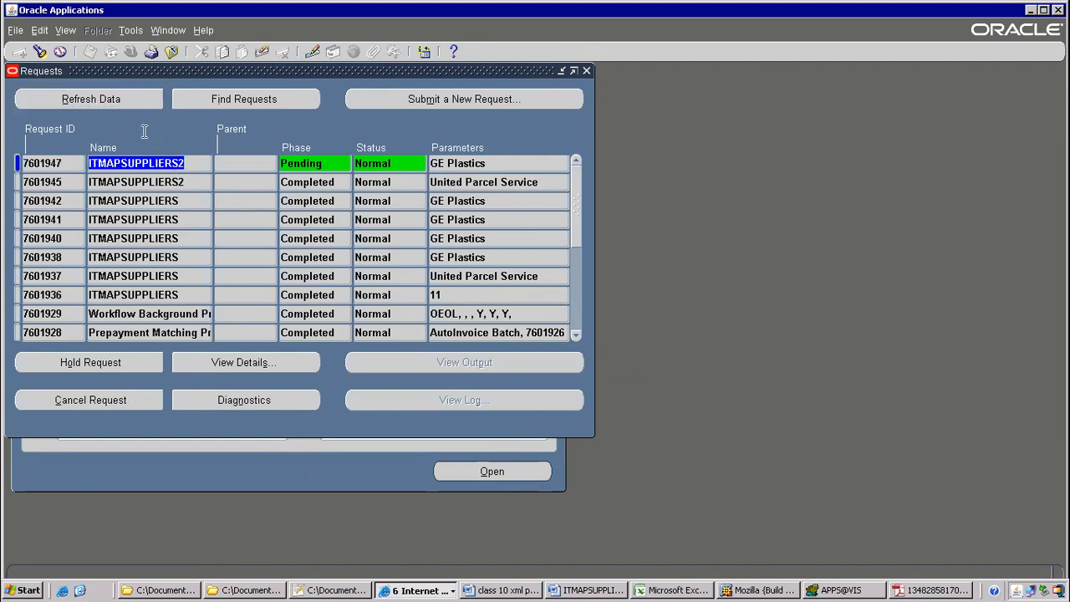
left_click(123, 97)
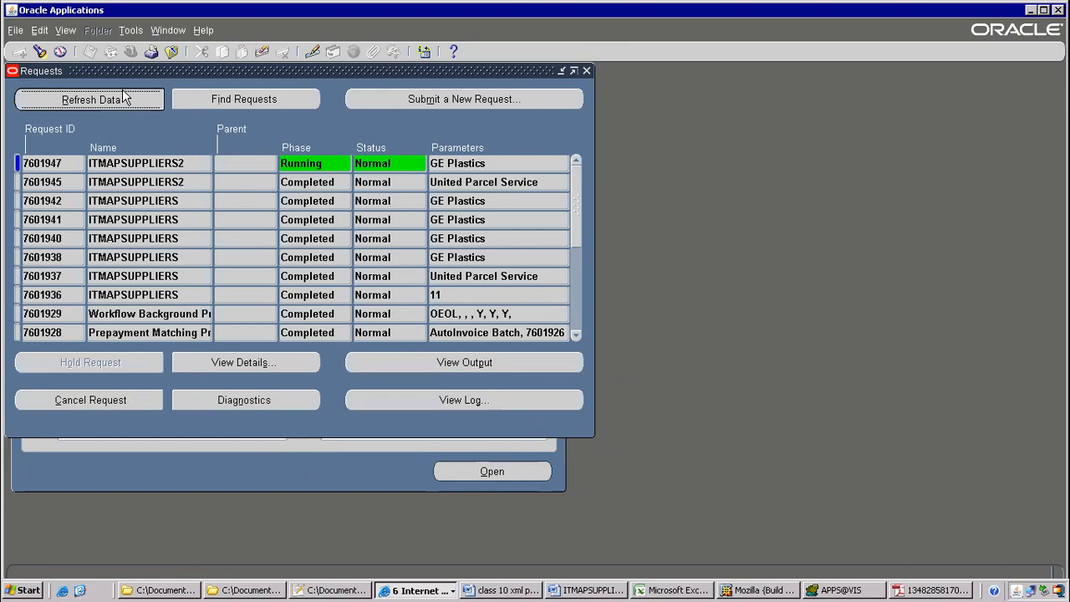
left_click(161, 159)
left_click(133, 99)
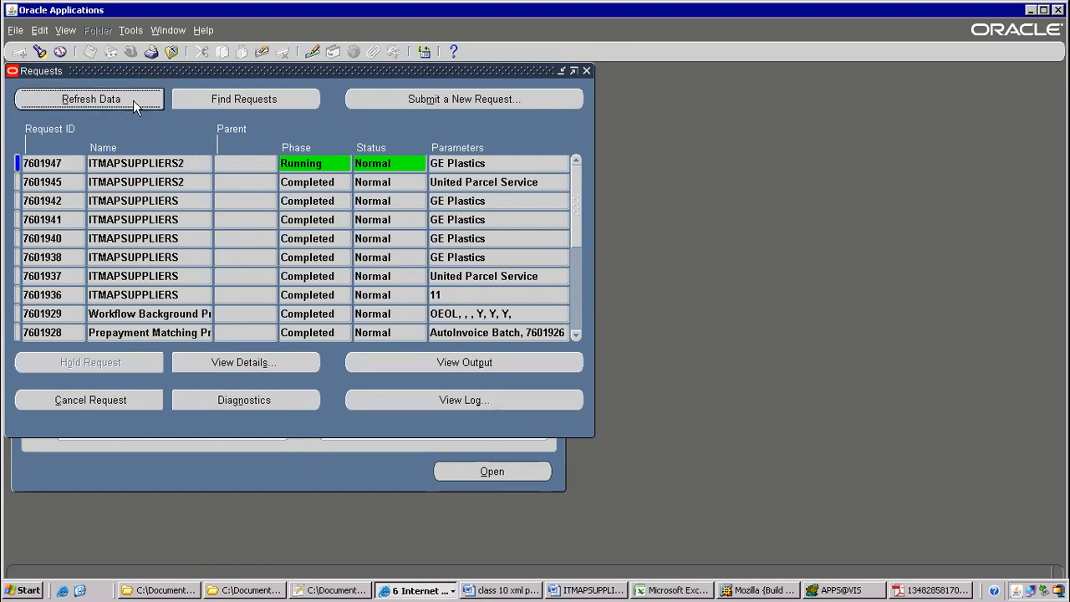
left_click(178, 163)
left_click(500, 368)
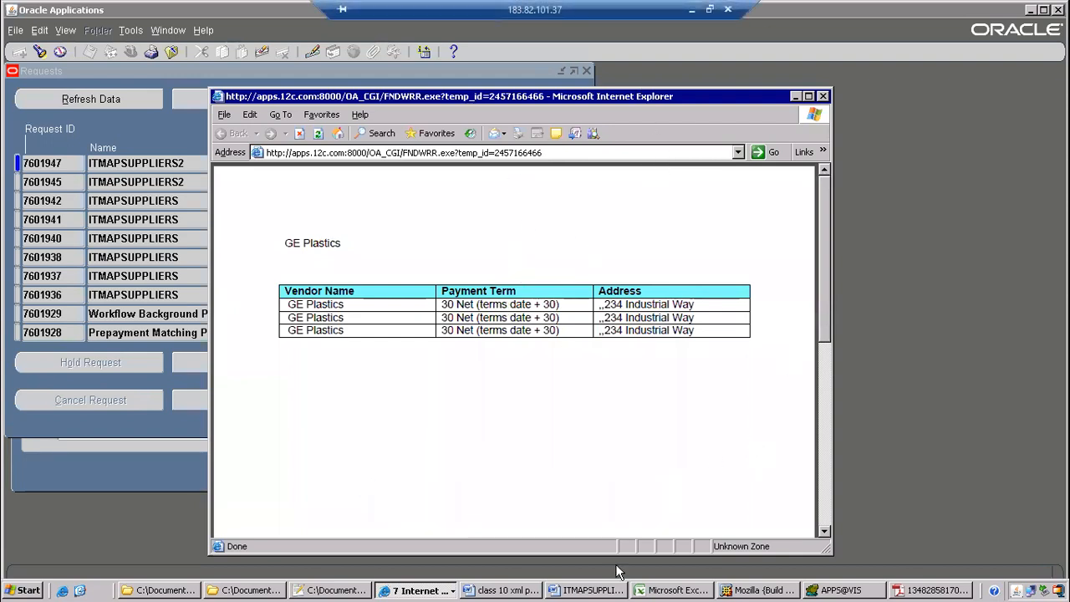
Look over the ITMAPSUPPLIERS2 RTF template, then go back to the class 10 notes
left_click(584, 590)
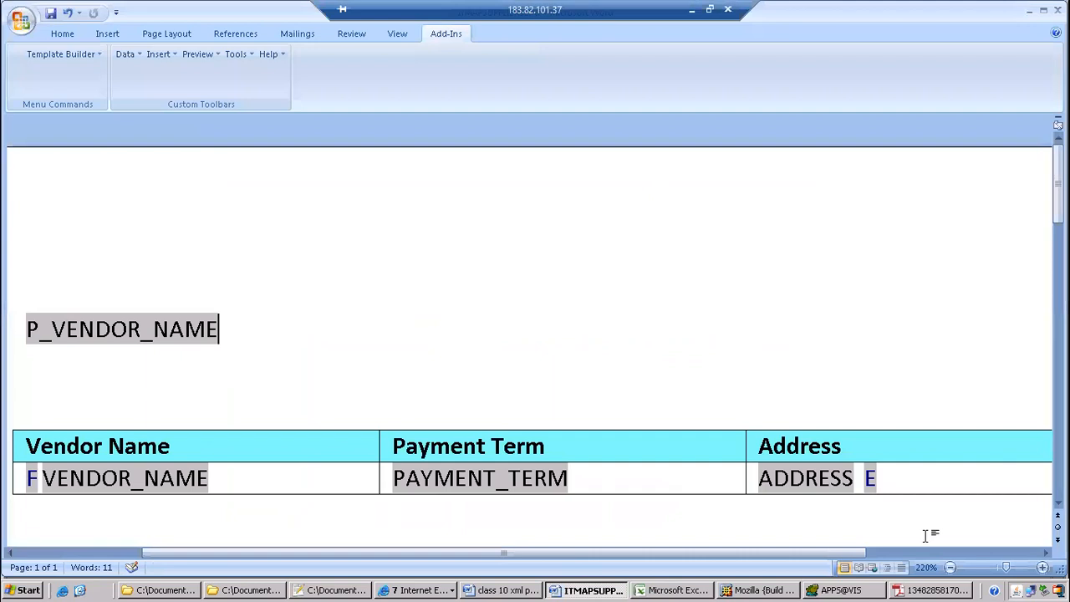
left_click_drag(1006, 570, 997, 571)
left_click(545, 471)
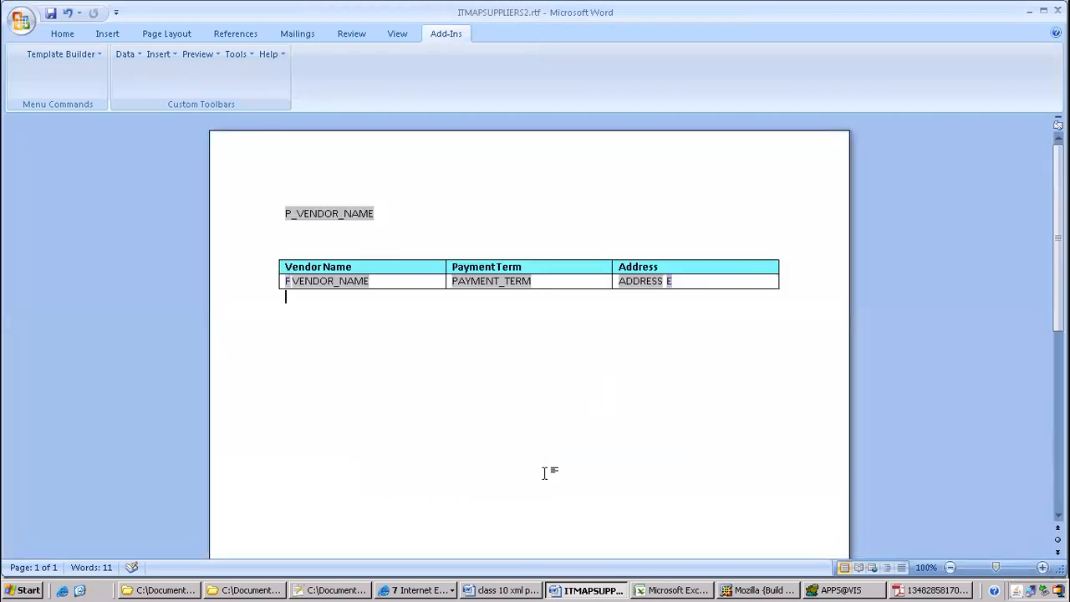
left_click(493, 590)
Minimize the remote session and search Google Drive in Chrome for 'xml notes'
mouse_move(662, 2)
left_click(692, 15)
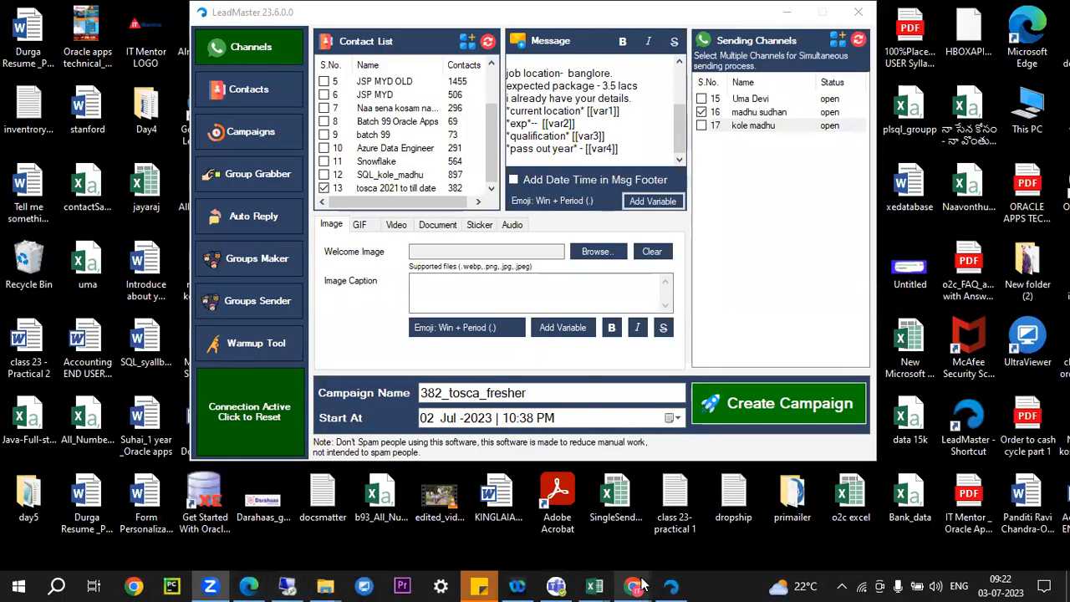
mouse_move(636, 585)
left_click(544, 500)
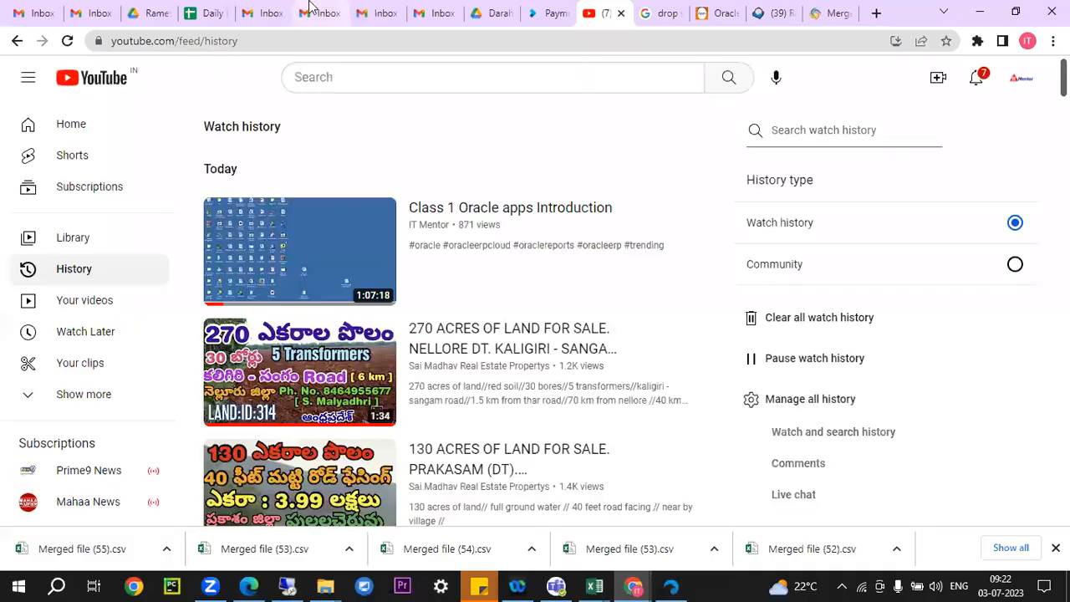
left_click(313, 12)
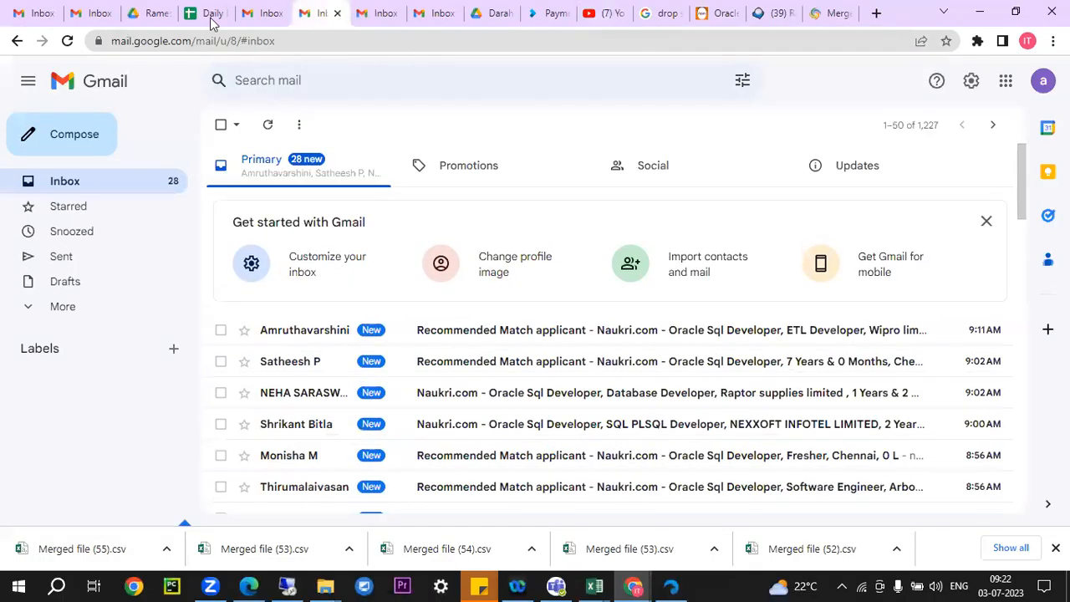
left_click(151, 12)
left_click(375, 78)
type("xml")
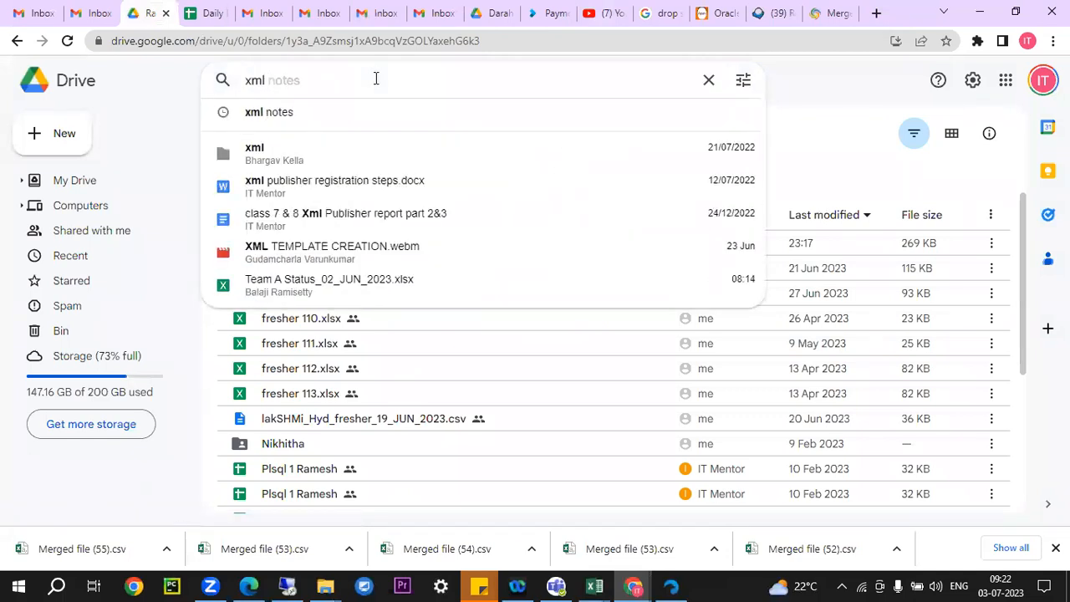
key("Right")
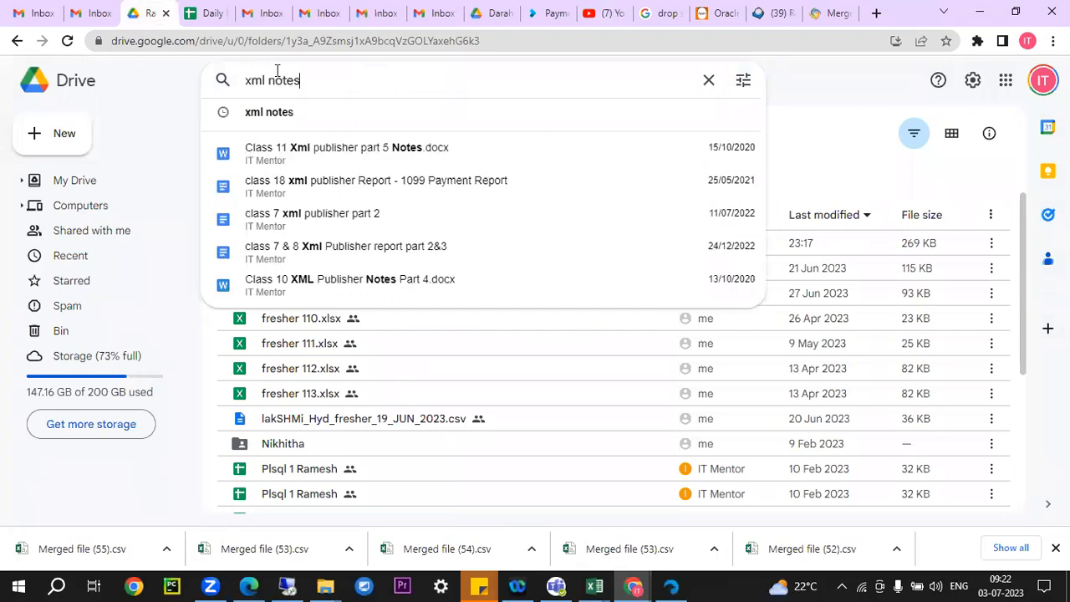
left_click(76, 10)
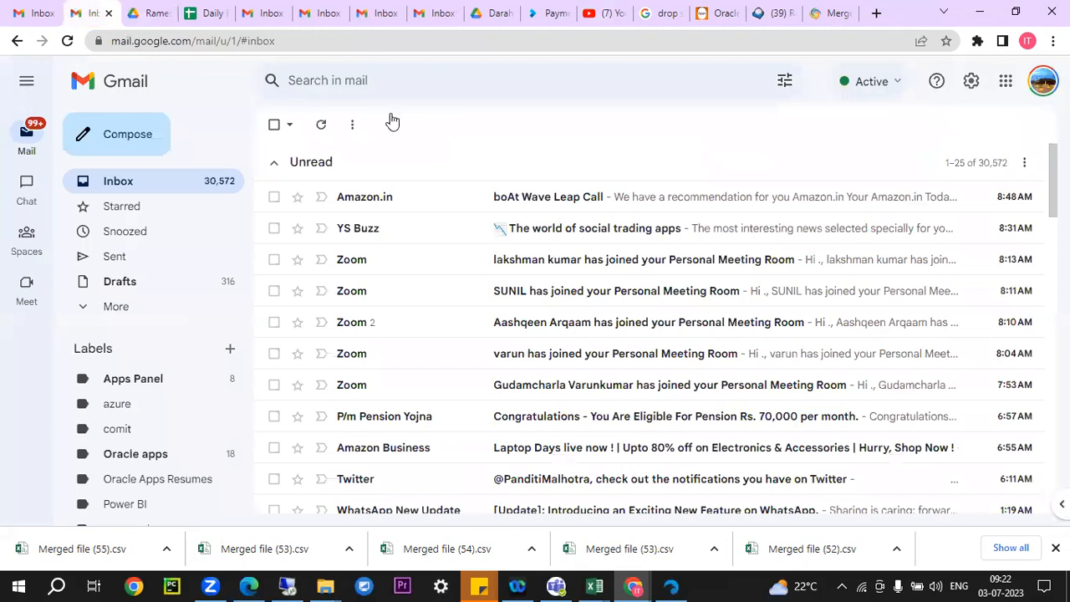
Search Gmail and open the full xml publisher email
left_click(411, 80)
type("xml notes")
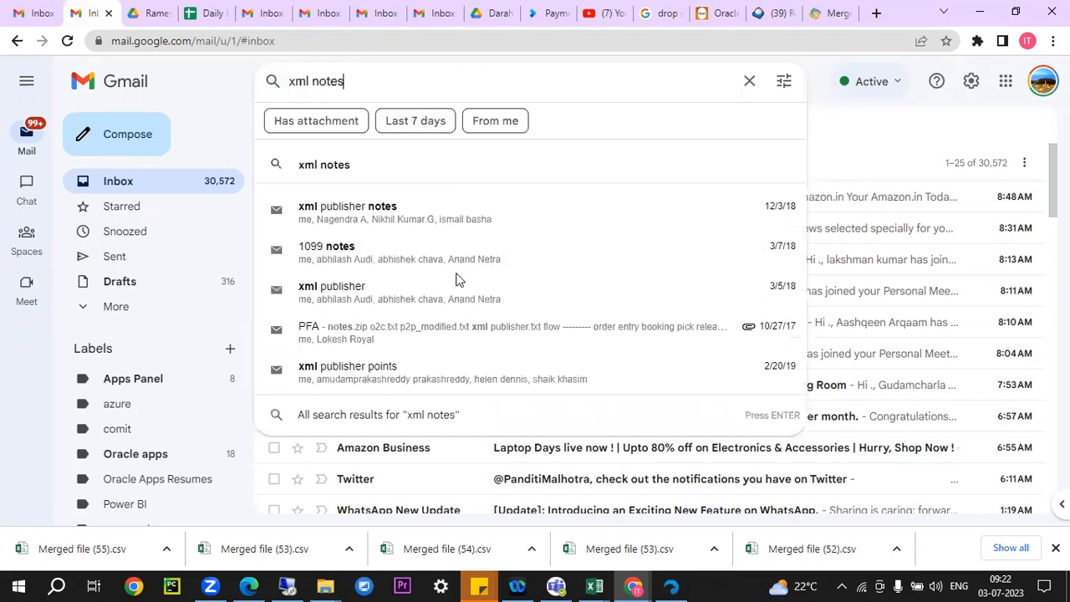
left_click(442, 294)
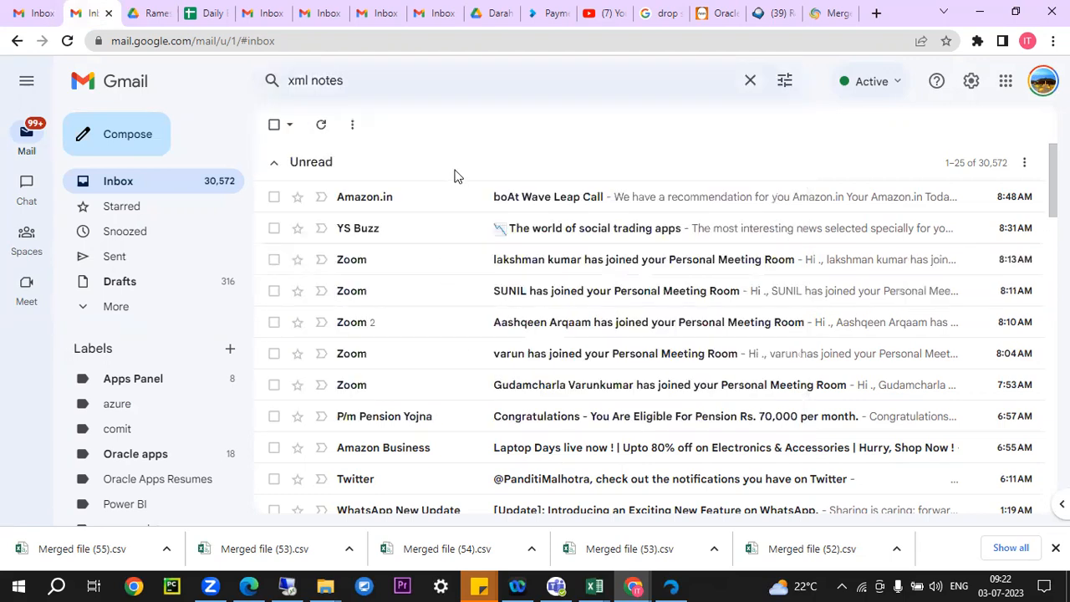
left_click(383, 230)
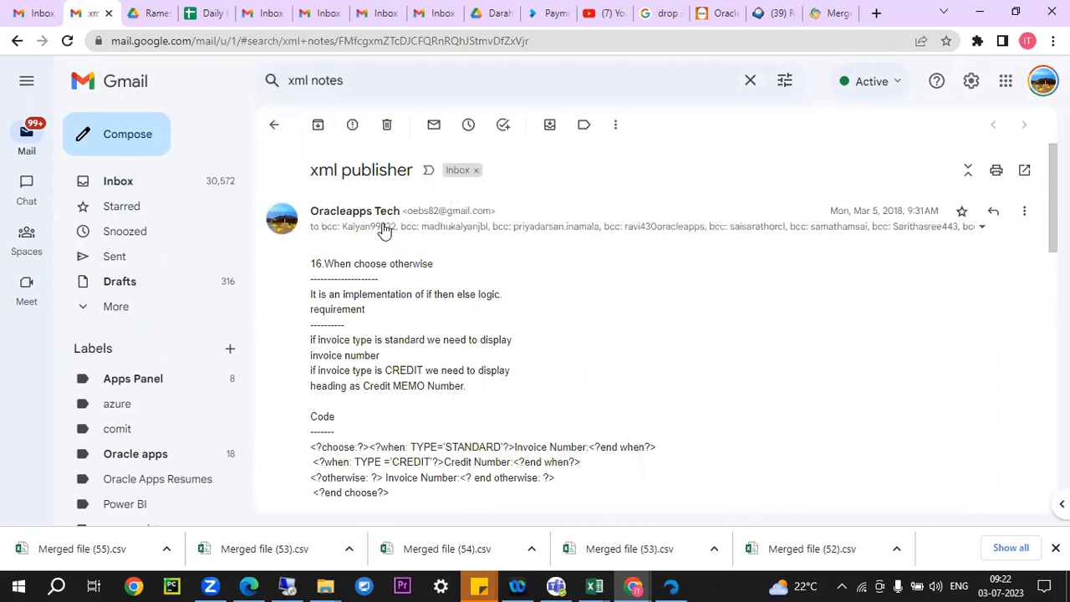
left_click(365, 75)
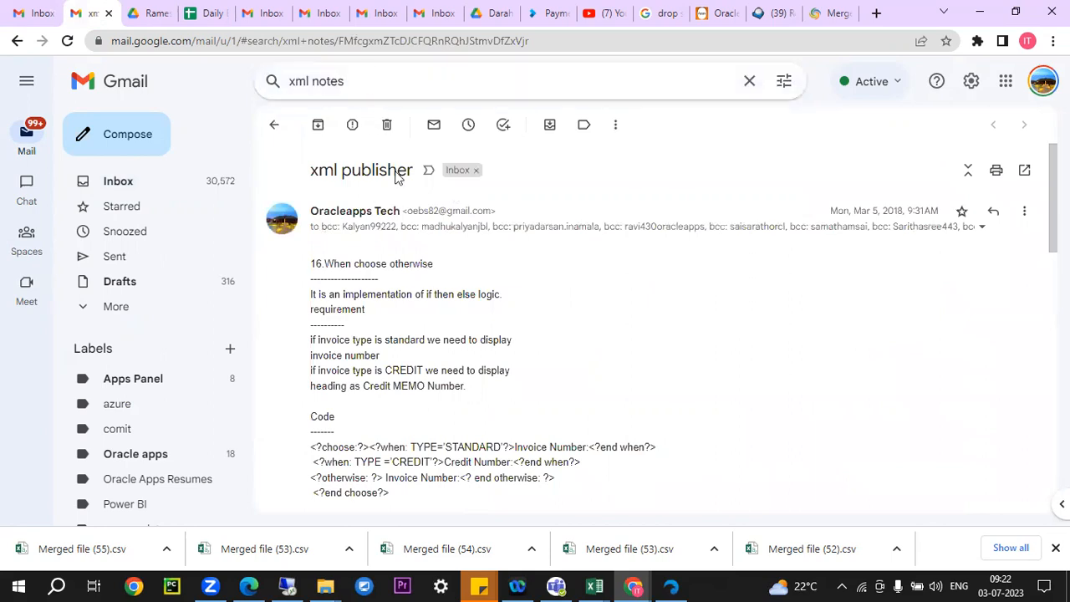
Open the xml publisher notes conversation and read the Oracleapps Tech message
left_click(366, 81)
left_click(367, 230)
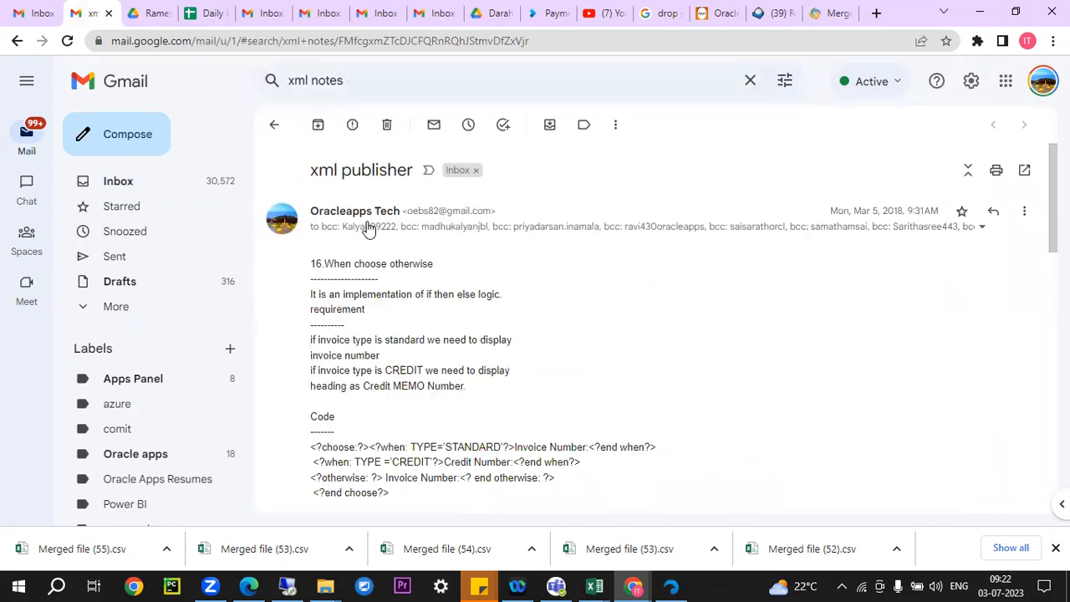
left_click(386, 125)
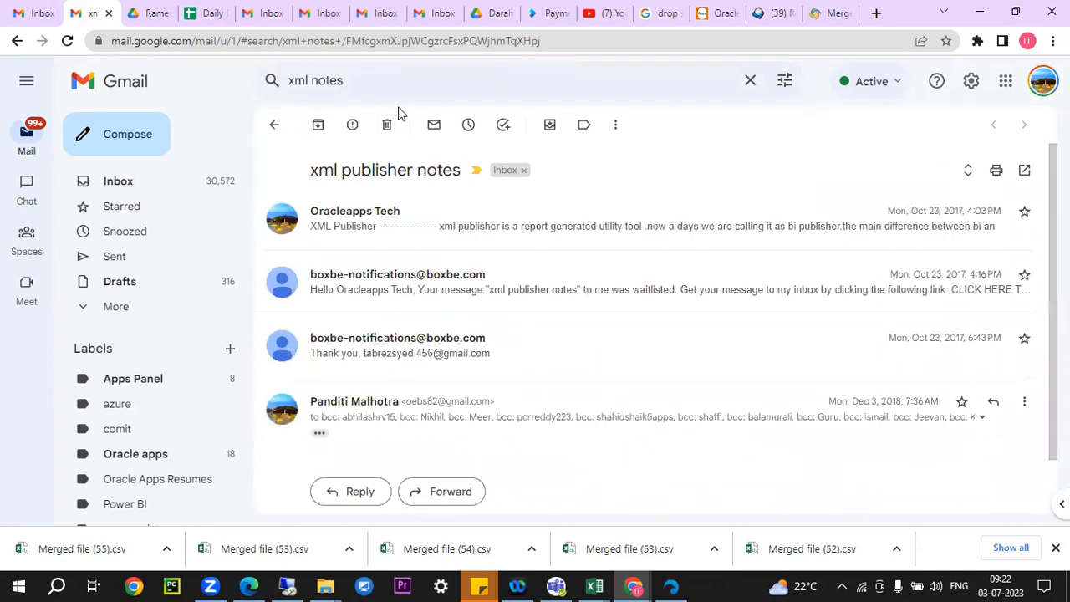
left_click(405, 226)
scroll(413, 405, "down", 4)
scroll(417, 397, "up", 1)
scroll(416, 396, "up", 4)
scroll(408, 304, "down", 20)
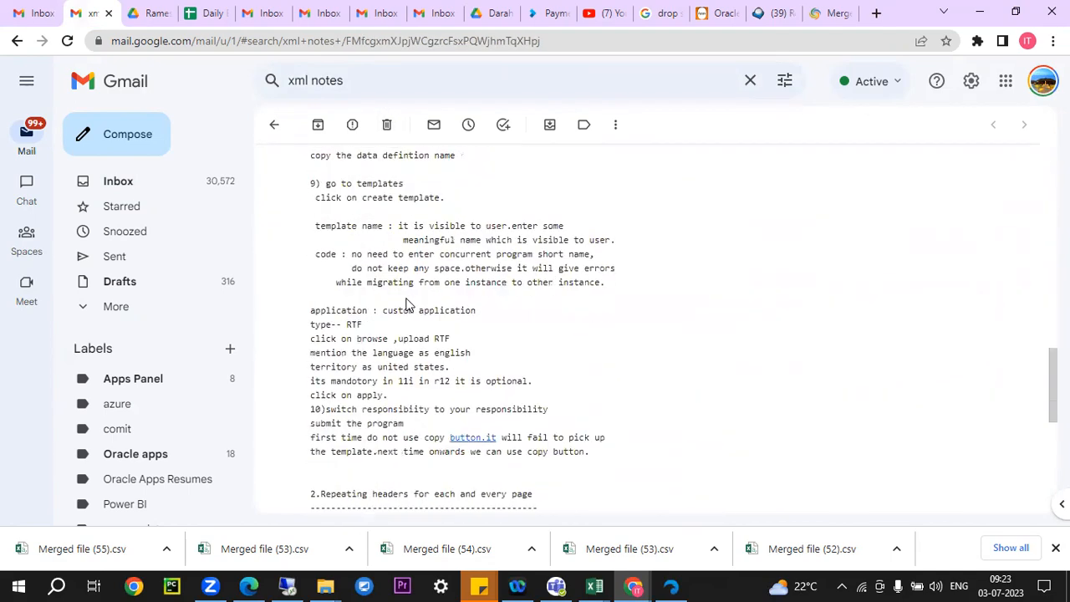
scroll(407, 305, "up", 4)
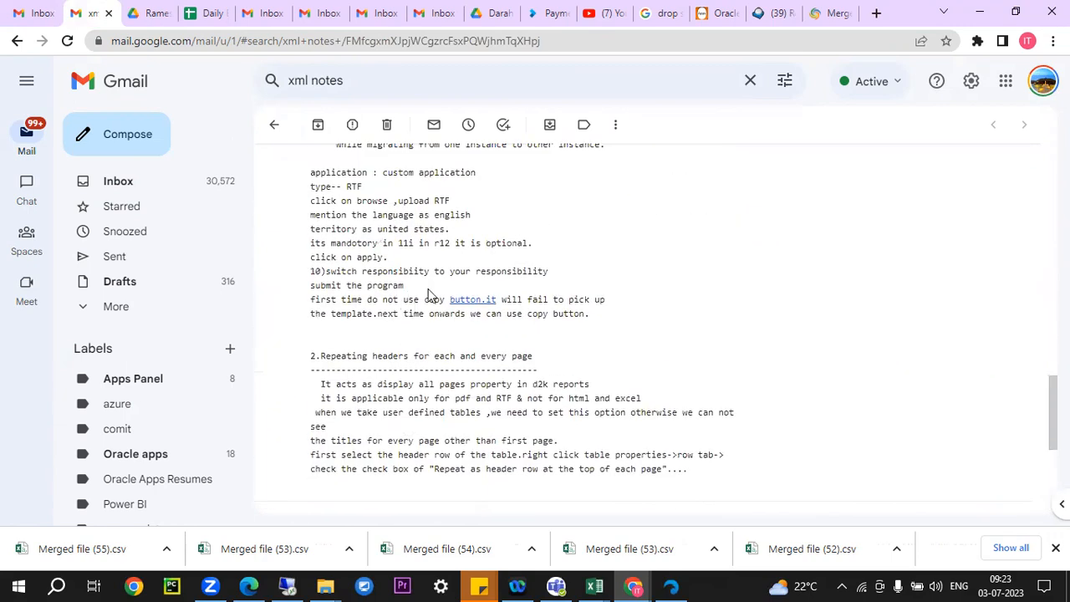
Open the PFA email carrying the notes.zip attachment
left_click(399, 77)
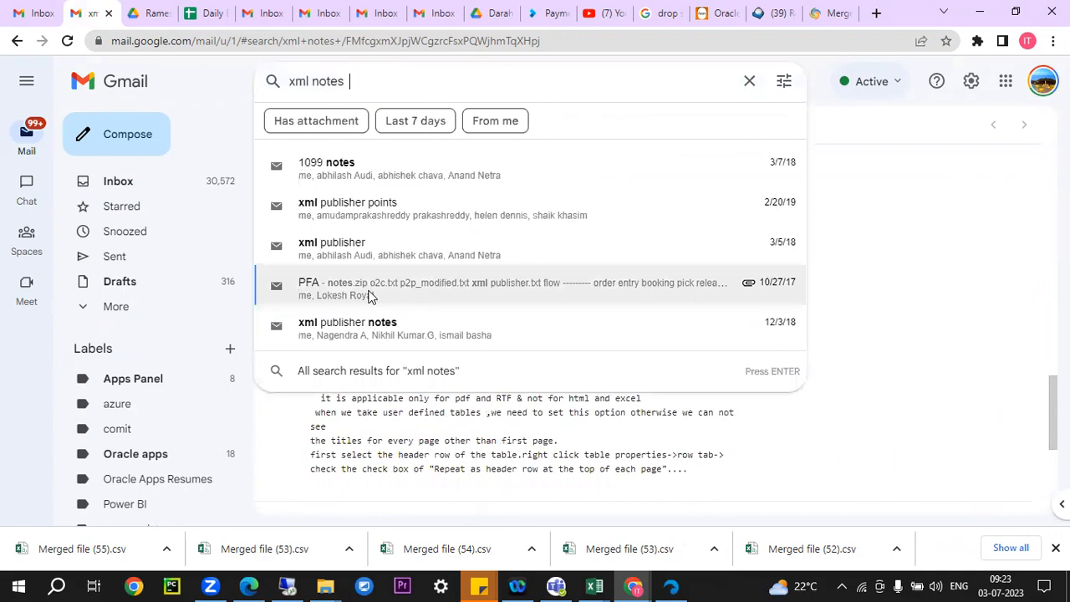
left_click(353, 328)
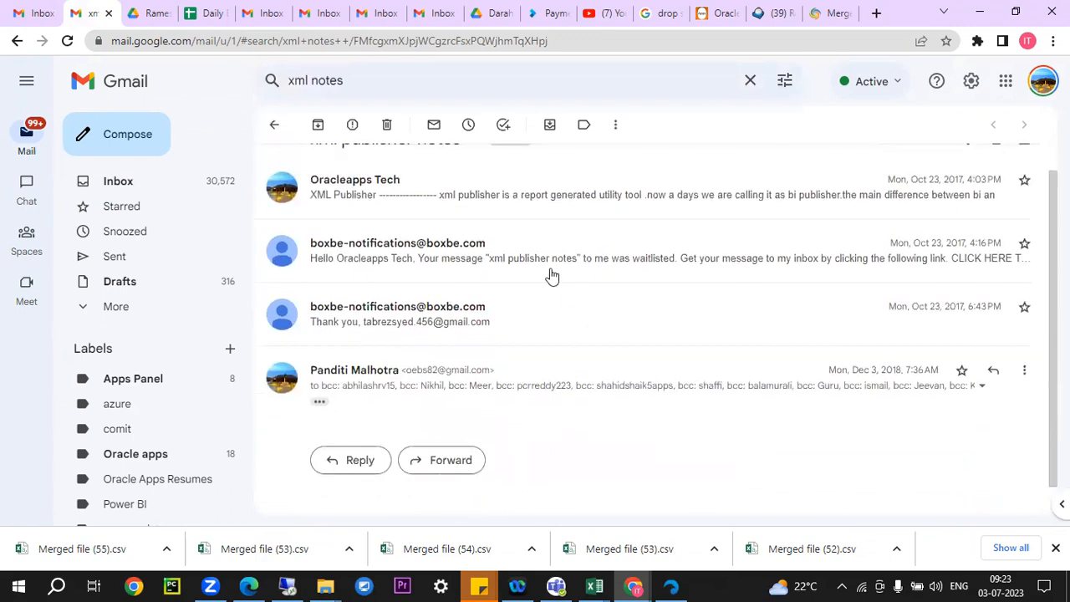
left_click(370, 77)
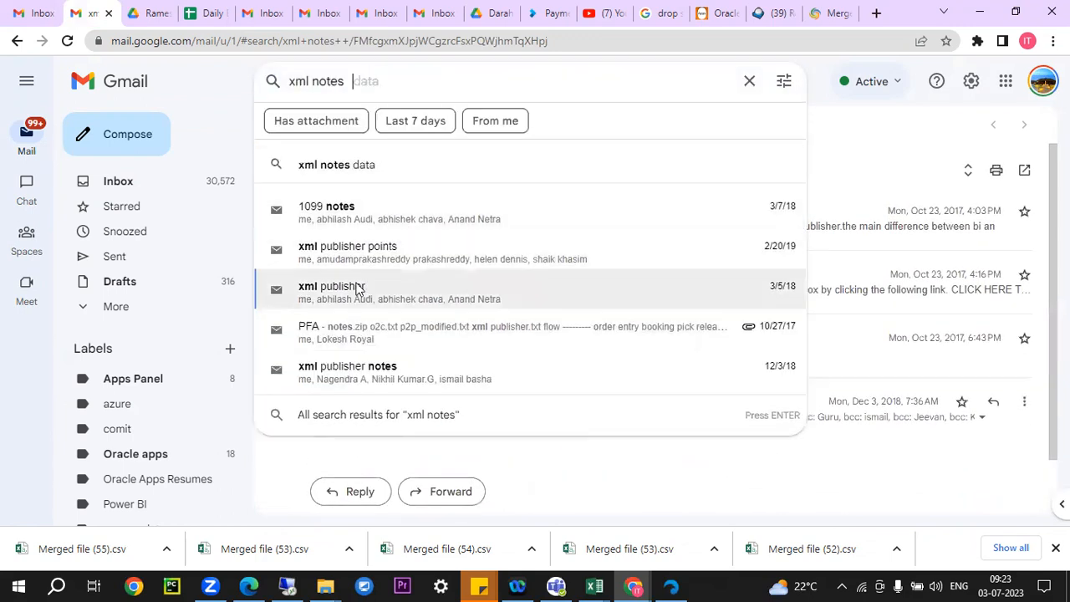
left_click(385, 333)
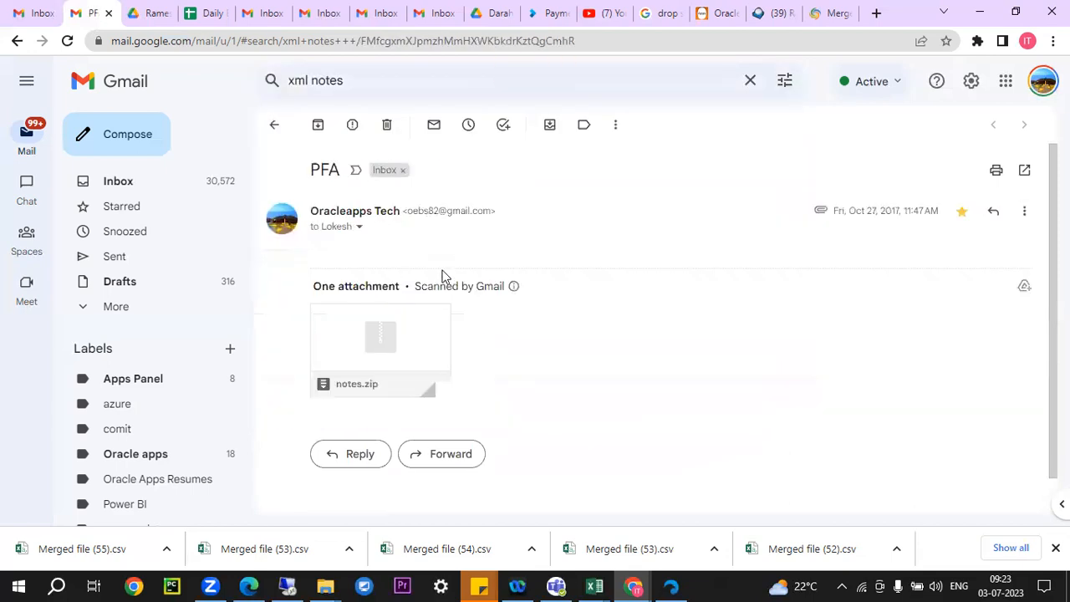
scroll(443, 278, "down", 1)
Preview notes.zip (o2c.txt, p2p_modified.txt, xml publisher.txt), download it, and show it in its folder
mouse_move(356, 315)
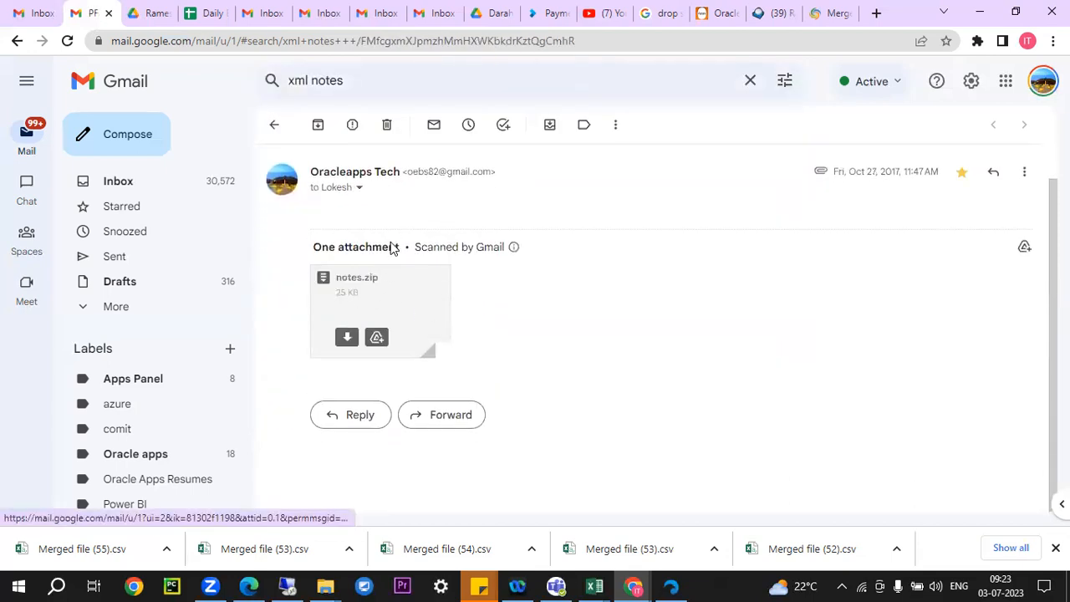
left_click(348, 349)
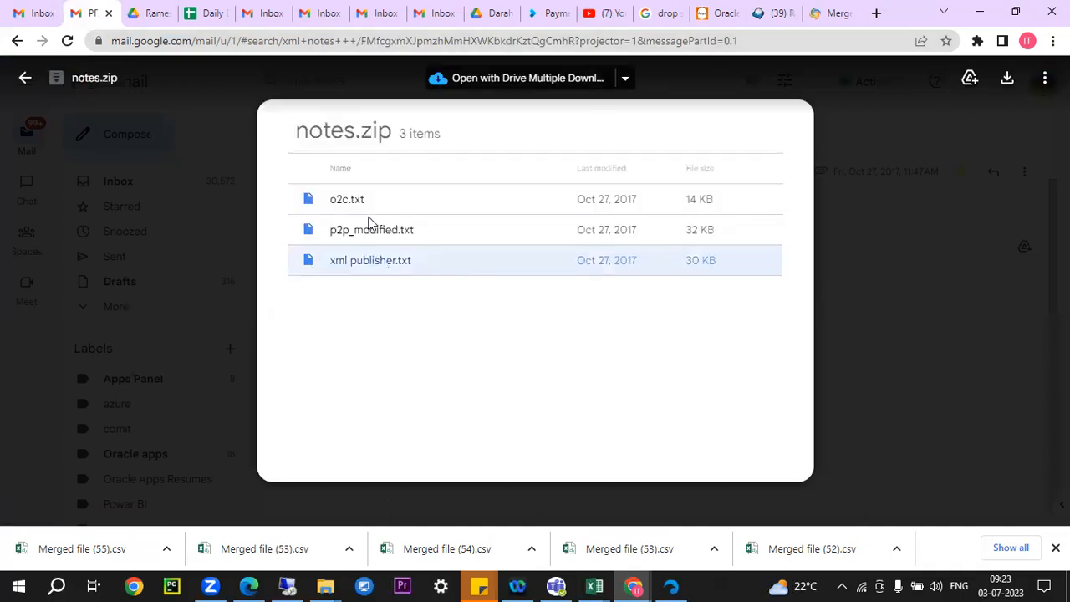
right_click(357, 269)
left_click(409, 303)
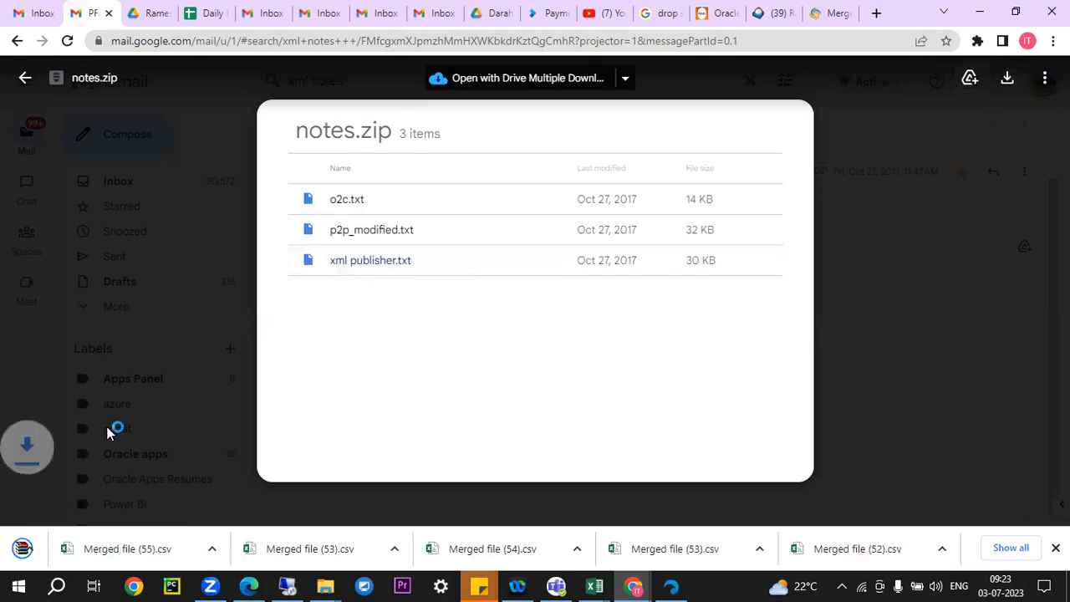
left_click(171, 552)
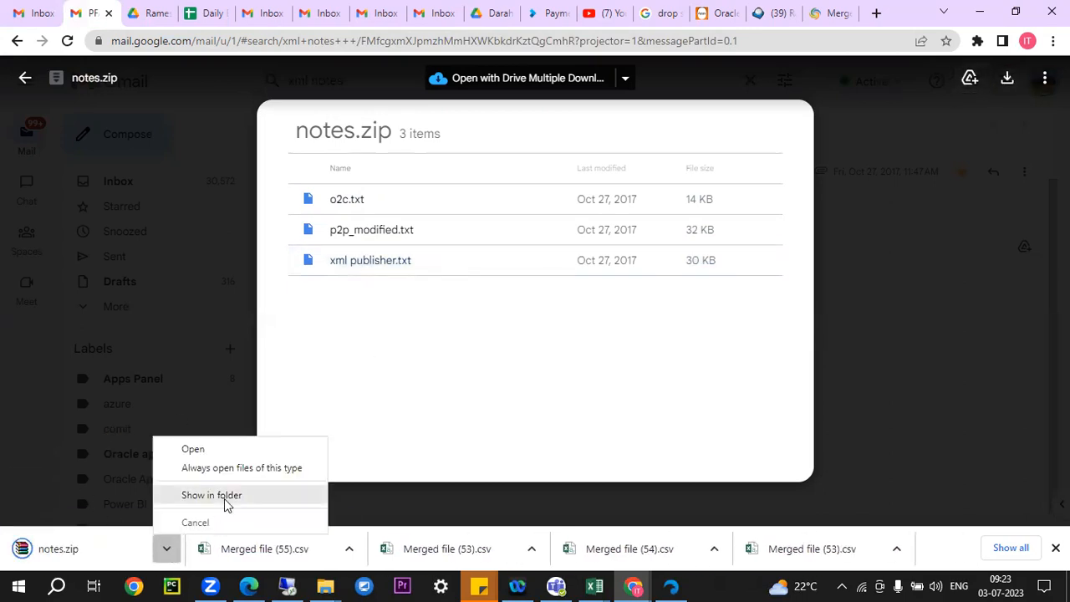
left_click(227, 505)
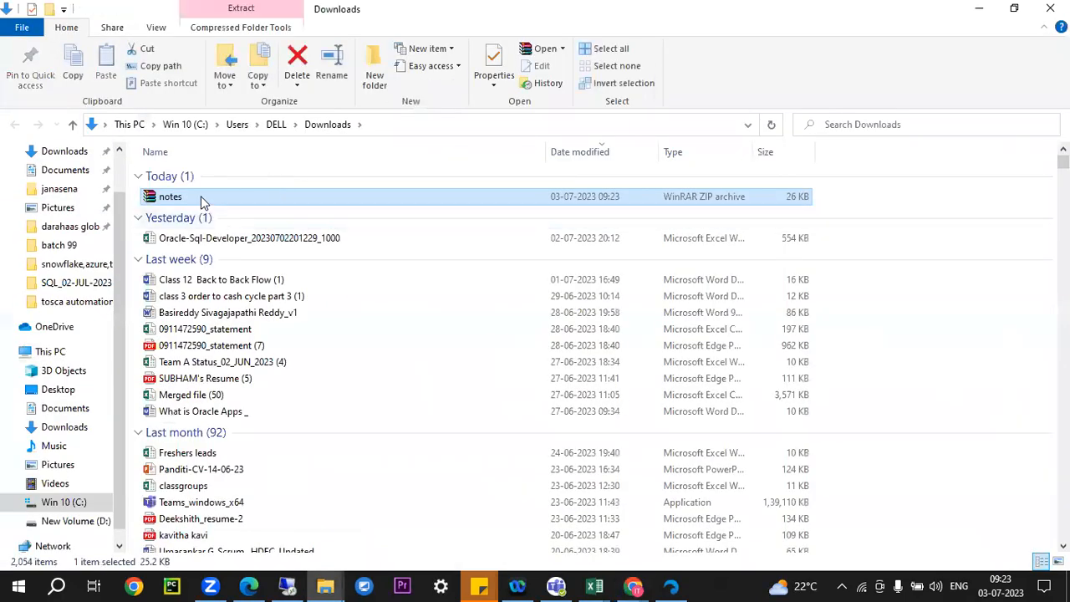
Extract notes.zip to notes\, open the folder, and bring up actions for xml publisher
right_click(201, 202)
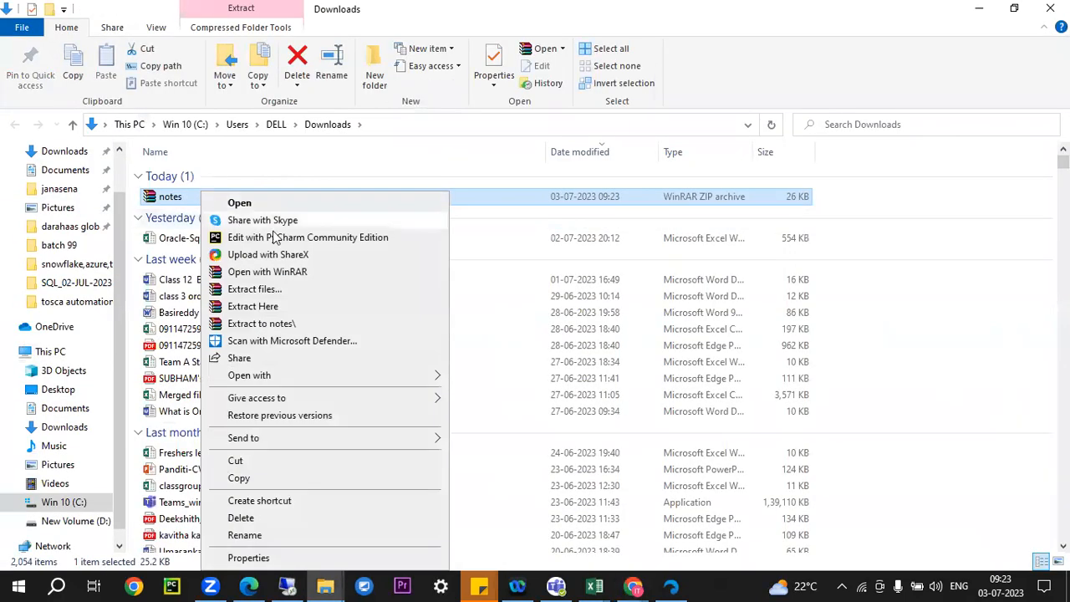
left_click(288, 324)
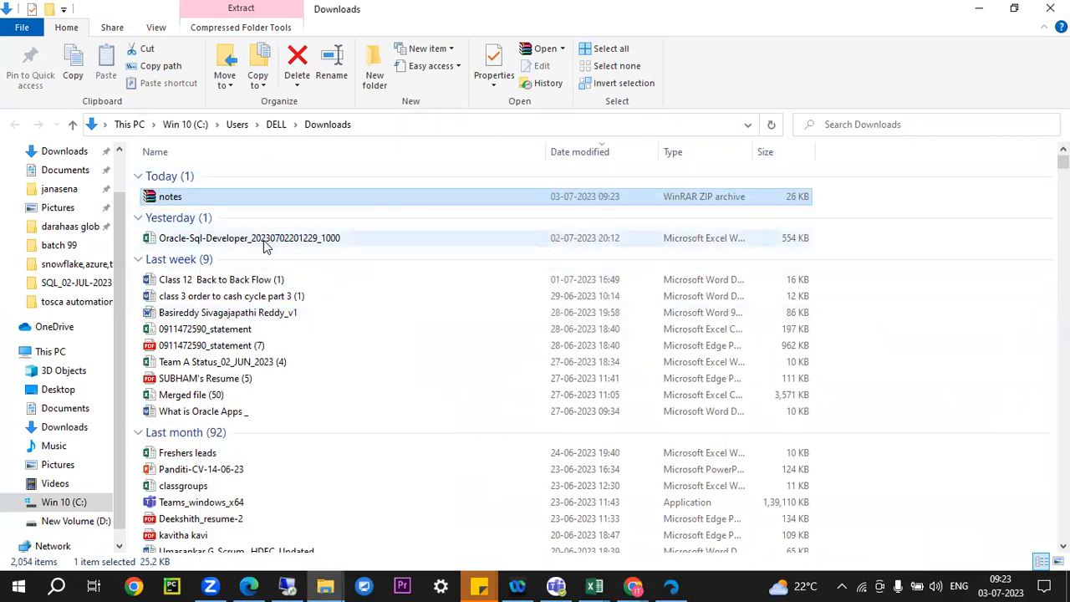
double_click(180, 213)
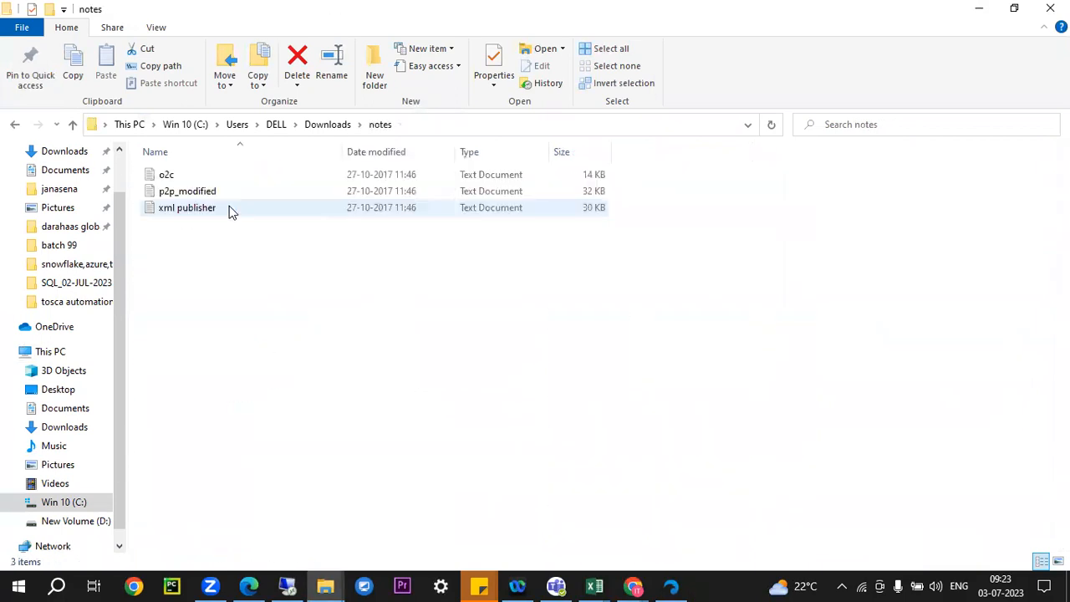
left_click(182, 209)
right_click(181, 209)
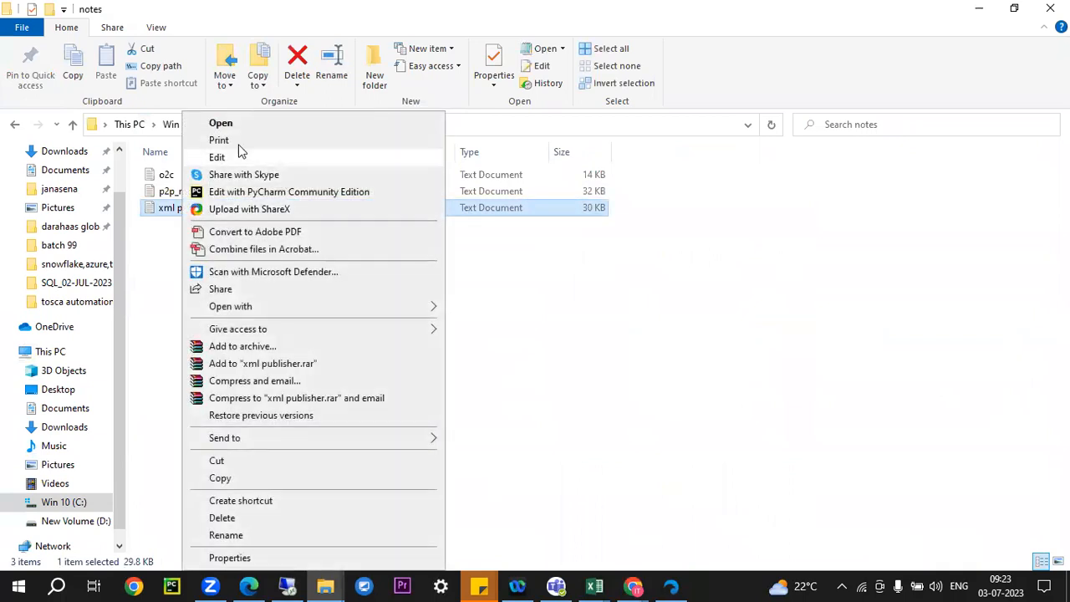
left_click(231, 123)
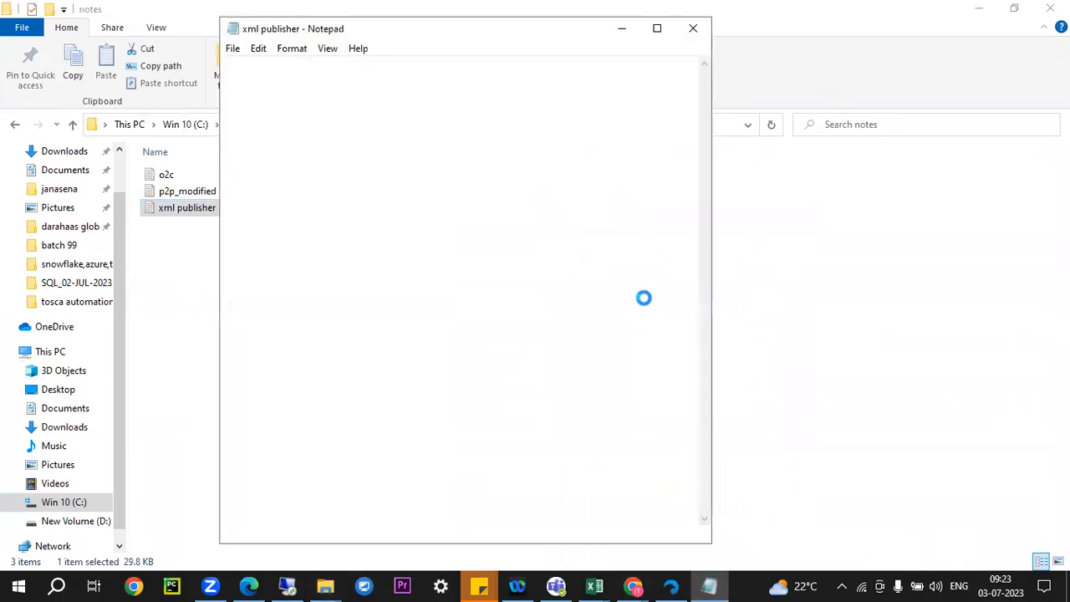
left_click(657, 29)
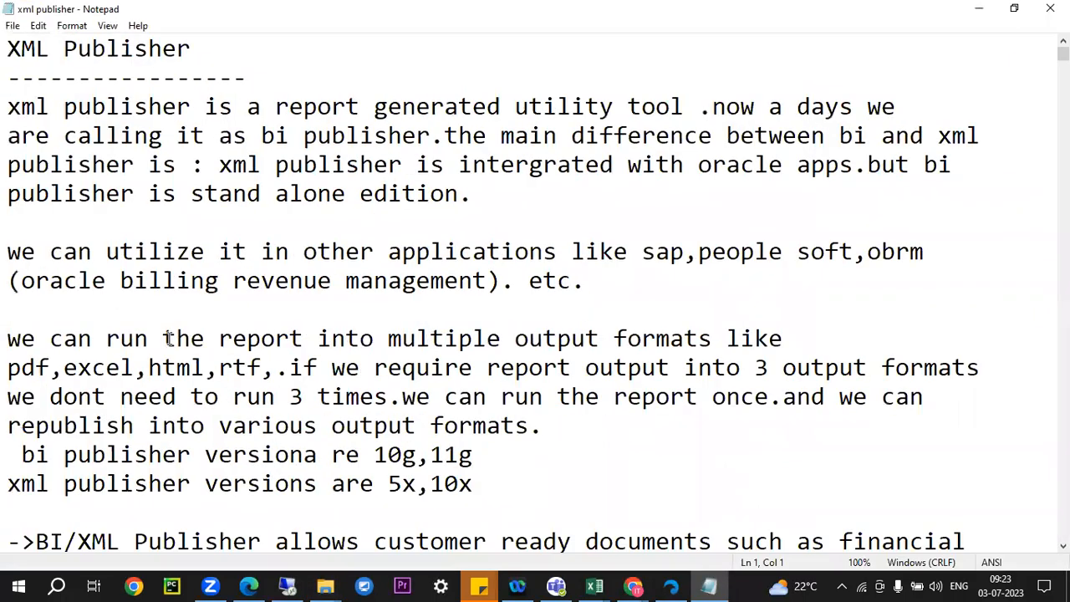
scroll(175, 334, "down", 6)
scroll(175, 332, "down", 4)
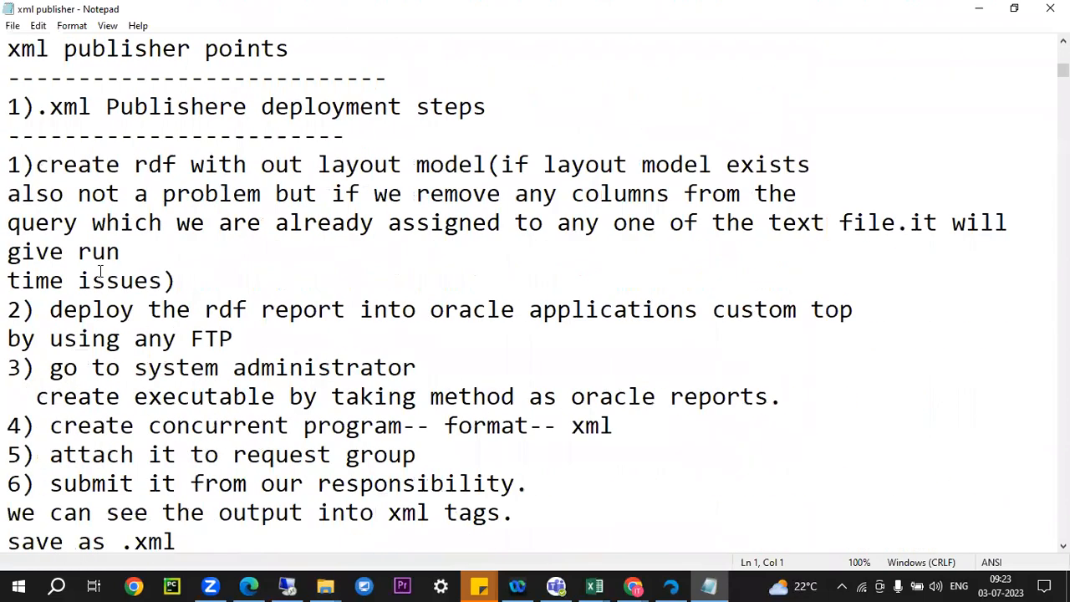
left_click_drag(47, 111, 568, 113)
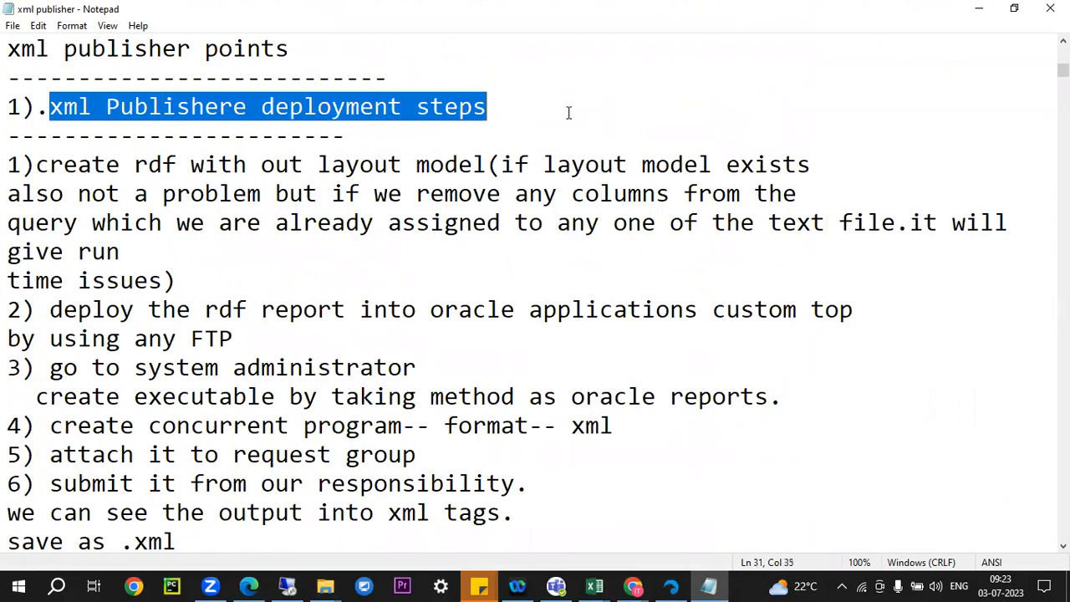
scroll(278, 323, "down", 10)
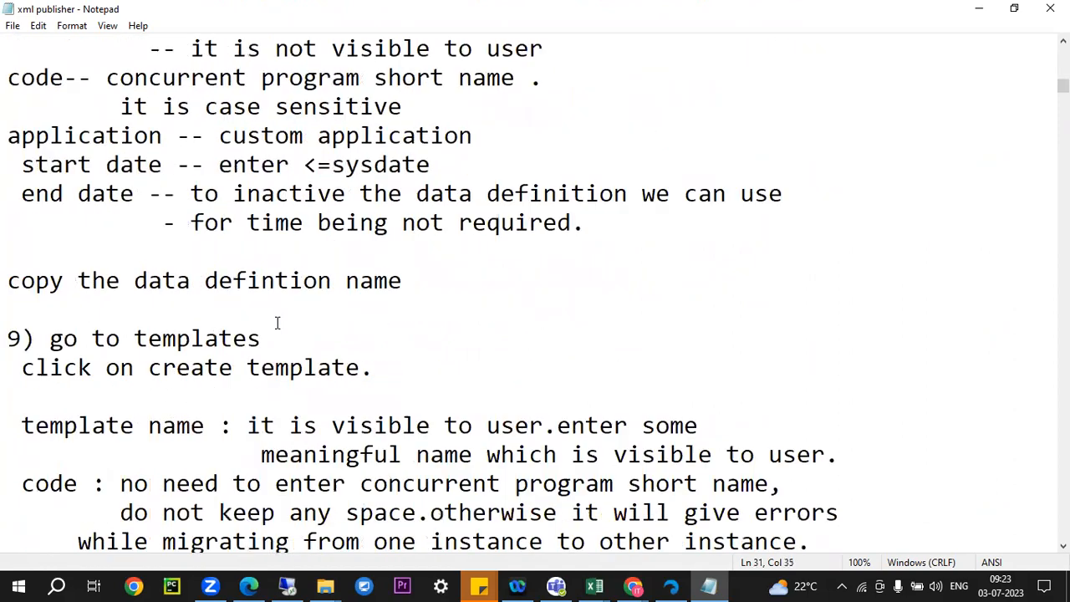
scroll(277, 323, "down", 10)
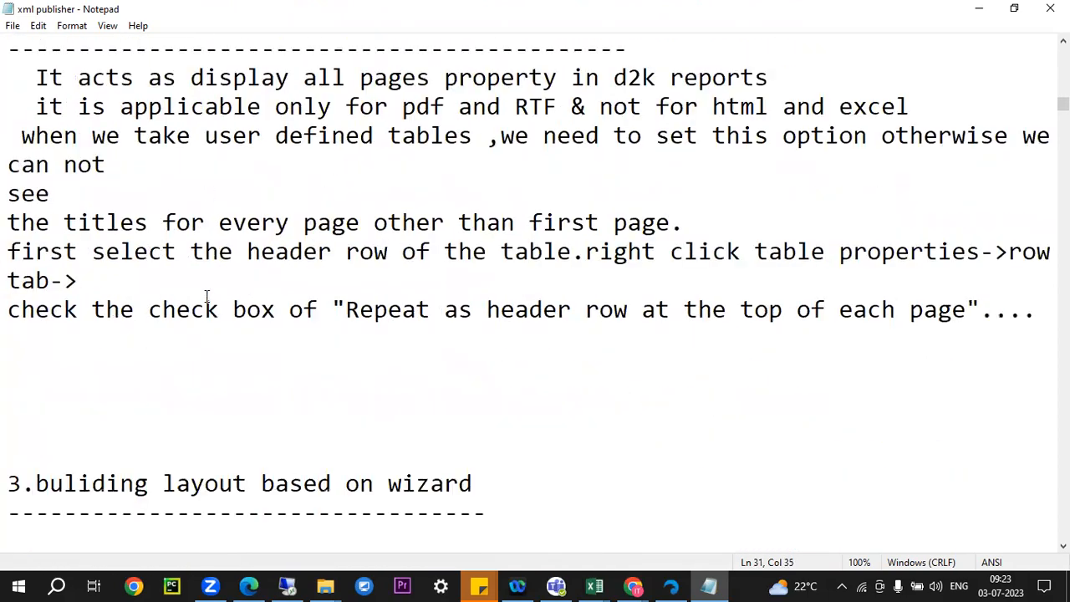
scroll(206, 297, "down", 15)
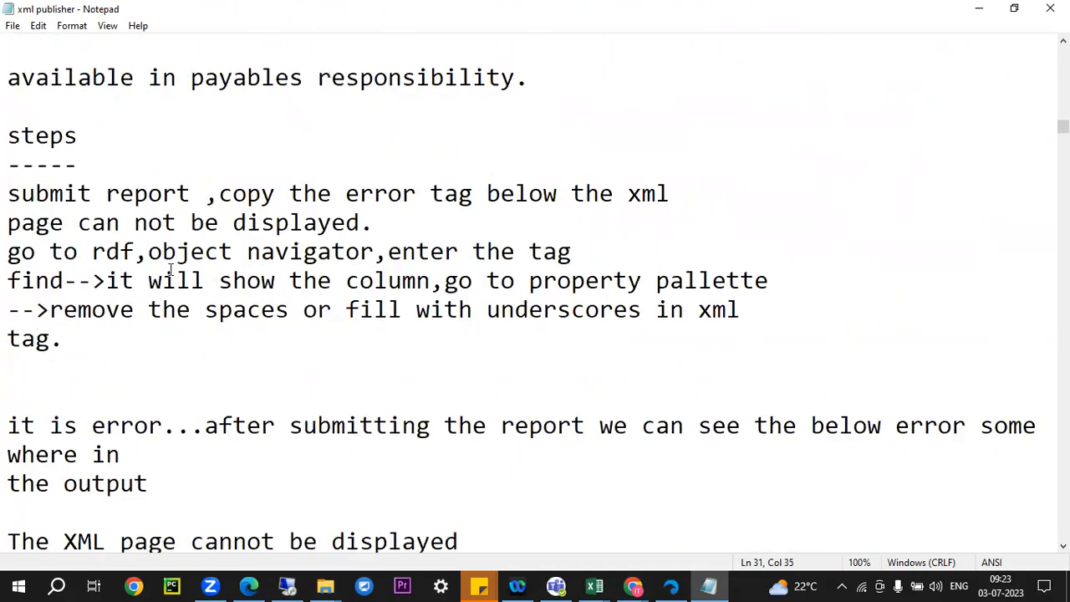
scroll(150, 280, "up", 4)
left_click_drag(59, 251, 498, 222)
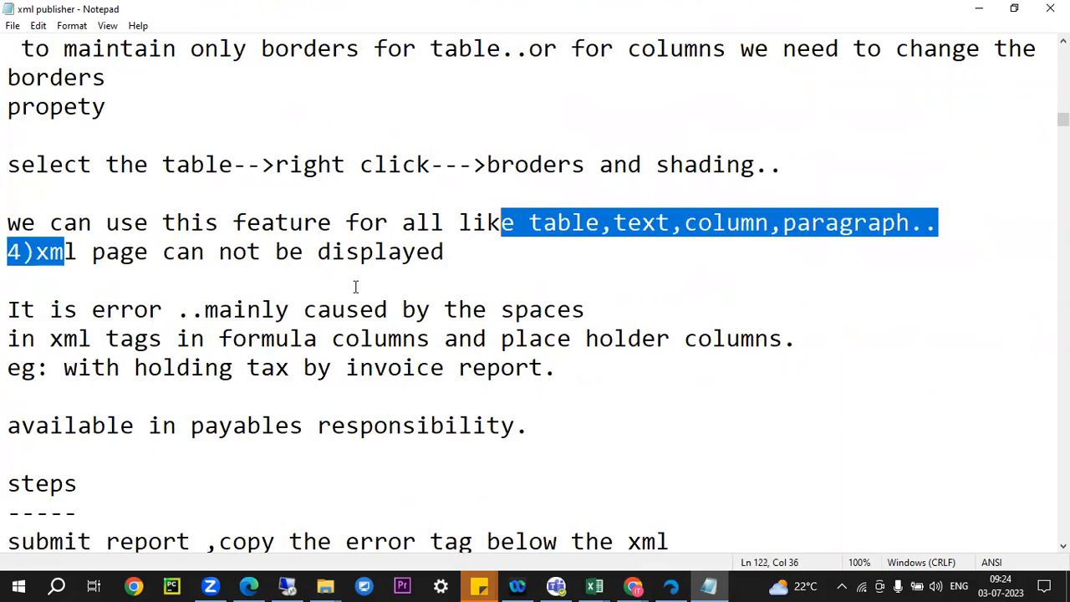
scroll(266, 265, "down", 10)
scroll(319, 292, "down", 4)
left_click_drag(7, 281, 501, 281)
scroll(513, 343, "down", 2)
scroll(514, 343, "down", 9)
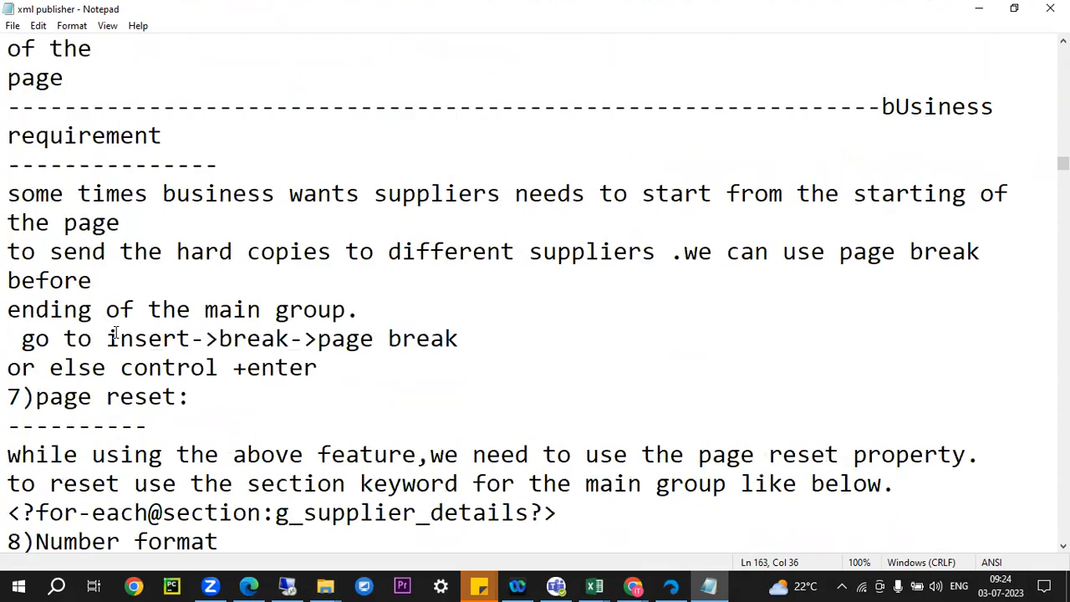
scroll(161, 156, "down", 15)
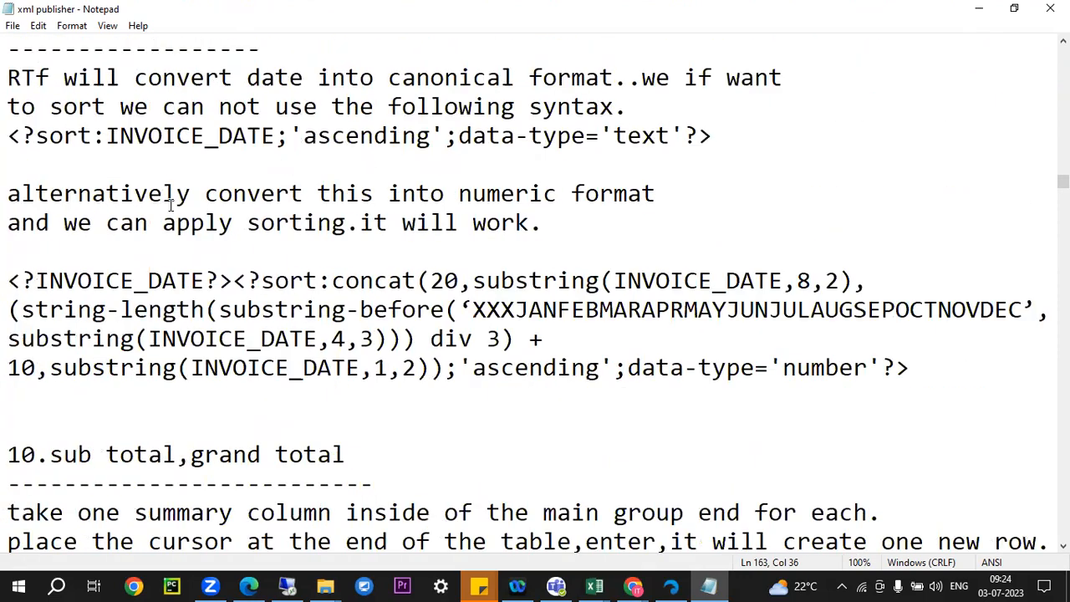
scroll(170, 205, "down", 15)
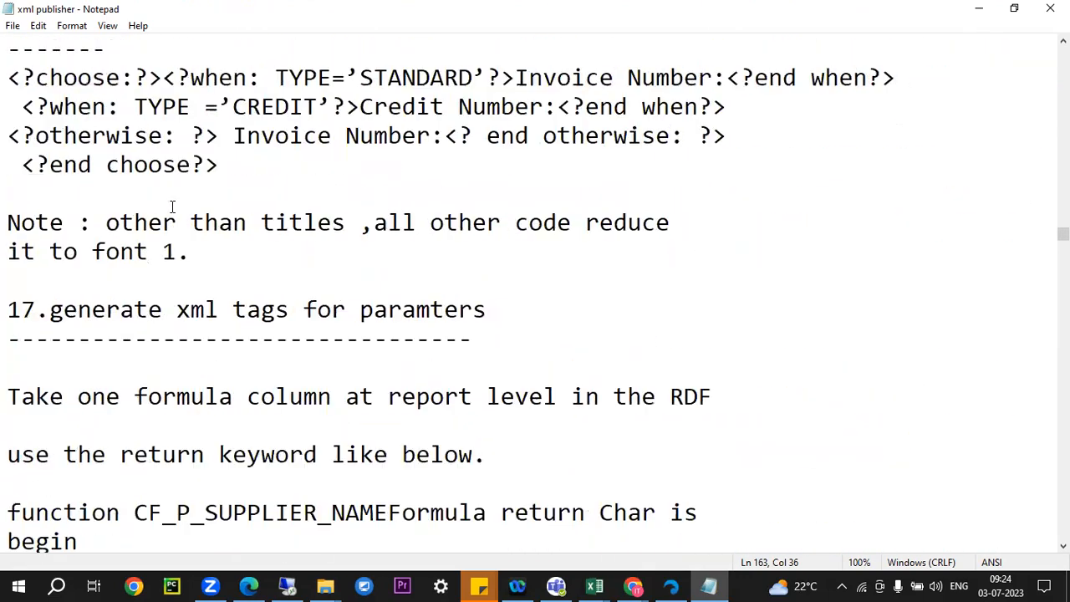
scroll(535, 293, "down", 18)
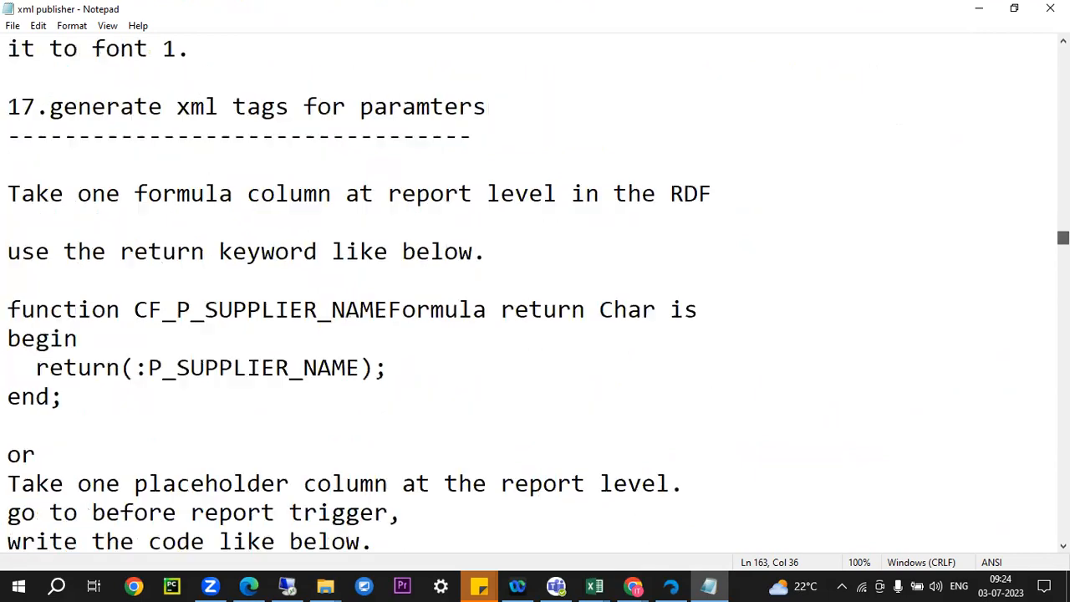
scroll(535, 292, "down", 20)
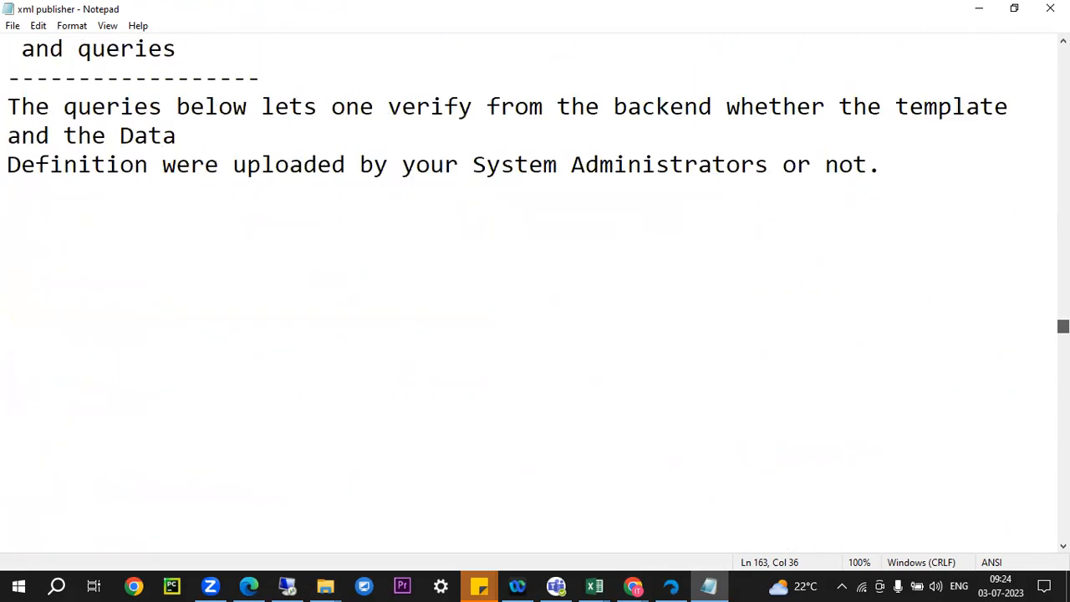
scroll(534, 293, "up", 20)
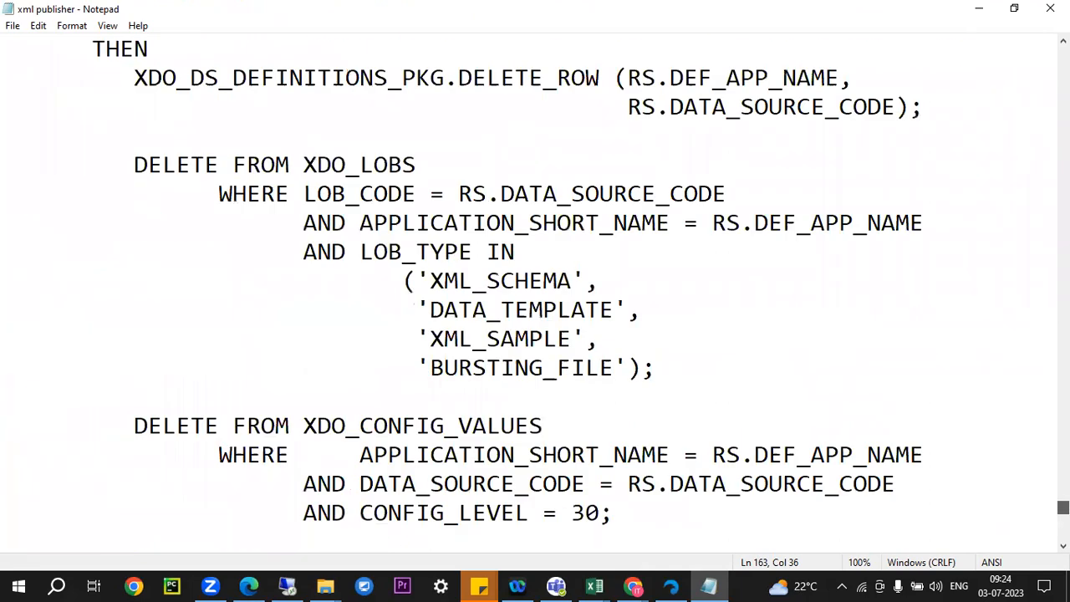
scroll(534, 293, "up", 8)
scroll(535, 293, "down", 6)
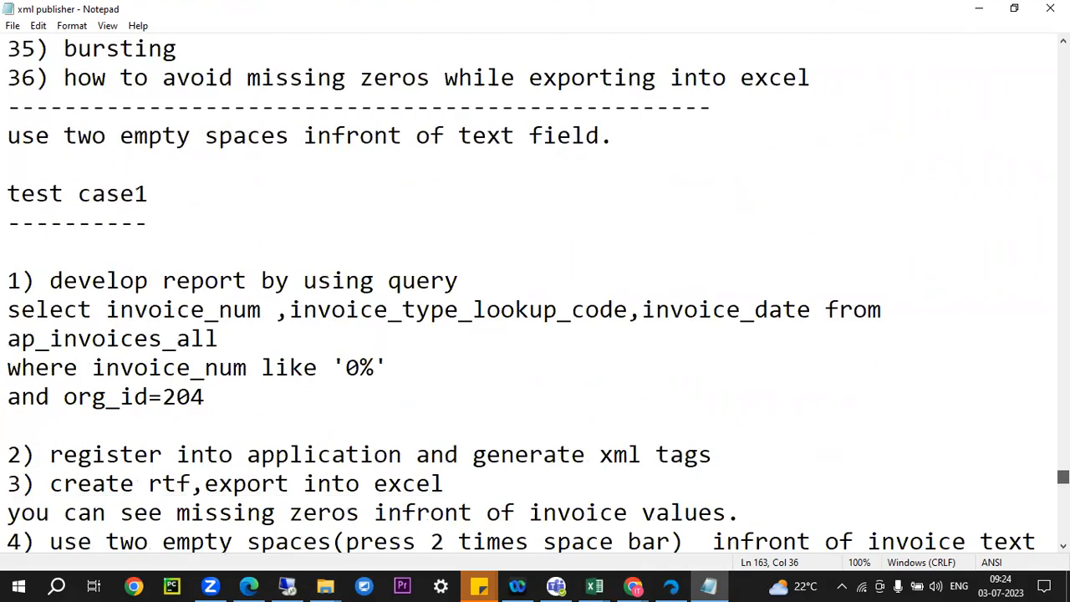
left_click_drag(46, 77, 8, 81)
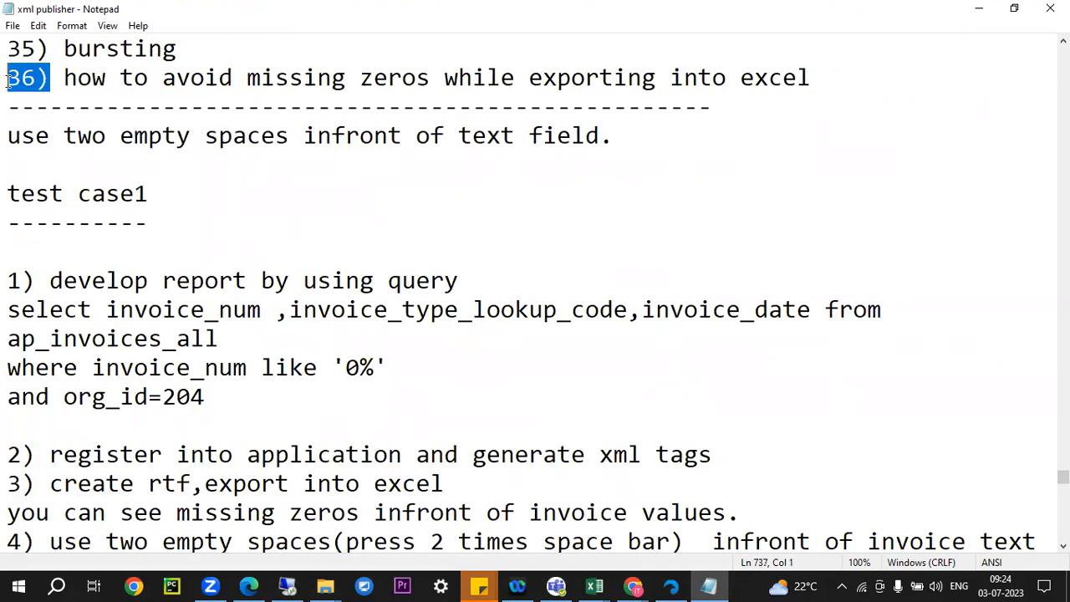
scroll(301, 242, "up", 3)
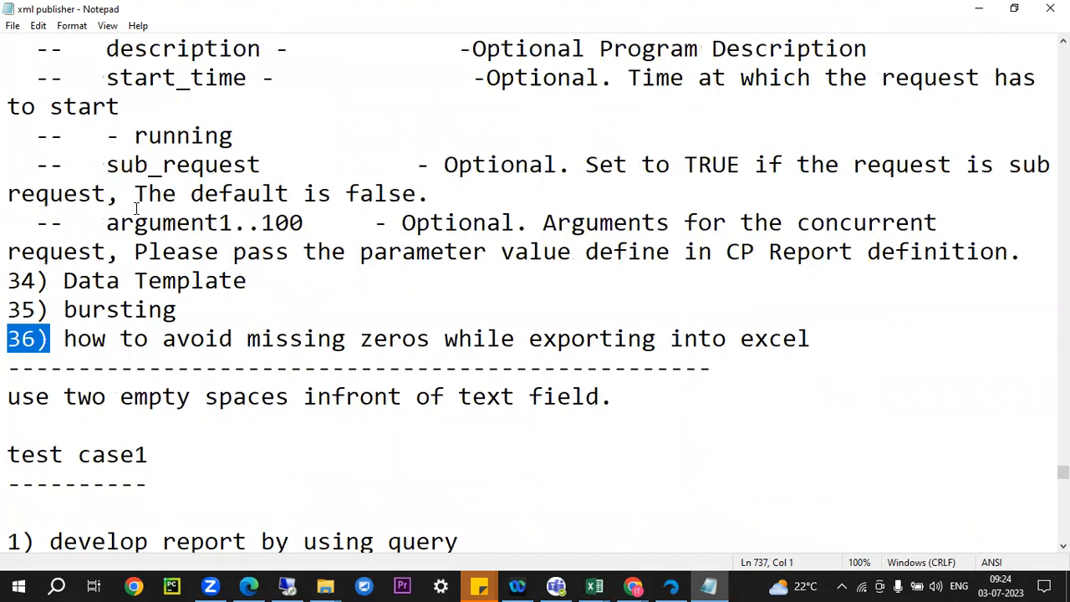
left_click(191, 165)
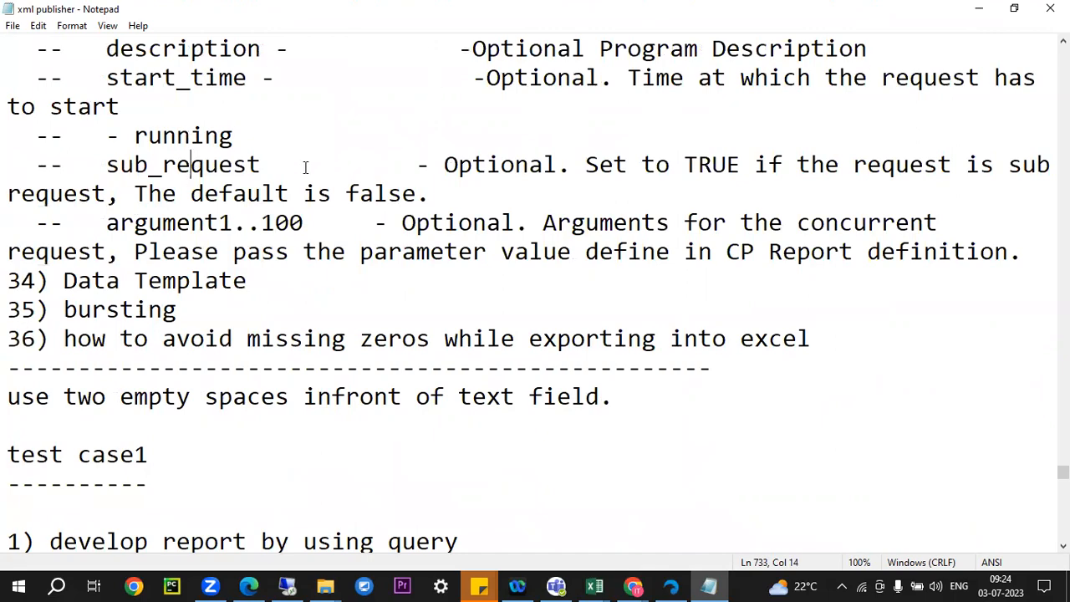
scroll(305, 168, "up", 15)
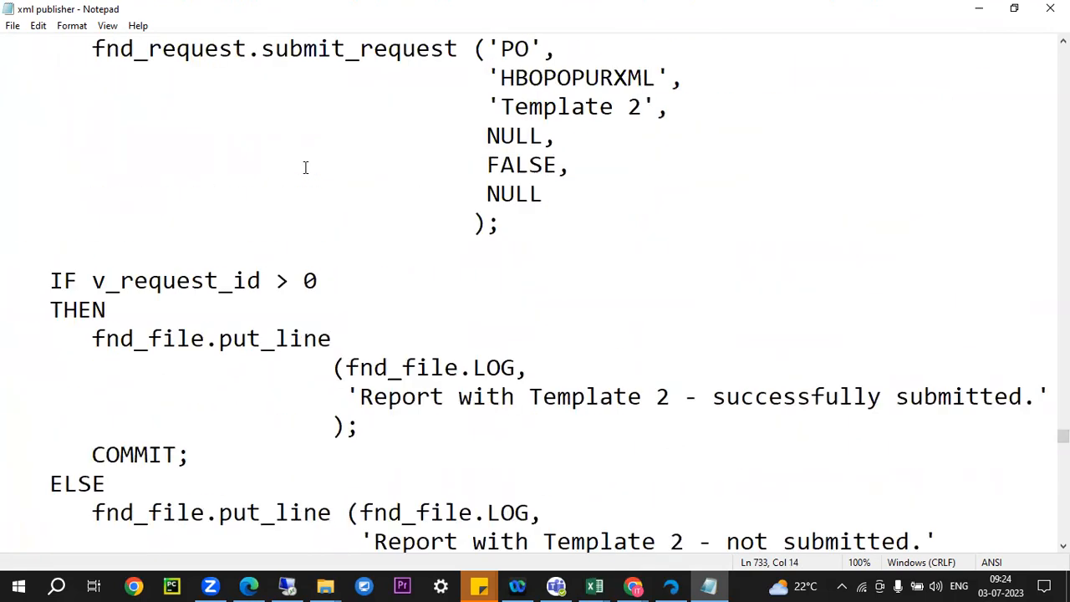
scroll(305, 167, "up", 15)
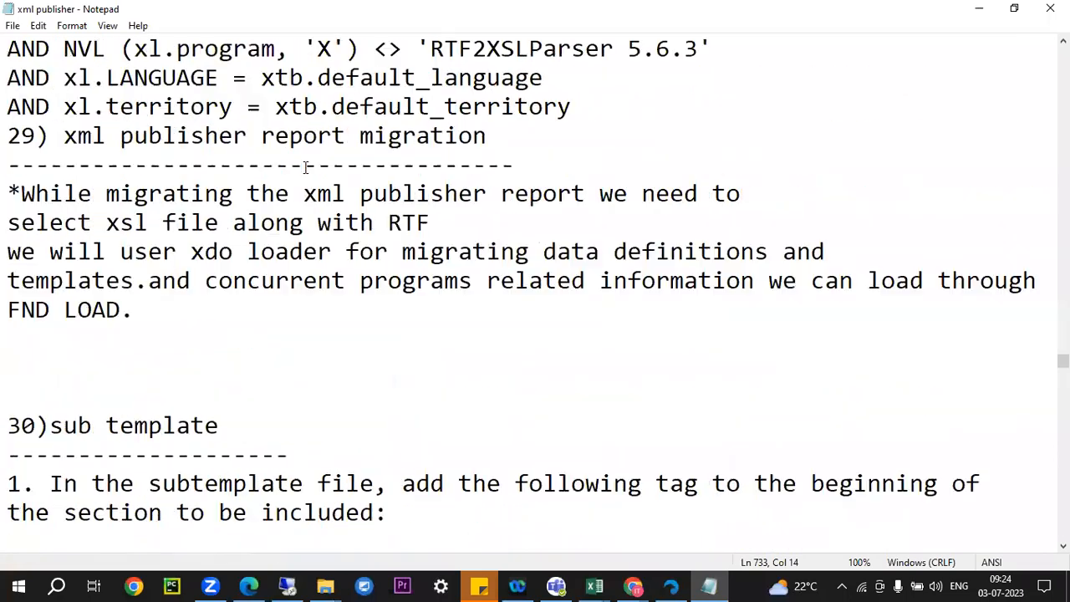
scroll(305, 167, "up", 15)
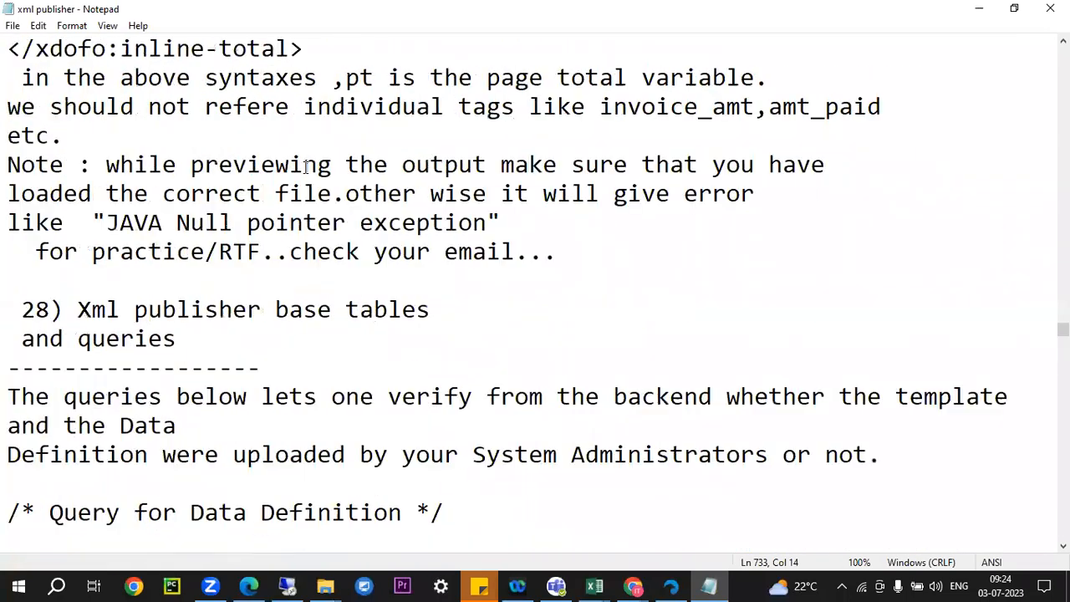
scroll(307, 167, "up", 12)
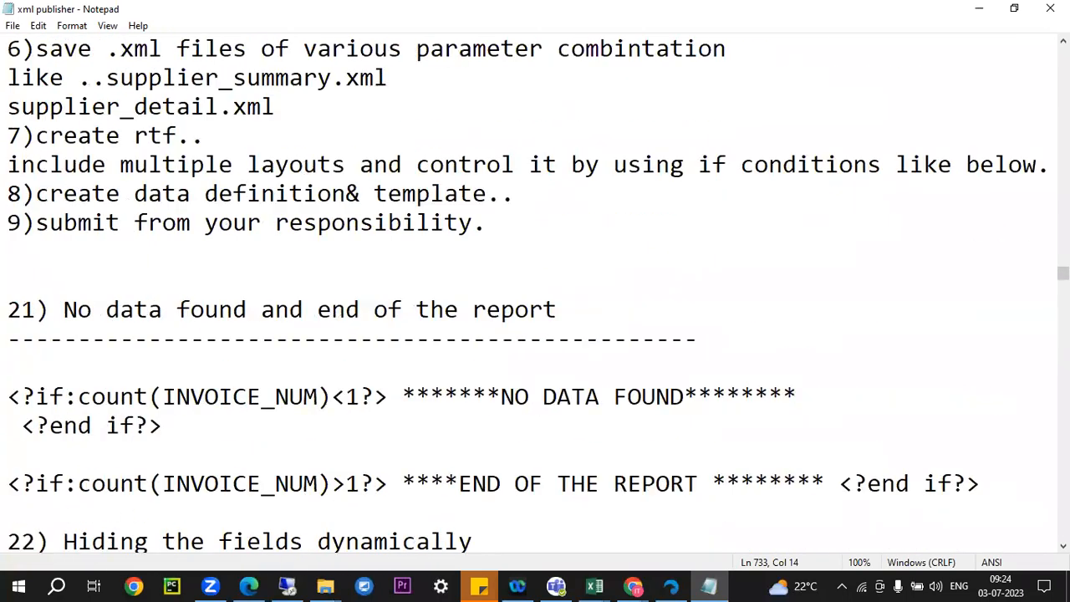
scroll(306, 166, "up", 20)
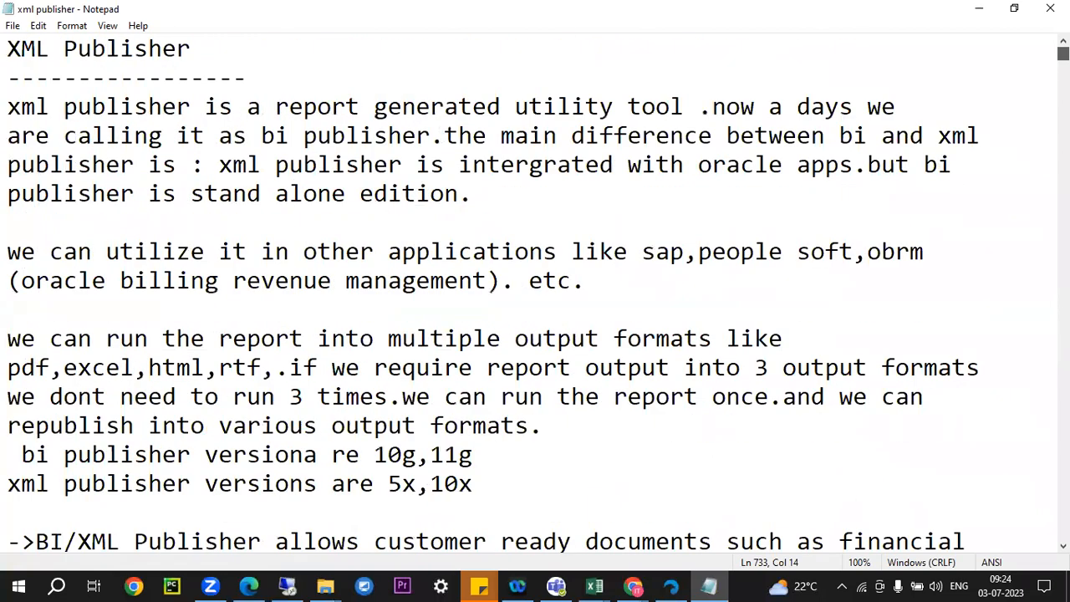
Close the notes and open D:\Interview Preparation\interview_updated in Excel
left_click(1050, 8)
left_click(58, 388)
left_click(298, 338)
left_click(56, 244)
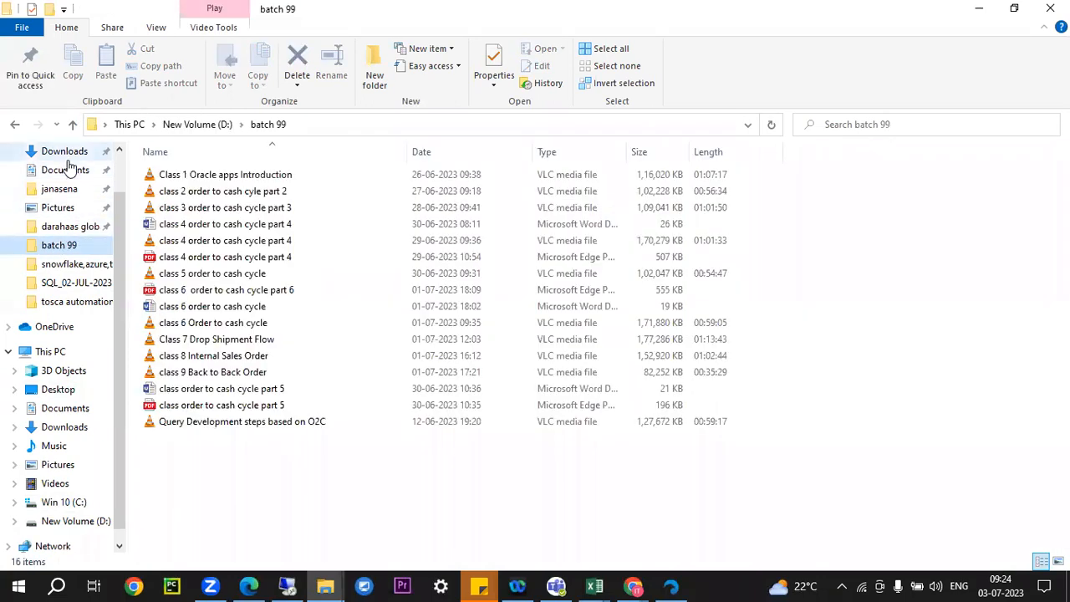
left_click(48, 351)
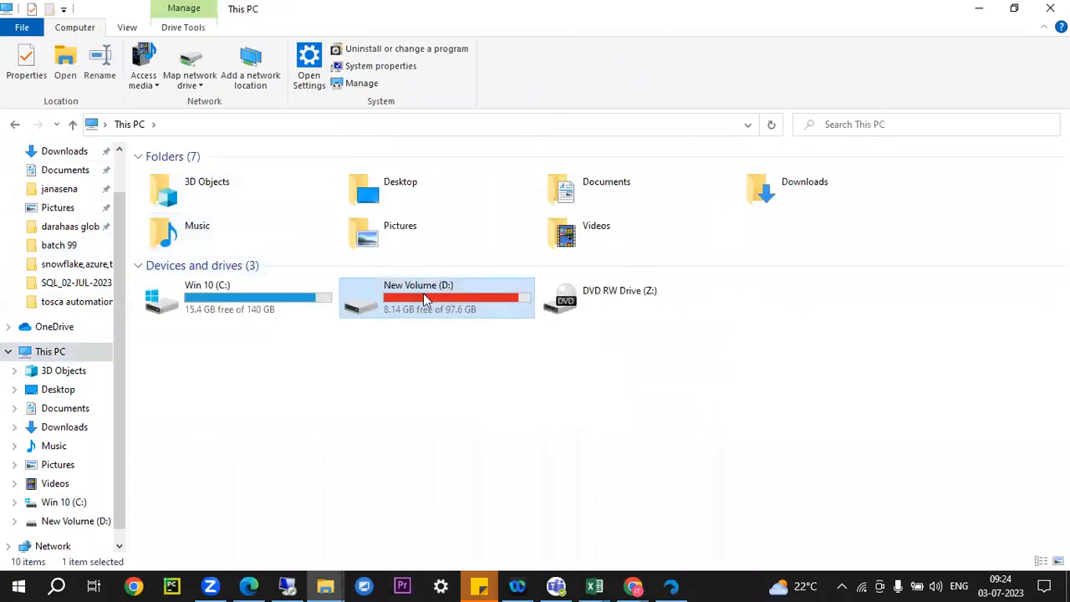
double_click(422, 294)
left_click(182, 242)
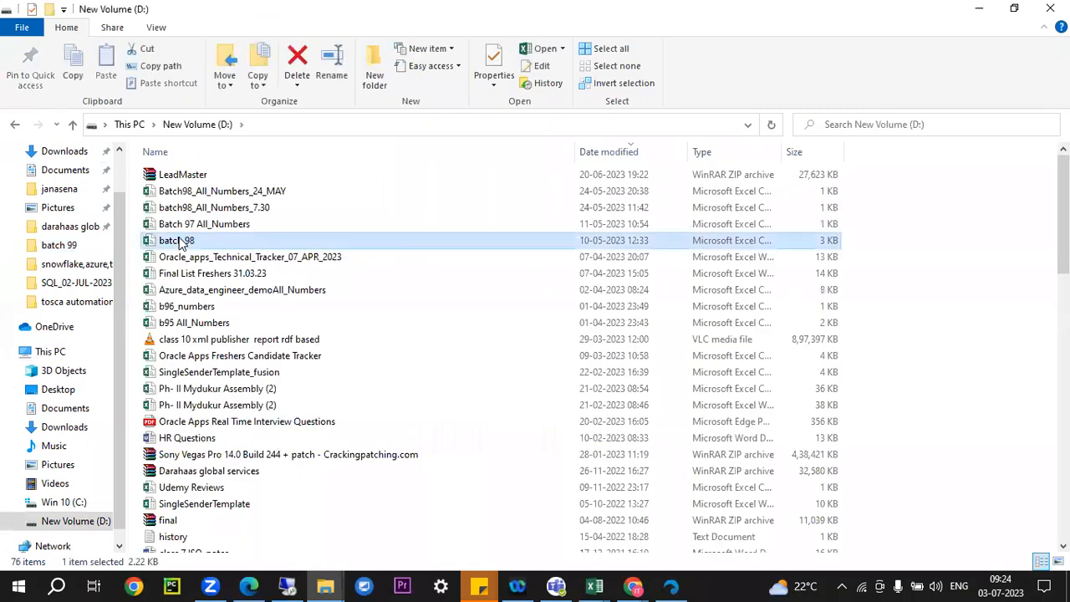
key("i")
key("Return")
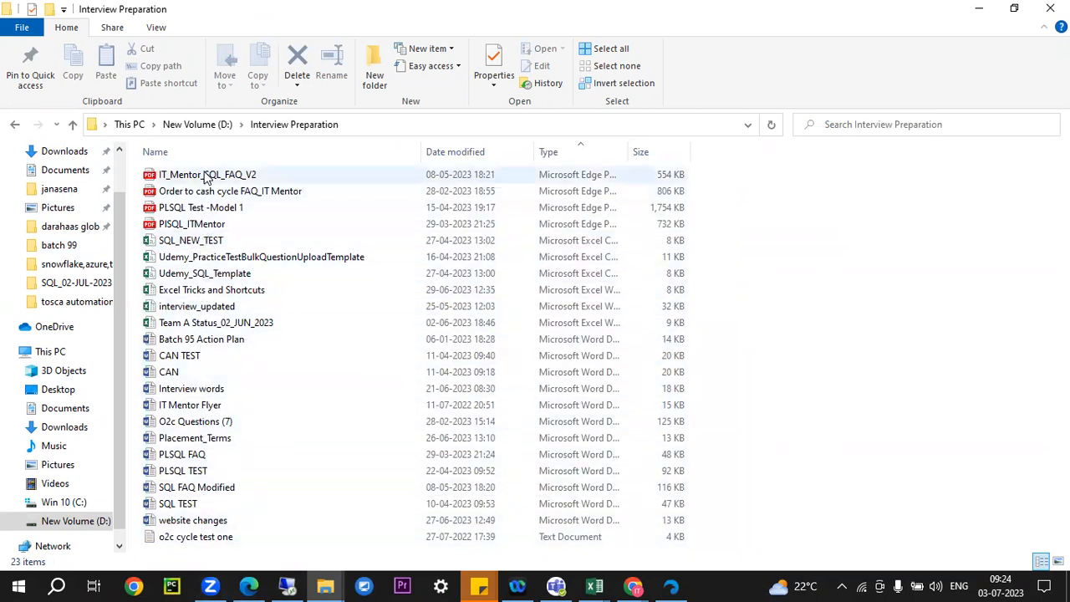
double_click(182, 313)
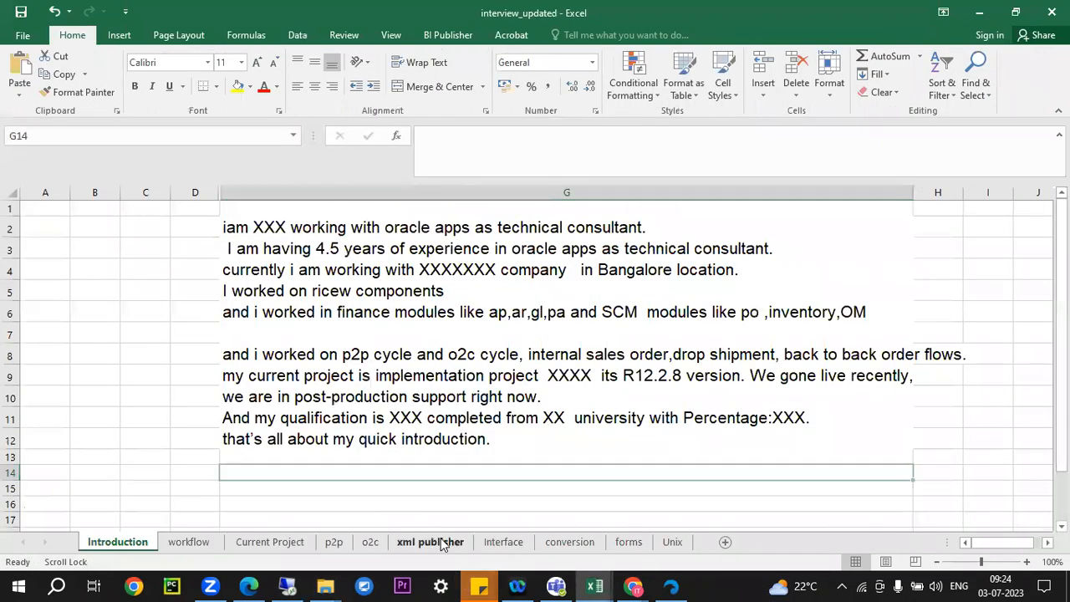
Read the xml publisher sheet's notes, including the RDF method steps in D3
left_click(430, 542)
scroll(434, 275, "down", 1)
scroll(432, 256, "up", 5)
scroll(432, 257, "up", 2)
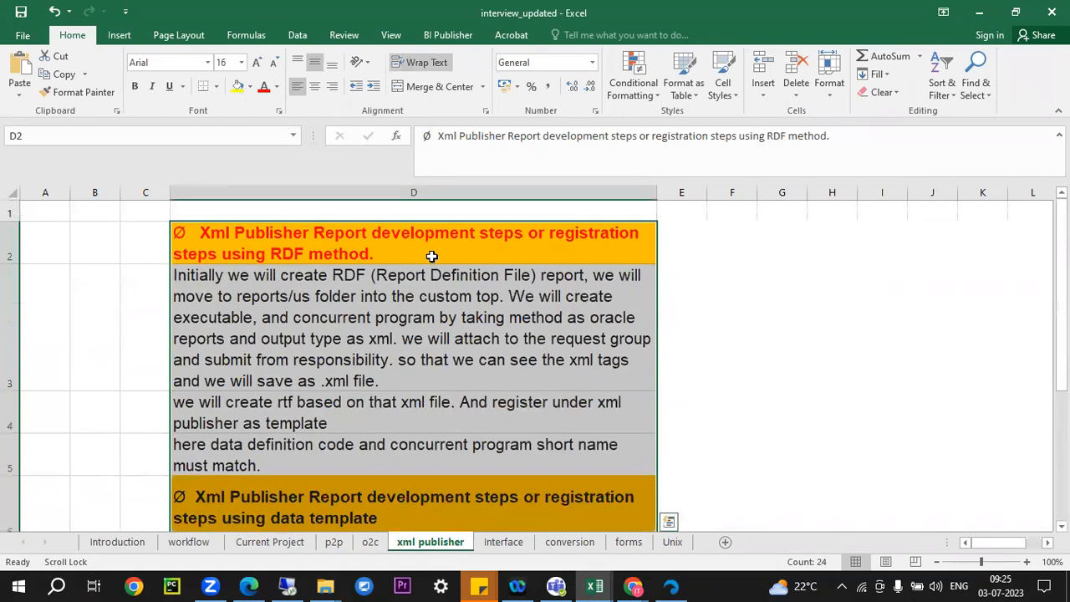
left_click(363, 324)
scroll(347, 318, "down", 2)
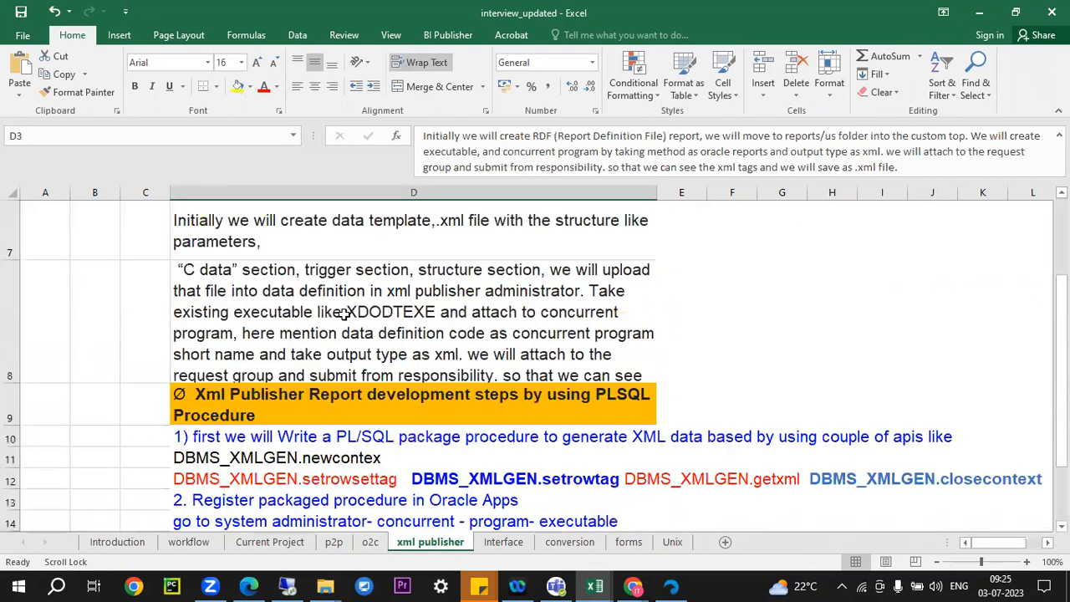
Highlight cell D8's text in edit mode, then close the interview_updated workbook
double_click(245, 289)
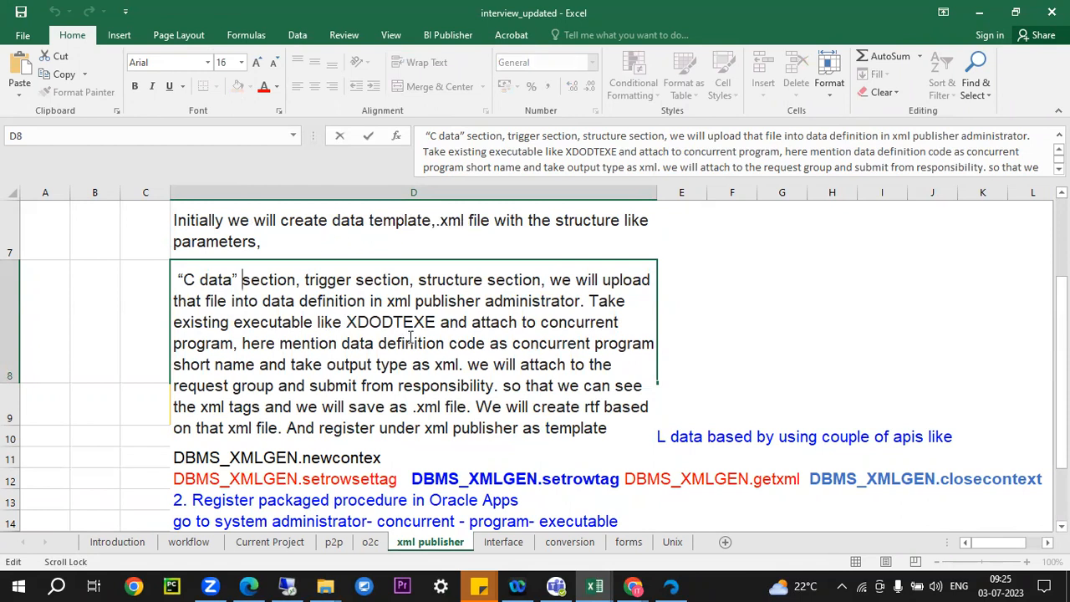
left_click_drag(174, 280, 622, 436)
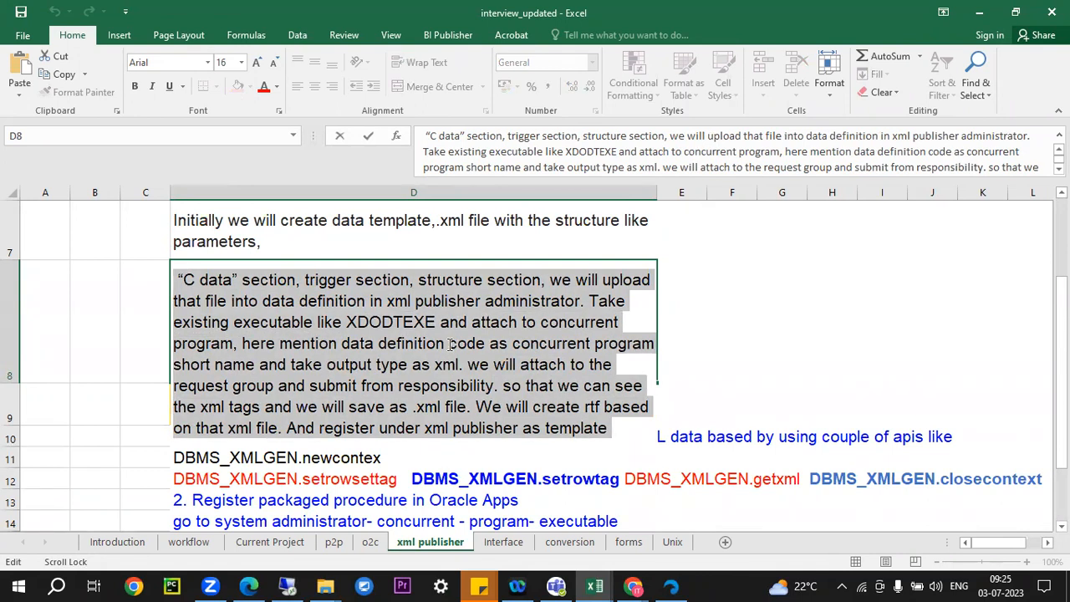
left_click(704, 273)
double_click(188, 284)
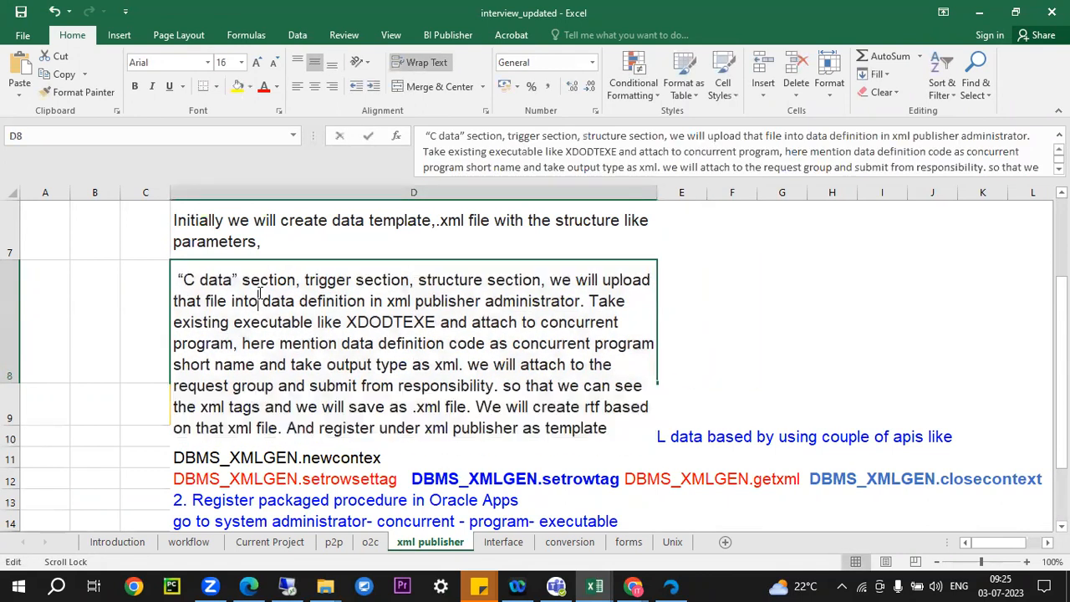
left_click_drag(193, 269, 474, 359)
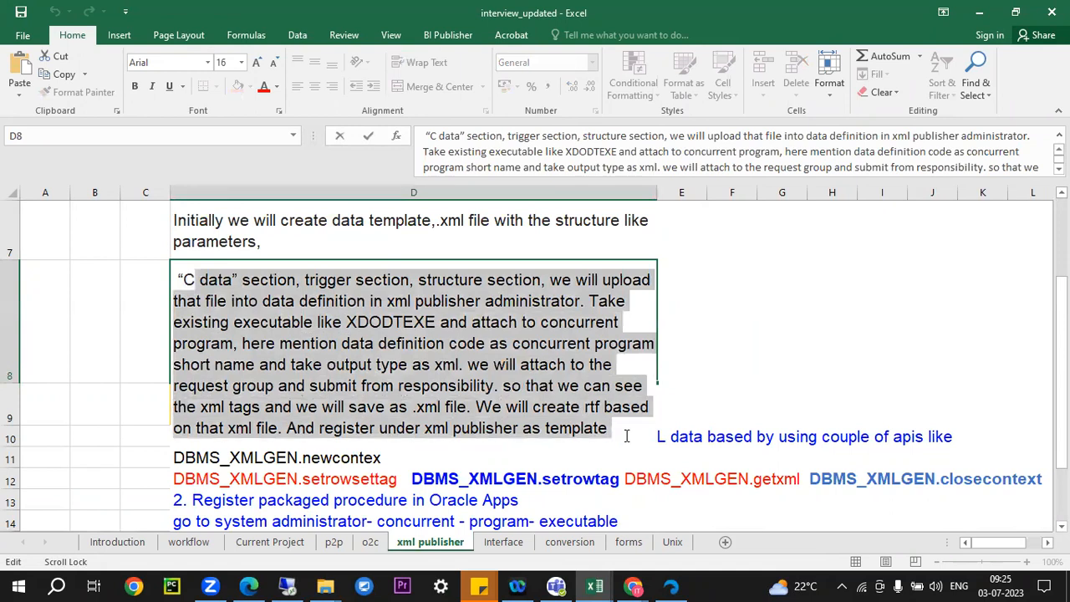
left_click(728, 266)
scroll(447, 315, "up", 2)
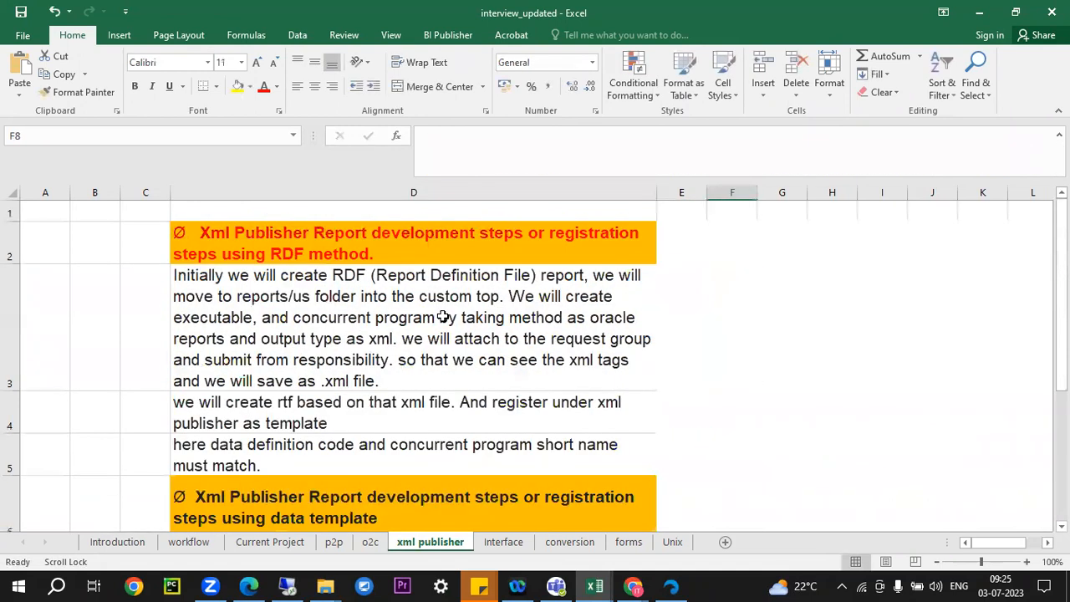
scroll(307, 304, "down", 9)
scroll(657, 272, "up", 3)
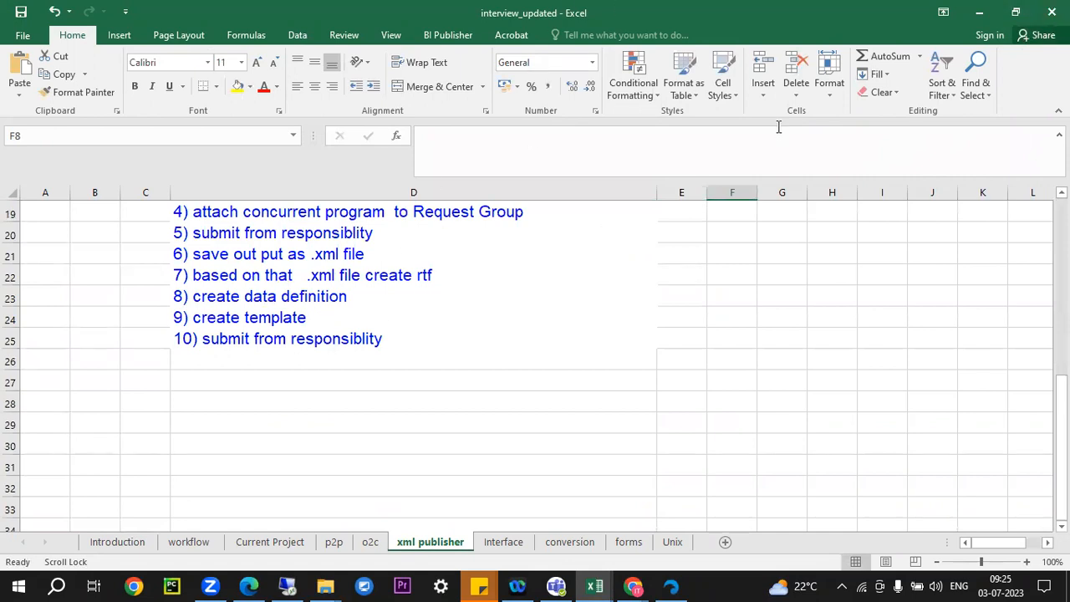
left_click(1052, 11)
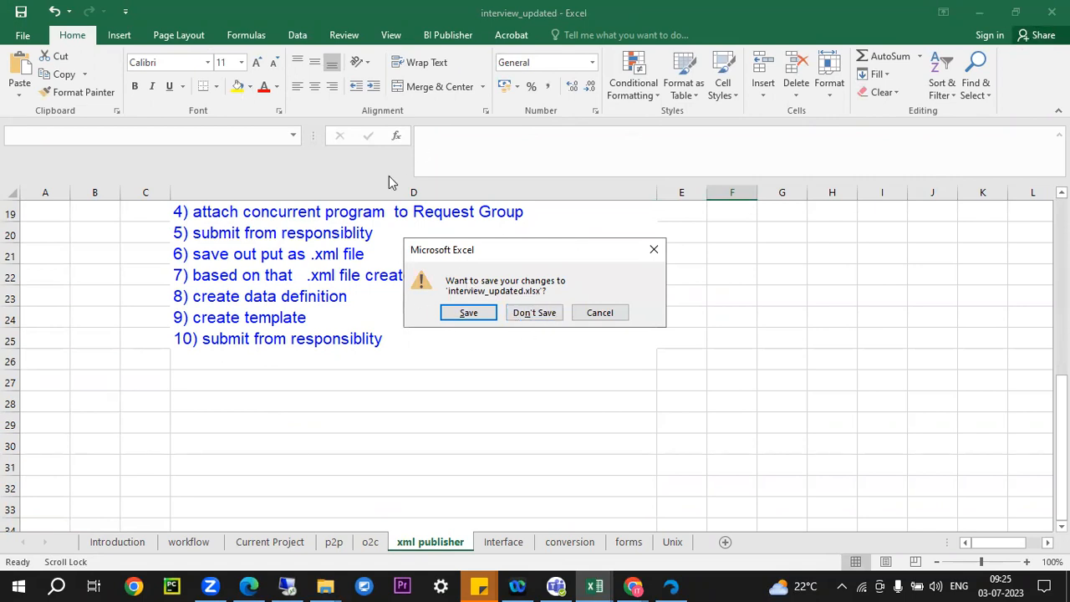
Discard the workbook changes, minimize Excel and File Explorer, and switch to Zoom
left_click(535, 312)
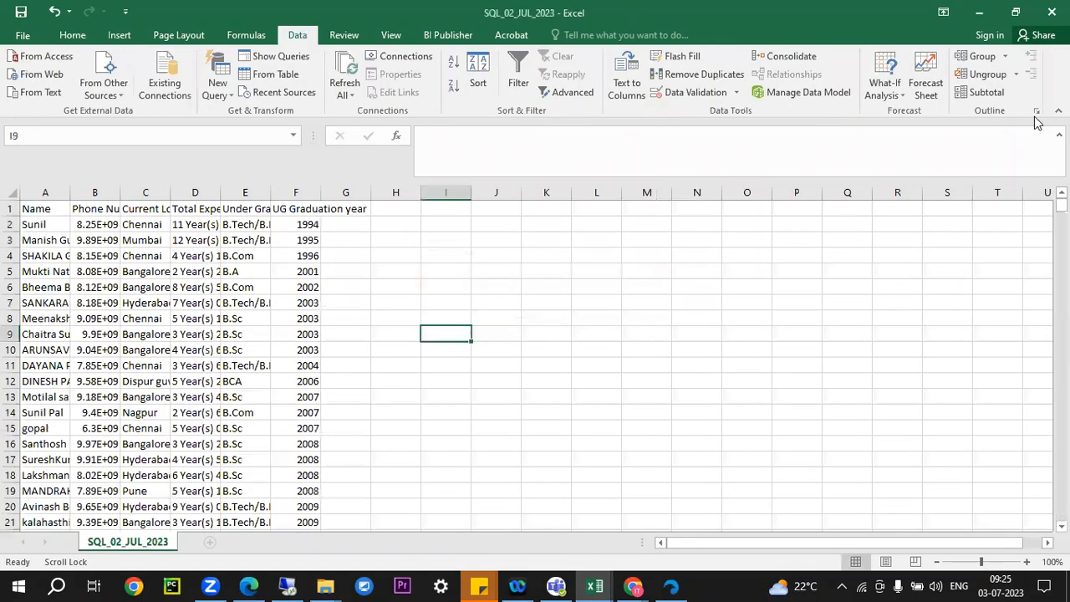
left_click(985, 8)
left_click(979, 8)
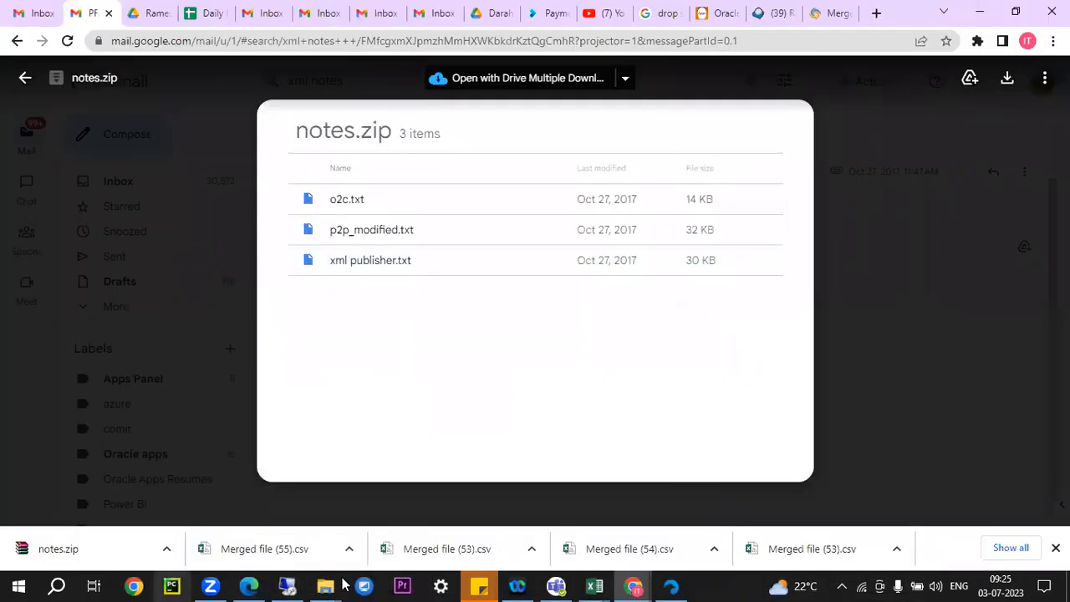
left_click(210, 585)
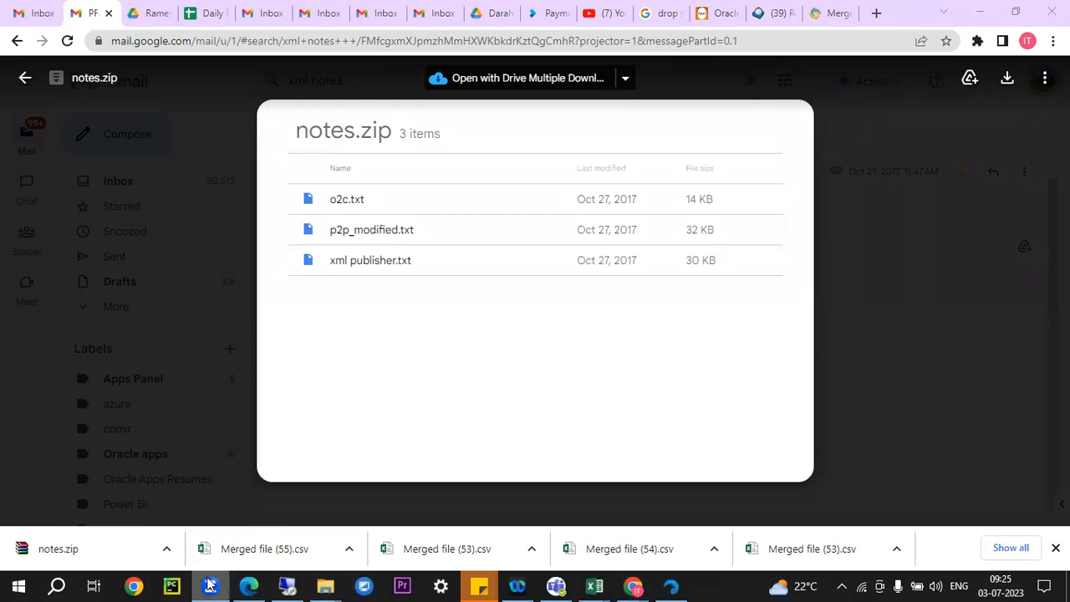